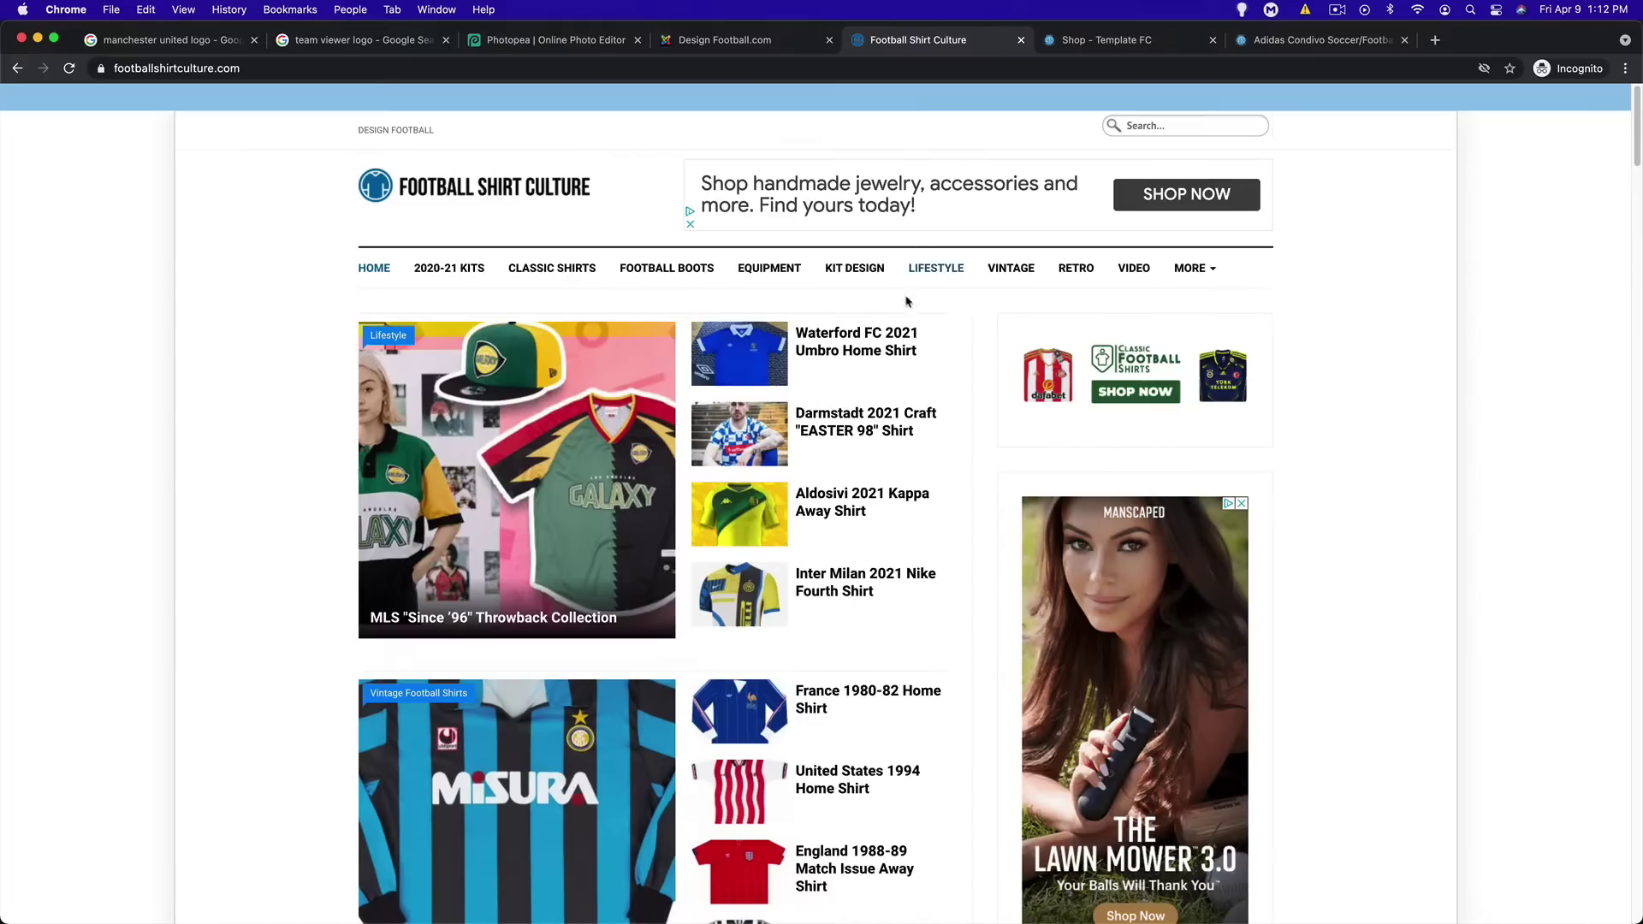
# Look through the featured and vintage shirt articles on the Football Shirt Culture home page
pyautogui.scroll(-1, 922, 467)
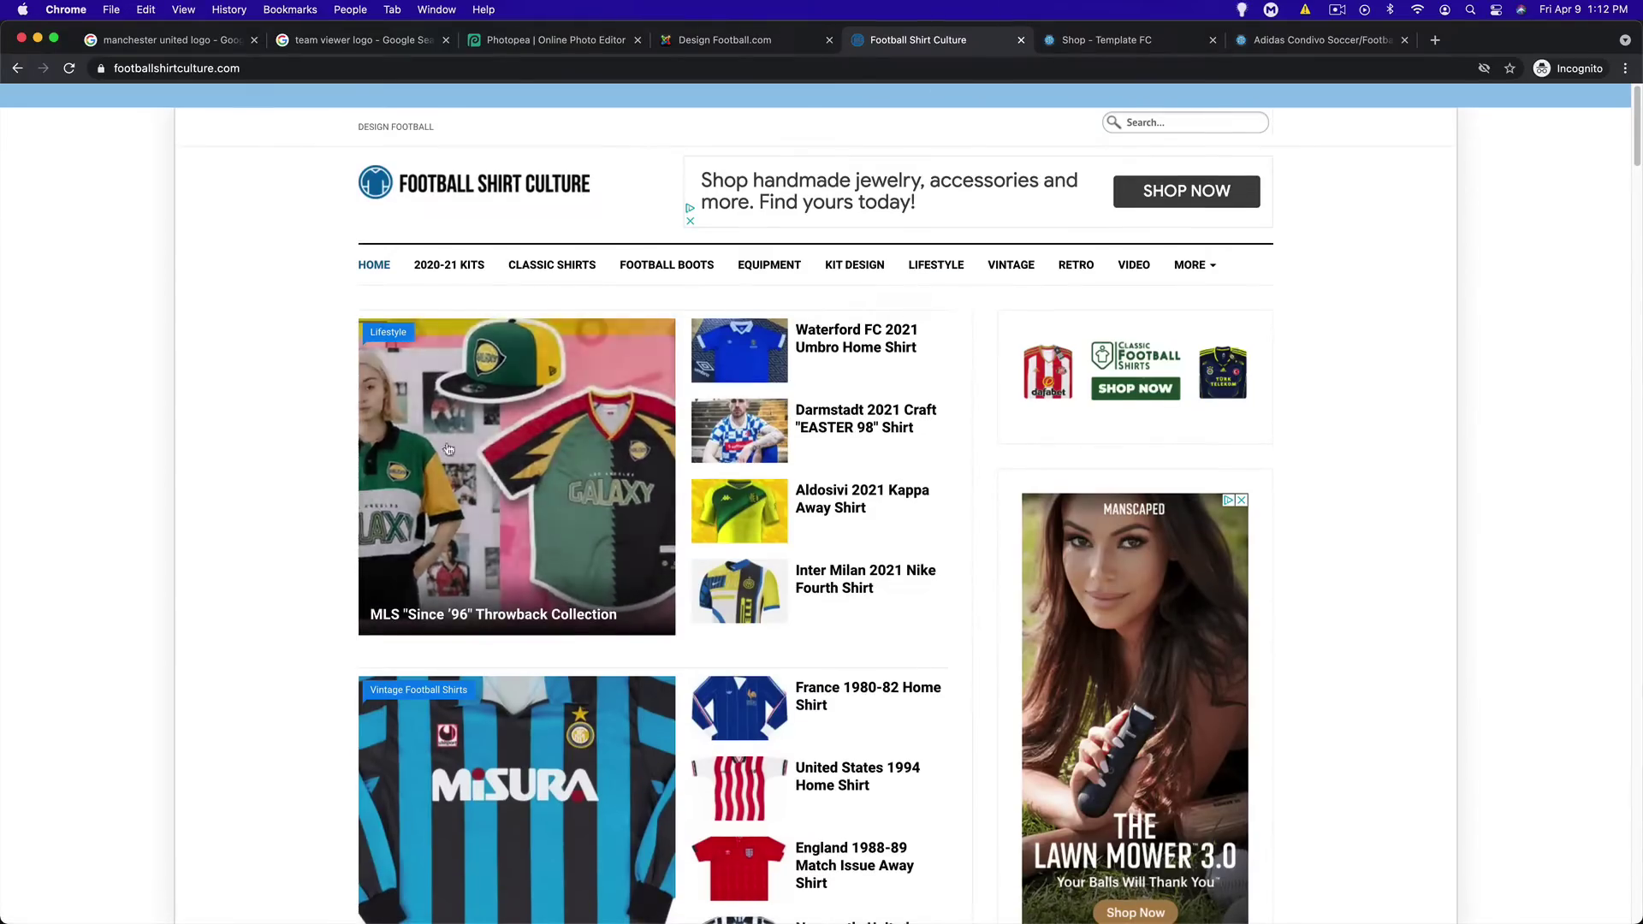
pyautogui.scroll(-1, 282, 396)
pyautogui.scroll(-2, 282, 396)
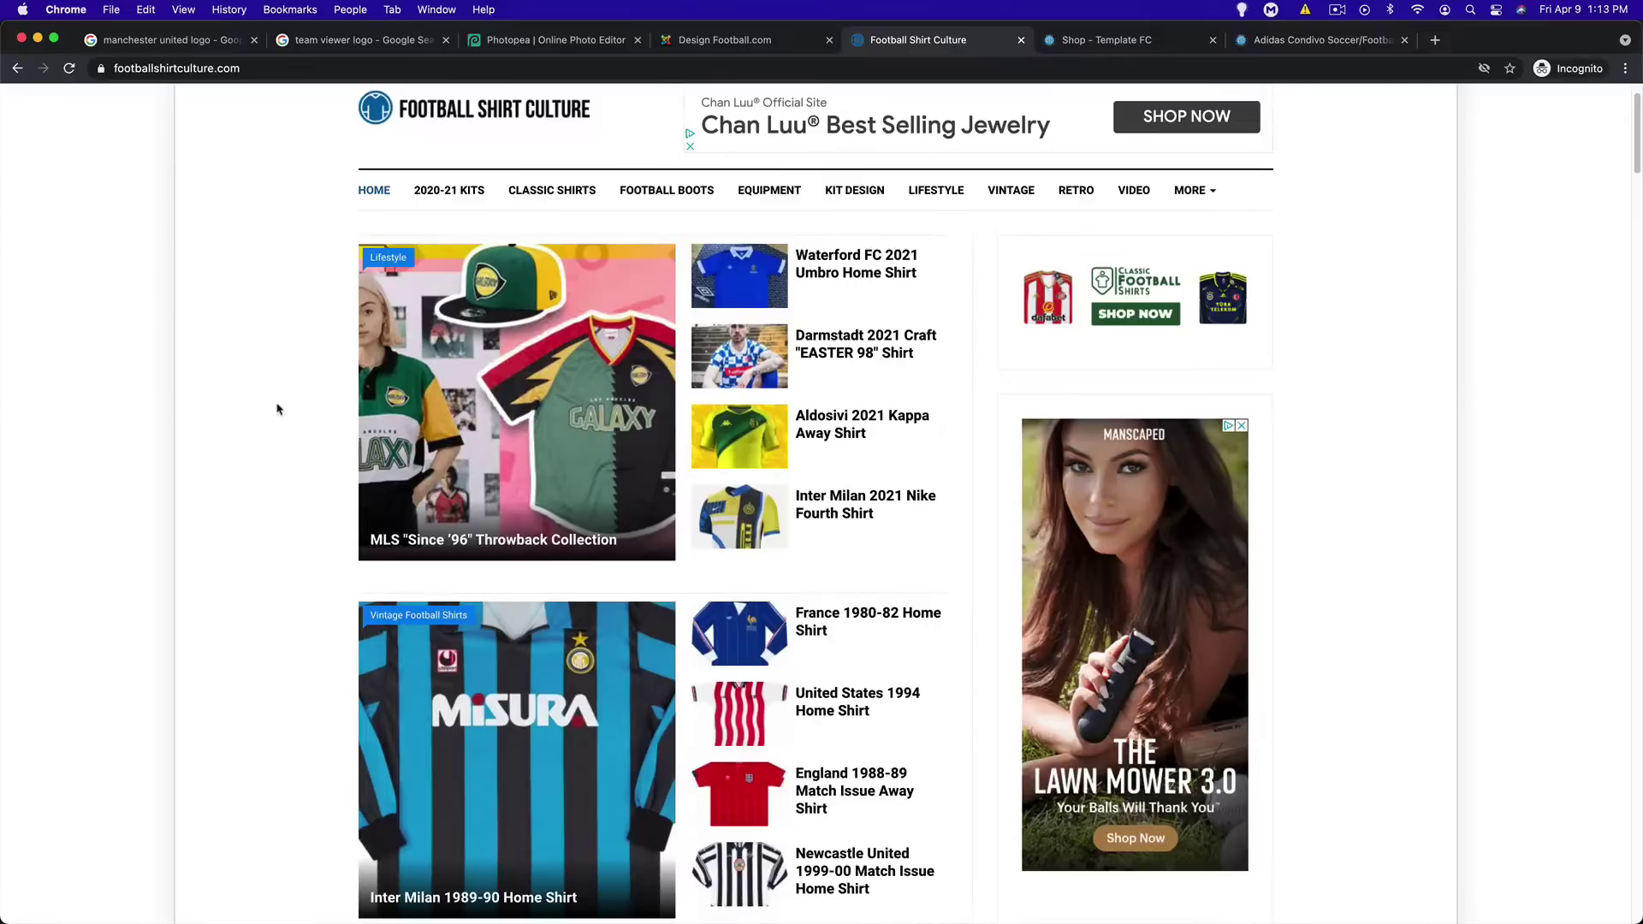
pyautogui.scroll(-2, 274, 423)
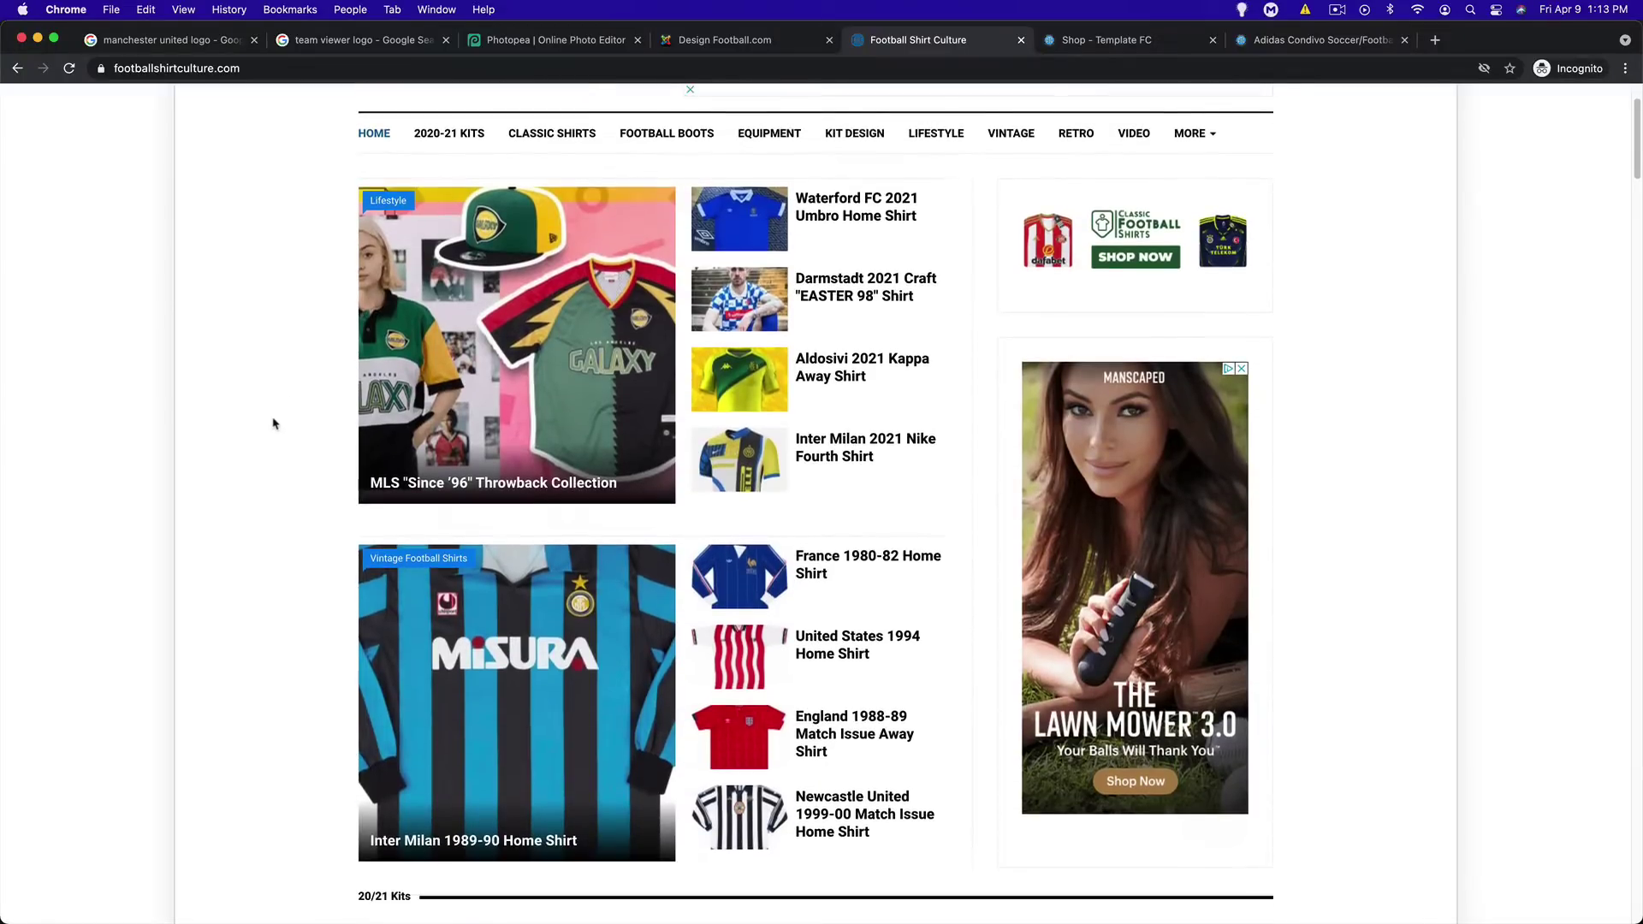
pyautogui.scroll(-5, 283, 414)
pyautogui.scroll(3, 282, 415)
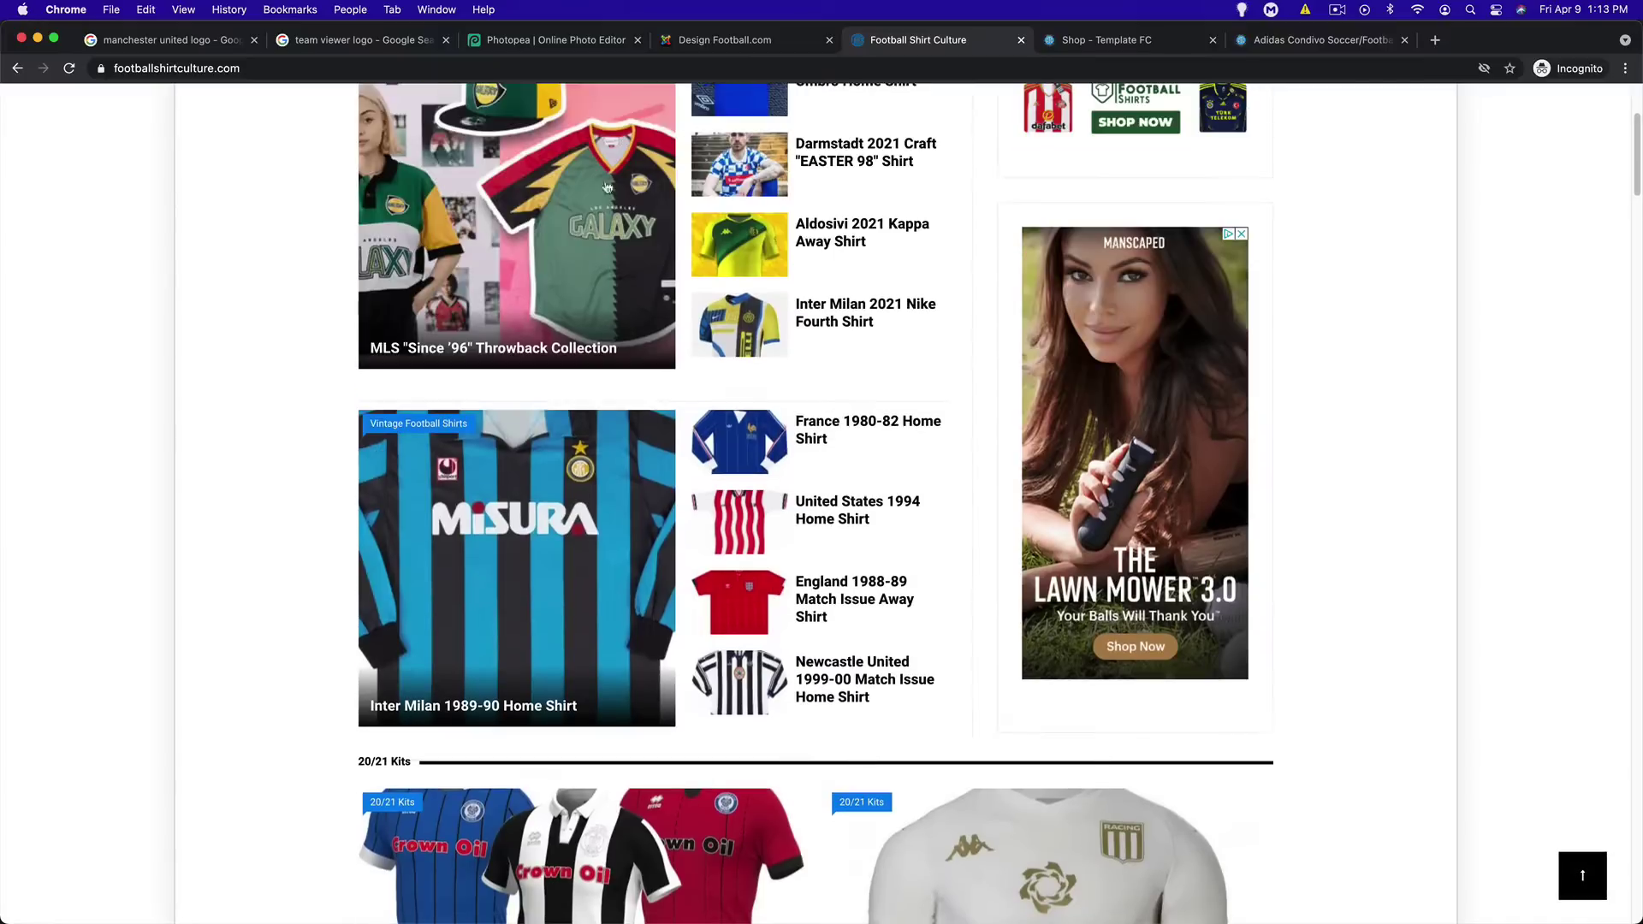
# Switch to the Design Football site and browse its home page gallery of kit and crest concepts
pyautogui.click(775, 42)
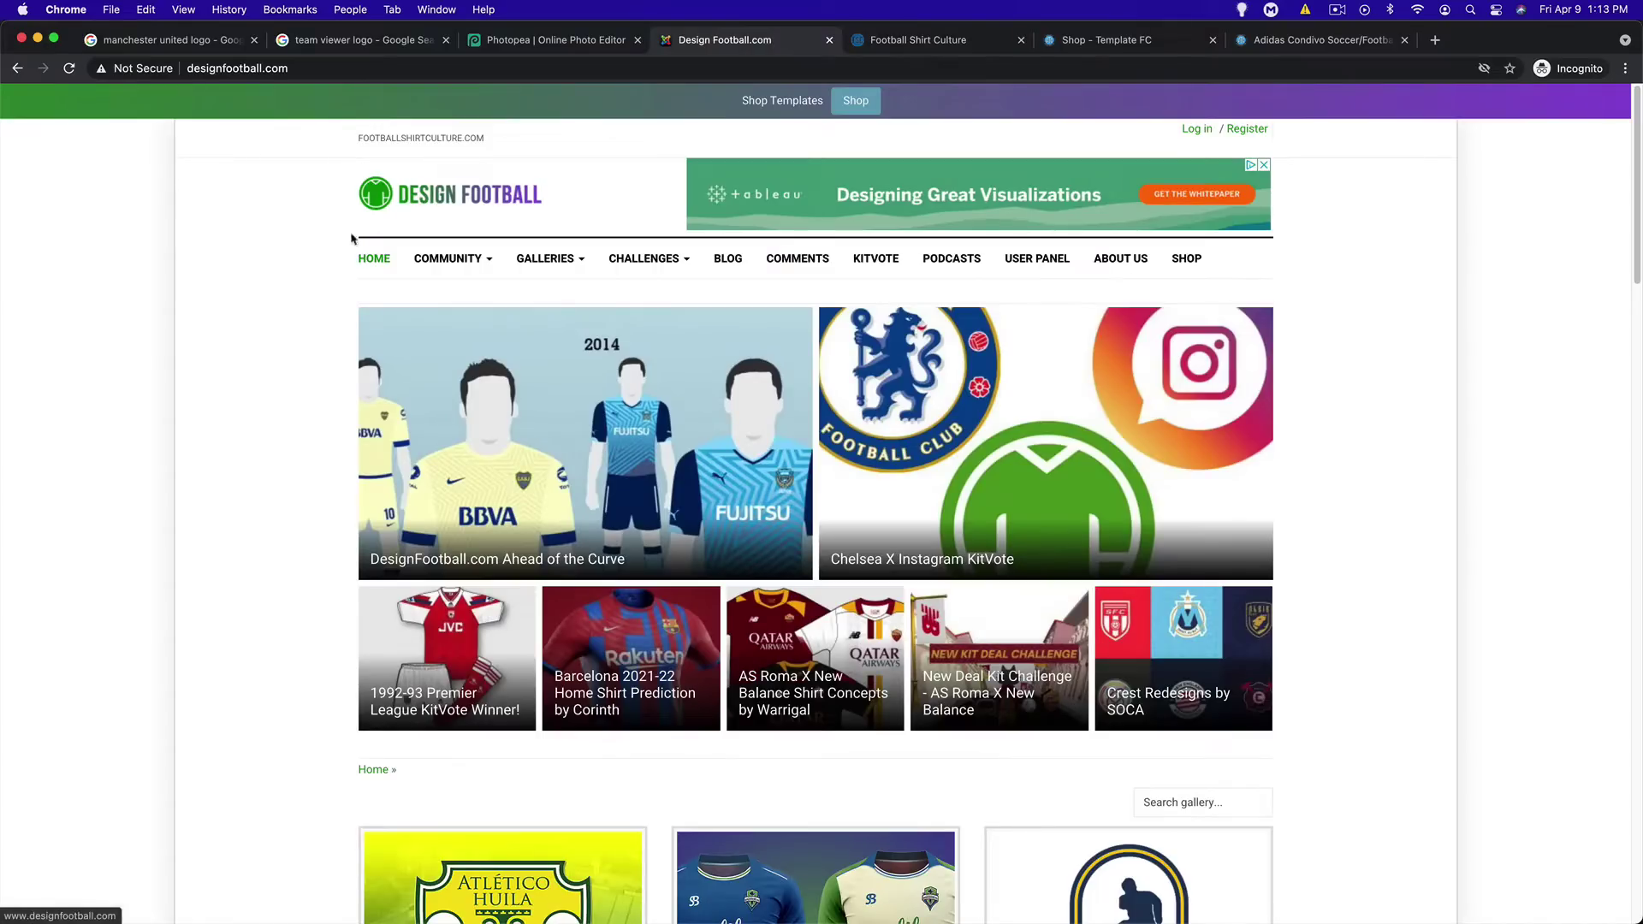
pyautogui.scroll(-5, 177, 425)
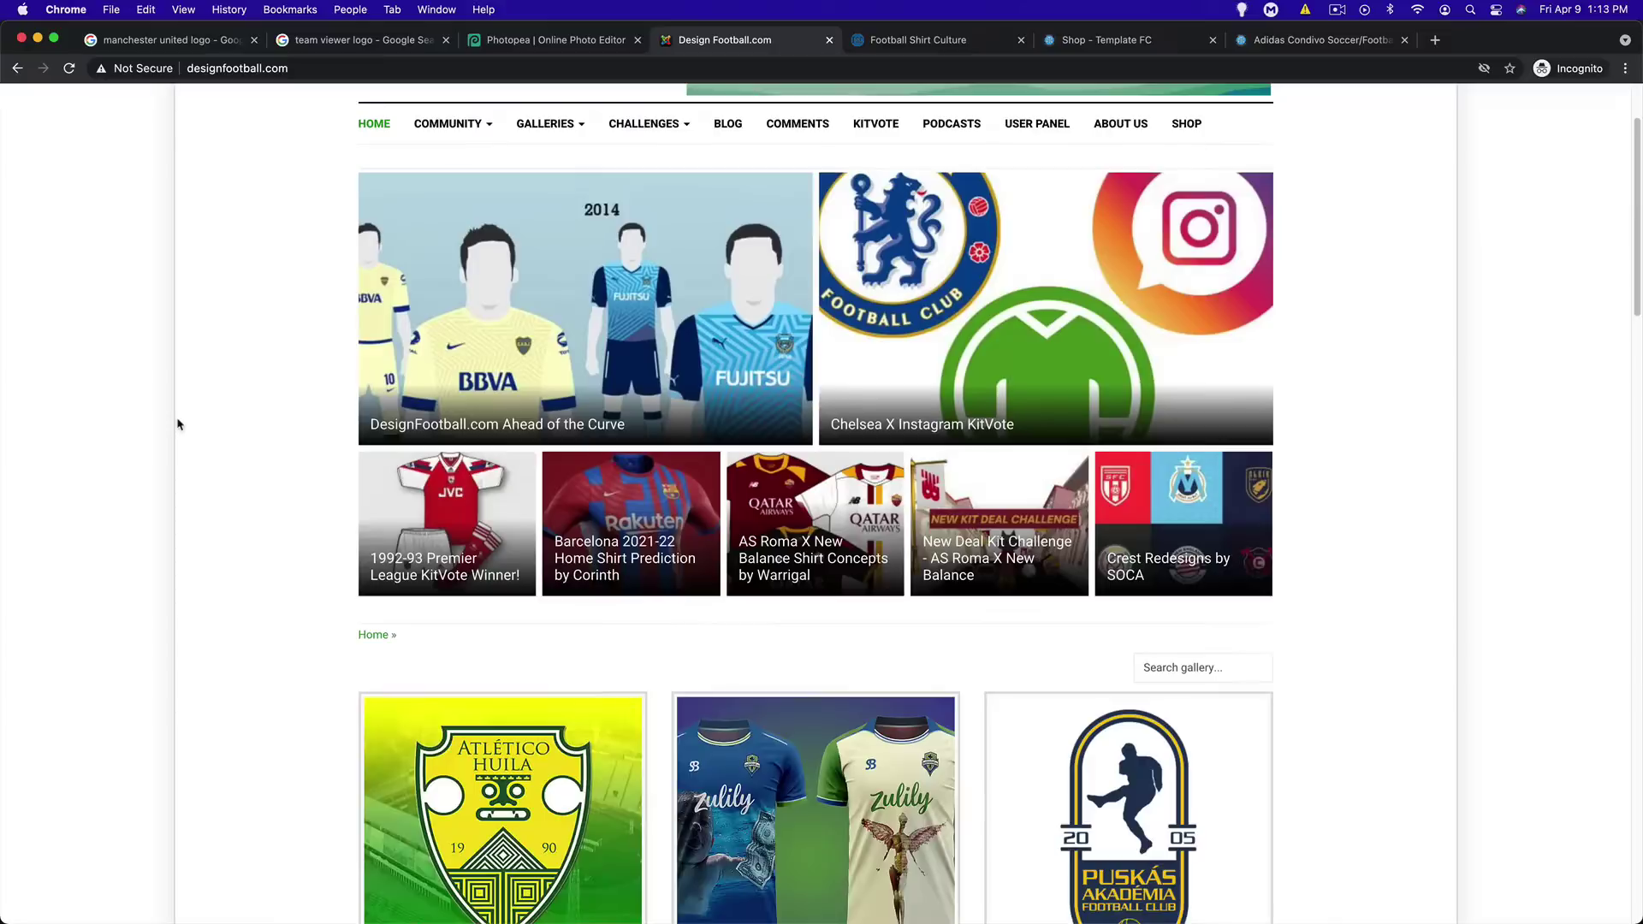
pyautogui.scroll(-3, 179, 425)
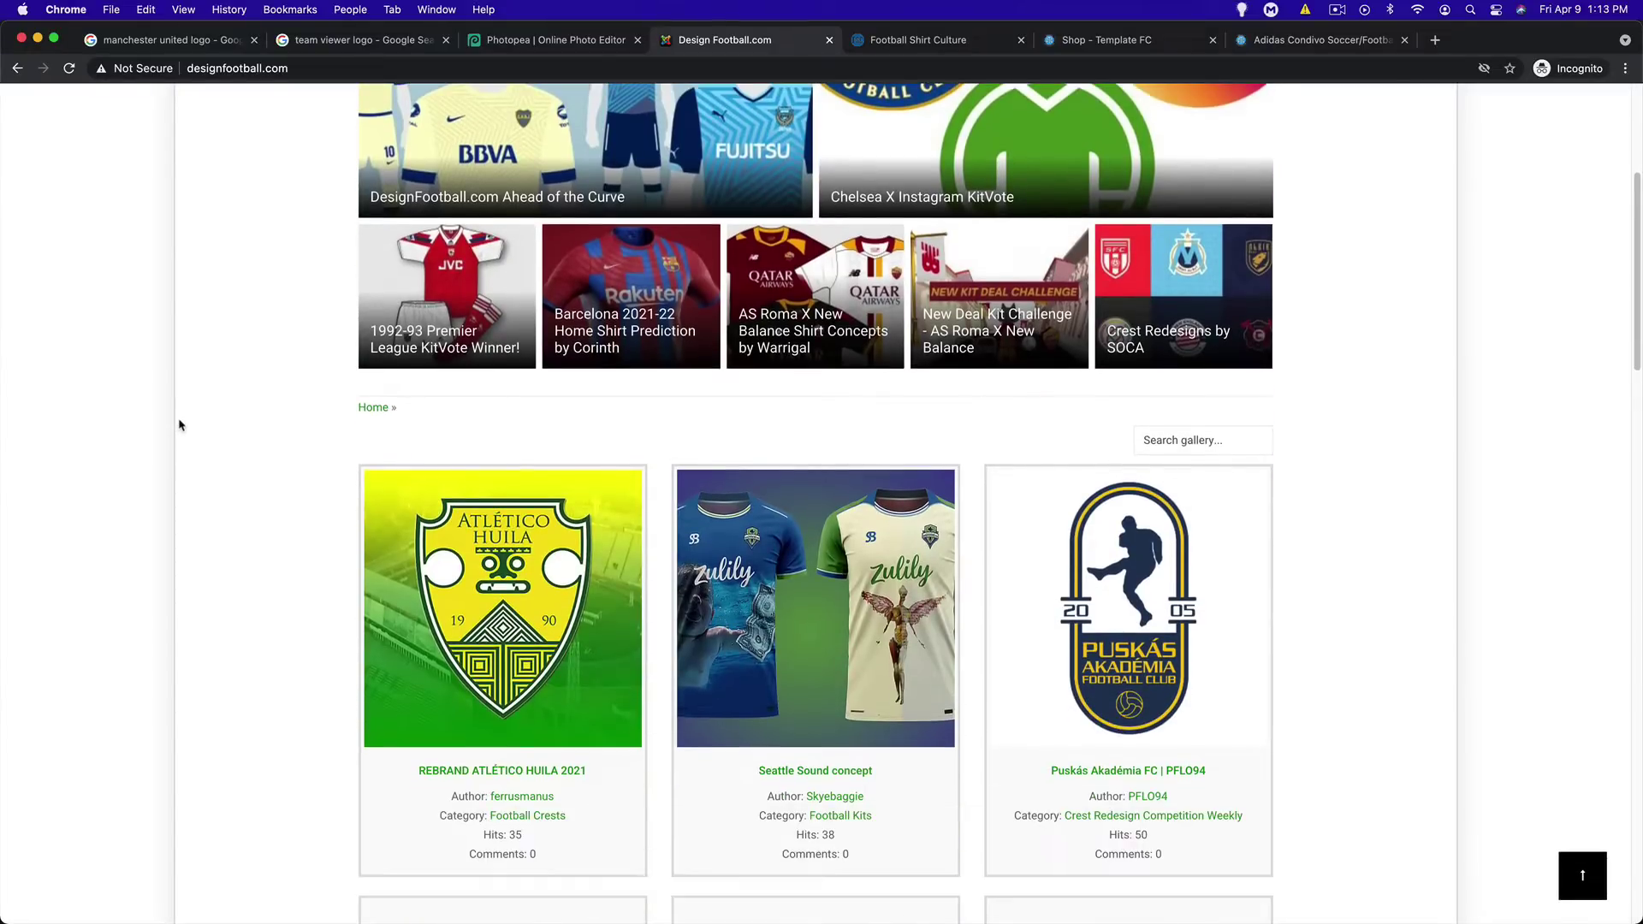
pyautogui.scroll(-2, 179, 424)
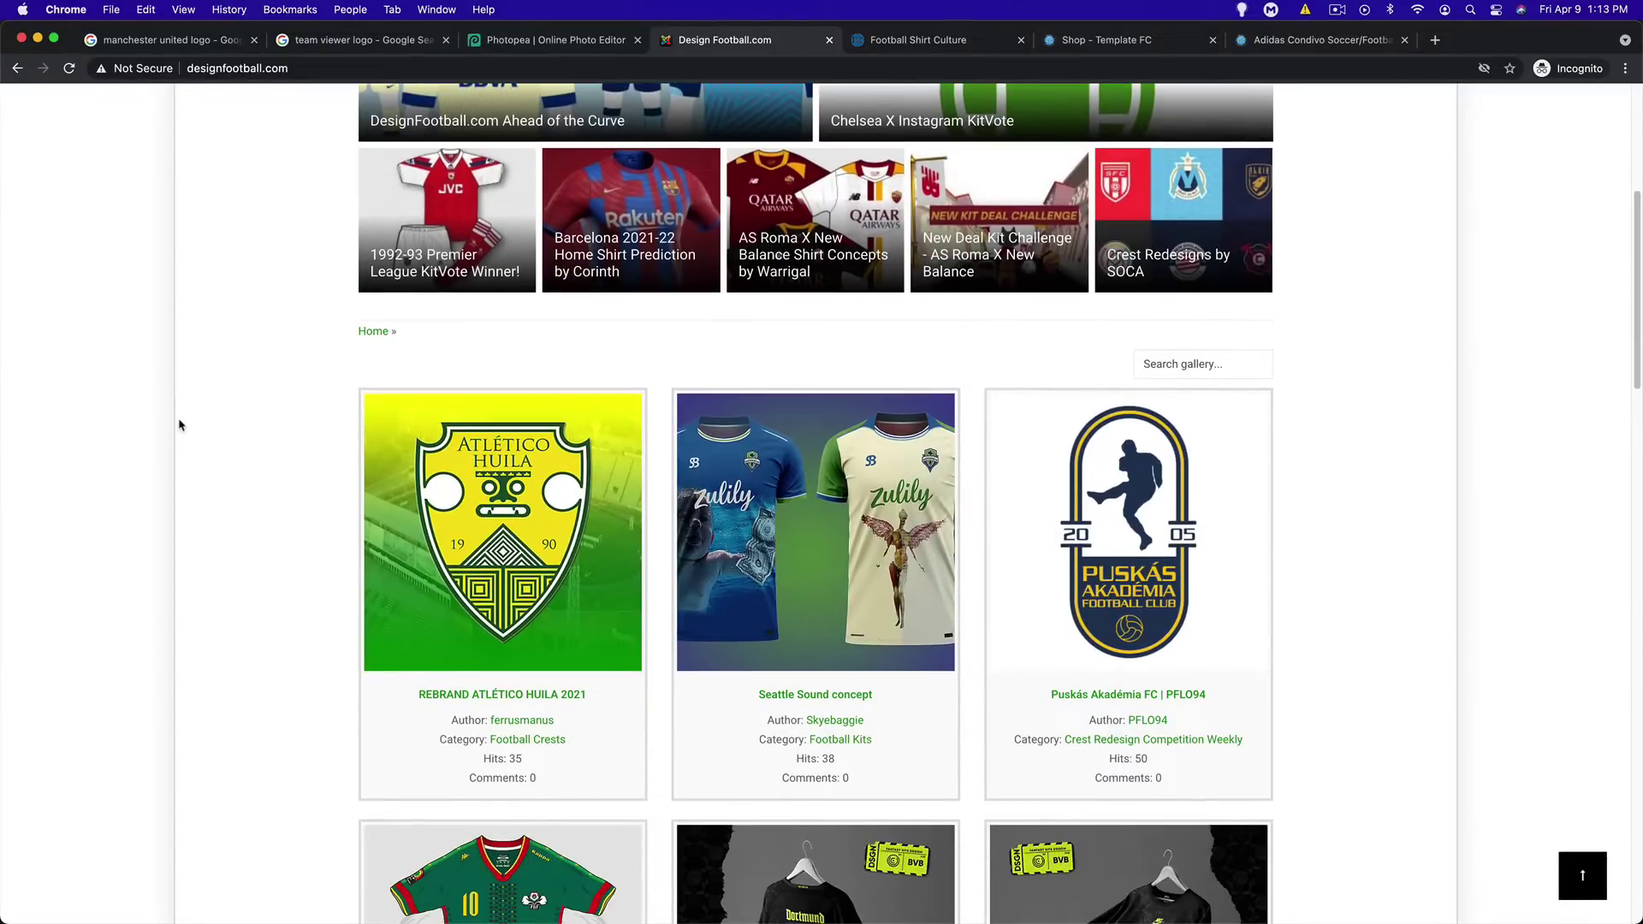
pyautogui.scroll(-3, 179, 424)
pyautogui.scroll(4, 178, 424)
pyautogui.scroll(-10, 179, 425)
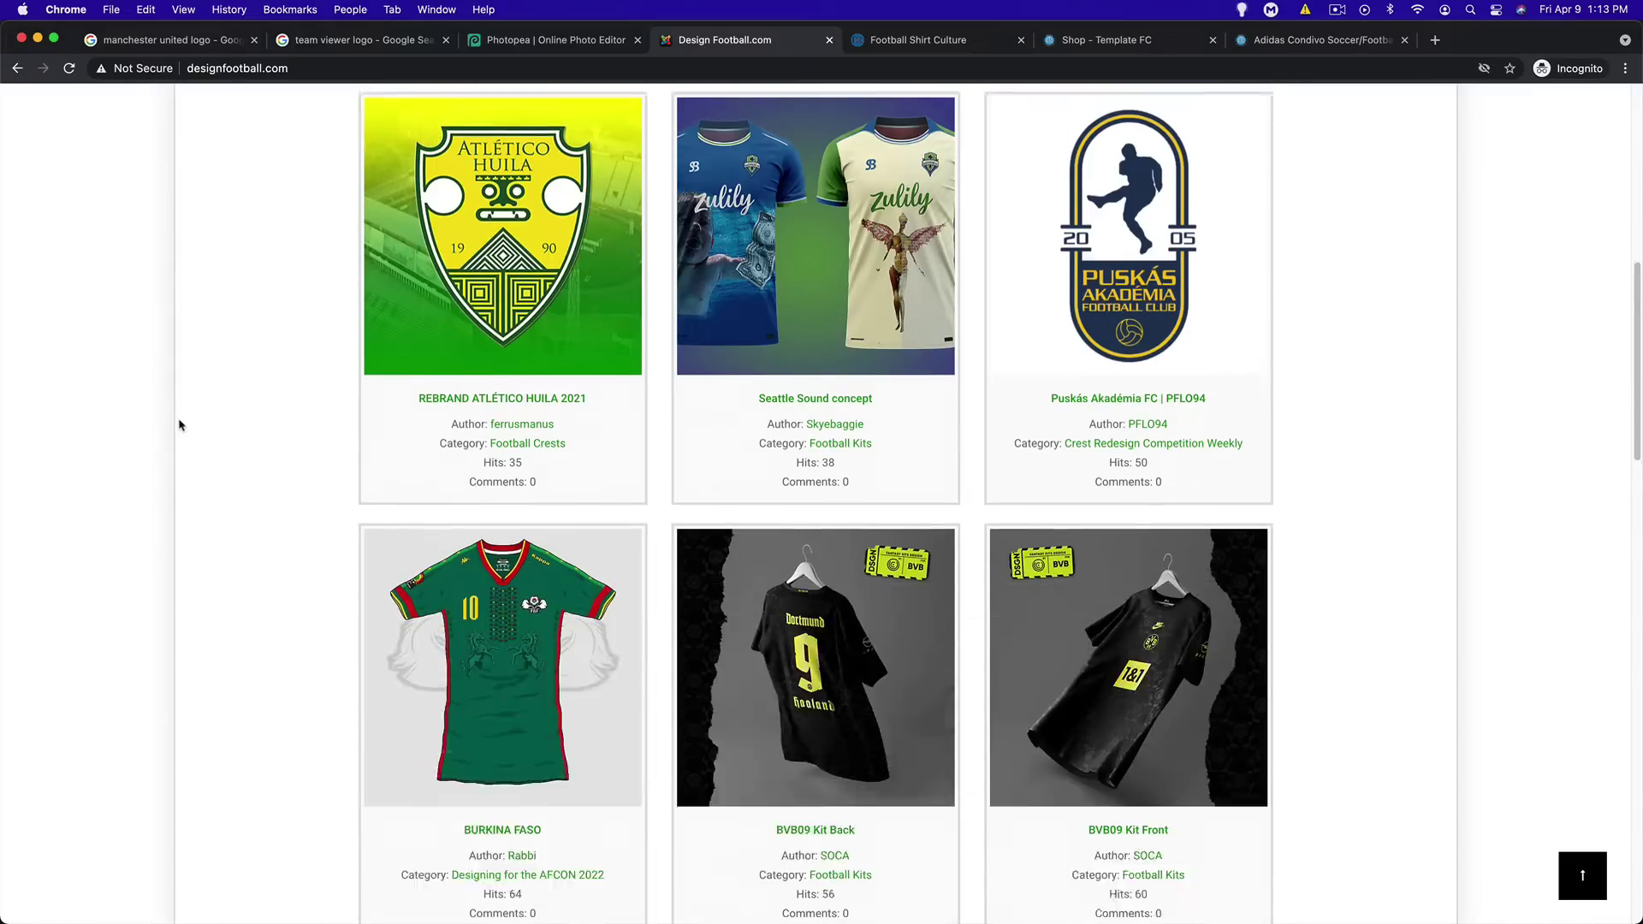
pyautogui.scroll(1, 179, 425)
pyautogui.scroll(9, 179, 425)
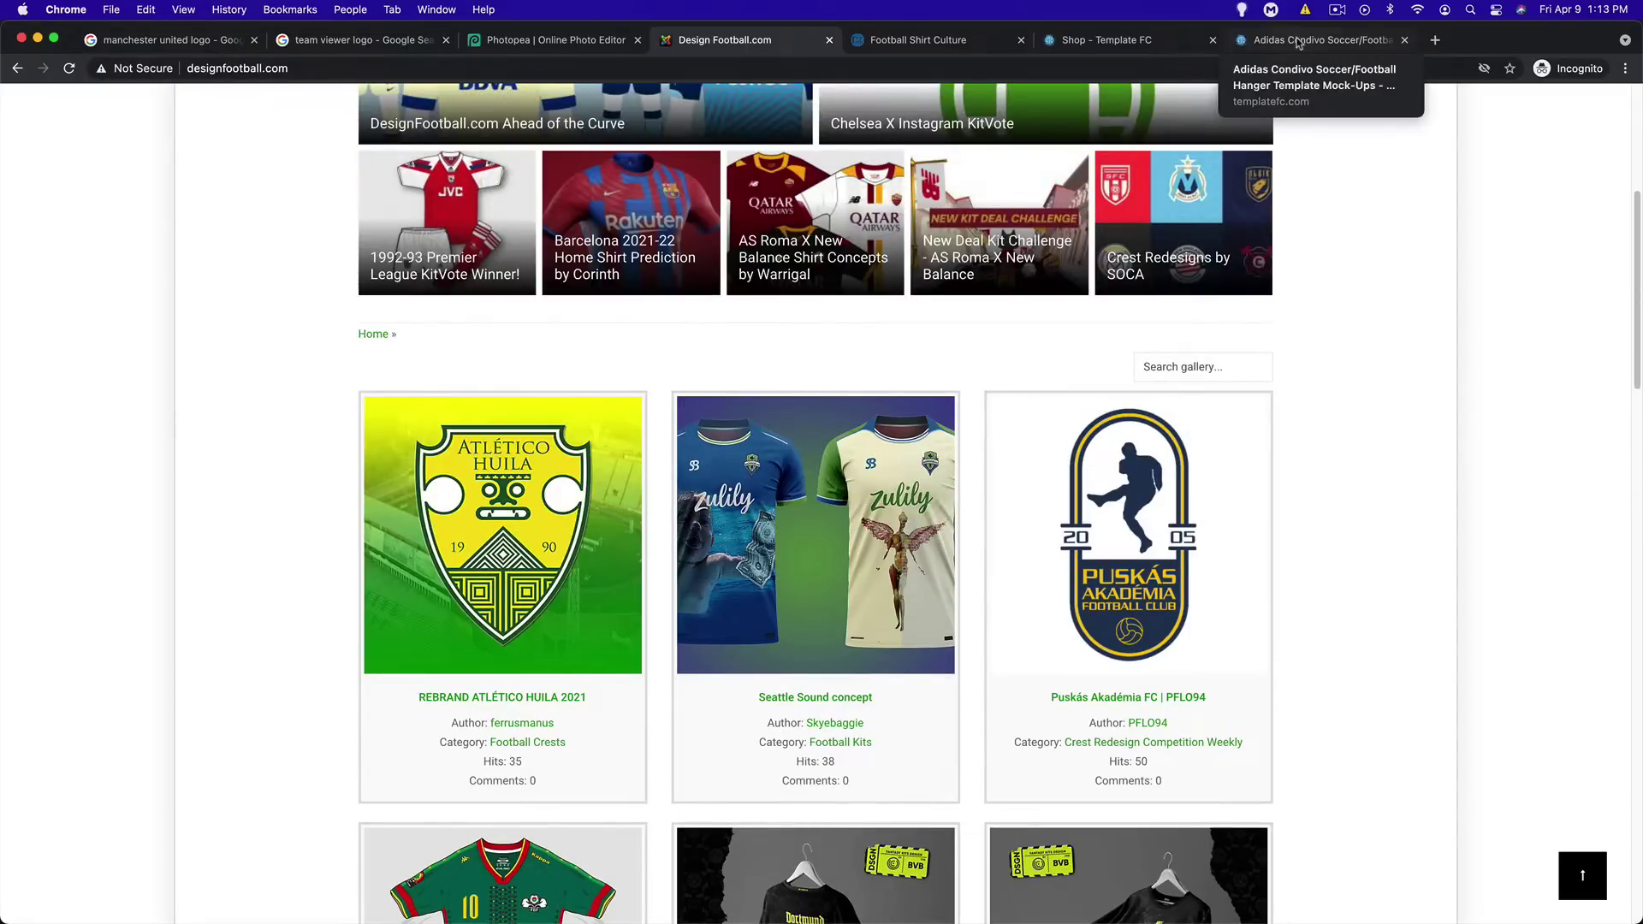
# View the Template FC shop and the Photopea online editor in their already open pages
pyautogui.click(1153, 49)
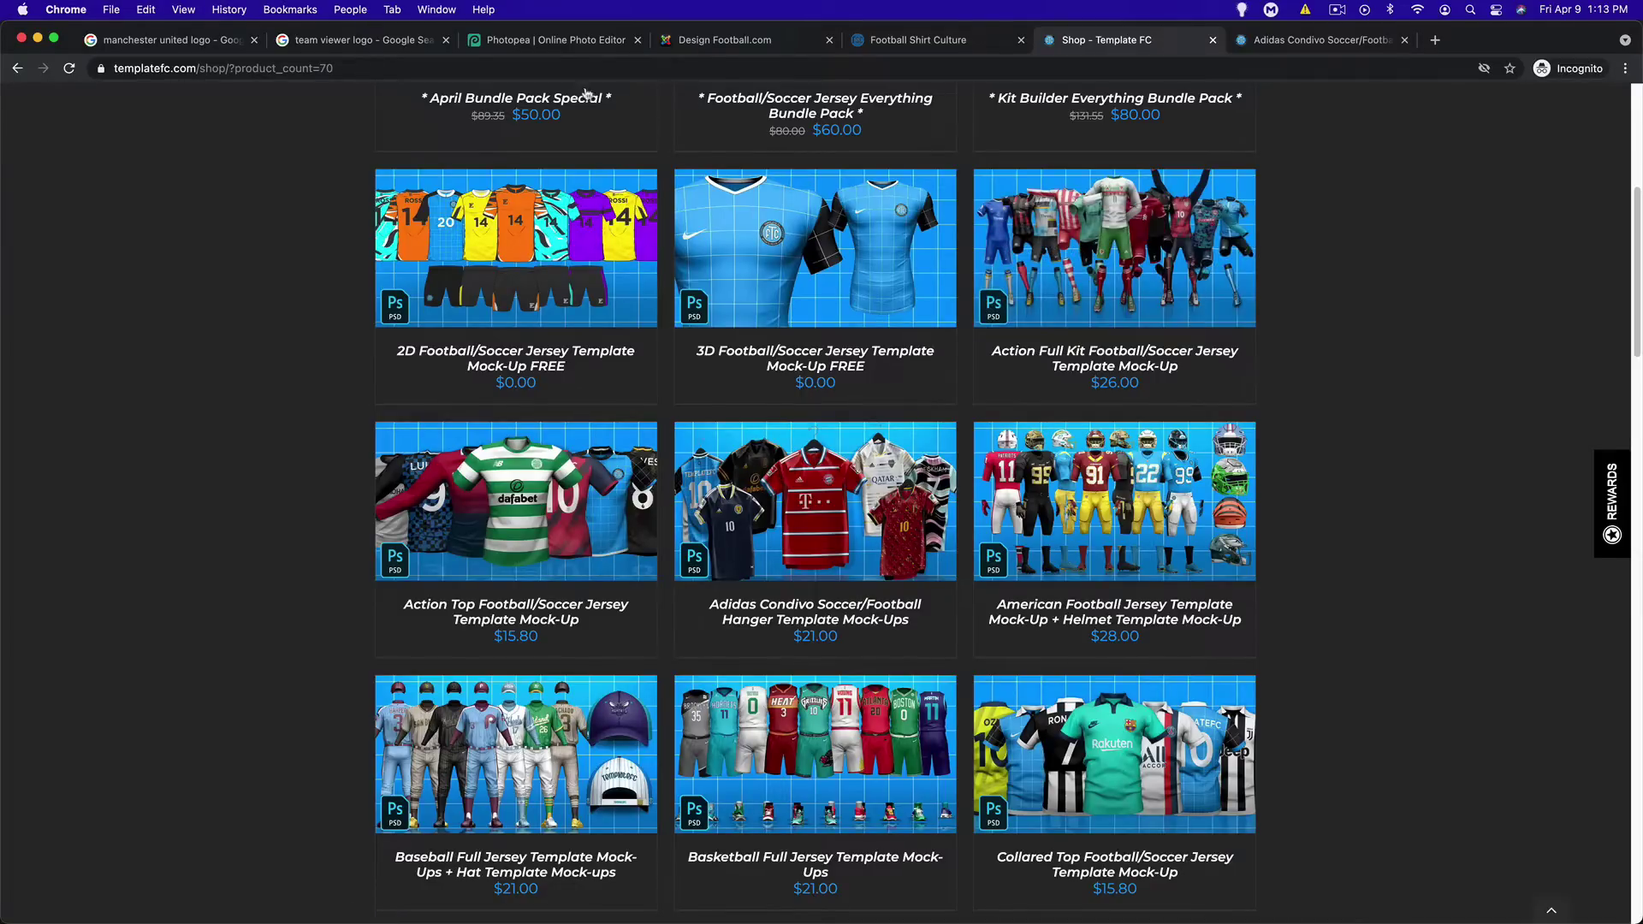
pyautogui.click(540, 48)
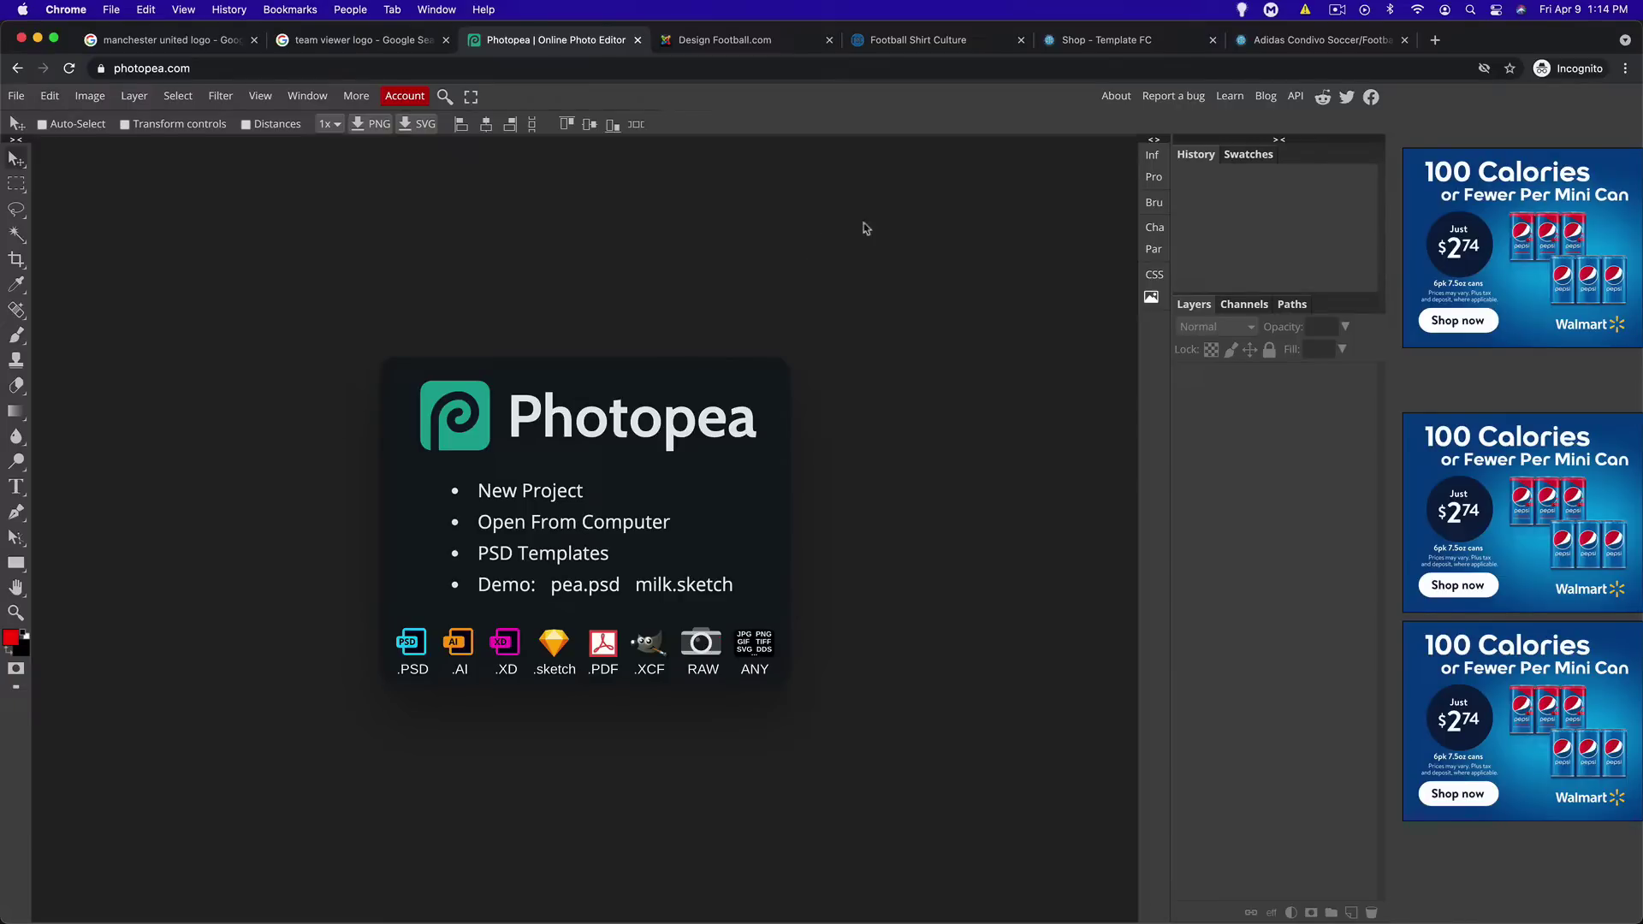
# Return to the Template FC shop and look through its full range of jersey mock-ups and pattern packs
pyautogui.click(1100, 40)
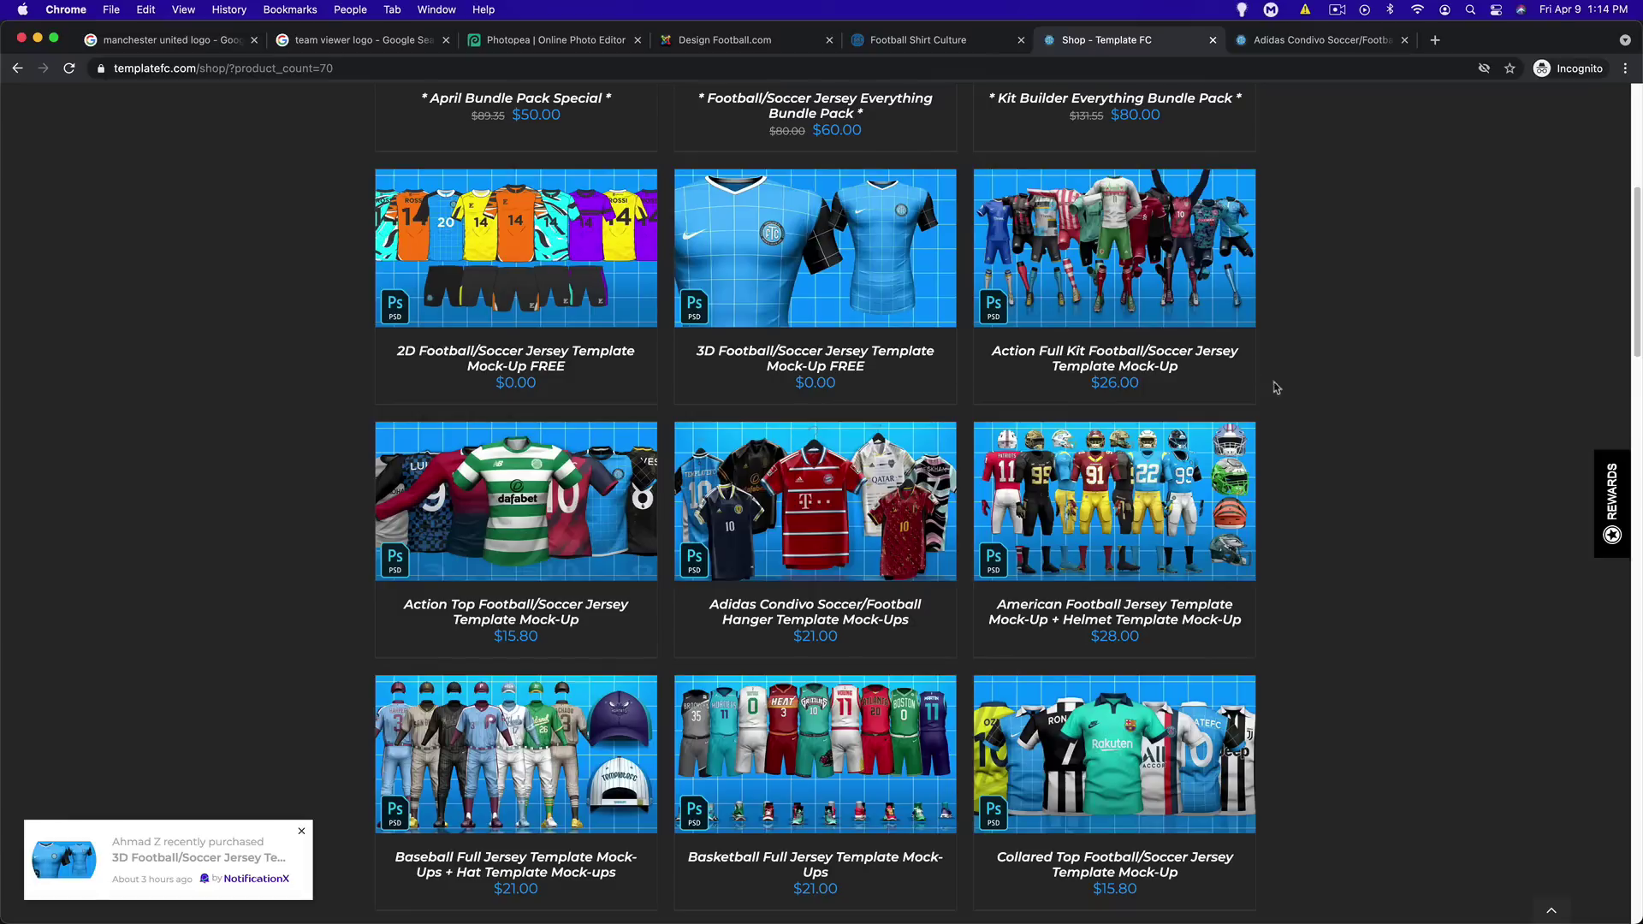
pyautogui.scroll(5, 1331, 396)
pyautogui.scroll(-4, 1321, 426)
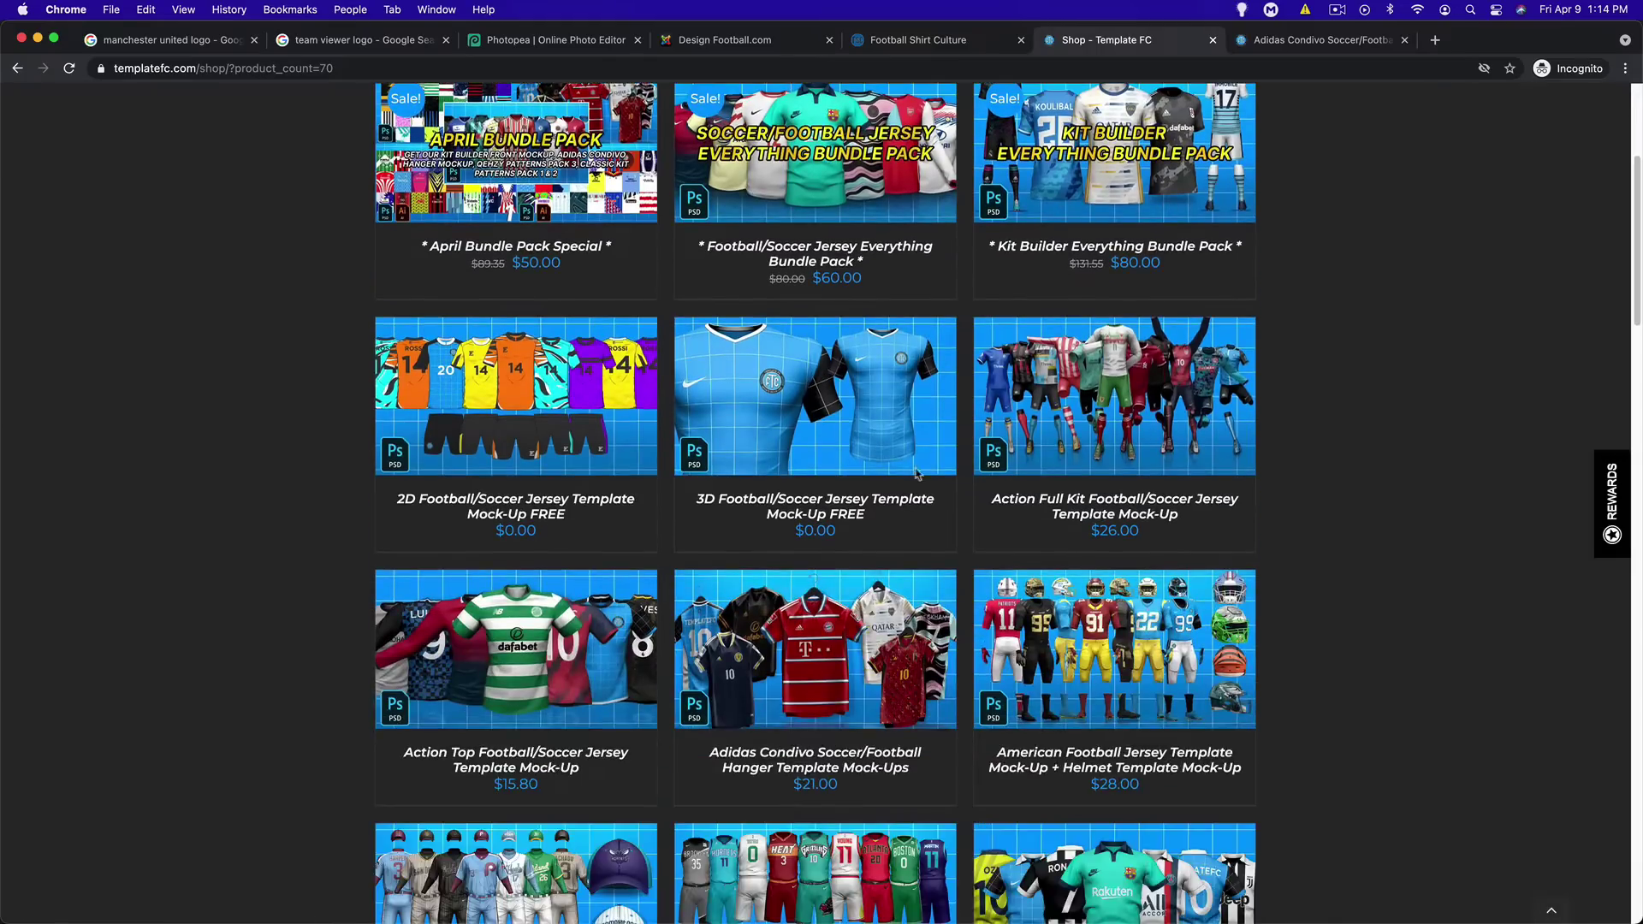
pyautogui.scroll(-6, 1378, 510)
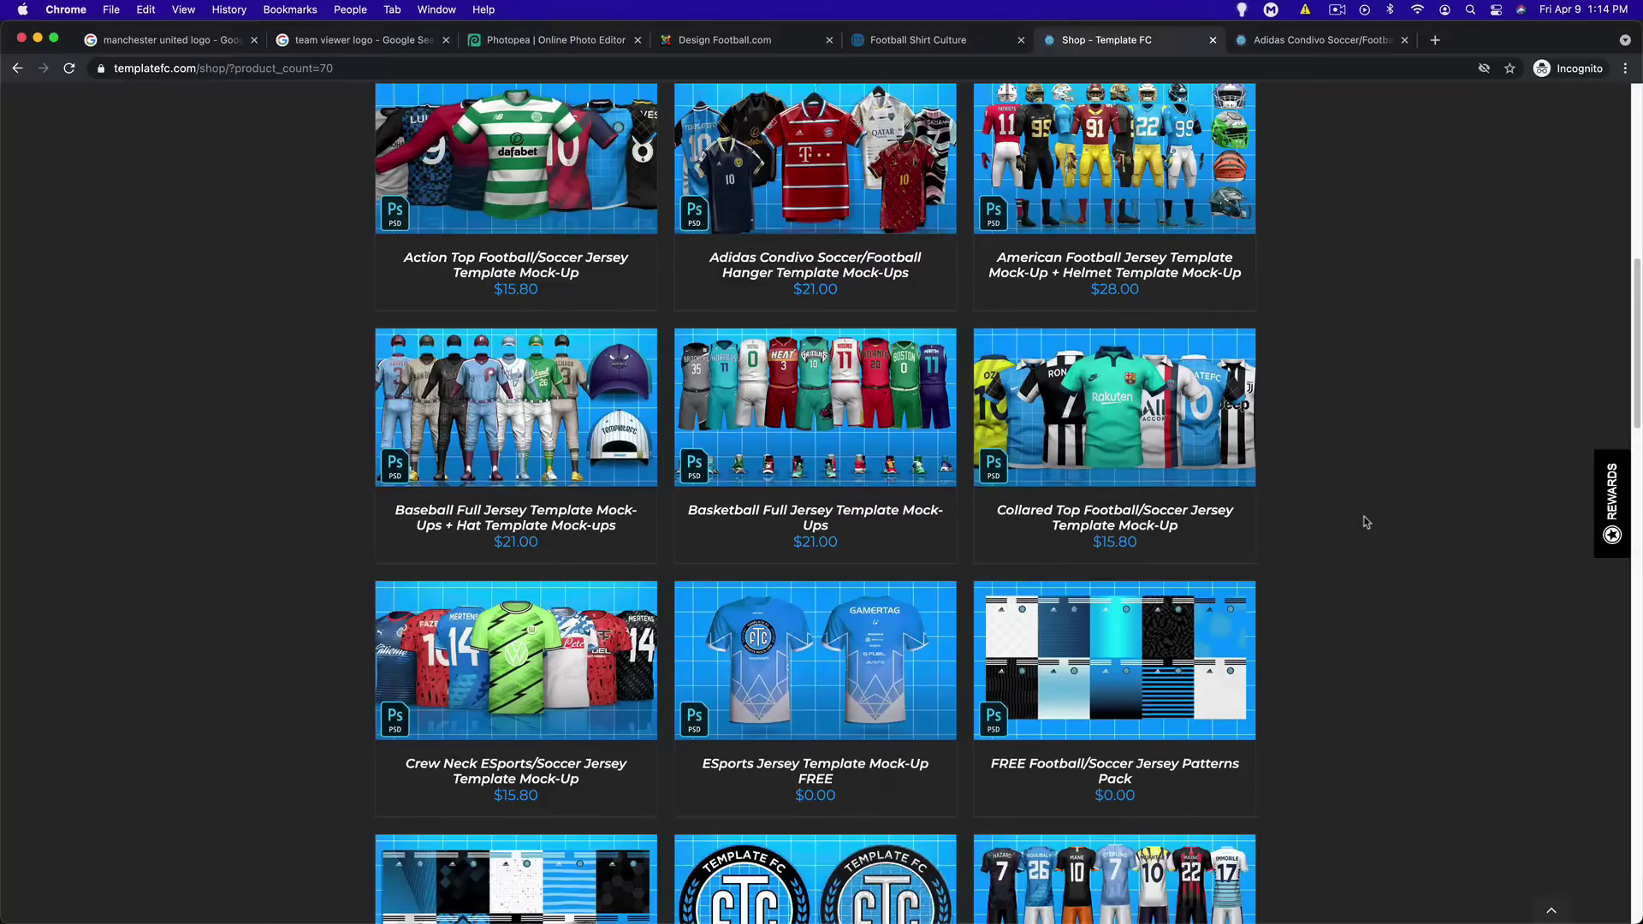
pyautogui.scroll(-9, 1367, 522)
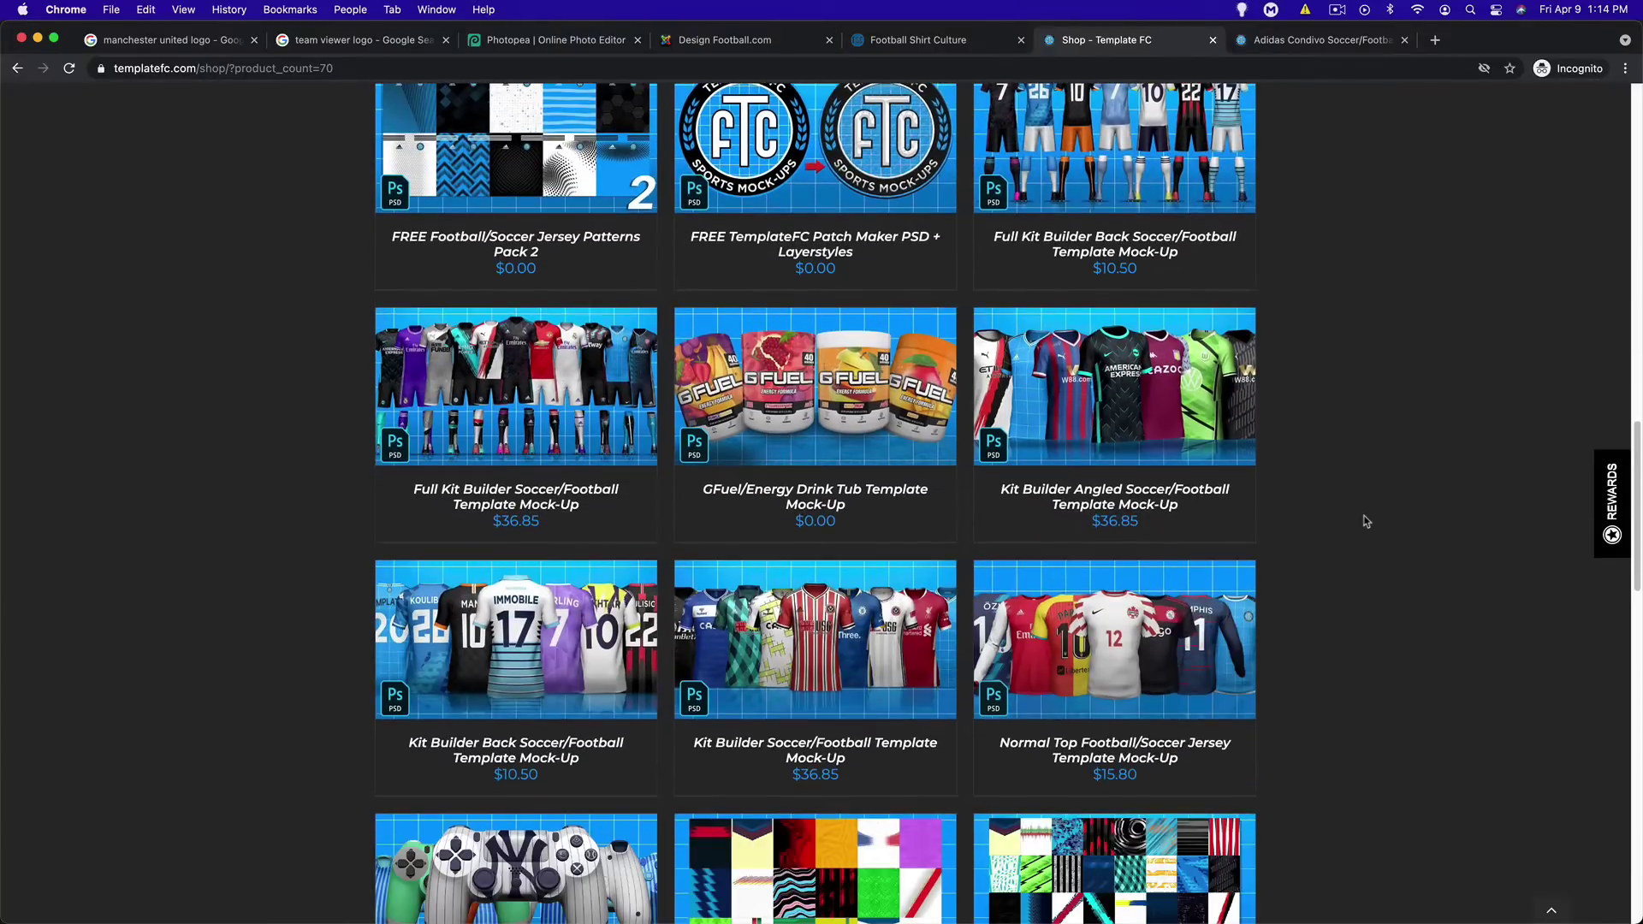
pyautogui.scroll(-7, 1367, 522)
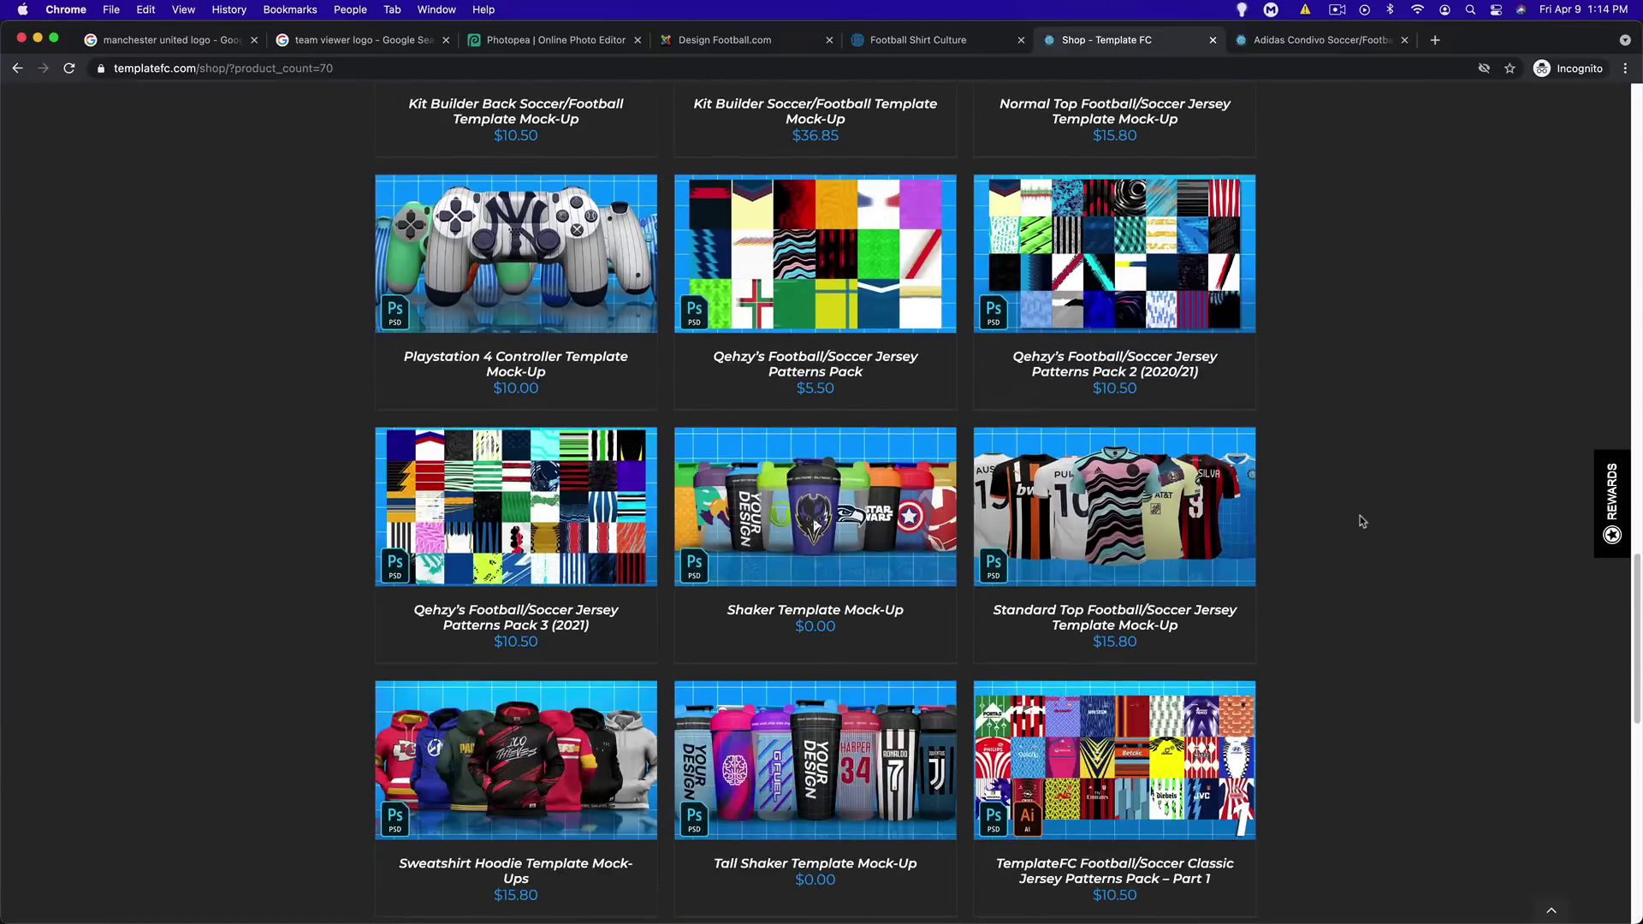
pyautogui.scroll(-7, 1362, 521)
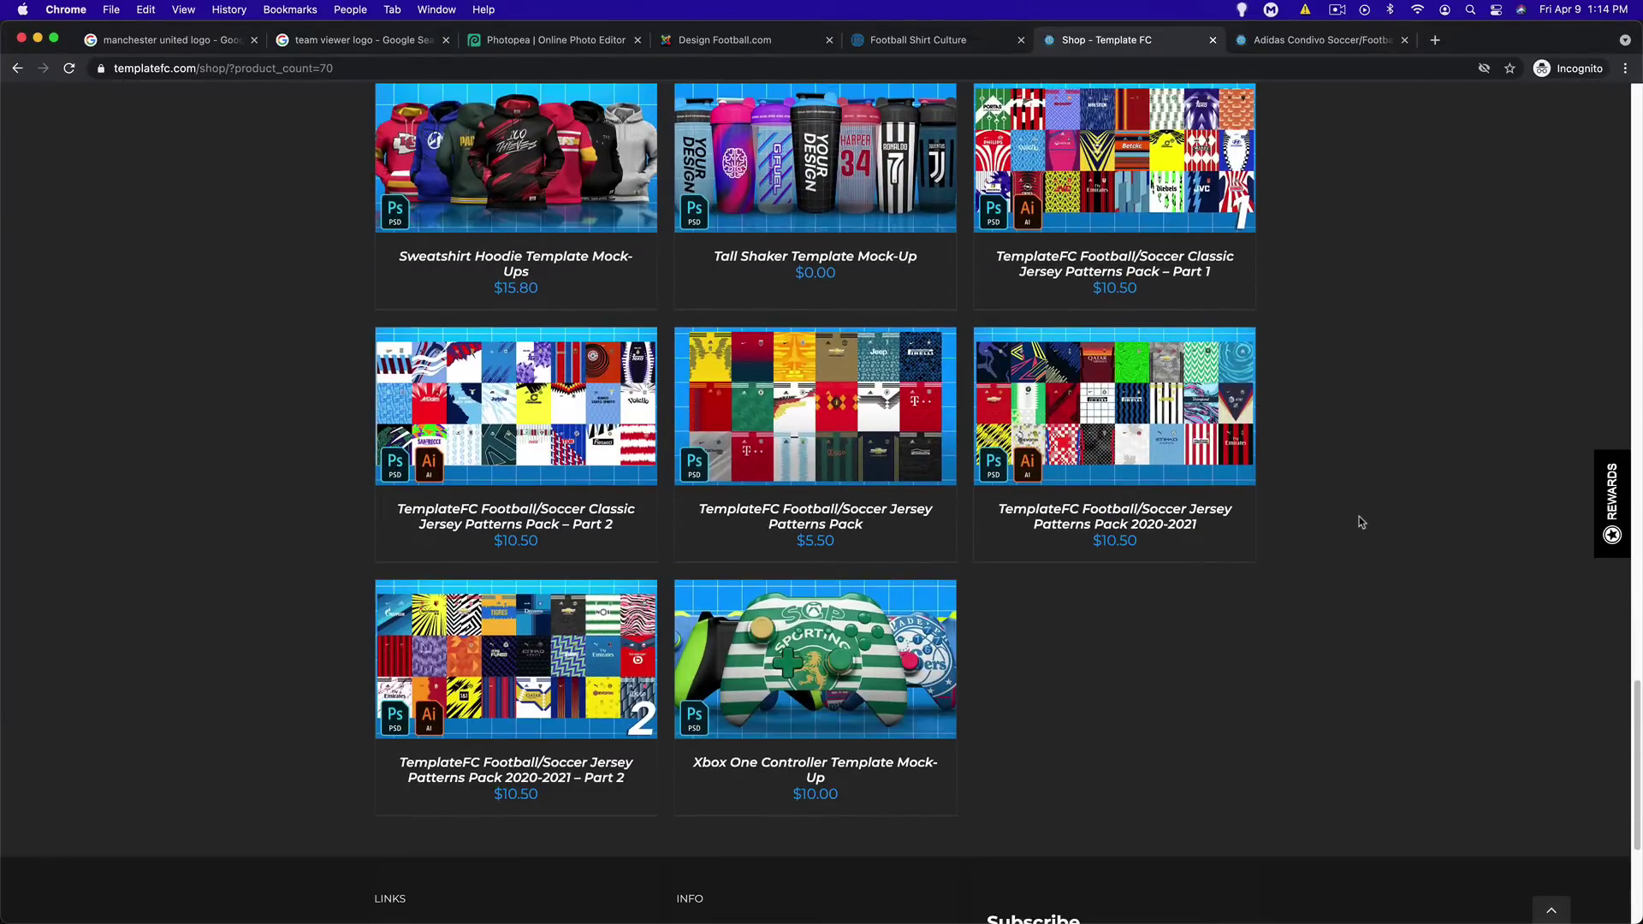
pyautogui.scroll(20, 1359, 517)
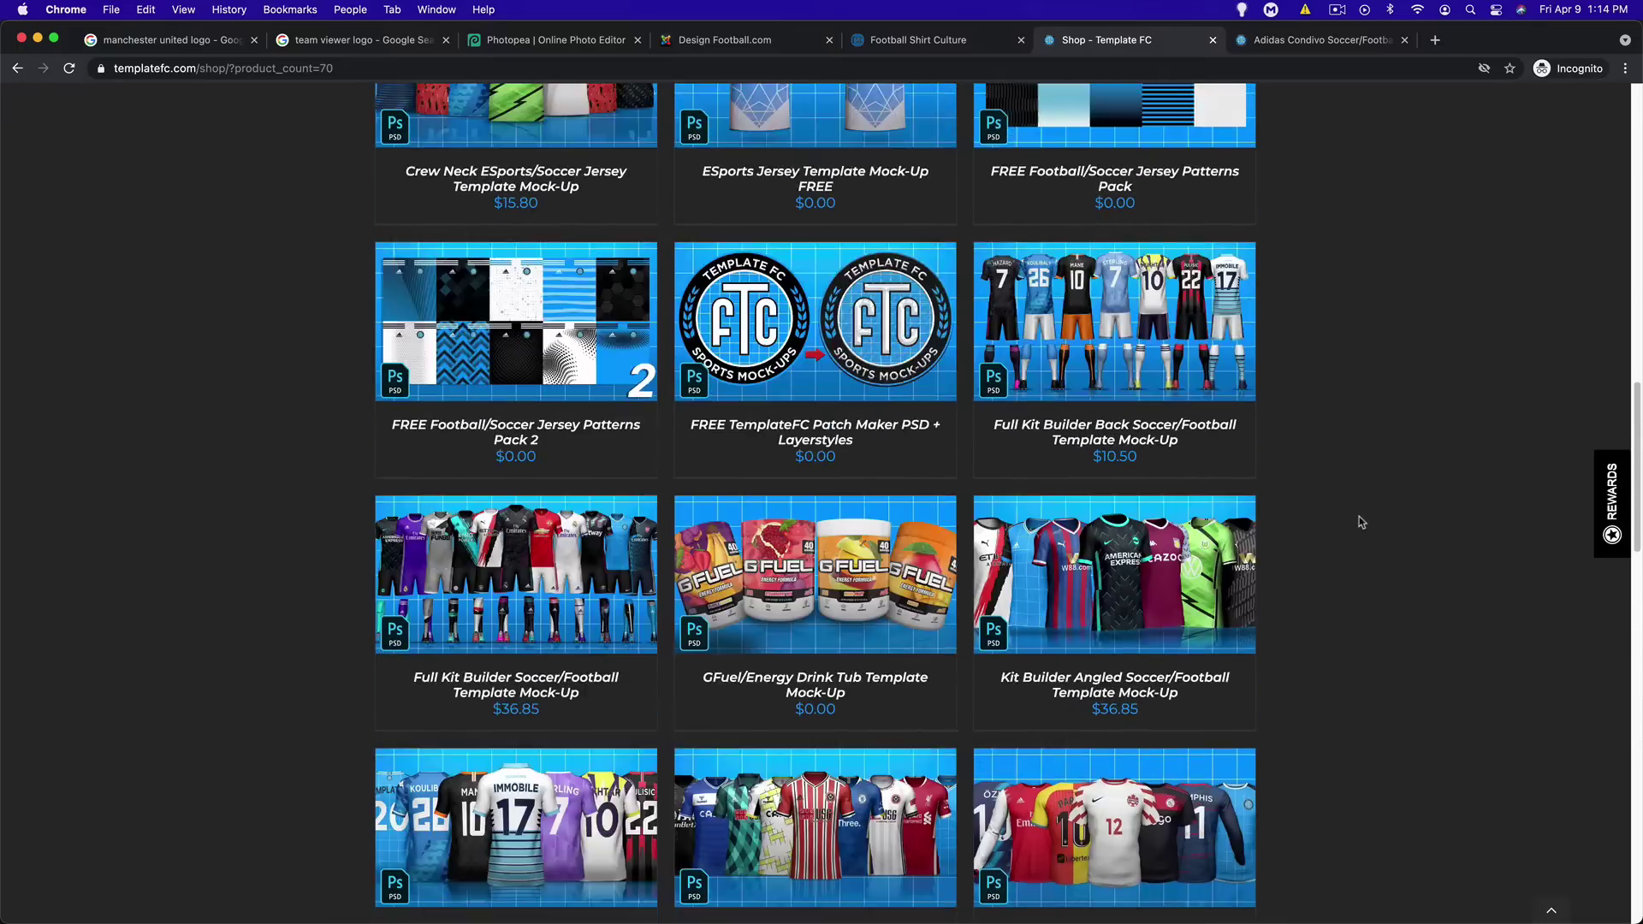
pyautogui.scroll(6, 1337, 522)
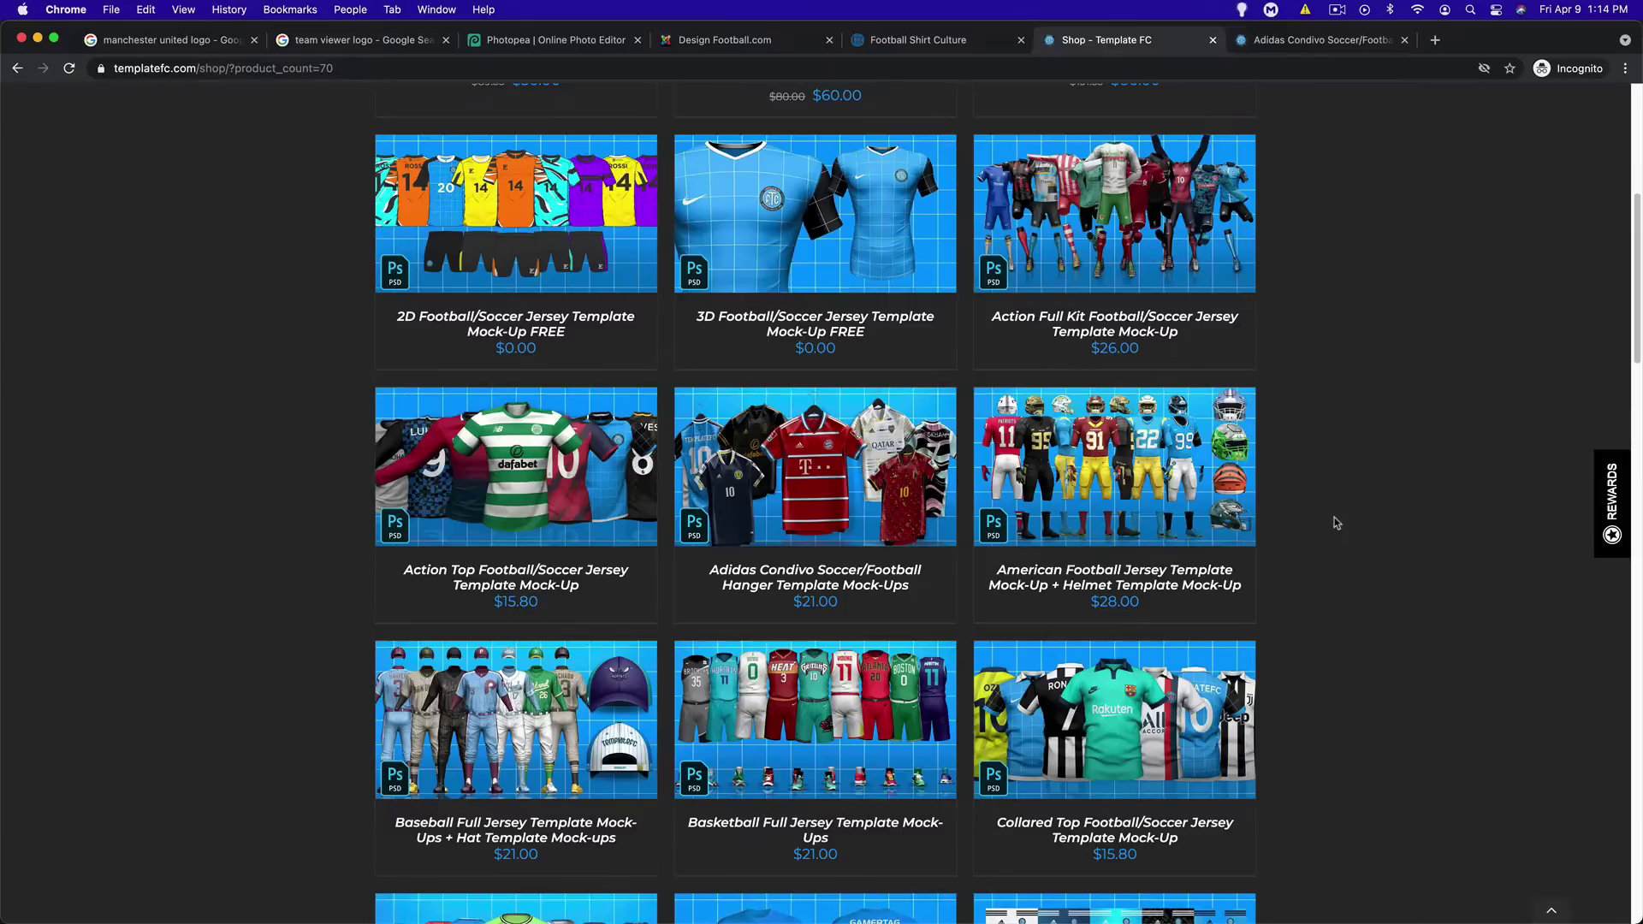
pyautogui.scroll(2, 1338, 522)
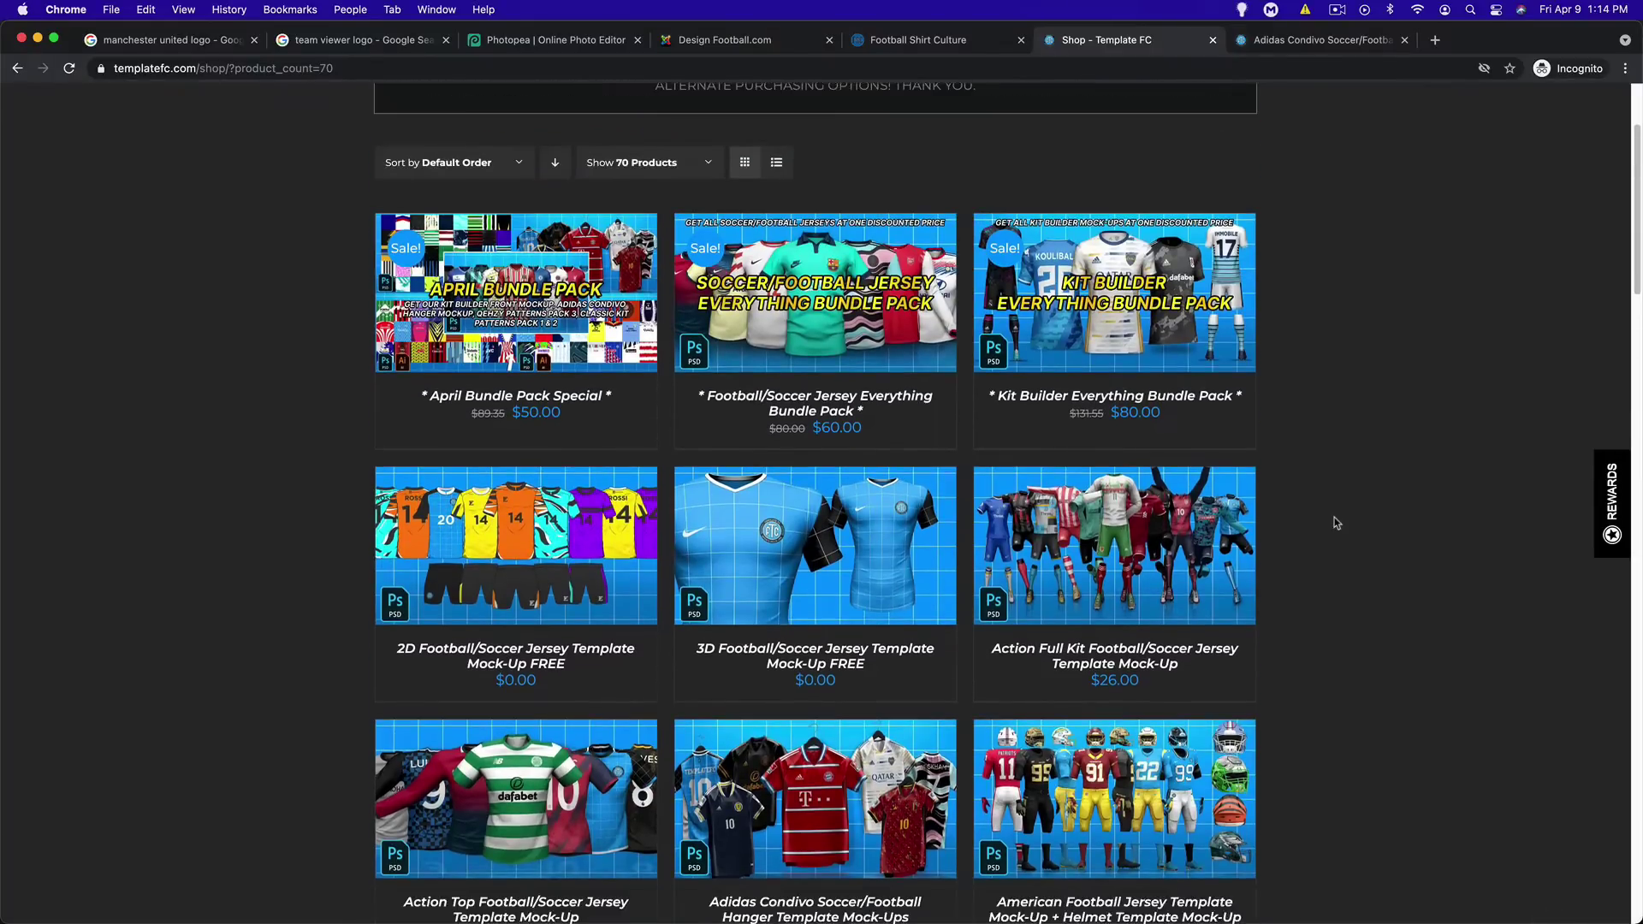
pyautogui.scroll(-4, 1338, 522)
pyautogui.scroll(-7, 1338, 522)
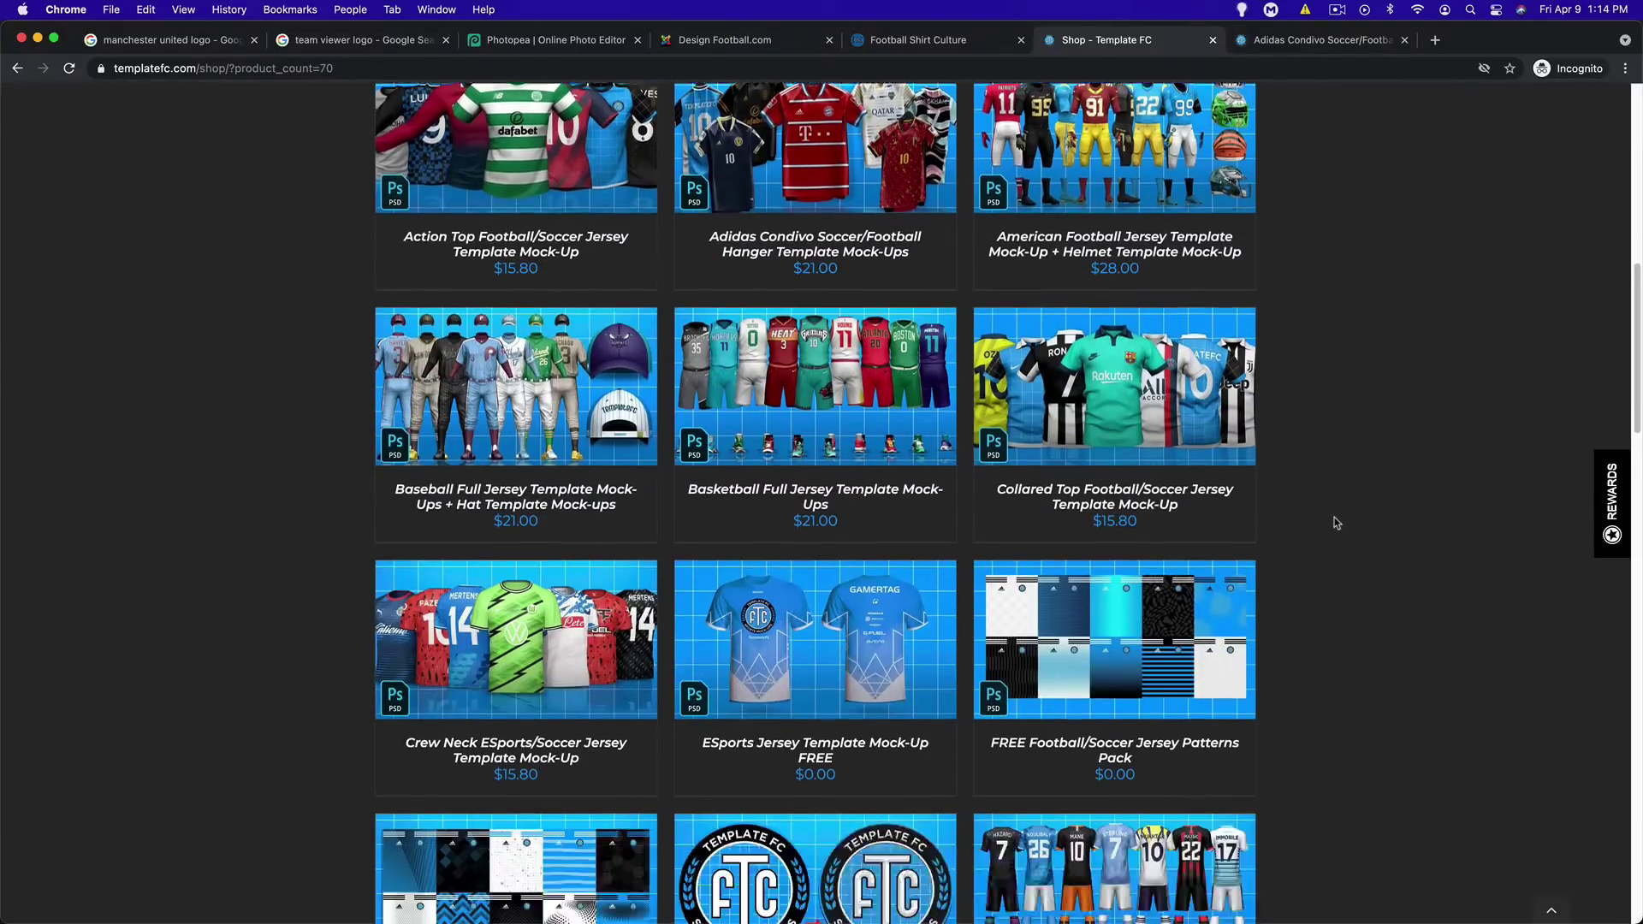
pyautogui.scroll(7, 1338, 522)
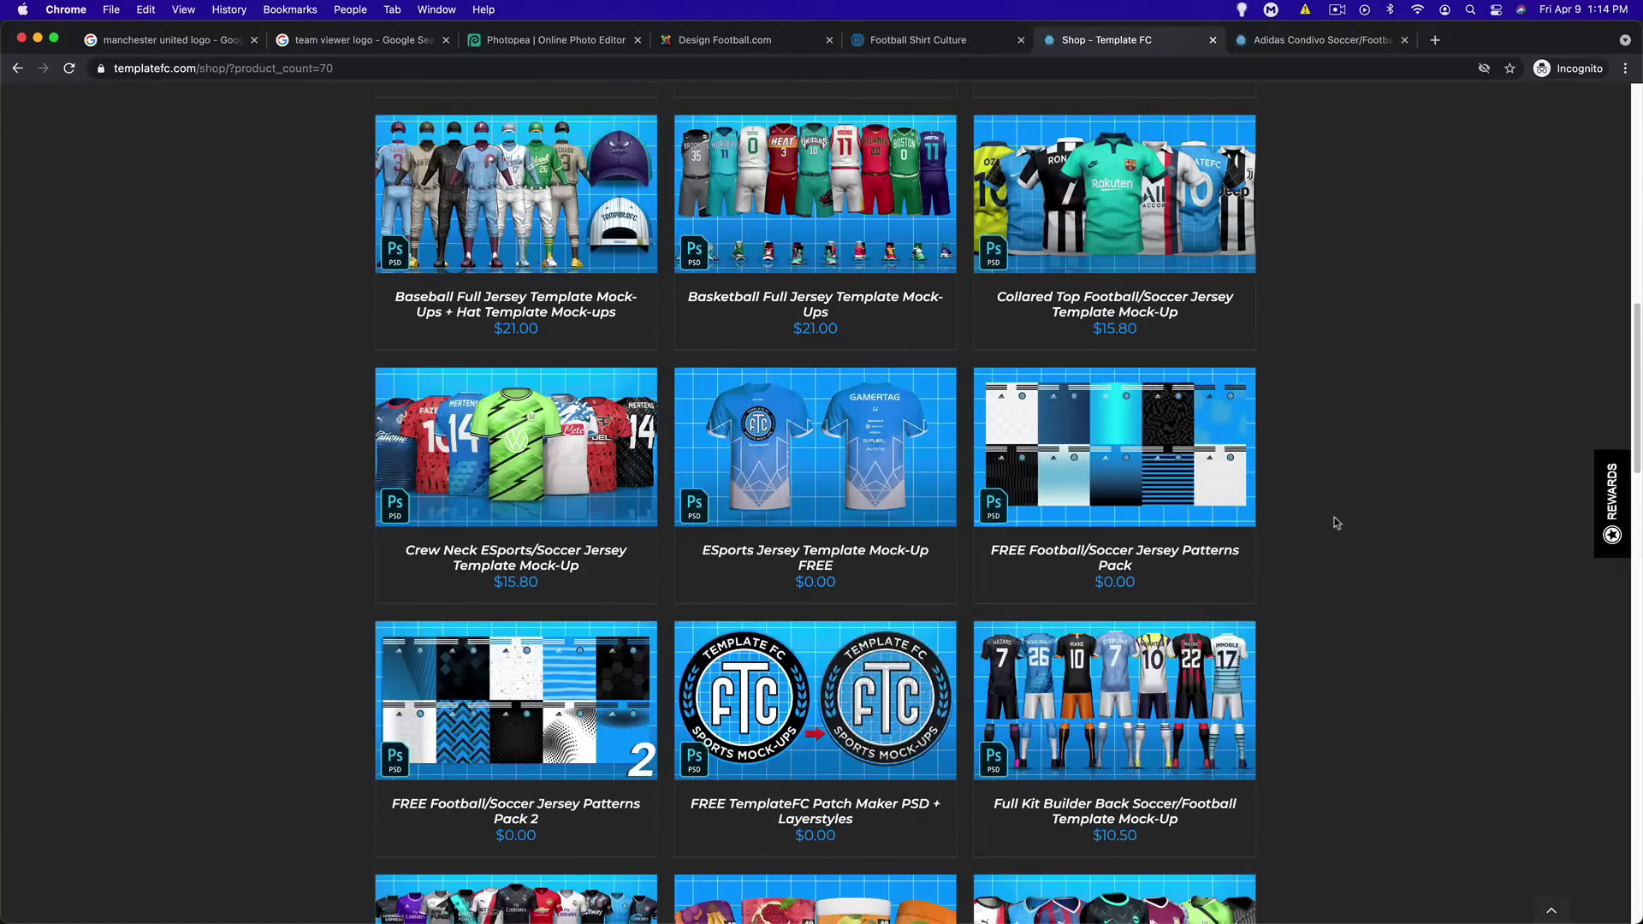
# Examine the Adidas Condivo hanger and free 3D jersey mock-up listings, and switch back to Photopea
pyautogui.scroll(2, 1338, 522)
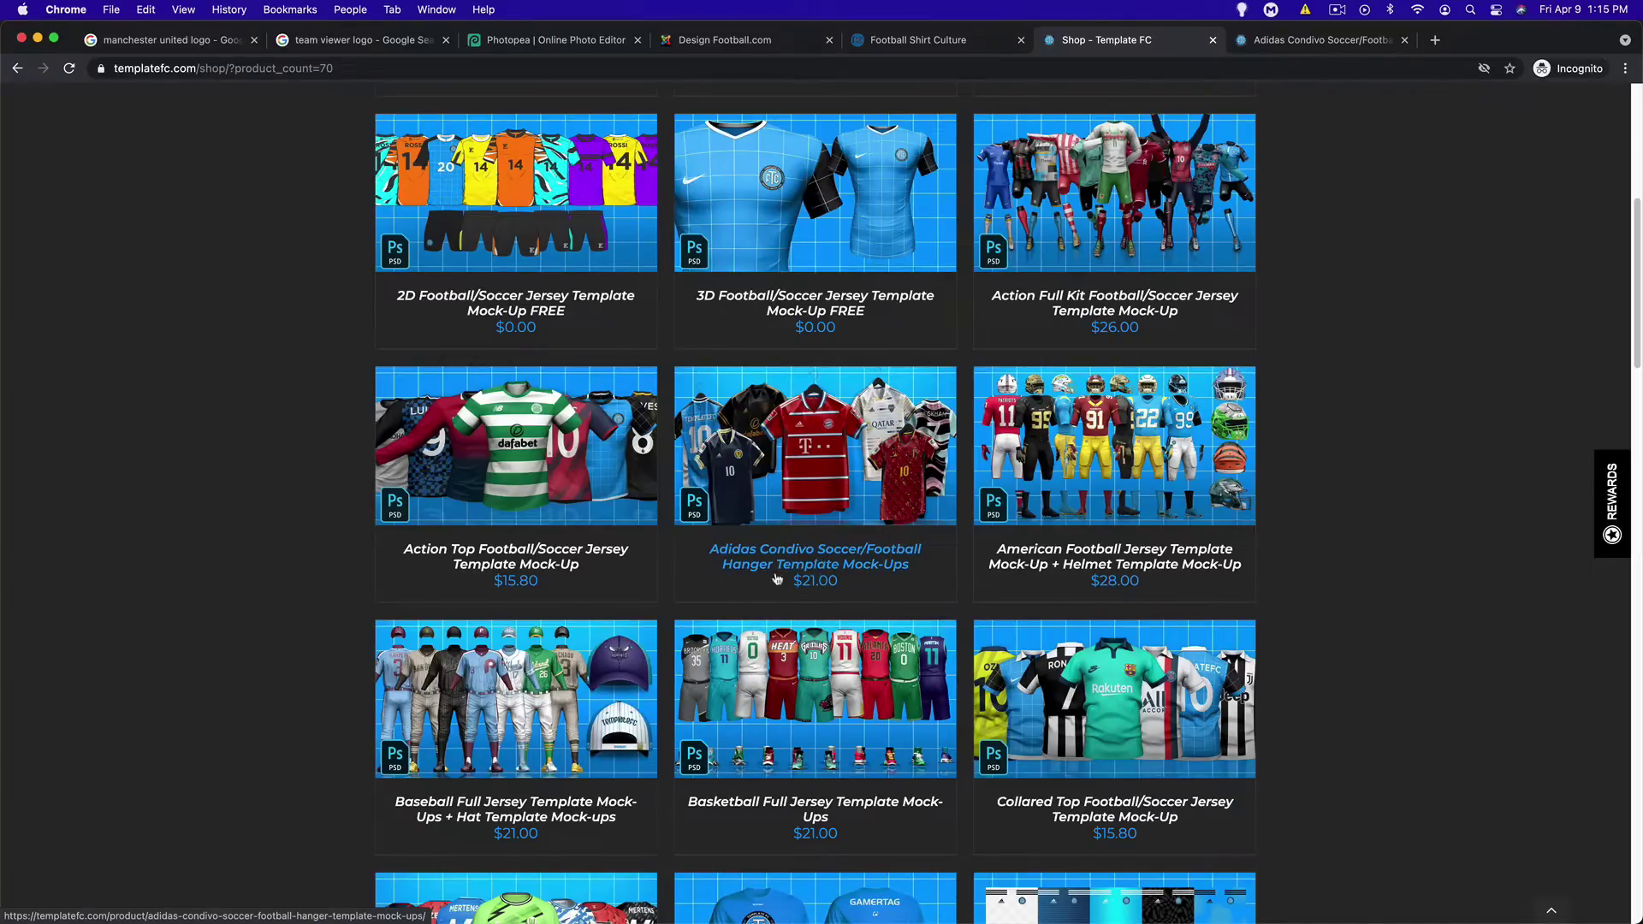
pyautogui.moveTo(838, 465)
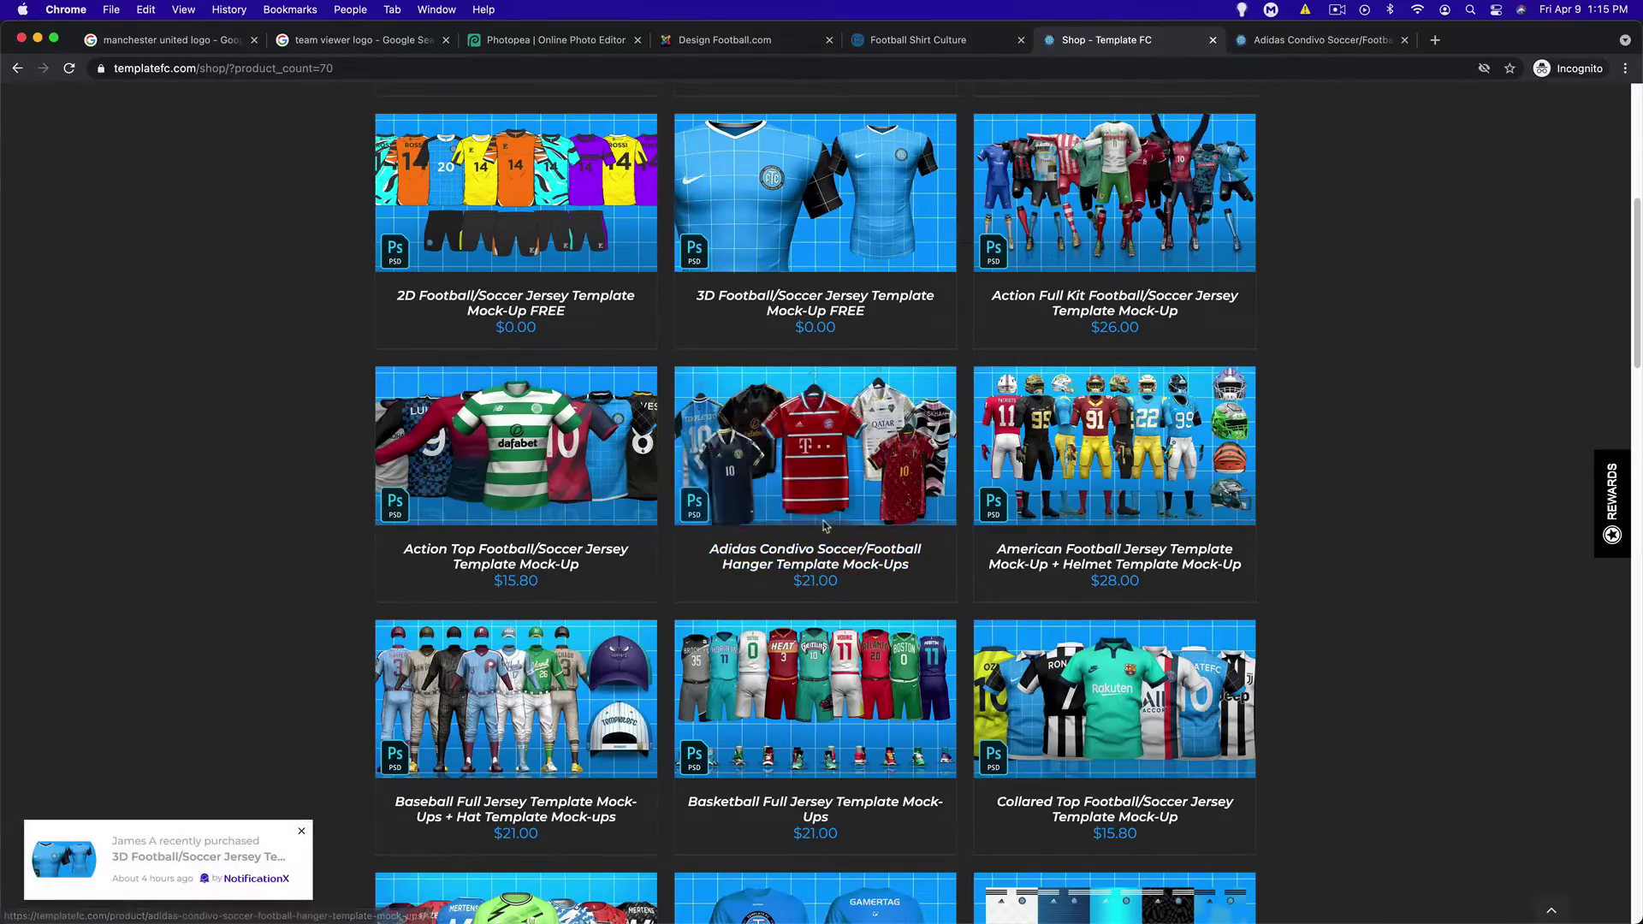
pyautogui.moveTo(809, 520)
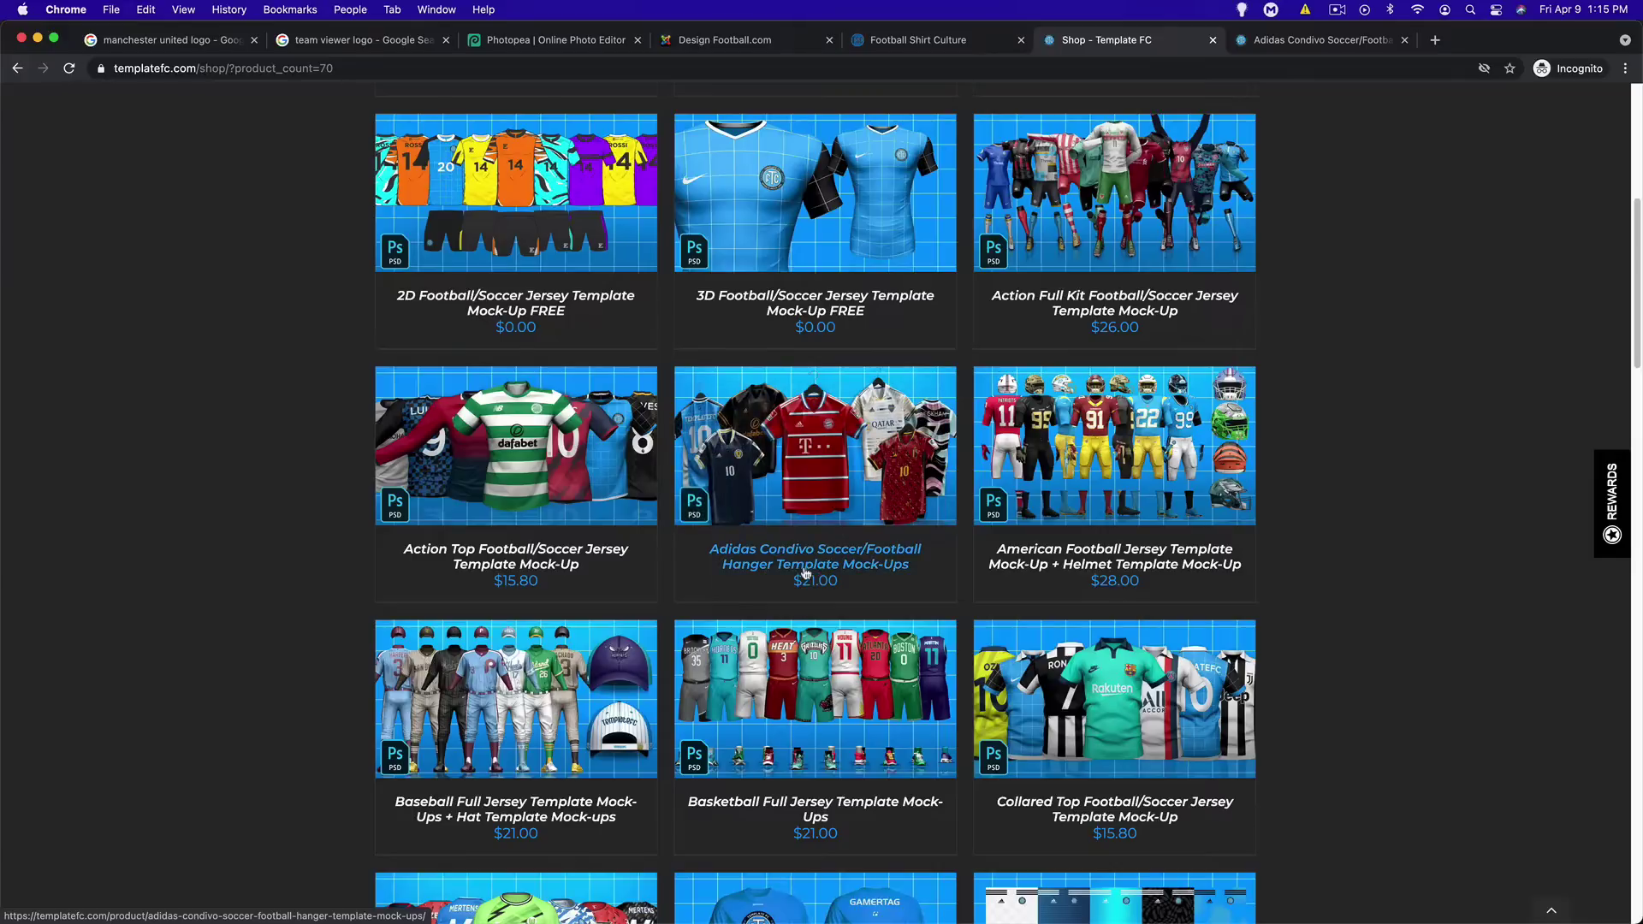
pyautogui.scroll(4, 1227, 565)
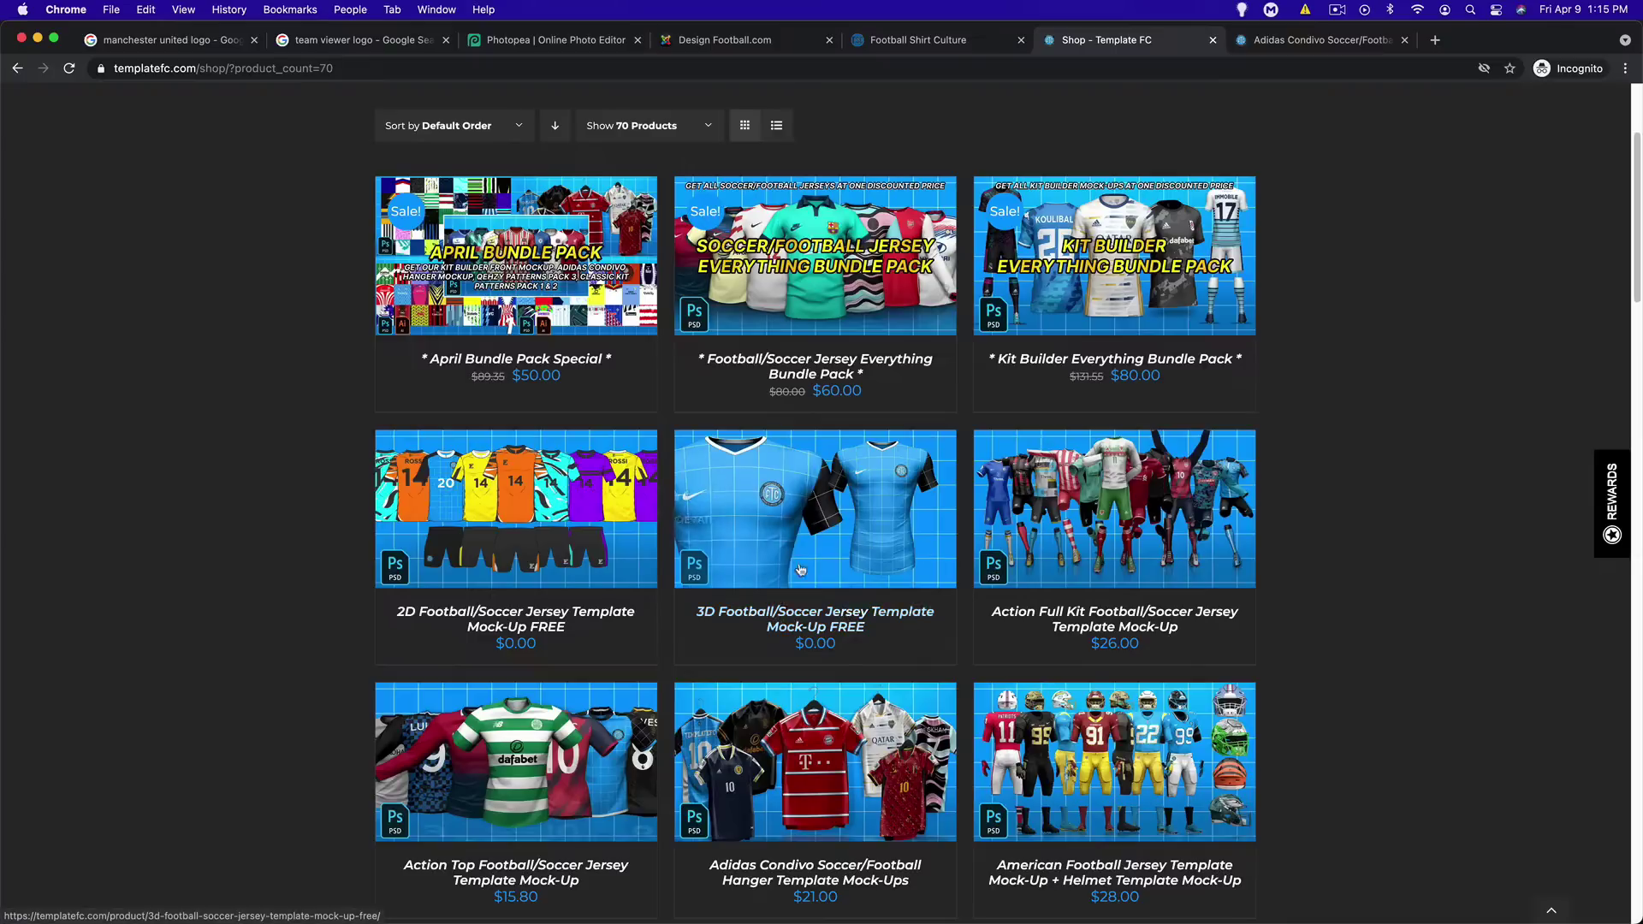
pyautogui.moveTo(811, 595)
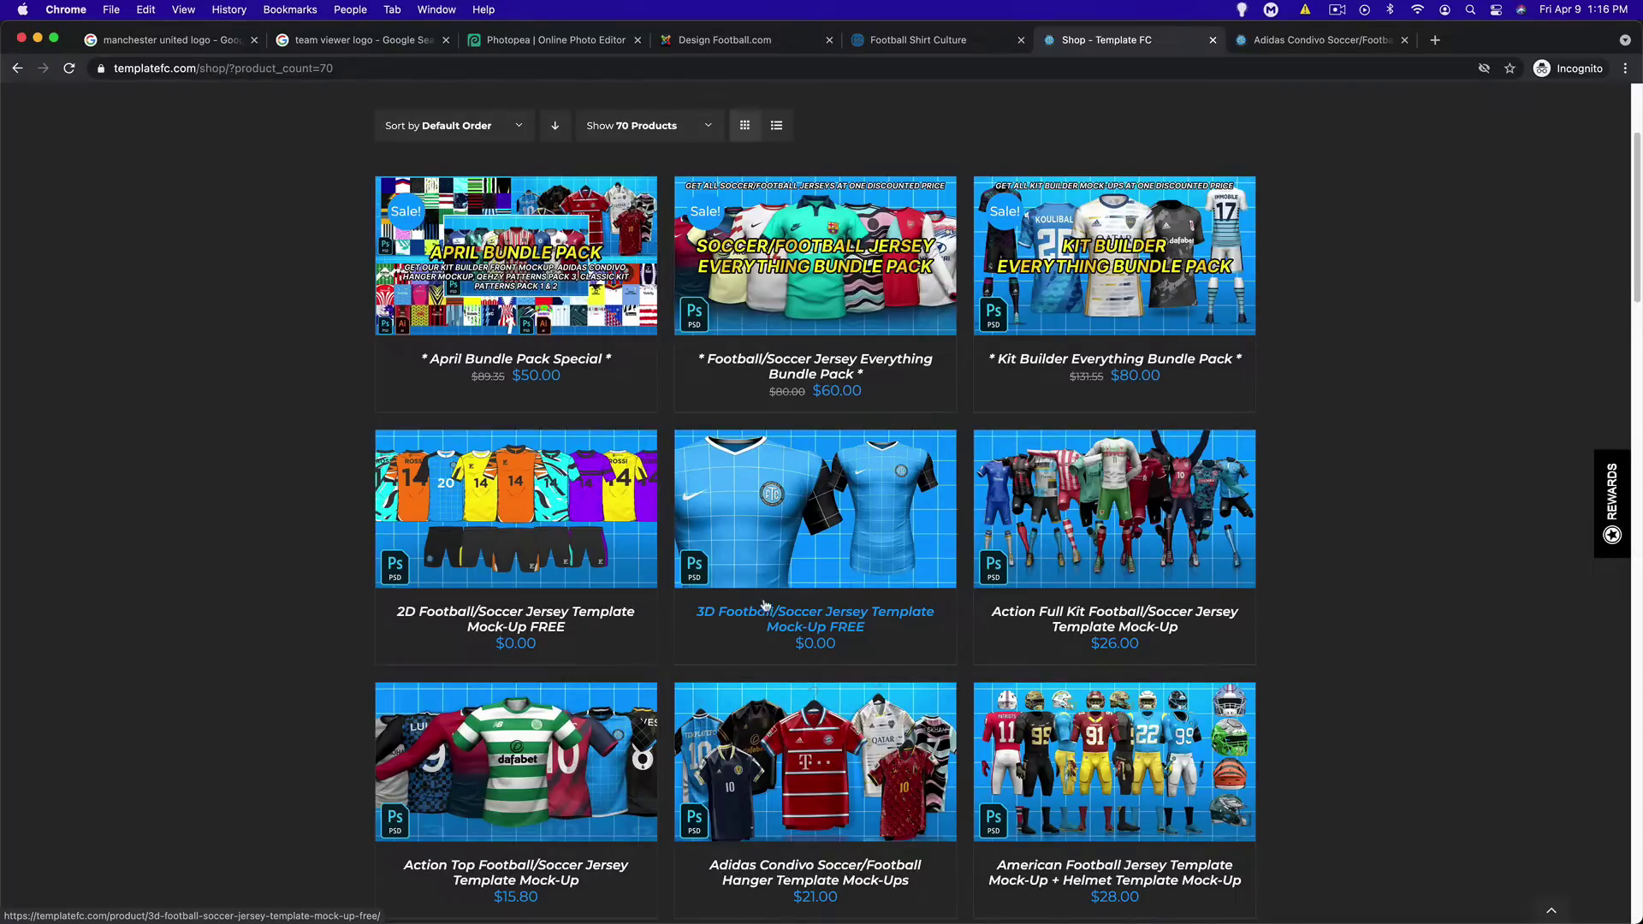
pyautogui.click(557, 40)
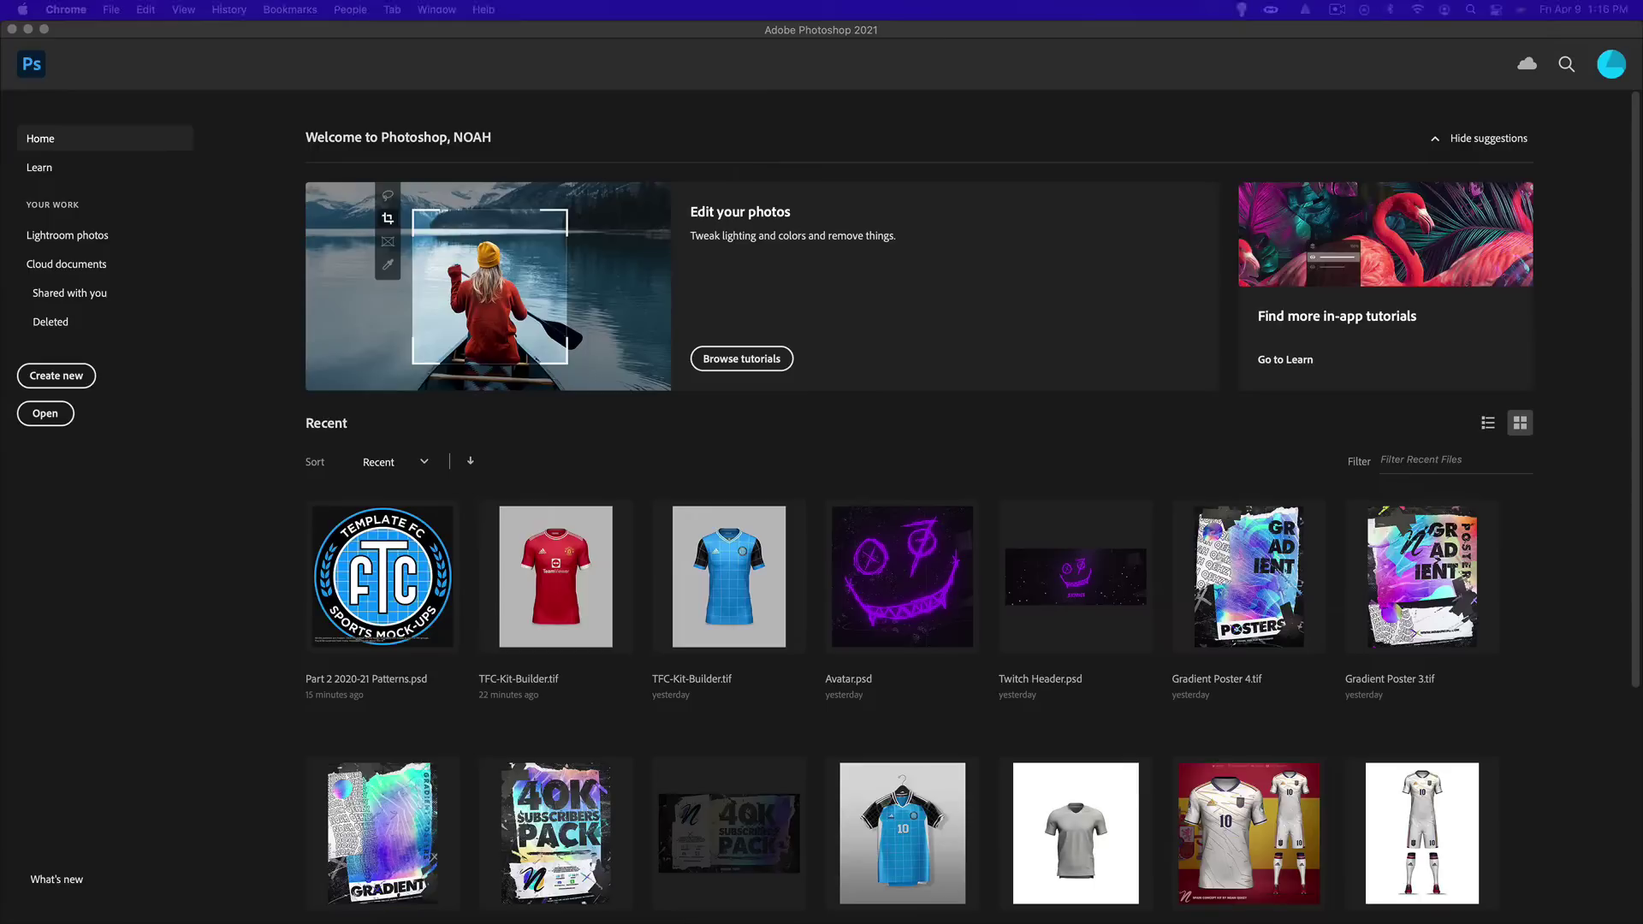
# Open Hanger Left.tif from the Adidas Condivo 21 Hanger folder in Adobe Photoshop 2021, and switch back to Finder
pyautogui.click(125, 9)
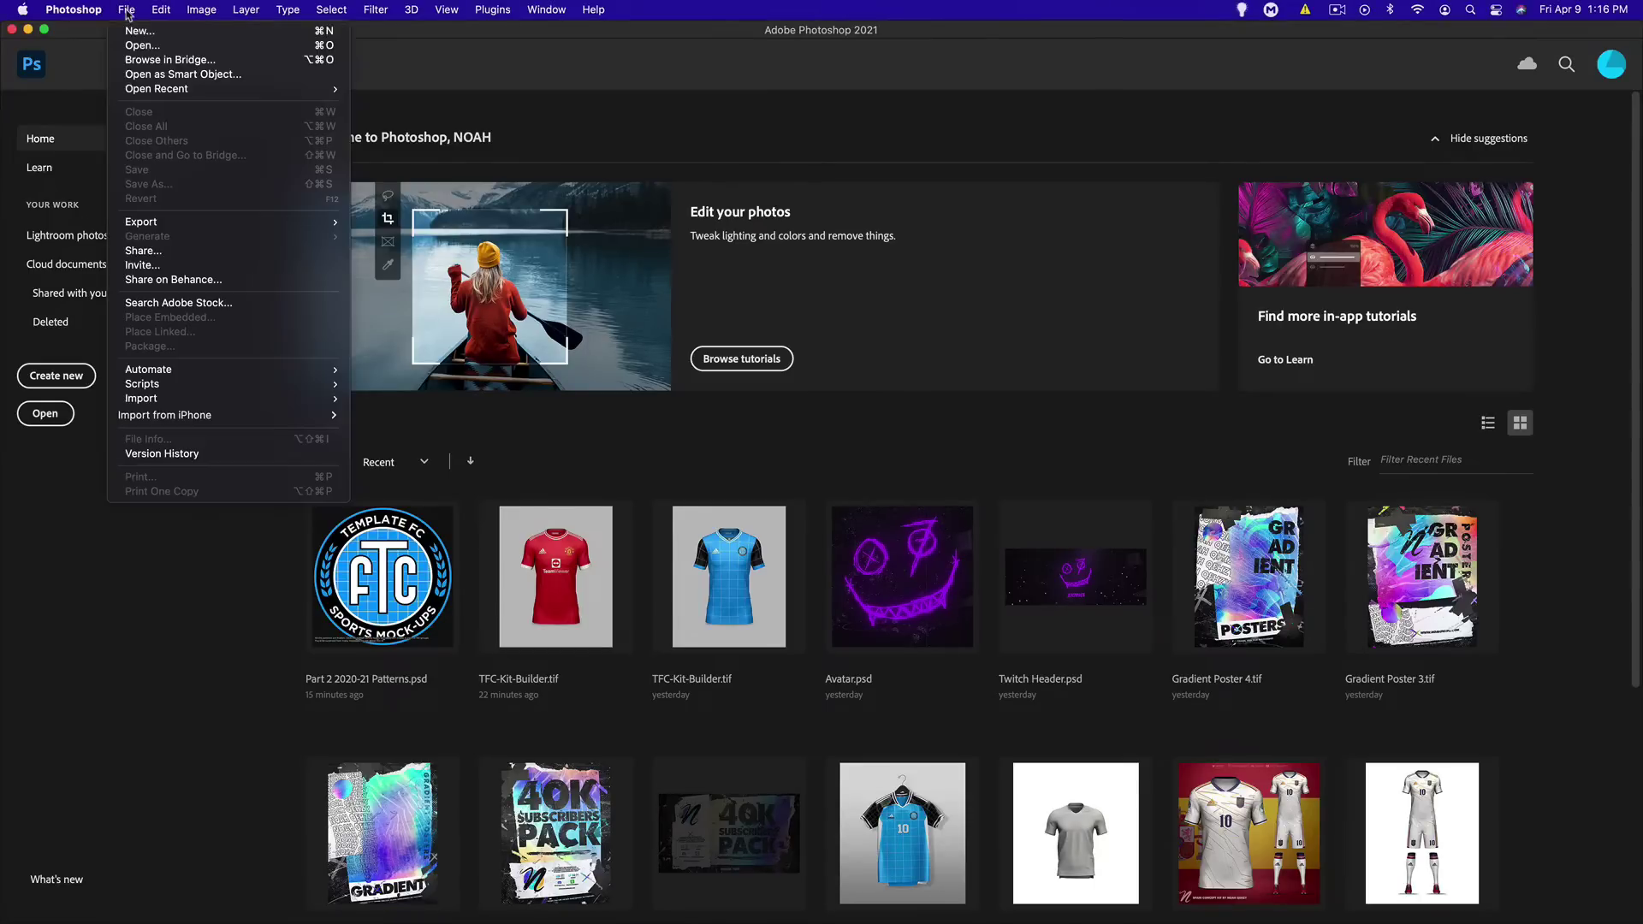
pyautogui.click(174, 46)
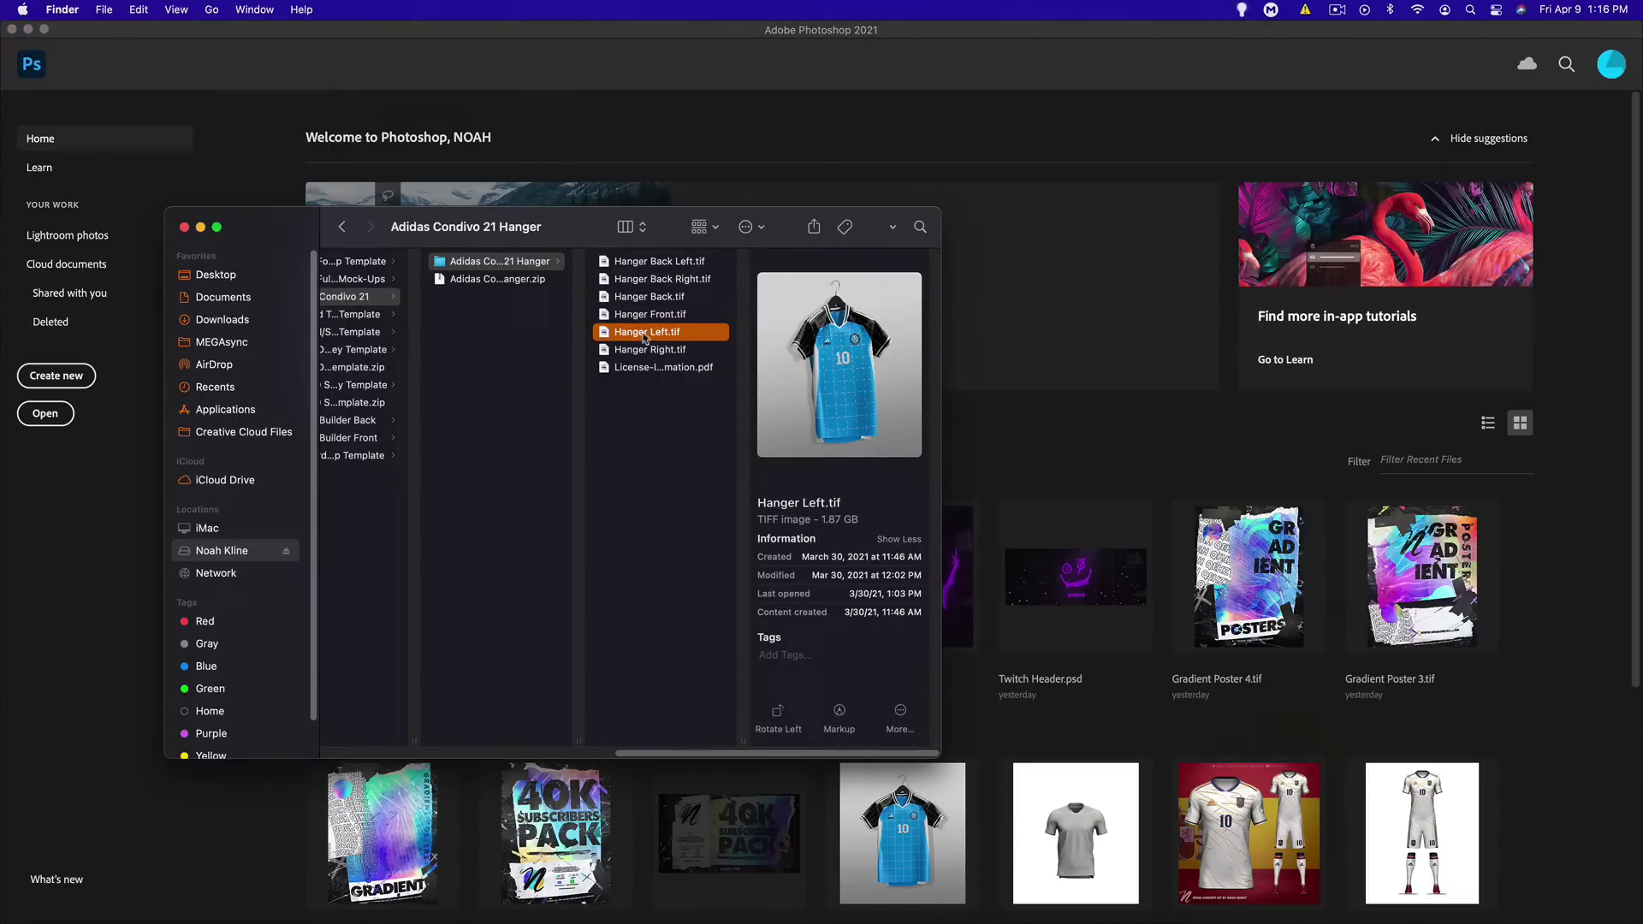
pyautogui.rightClick(680, 338)
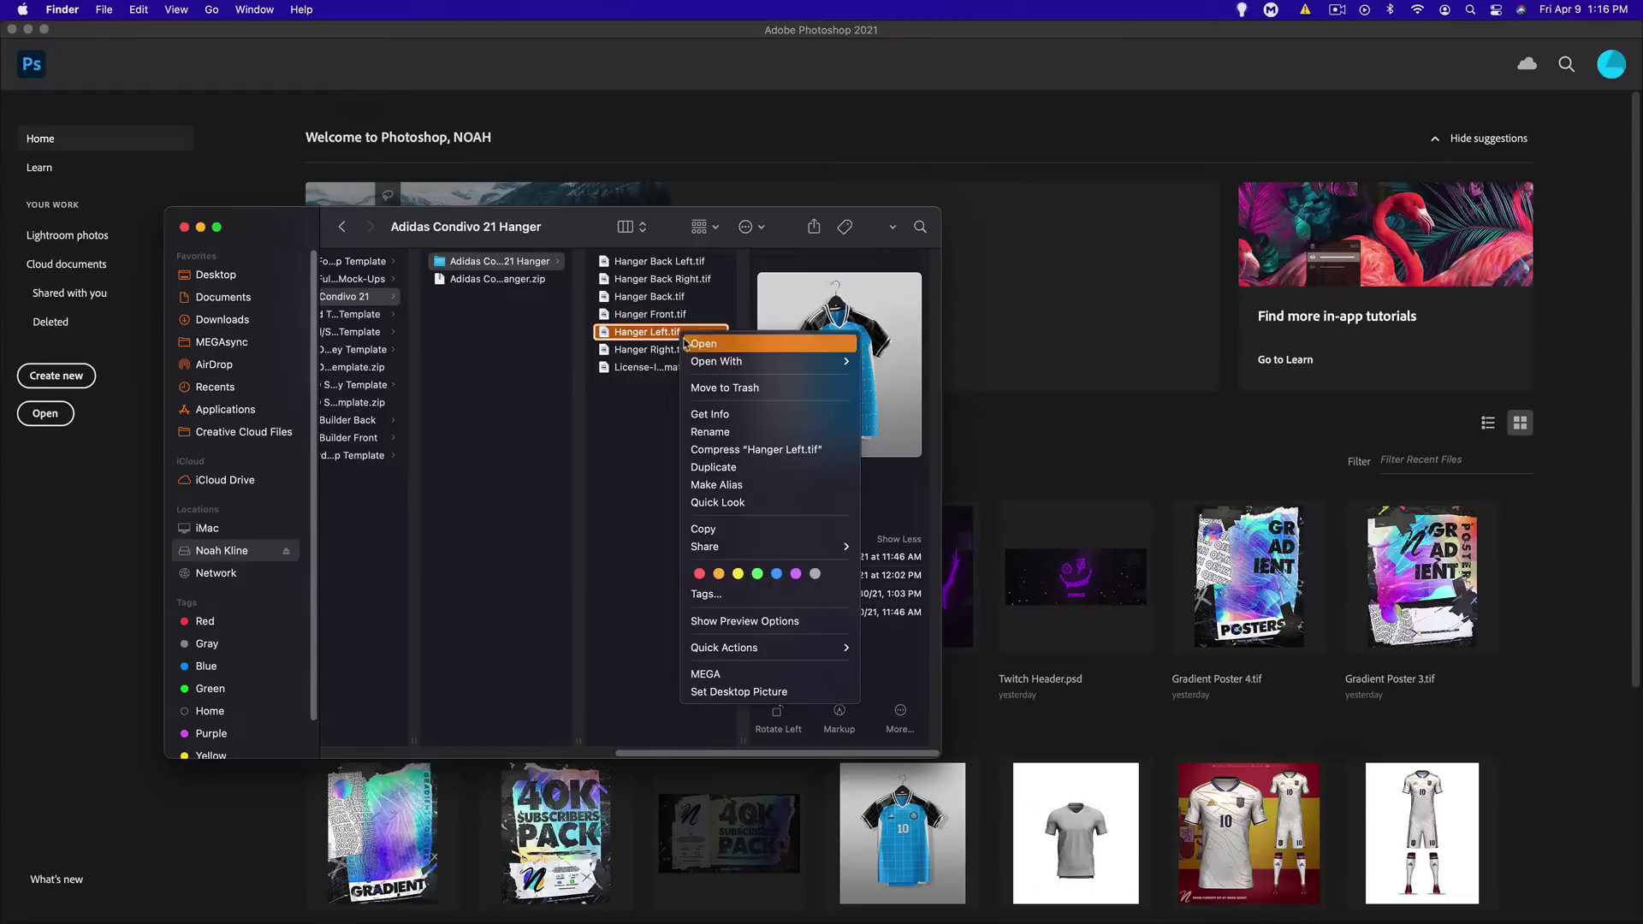
pyautogui.moveTo(801, 362)
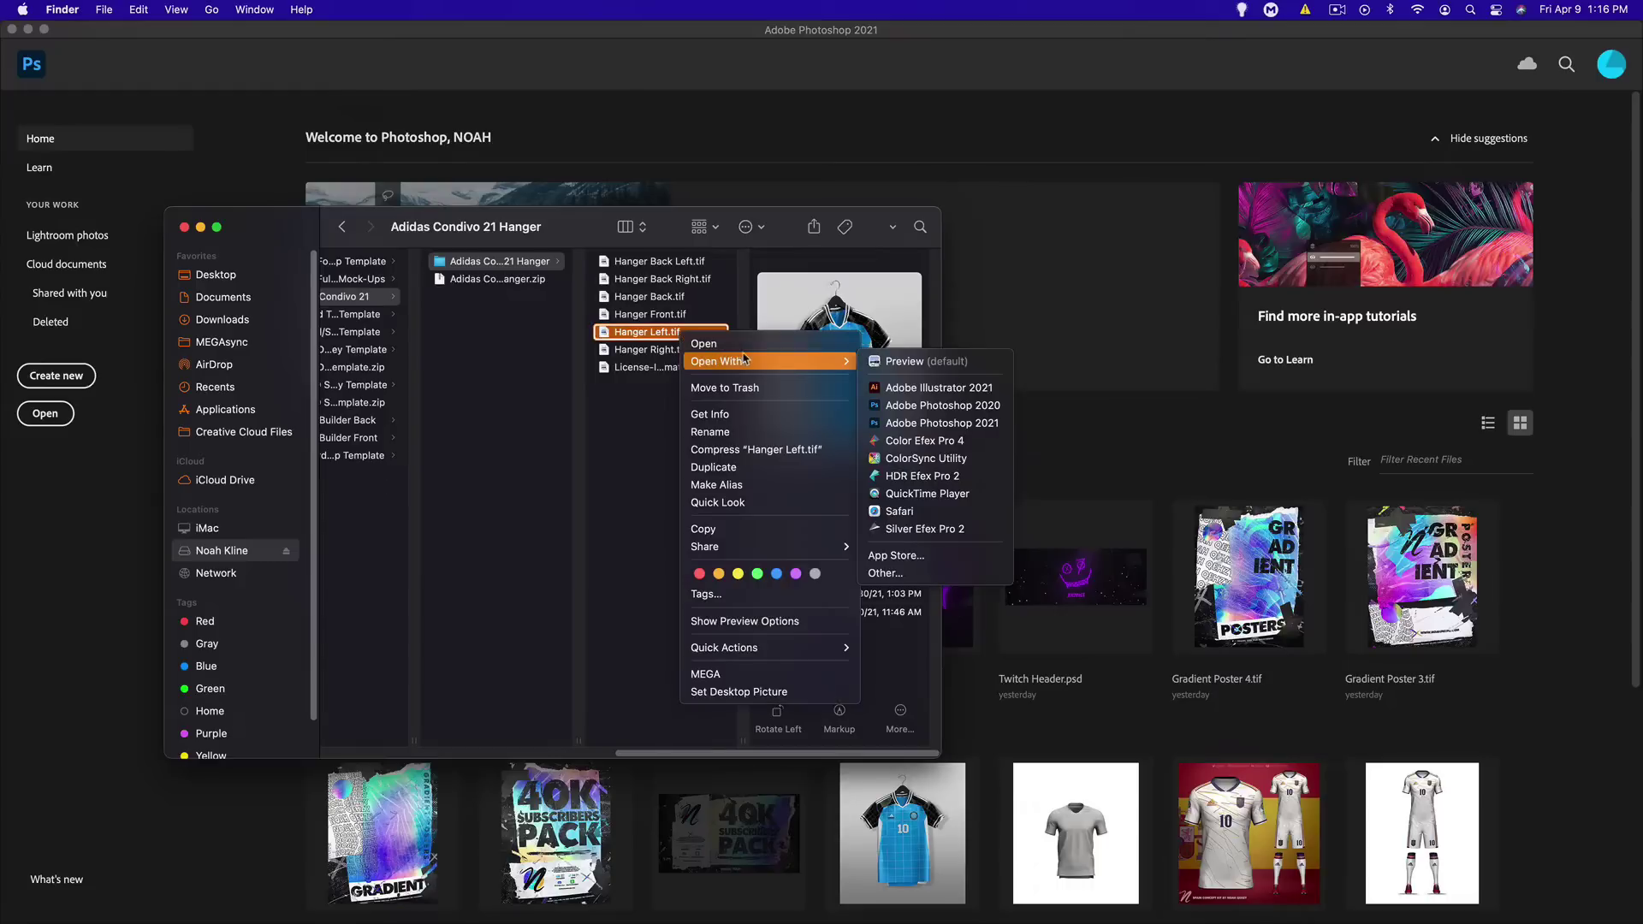
pyautogui.click(931, 423)
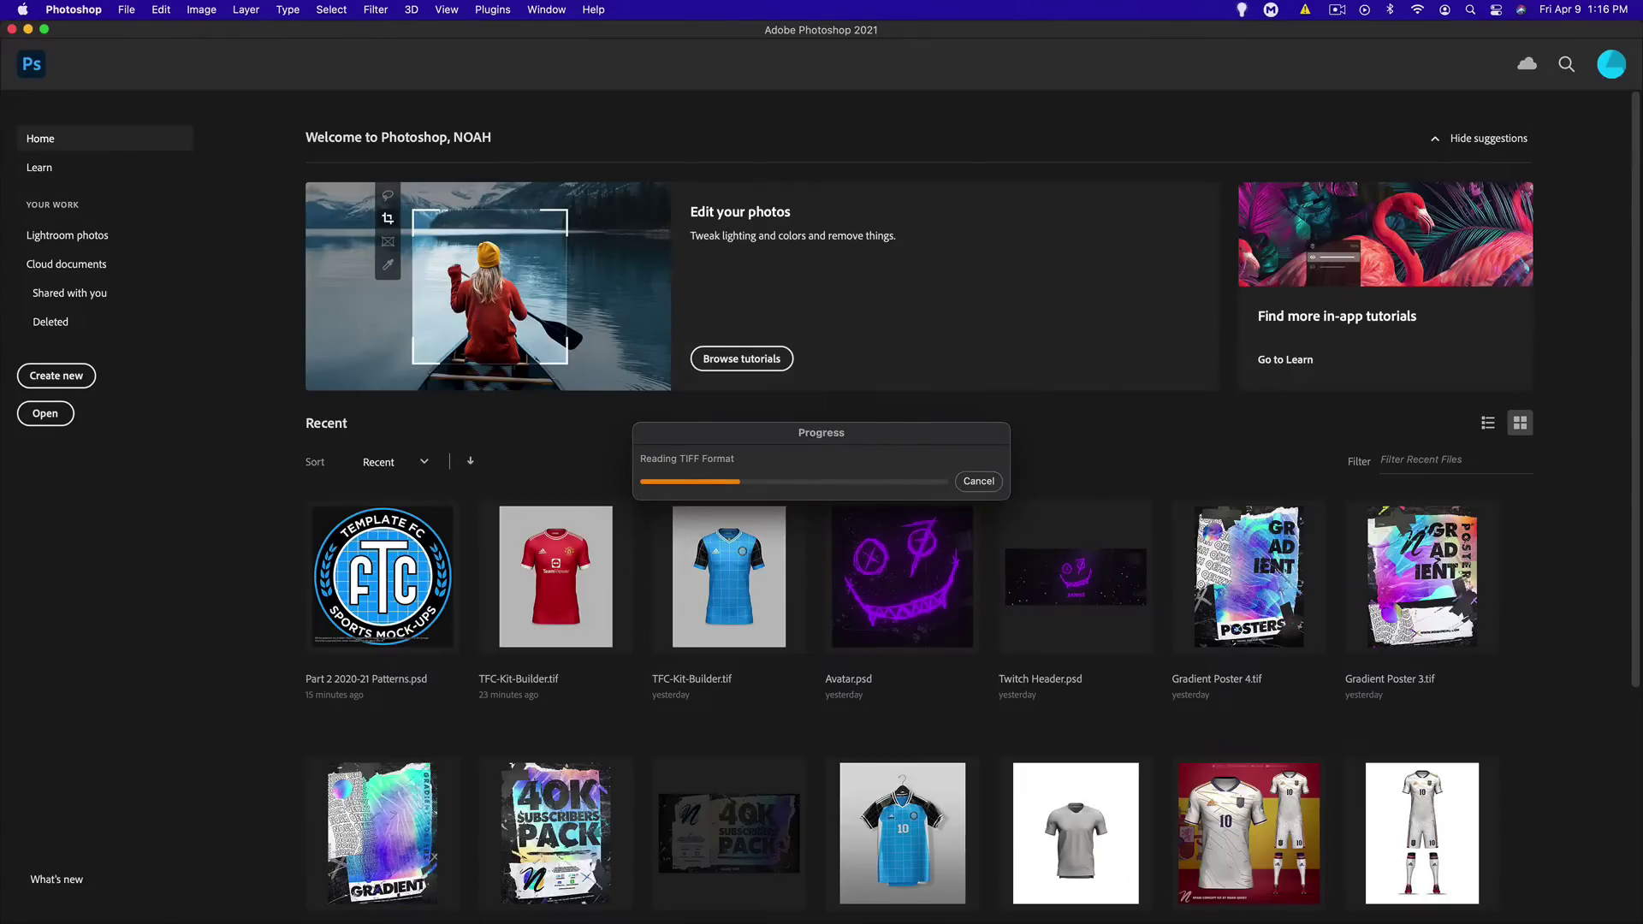
pyautogui.press('super+Tab')
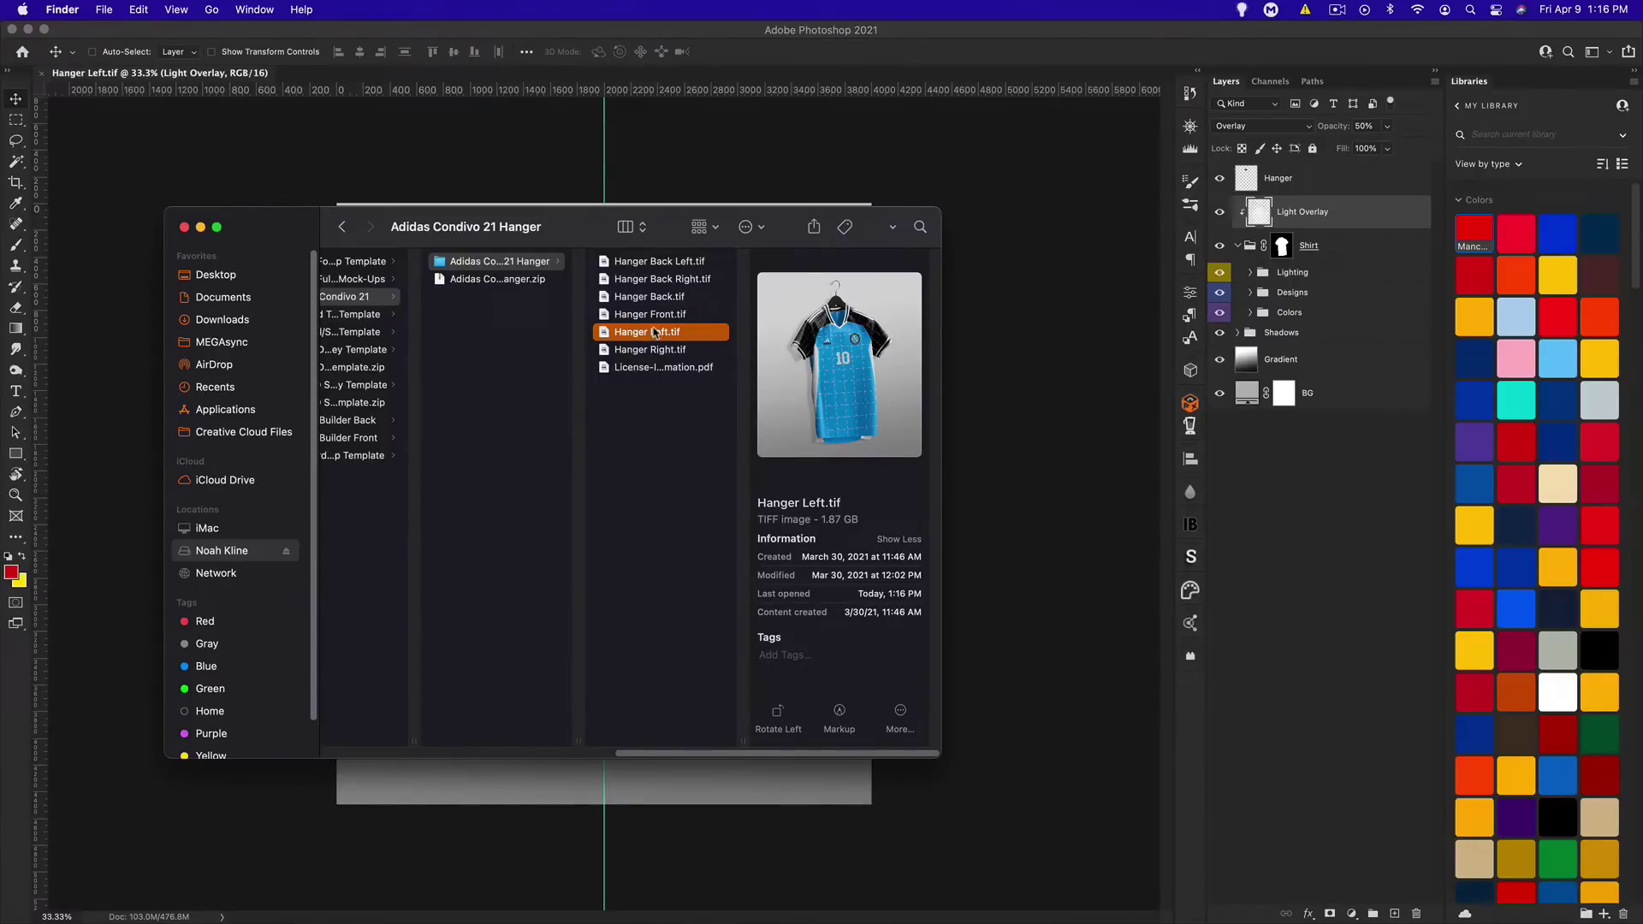
# Switch back to Photoshop and hide the guides over the Hanger Left.tif shirt mock-up
pyautogui.moveTo(655, 333); pyautogui.dragTo(689, 337)
pyautogui.click(690, 36)
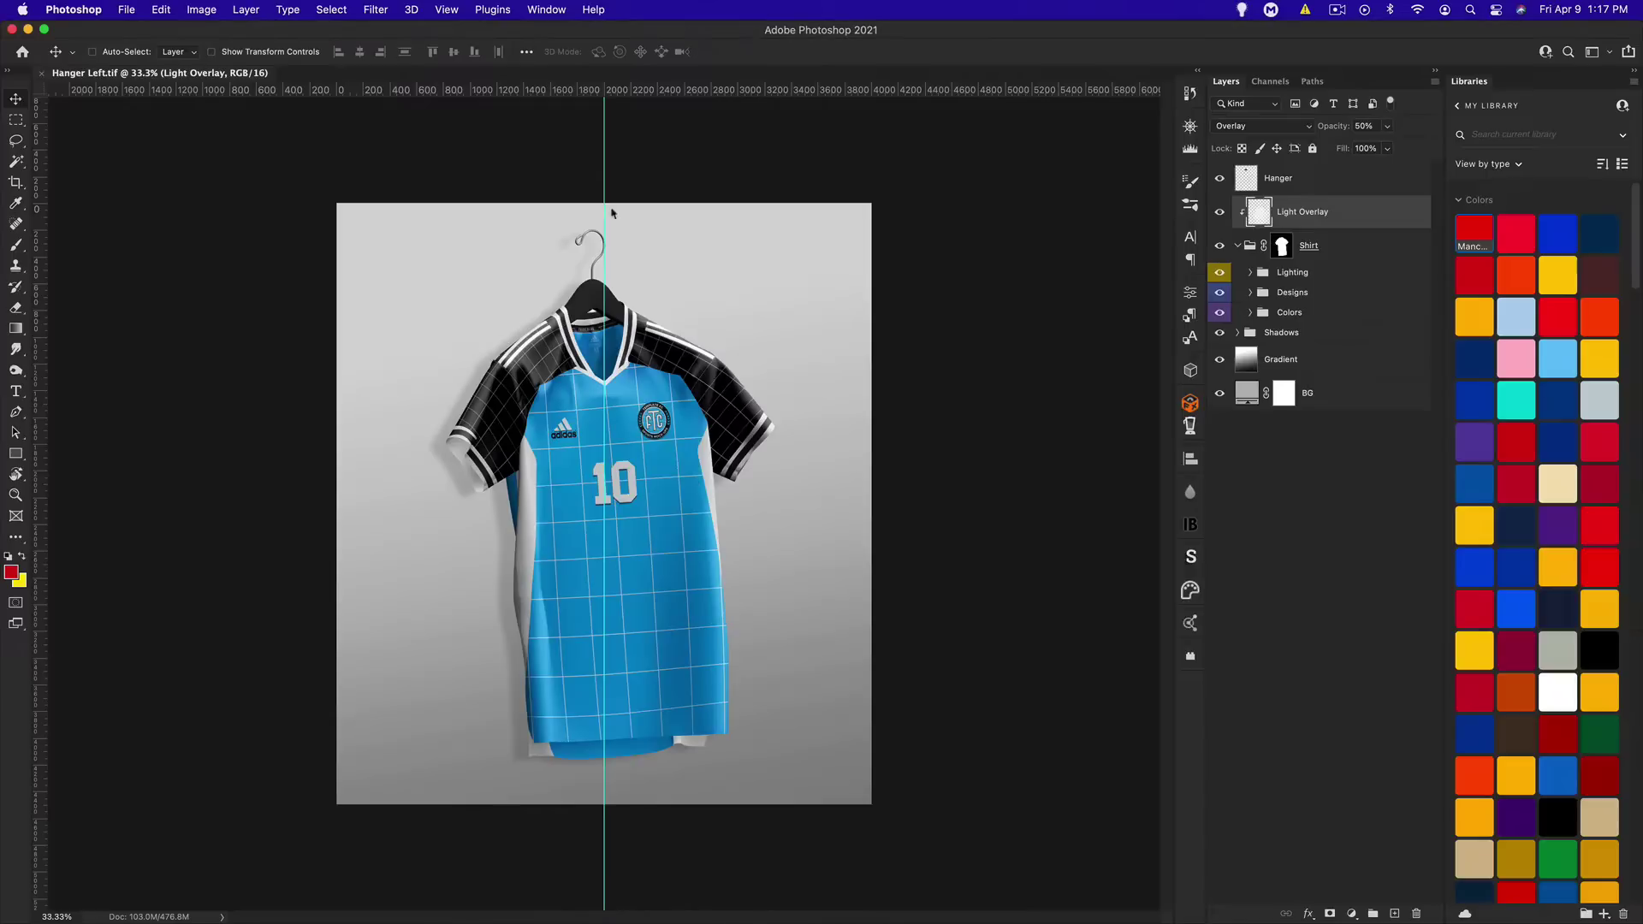
pyautogui.press('super+h')
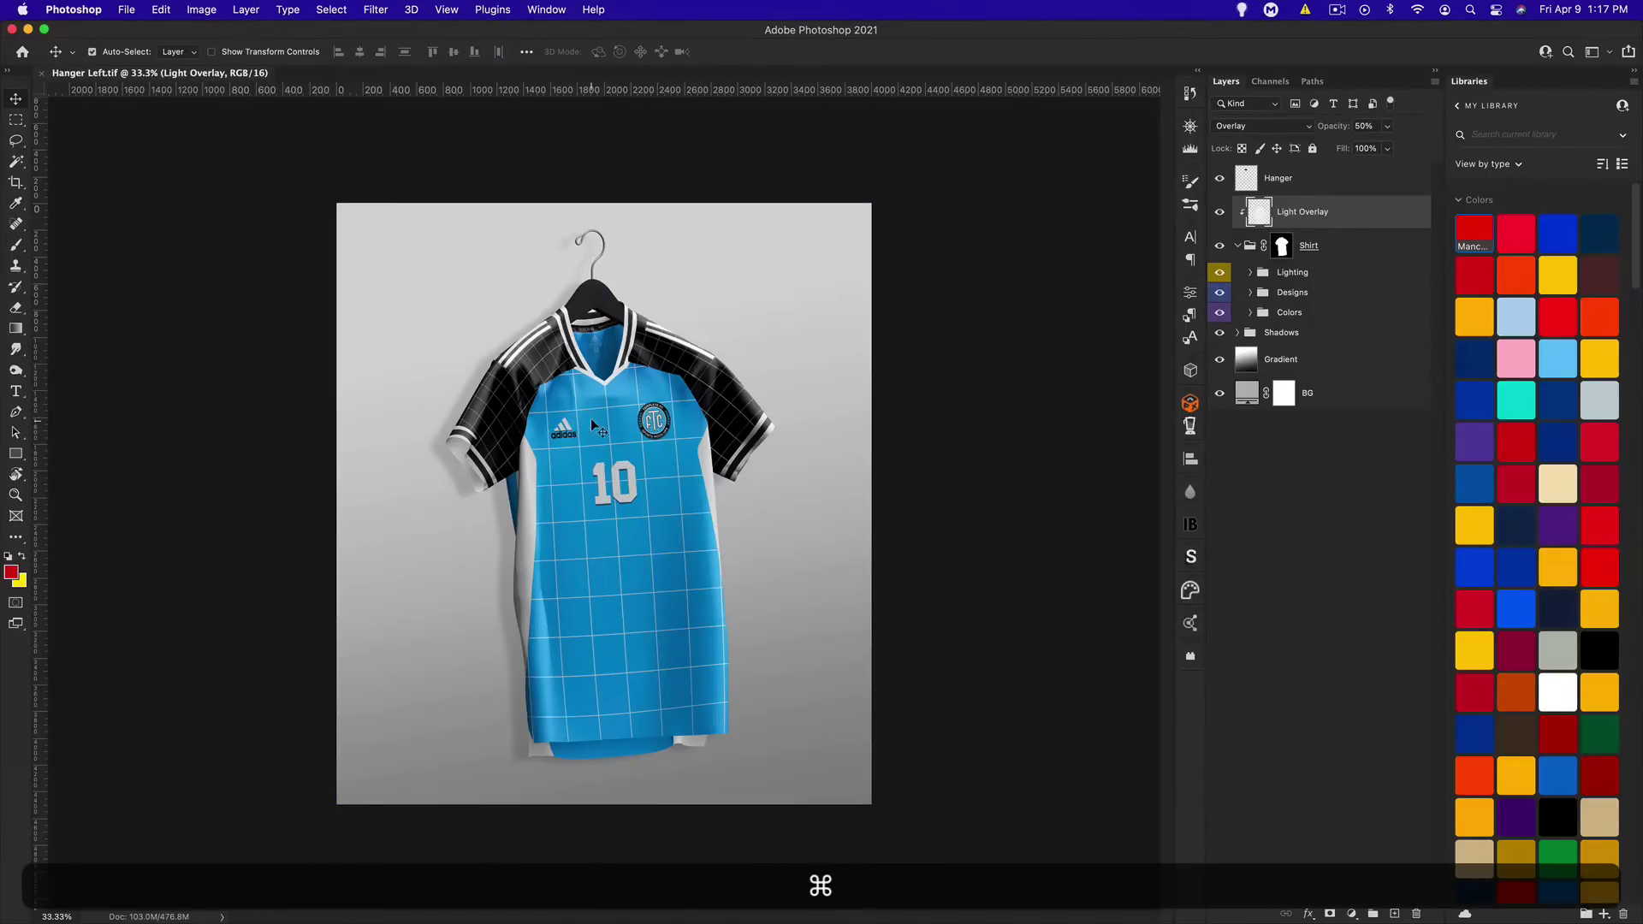
pyautogui.press('super+h')
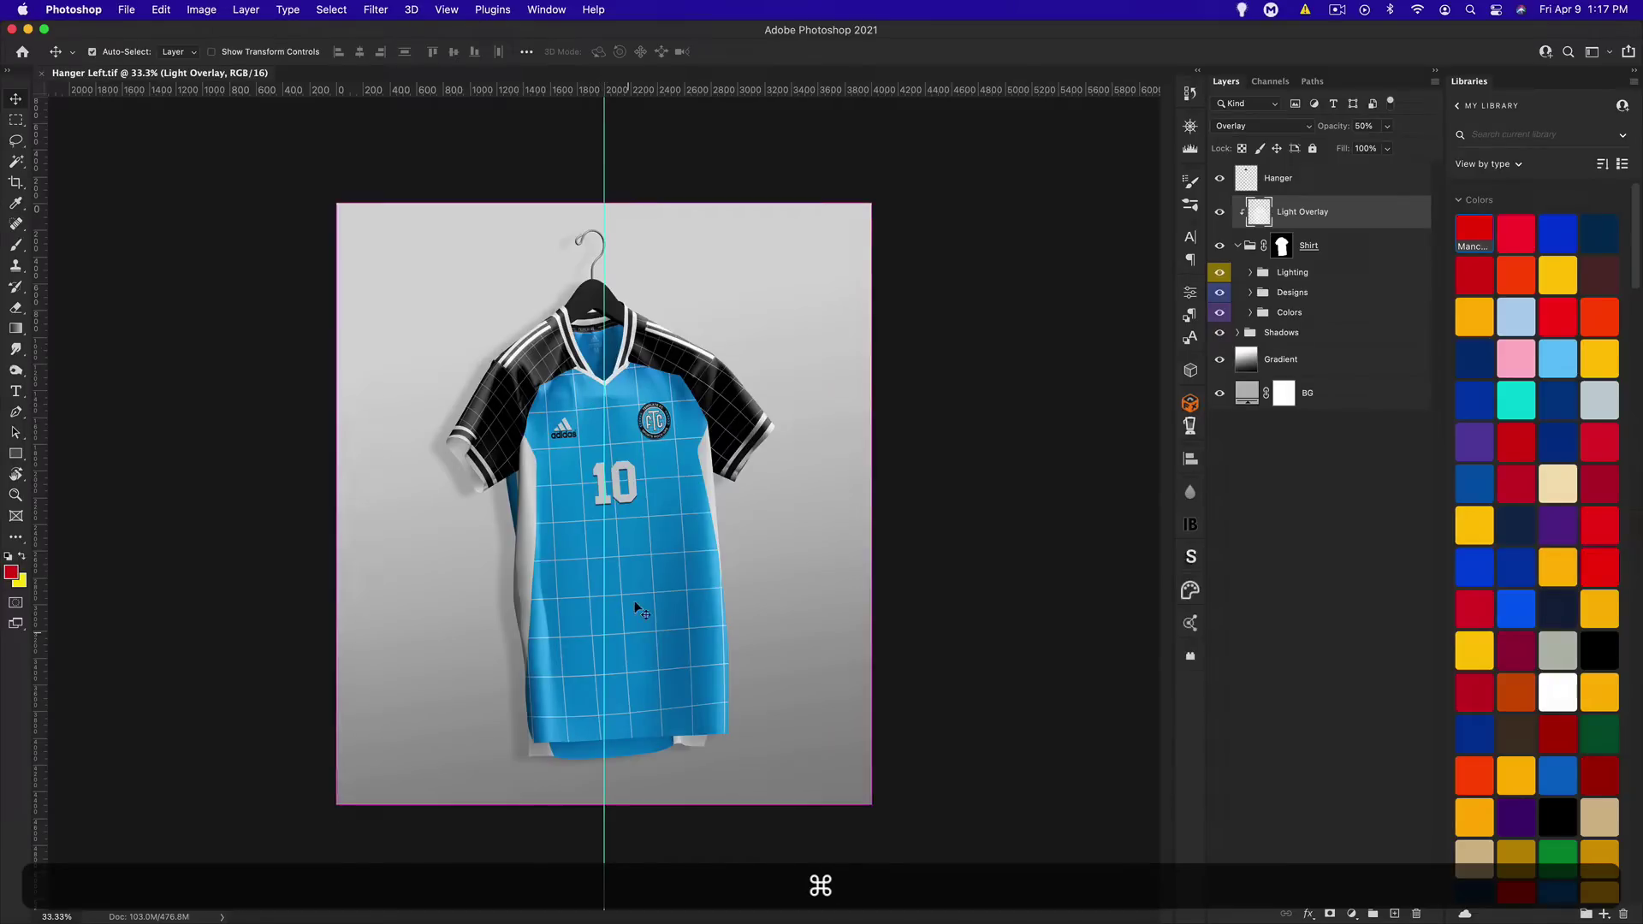
pyautogui.press('super+h')
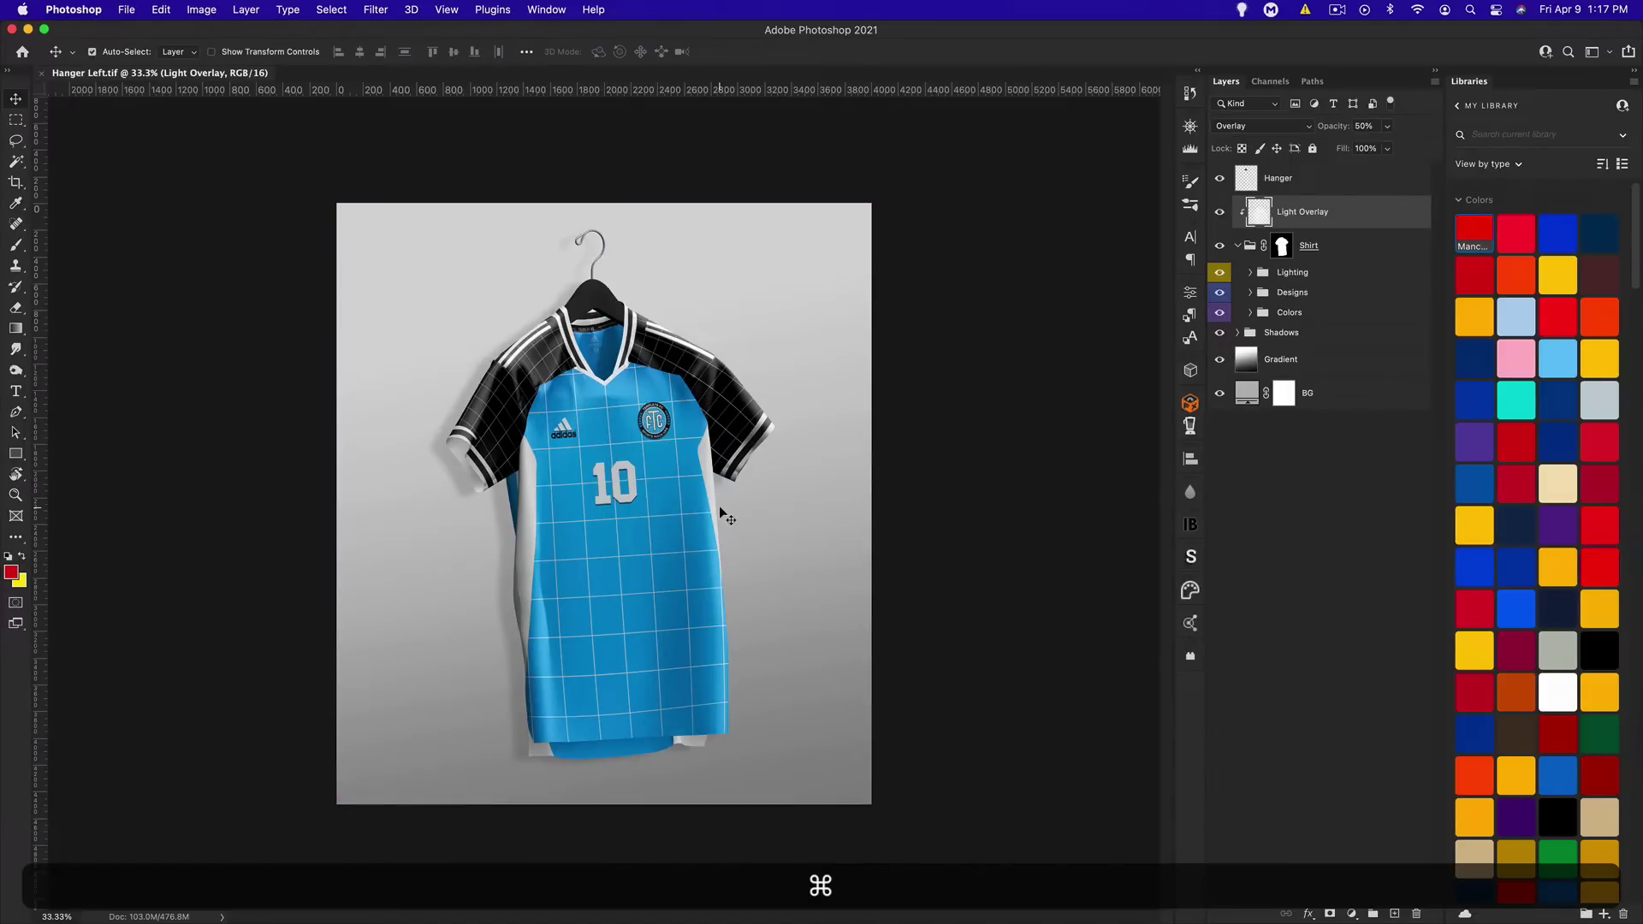
# Examine the shirt mock-up up close from collar to hem, and fit the whole image in view
pyautogui.press('super+equal')
pyautogui.press('super+equal')
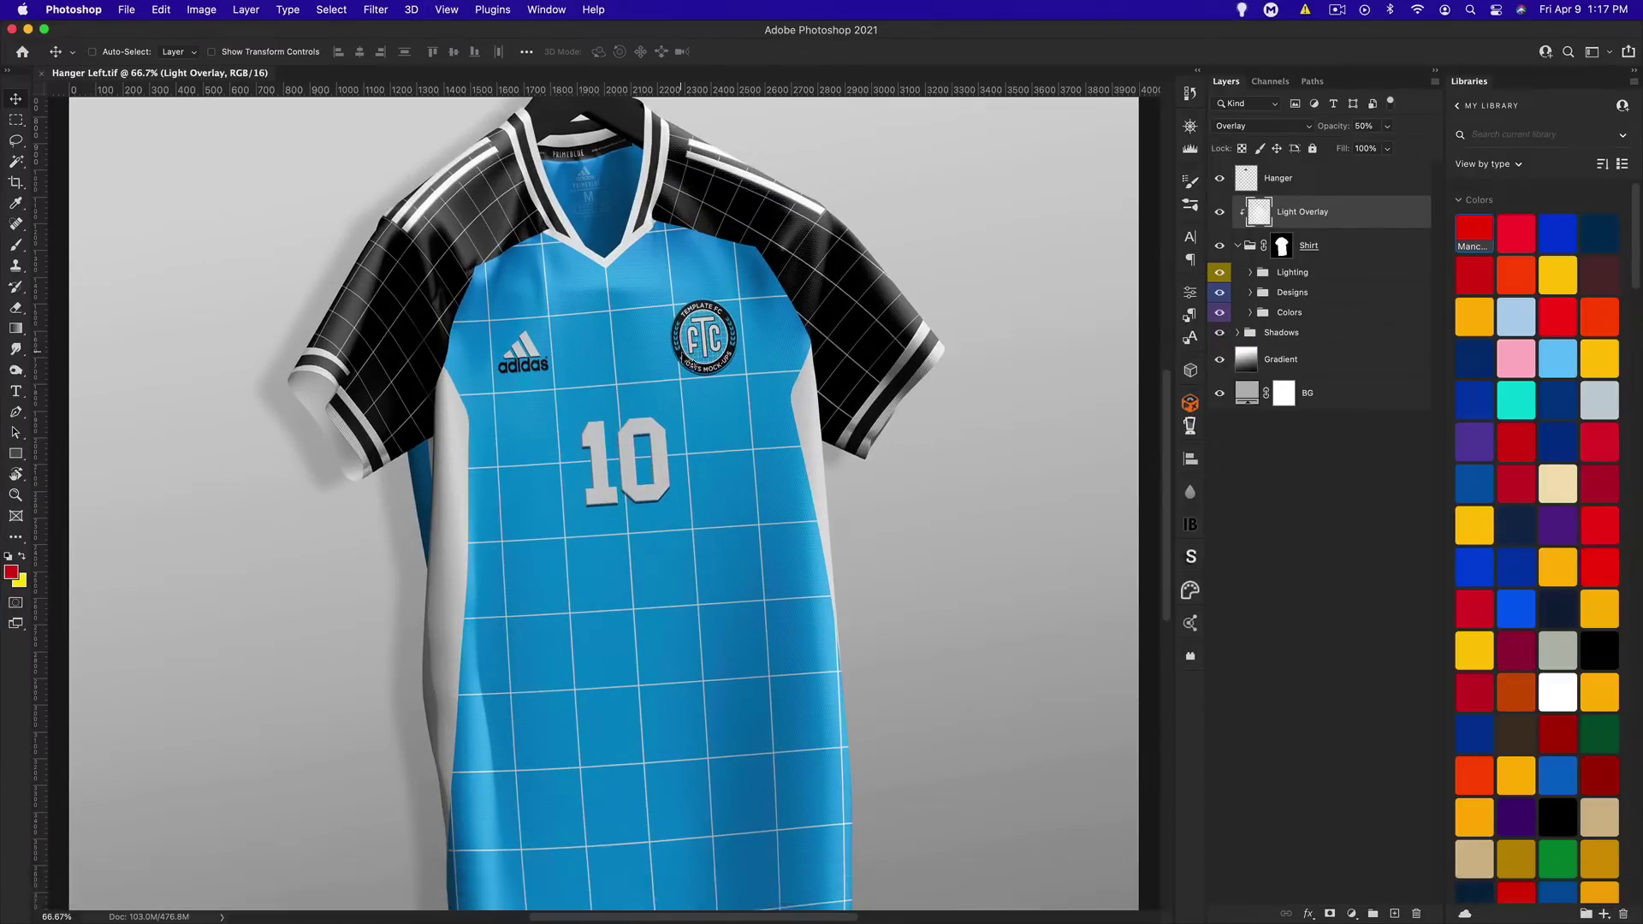
pyautogui.scroll(5, 537, 347)
pyautogui.scroll(-10, 539, 348)
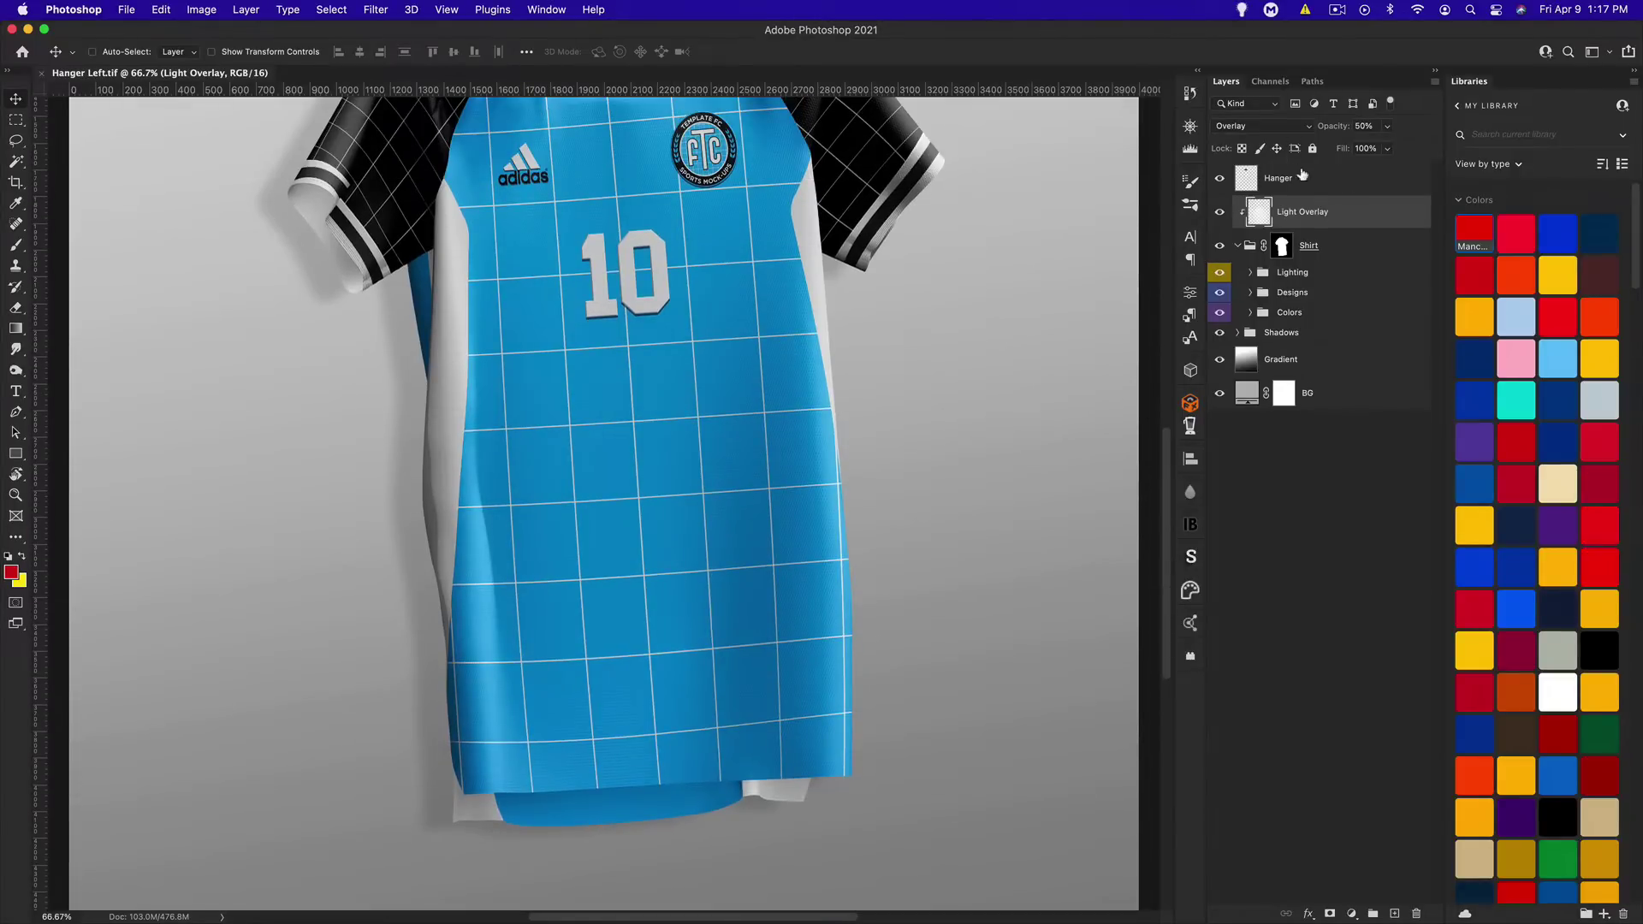
pyautogui.press('super')
pyautogui.press('super+0')
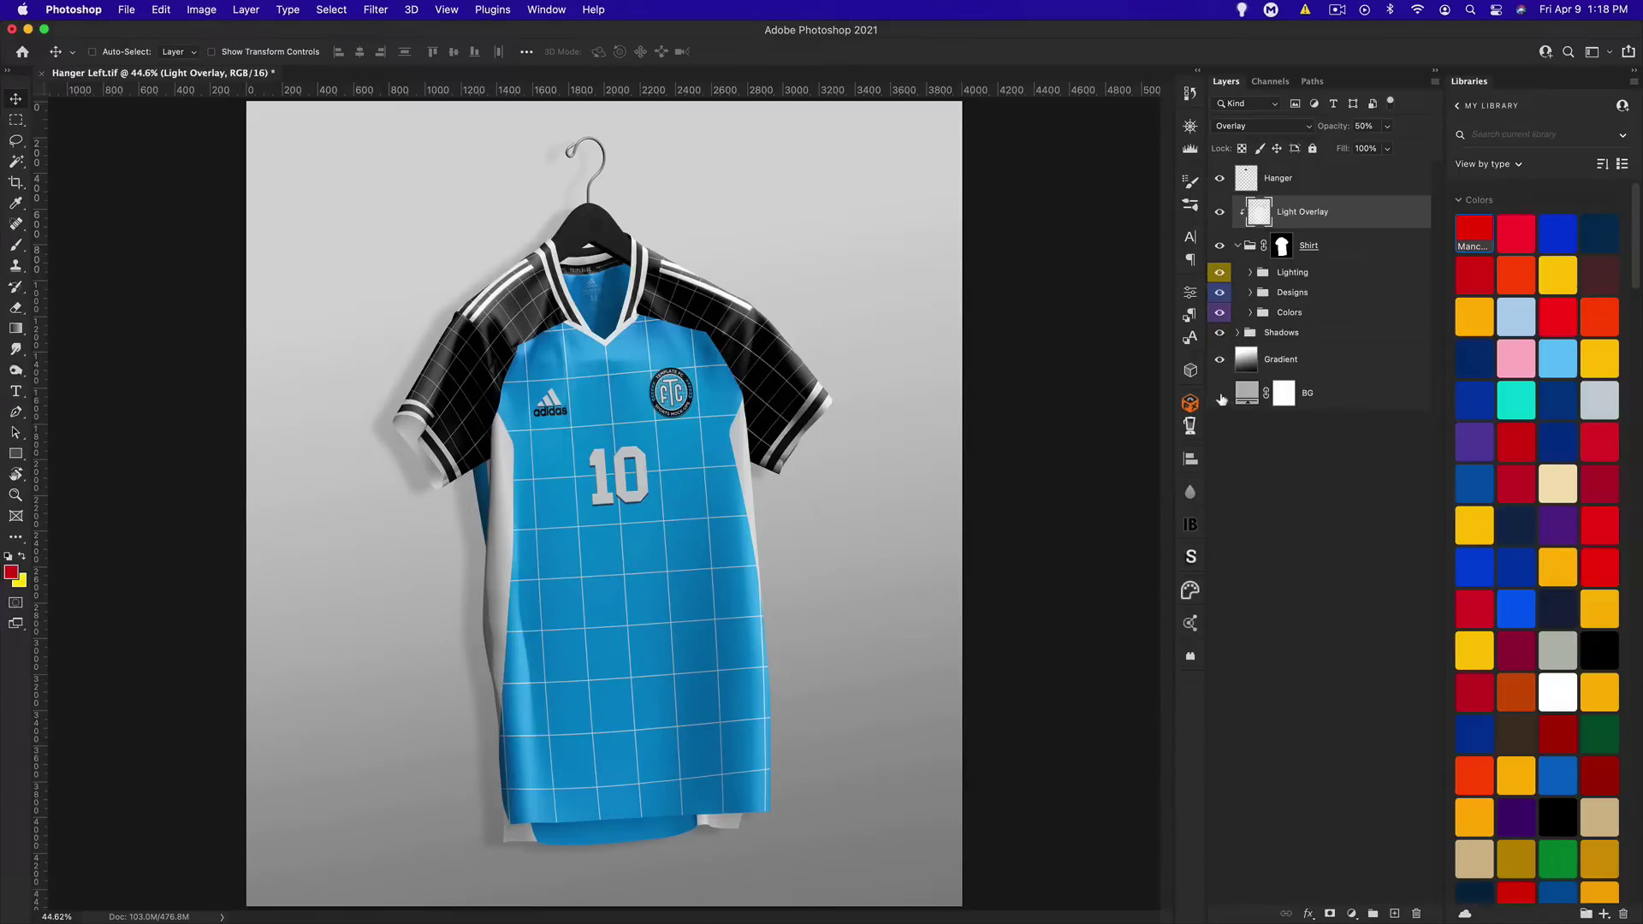
# Toggle the BG layer's visibility, try a dark red background fill, and undo the colour change
pyautogui.click(1220, 396)
pyautogui.click(1221, 396)
pyautogui.doubleClick(1245, 395)
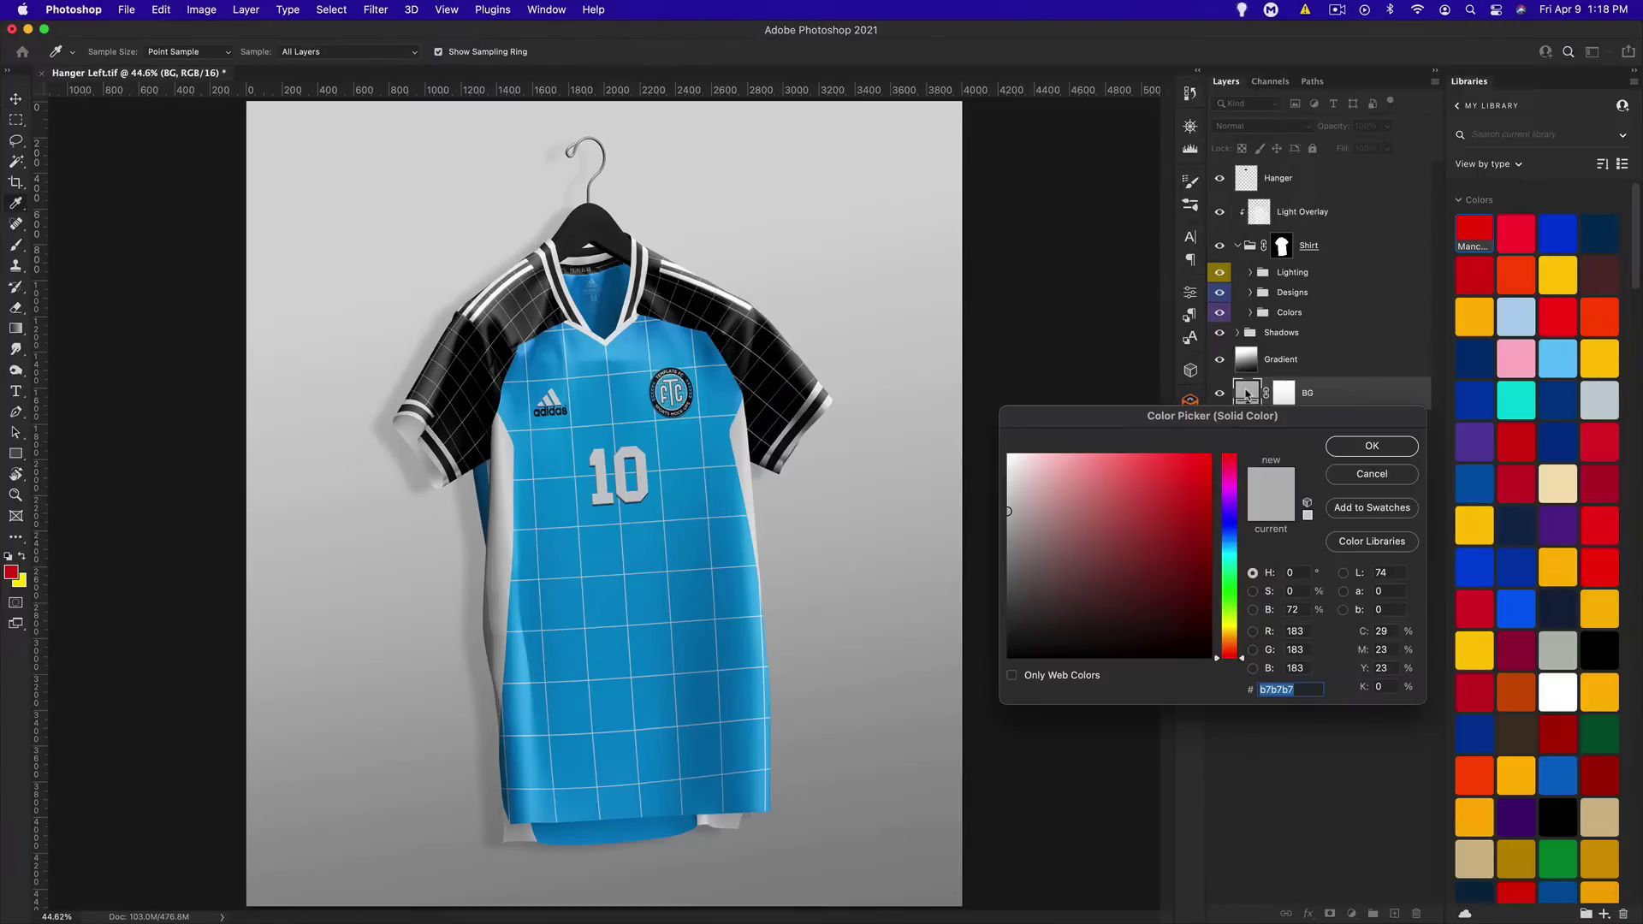
pyautogui.moveTo(1199, 515); pyautogui.dragTo(1152, 585)
pyautogui.click(1369, 446)
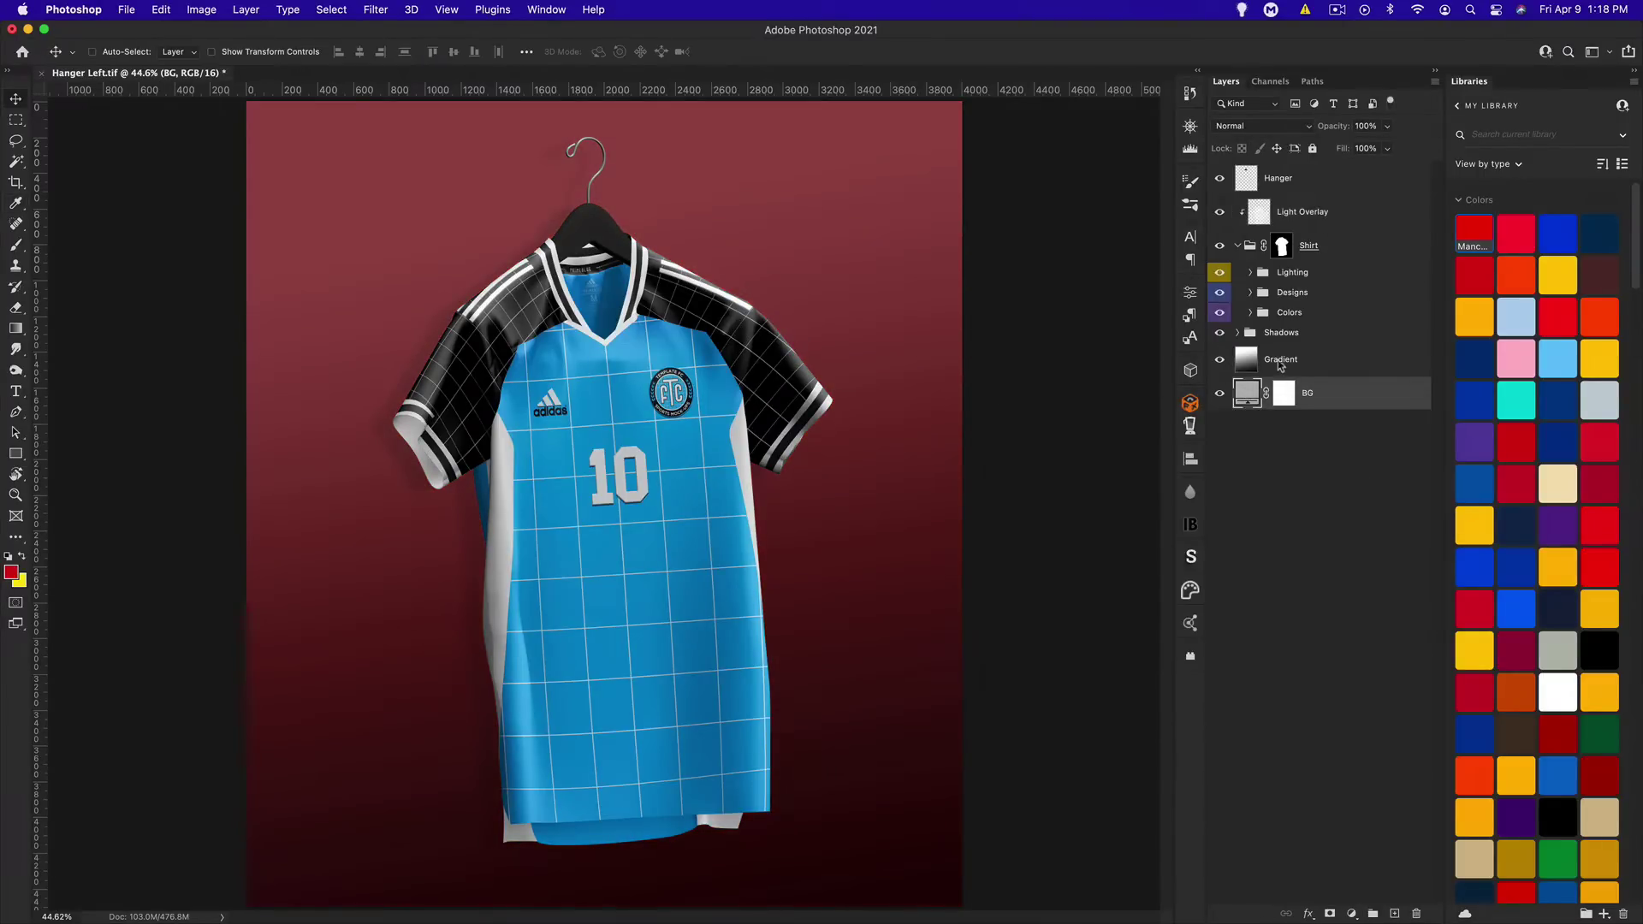
pyautogui.press('super+z')
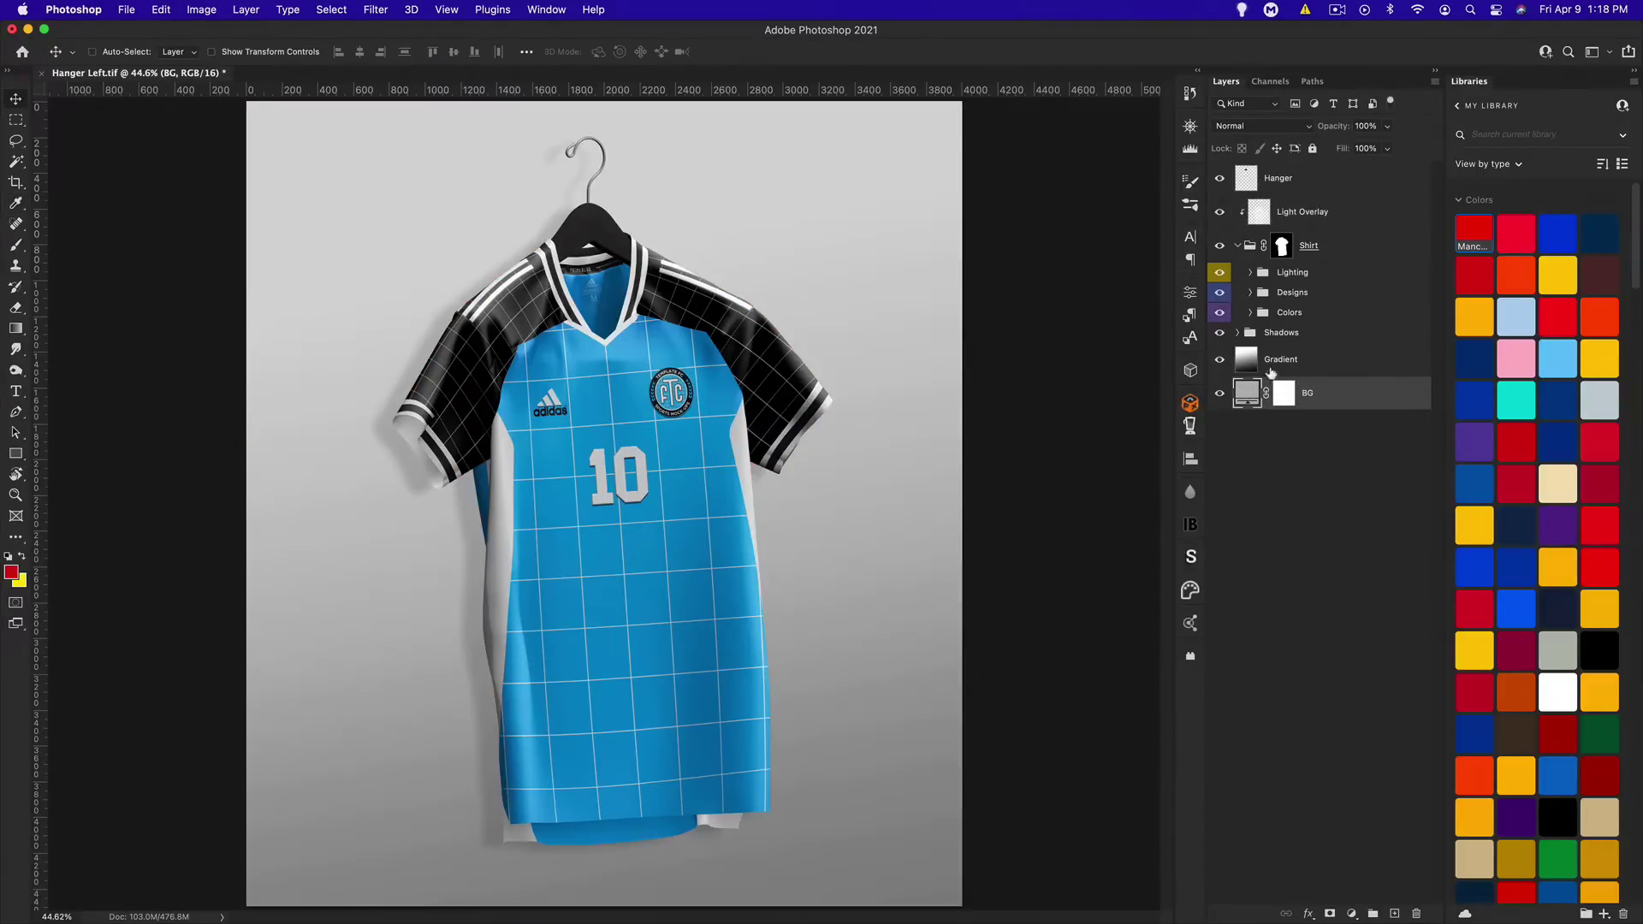
# Inspect the hanger and shirt shadow layers inside the Shadows group, and collapse the group again
pyautogui.click(1237, 334)
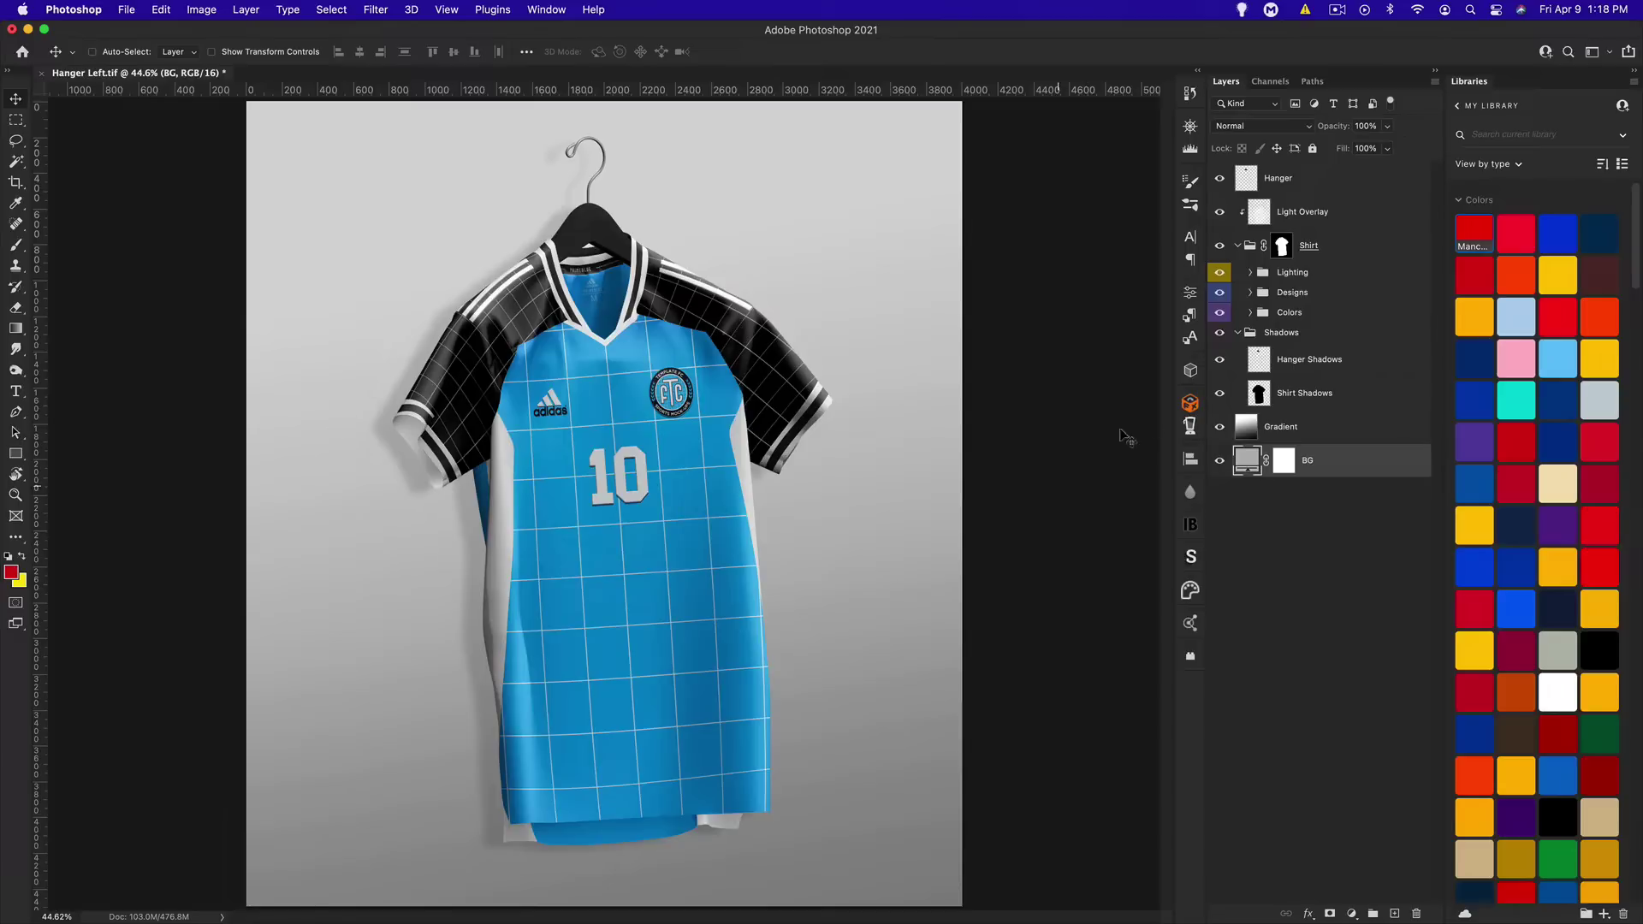
pyautogui.click(1221, 334)
pyautogui.click(1238, 333)
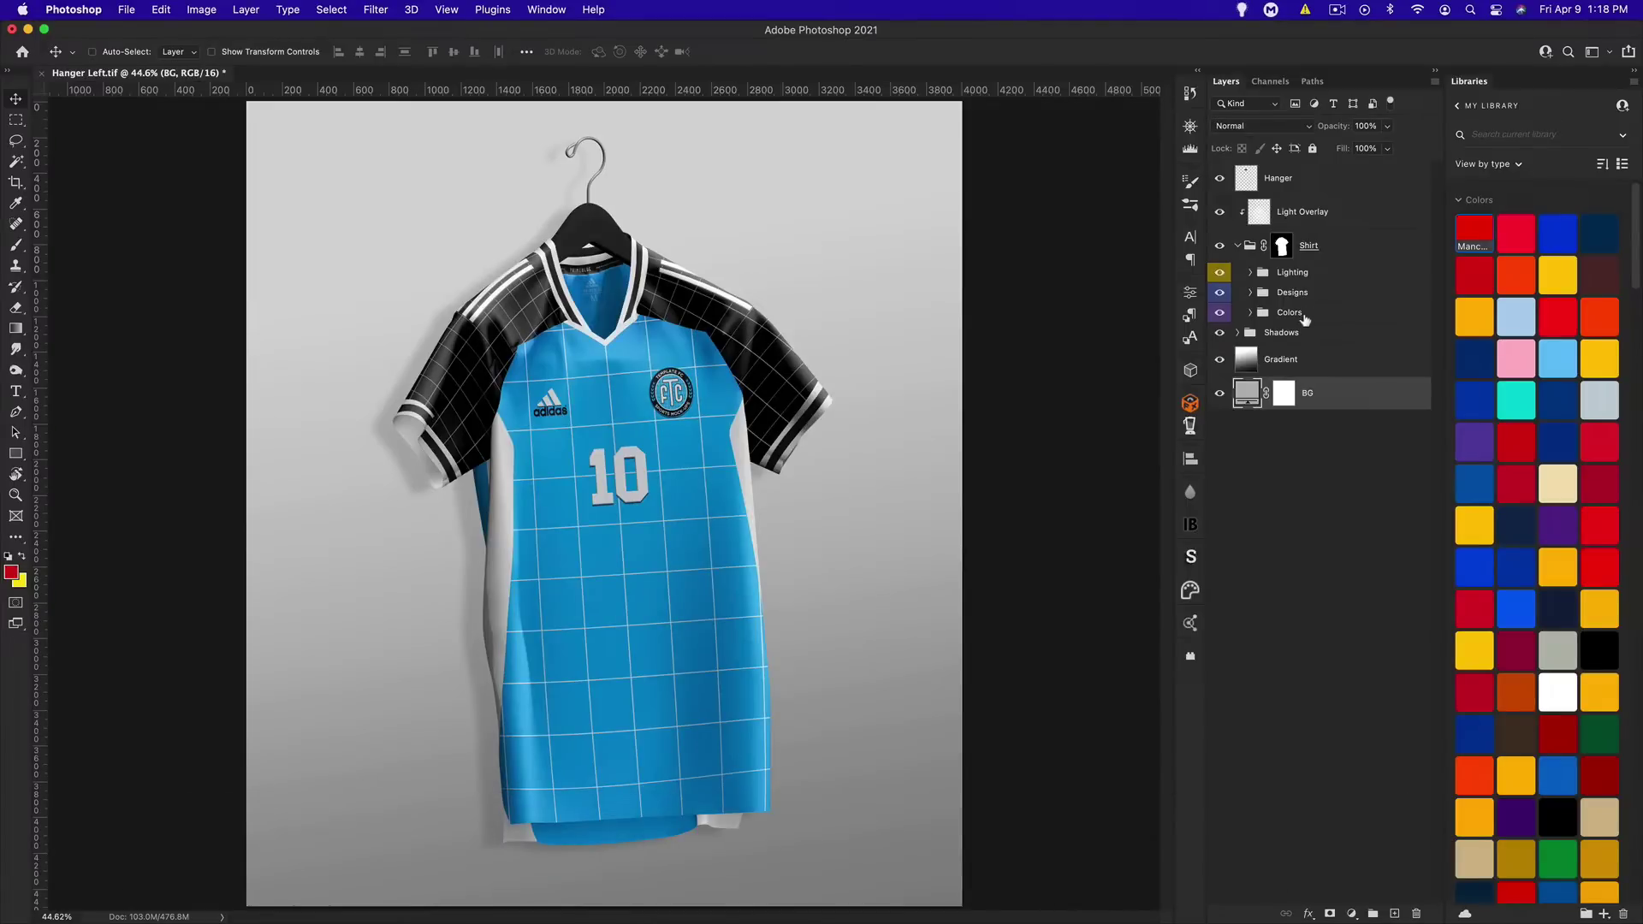
# Expand the Colors group and try red #ff0000 on the Collar fill, cancelling the colour change
pyautogui.click(1251, 313)
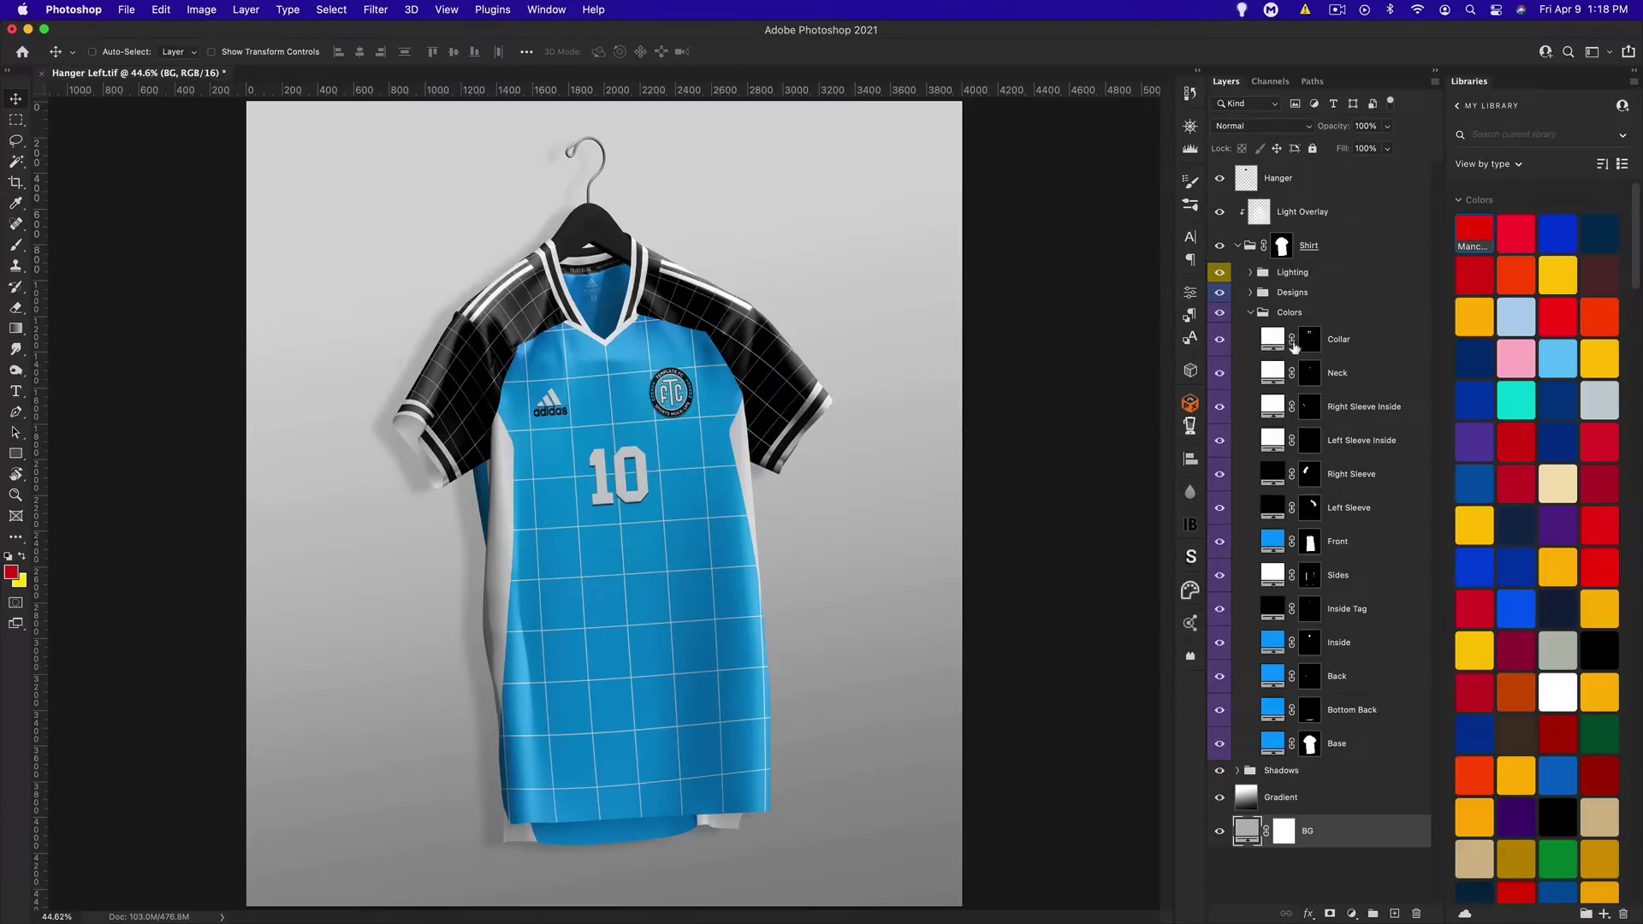
pyautogui.doubleClick(1273, 339)
pyautogui.click(1210, 454)
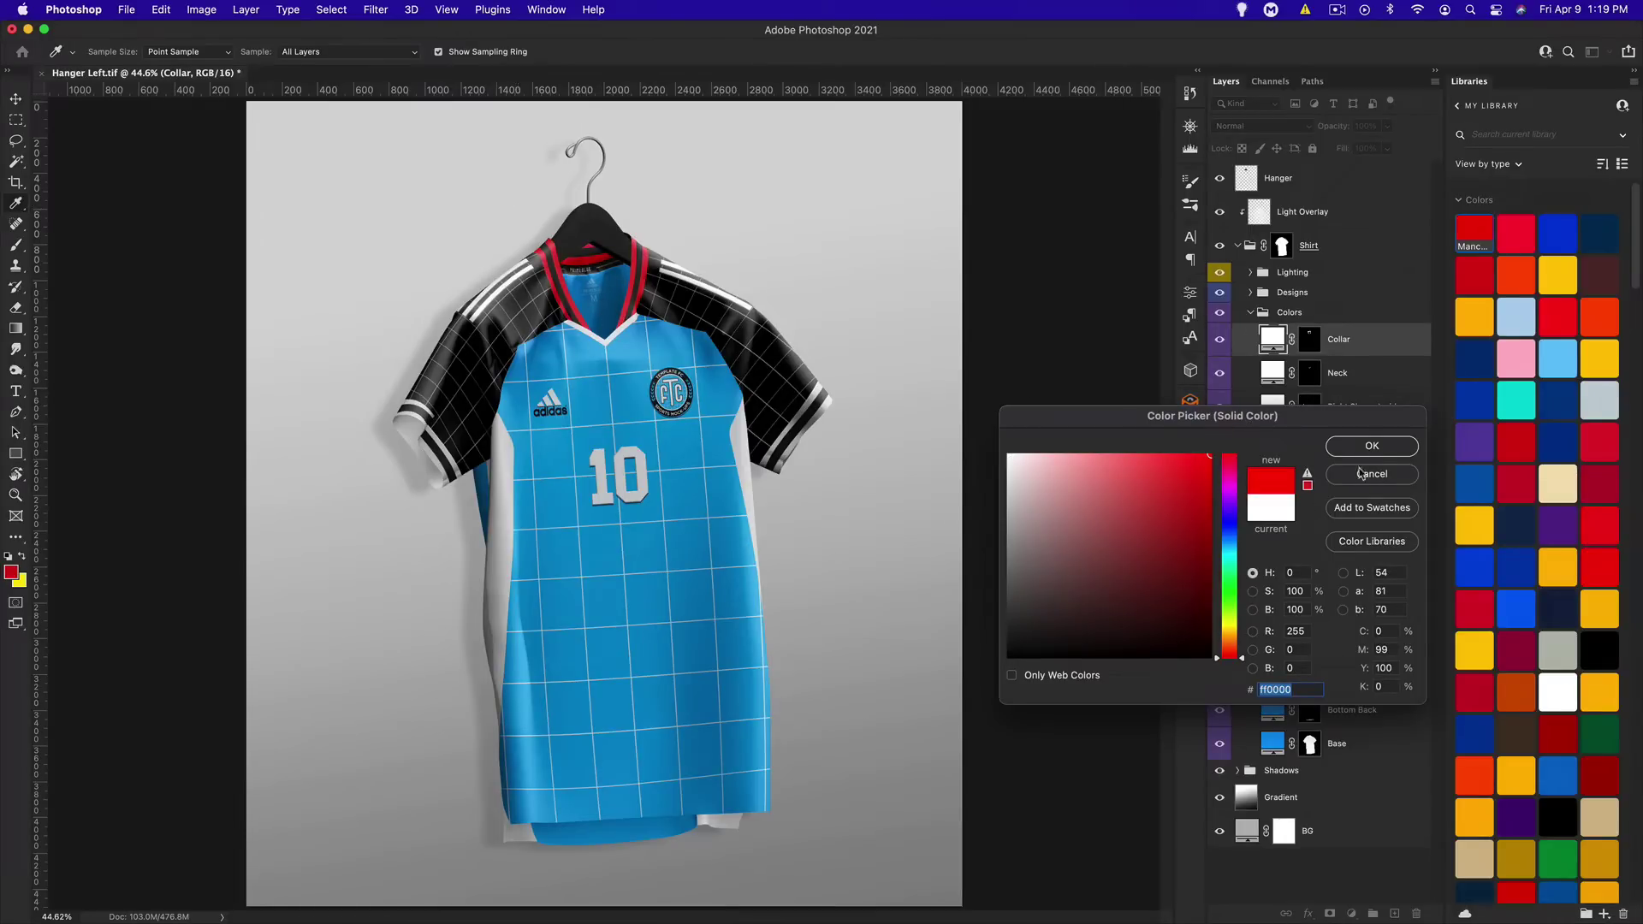
pyautogui.click(1352, 473)
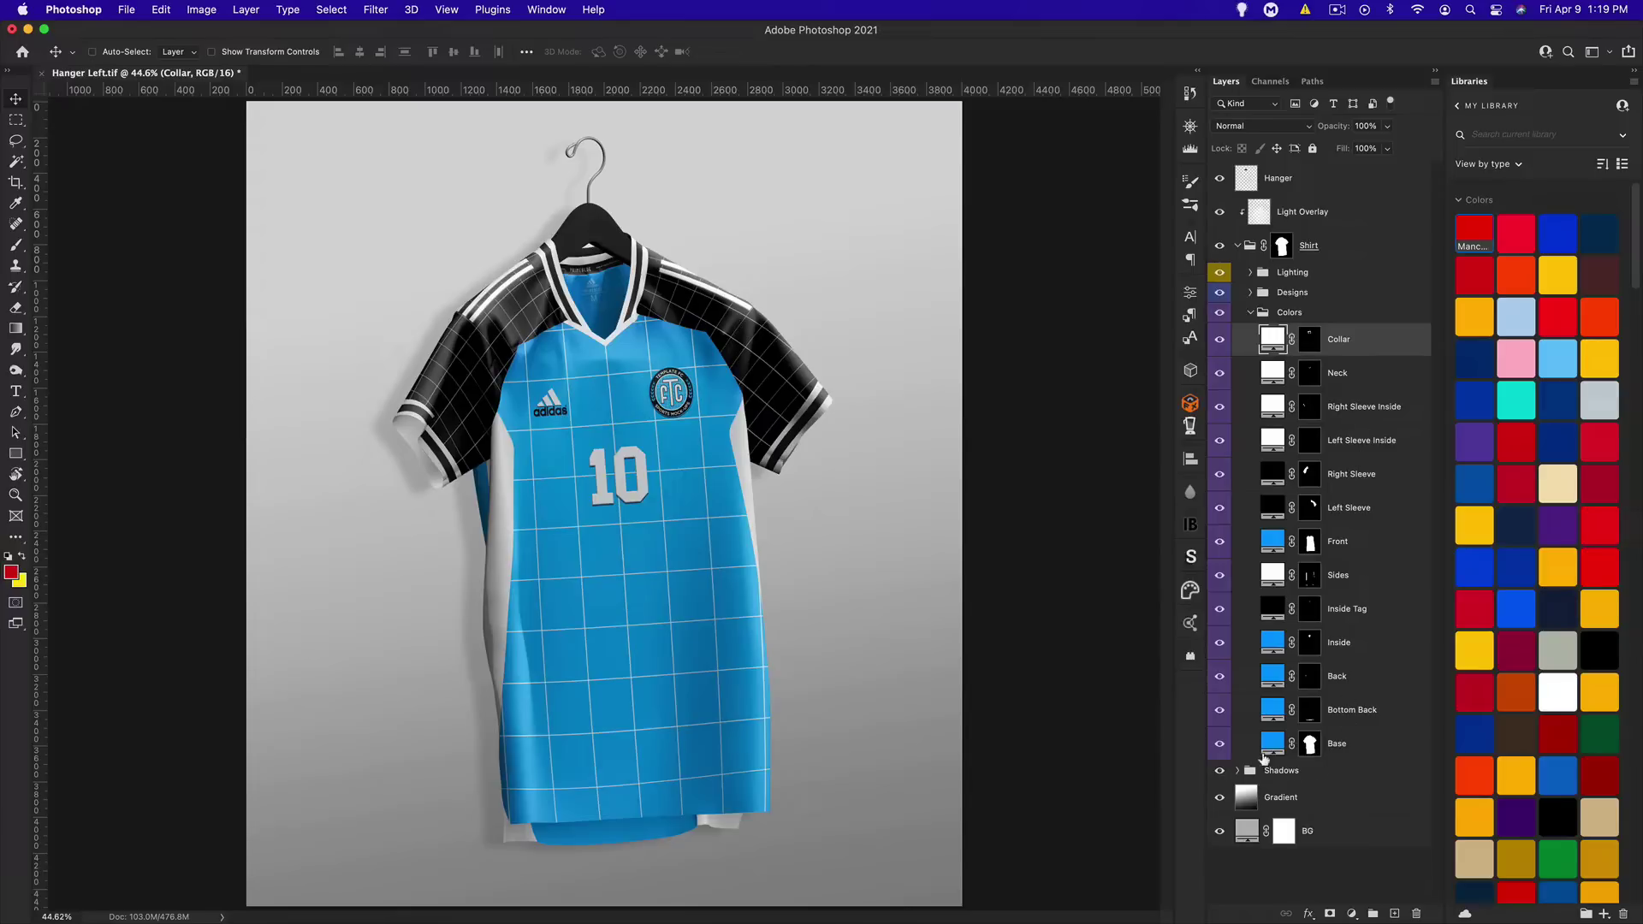
# Set the Base colour layer's fill to black in the Colors group
pyautogui.doubleClick(1274, 744)
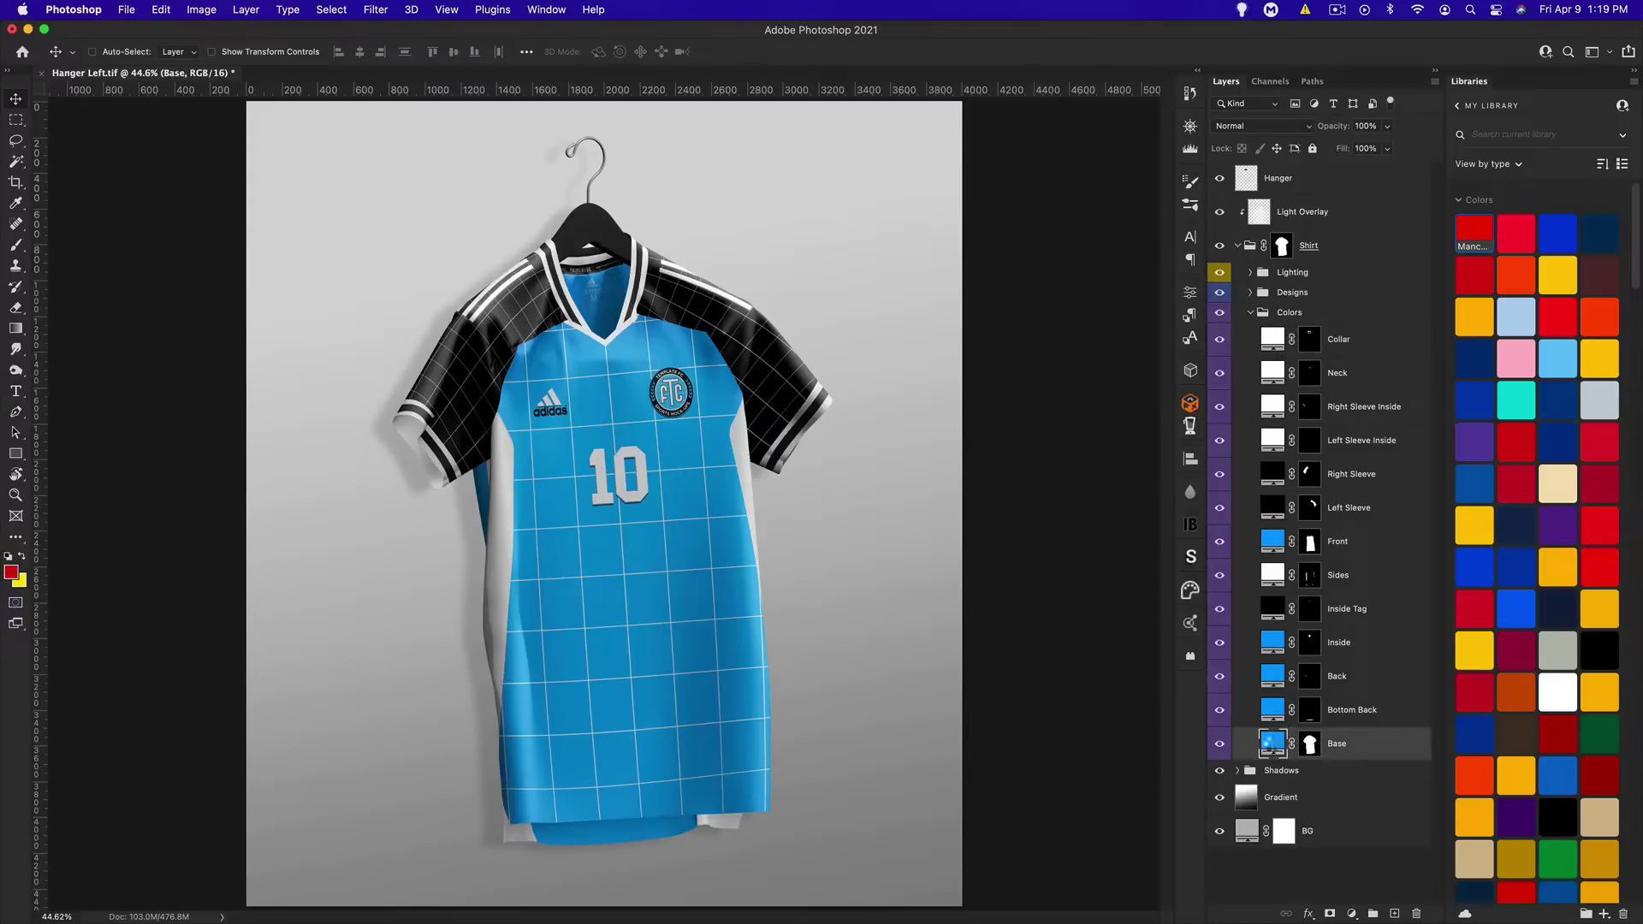
pyautogui.moveTo(1169, 529); pyautogui.dragTo(891, 721)
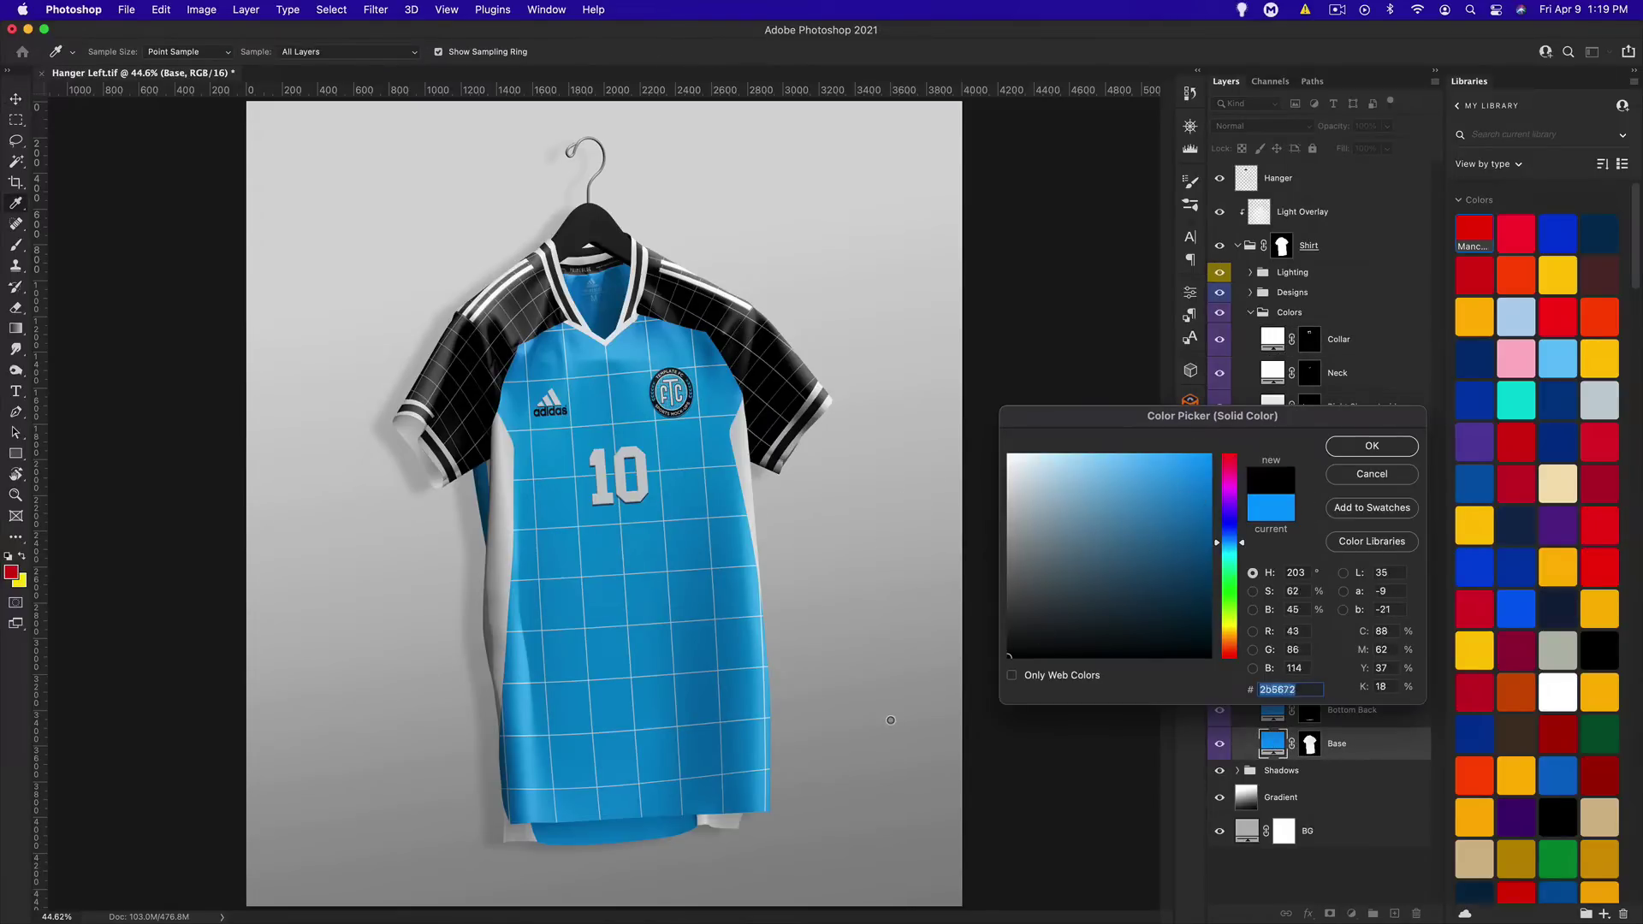
pyautogui.click(1365, 445)
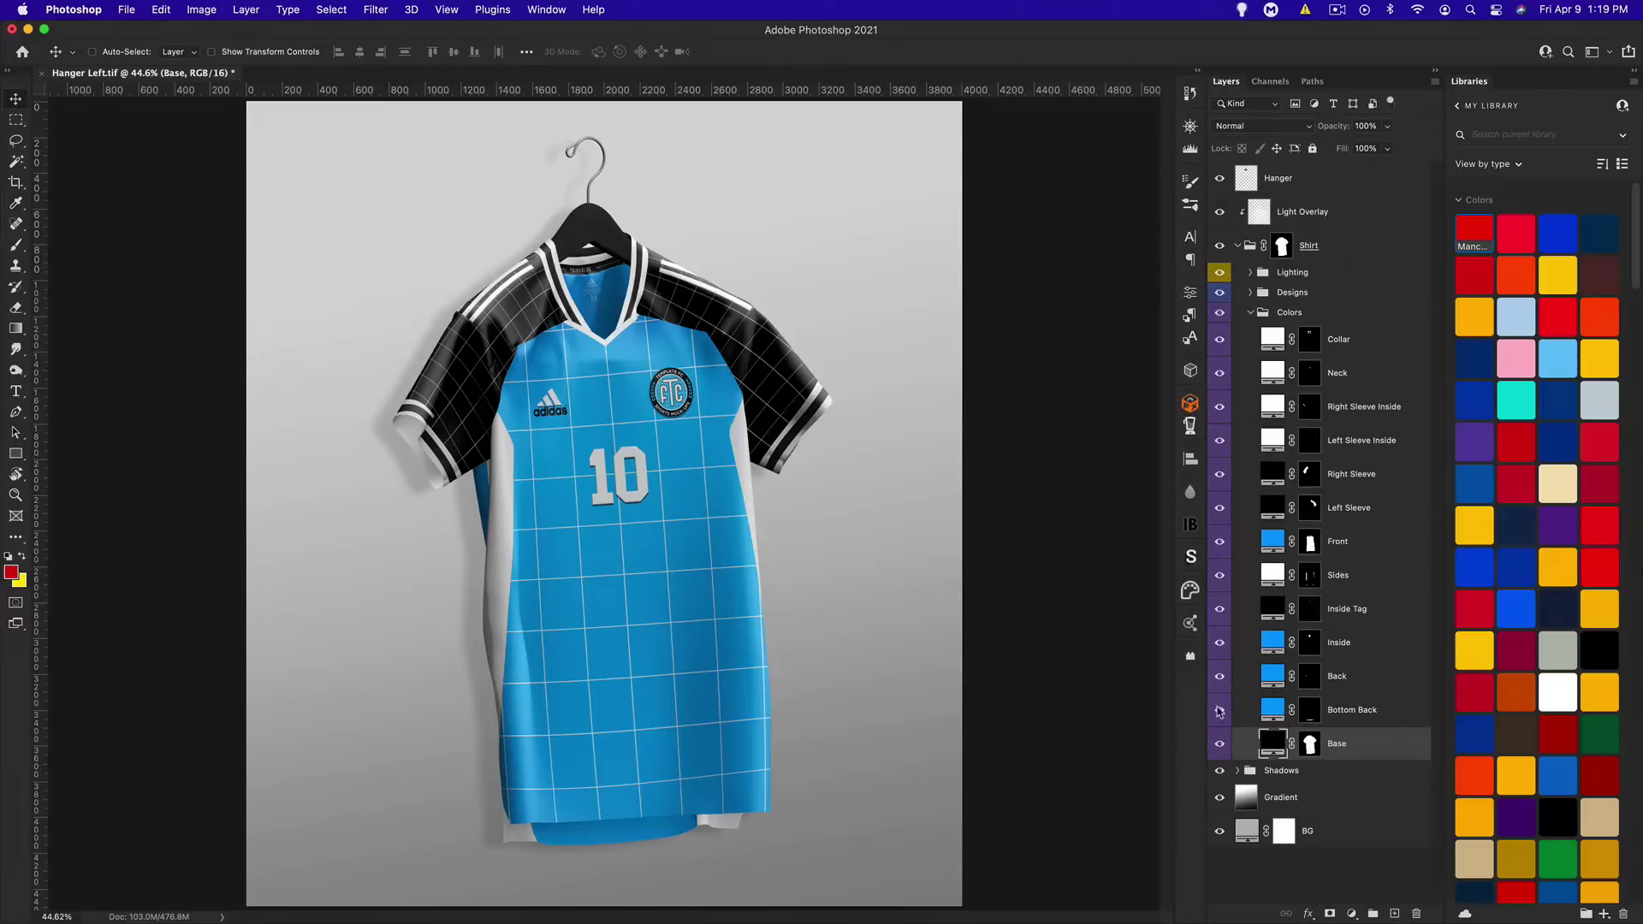
# Preview the Base colour alone by hiding every other layer in the Colors group, and show them all again
pyautogui.moveTo(1226, 404); pyautogui.dragTo(1220, 339)
pyautogui.moveTo(1219, 709)
pyautogui.mouseDown()
pyautogui.moveTo(1220, 611)
pyautogui.moveTo(1217, 702)
pyautogui.mouseUp()
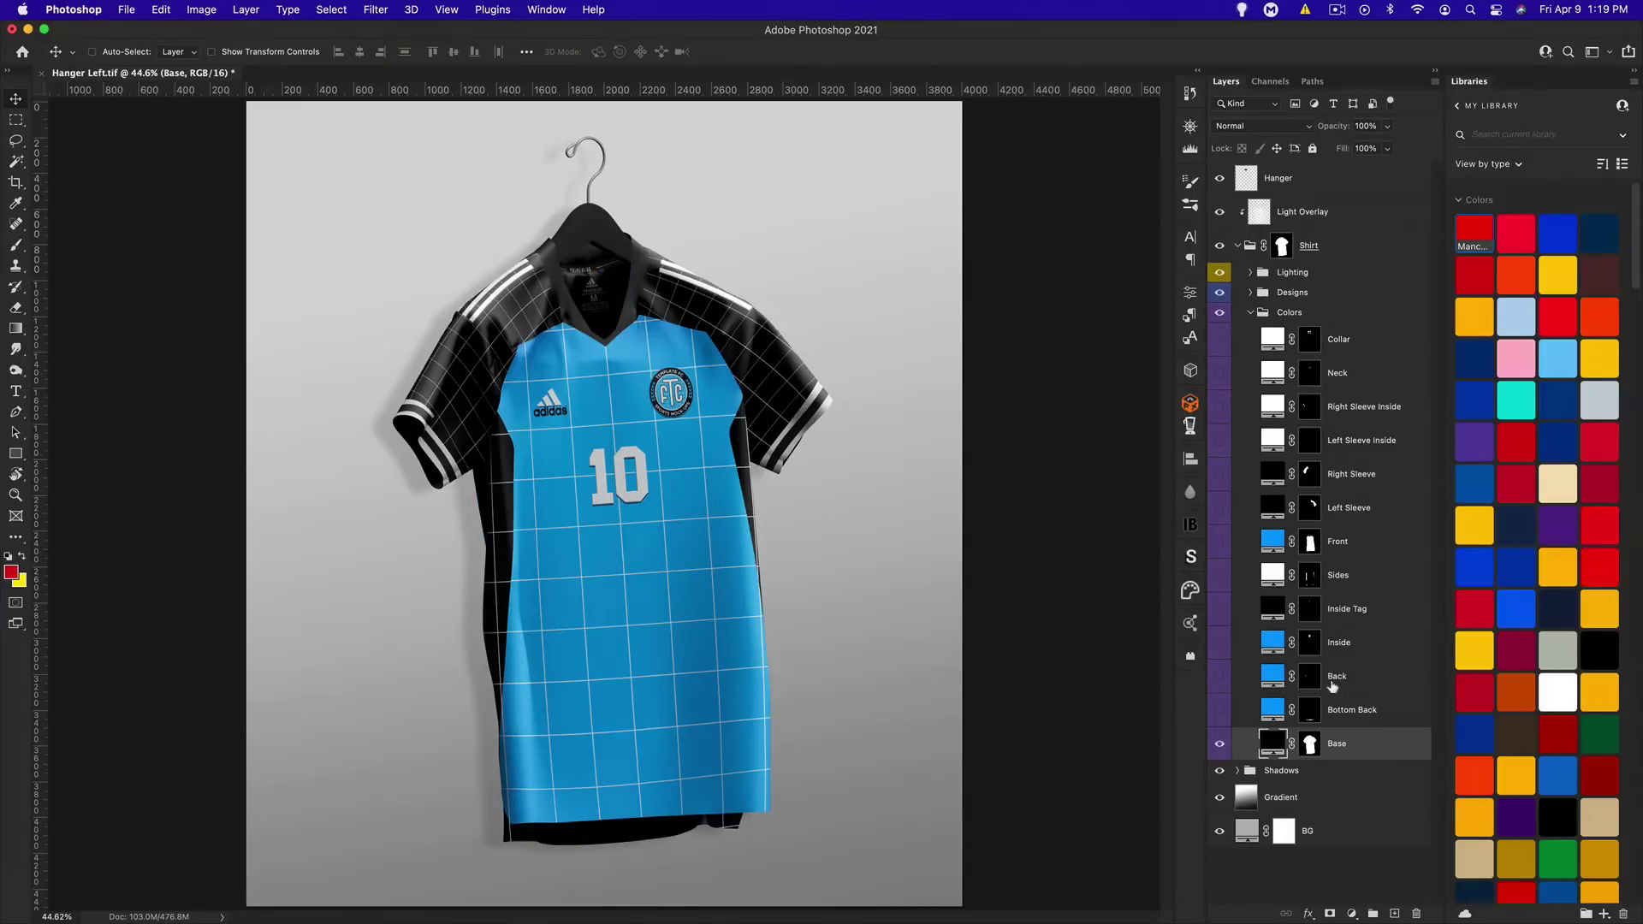
pyautogui.moveTo(1224, 341); pyautogui.dragTo(1226, 711)
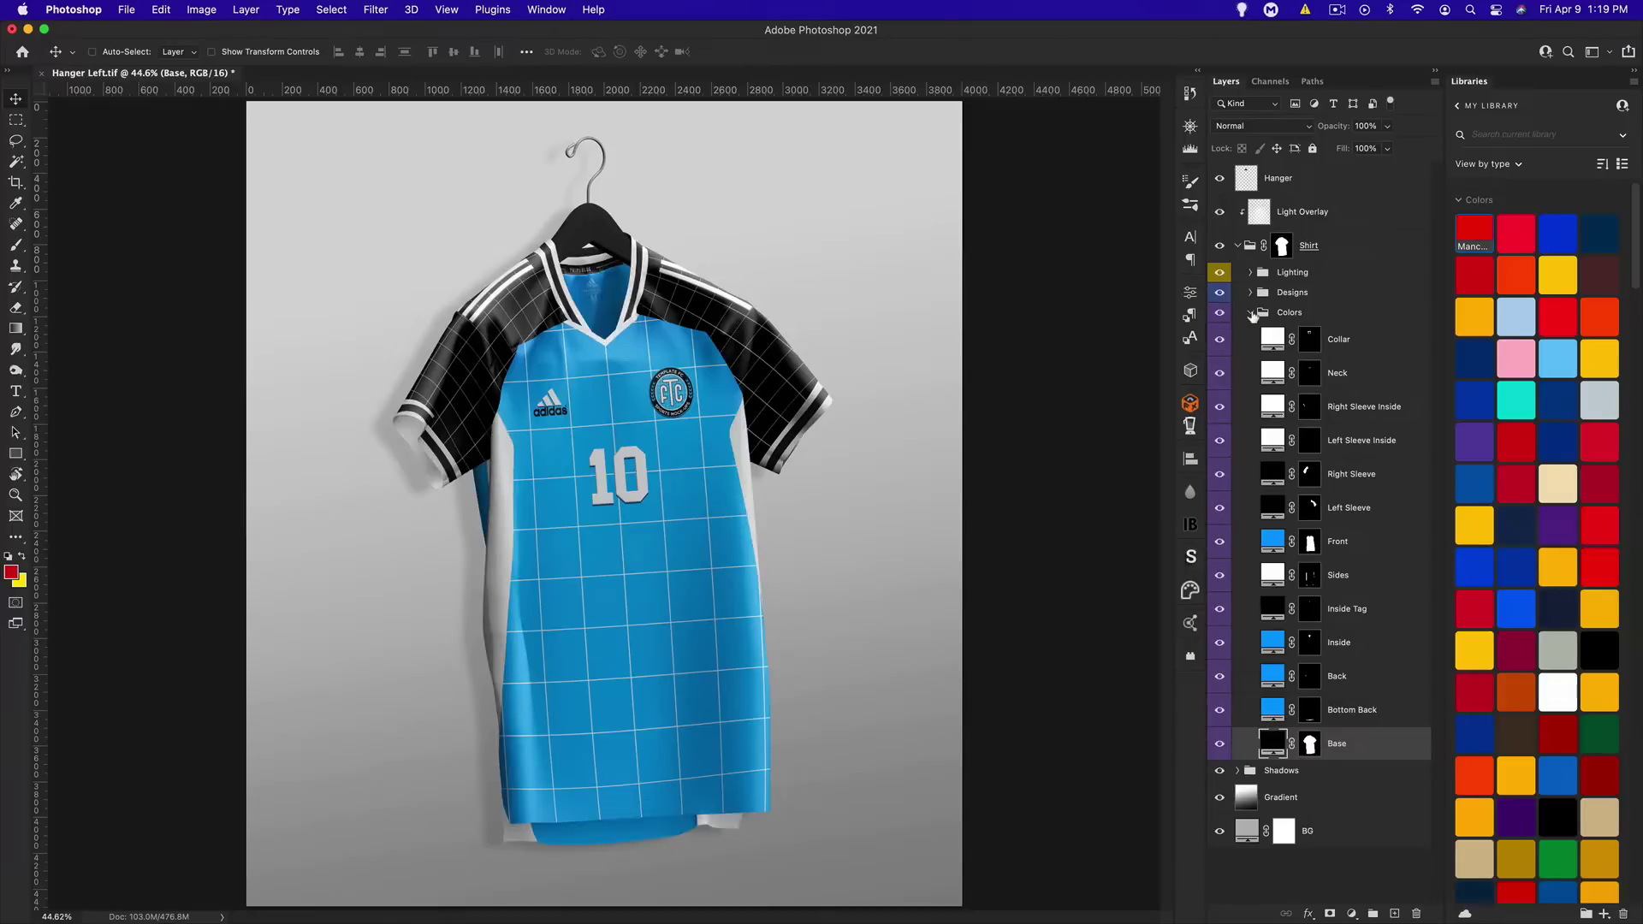
# Collapse the Colors group, expand the Designs group, and open the Front Design (Neck not included) smart object for editing
pyautogui.click(1250, 312)
pyautogui.click(1247, 290)
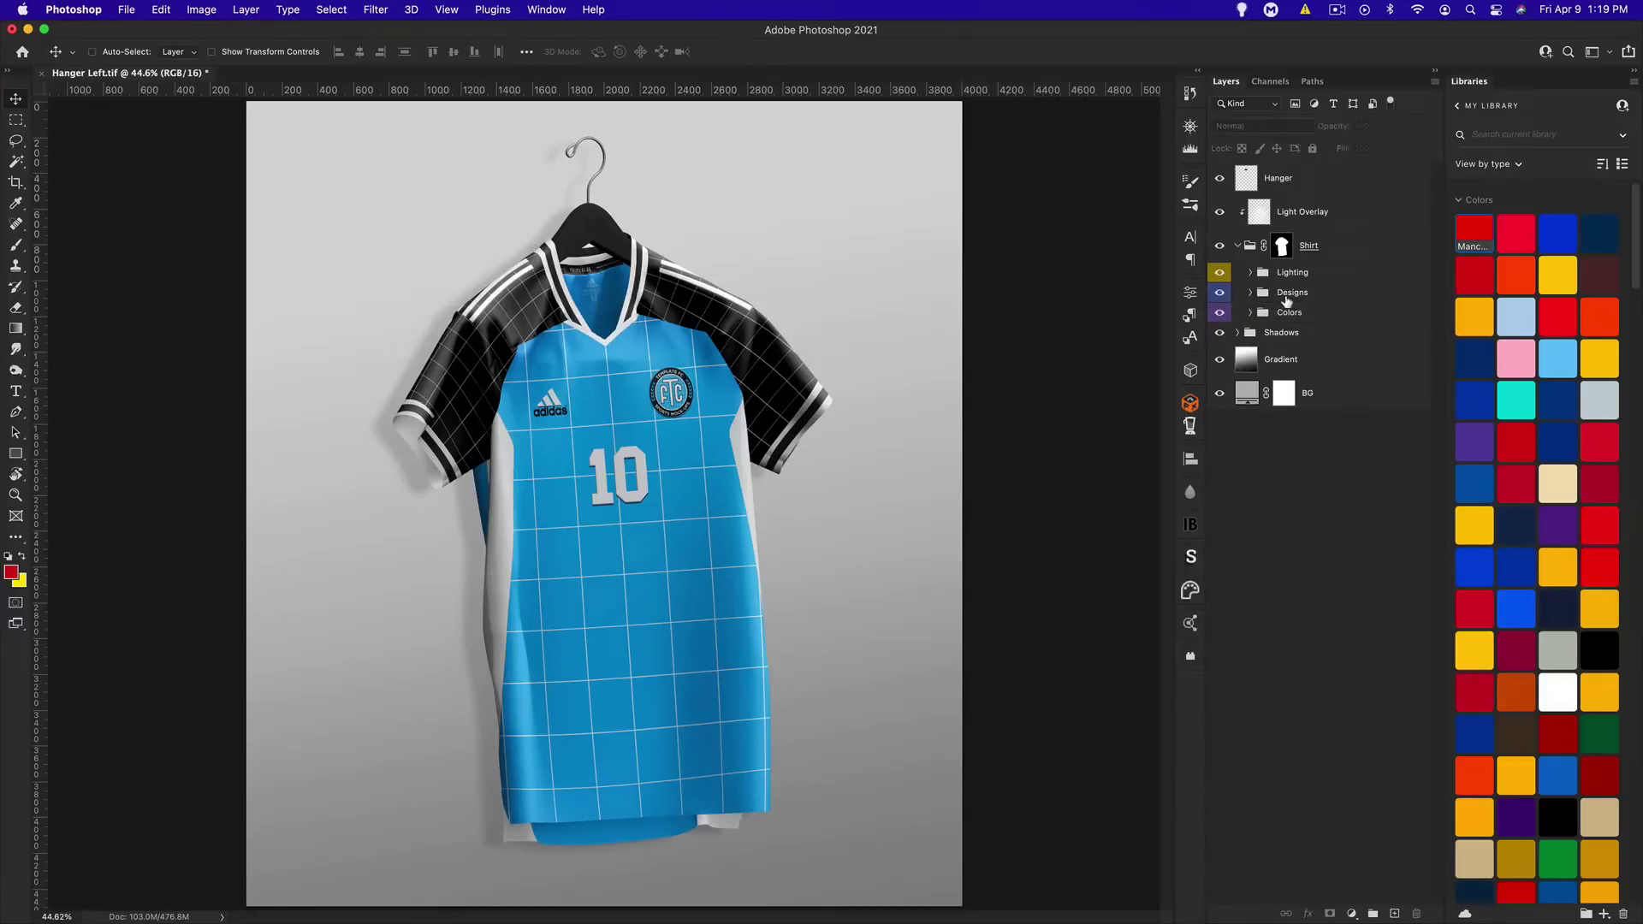
pyautogui.click(1249, 293)
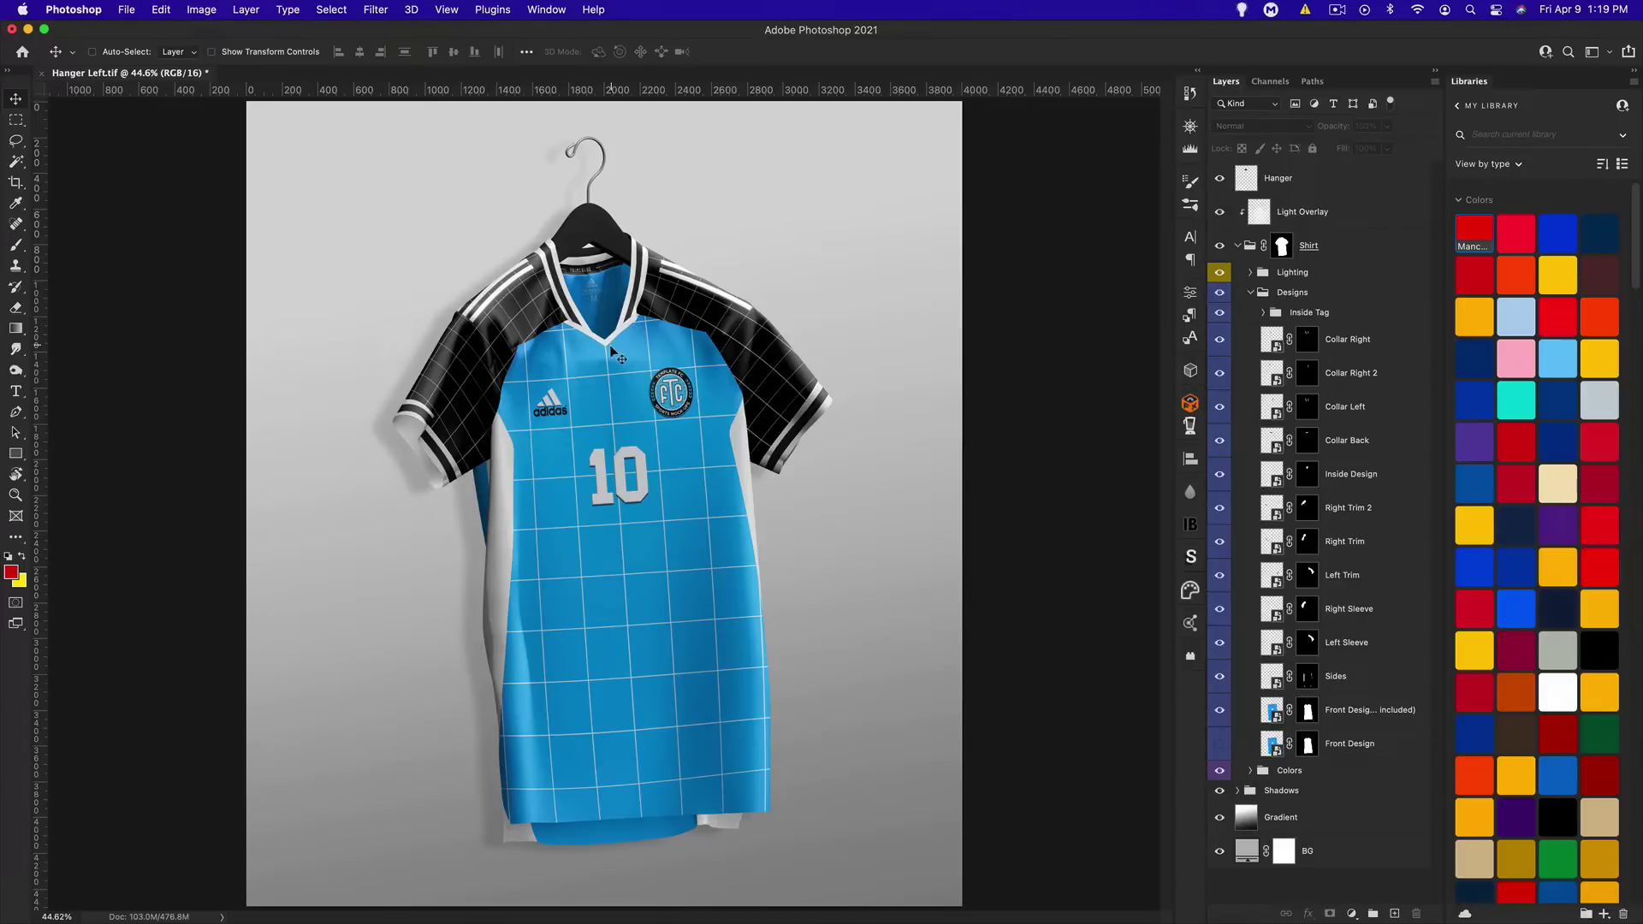
pyautogui.click(1220, 744)
pyautogui.click(1220, 743)
pyautogui.click(1220, 743)
pyautogui.click(1219, 711)
pyautogui.doubleClick(1275, 715)
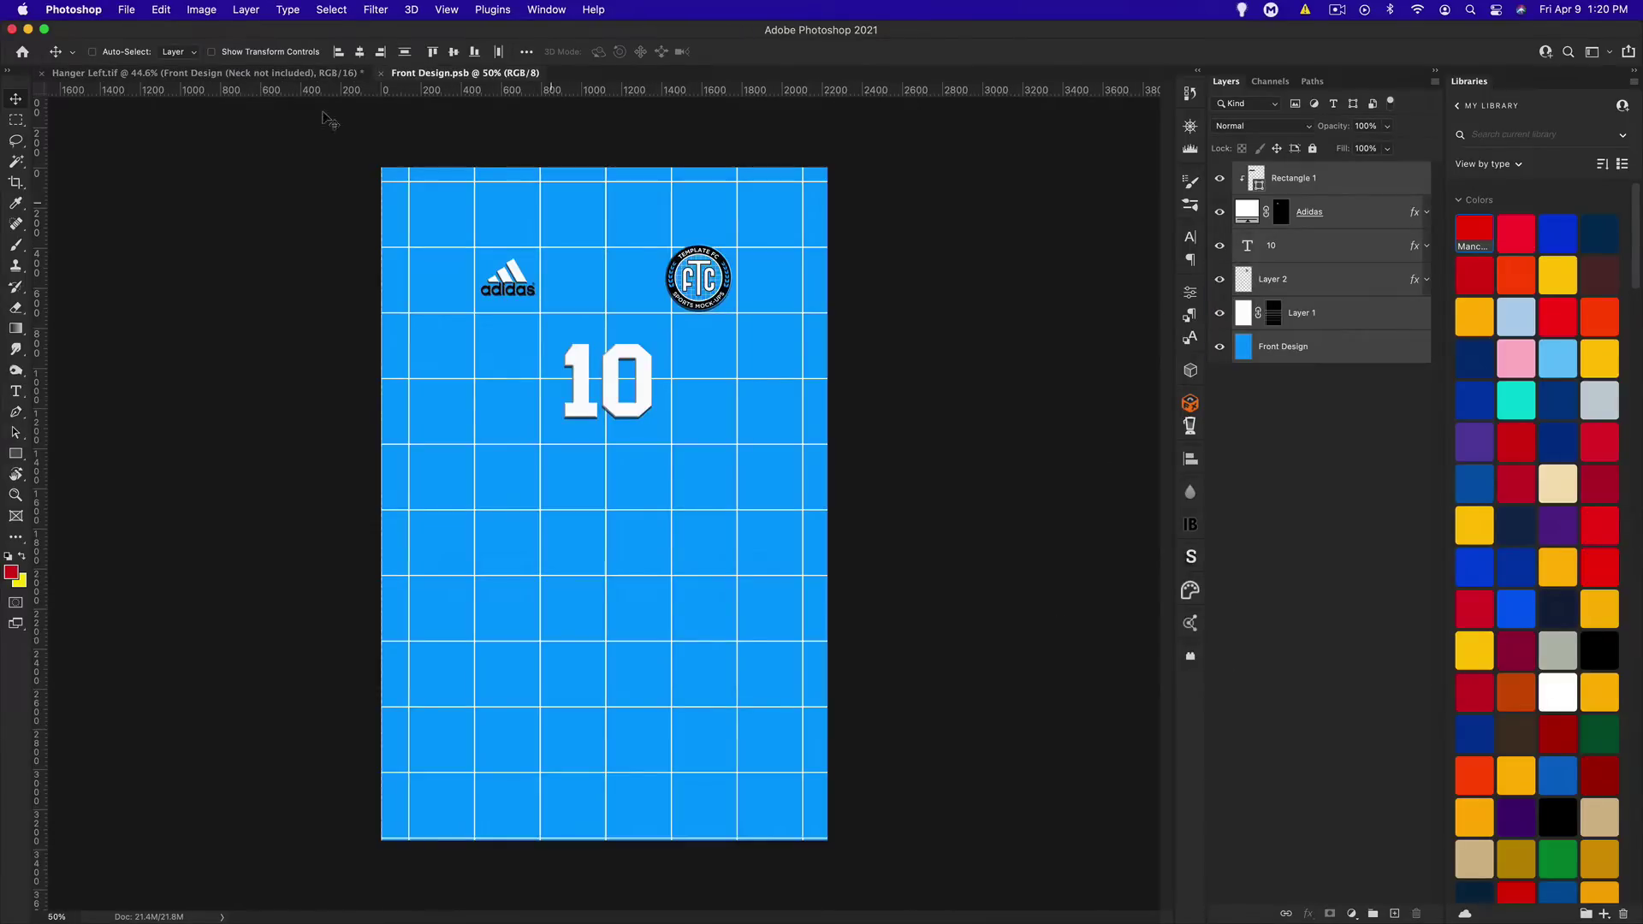
# Compare the Front Design.psb artwork with the Hanger Left.tif mock-up, ending on Front Design.psb
pyautogui.click(136, 74)
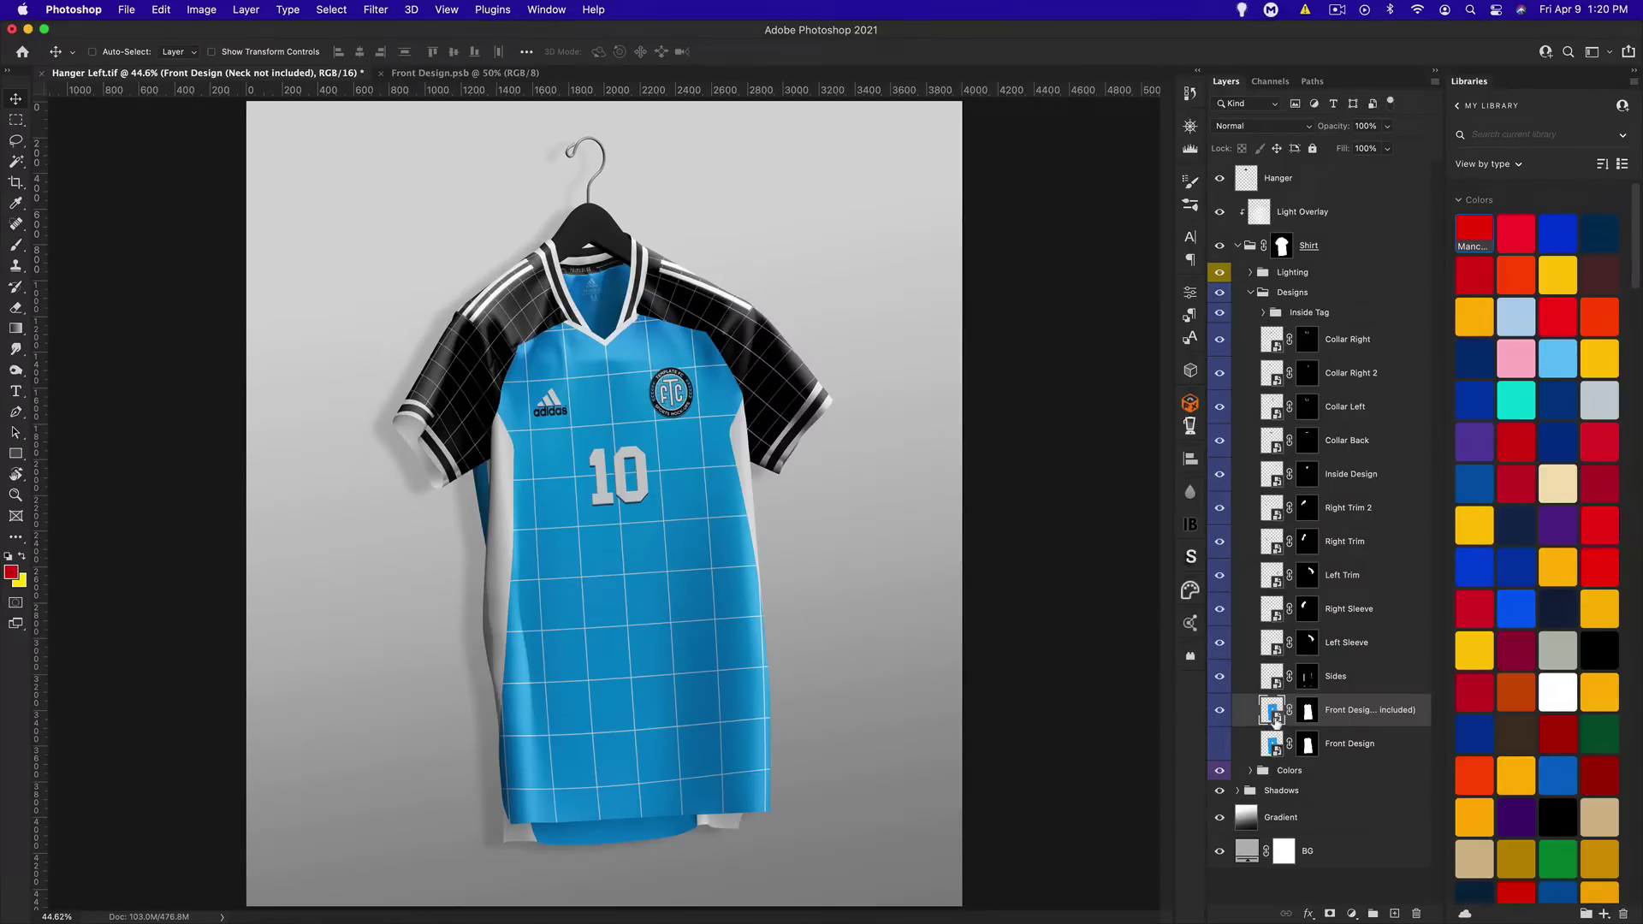
pyautogui.click(453, 74)
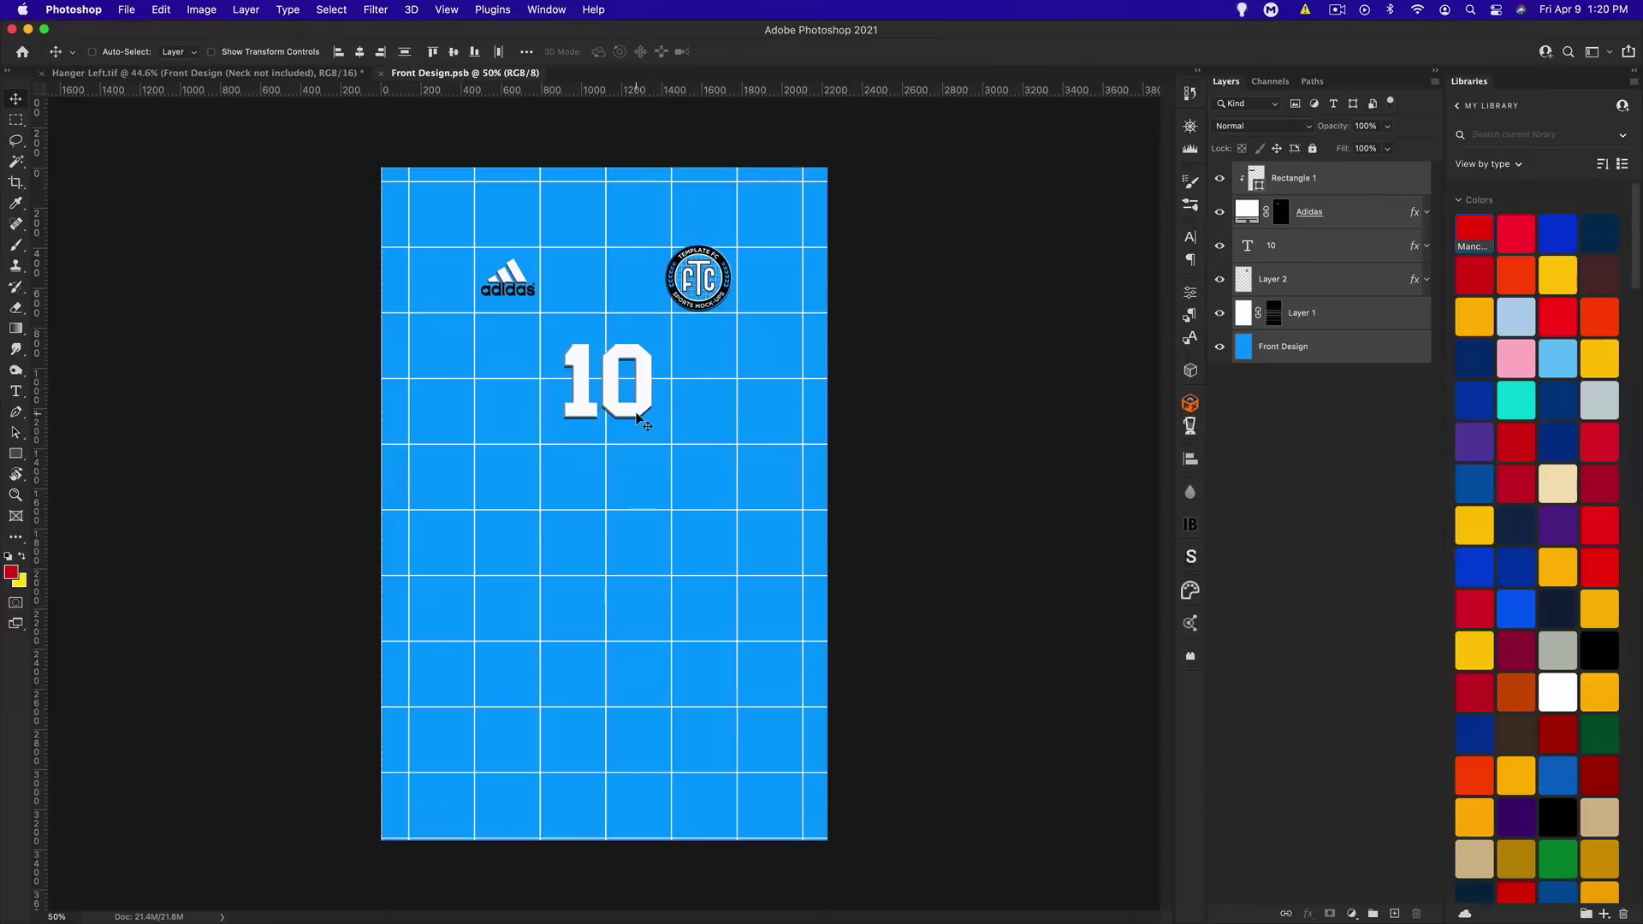
pyautogui.click(167, 73)
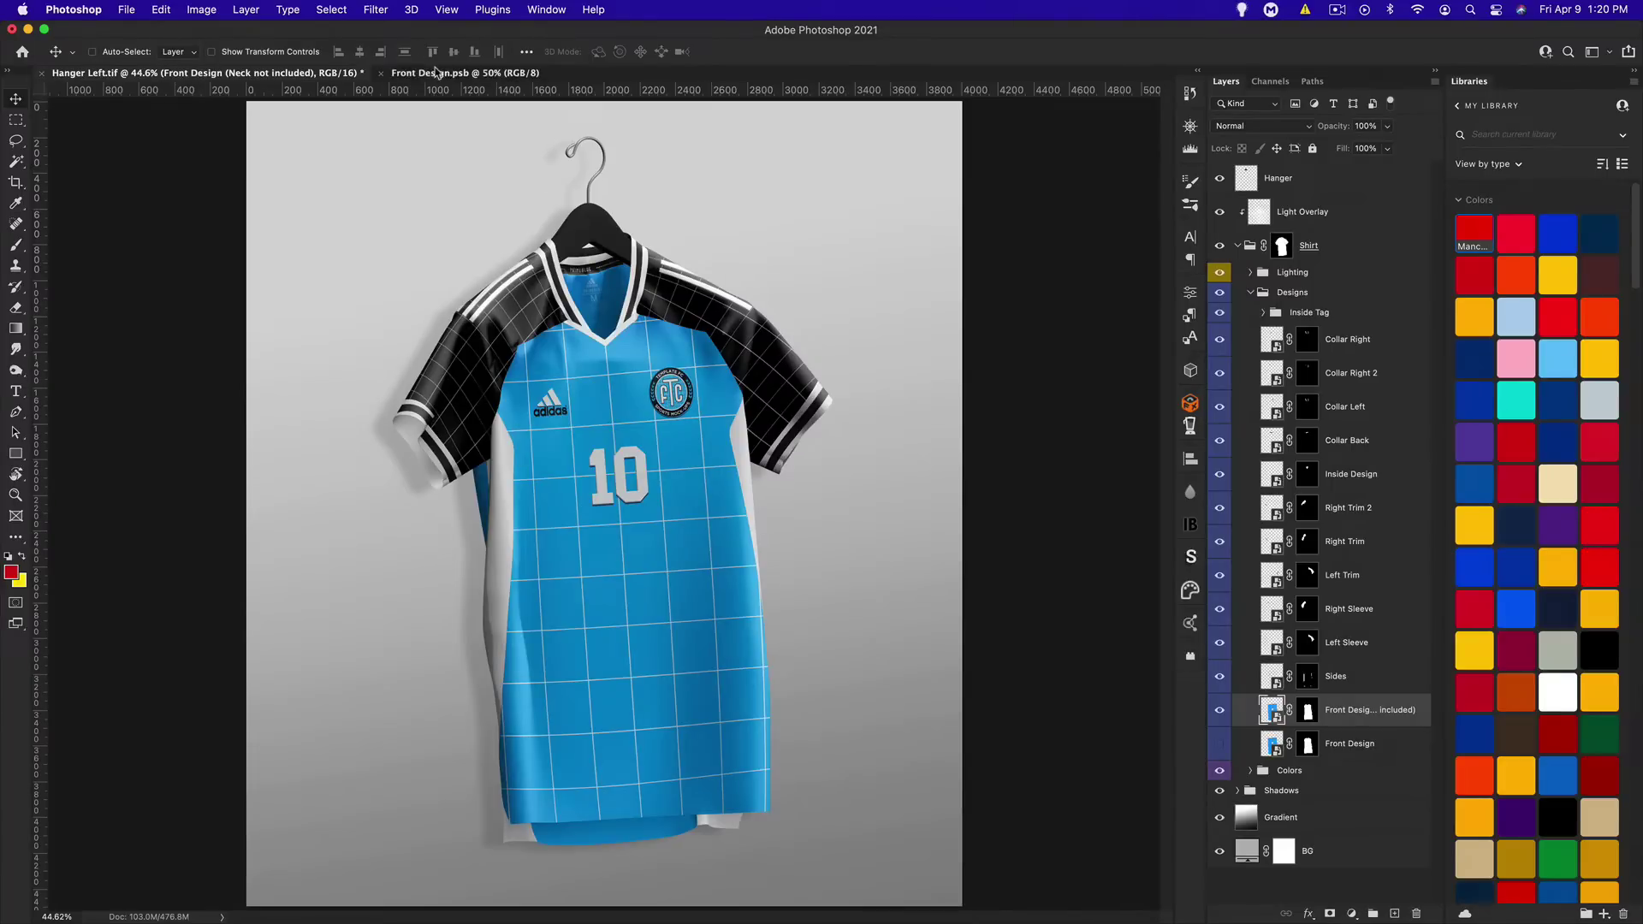
pyautogui.click(439, 72)
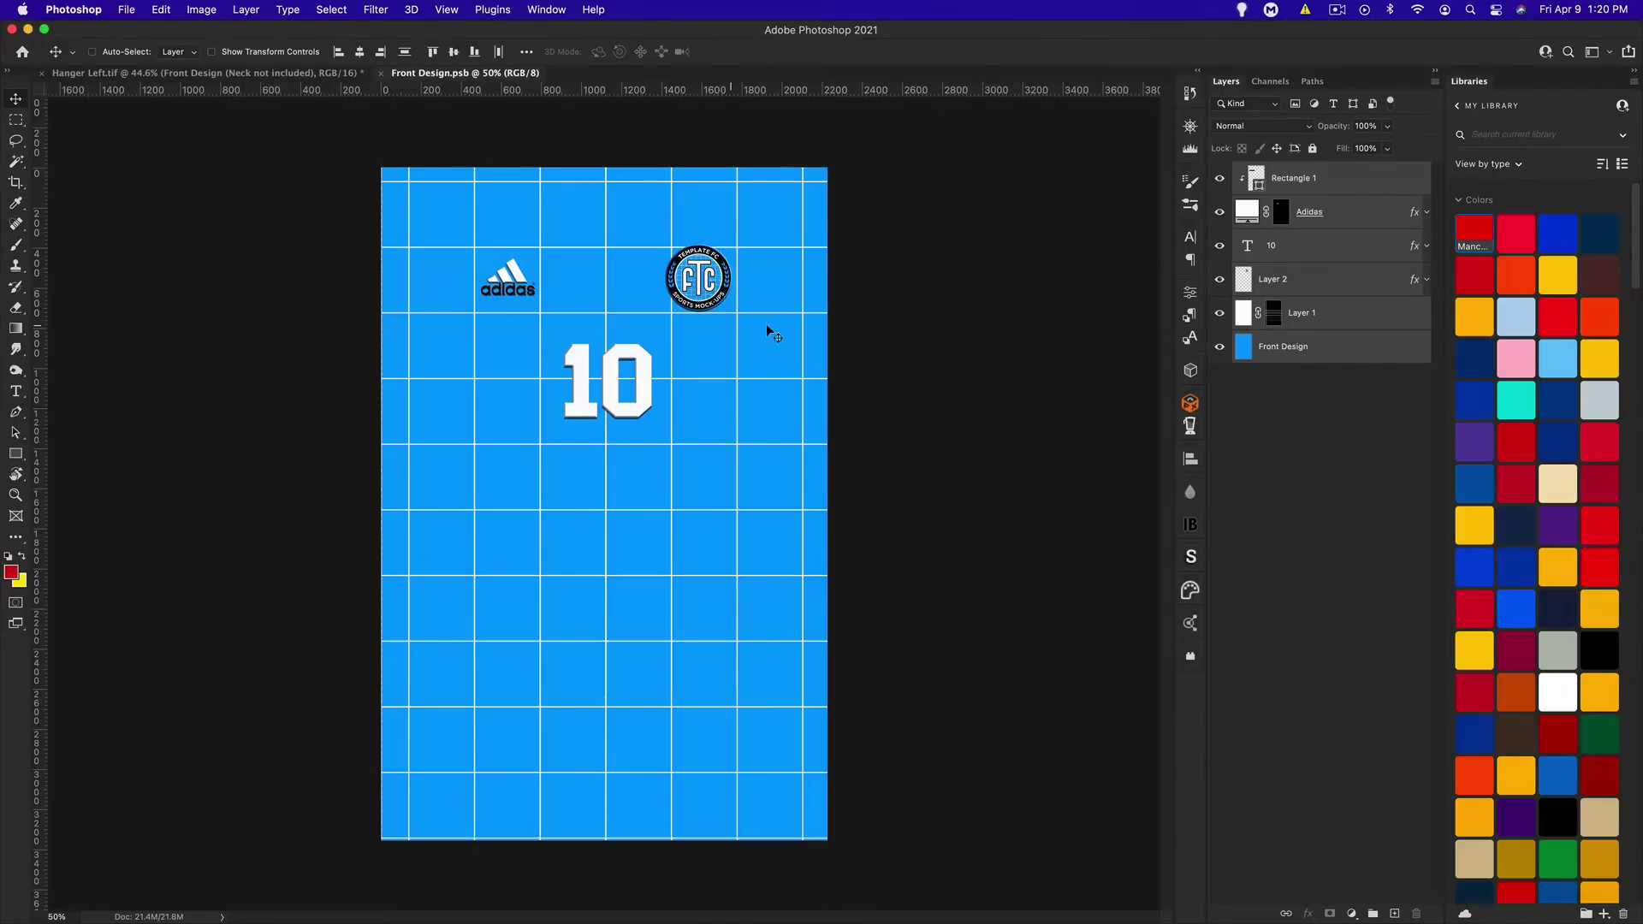
# Hide the blue Front Design layer and the white grid on Layer 1 in Front Design.psb
pyautogui.click(1222, 351)
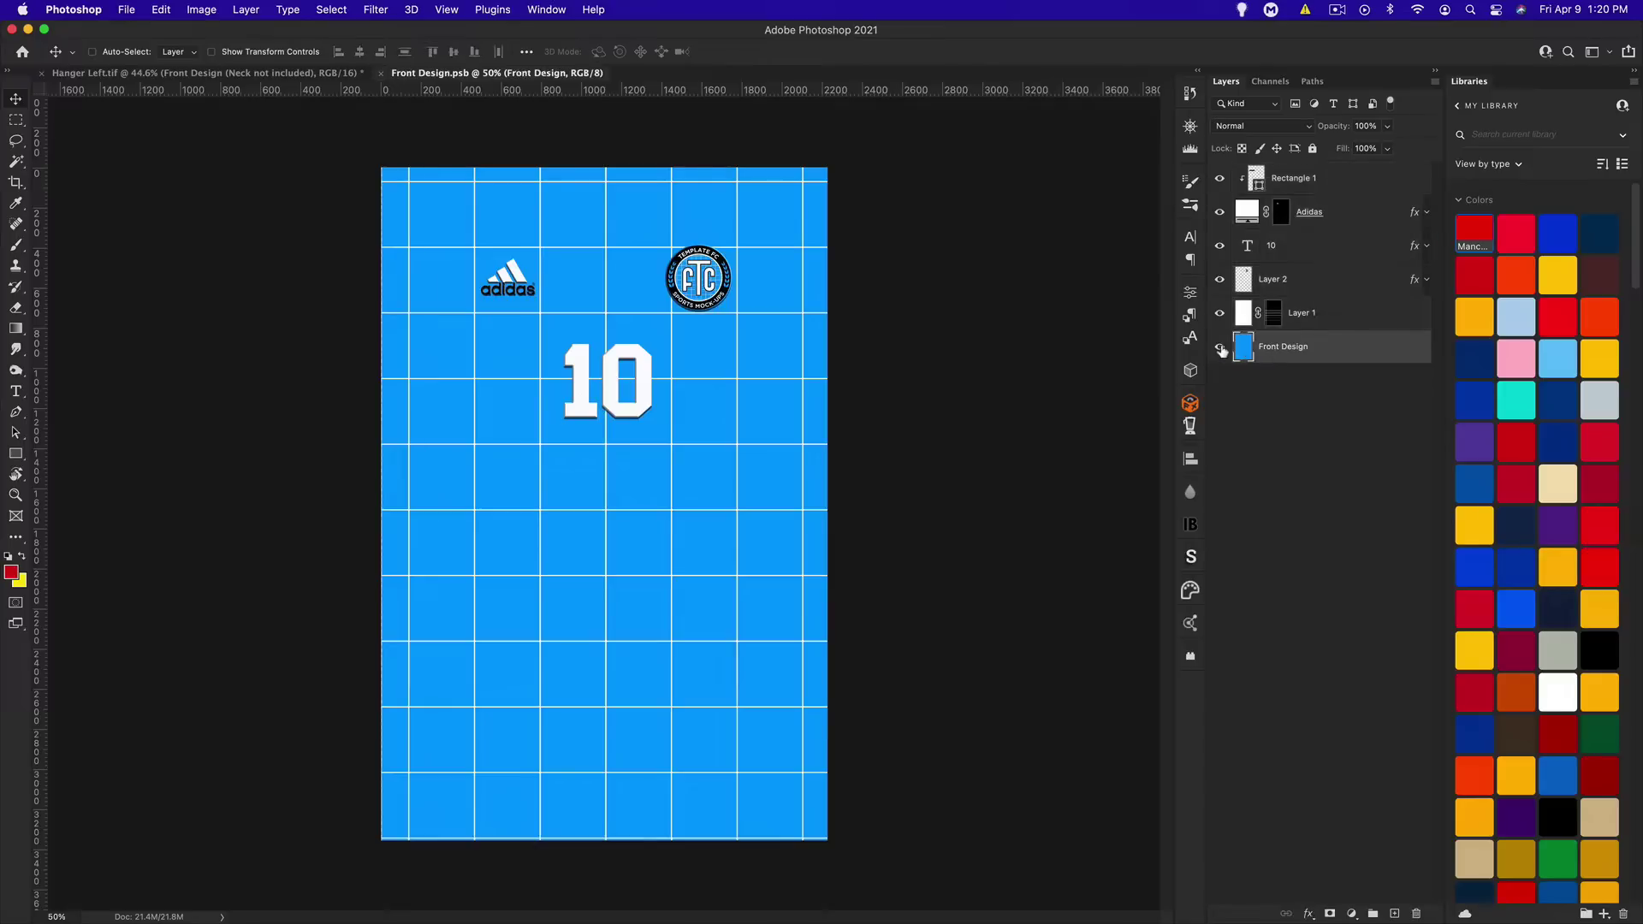
pyautogui.click(1220, 348)
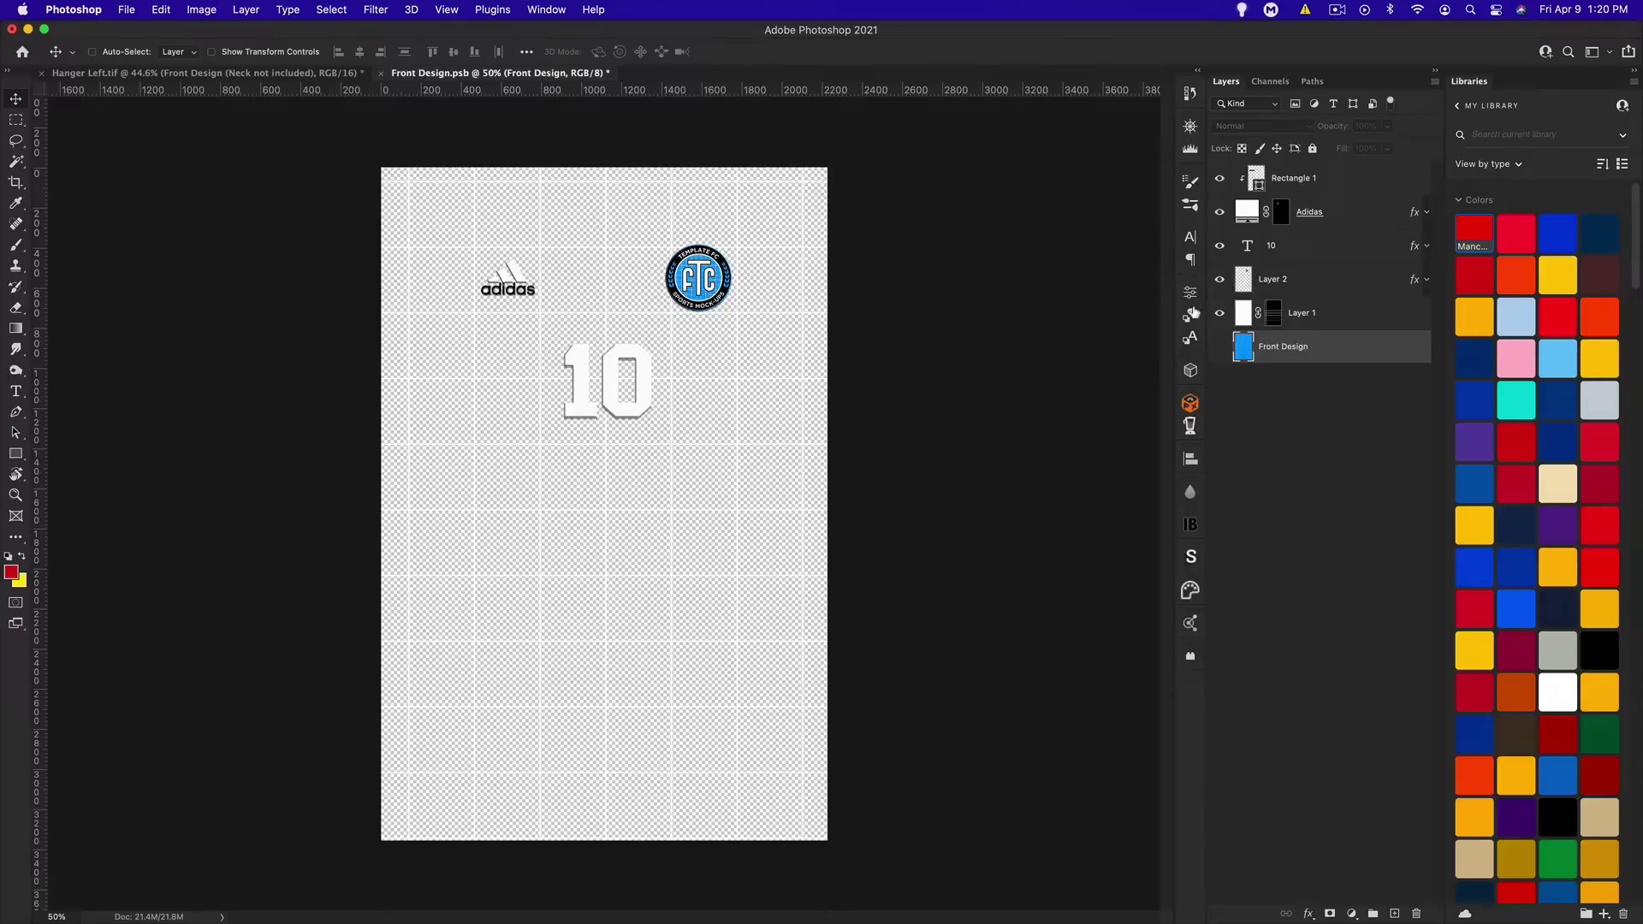
pyautogui.click(1223, 313)
pyautogui.click(1221, 345)
pyautogui.click(1223, 318)
pyautogui.click(1223, 319)
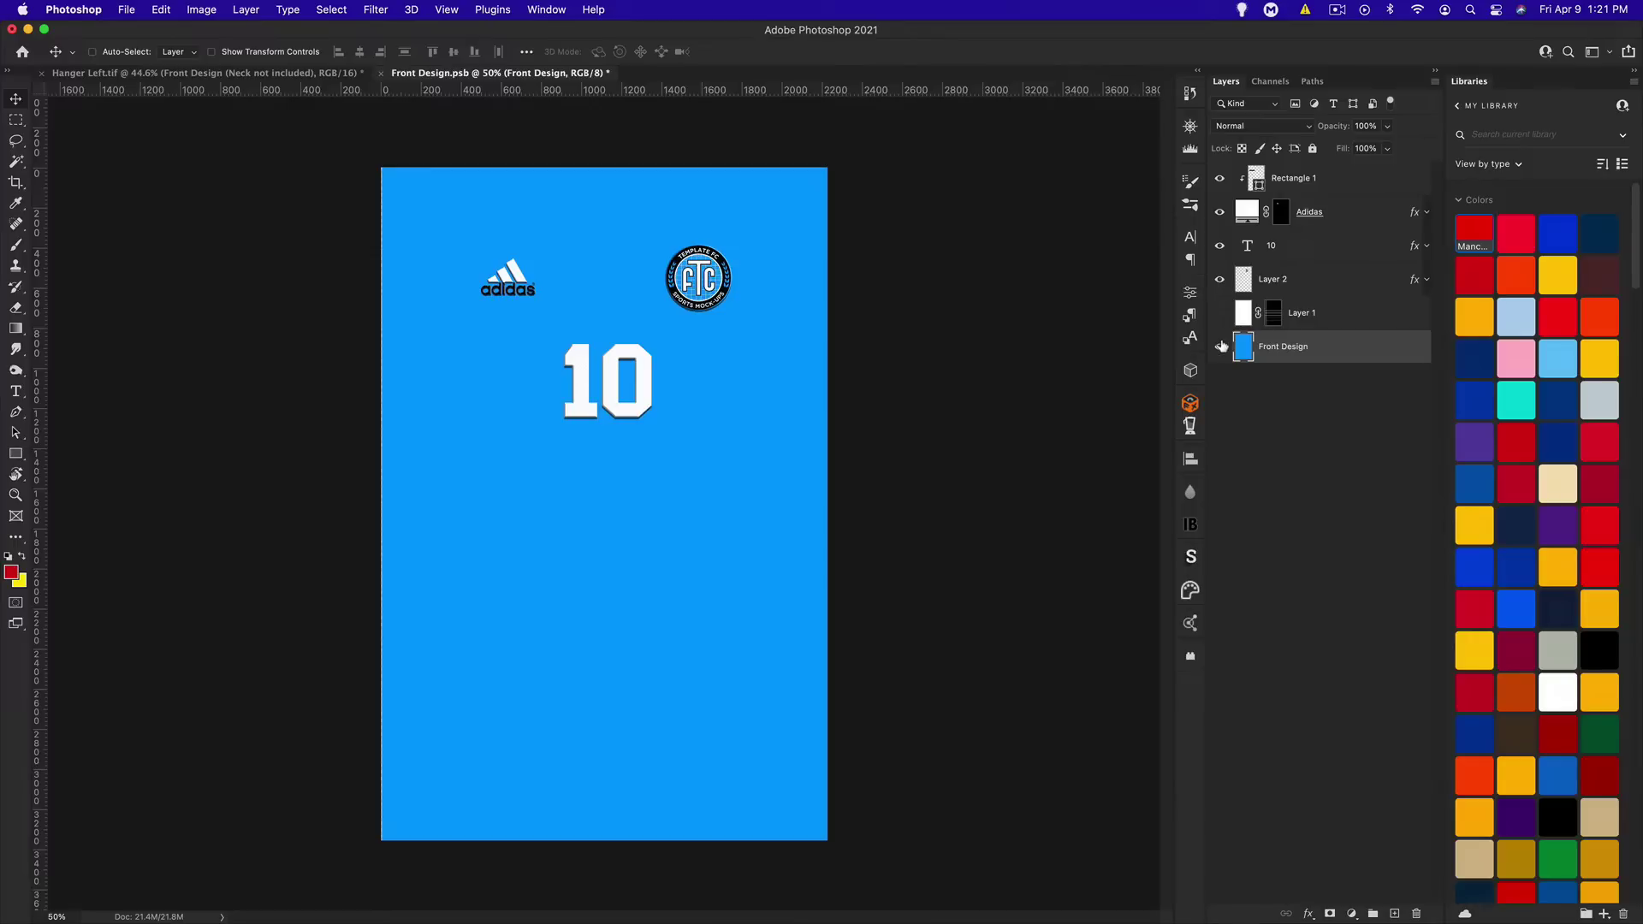
pyautogui.click(1221, 348)
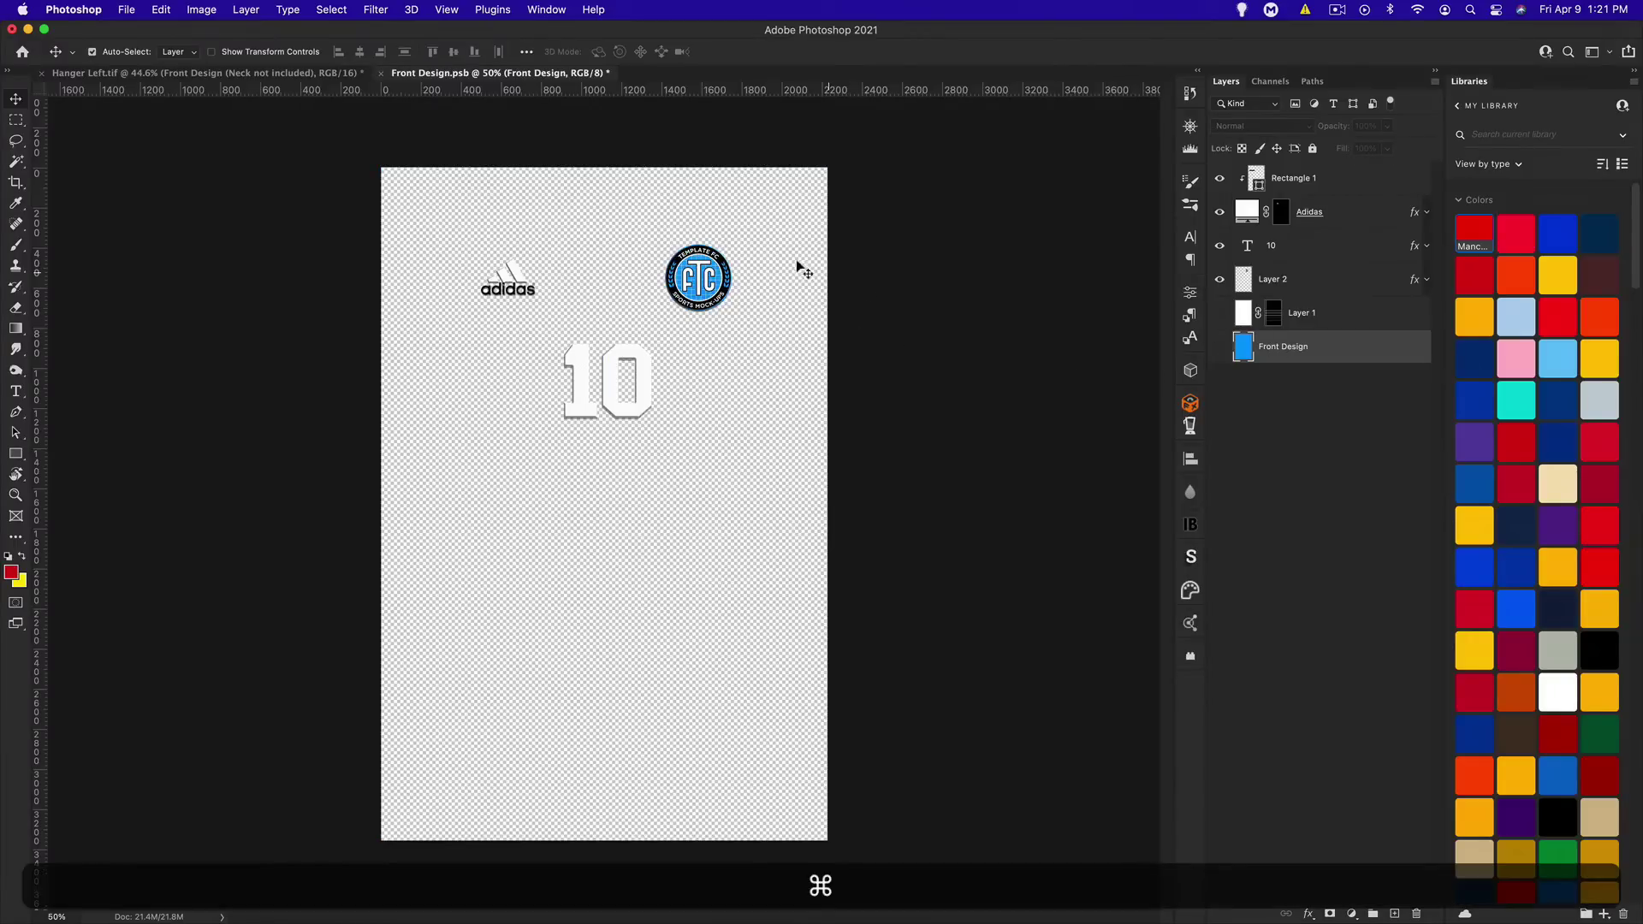
# Check the Hanger Left.tif mock-up, return to Front Design.psb and save the smart object
pyautogui.click(210, 75)
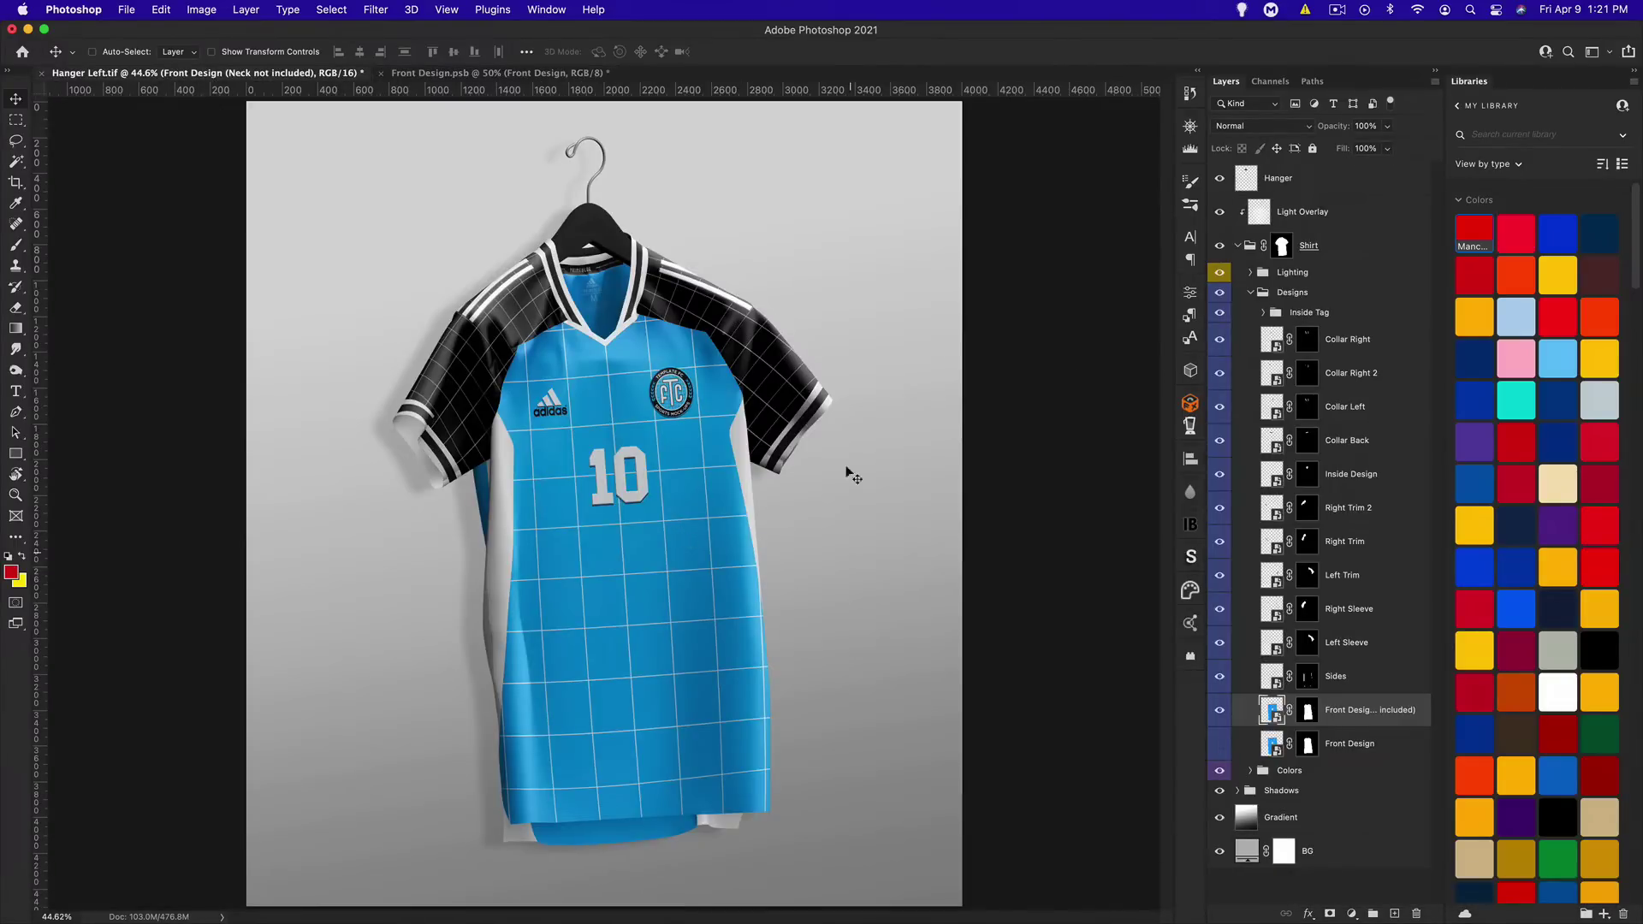
pyautogui.click(450, 74)
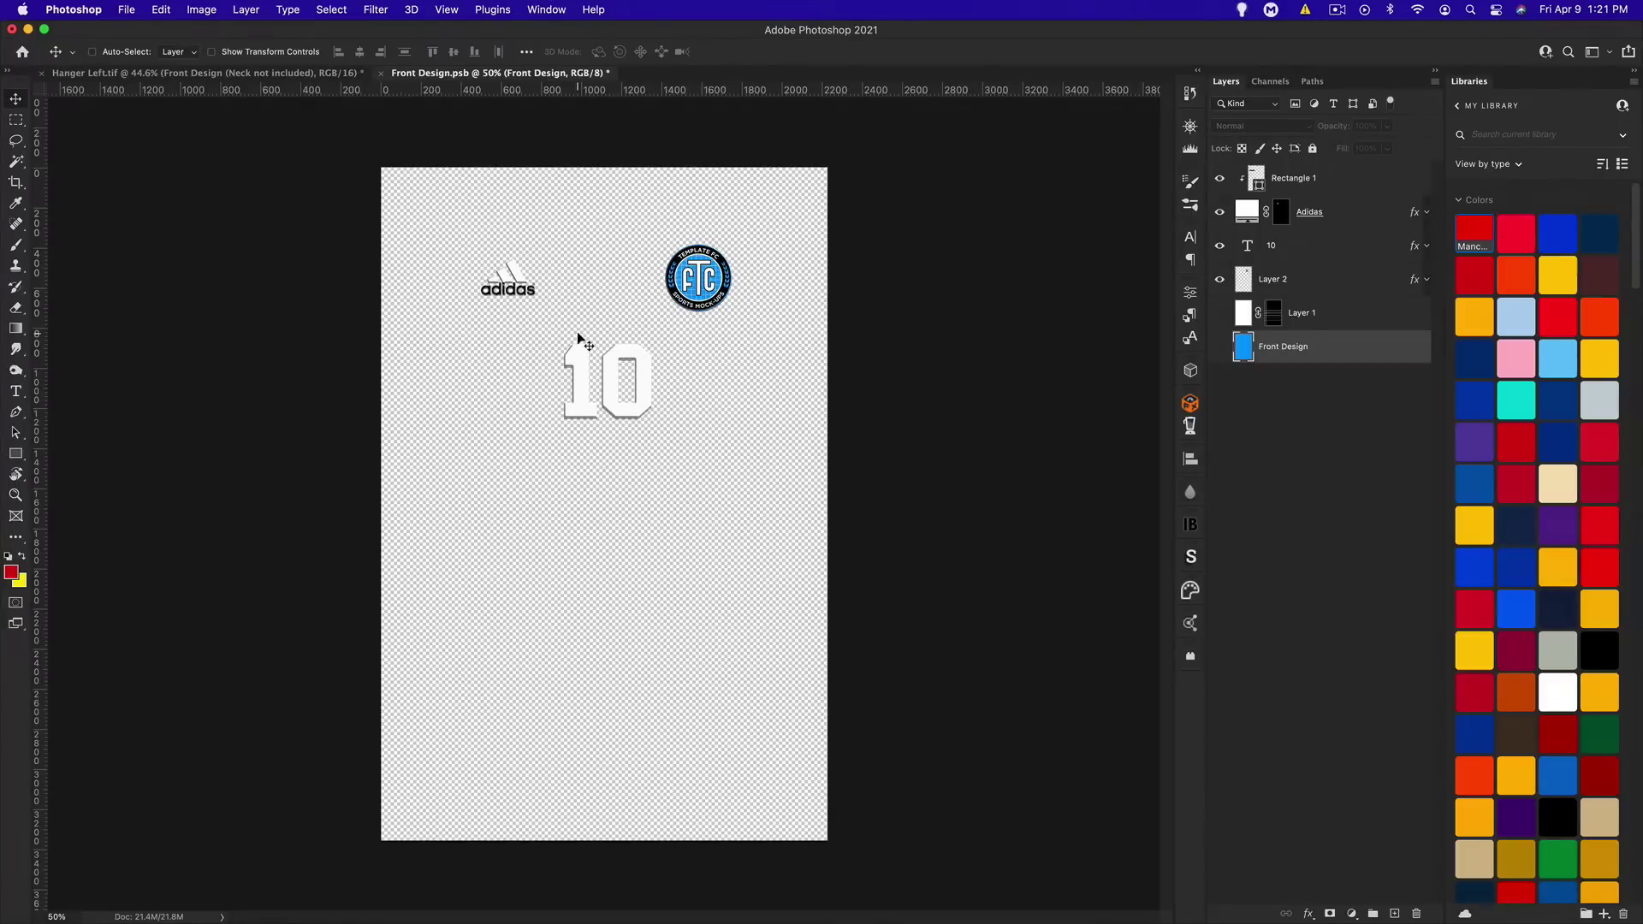
pyautogui.press('super')
pyautogui.press('super+s')
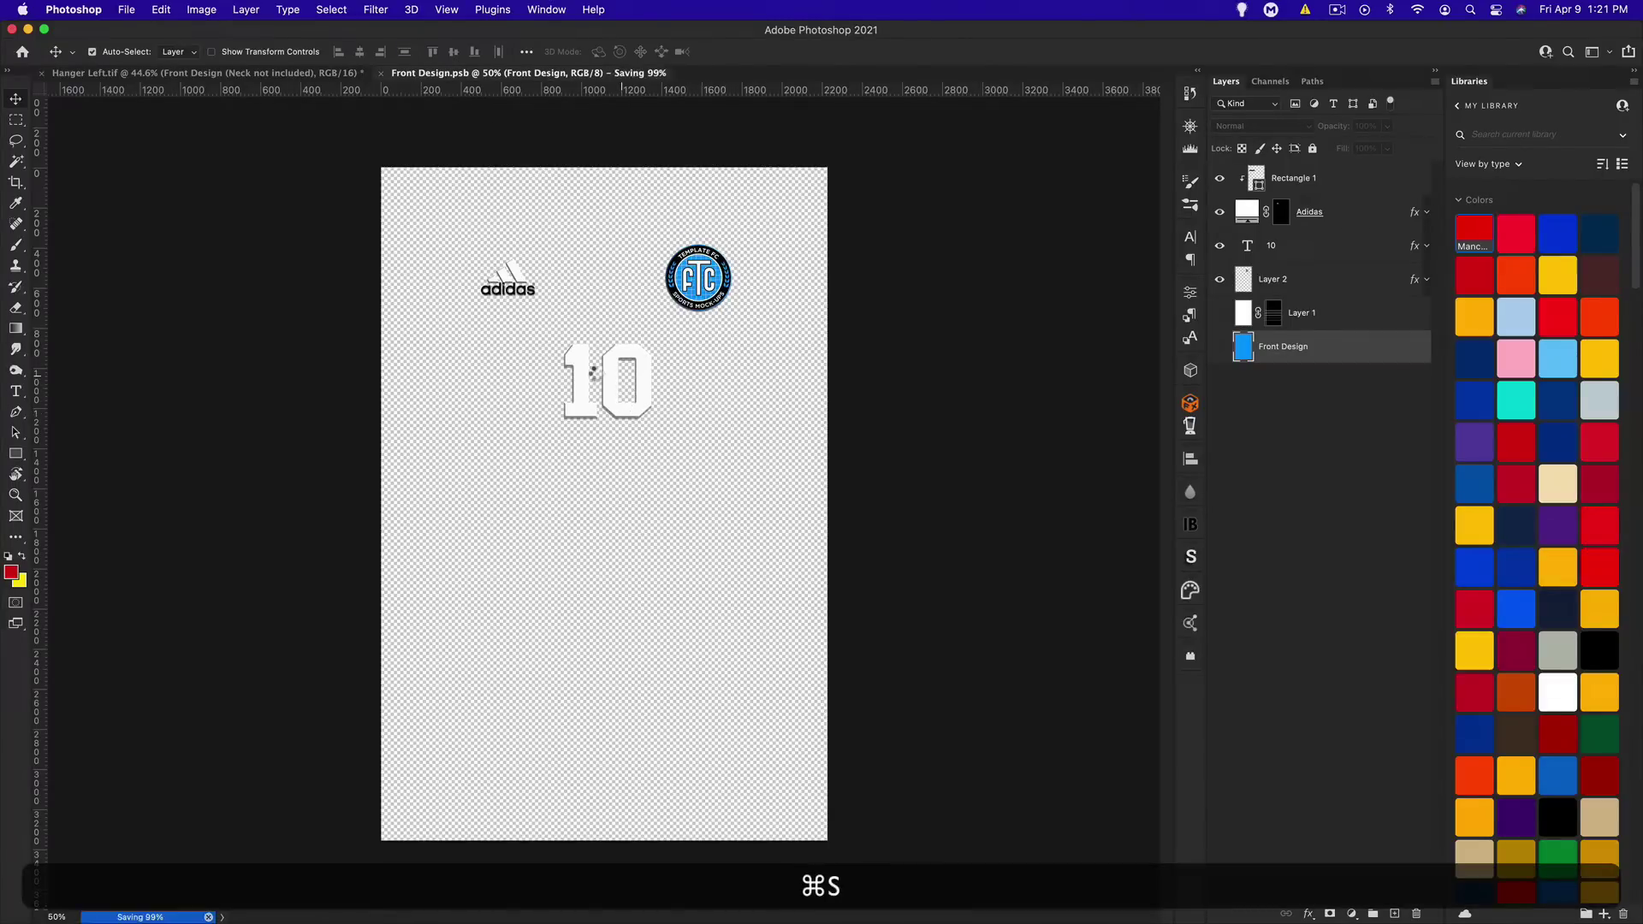
pyautogui.click(126, 9)
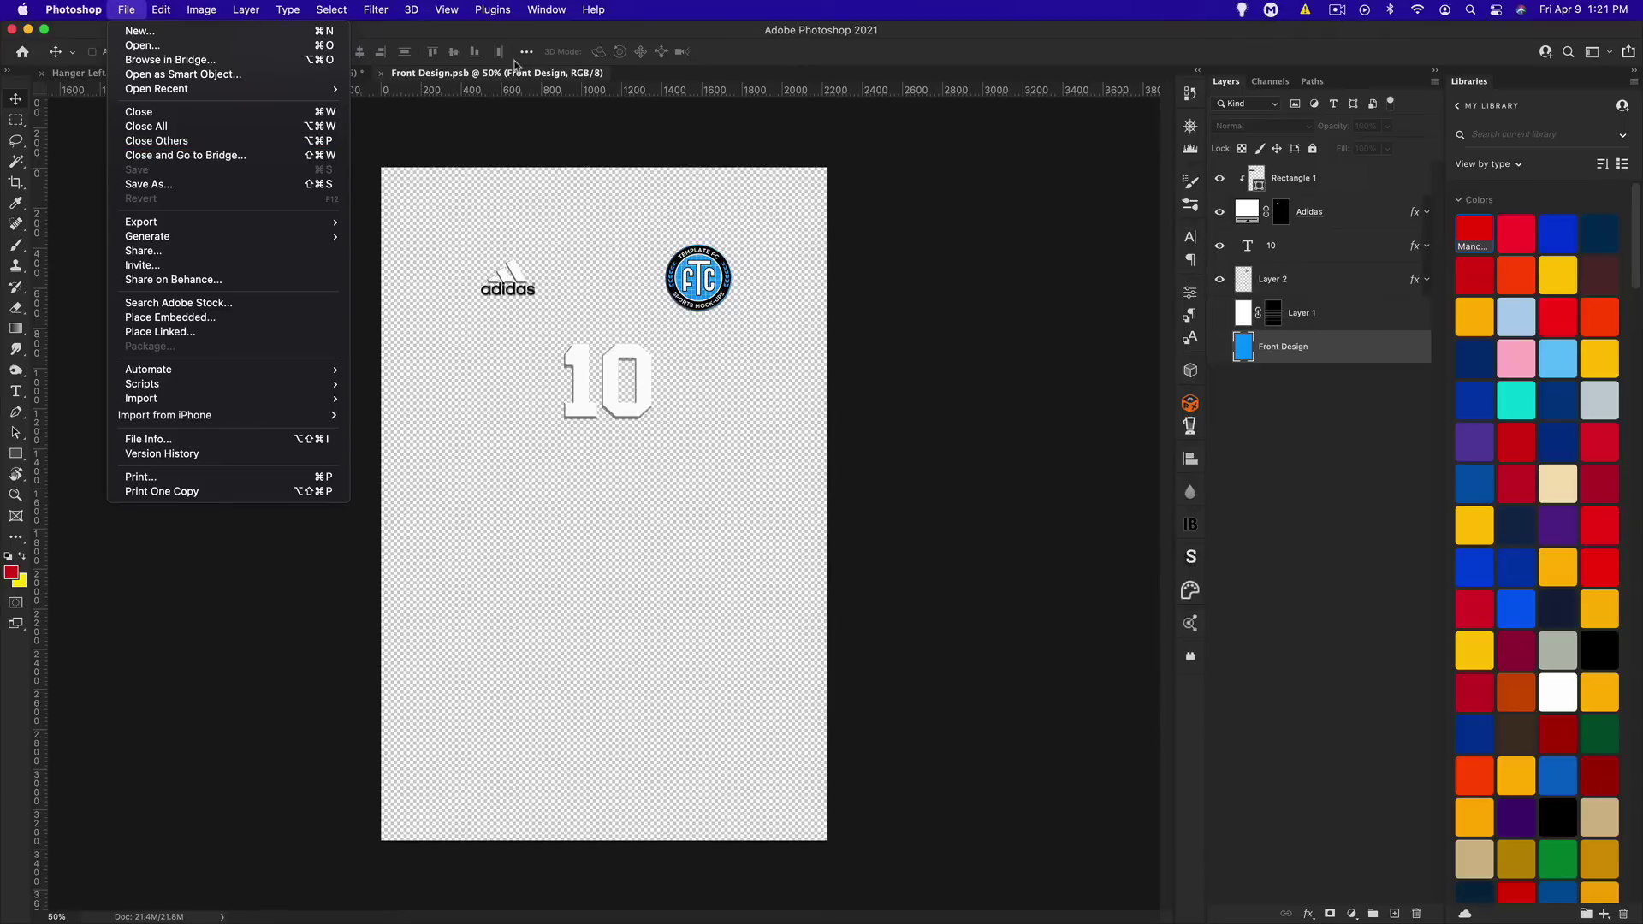
# Return to Hanger Left.tif, hide the part color layers above Base in the Colors group for comparison, and show them again
pyautogui.click(526, 39)
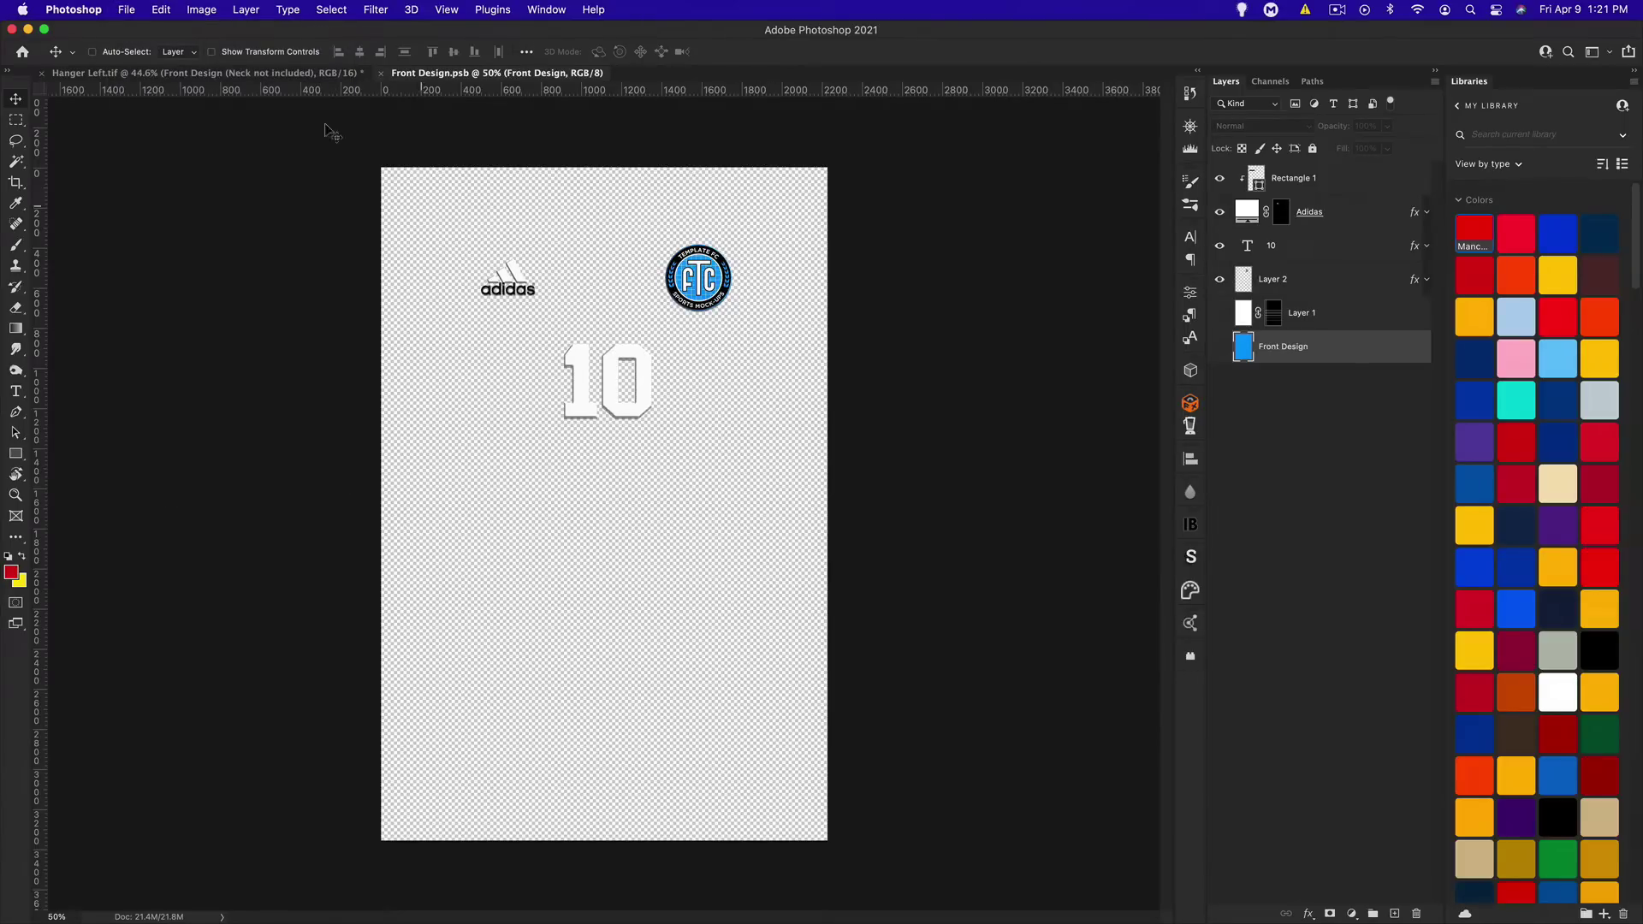
pyautogui.click(227, 75)
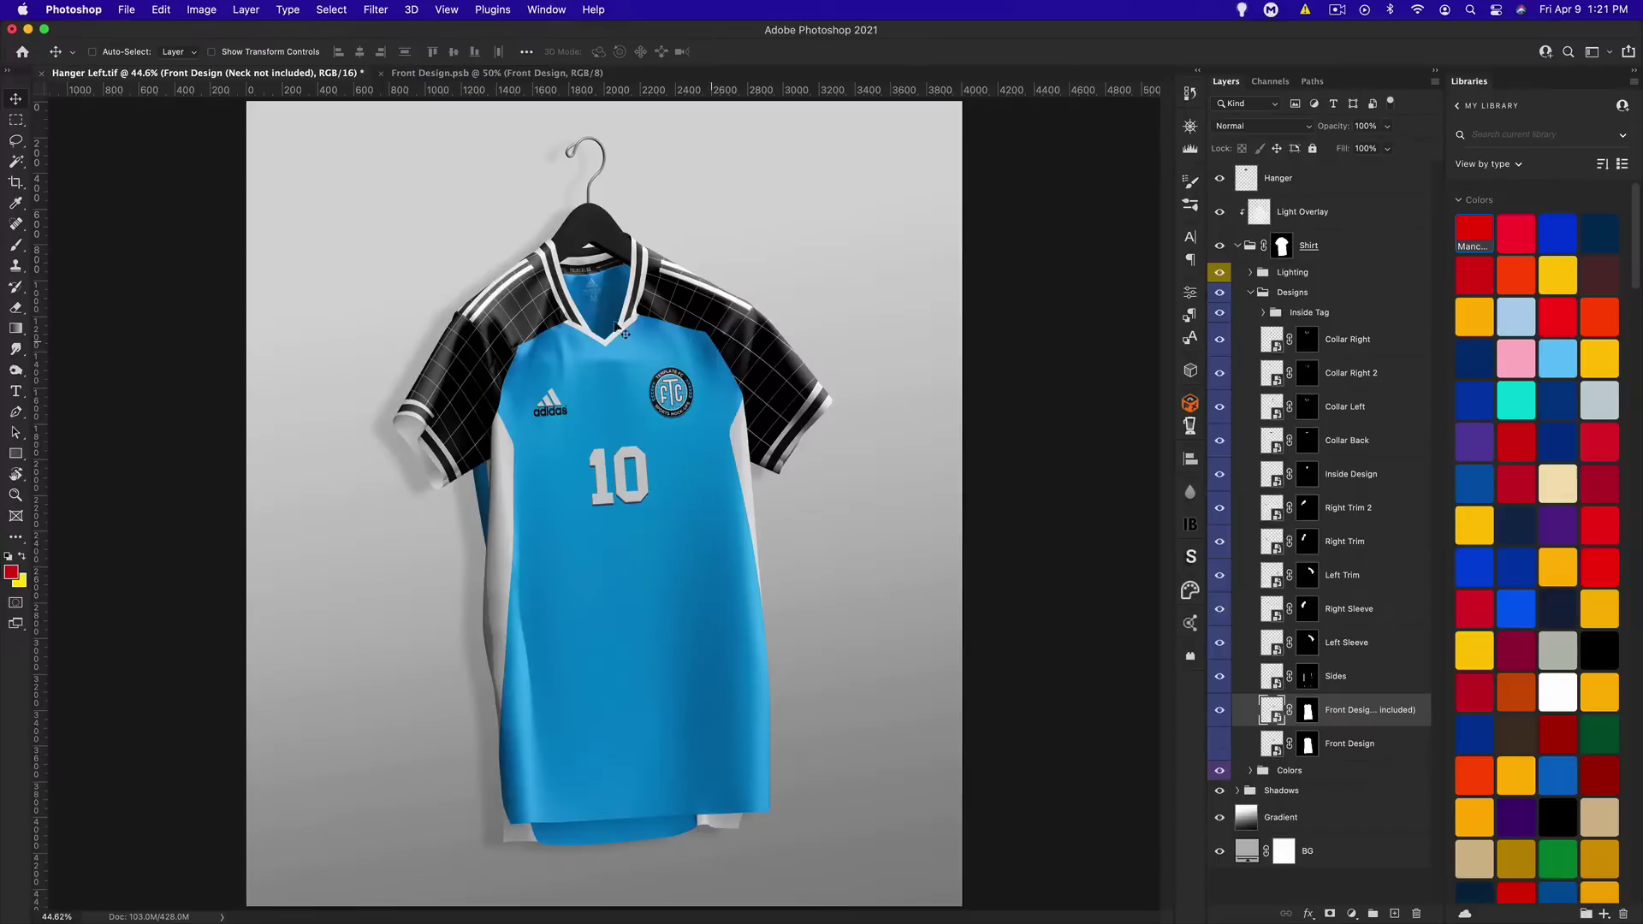
pyautogui.click(1252, 771)
pyautogui.scroll(-5, 1224, 727)
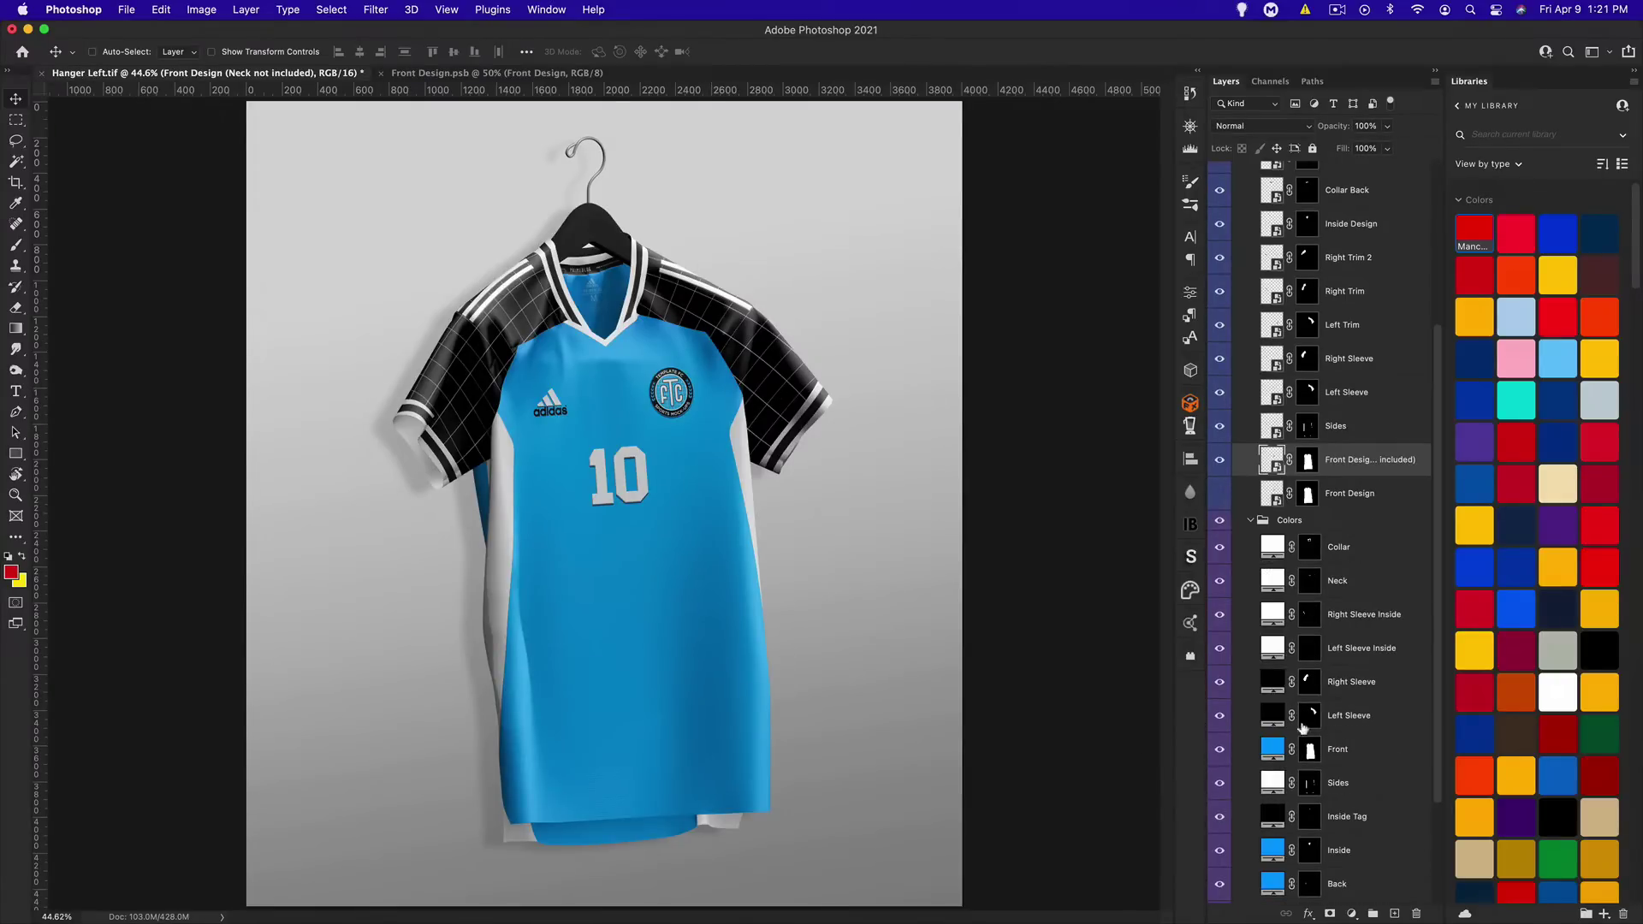
pyautogui.moveTo(1217, 719); pyautogui.dragTo(1225, 862)
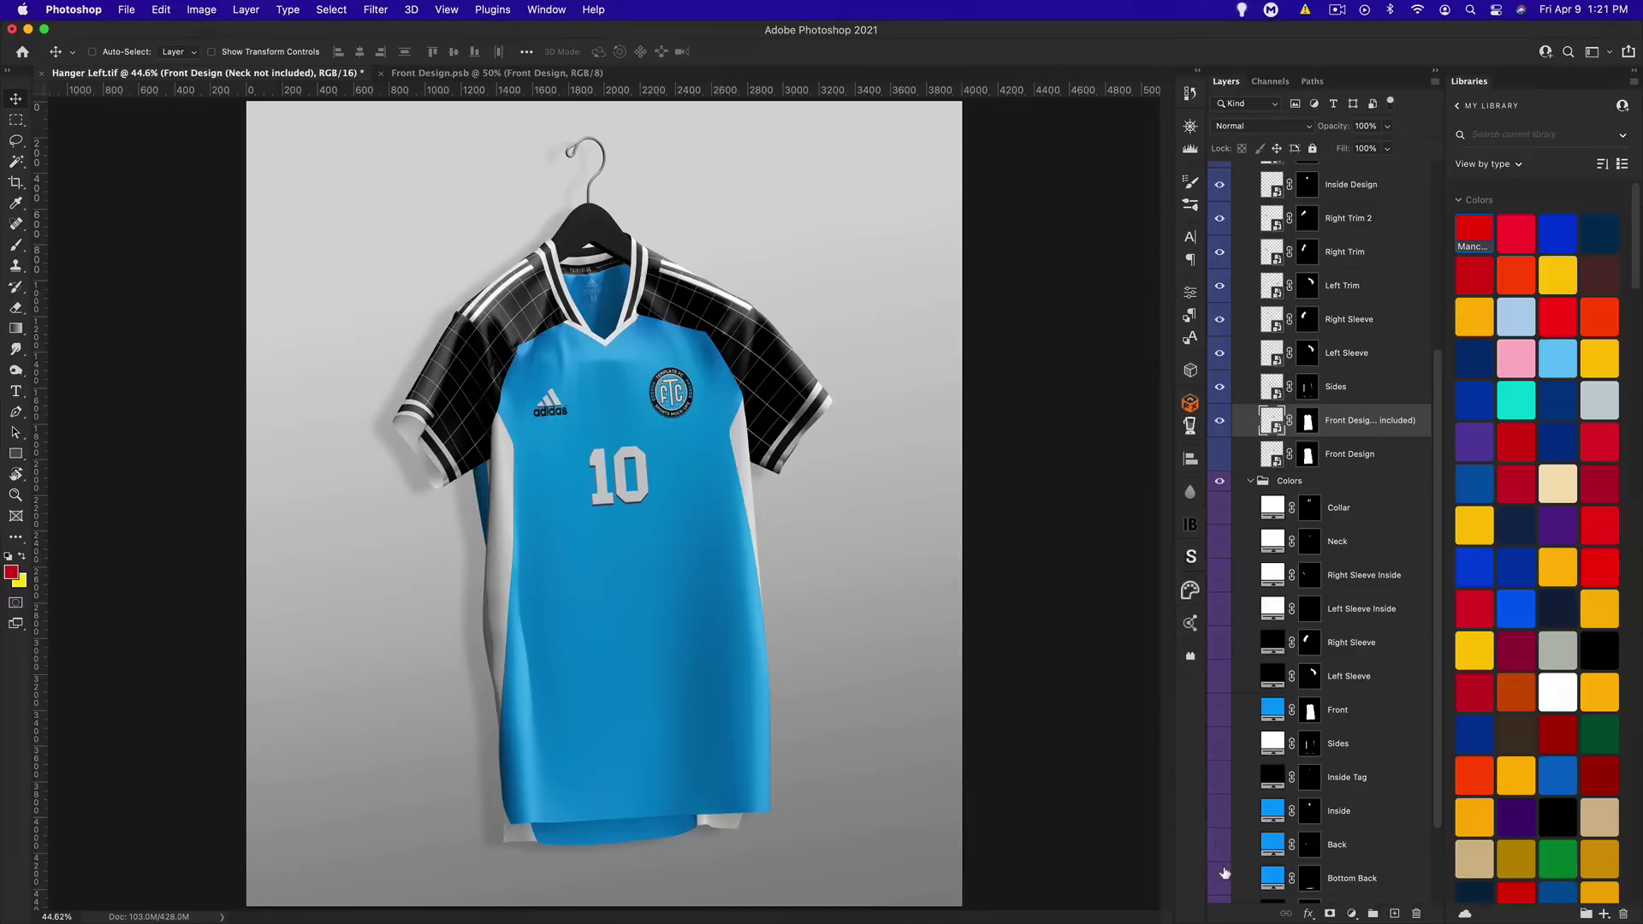
pyautogui.scroll(-1, 1284, 822)
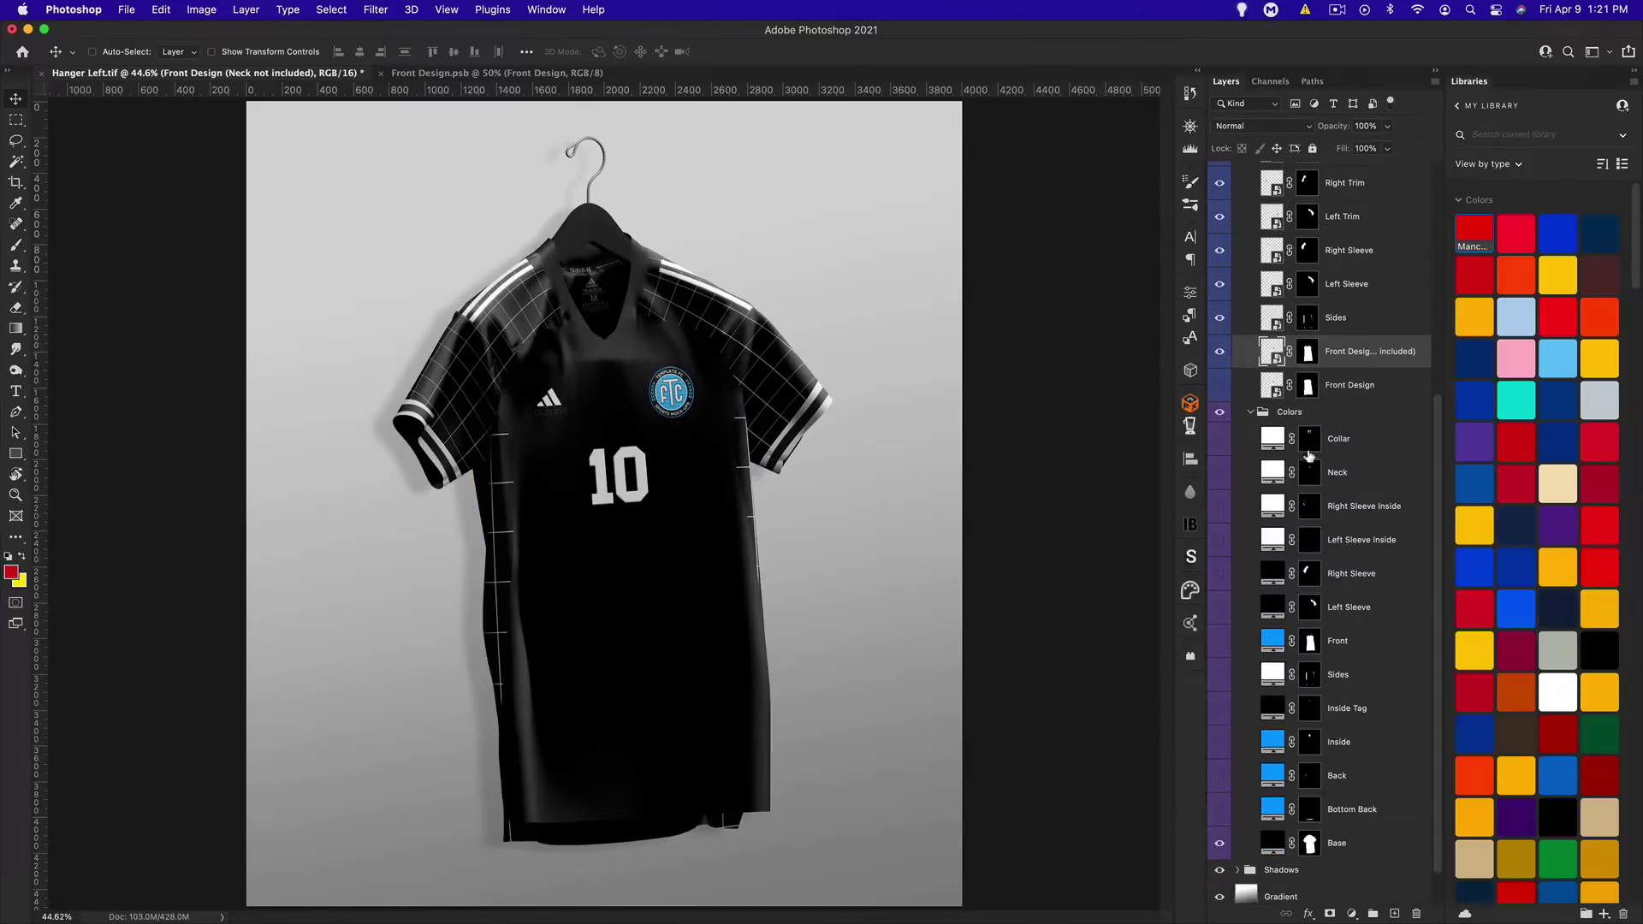
pyautogui.moveTo(1219, 438); pyautogui.dragTo(1219, 808)
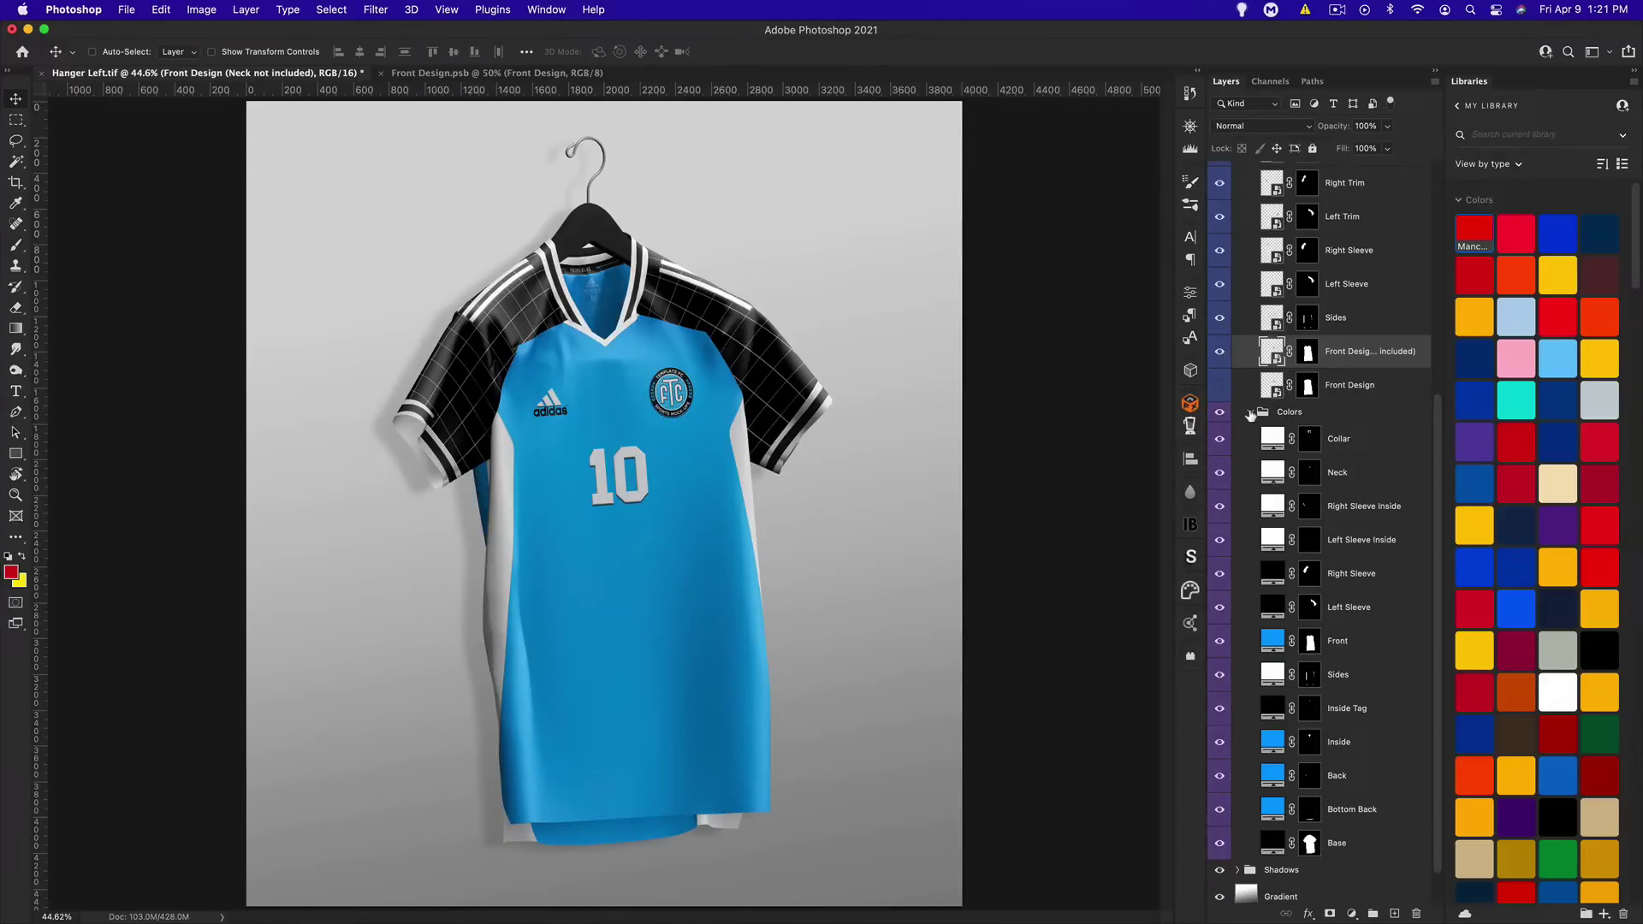
pyautogui.click(1250, 413)
# Check Front Design.psb, return to Hanger Left.tif, and expand the Inside Tag group within Designs
pyautogui.click(436, 74)
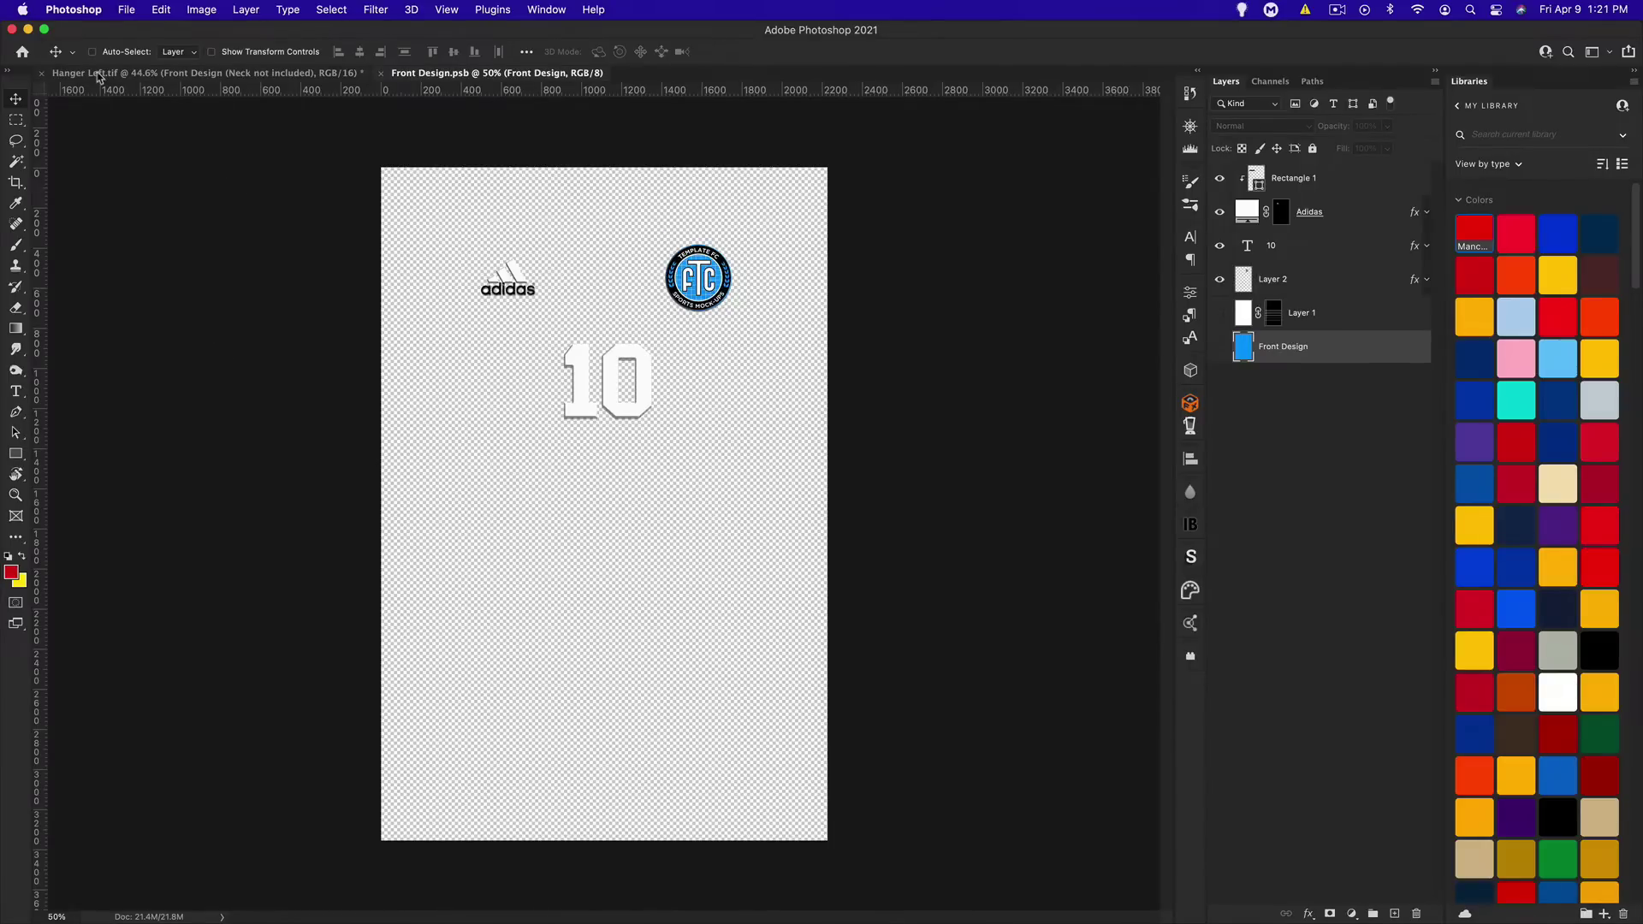
pyautogui.click(133, 73)
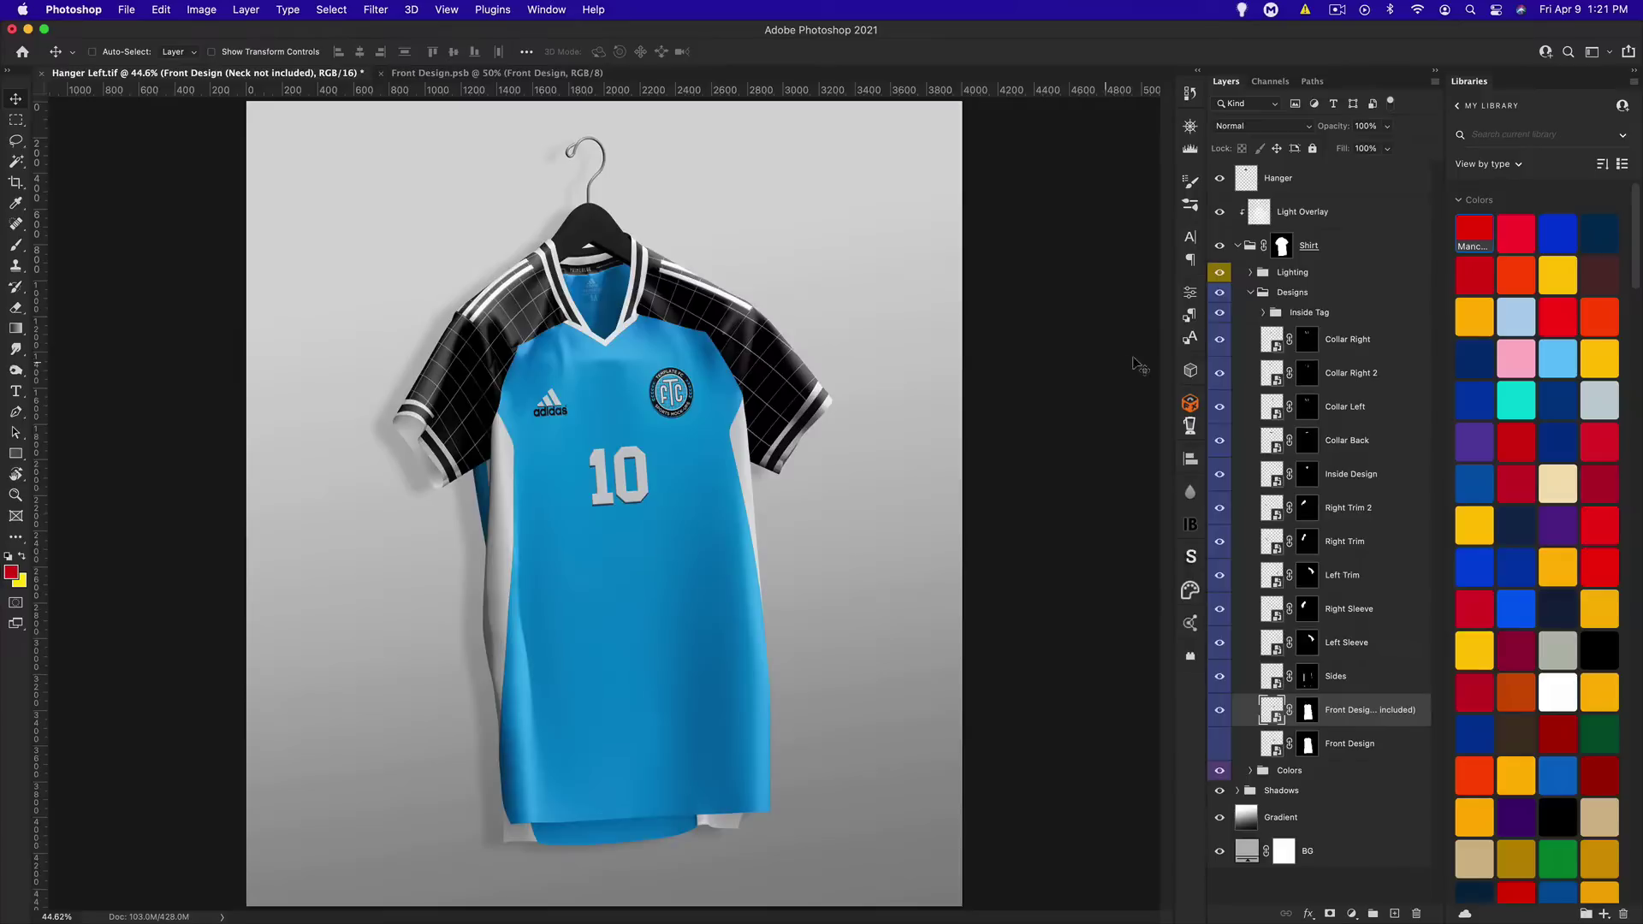
pyautogui.click(1265, 313)
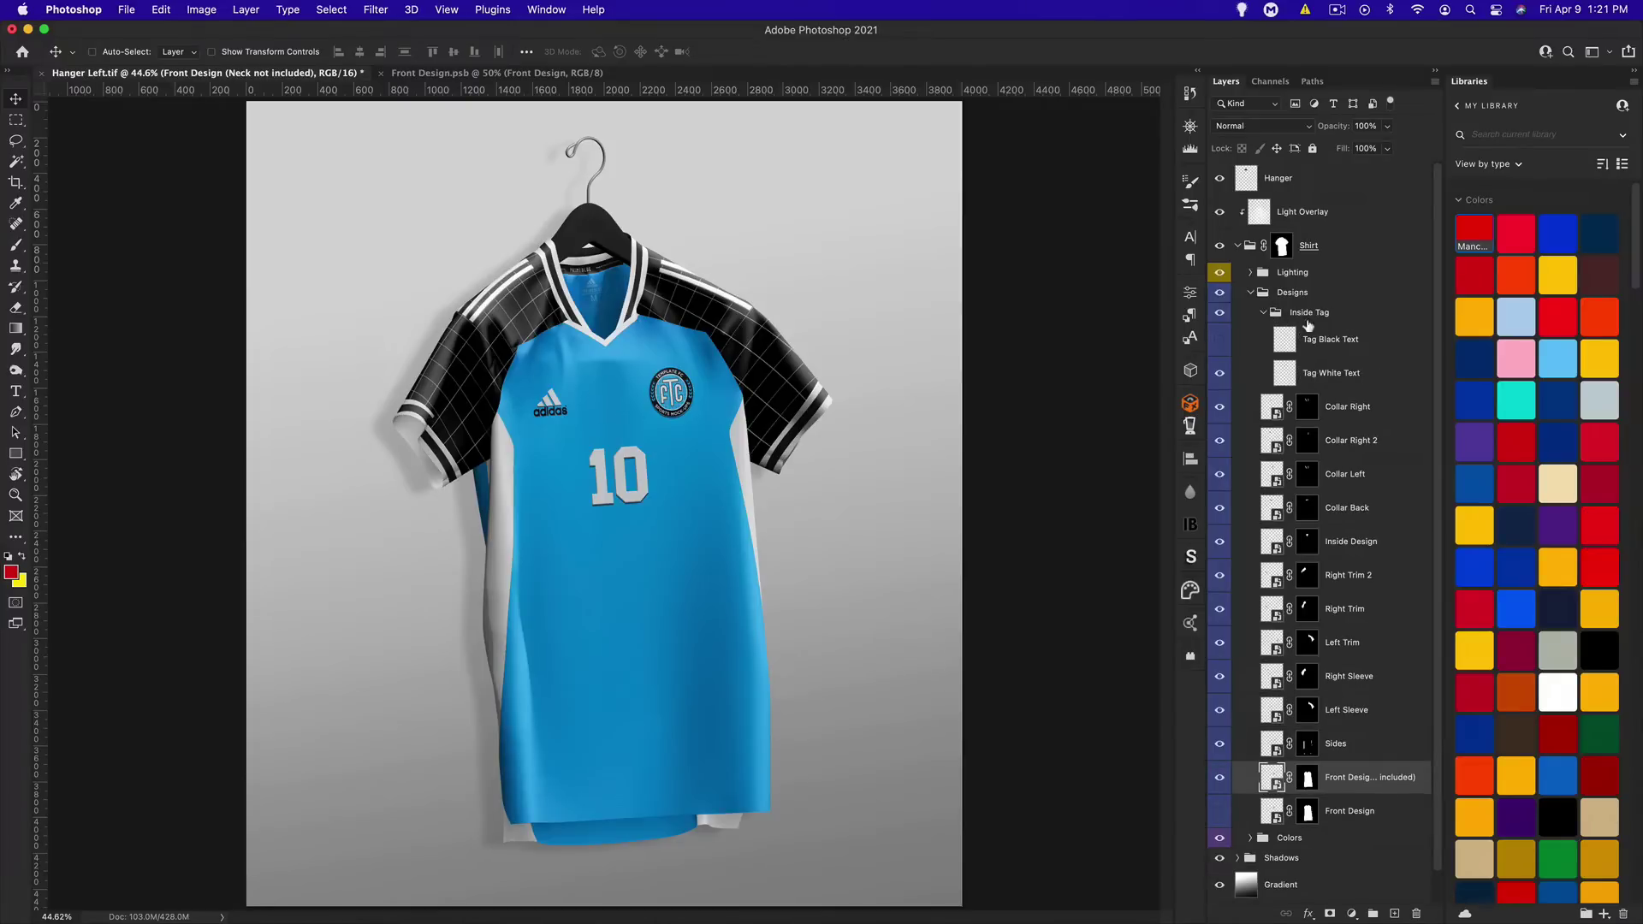
# Compare the Tag Black Text and Tag White Text layers on the inner collar, ending on the white text, and collapse the Designs group
pyautogui.press('super+equal')
pyautogui.press('super+equal')
pyautogui.press('super+equal')
pyautogui.press('super+equal')
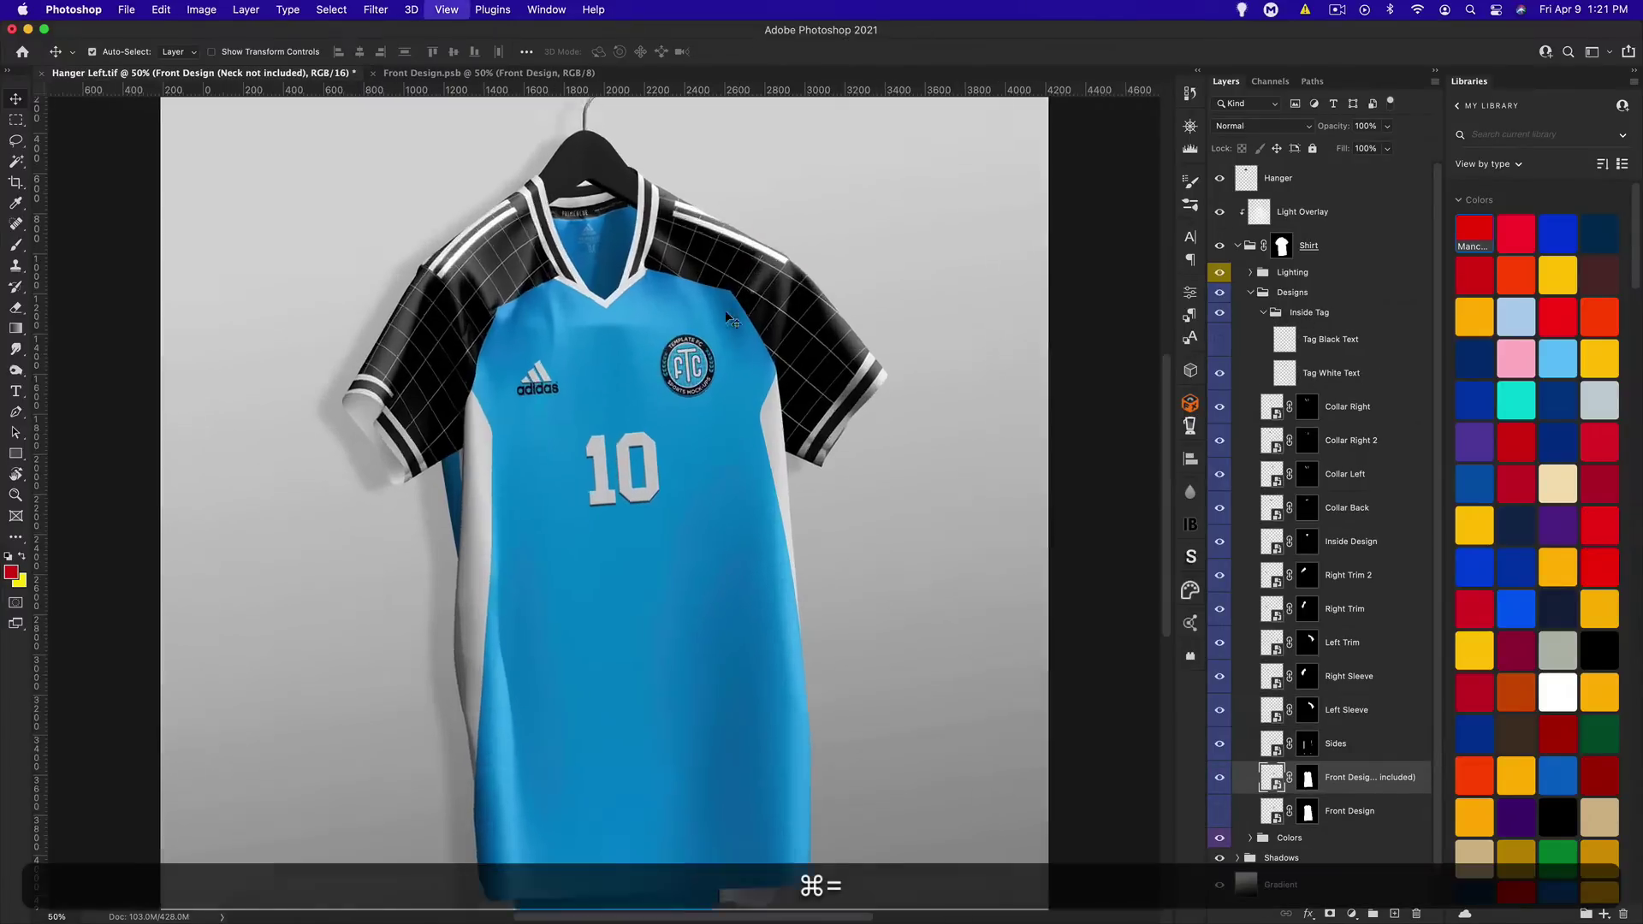
pyautogui.scroll(10, 720, 307)
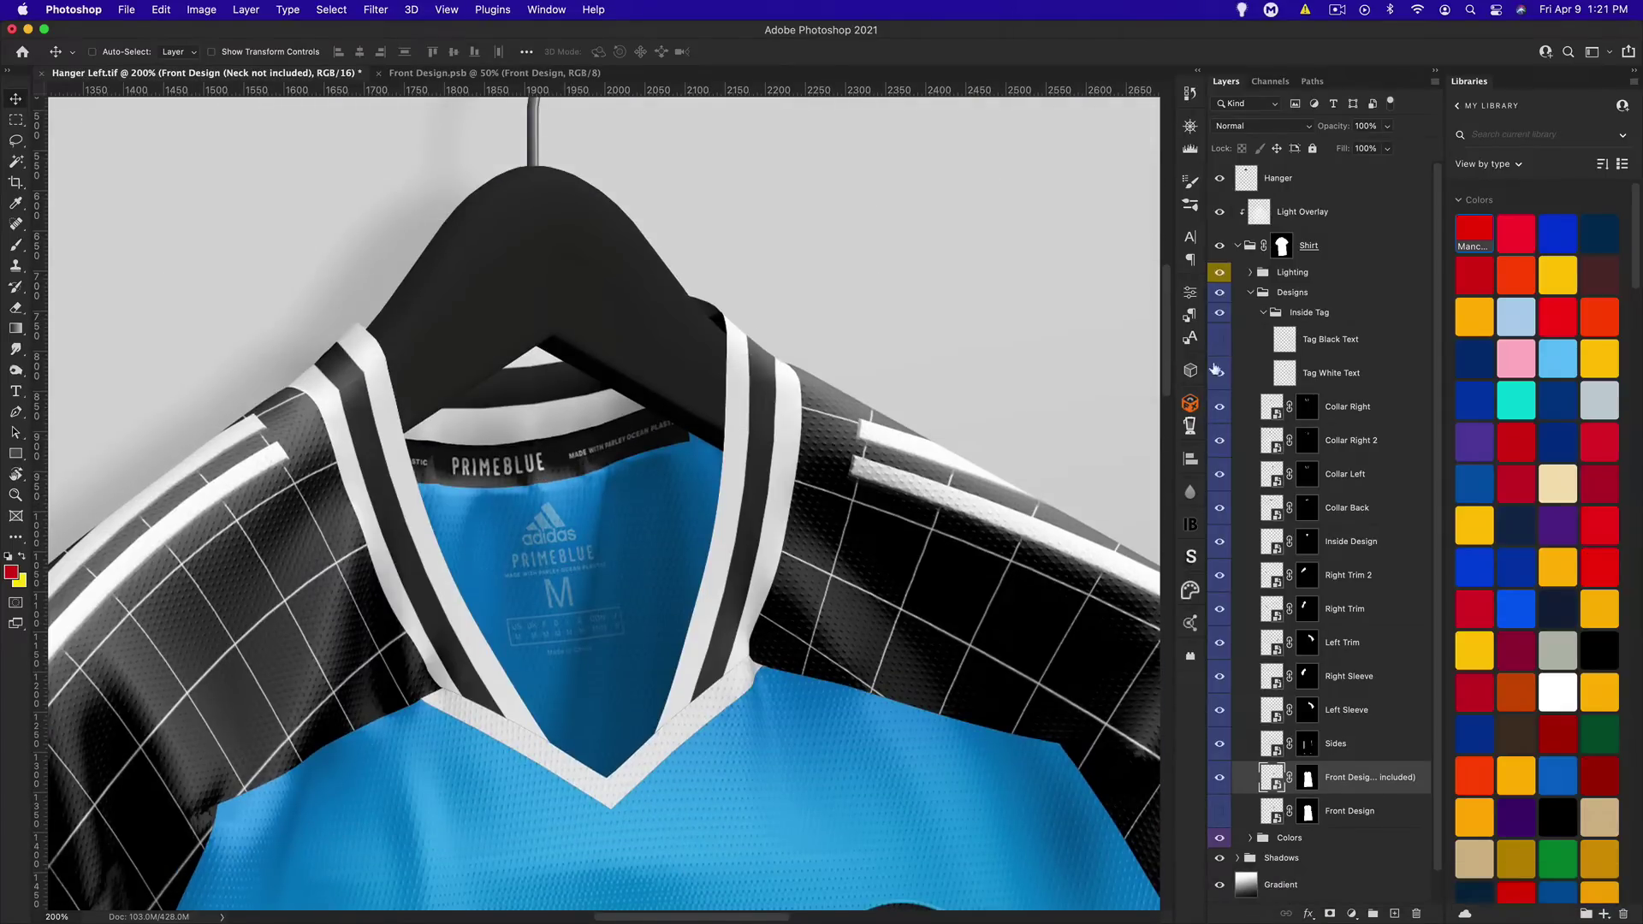
pyautogui.click(1218, 345)
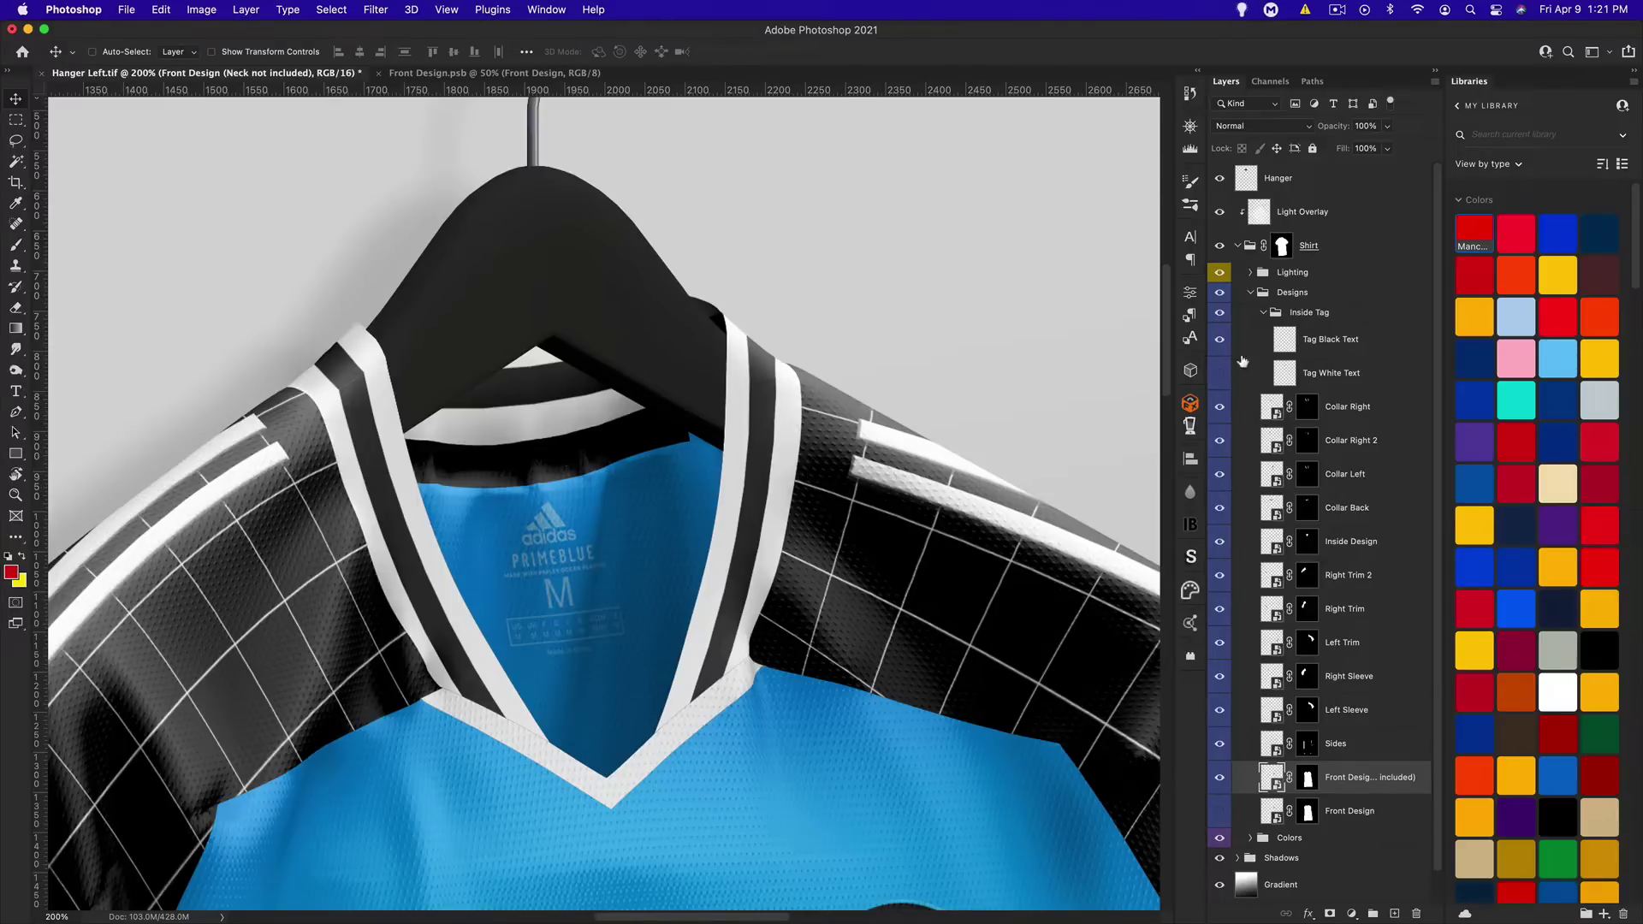
pyautogui.click(1219, 342)
pyautogui.click(1220, 373)
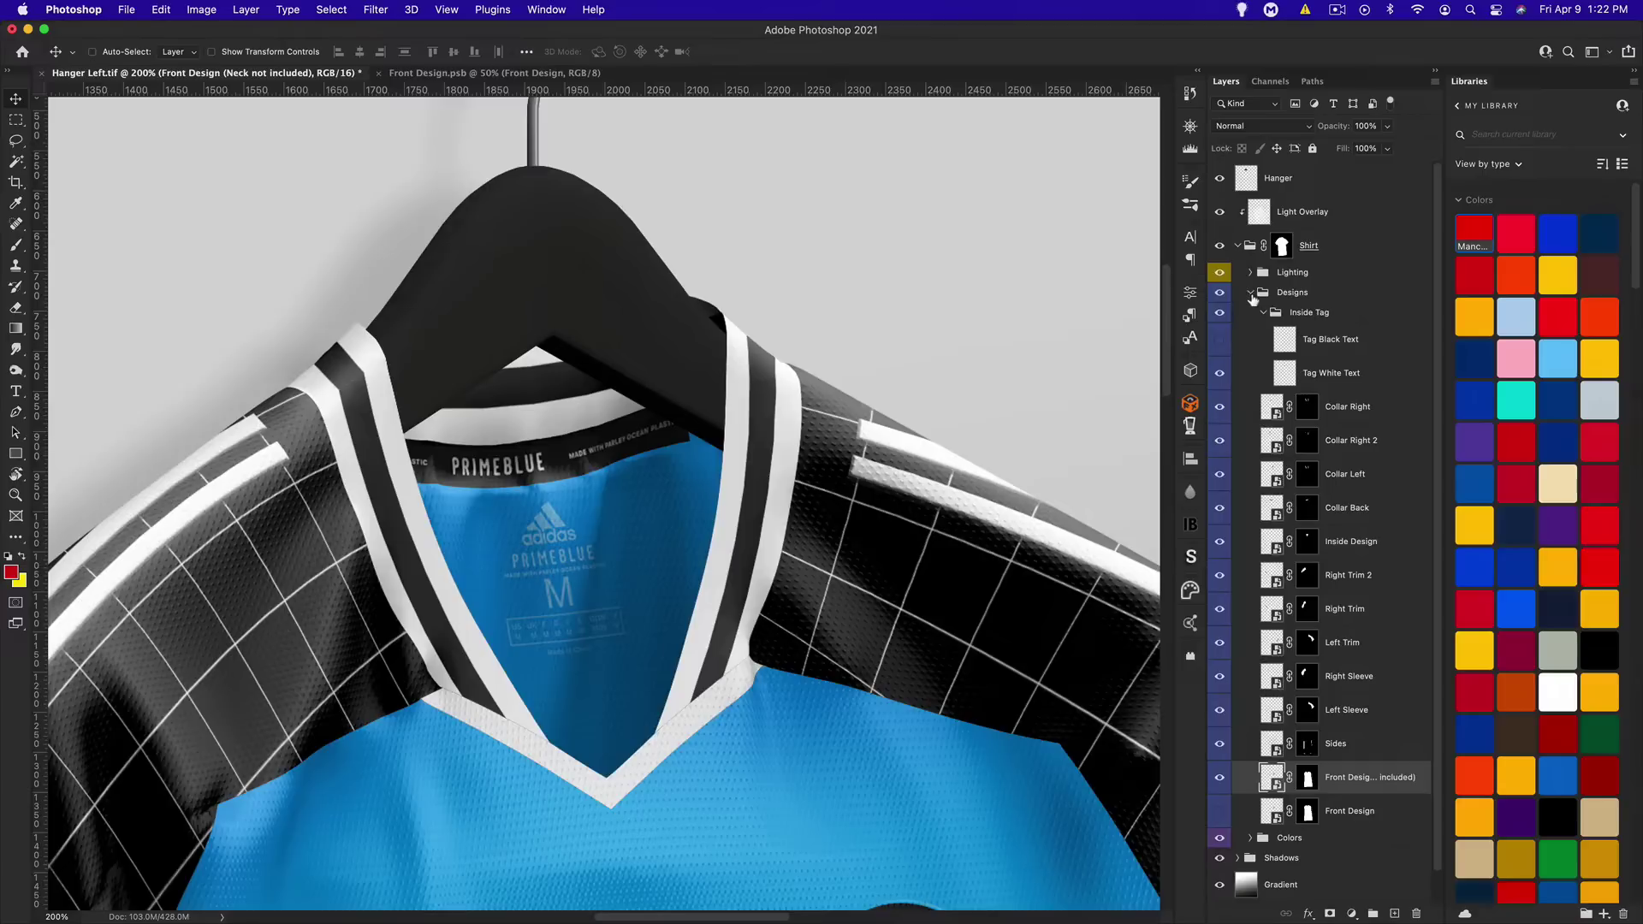
pyautogui.click(1251, 292)
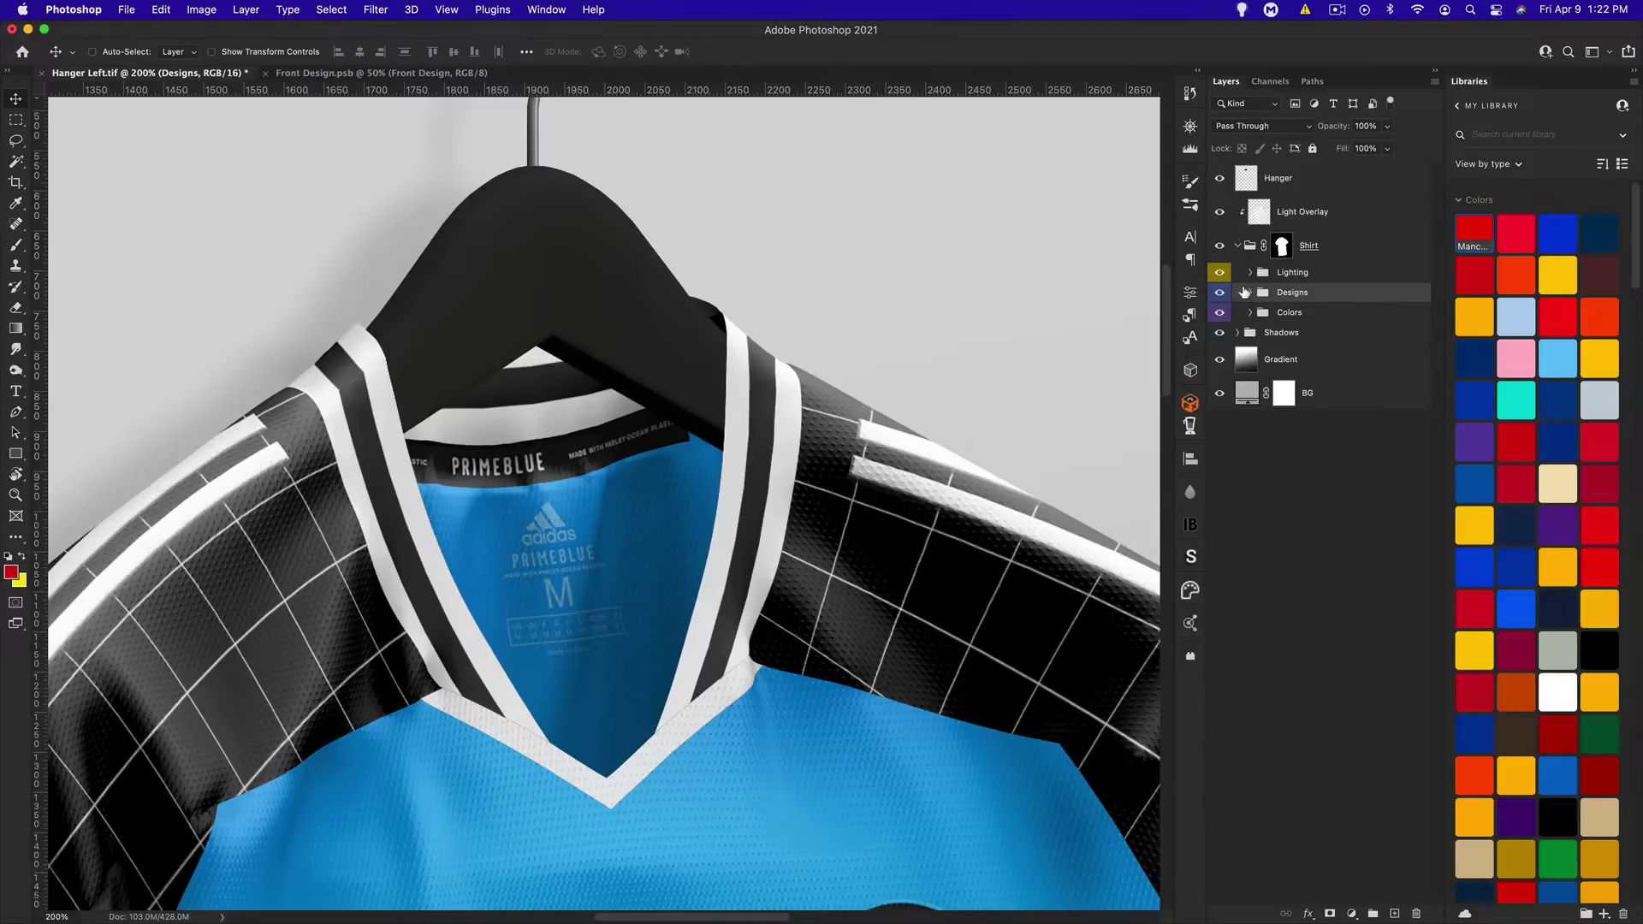
# Expand the Lighting group and compare the whole shirt with the group hidden and shown, leaving it visible
pyautogui.click(1252, 273)
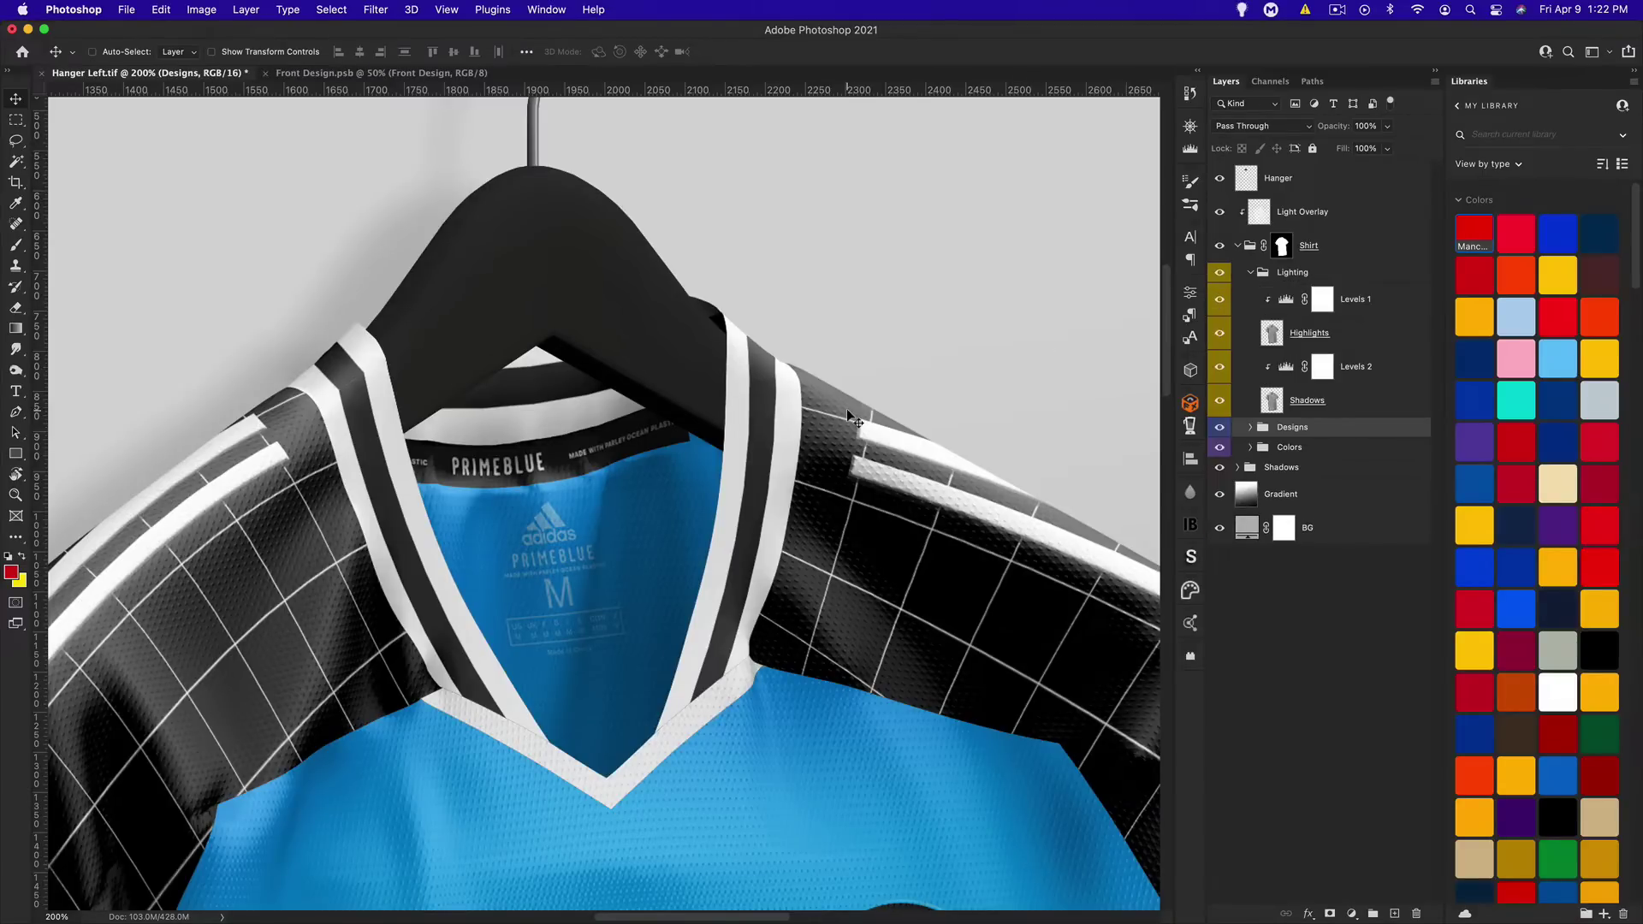
pyautogui.press('super+minus')
pyautogui.press('super+minus')
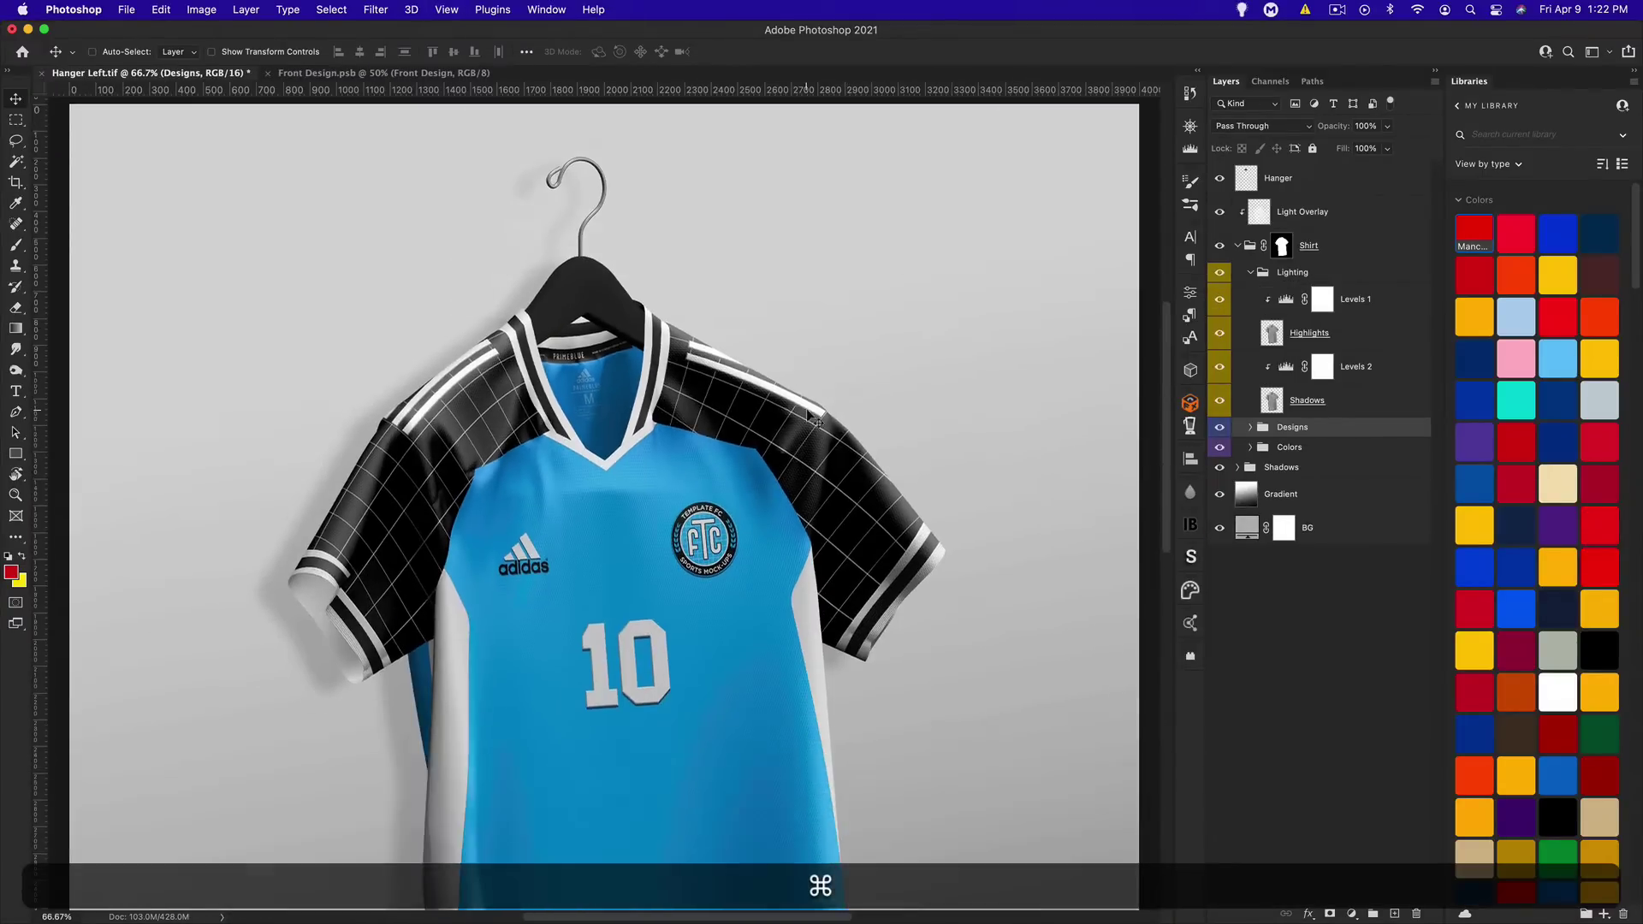
pyautogui.scroll(-2, 954, 366)
pyautogui.click(1221, 272)
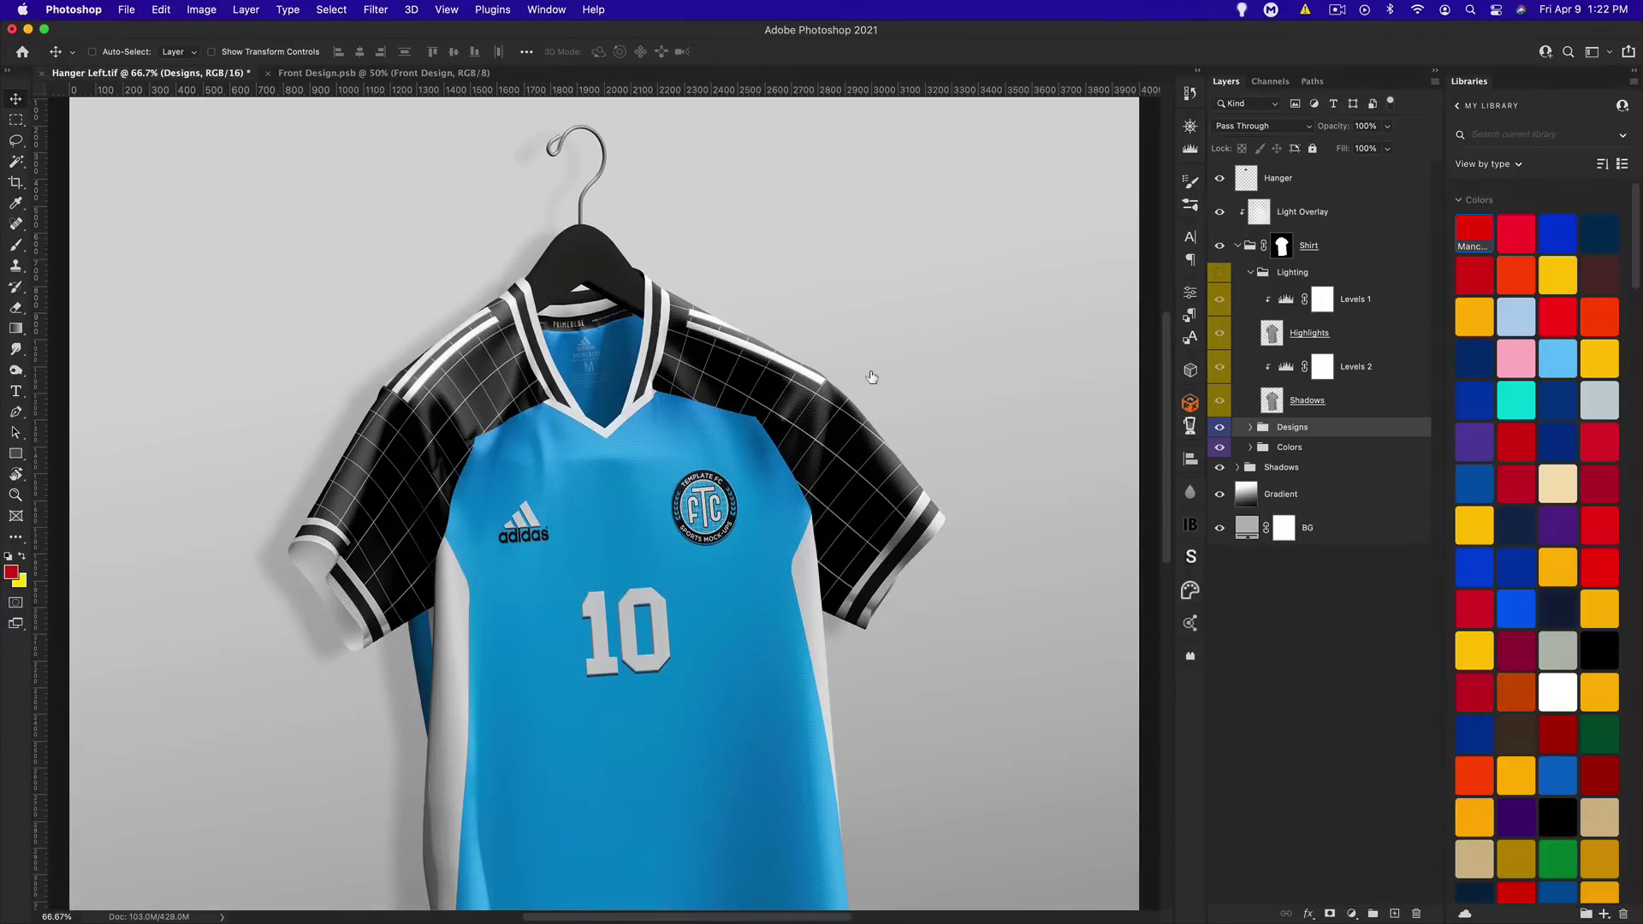
pyautogui.scroll(-5, 693, 578)
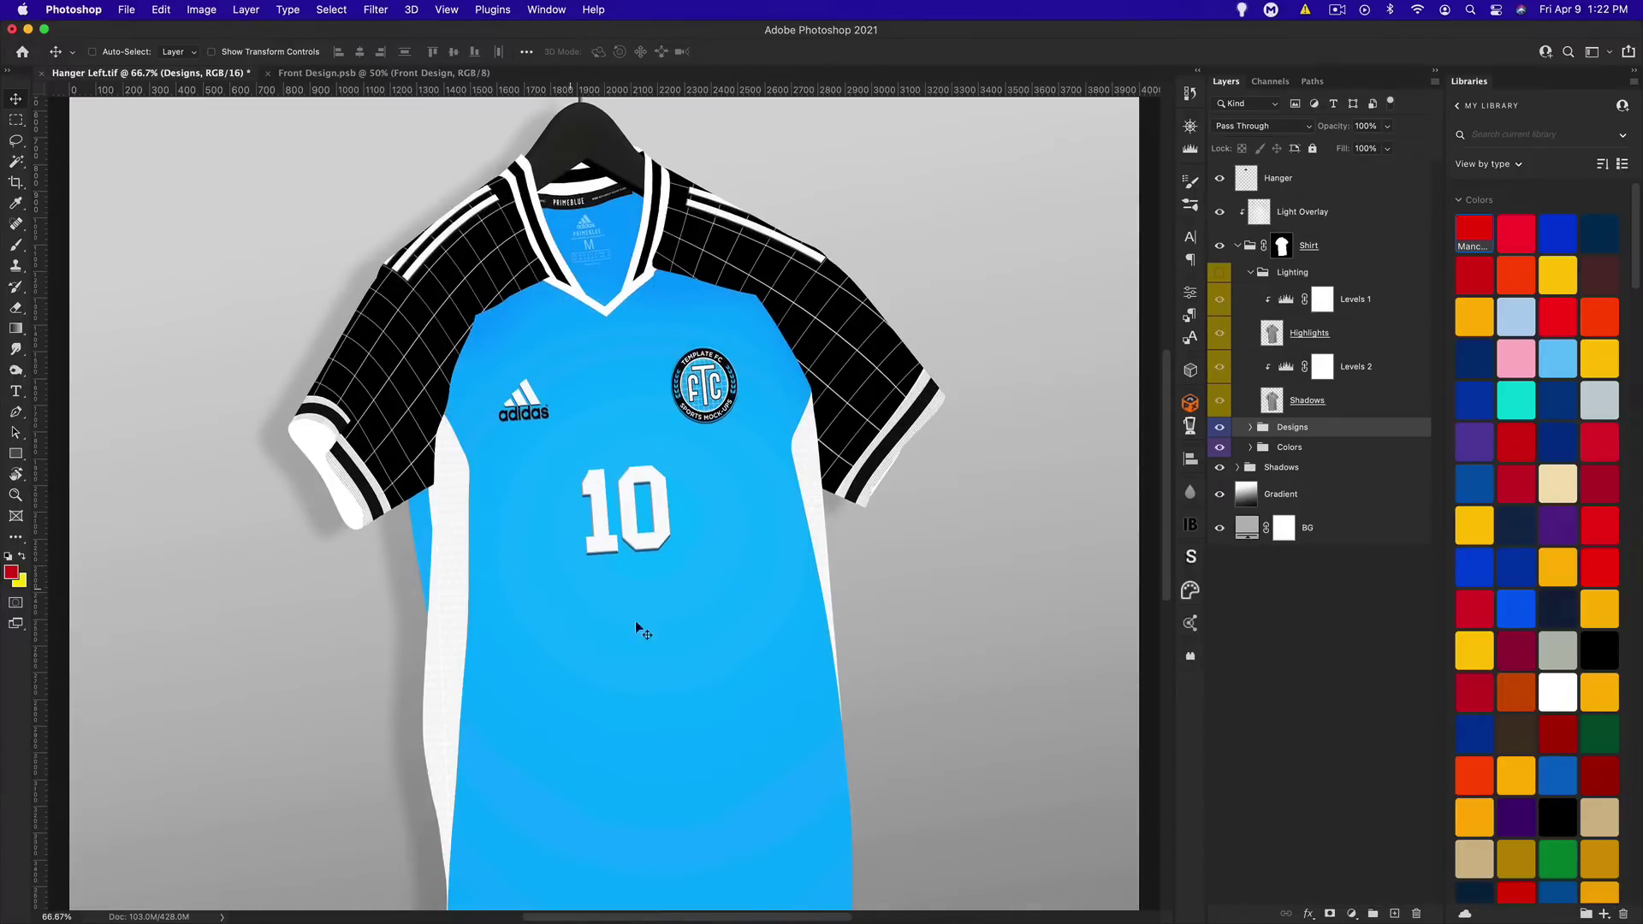
pyautogui.scroll(3, 646, 534)
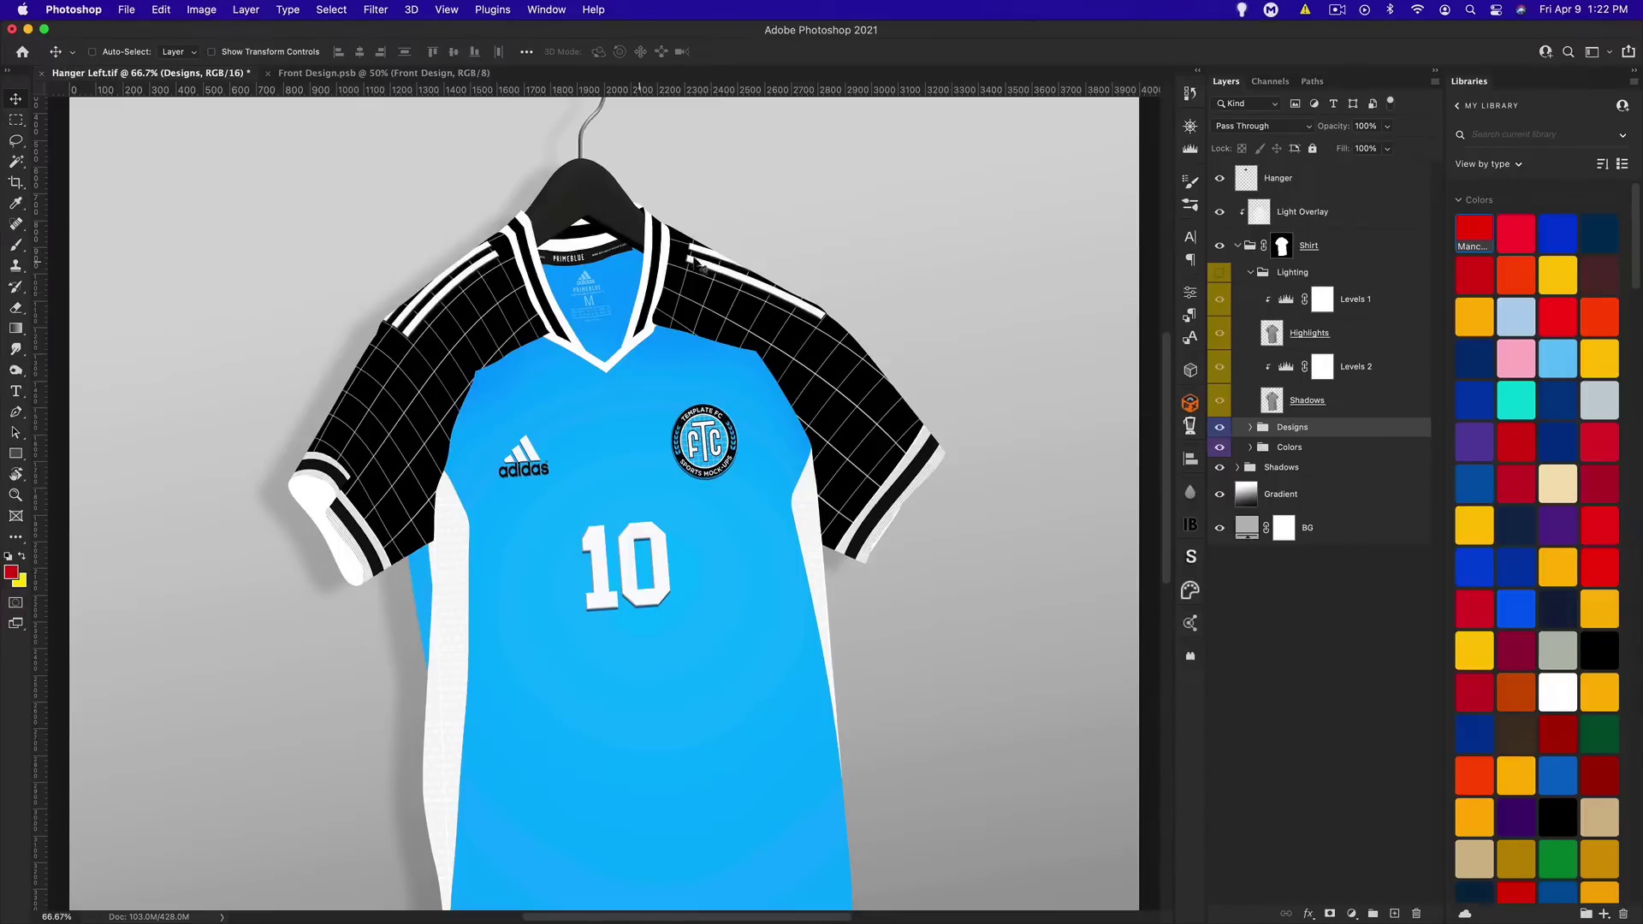
pyautogui.click(1219, 272)
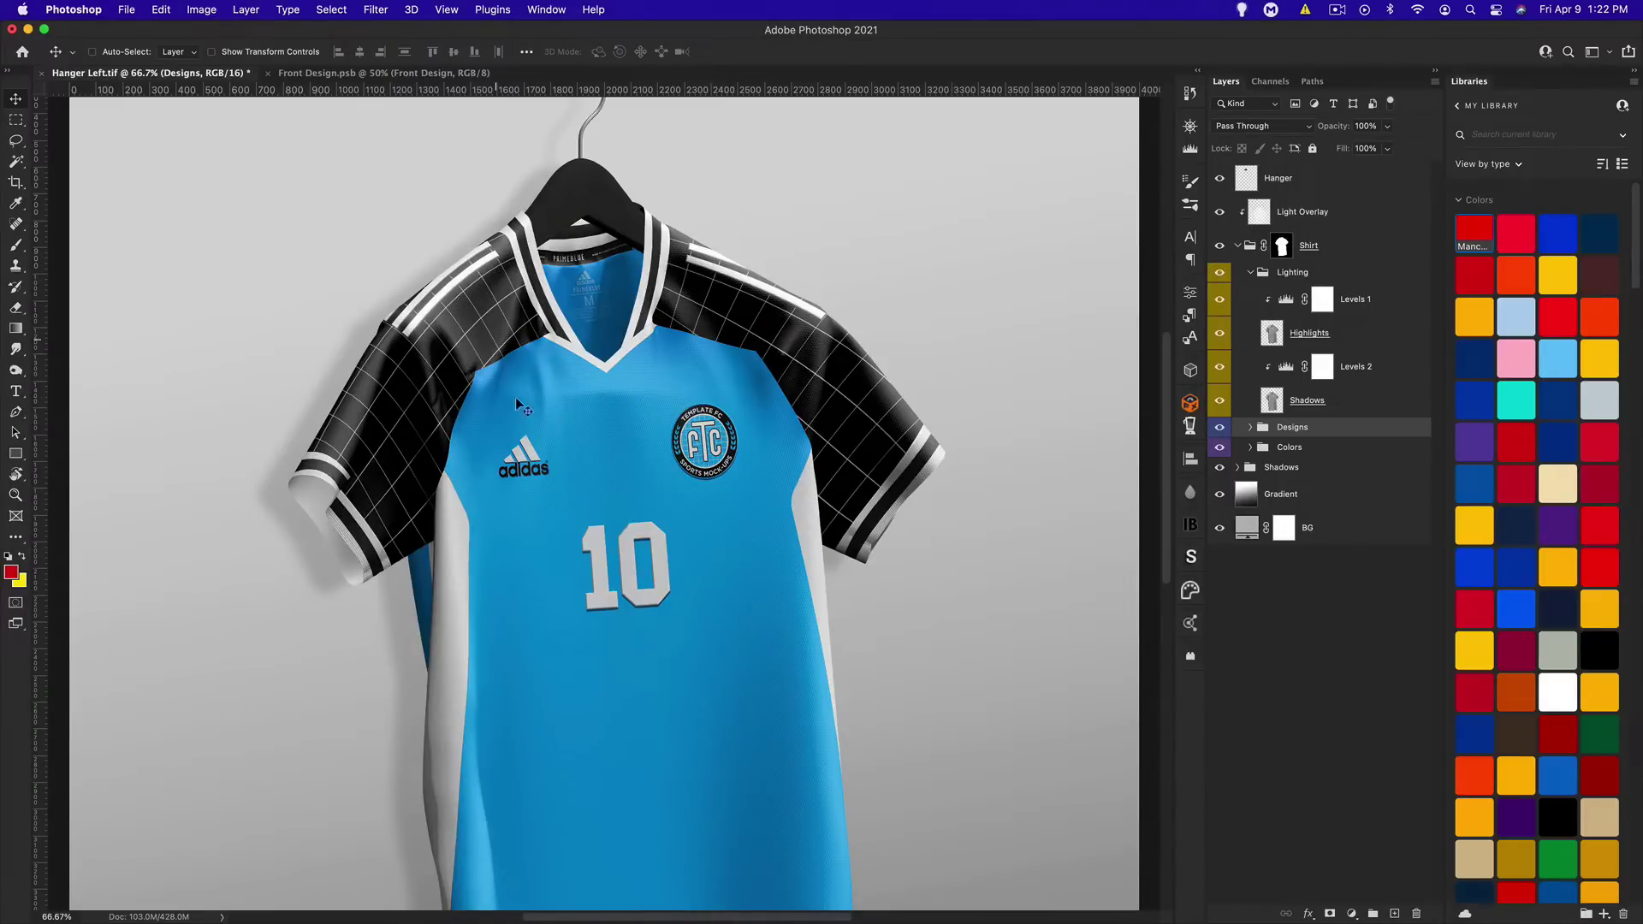
# Examine the effect and properties of the Levels 1 adjustment over Highlights, keep it visible, and collapse the Lighting group
pyautogui.scroll(-3, 679, 456)
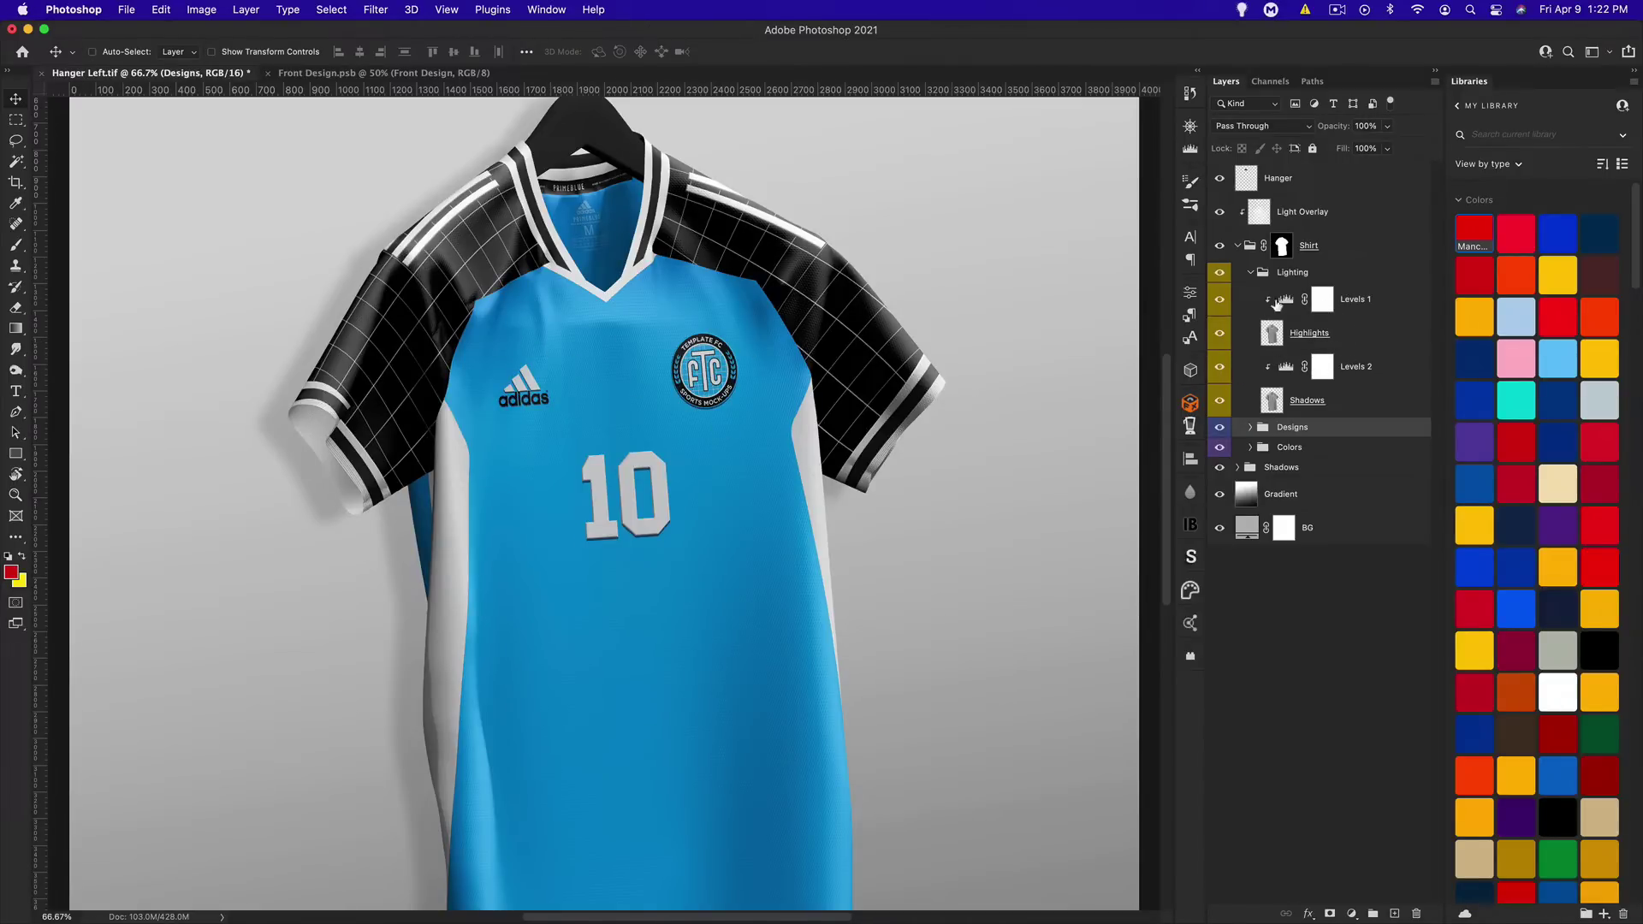
pyautogui.click(1222, 298)
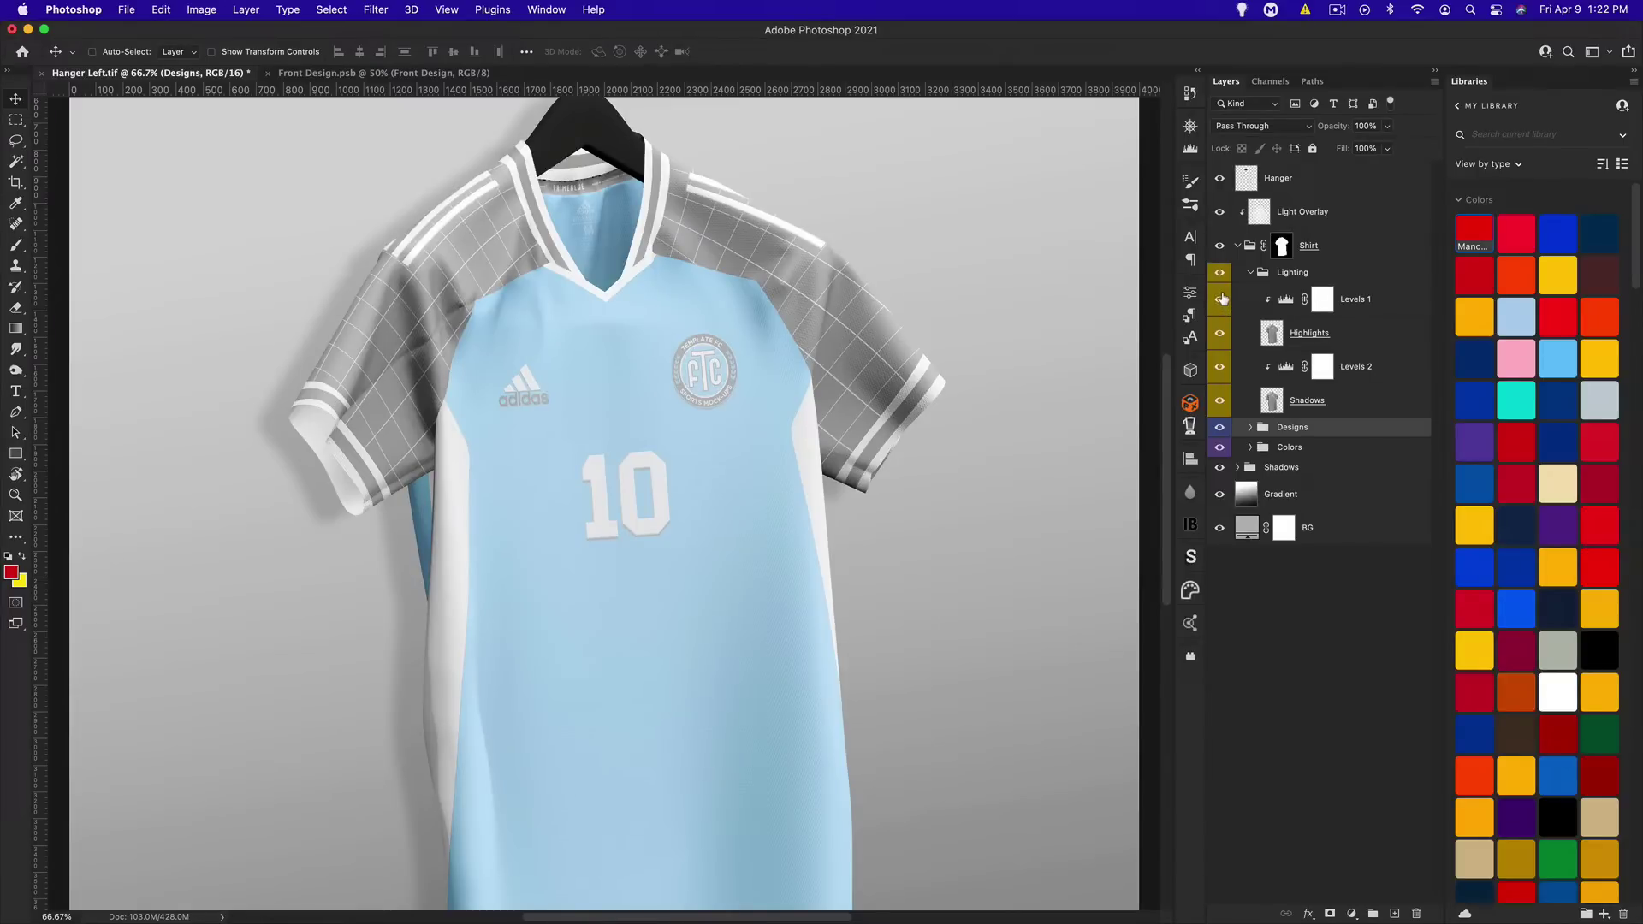
pyautogui.doubleClick(1286, 299)
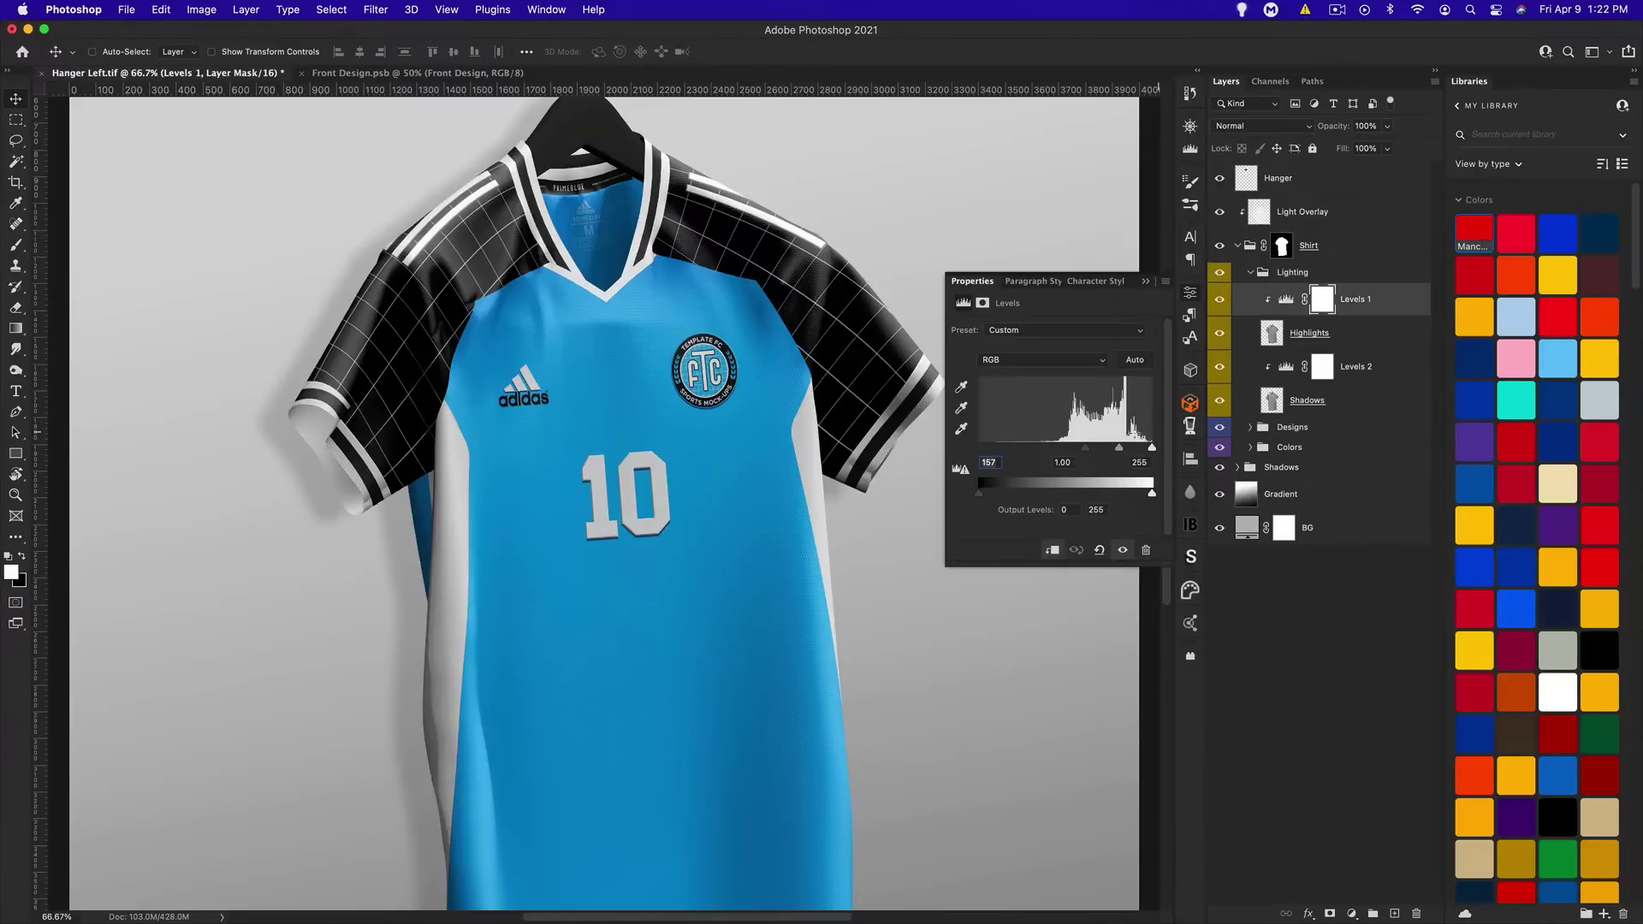
pyautogui.click(1146, 285)
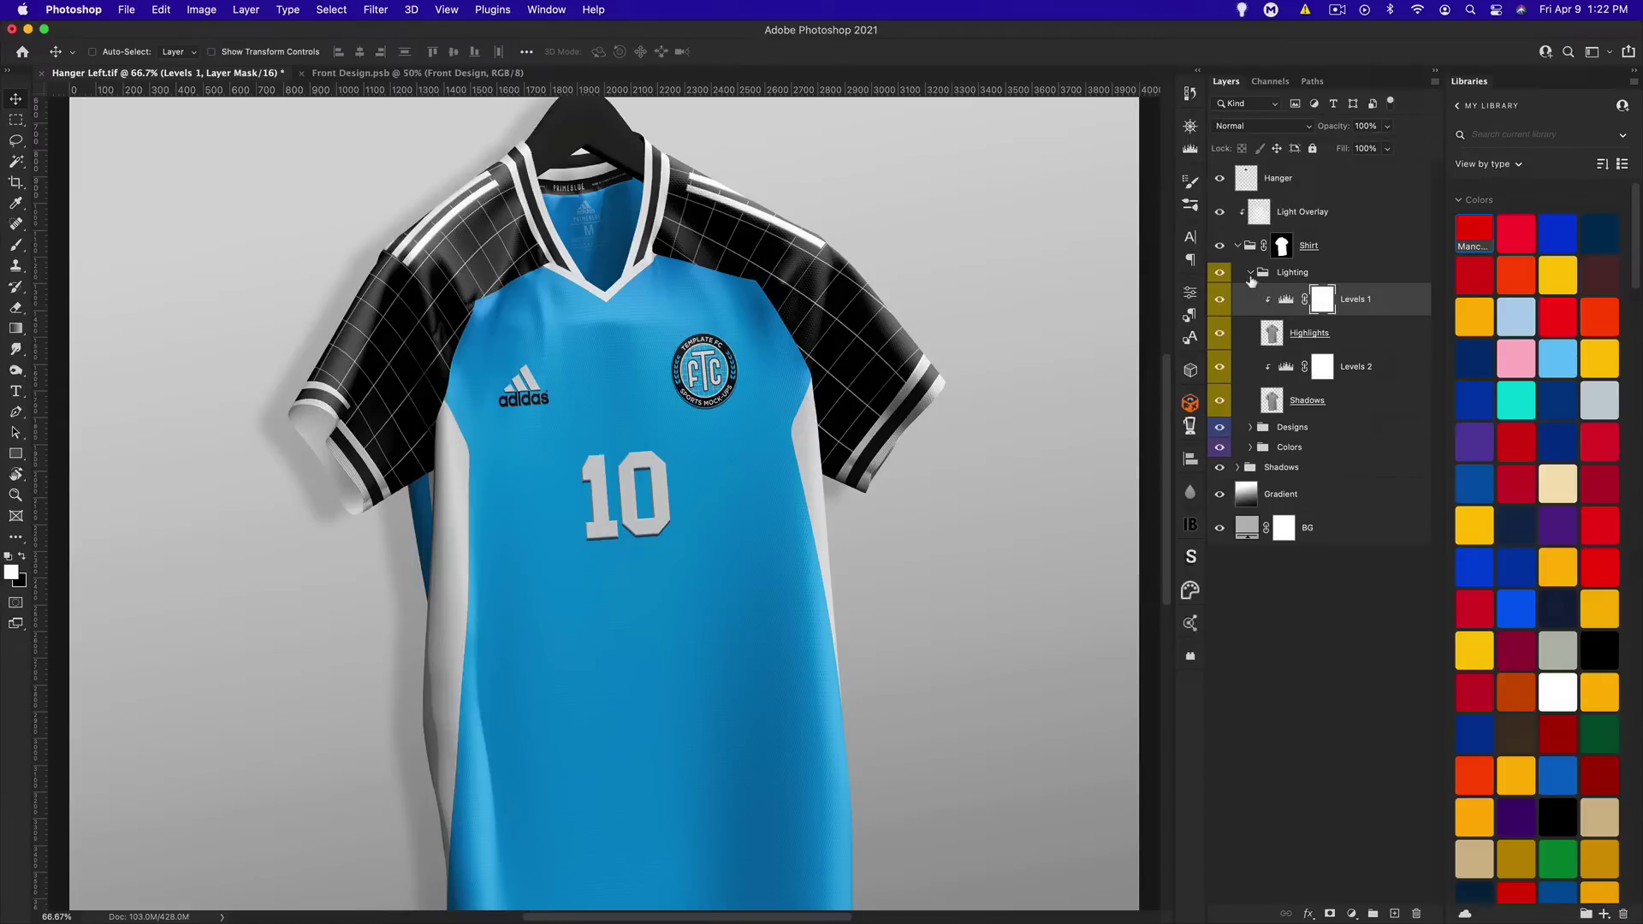
pyautogui.click(1250, 273)
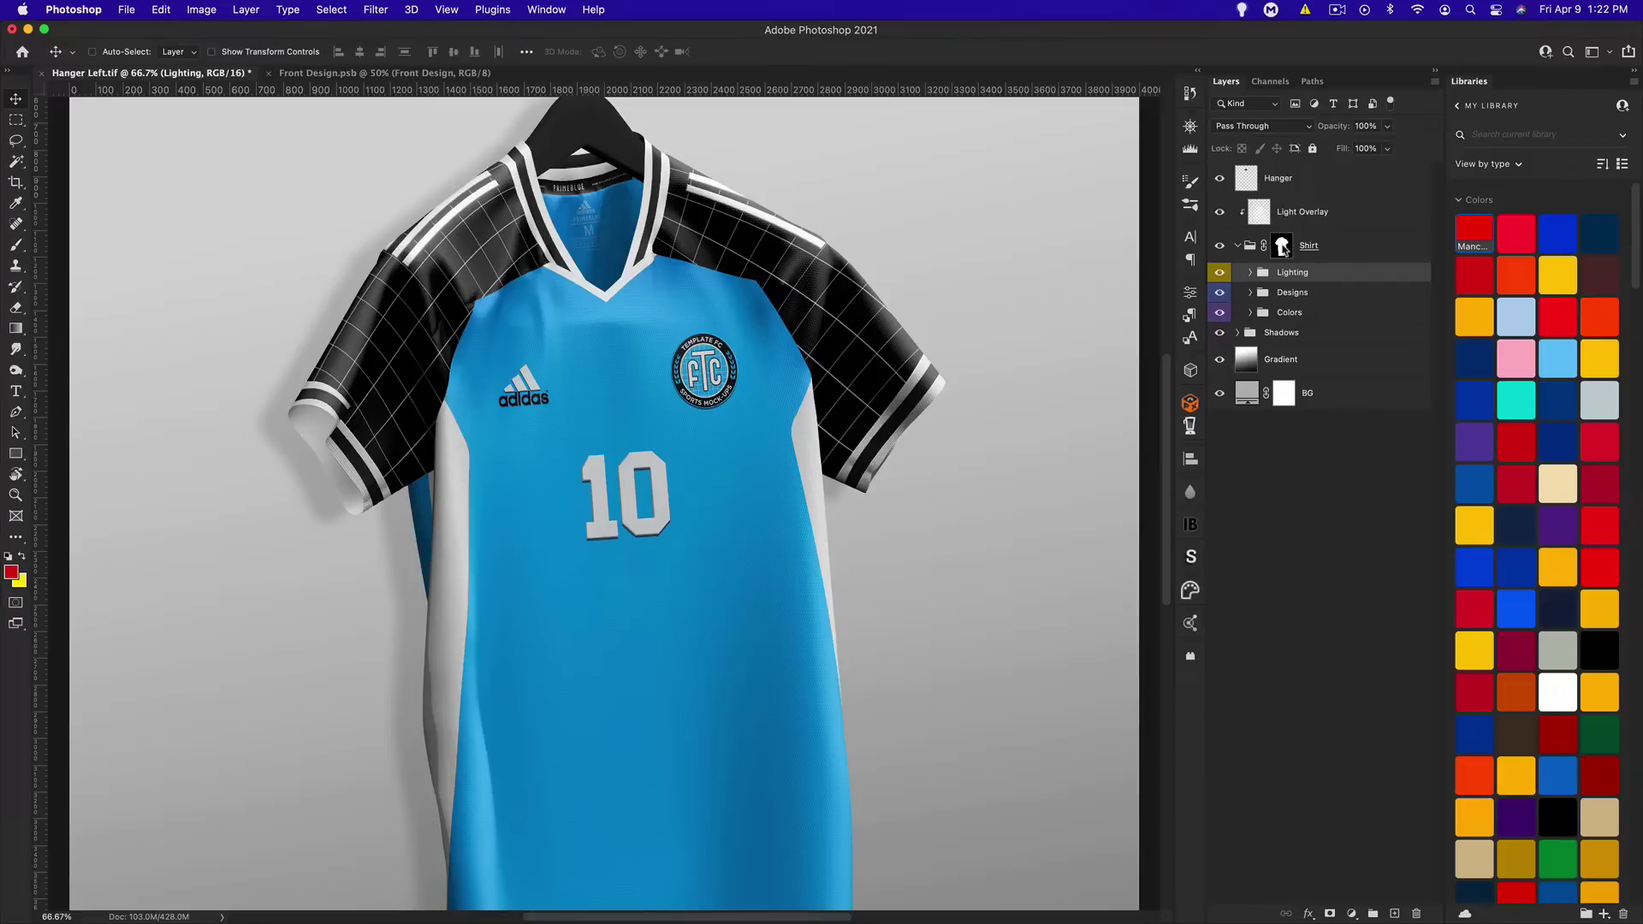
# Test the Shirt group's mask by stamping a red leaf-shaped 1086 px brush on a new layer above Lighting, and delete that layer
pyautogui.click(1284, 249)
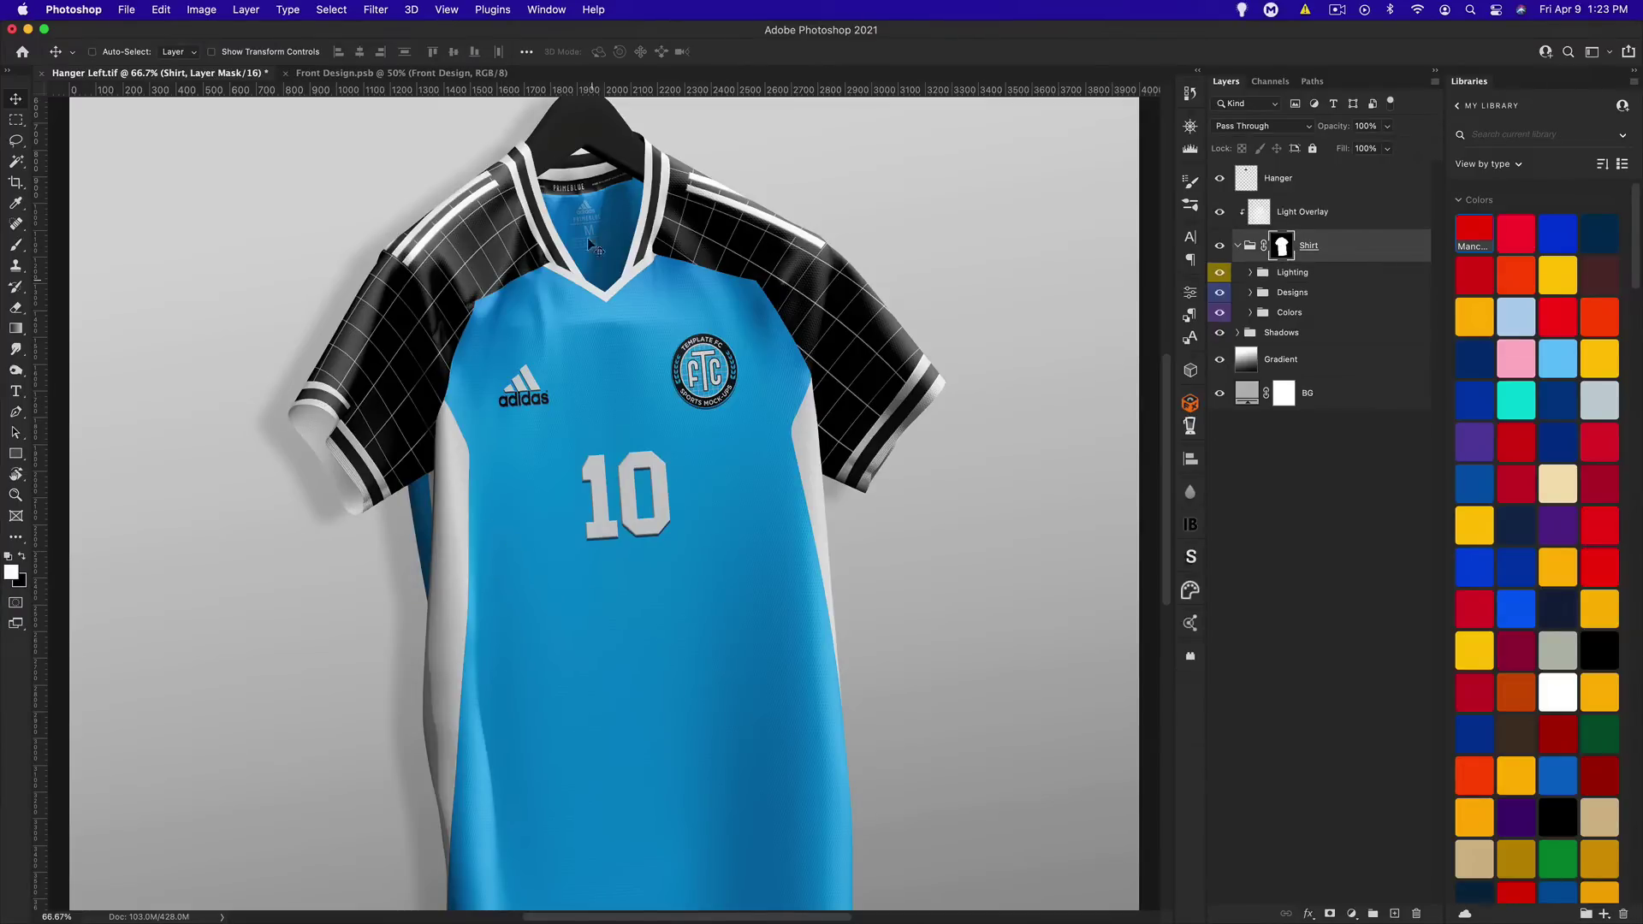
pyautogui.click(1332, 273)
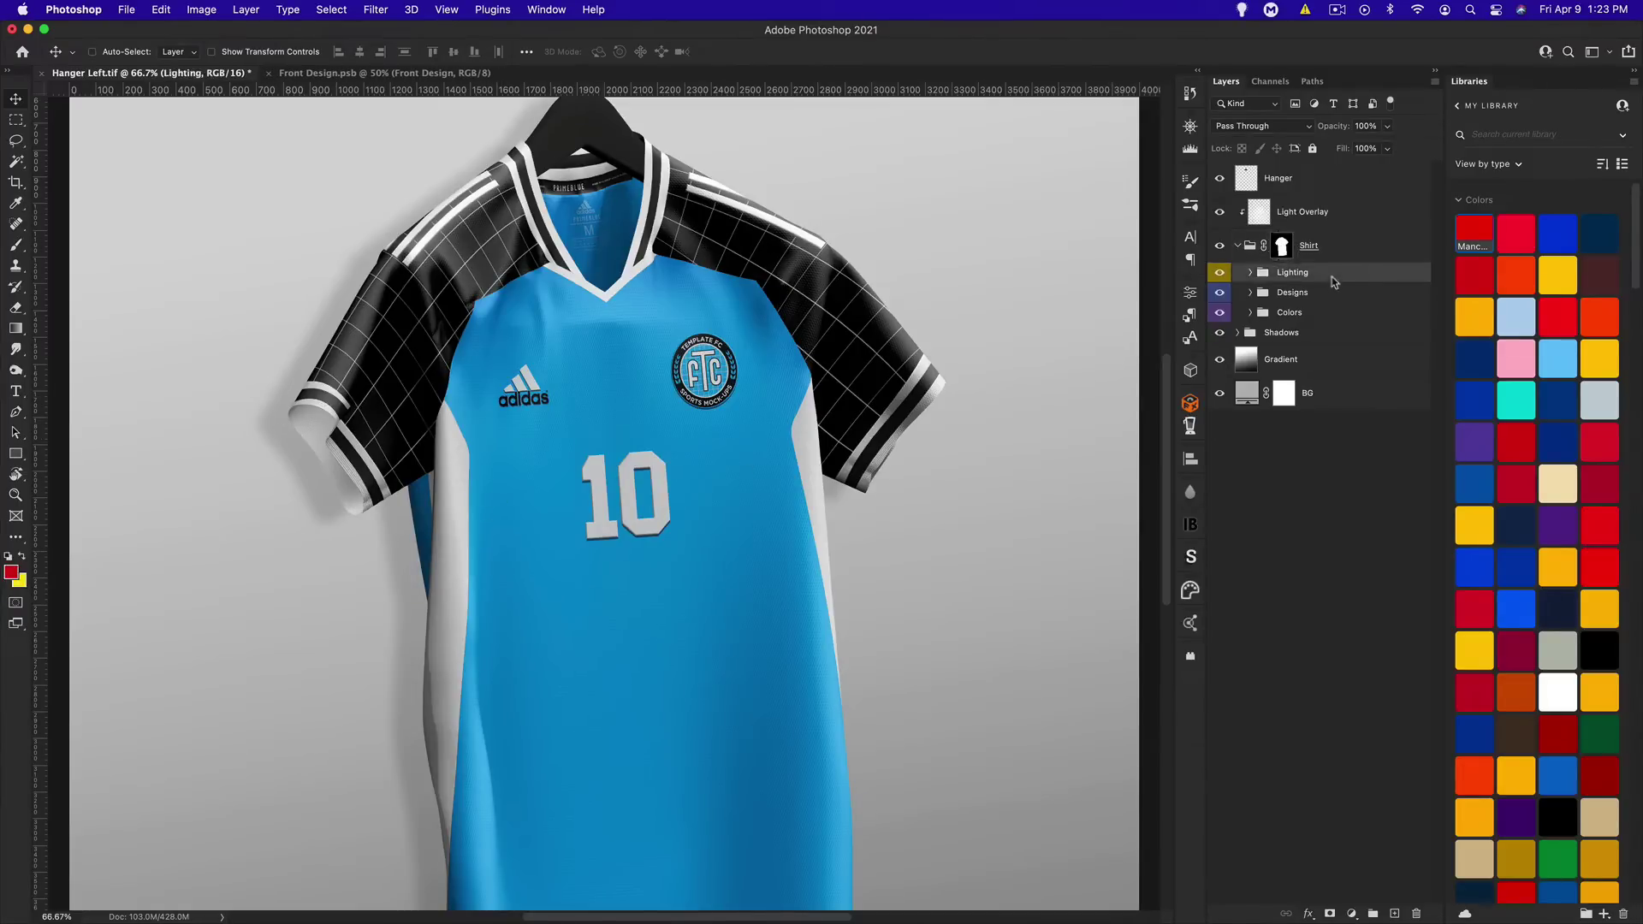
pyautogui.click(1395, 914)
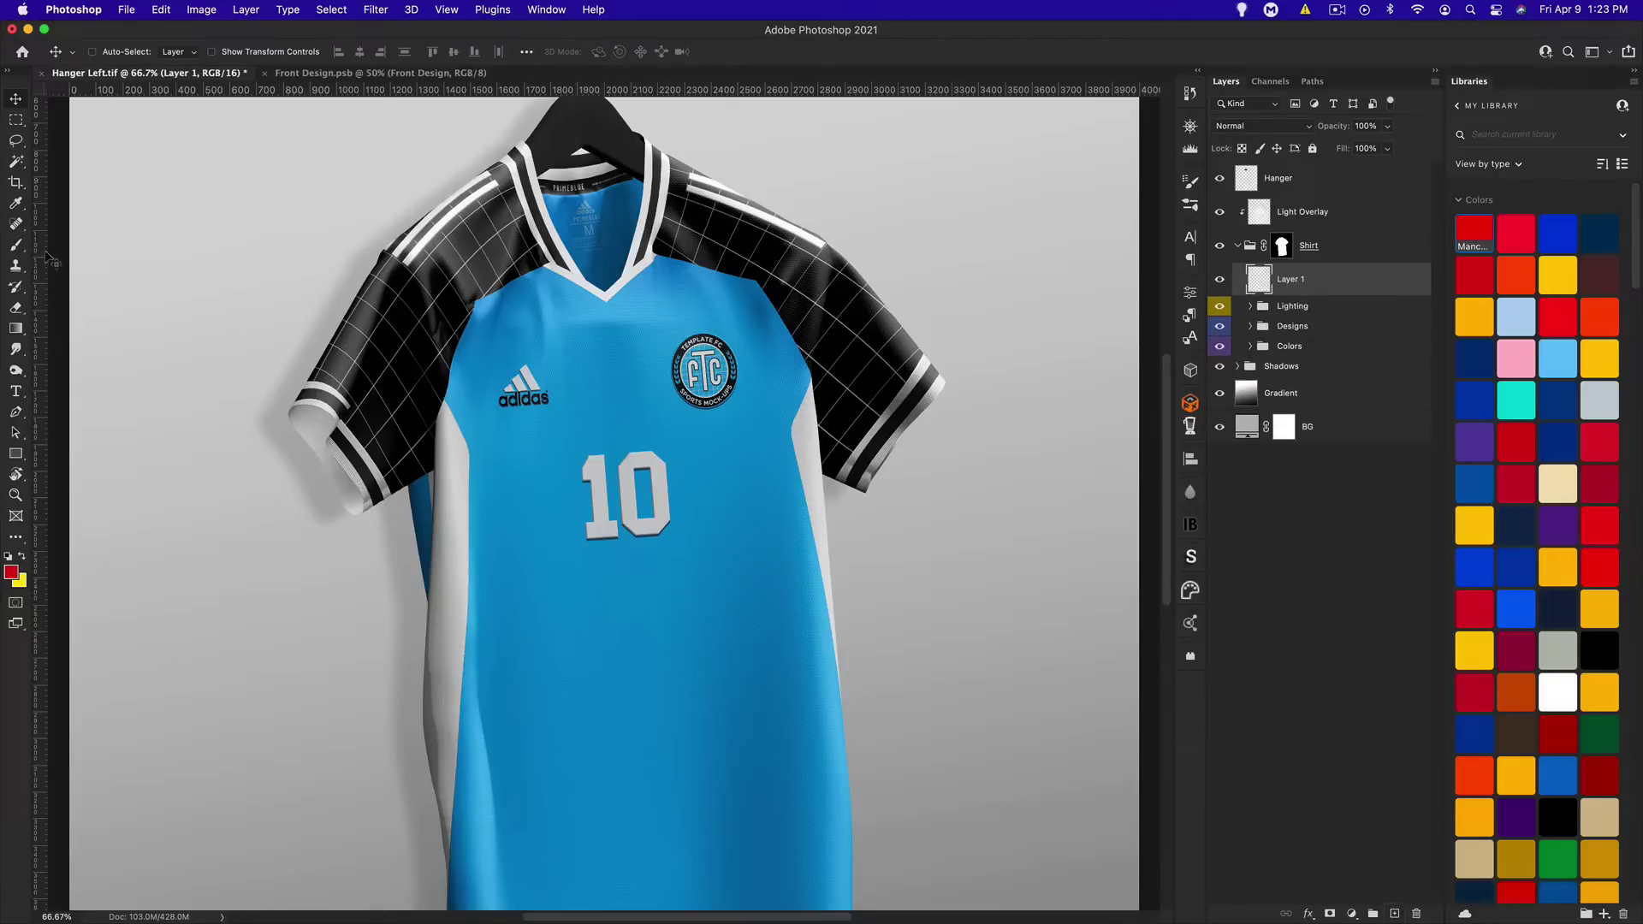
pyautogui.press('b')
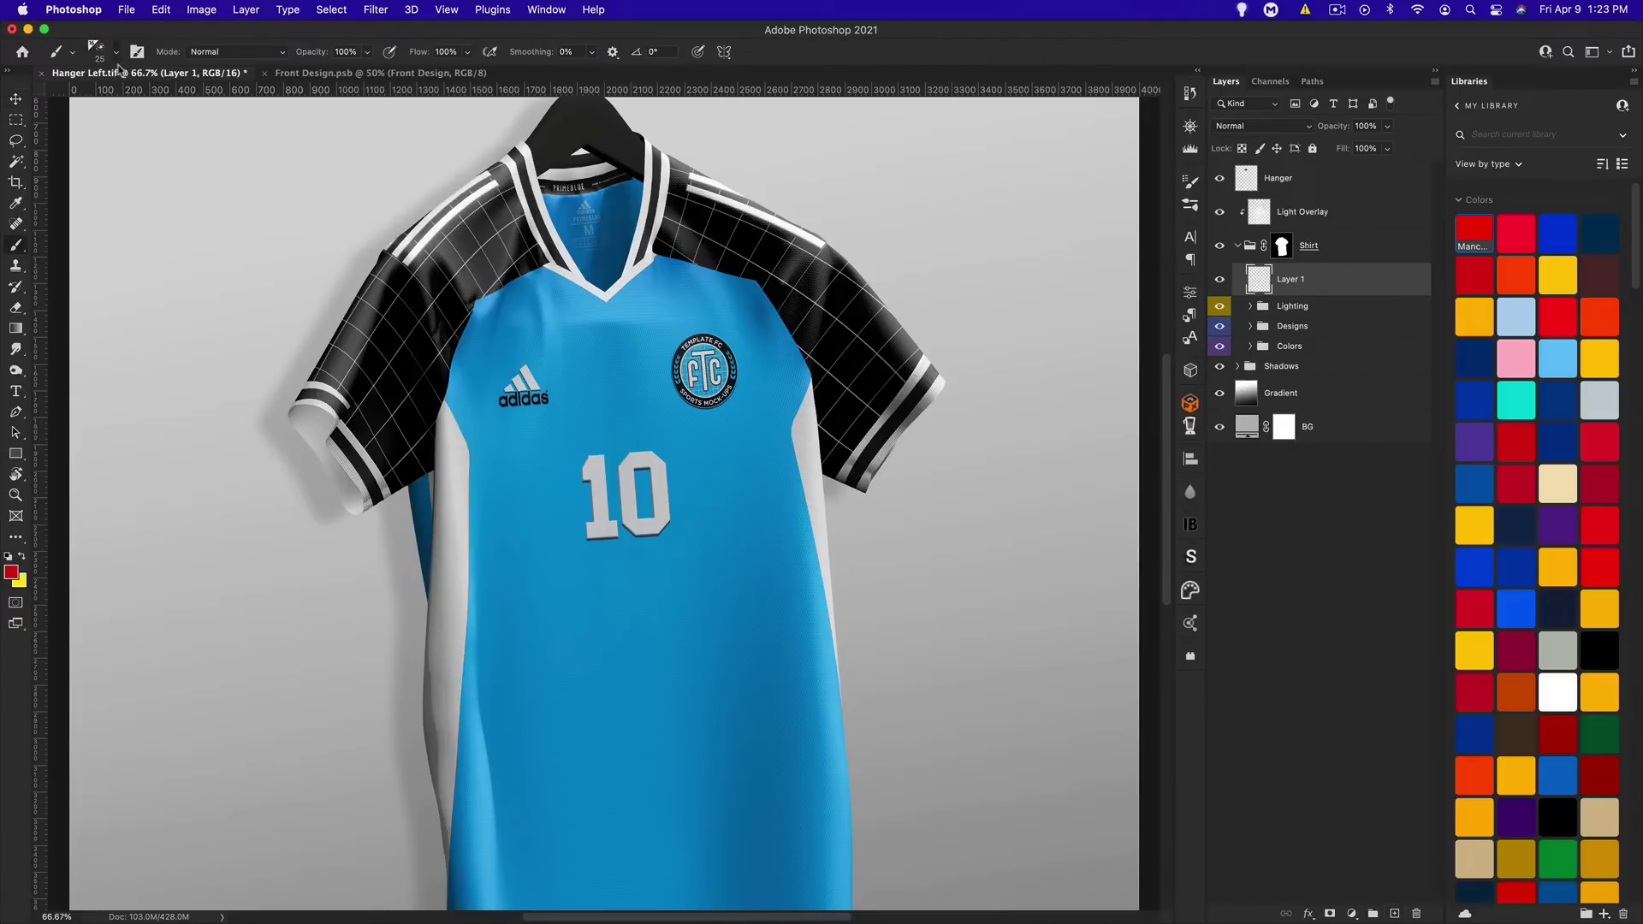
pyautogui.click(115, 52)
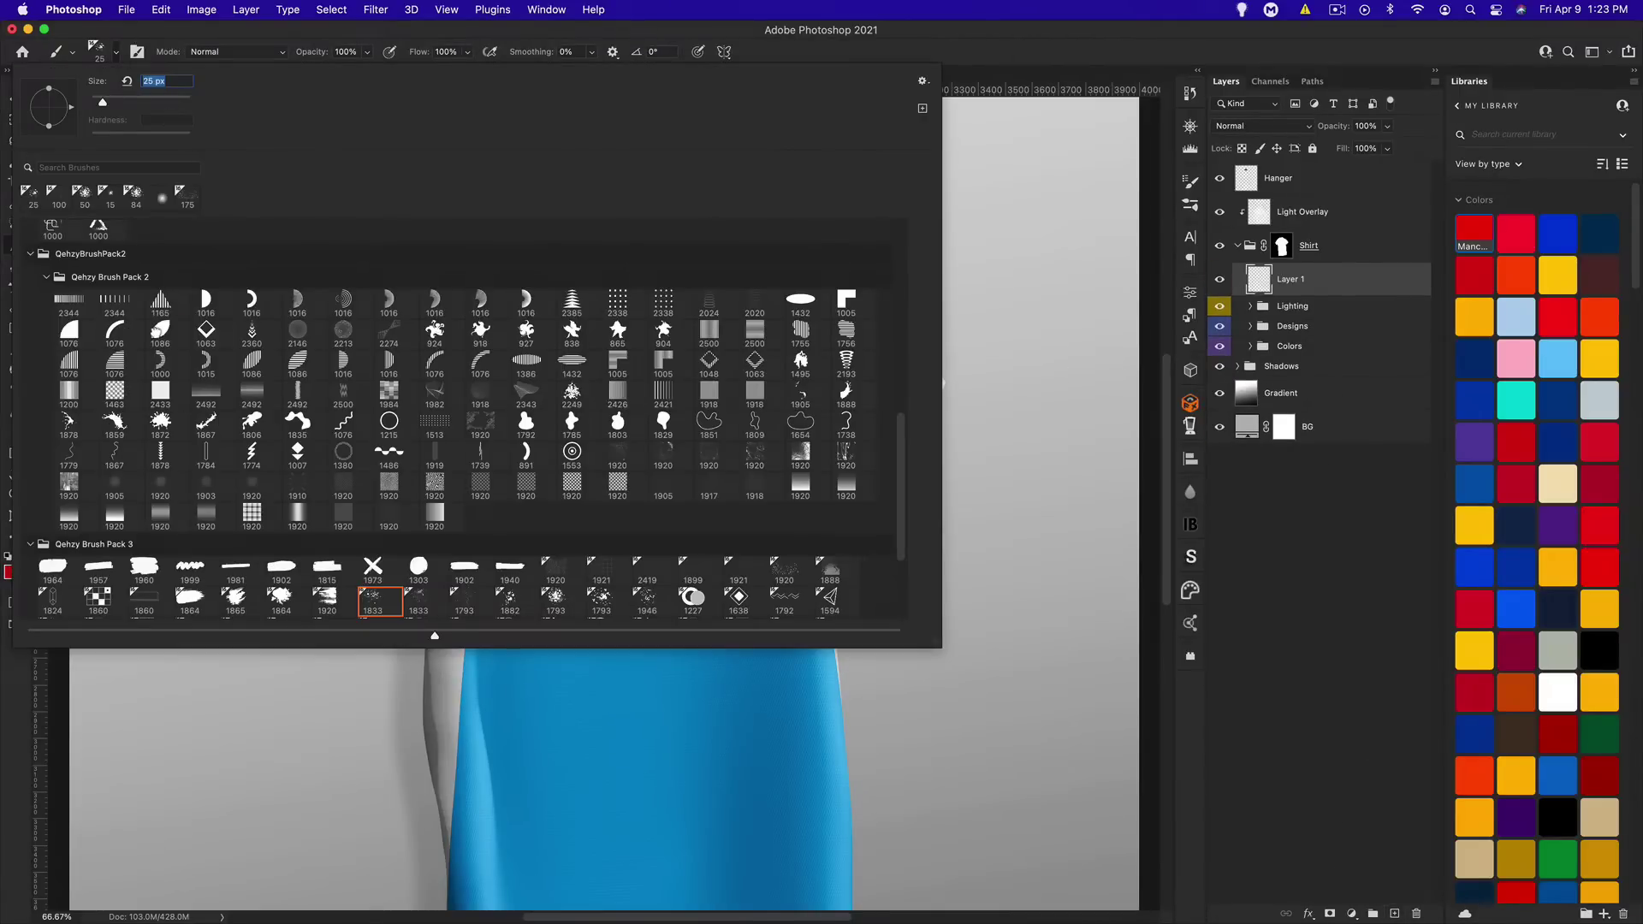
pyautogui.click(160, 330)
pyautogui.press('Return')
pyautogui.click(452, 517)
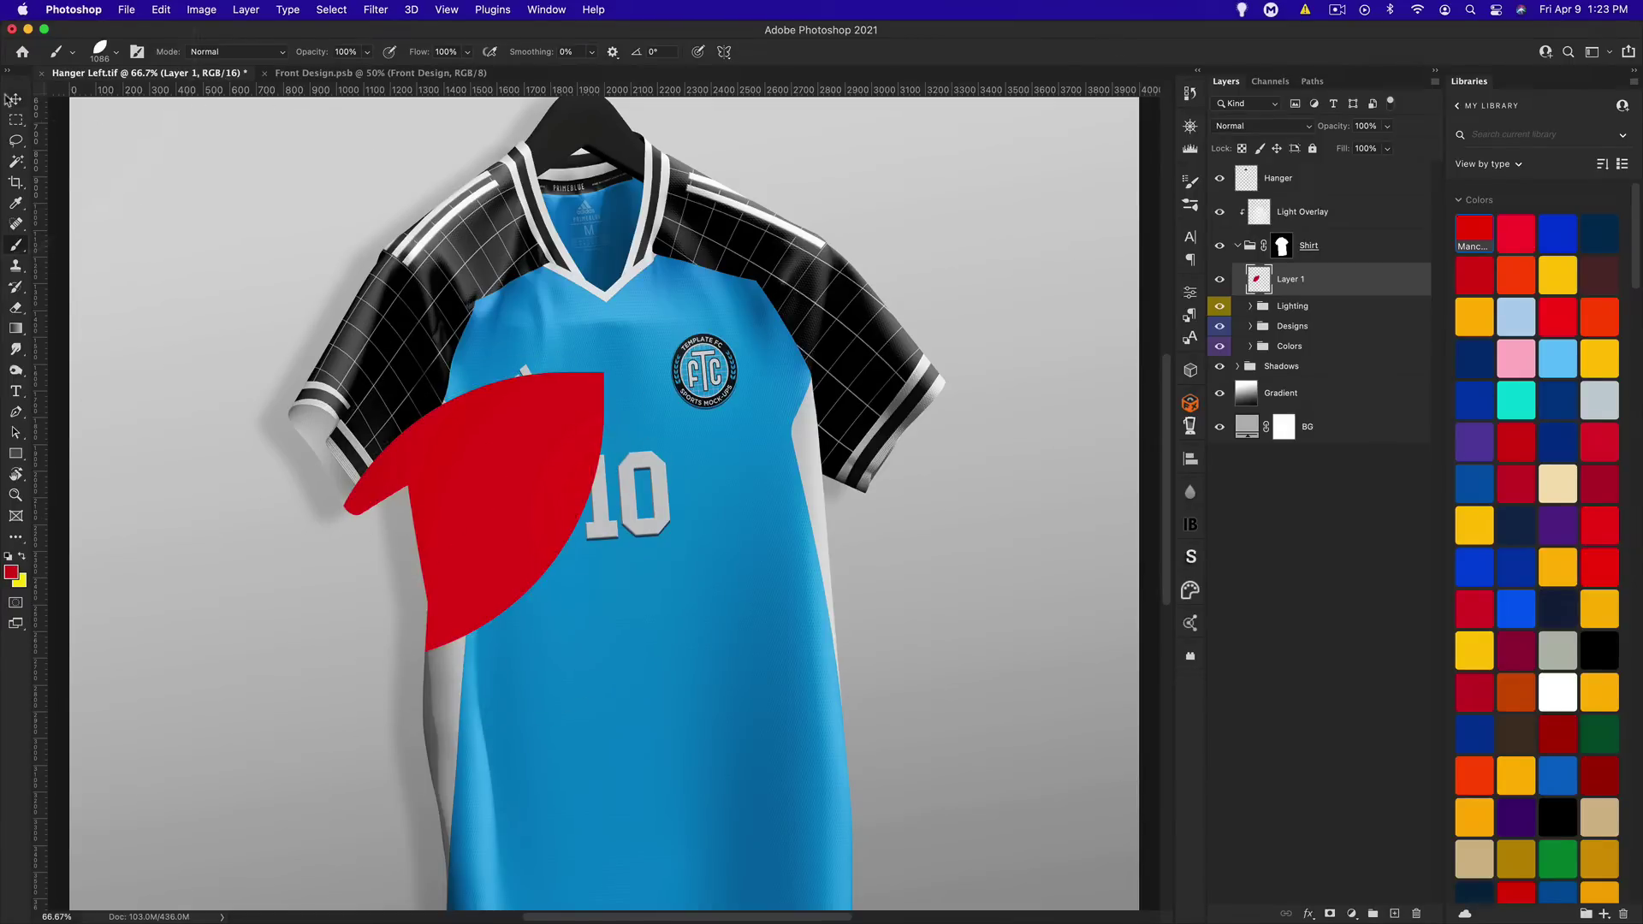
pyautogui.click(12, 99)
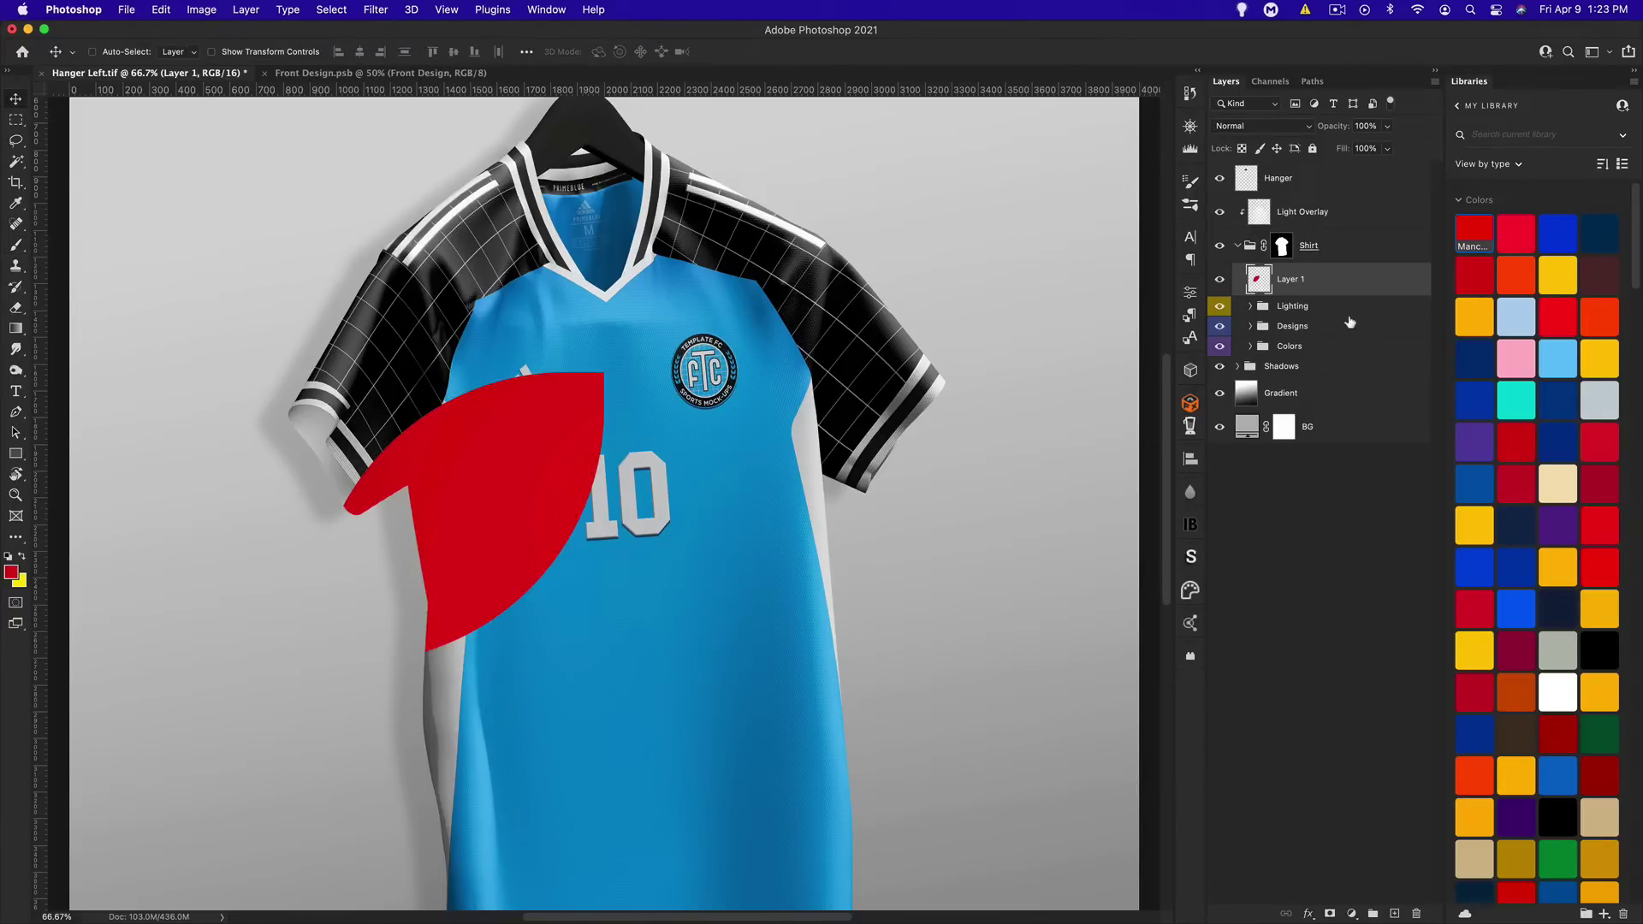
pyautogui.press('BackSpace')
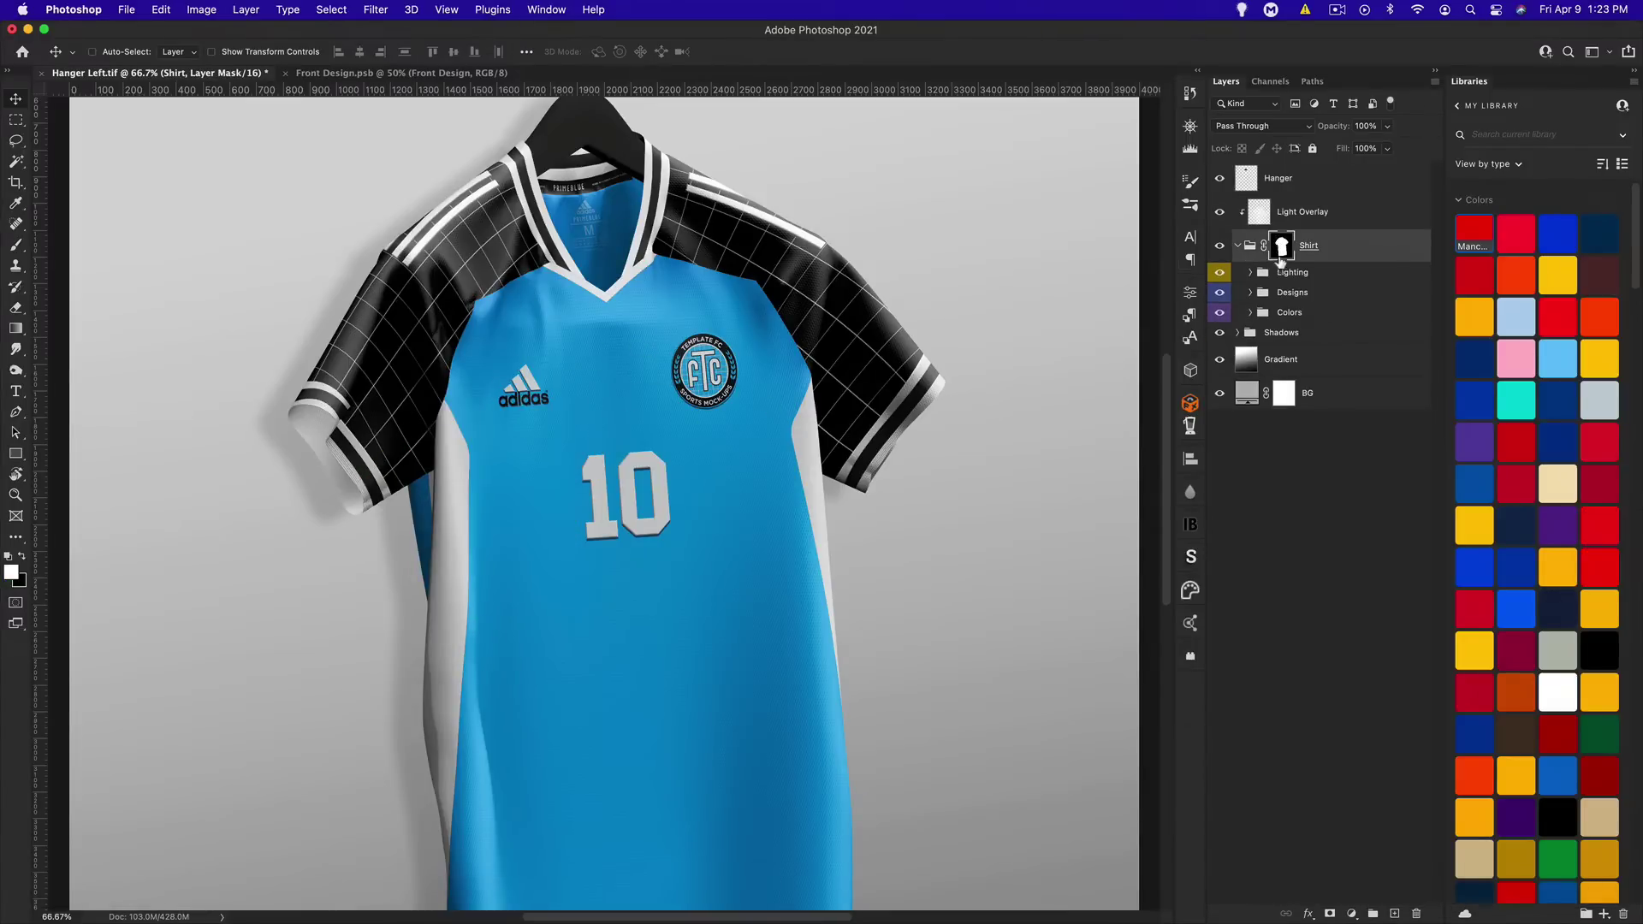
# Collapse the Shirt group and hide the Light Overlay layer
pyautogui.click(1237, 246)
pyautogui.press('super+0')
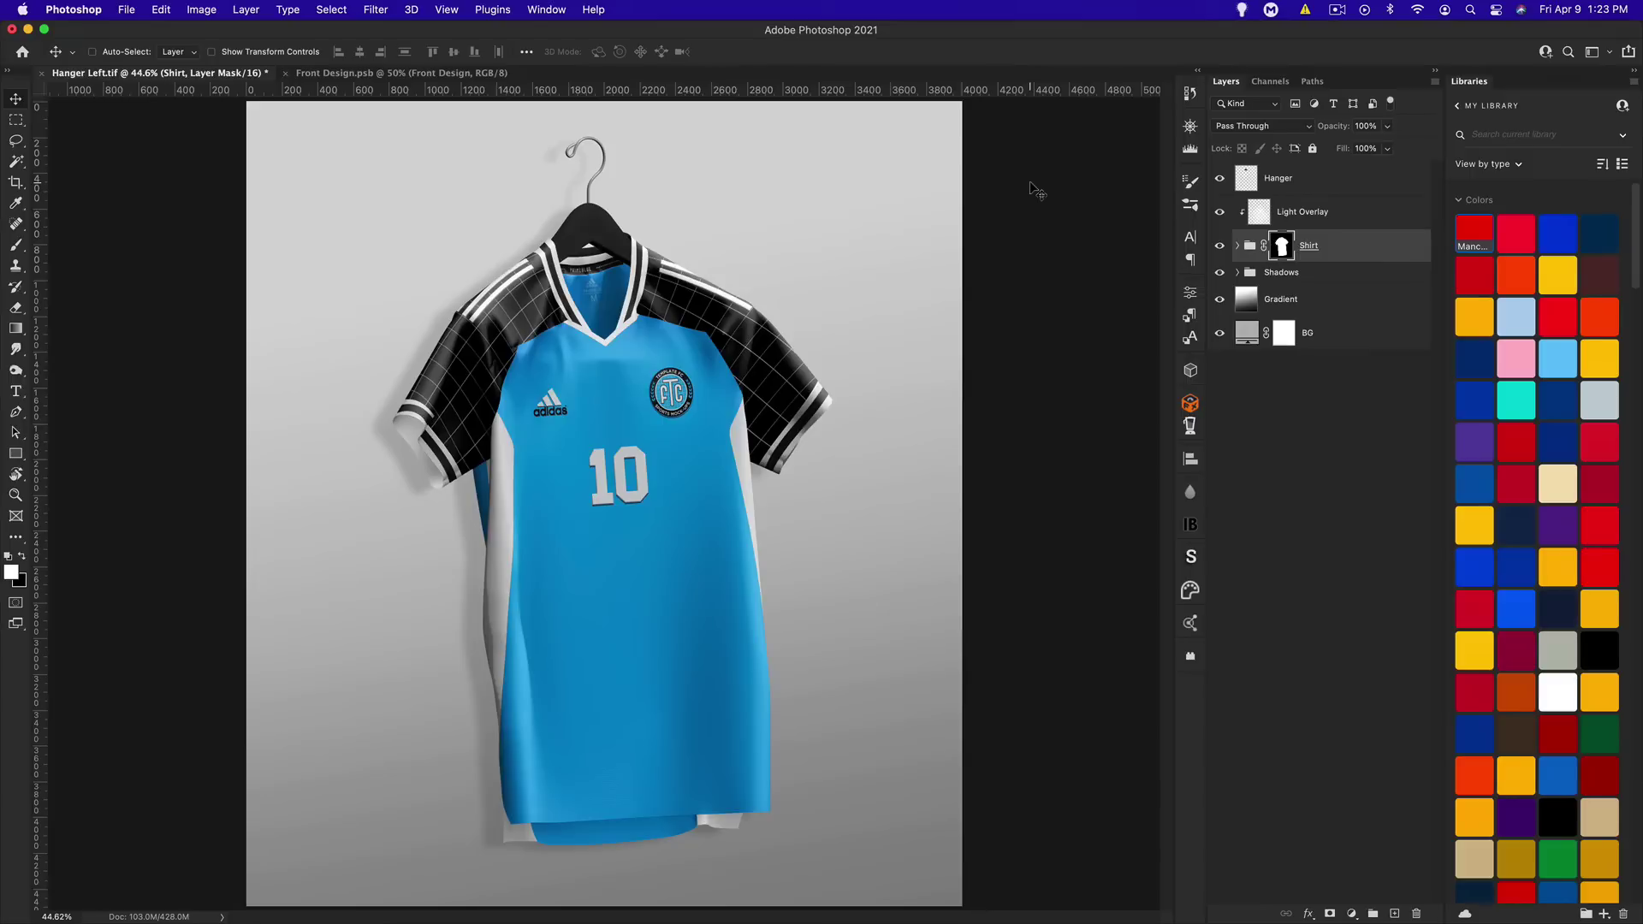
pyautogui.click(1299, 218)
pyautogui.click(1222, 215)
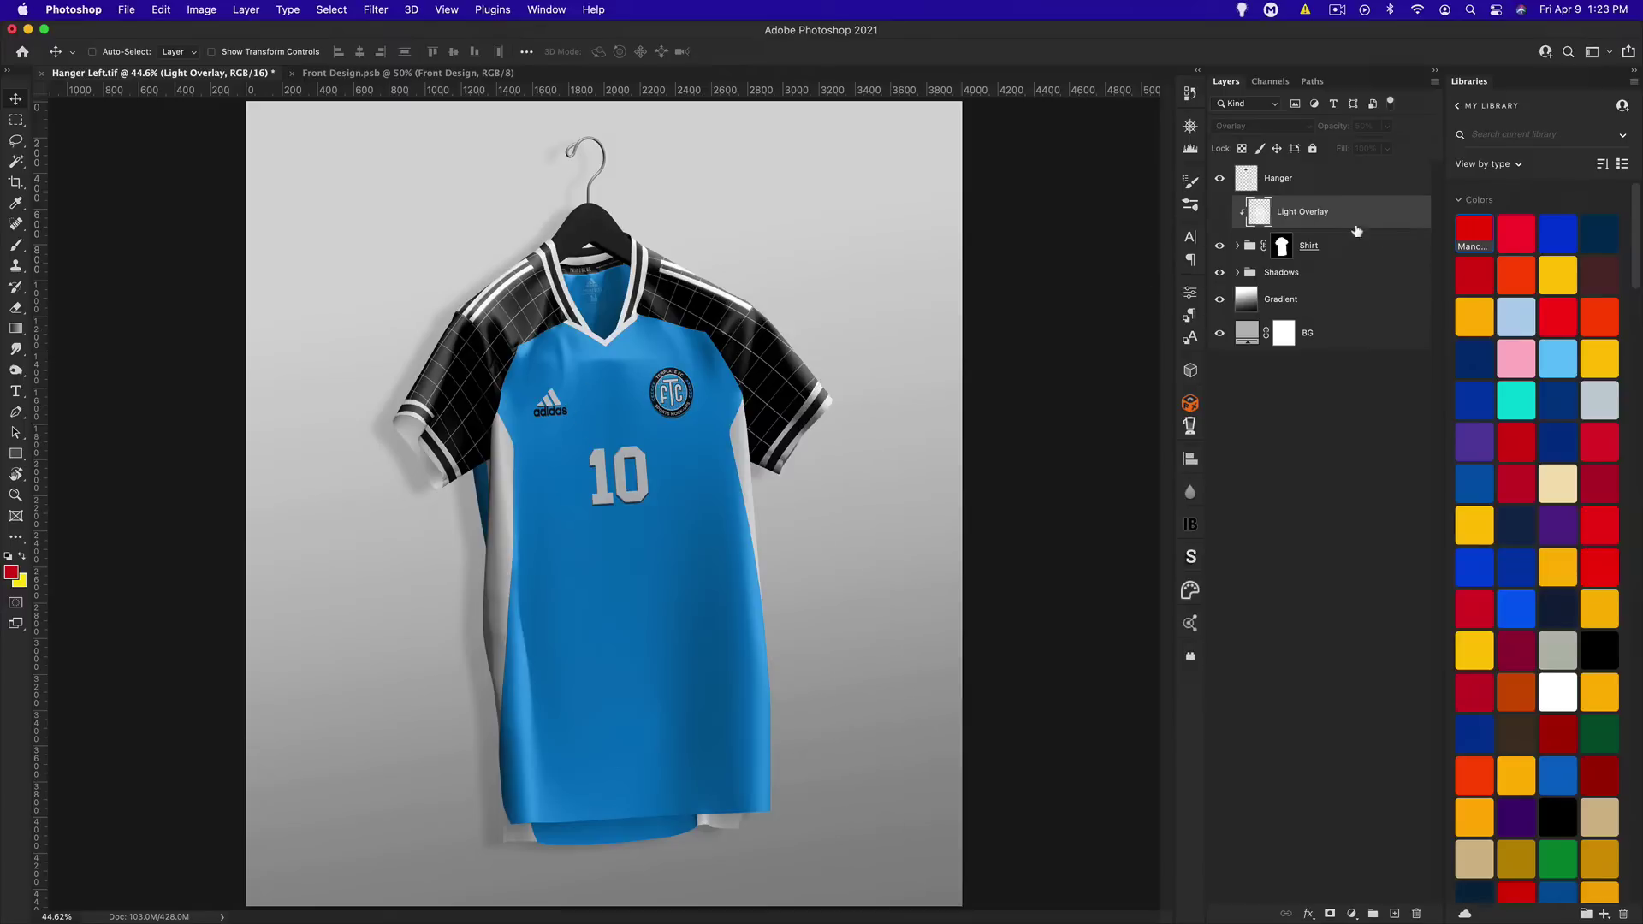
# Compare the shirt with the Light Overlay layer shown and hidden, leaving the layer visible
pyautogui.click(1220, 214)
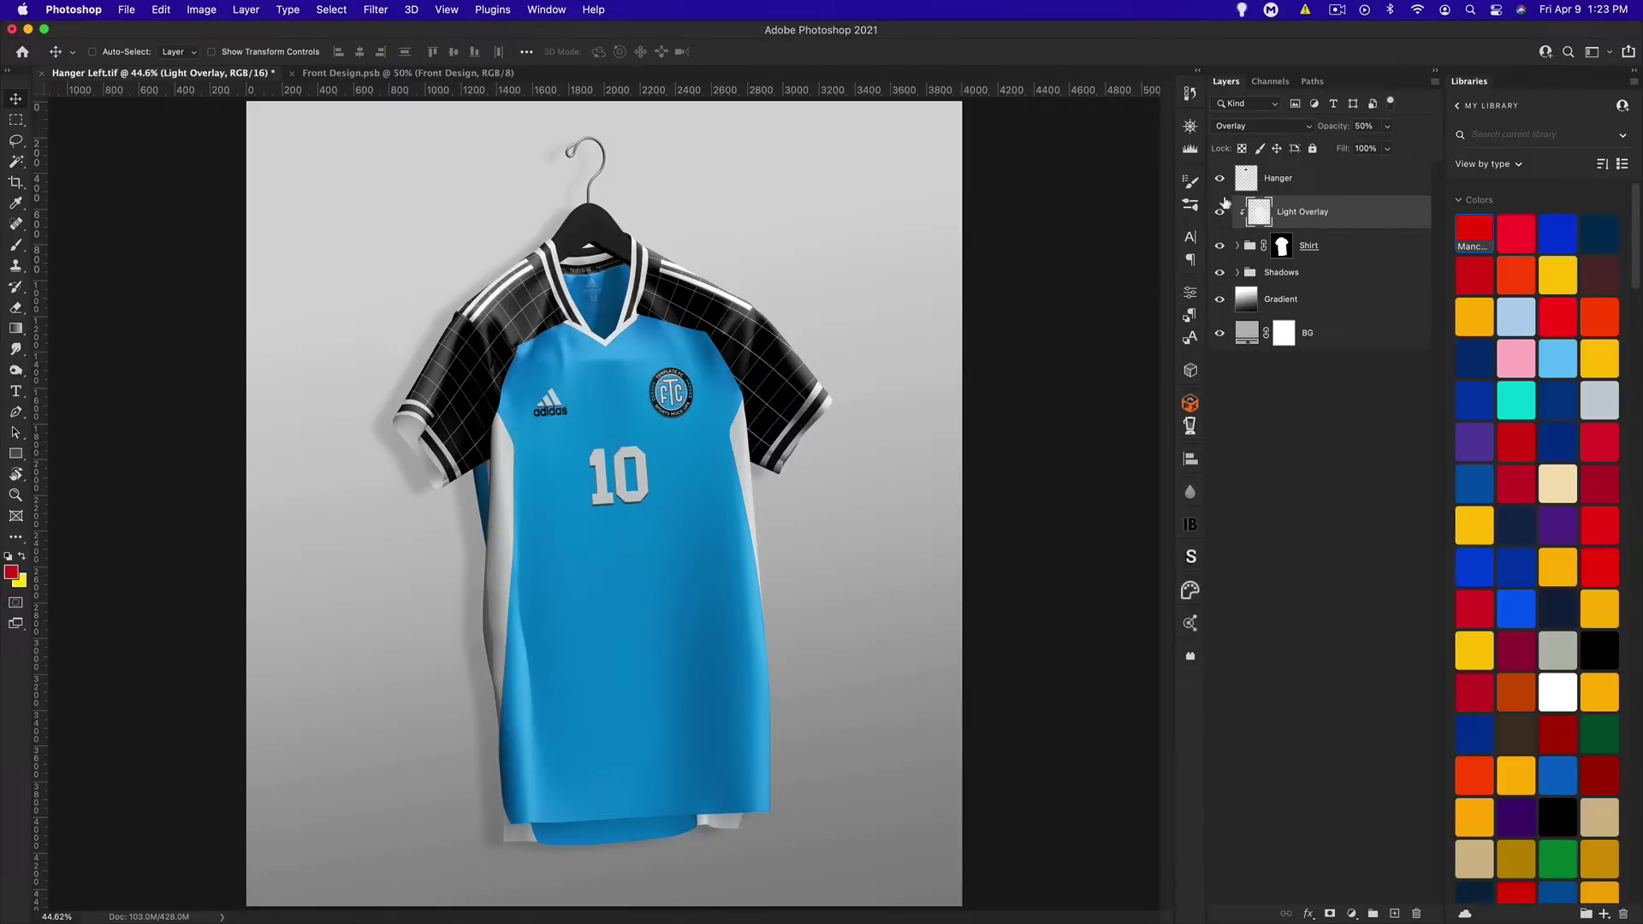
pyautogui.click(1220, 213)
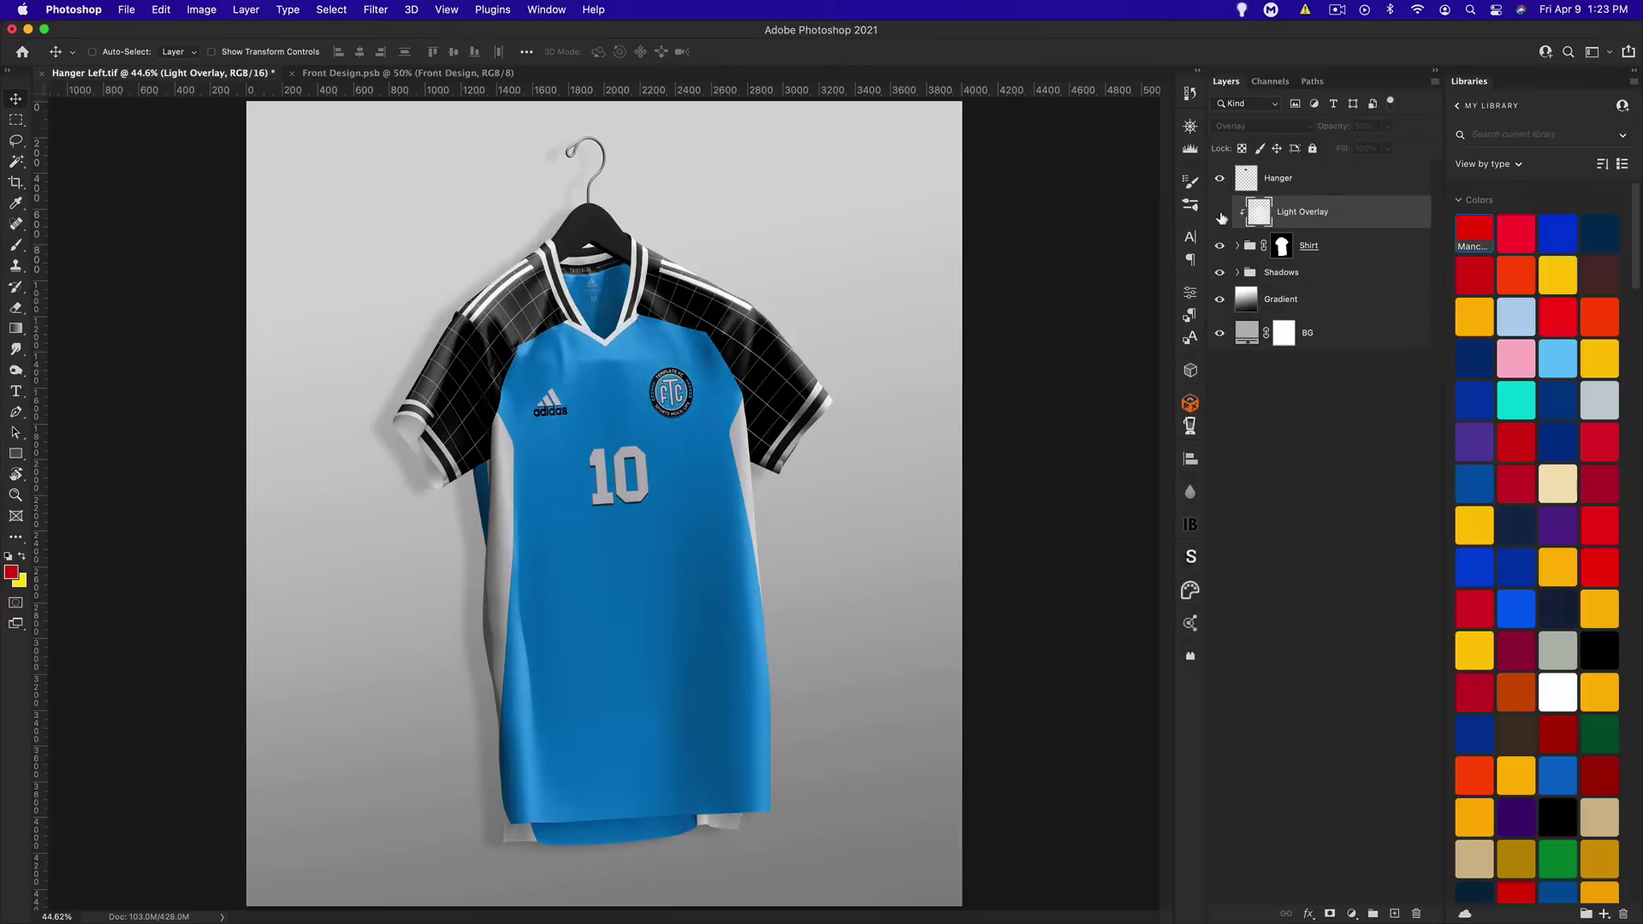
pyautogui.click(1221, 214)
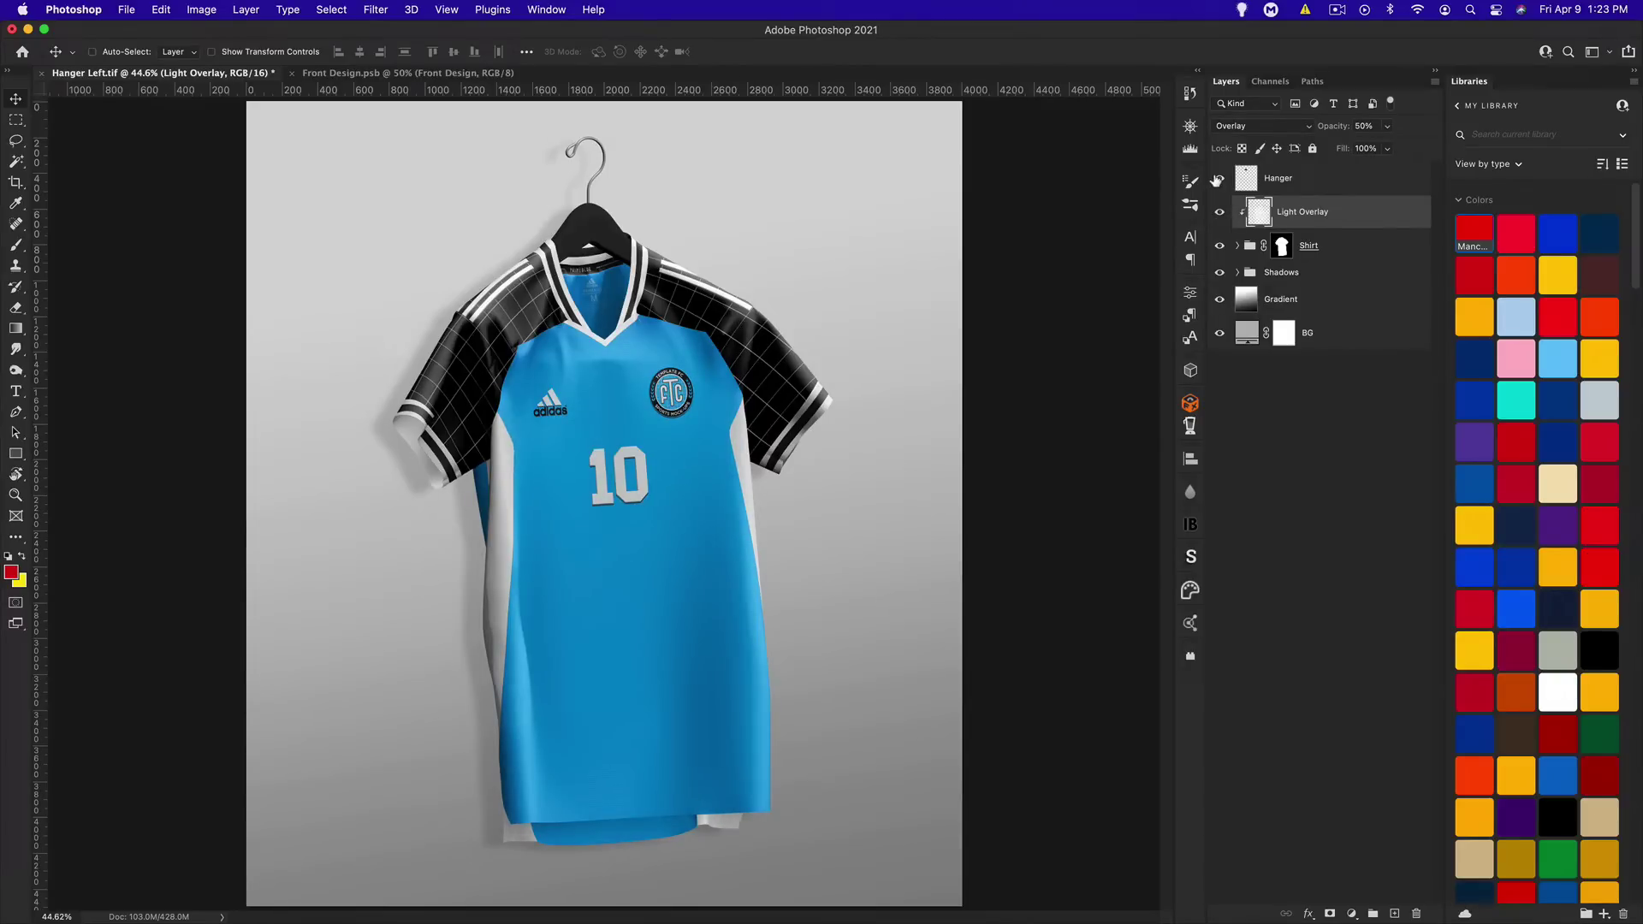
# Hide the Hanger layer and the Hanger Shadows layer inside the Shadows group, then collapse the group
pyautogui.click(1218, 178)
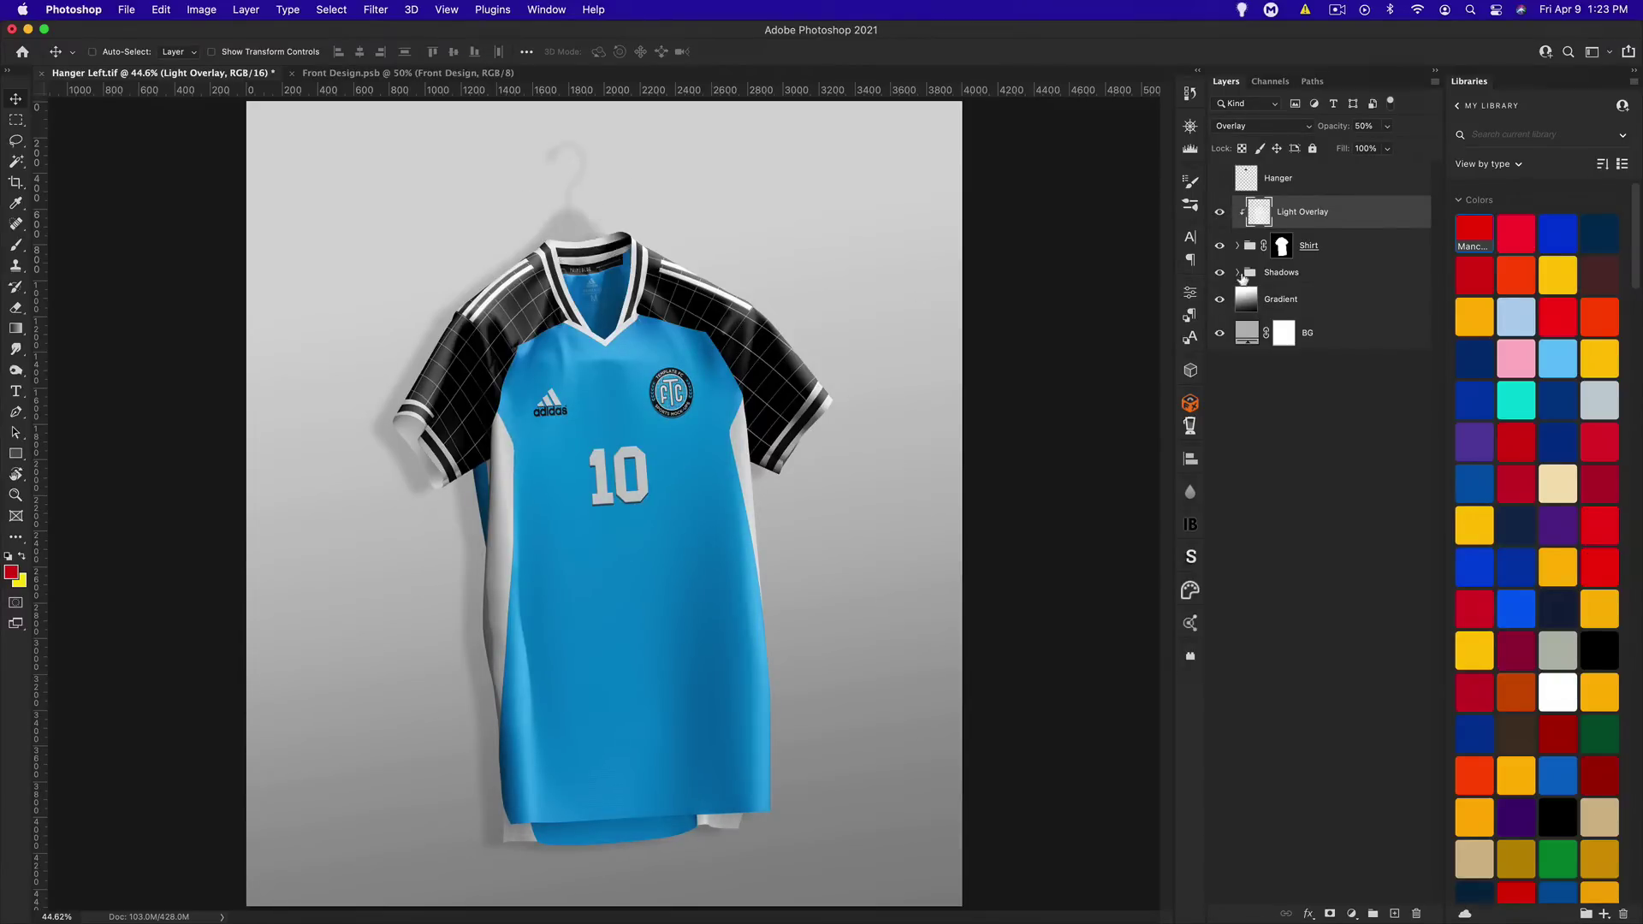
pyautogui.click(1237, 273)
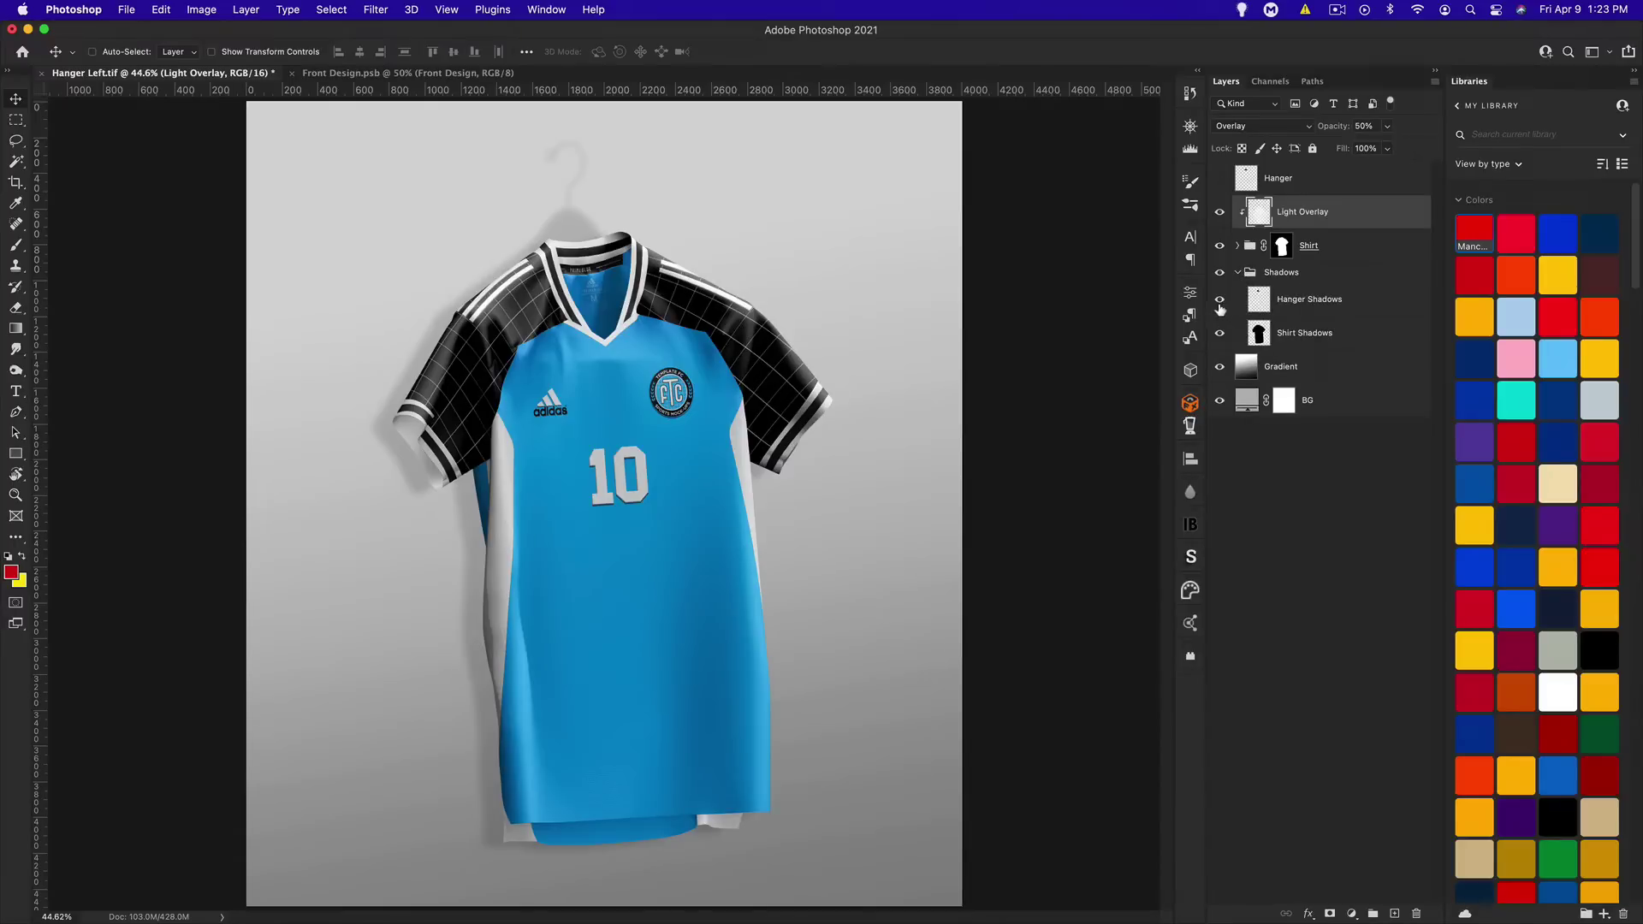
pyautogui.click(1220, 301)
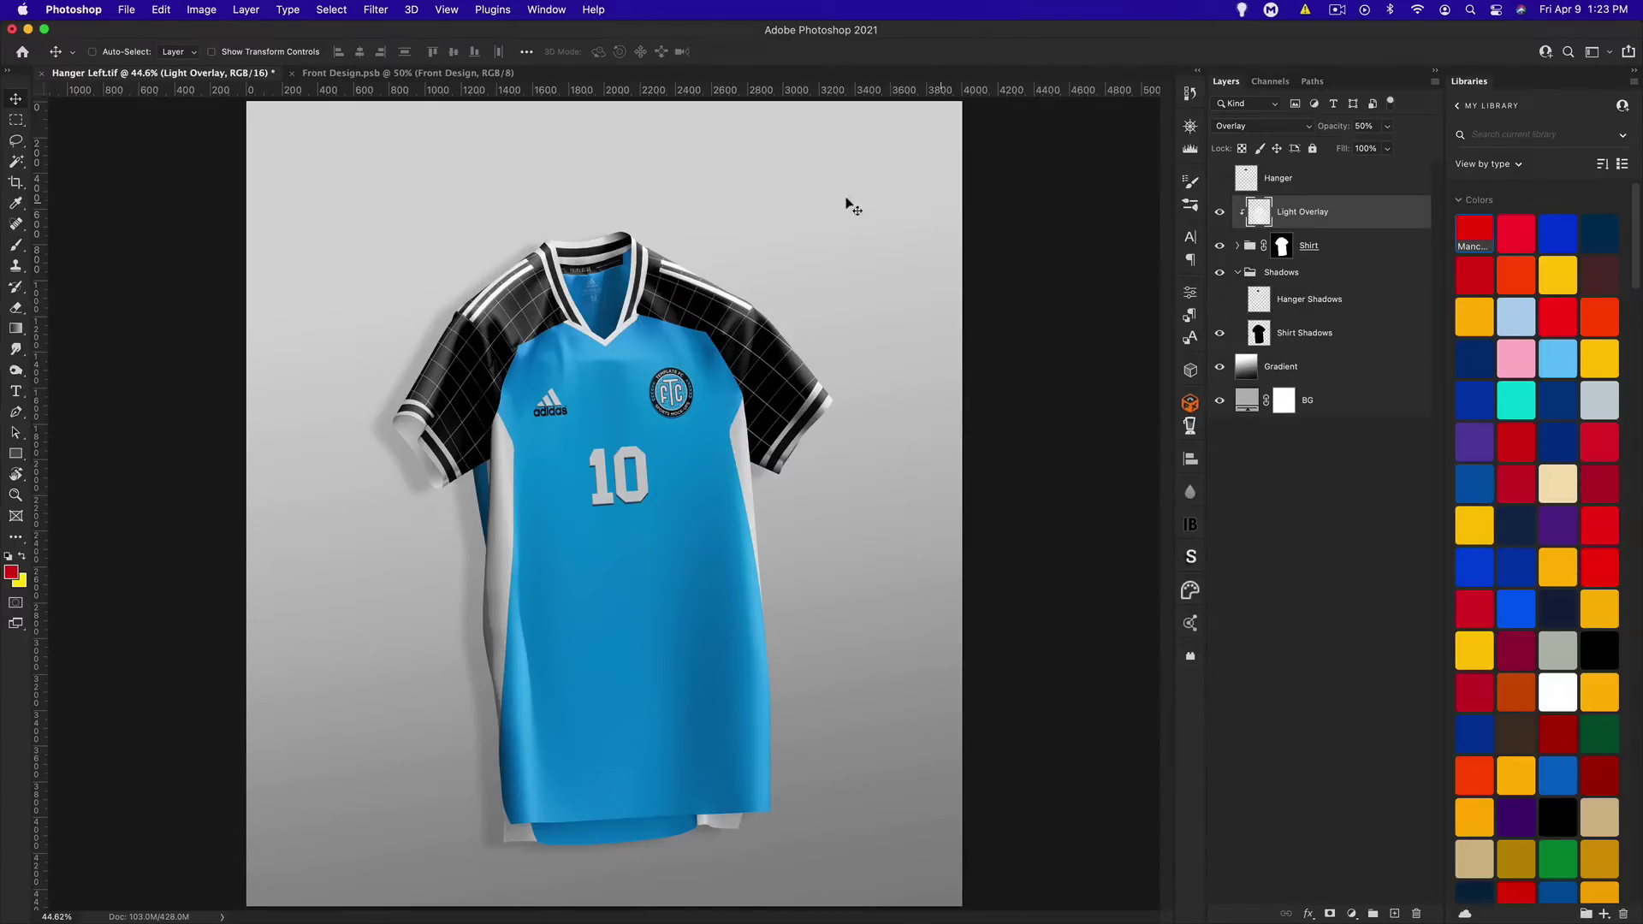
pyautogui.click(1238, 272)
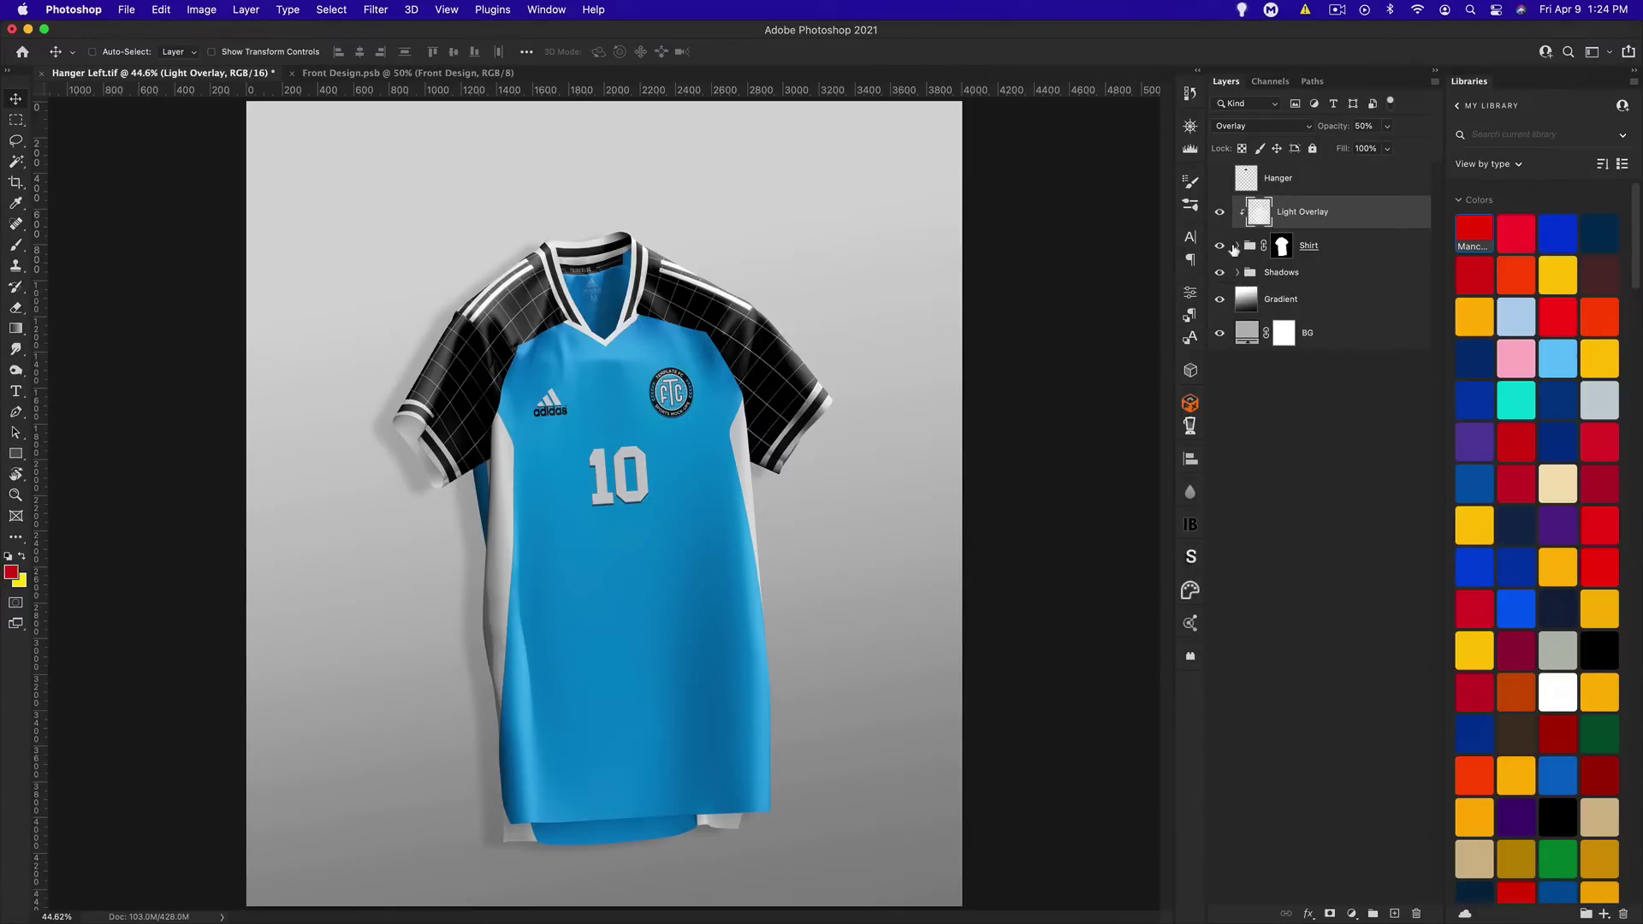
# Expand the Designs group inside the Shirt group, and select the Rectangle 1 layer in the Front Design.psb document
pyautogui.click(1243, 248)
pyautogui.click(1238, 248)
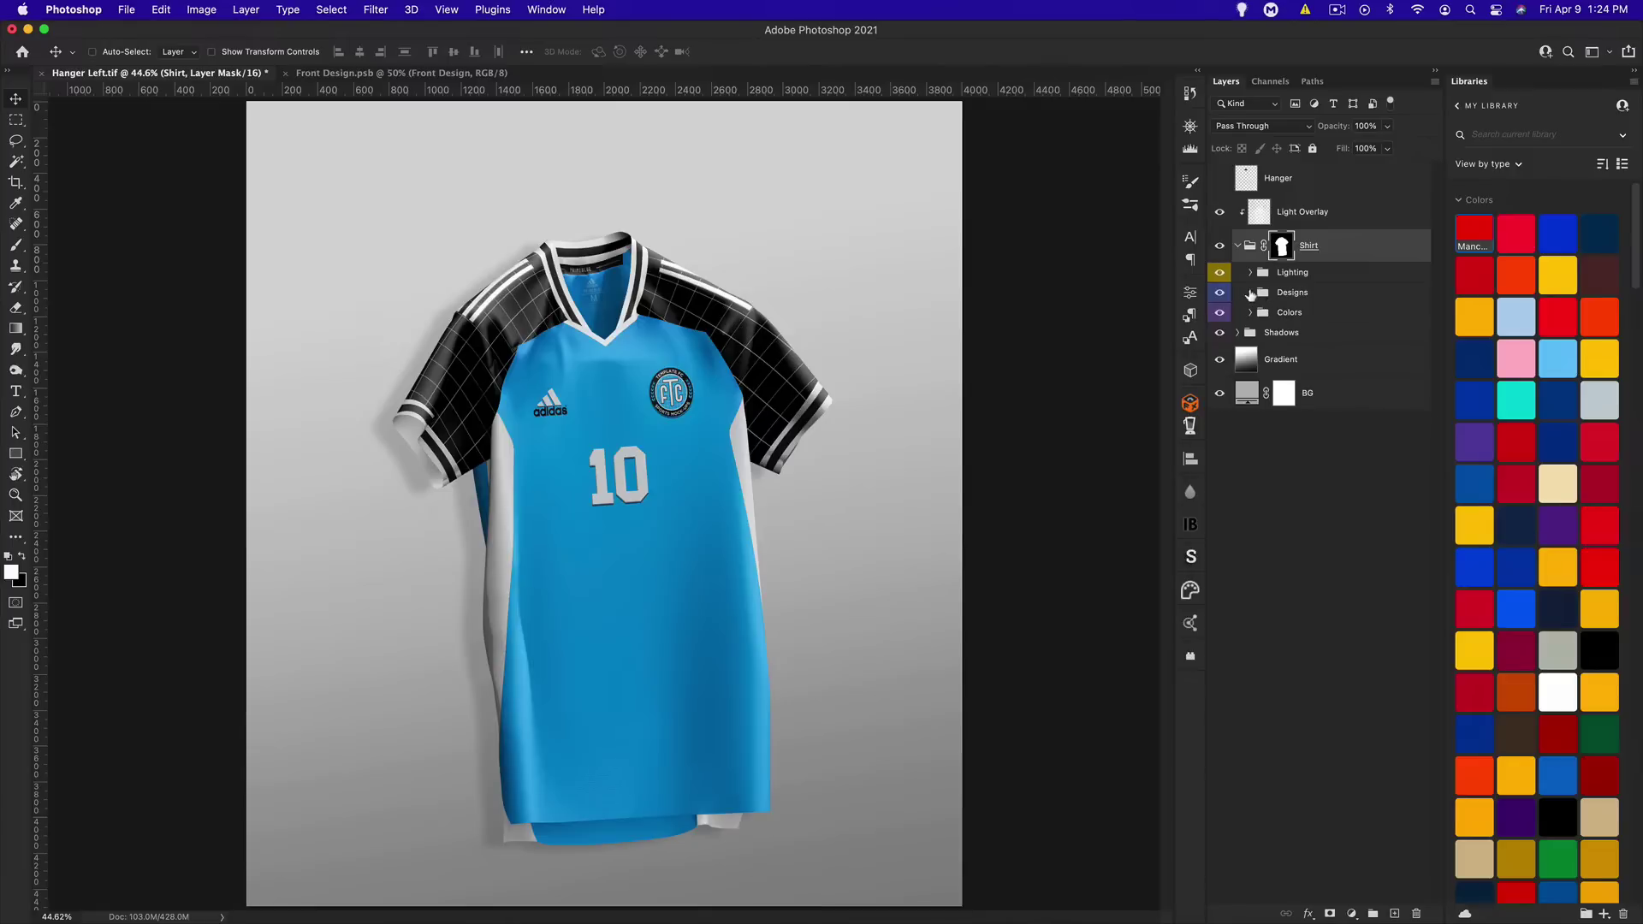
pyautogui.click(1250, 293)
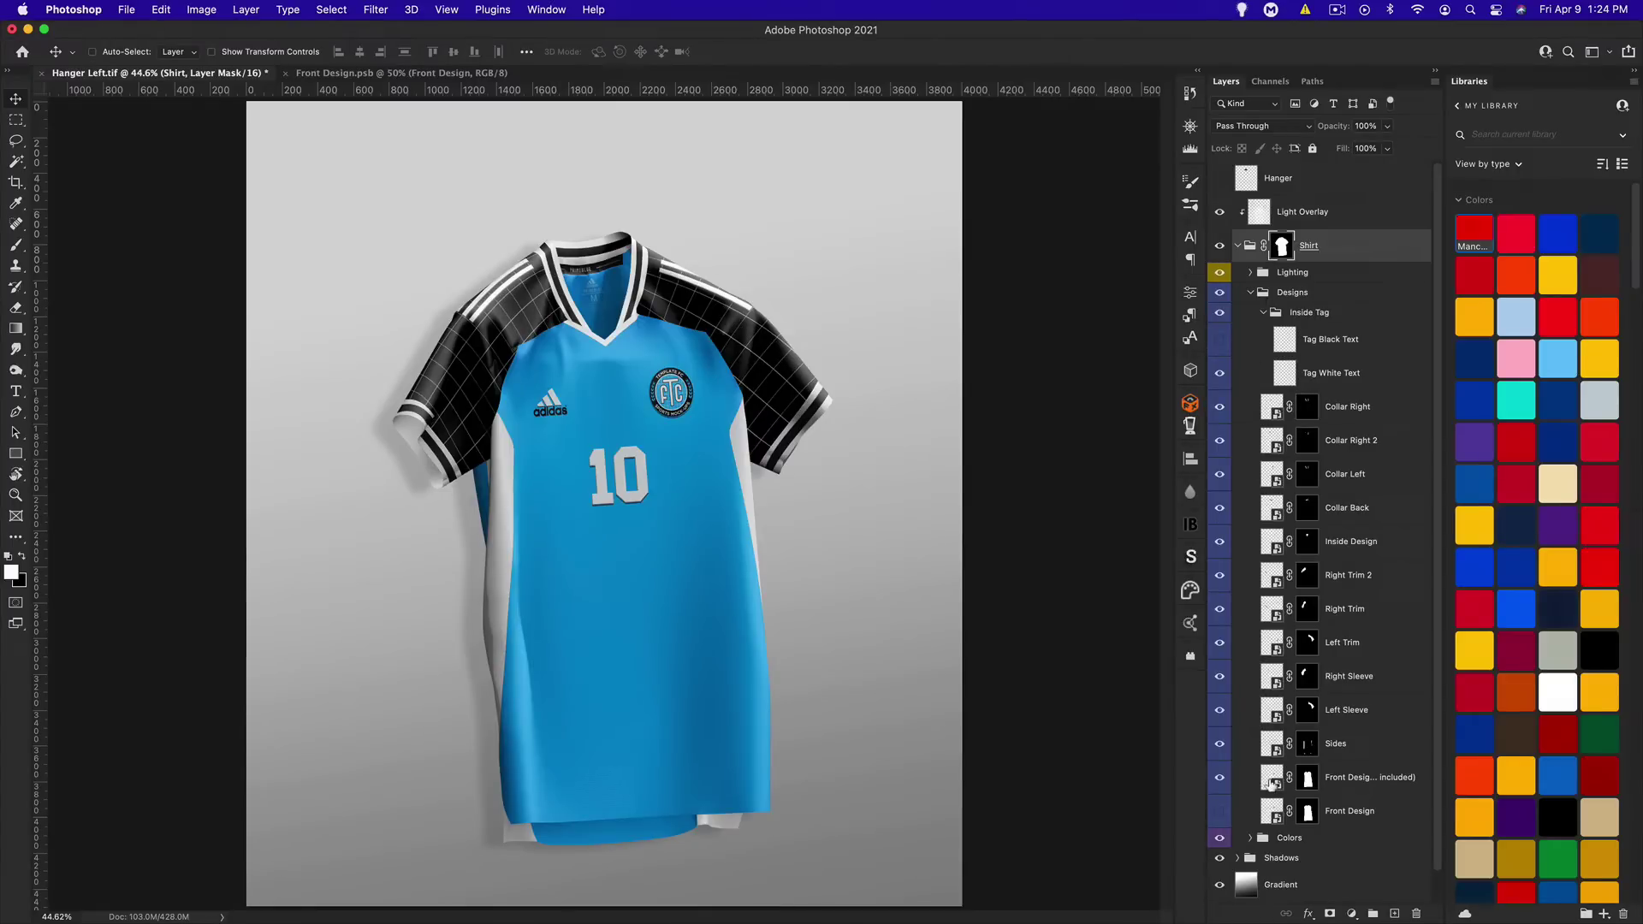
pyautogui.click(387, 77)
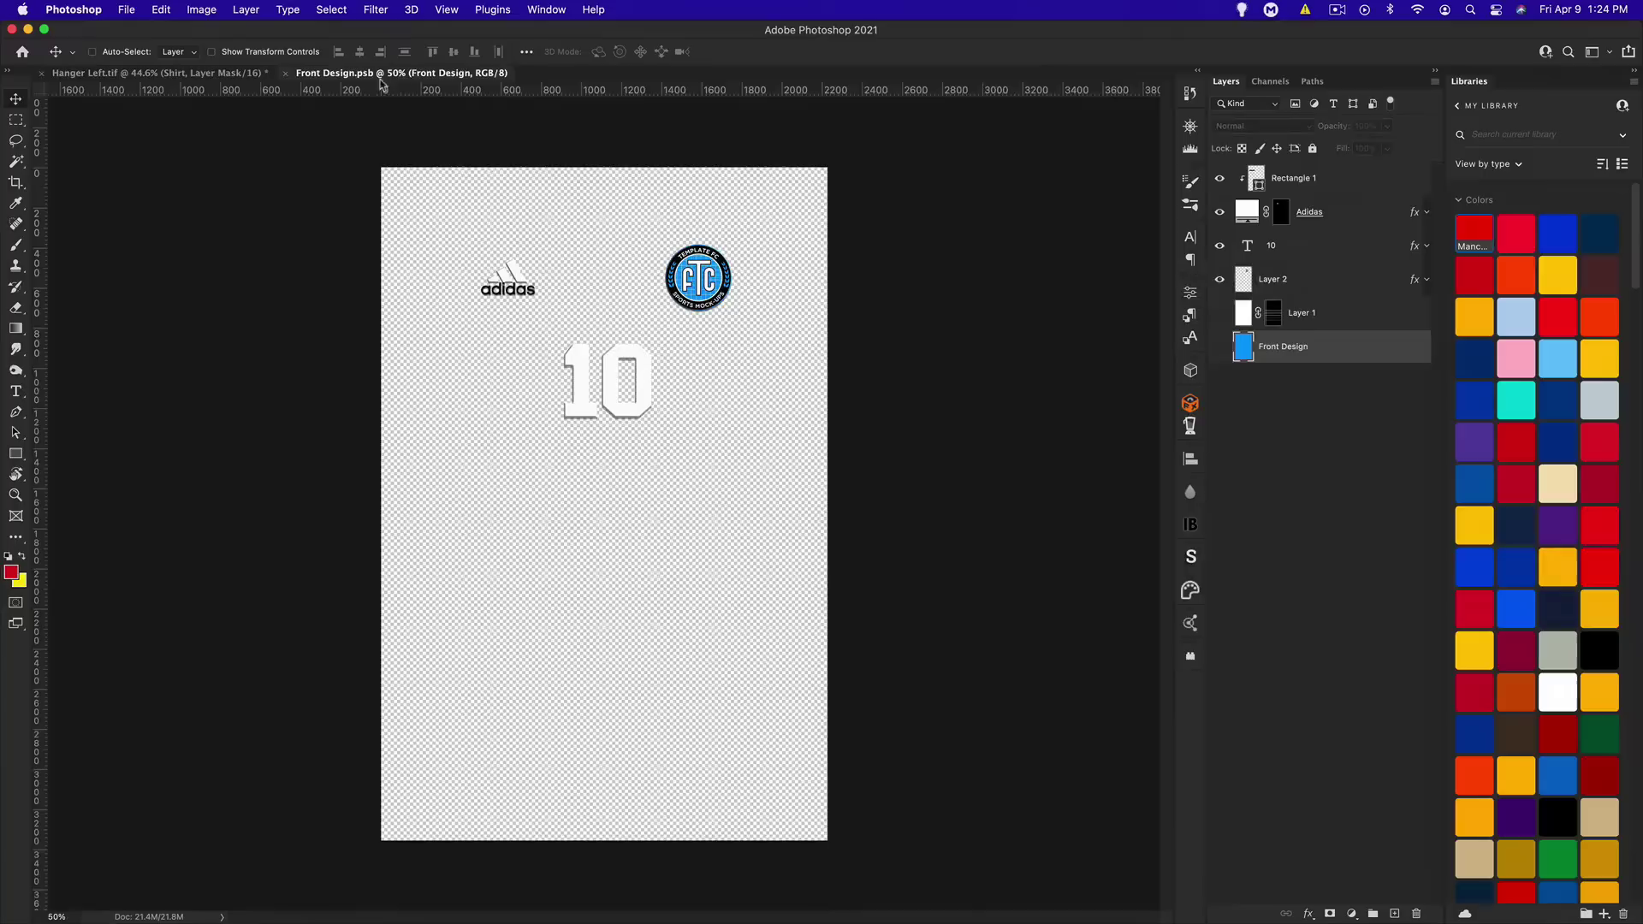
pyautogui.click(1342, 182)
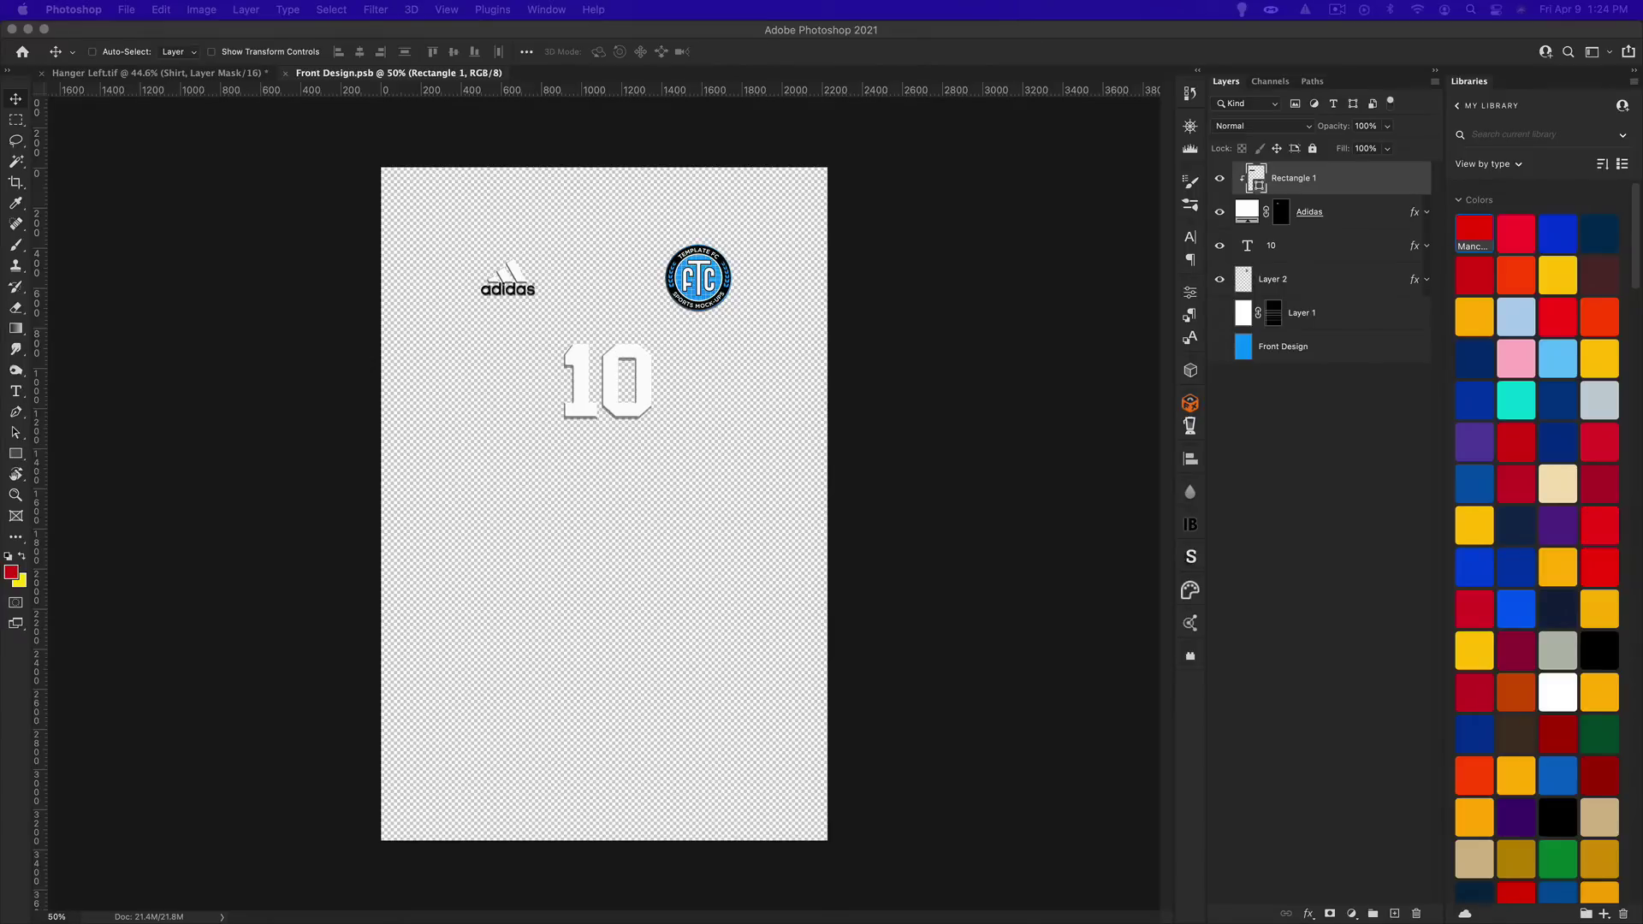
# Switch to Chrome, preview the transparent Wikipedia Manchester United logo, and bring it into Front Design.psb as a new layer above Rectangle 1
pyautogui.moveTo(2, 300); pyautogui.dragTo(1406, 70)
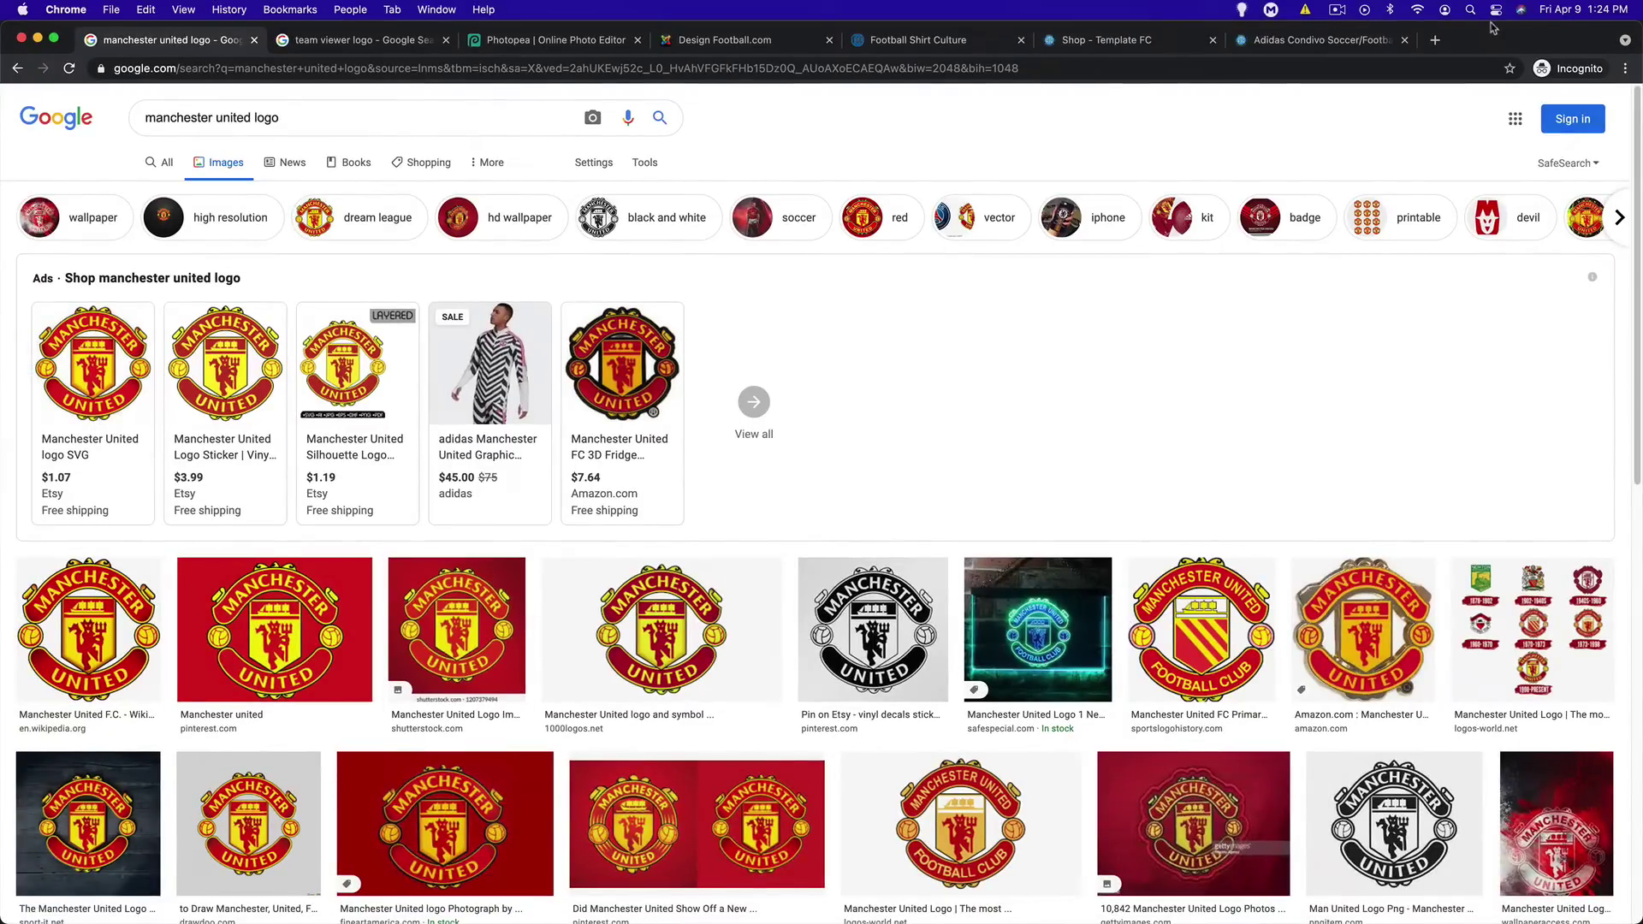
pyautogui.moveTo(1490, 27); pyautogui.dragTo(1500, 59)
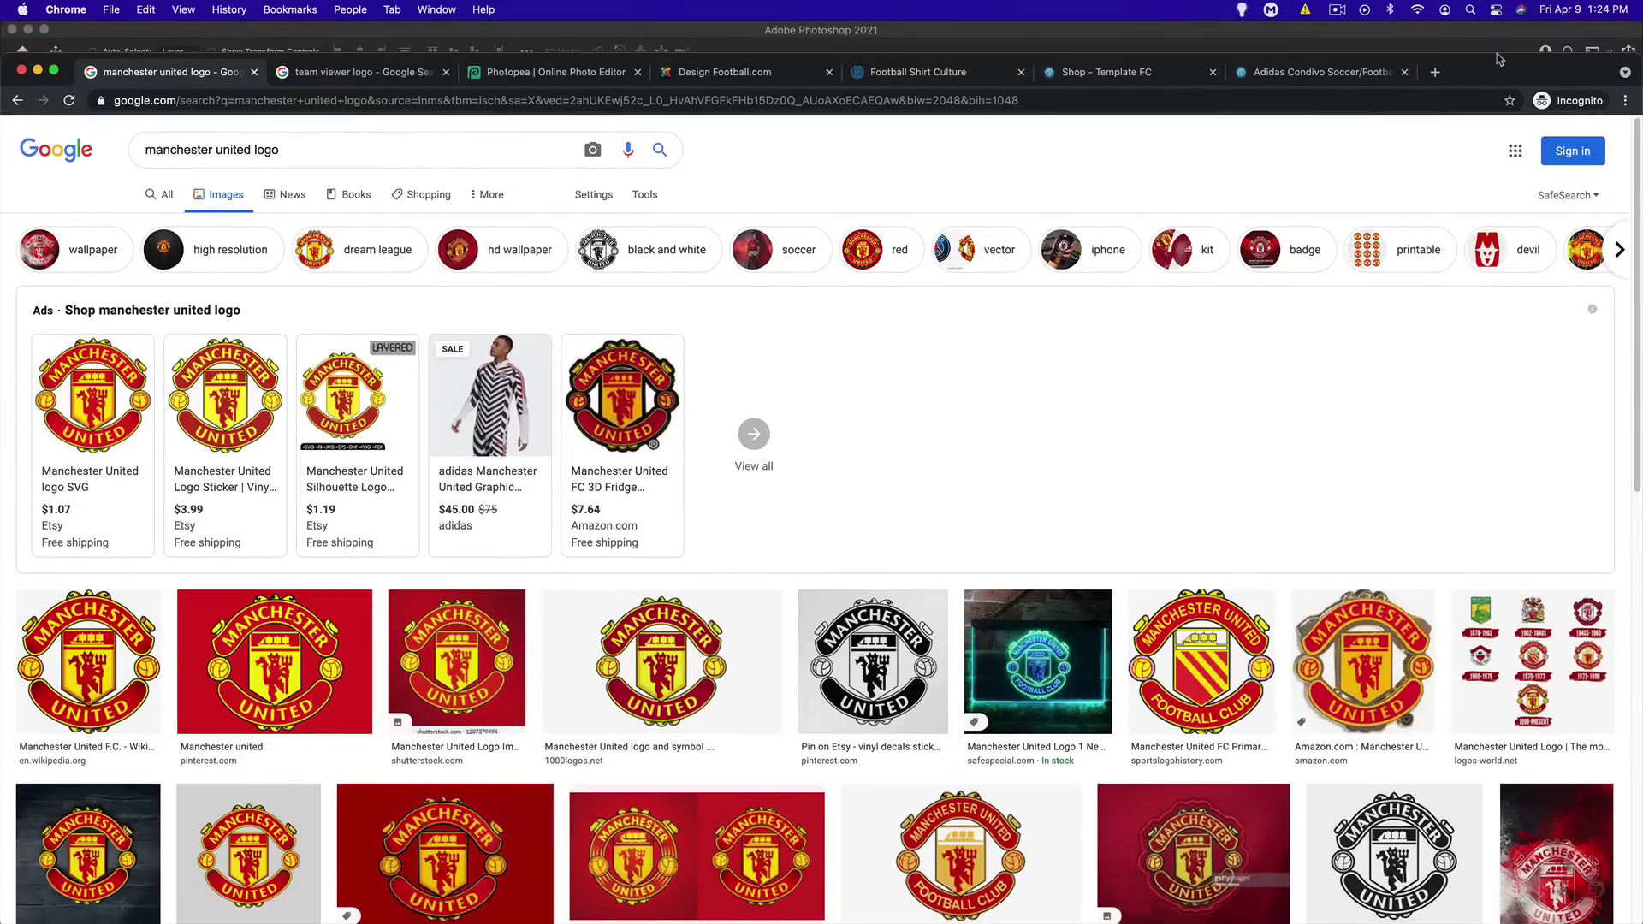
pyautogui.click(73, 676)
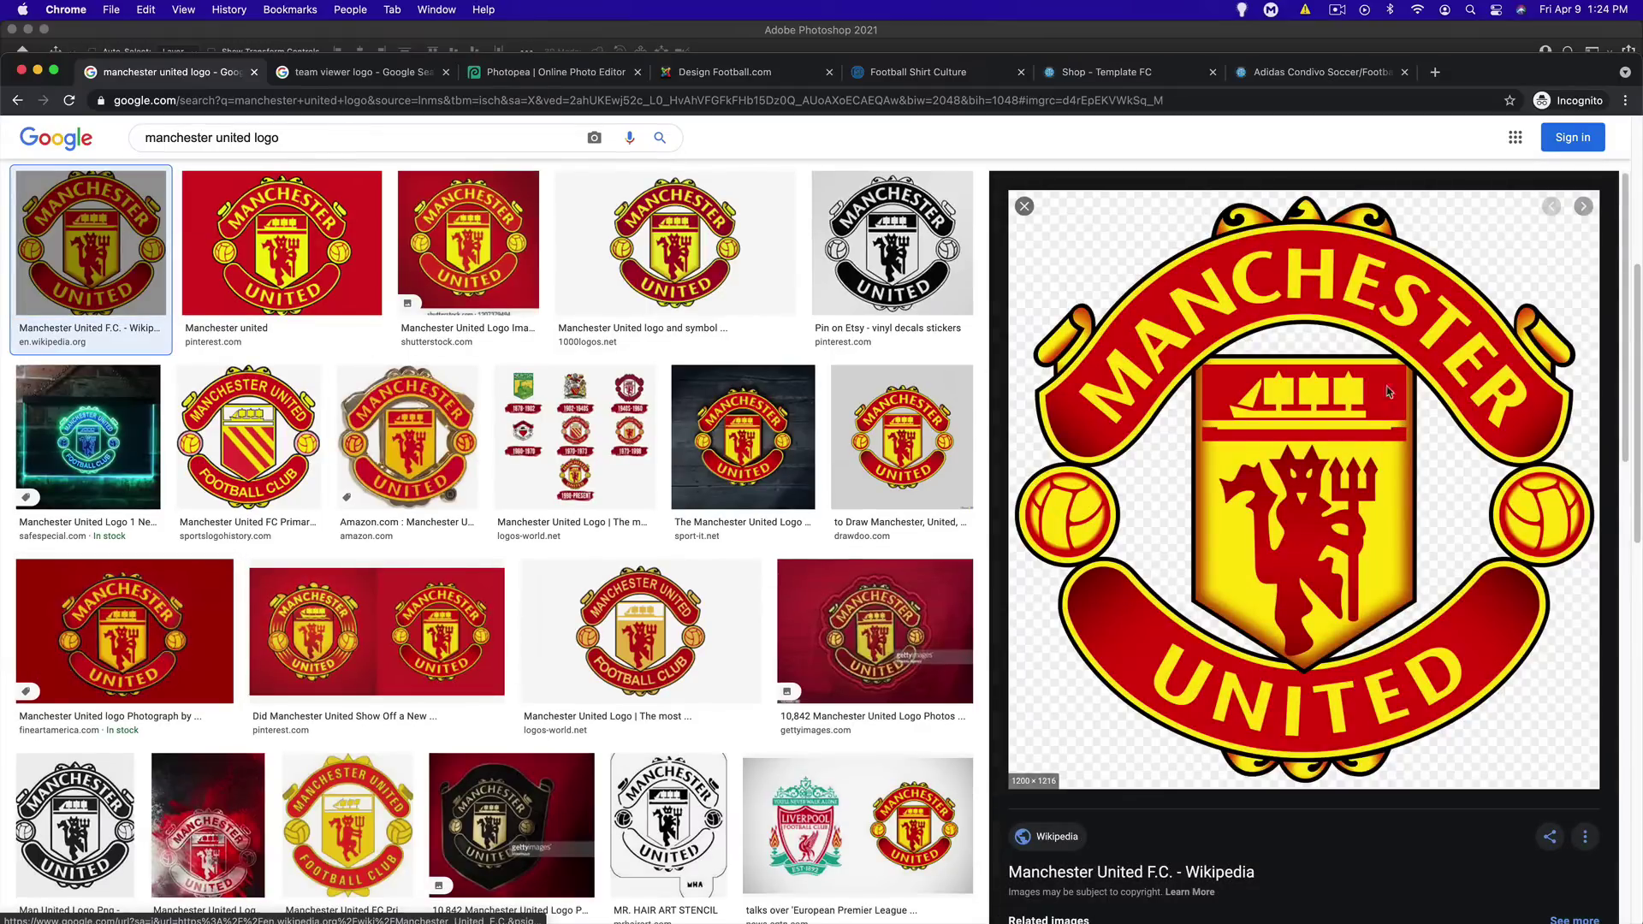
pyautogui.moveTo(1541, 73); pyautogui.dragTo(1538, 172)
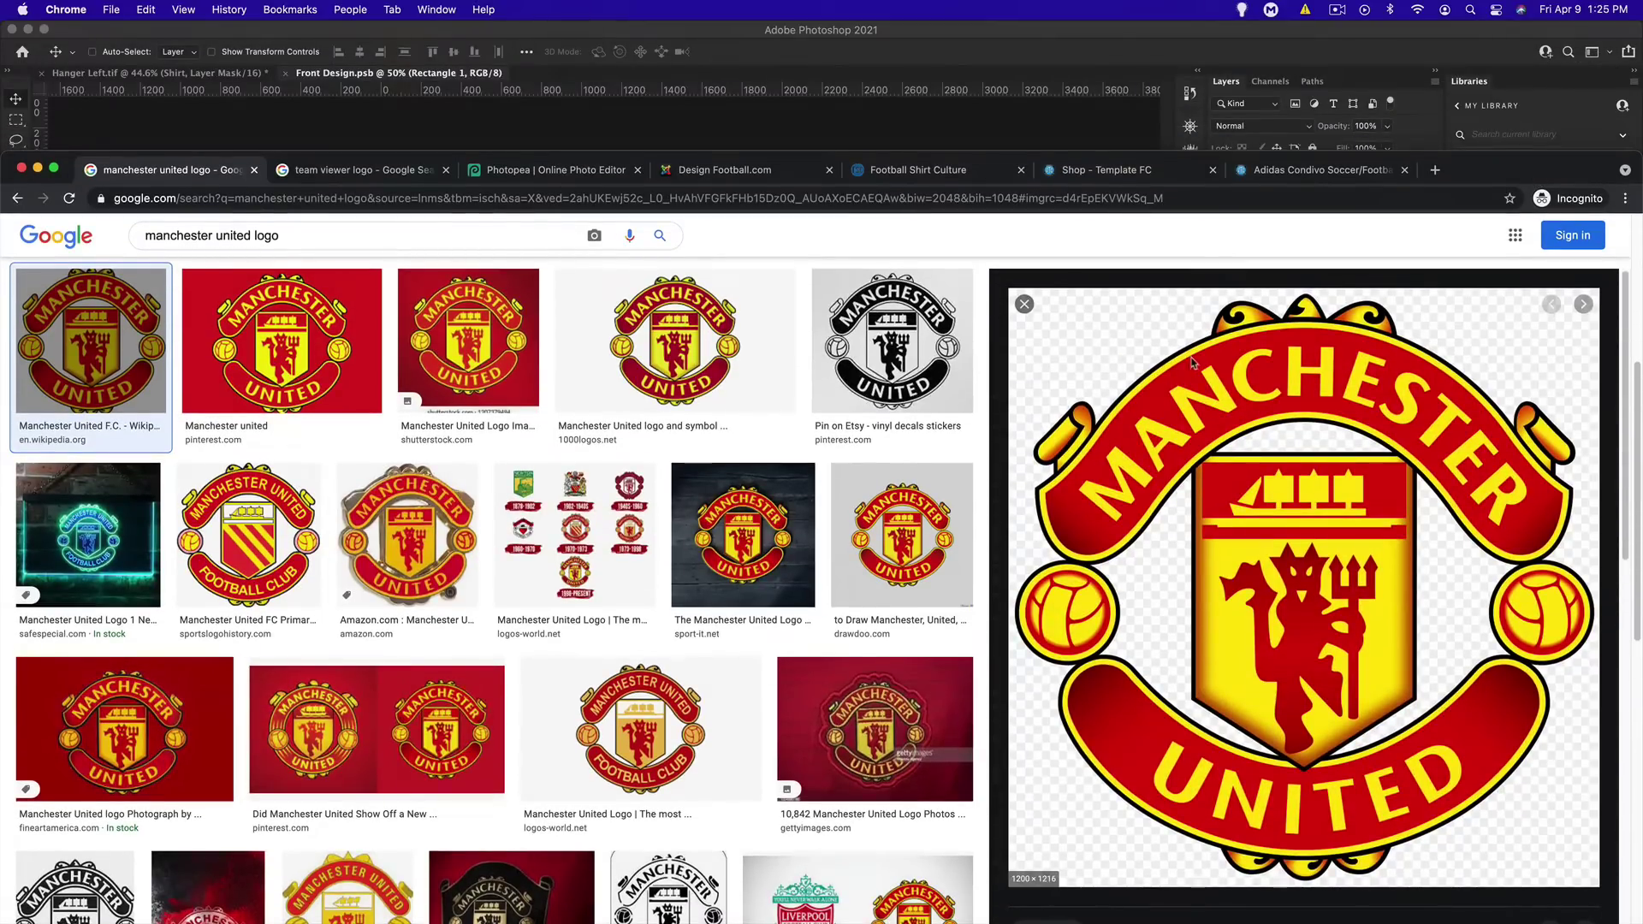
pyautogui.moveTo(1494, 180); pyautogui.dragTo(1473, 341)
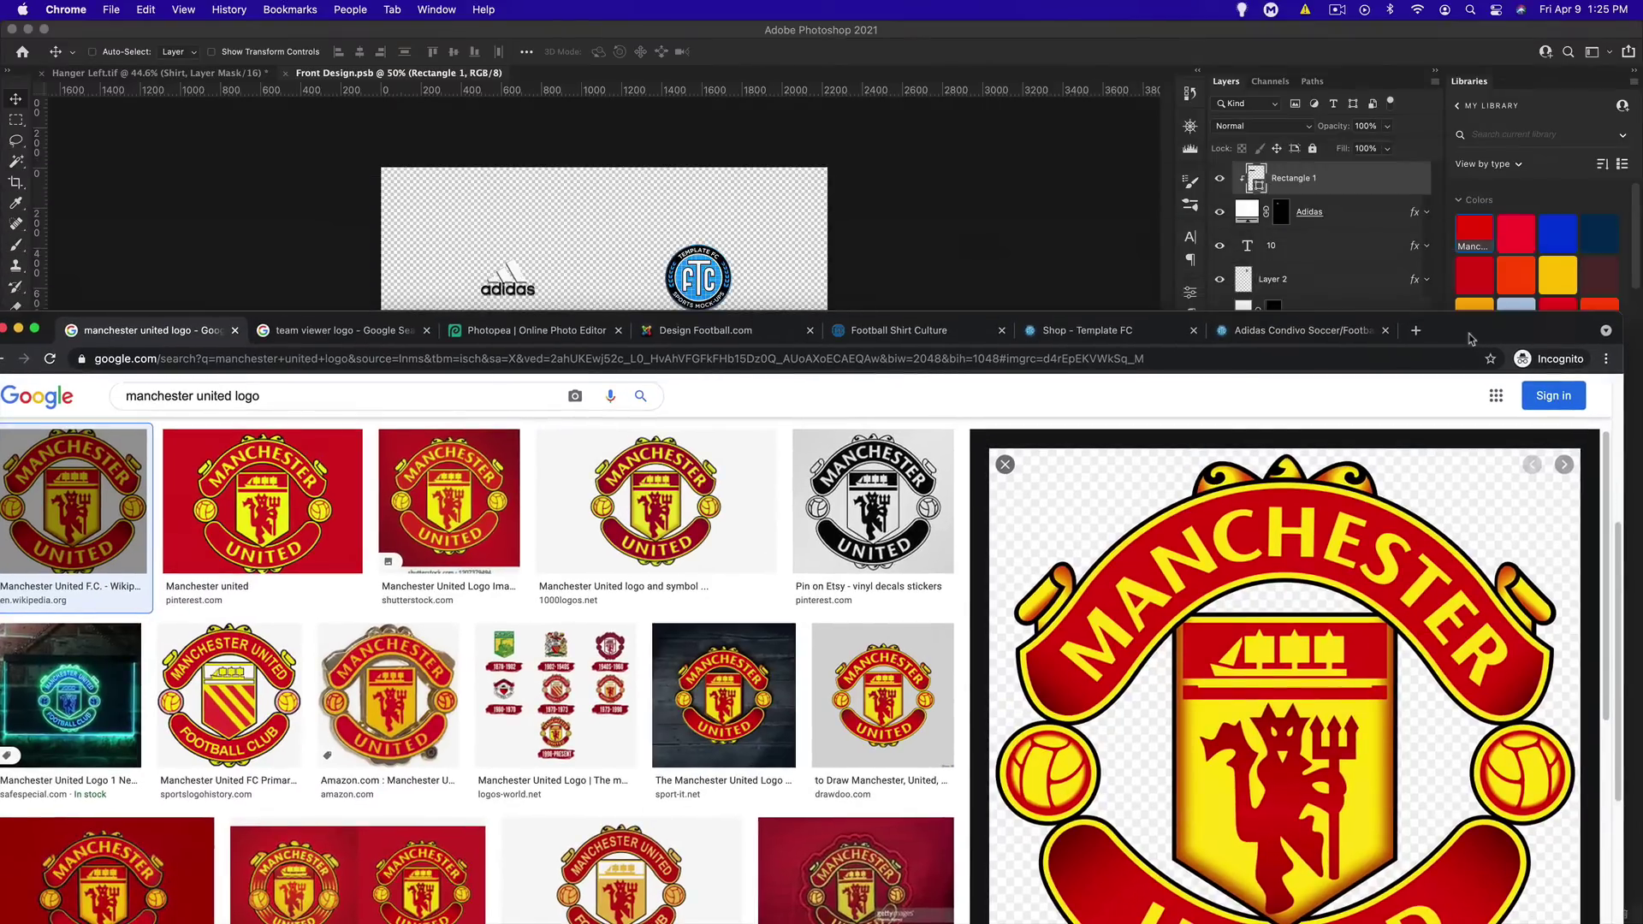
pyautogui.moveTo(1289, 706); pyautogui.dragTo(711, 359)
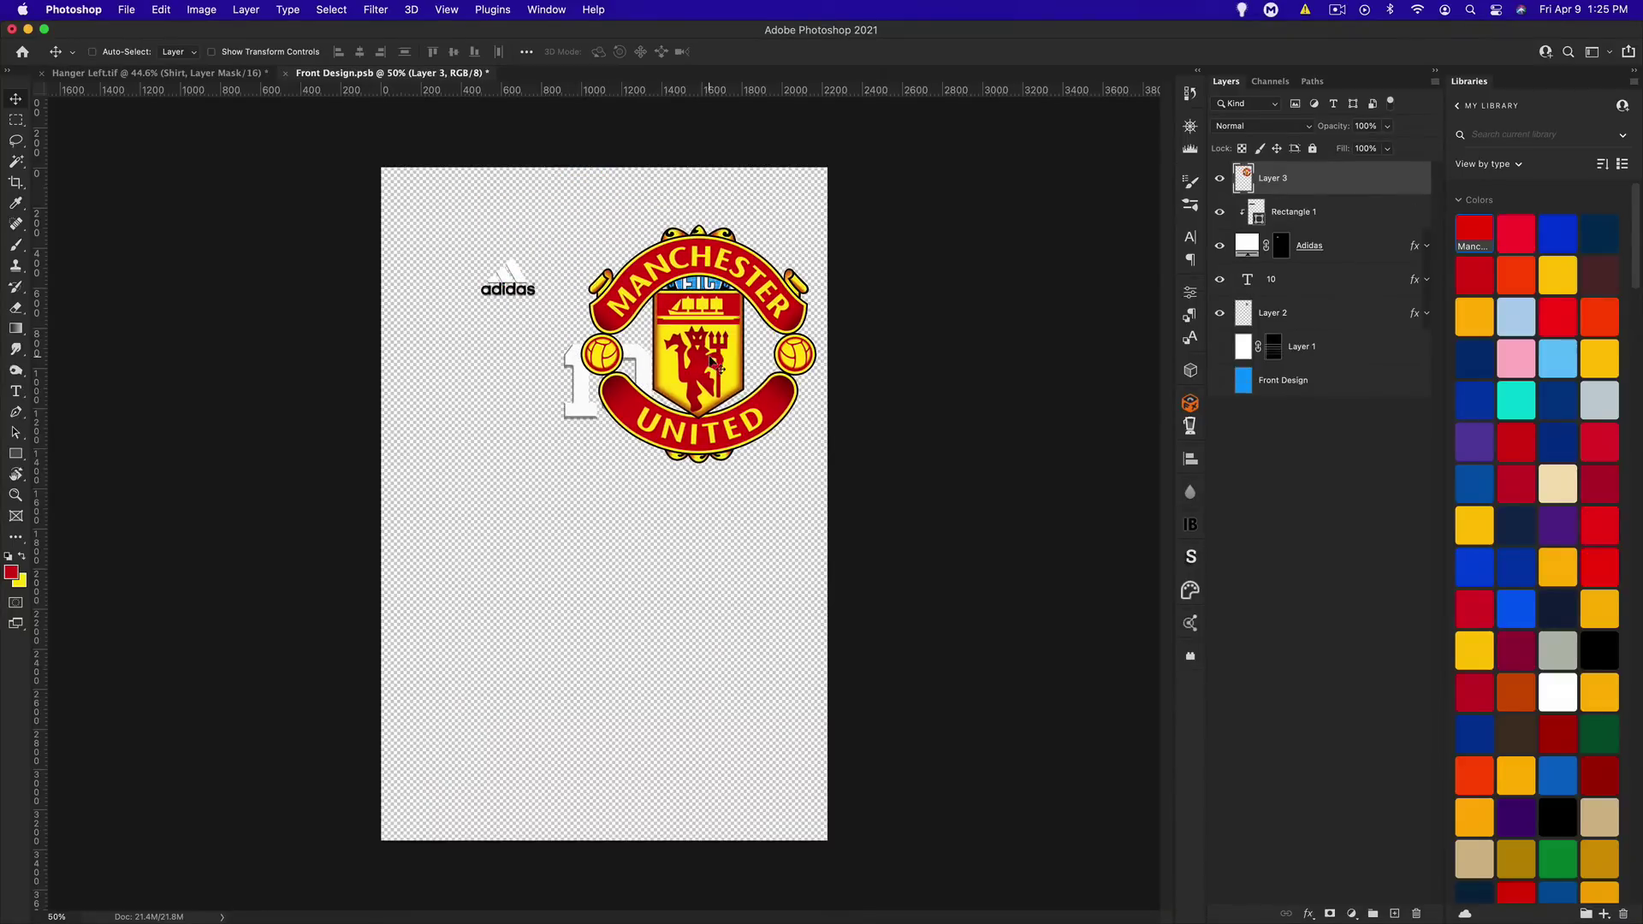
# Scale the Manchester United logo down to badge size and position it over the round FTC badge
pyautogui.press('super')
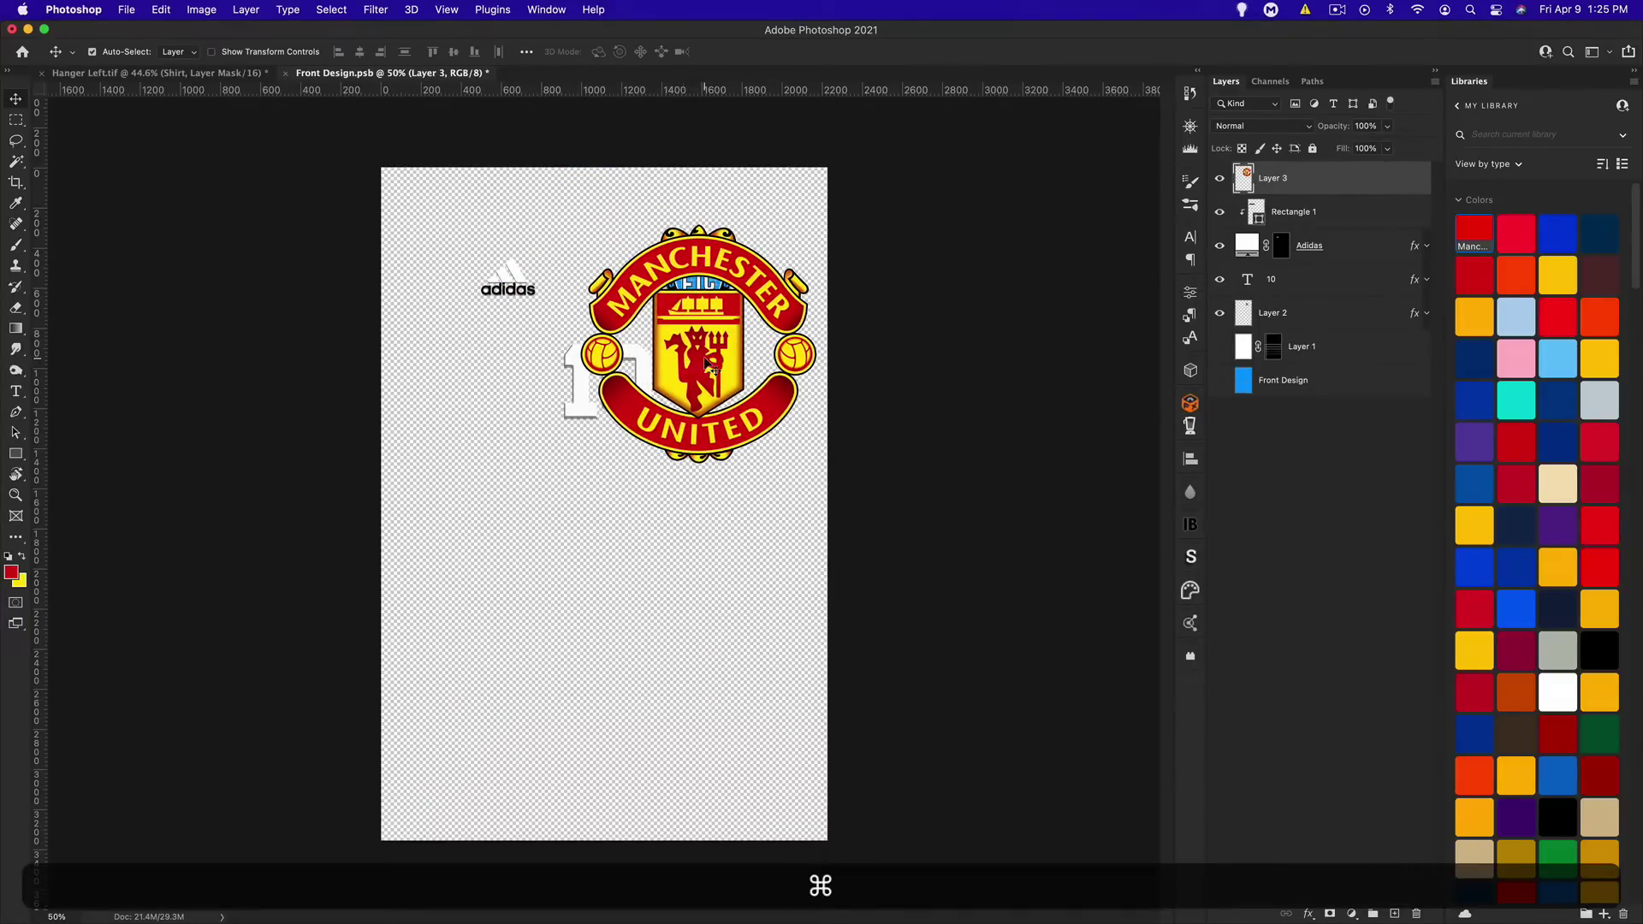
pyautogui.press('super+t')
pyautogui.moveTo(716, 354)
pyautogui.mouseDown()
pyautogui.moveTo(720, 421)
pyautogui.moveTo(717, 374)
pyautogui.mouseUp()
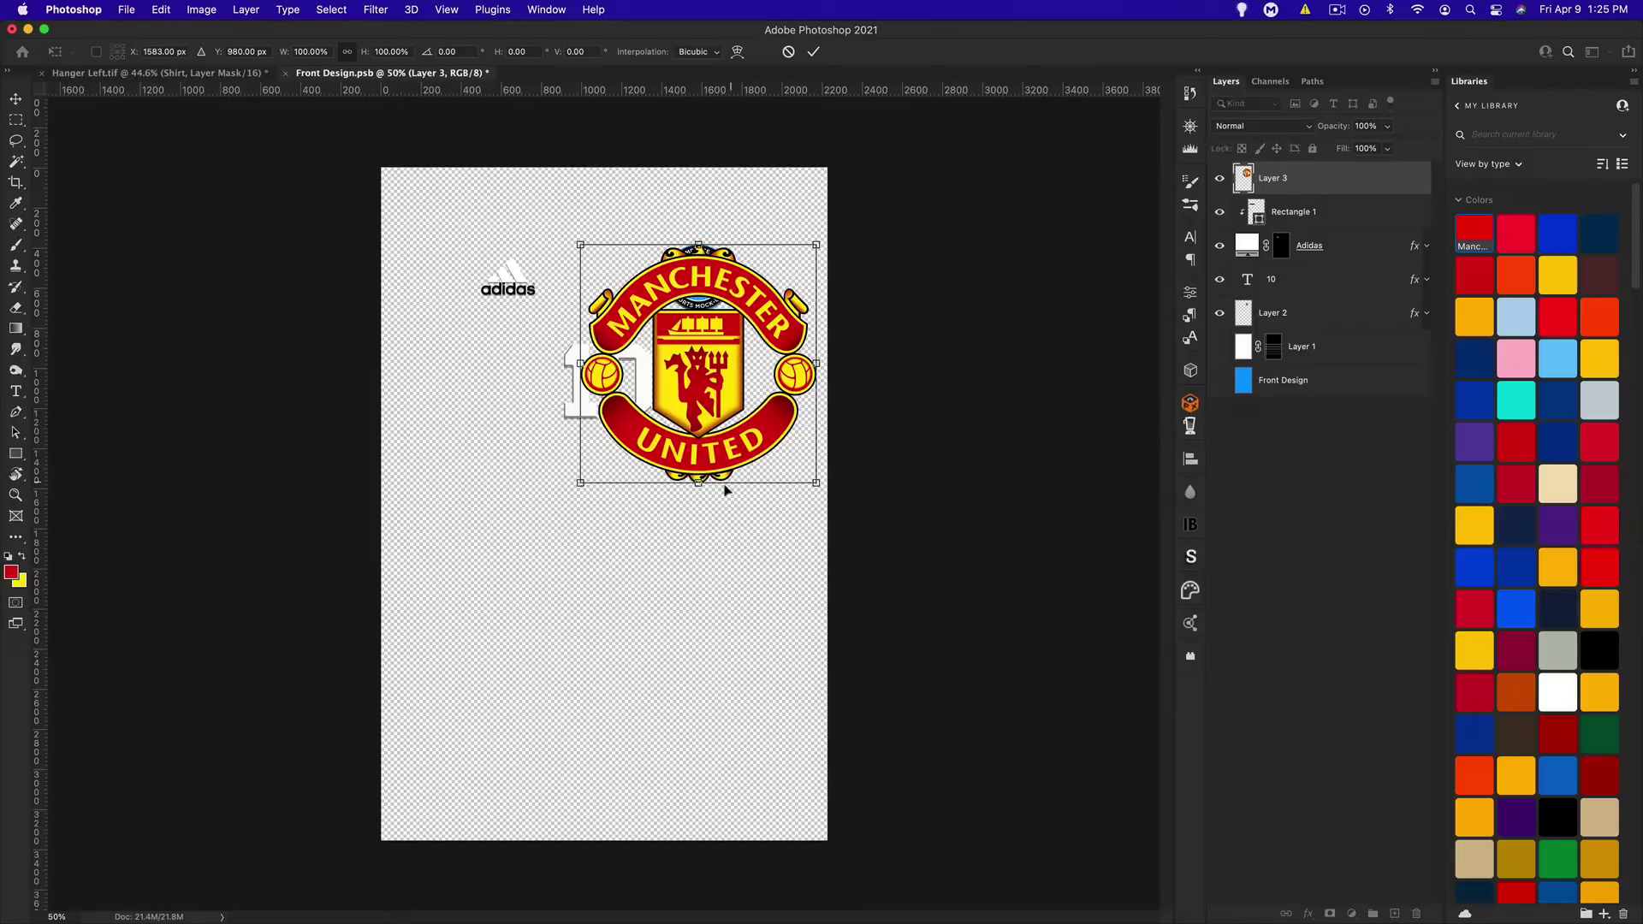
pyautogui.moveTo(699, 484); pyautogui.dragTo(703, 315)
pyautogui.press('Return')
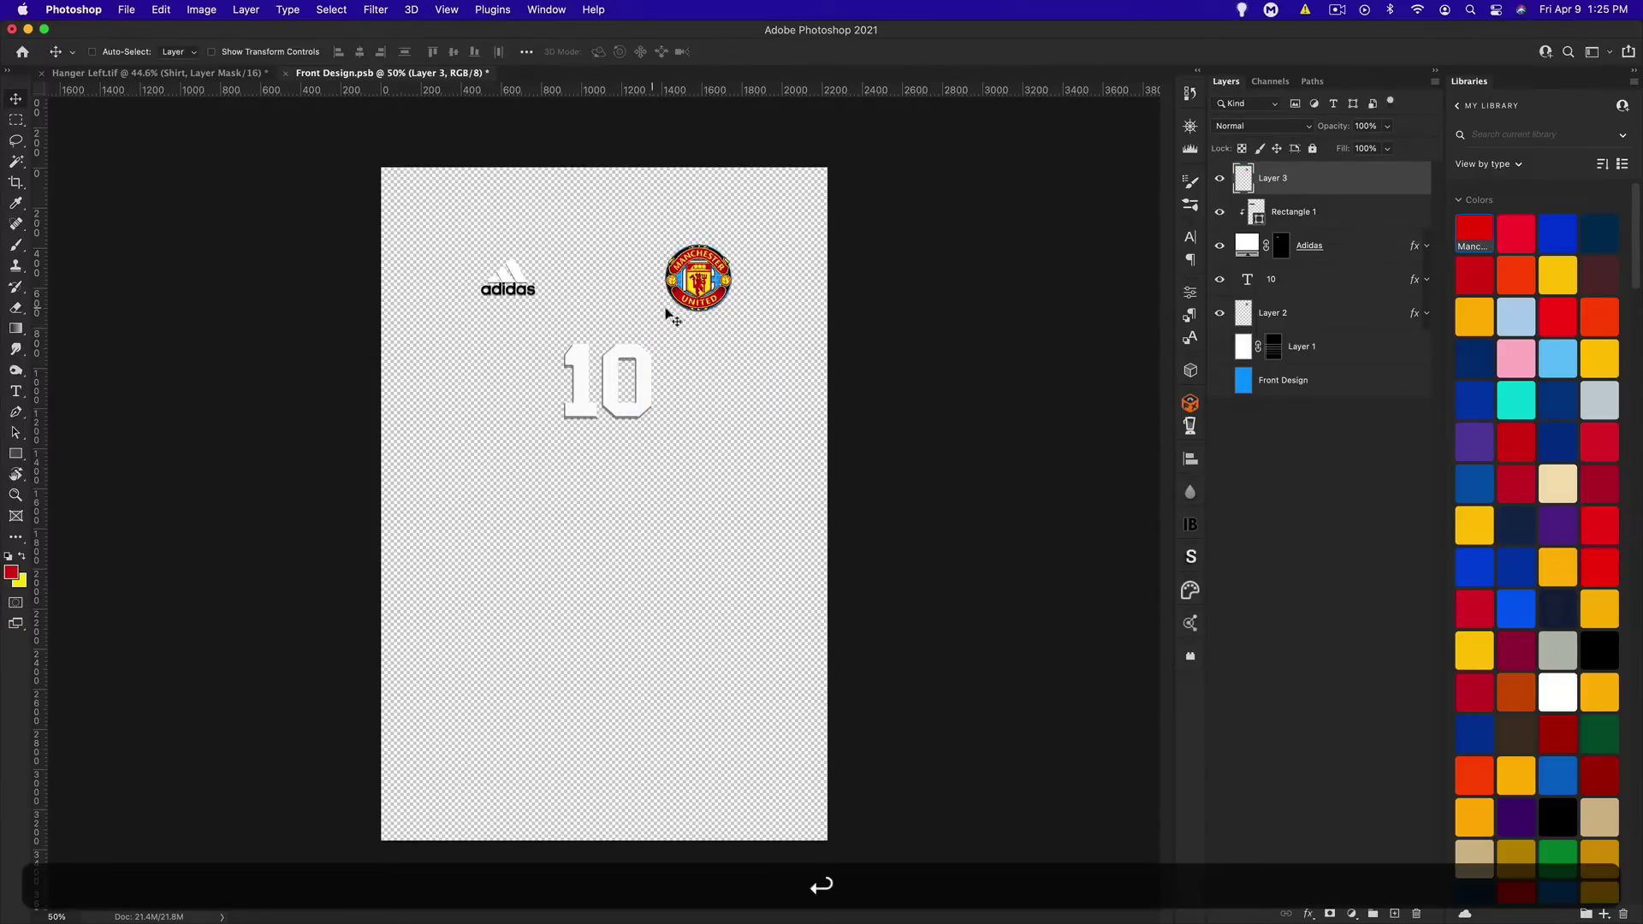
# Delete Layer 2, which holds the old FTC badge
pyautogui.click(1289, 318)
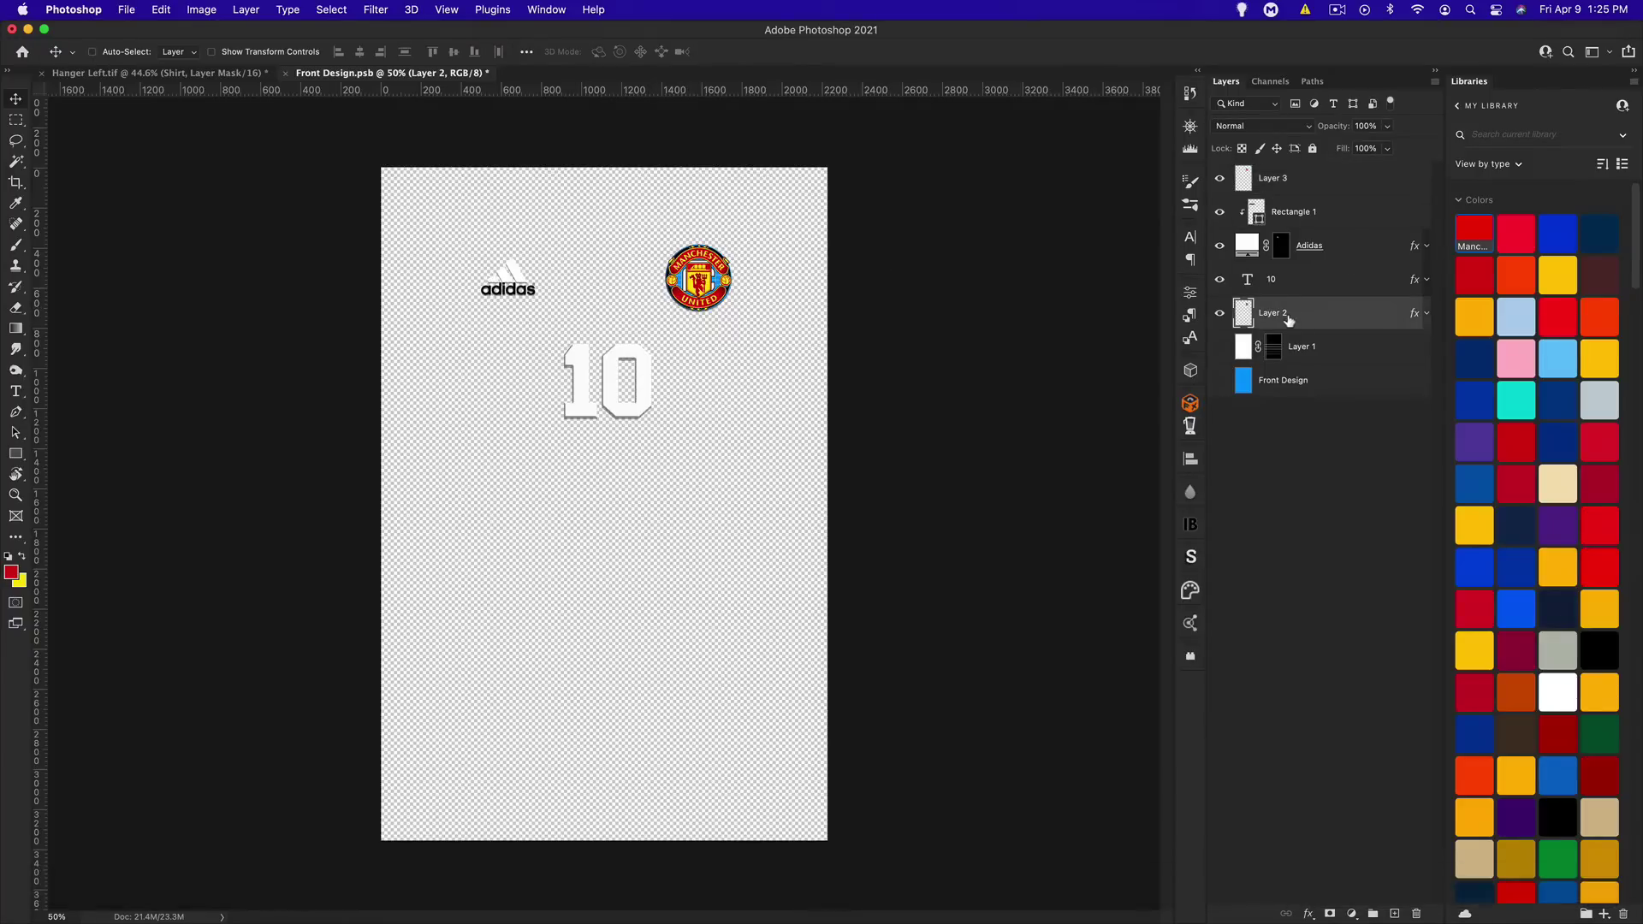
pyautogui.click(1218, 318)
pyautogui.click(1217, 318)
pyautogui.press('BackSpace')
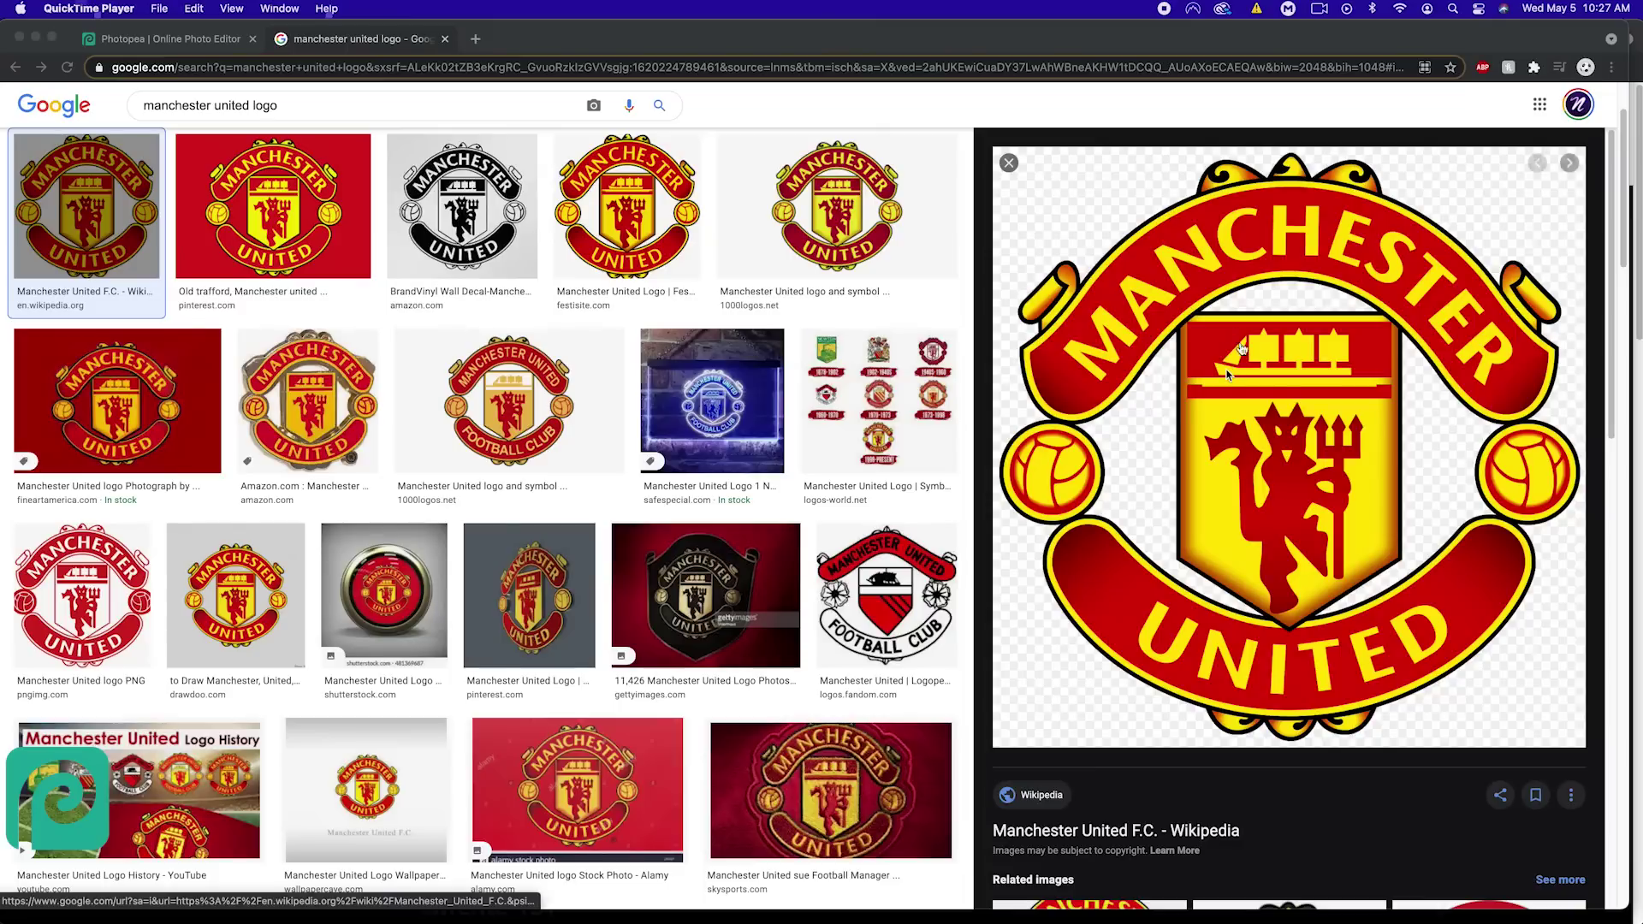
# Save the previewed Manchester United logo in Chrome to the Downloads folder as a PNG named United logo
pyautogui.rightClick(1240, 343)
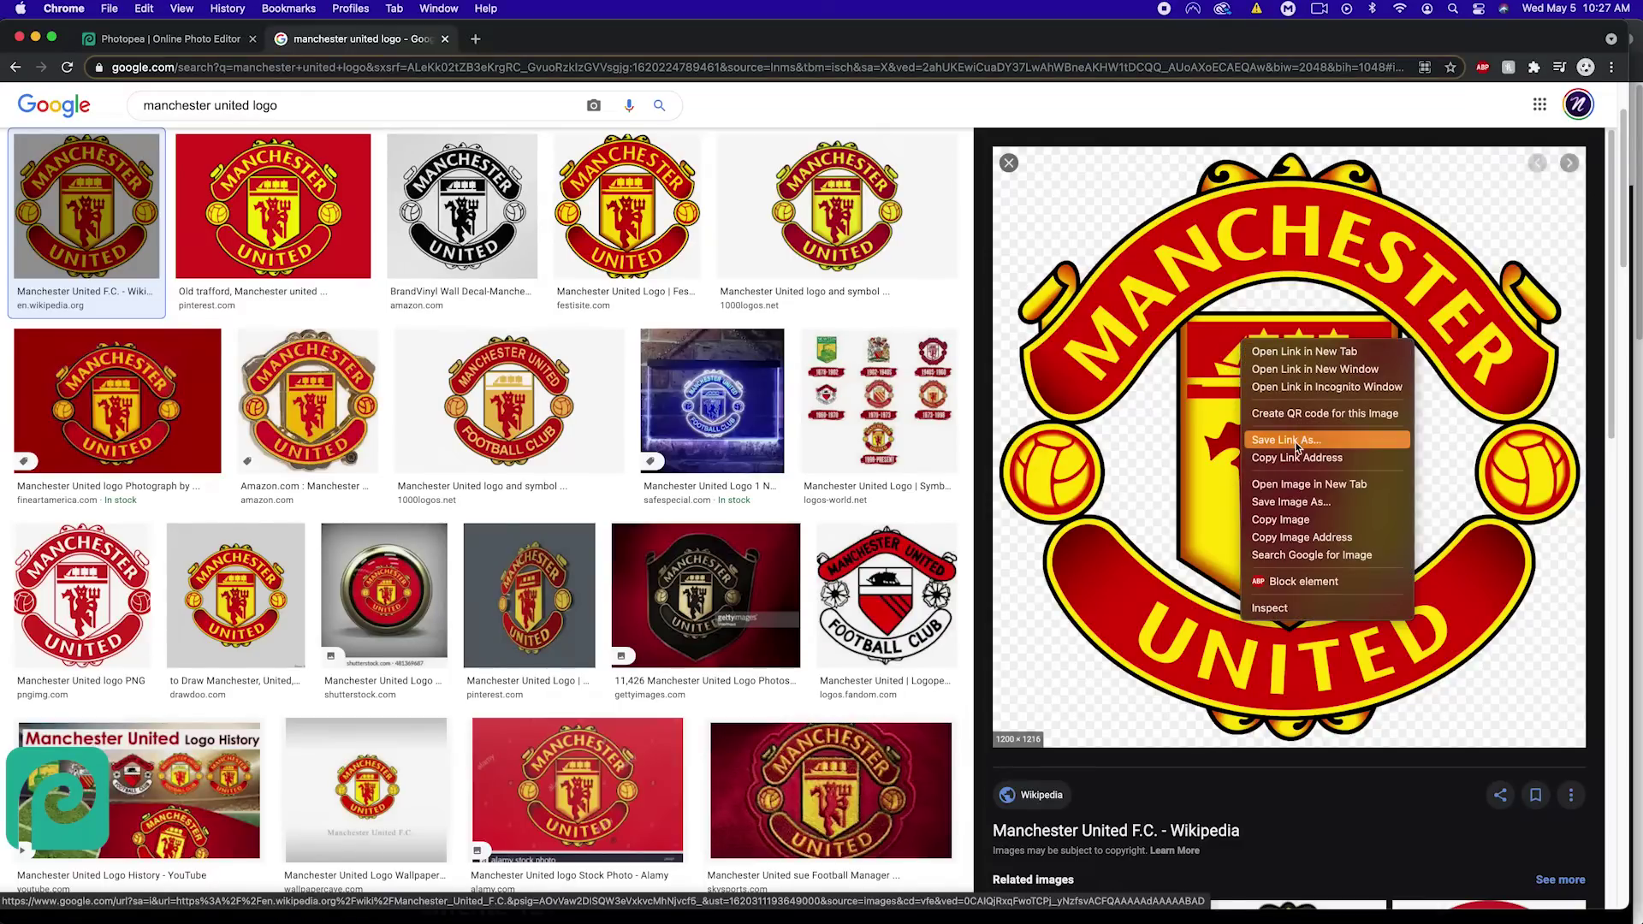
pyautogui.click(1299, 500)
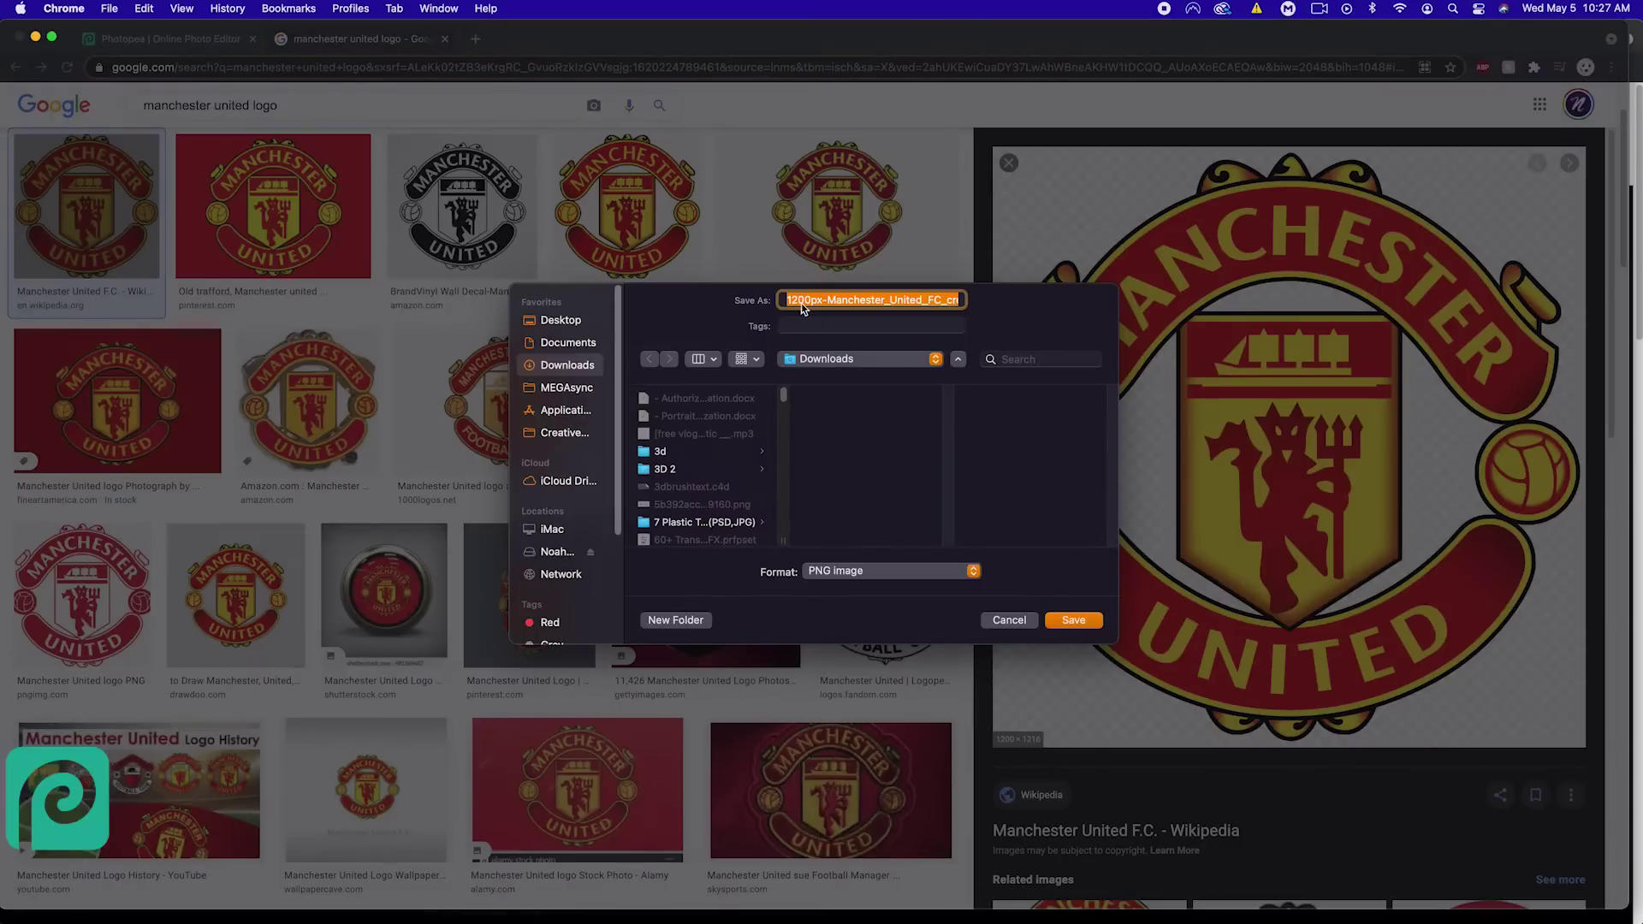
pyautogui.write('United logo')
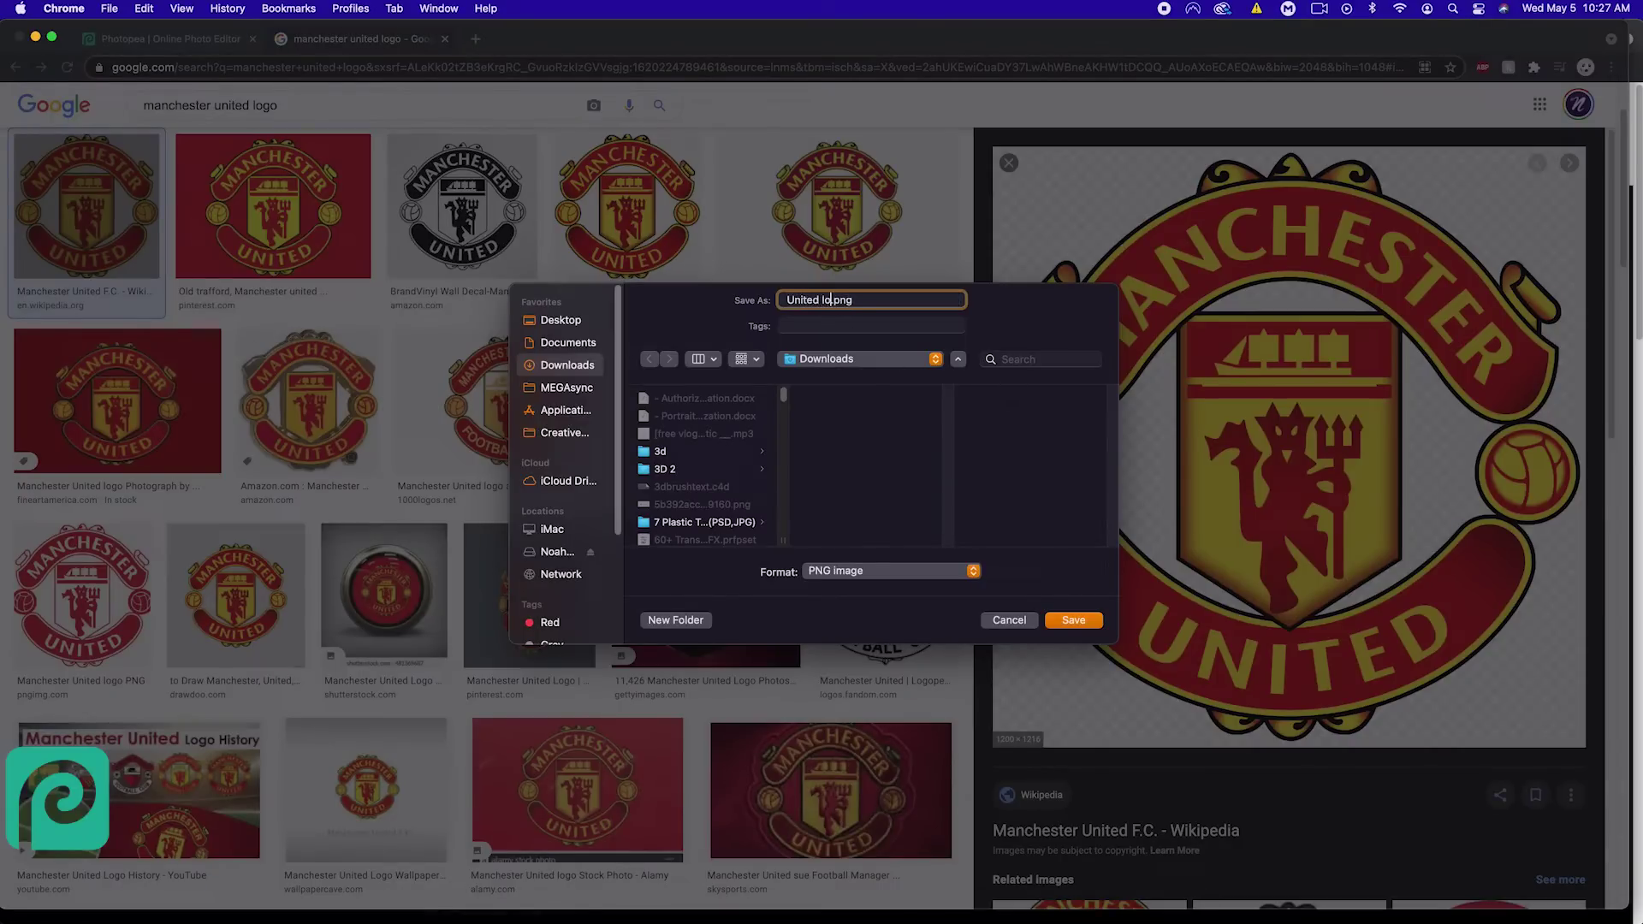
pyautogui.press('Return')
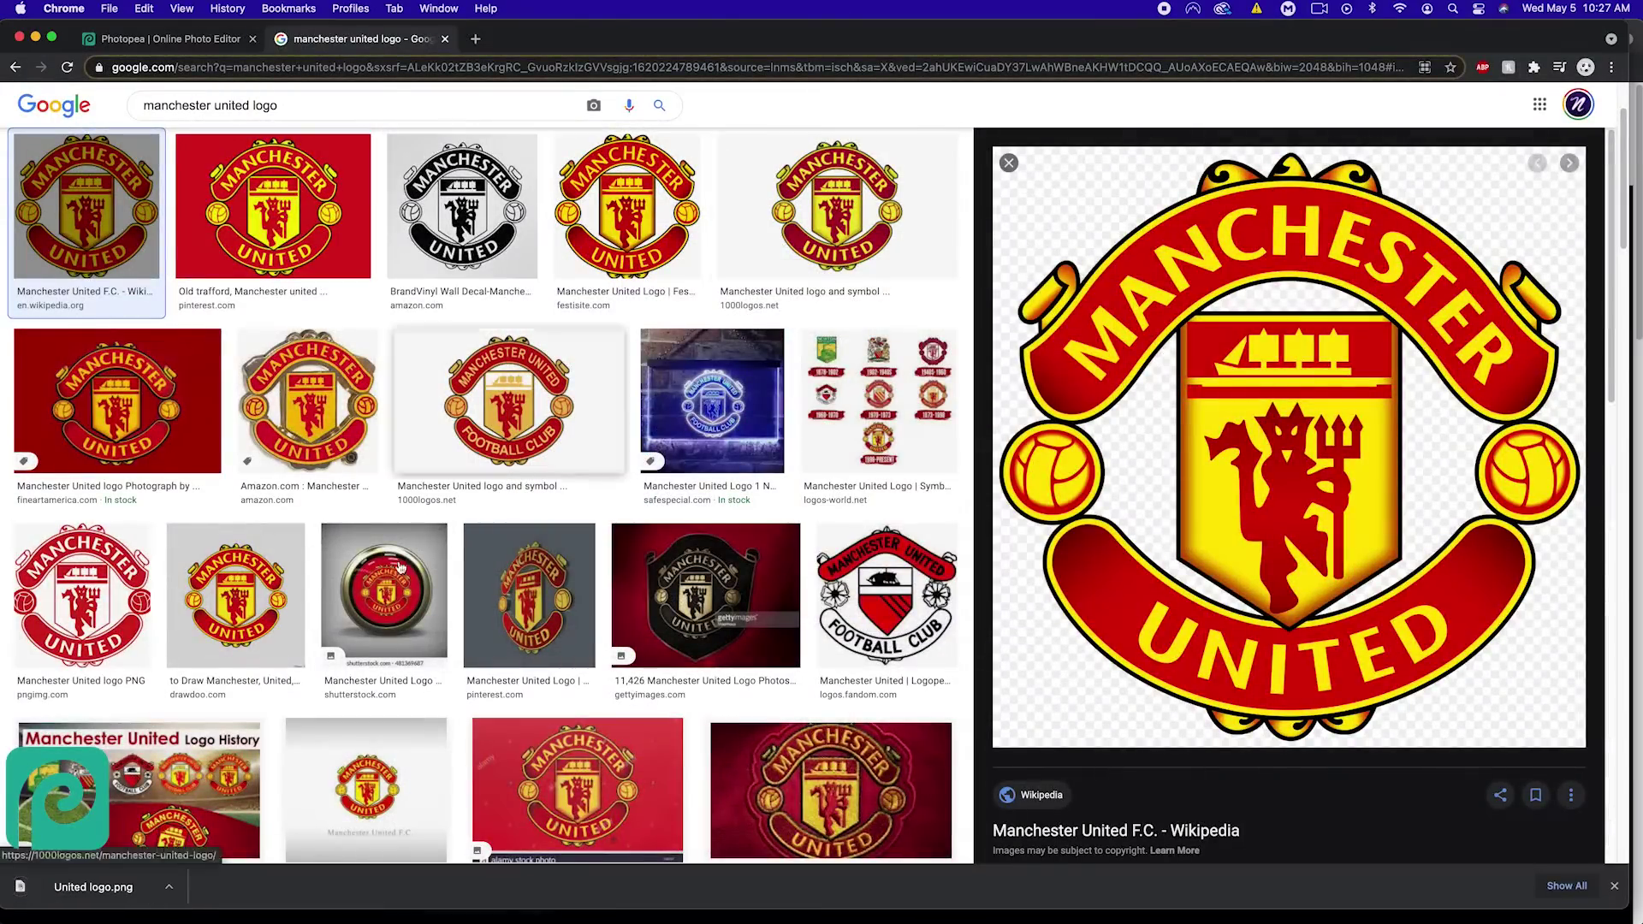
# Switch to Photopea, place United logo.png from Downloads into Front Design.psd, and move it down toward the shirt's centre
pyautogui.click(171, 39)
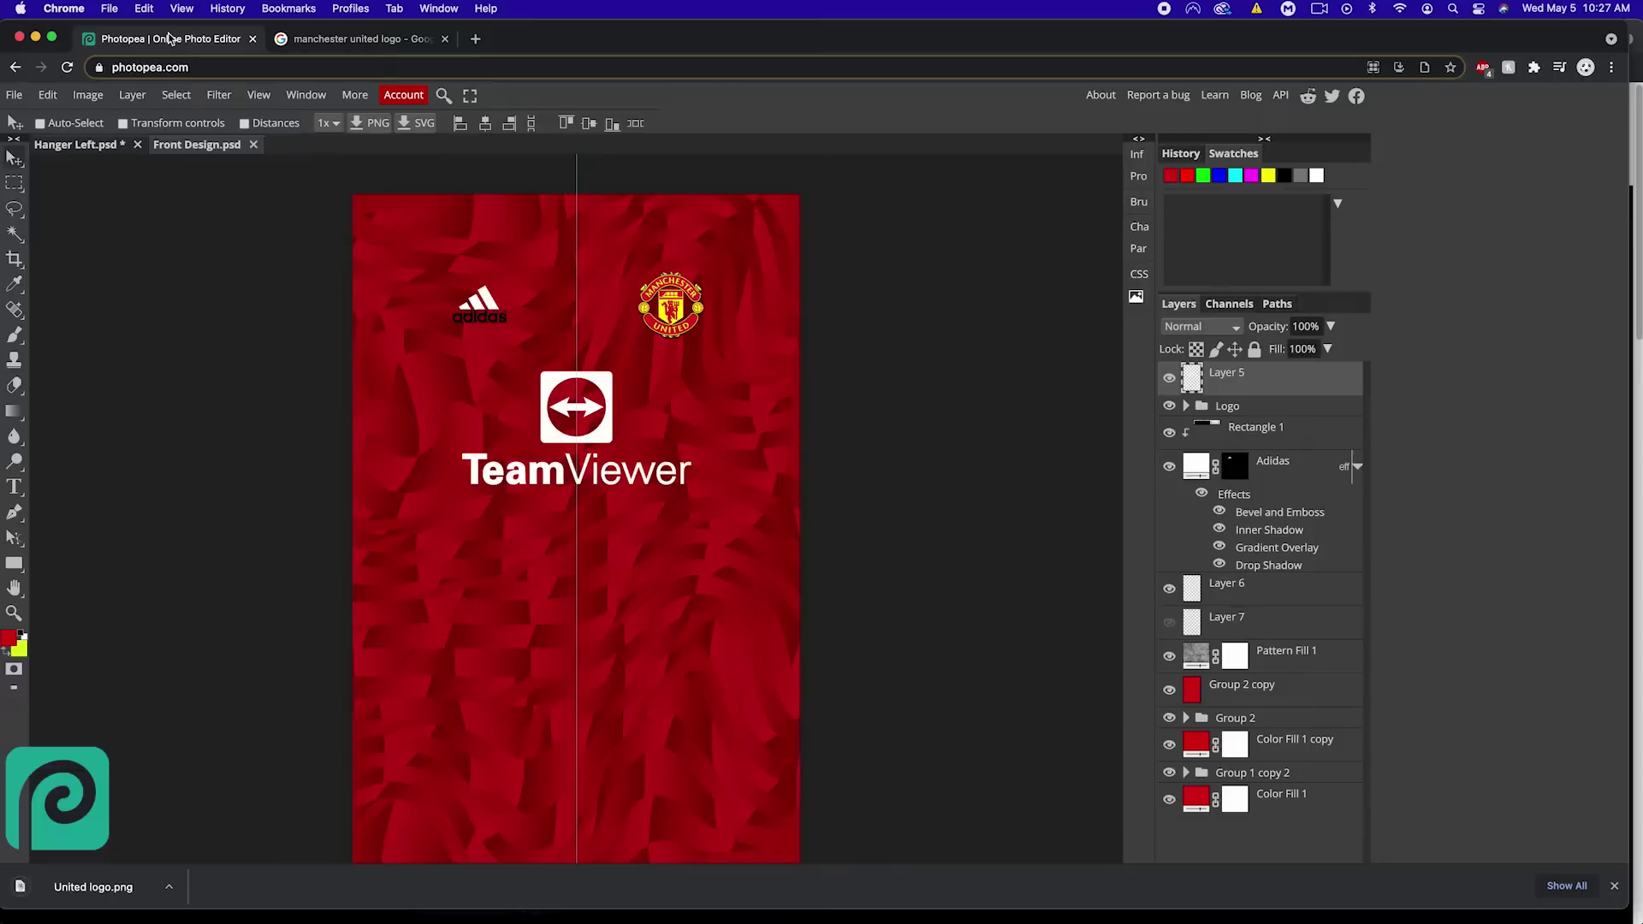
pyautogui.click(14, 95)
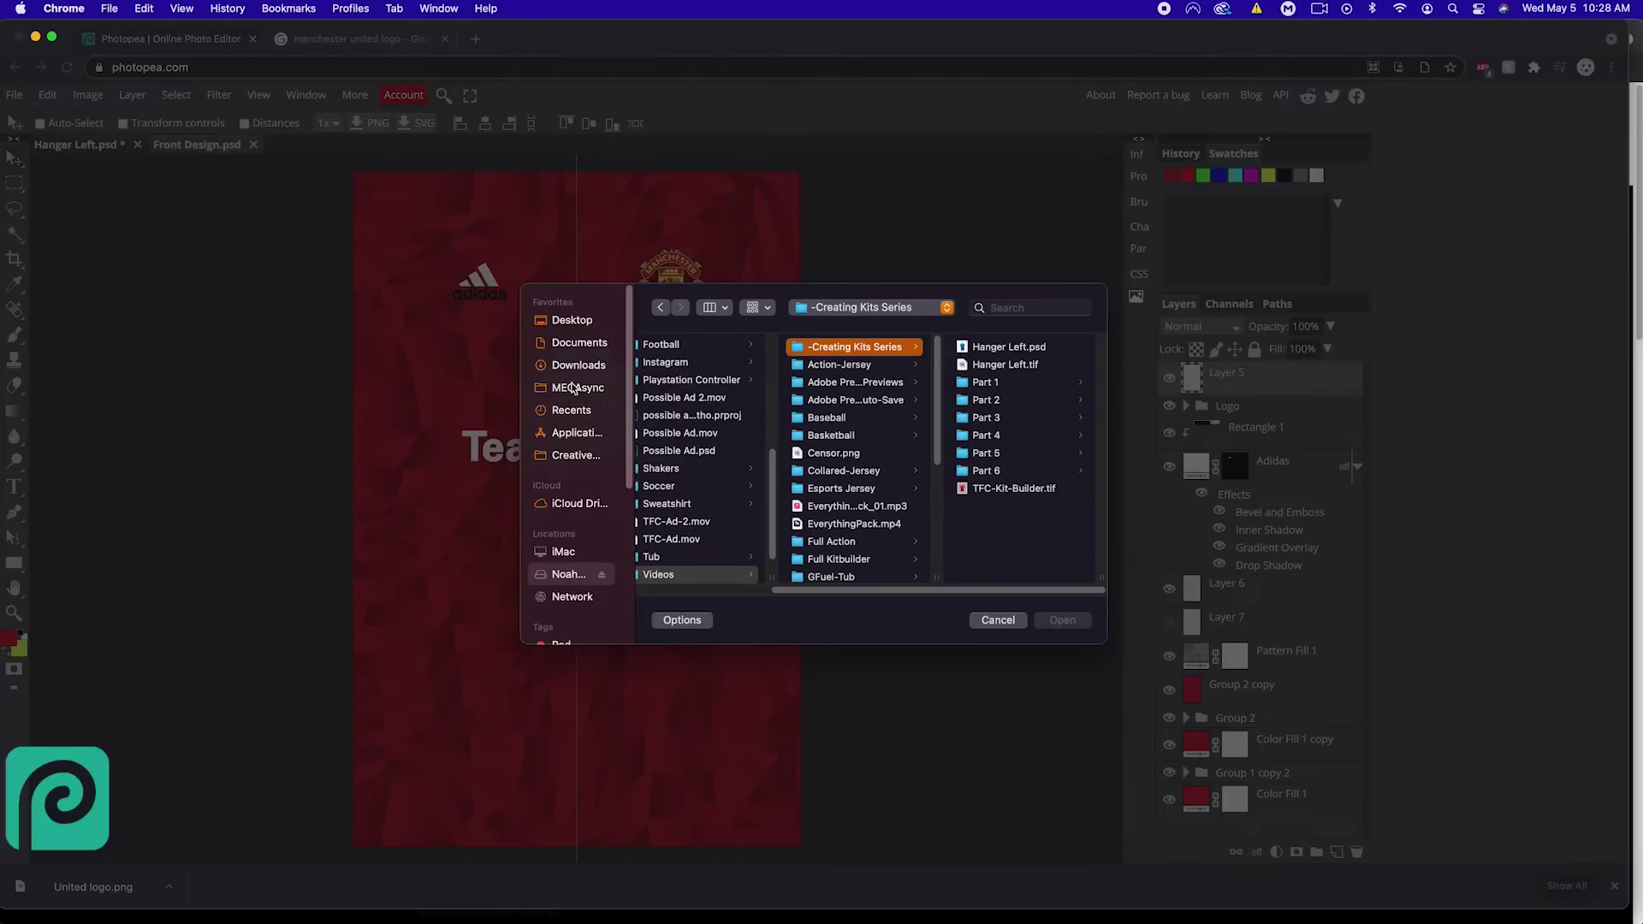
pyautogui.click(566, 370)
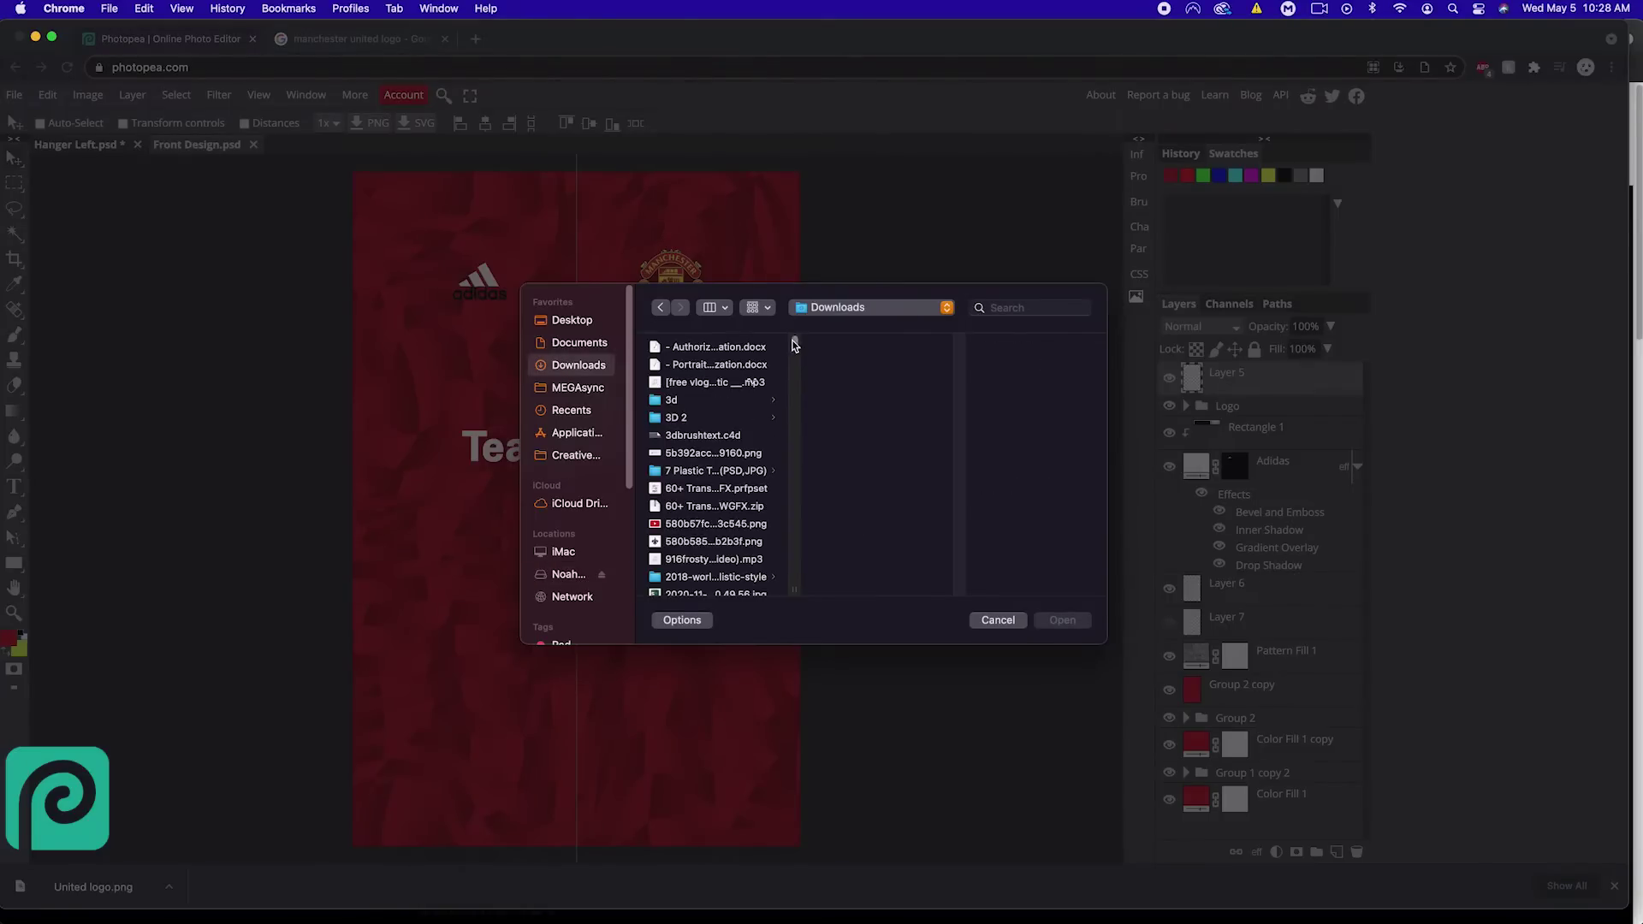
pyautogui.moveTo(794, 344); pyautogui.dragTo(796, 556)
pyautogui.click(700, 493)
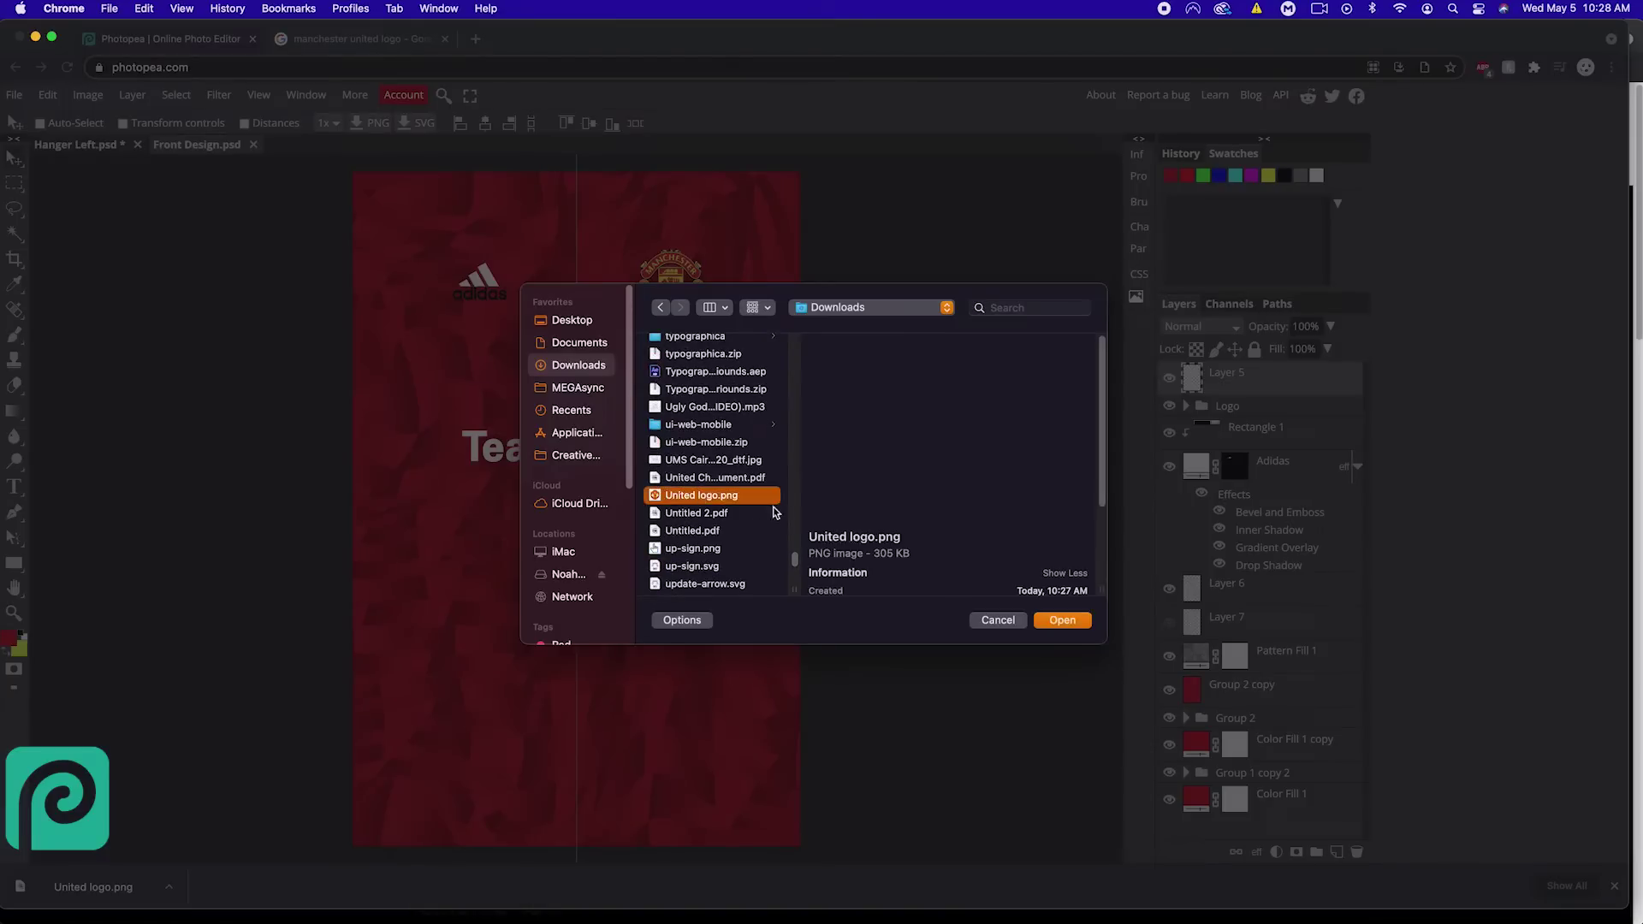
pyautogui.click(1058, 621)
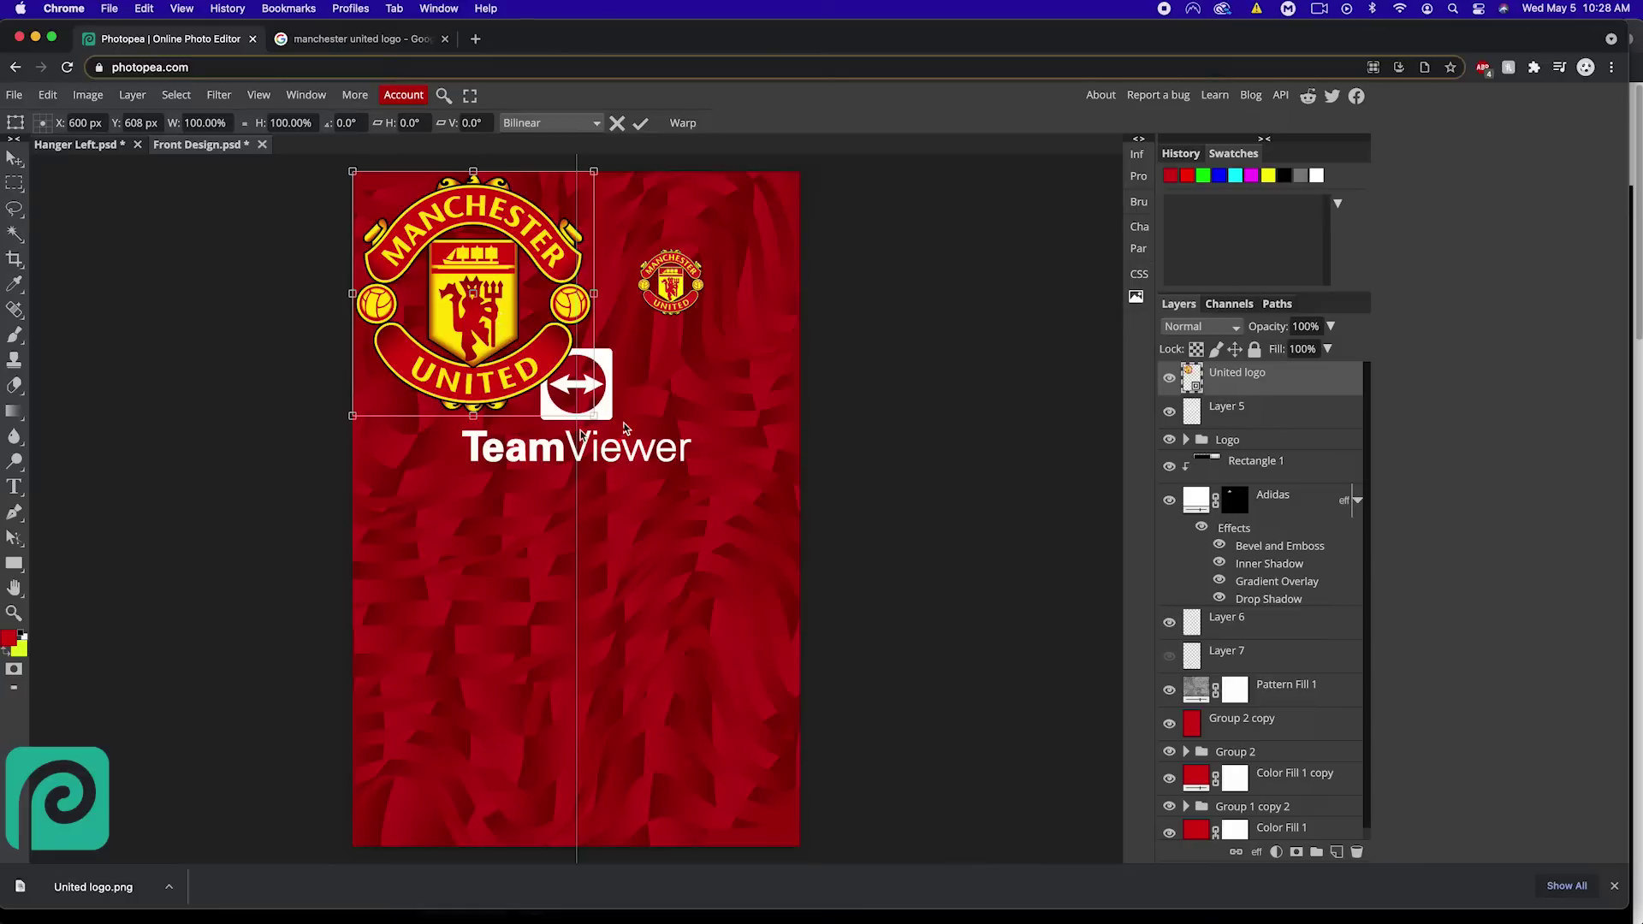
pyautogui.moveTo(560, 312); pyautogui.dragTo(701, 416)
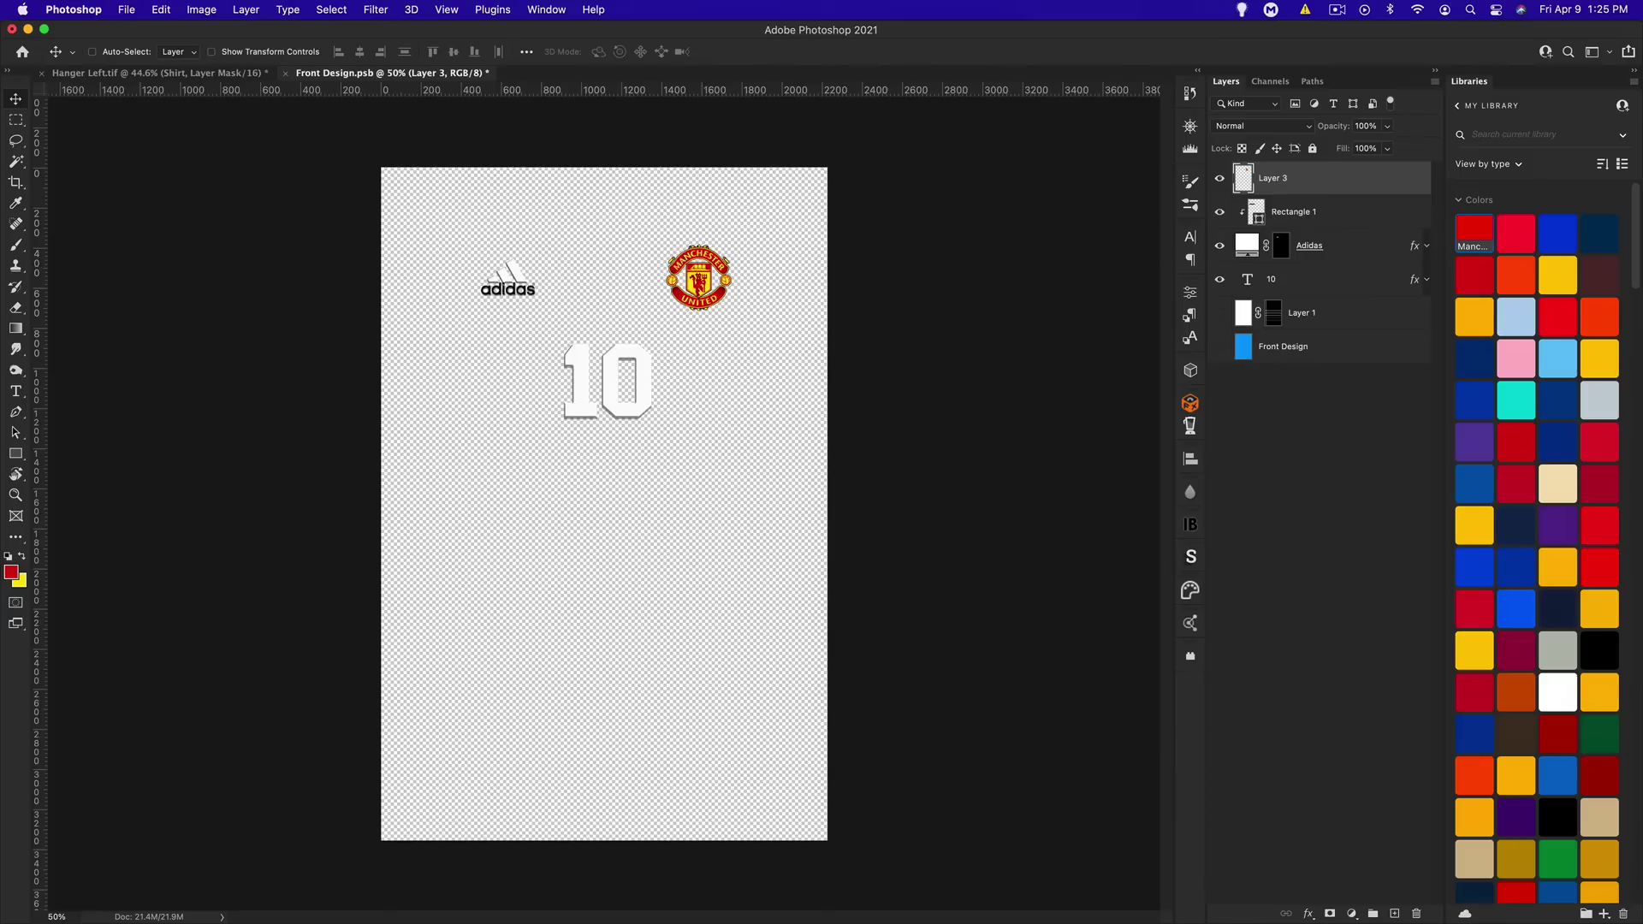
# Switch to Chrome, preview the red-background Pinterest Manchester United logo, and bring it into Front Design.psb in Photoshop as a new layer
pyautogui.press('super+Tab')
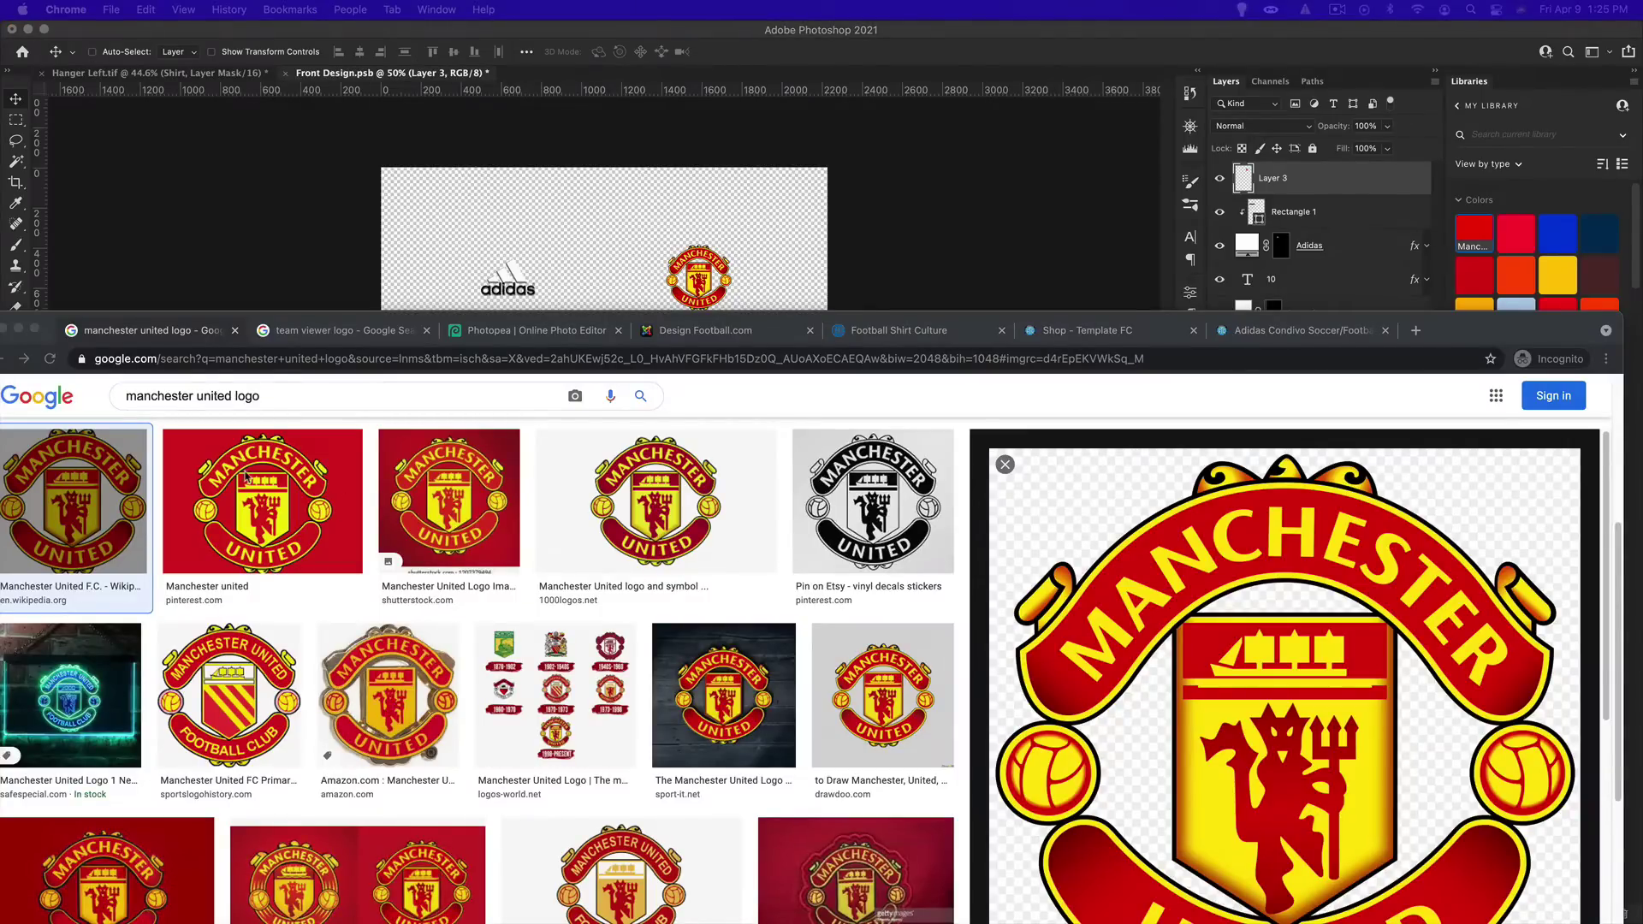
pyautogui.click(268, 500)
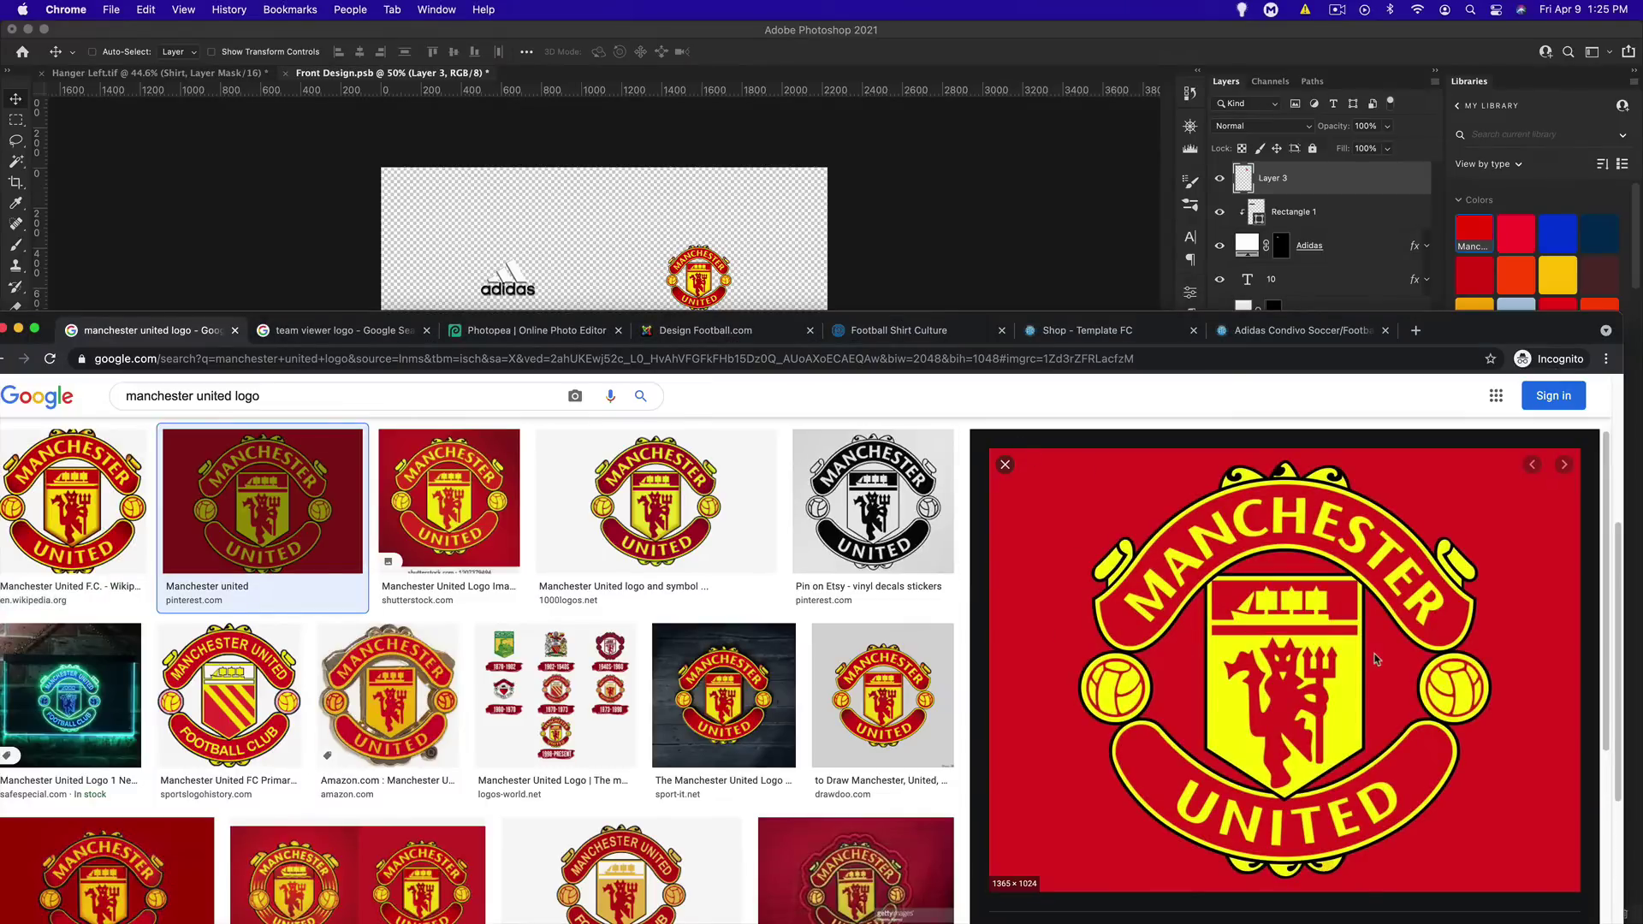
pyautogui.moveTo(1379, 660); pyautogui.dragTo(687, 267)
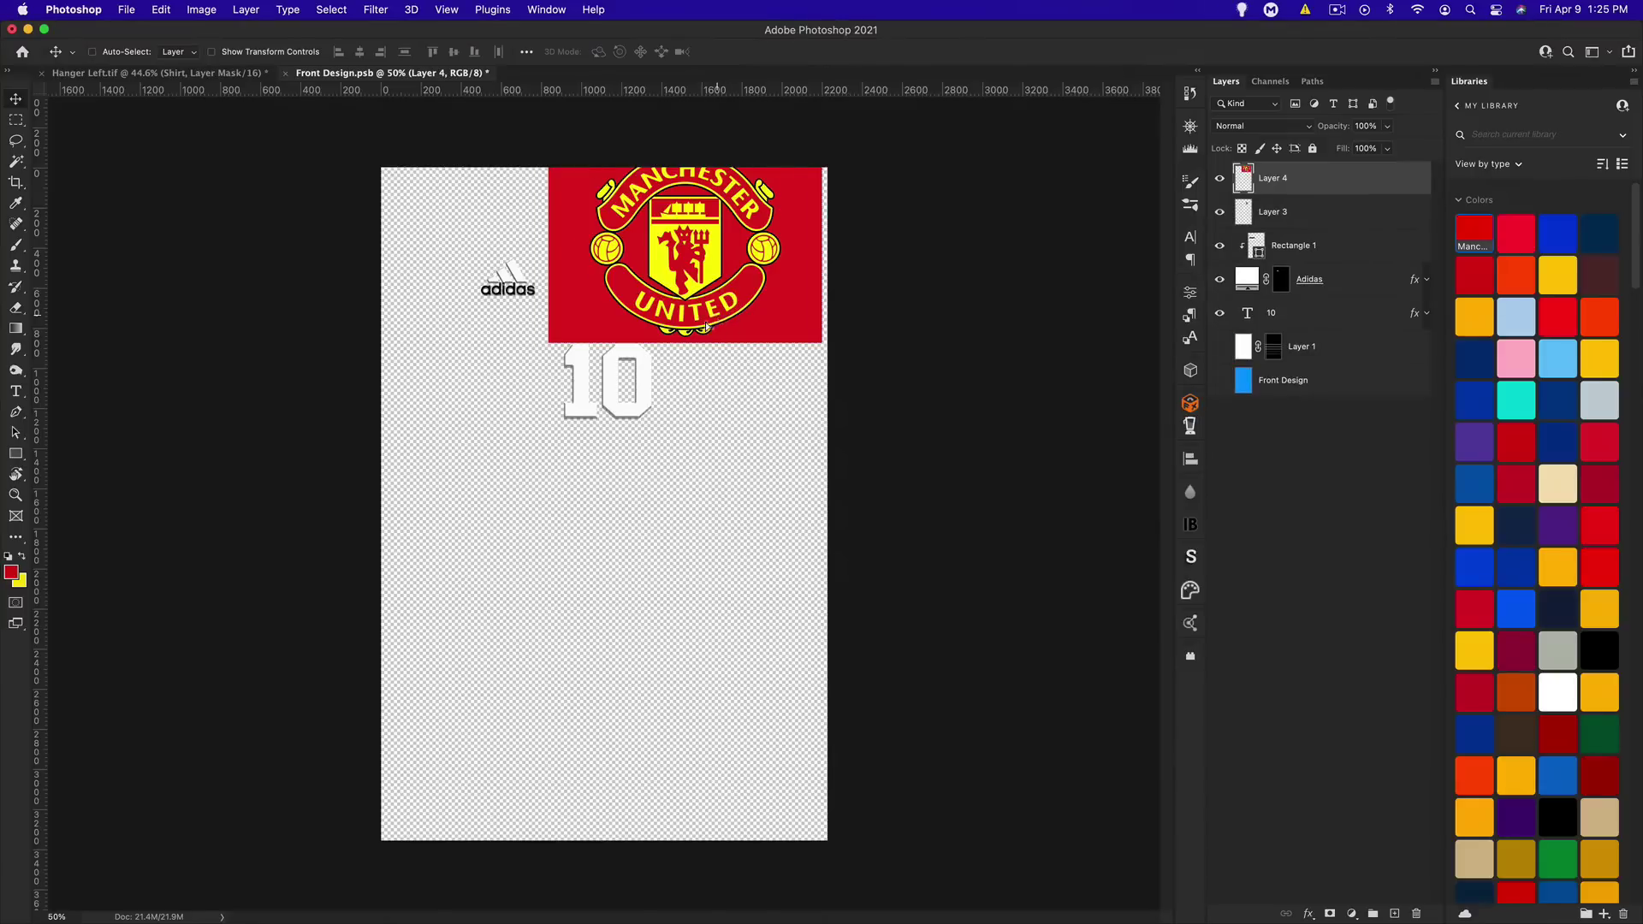
# Move the red-background logo below the number 10 and select its outer red background with the Magic Wand
pyautogui.moveTo(723, 345); pyautogui.dragTo(639, 616)
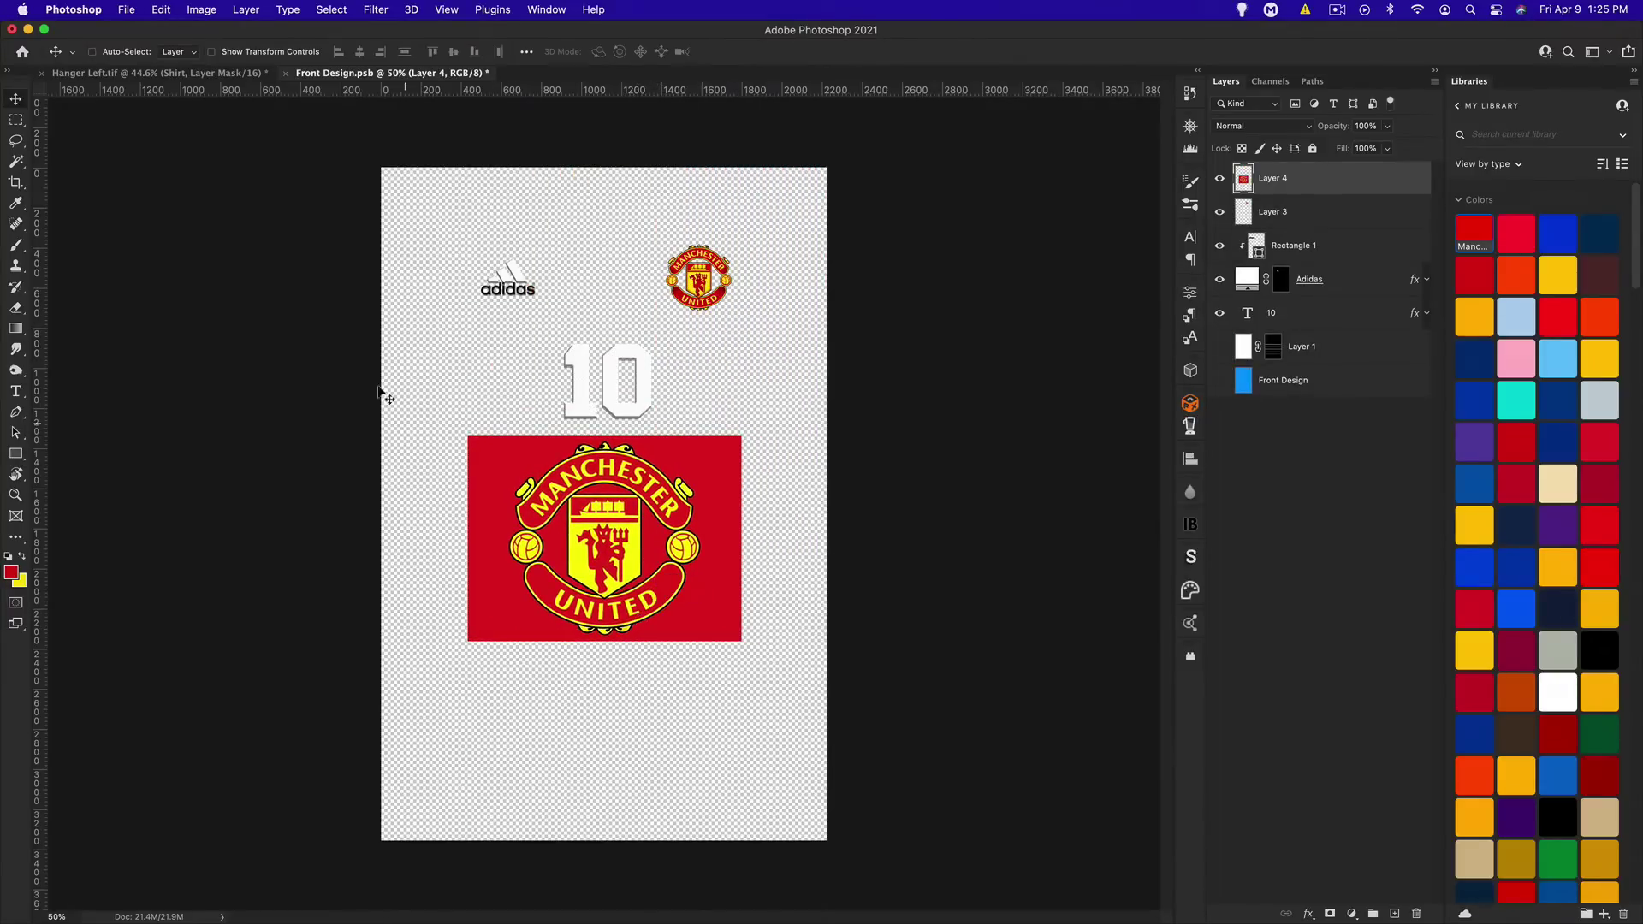
pyautogui.click(16, 163)
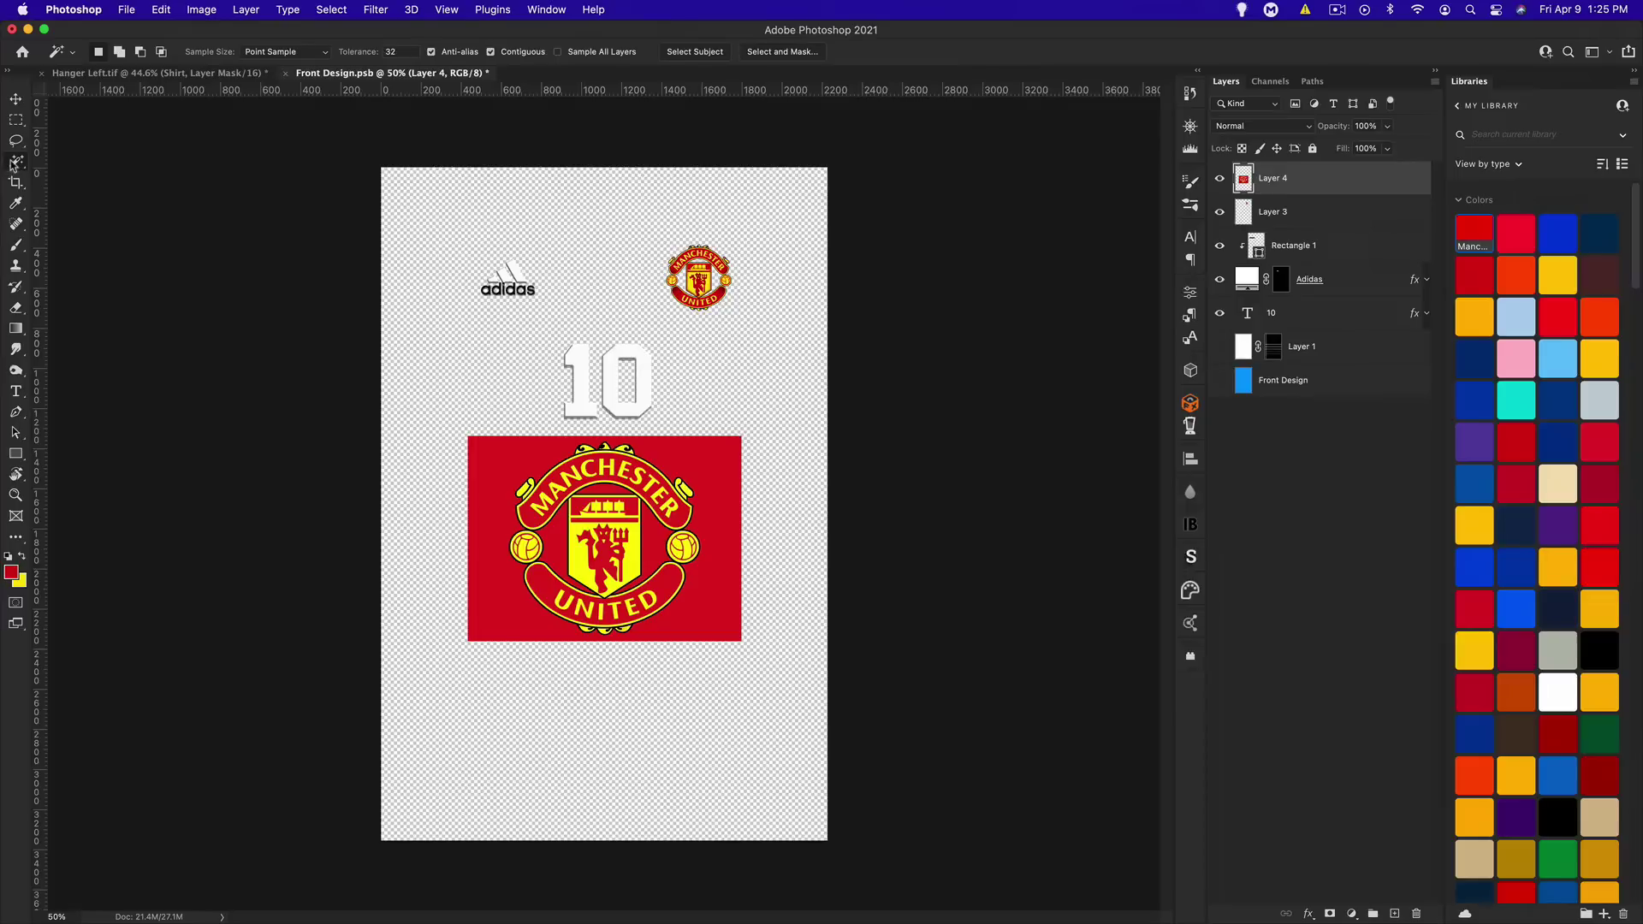
pyautogui.click(560, 452)
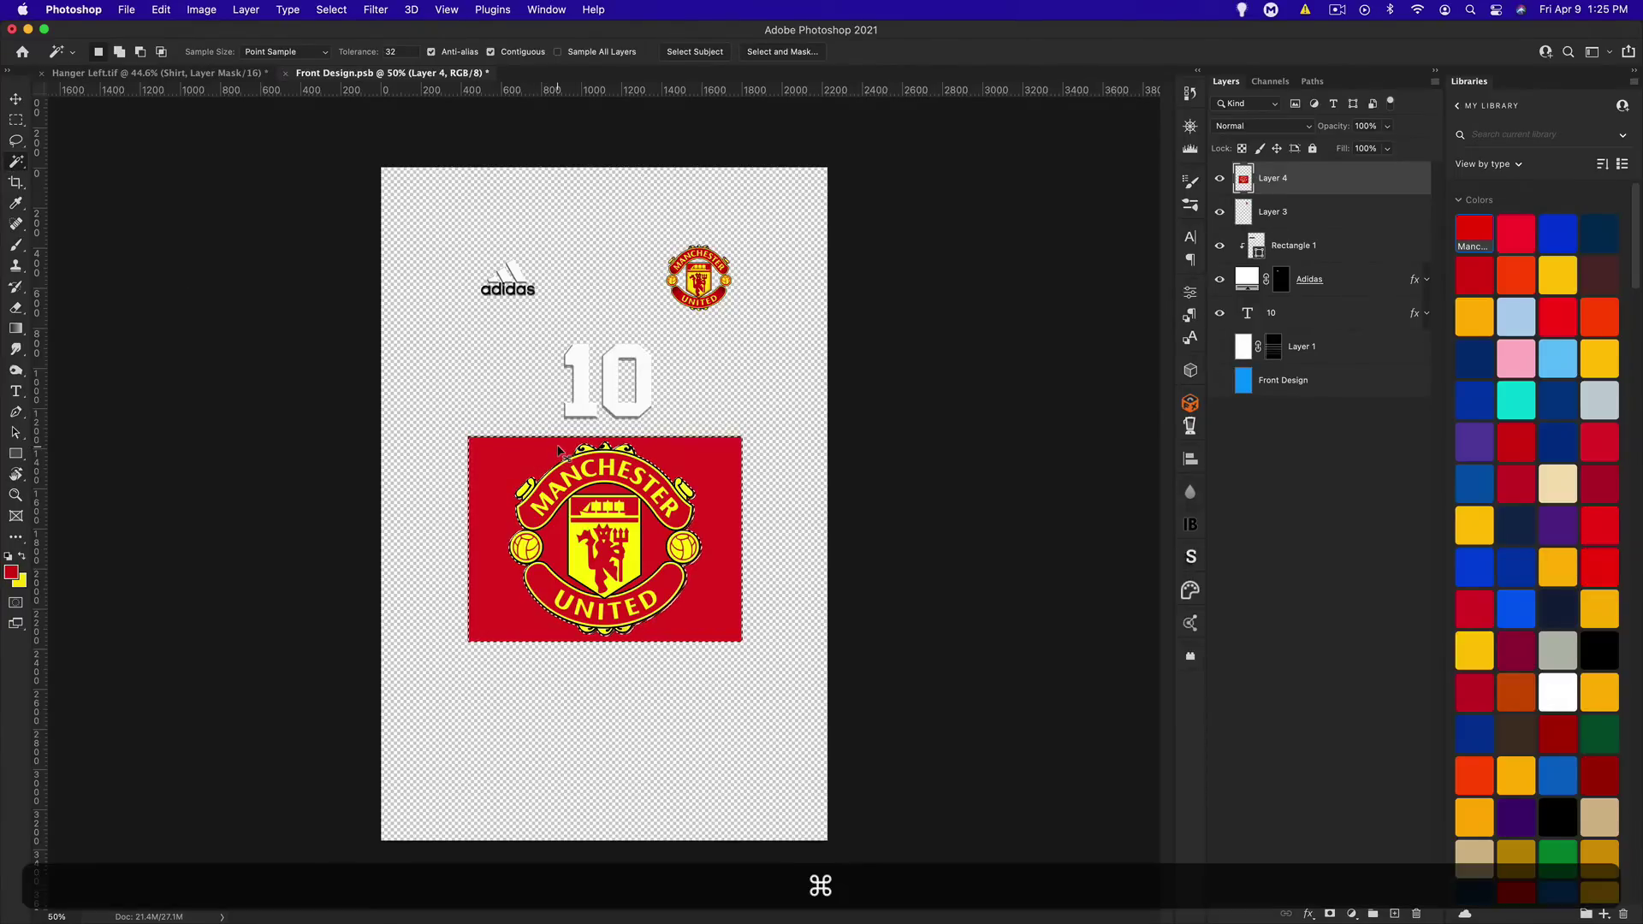
# Add the enclosed red background areas around the crest's central shield to the Magic Wand selection
pyautogui.press('super+equal')
pyautogui.press('super+equal')
pyautogui.press('super+equal')
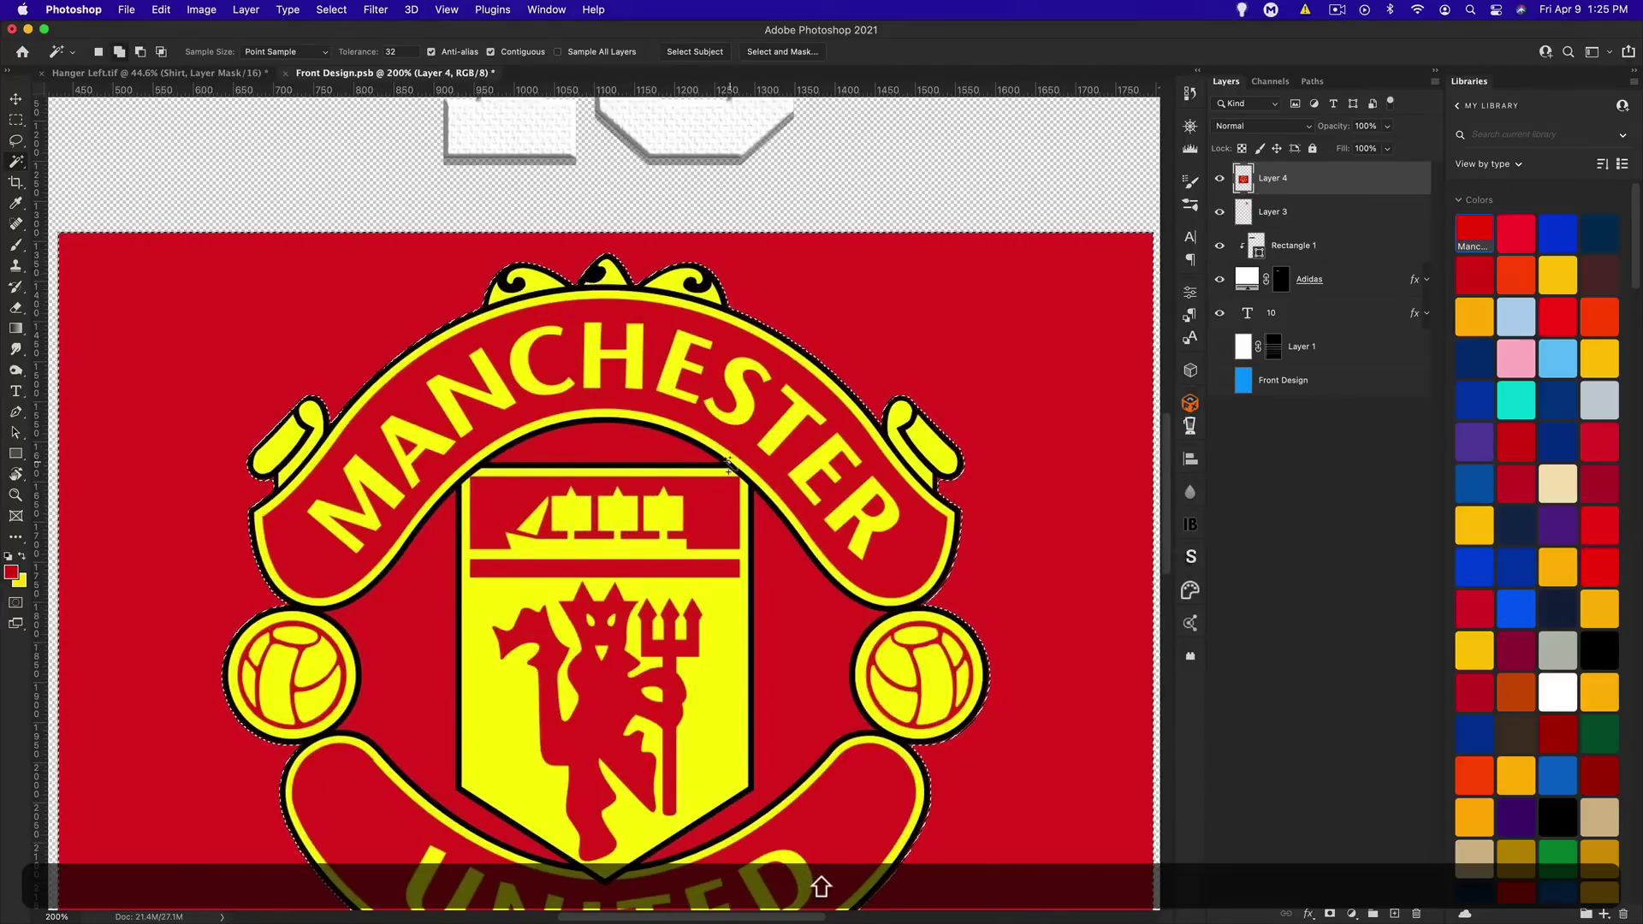
pyautogui.keyDown('shift'); pyautogui.click(594, 447); pyautogui.keyUp('shift')
pyautogui.keyDown('shift'); pyautogui.click(401, 579); pyautogui.keyUp('shift')
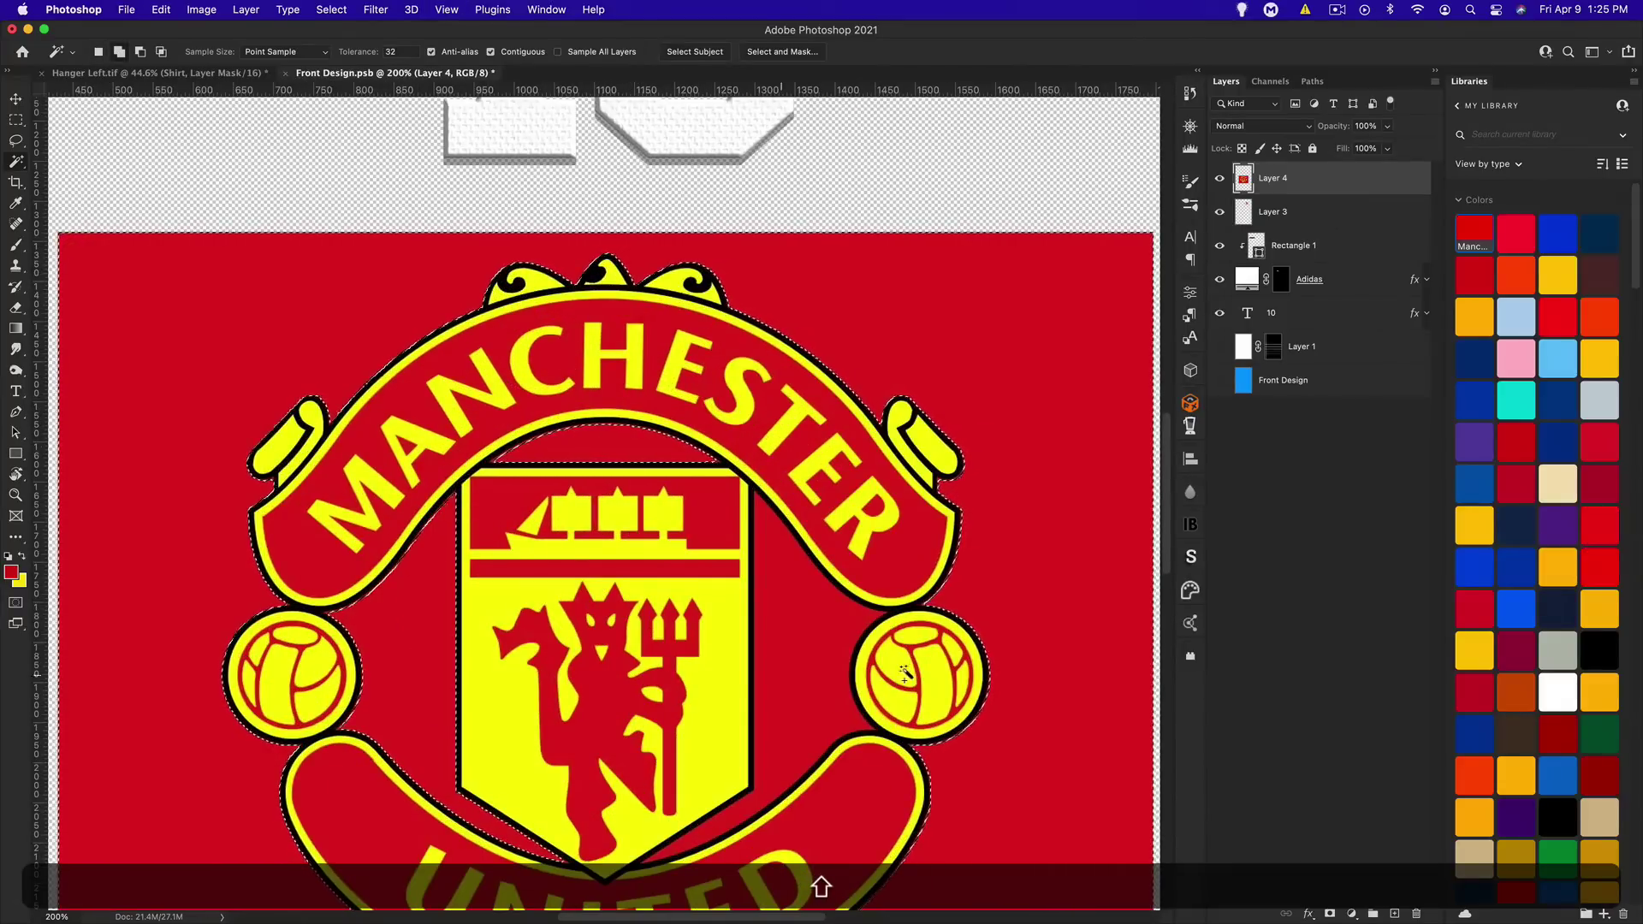
pyautogui.keyDown('shift'); pyautogui.click(788, 679); pyautogui.keyUp('shift')
pyautogui.scroll(-3, 752, 637)
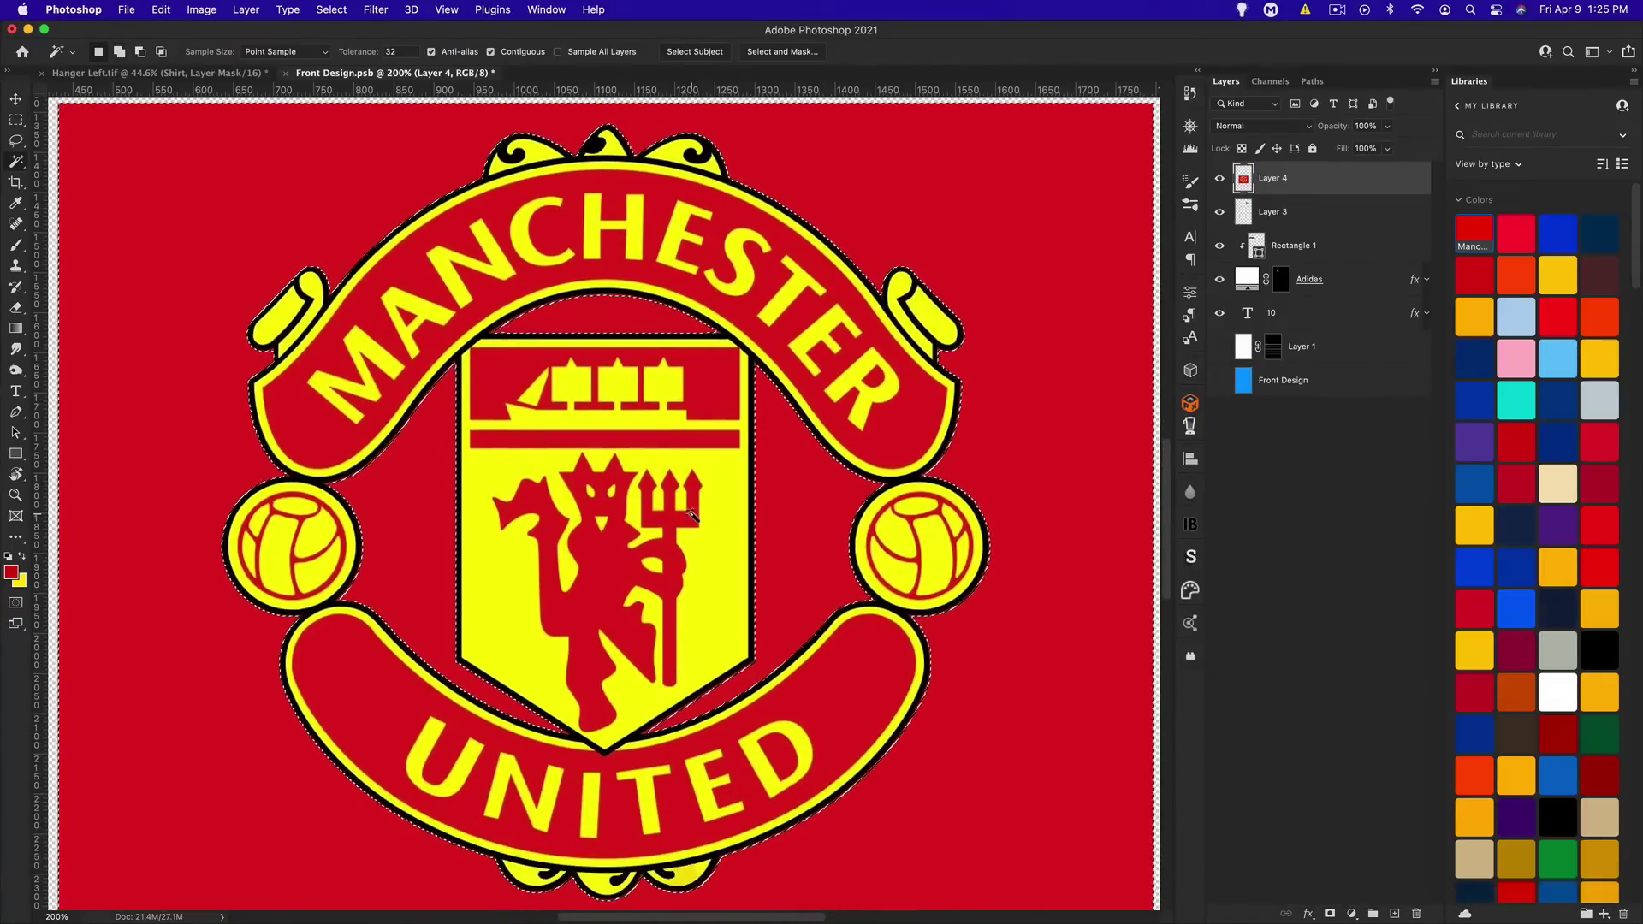
# Expand the selection by 1 pixel and delete the selected red background from Layer 4, leaving nothing selected
pyautogui.press('BackSpace')
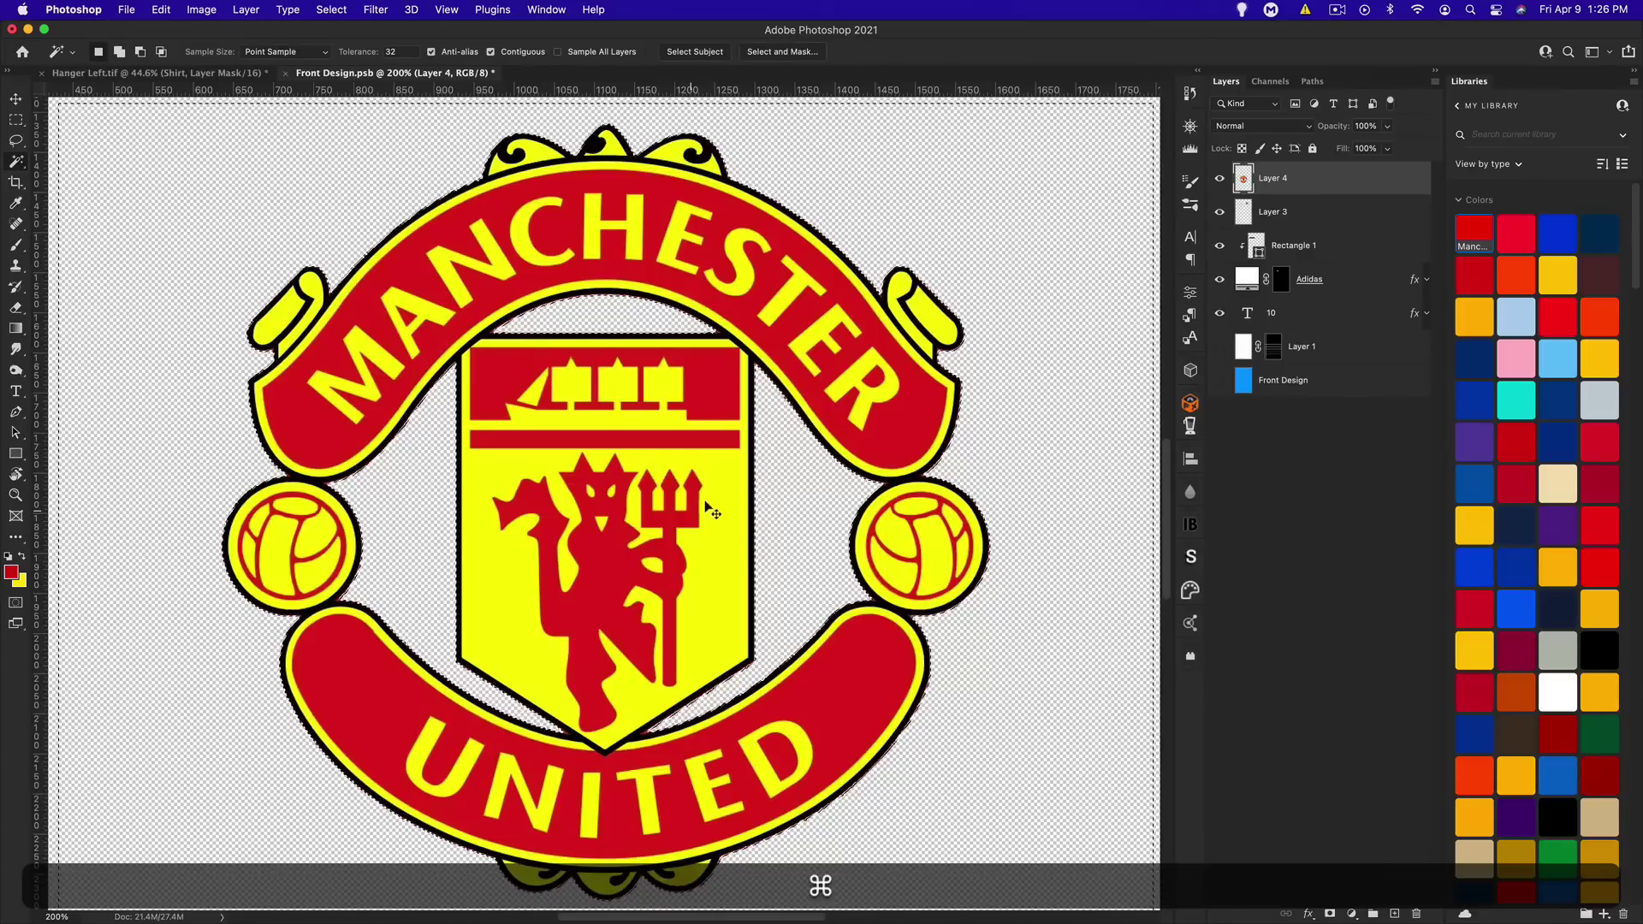
pyautogui.press('super+z')
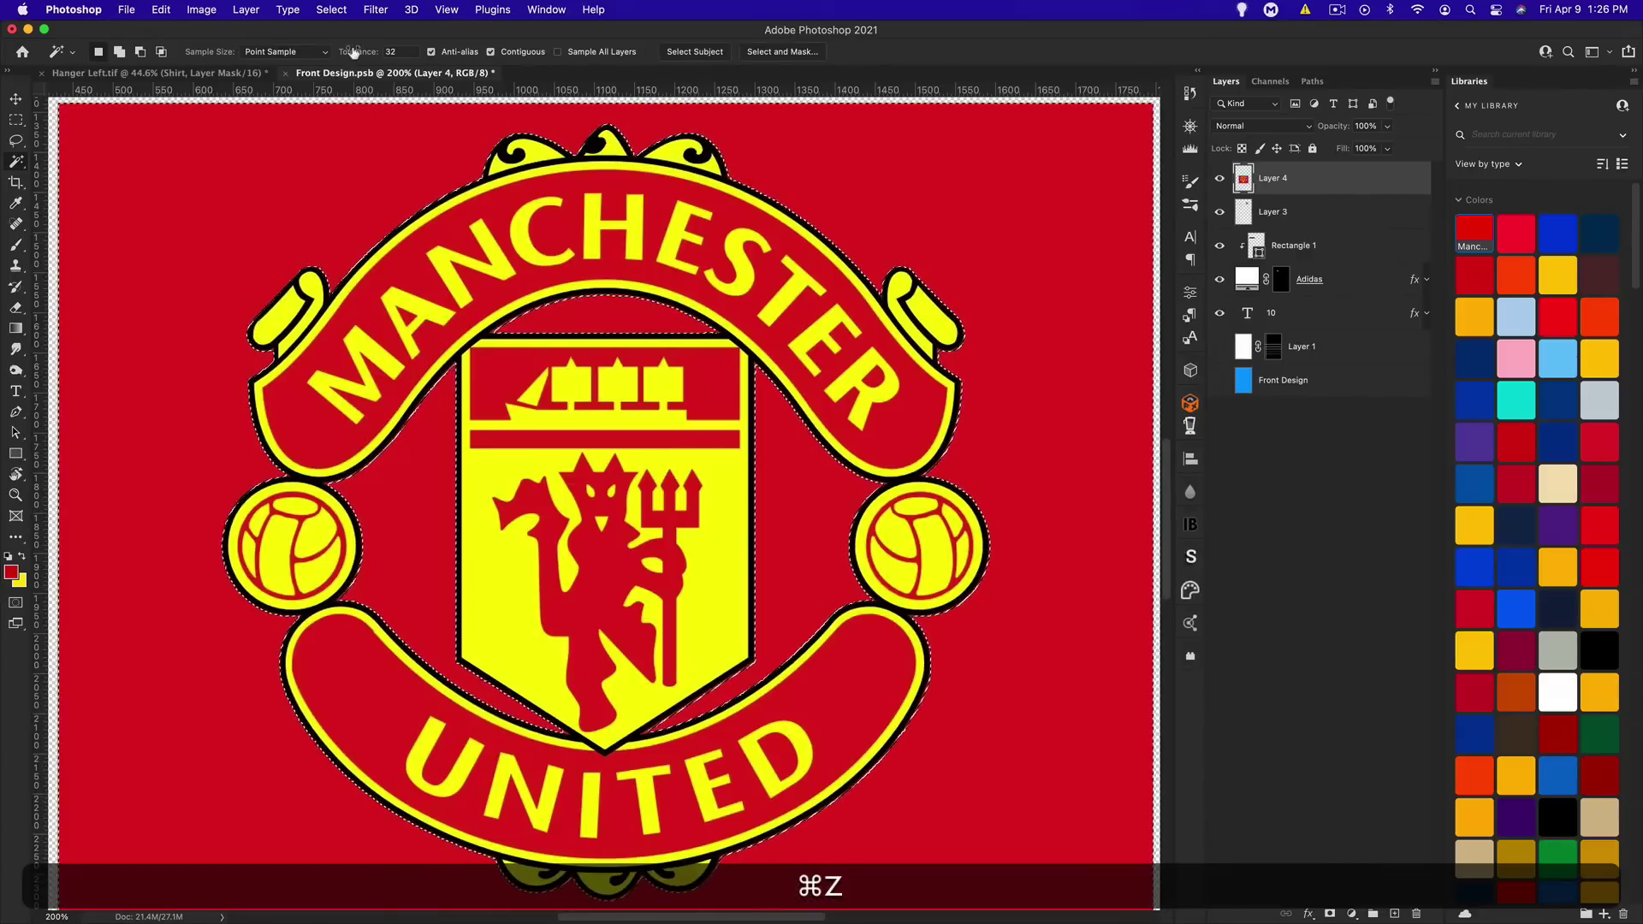
pyautogui.click(331, 10)
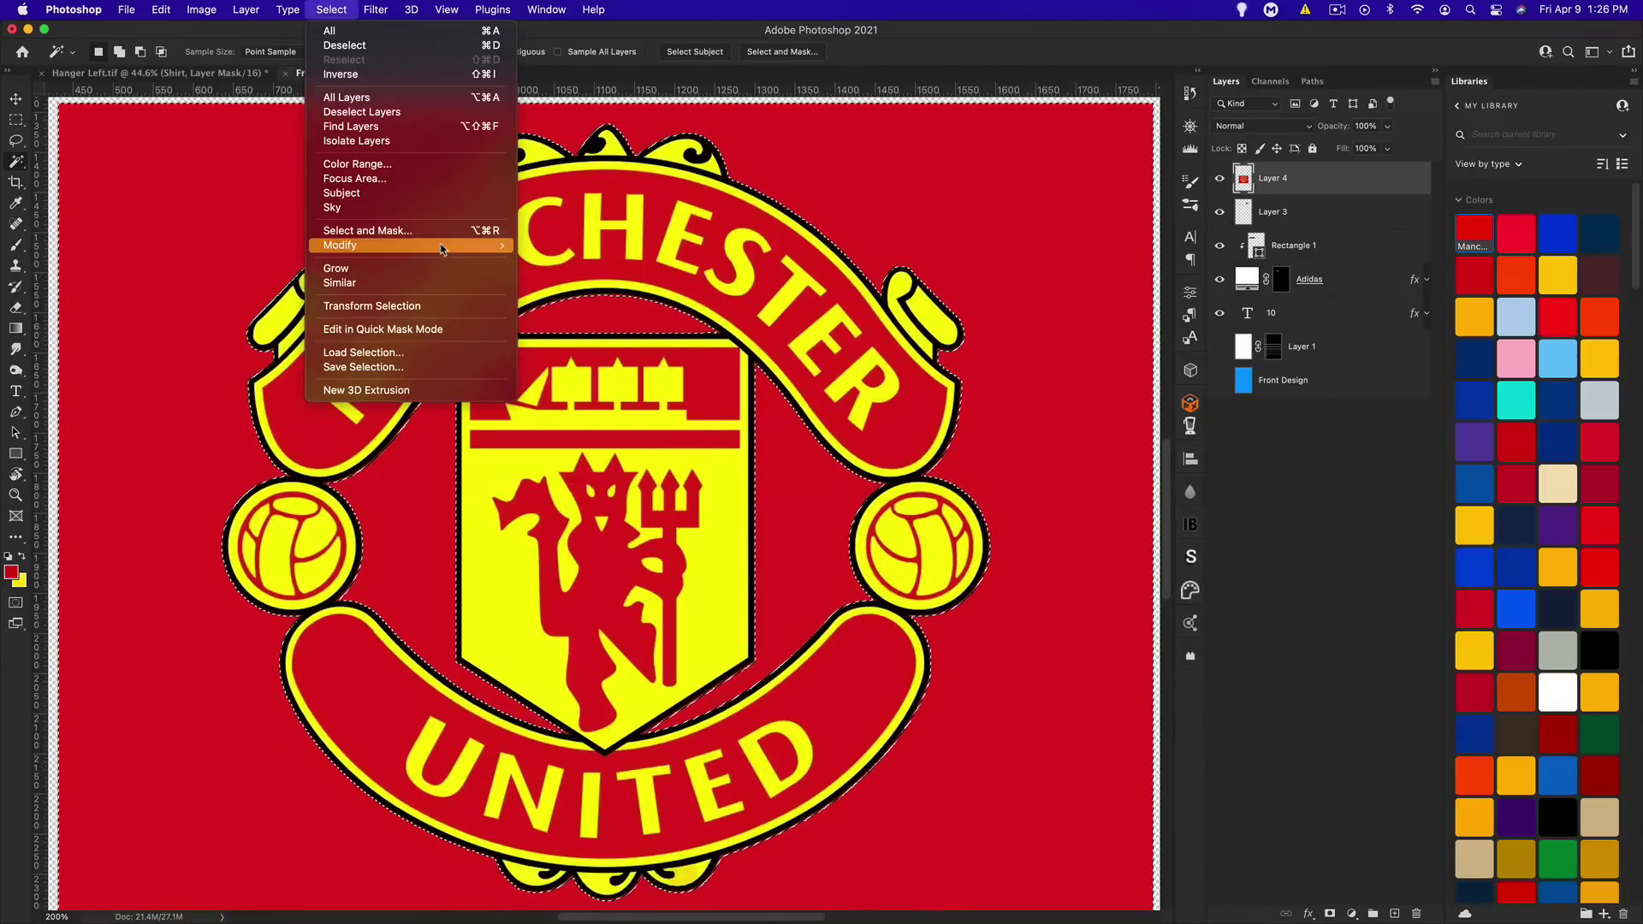
pyautogui.moveTo(411, 245)
pyautogui.click(599, 274)
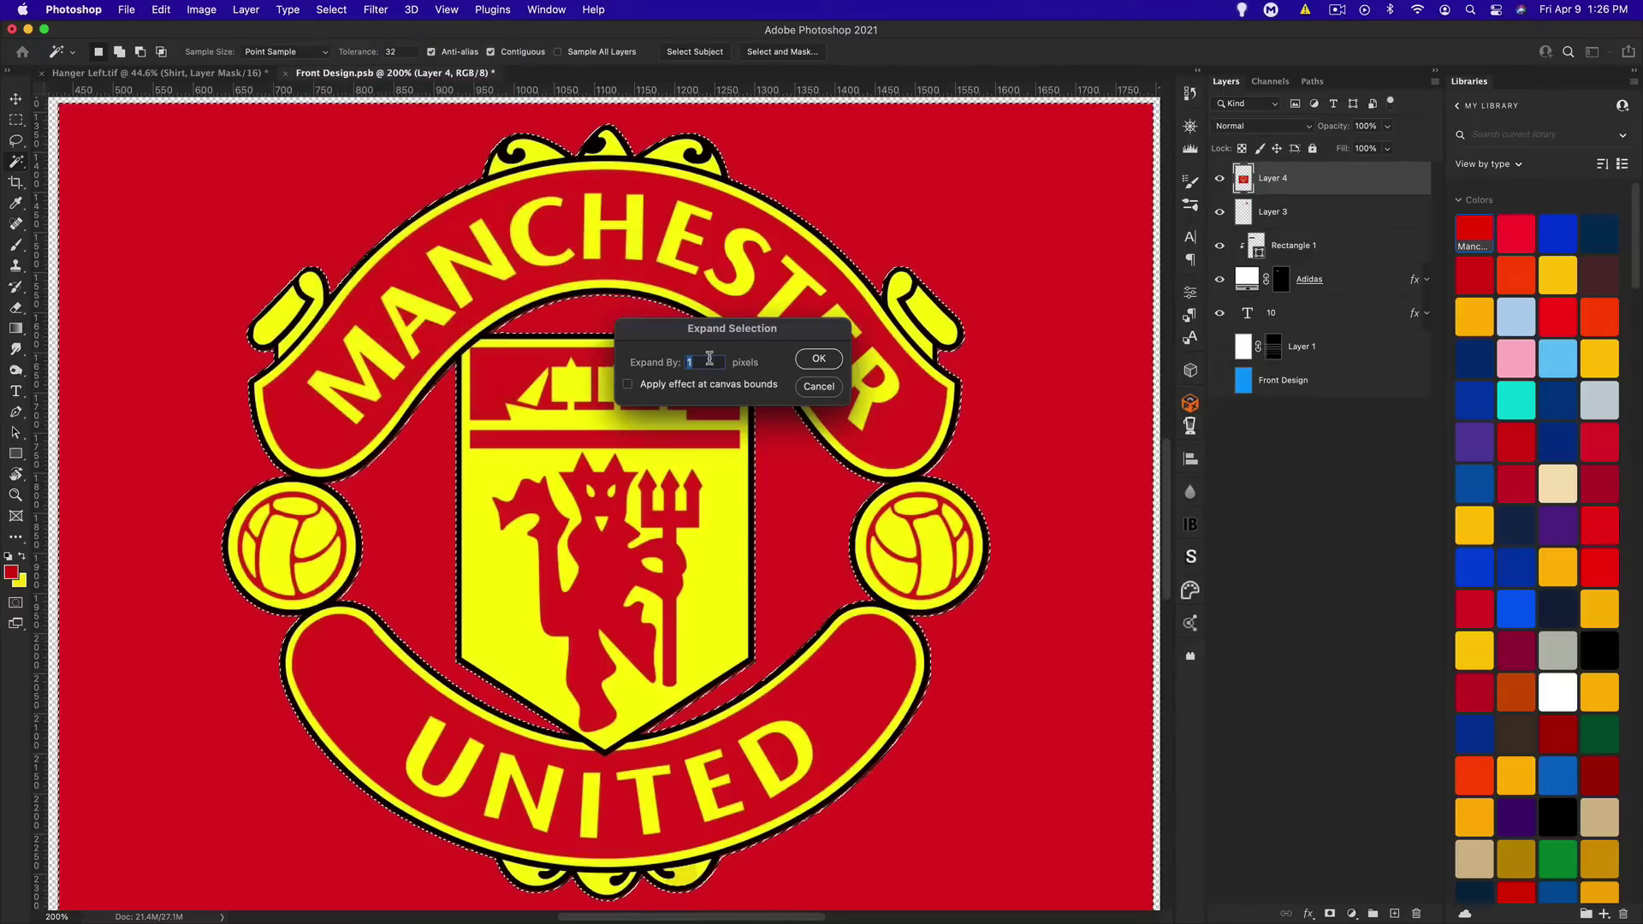
pyautogui.click(815, 359)
pyautogui.press('Delete')
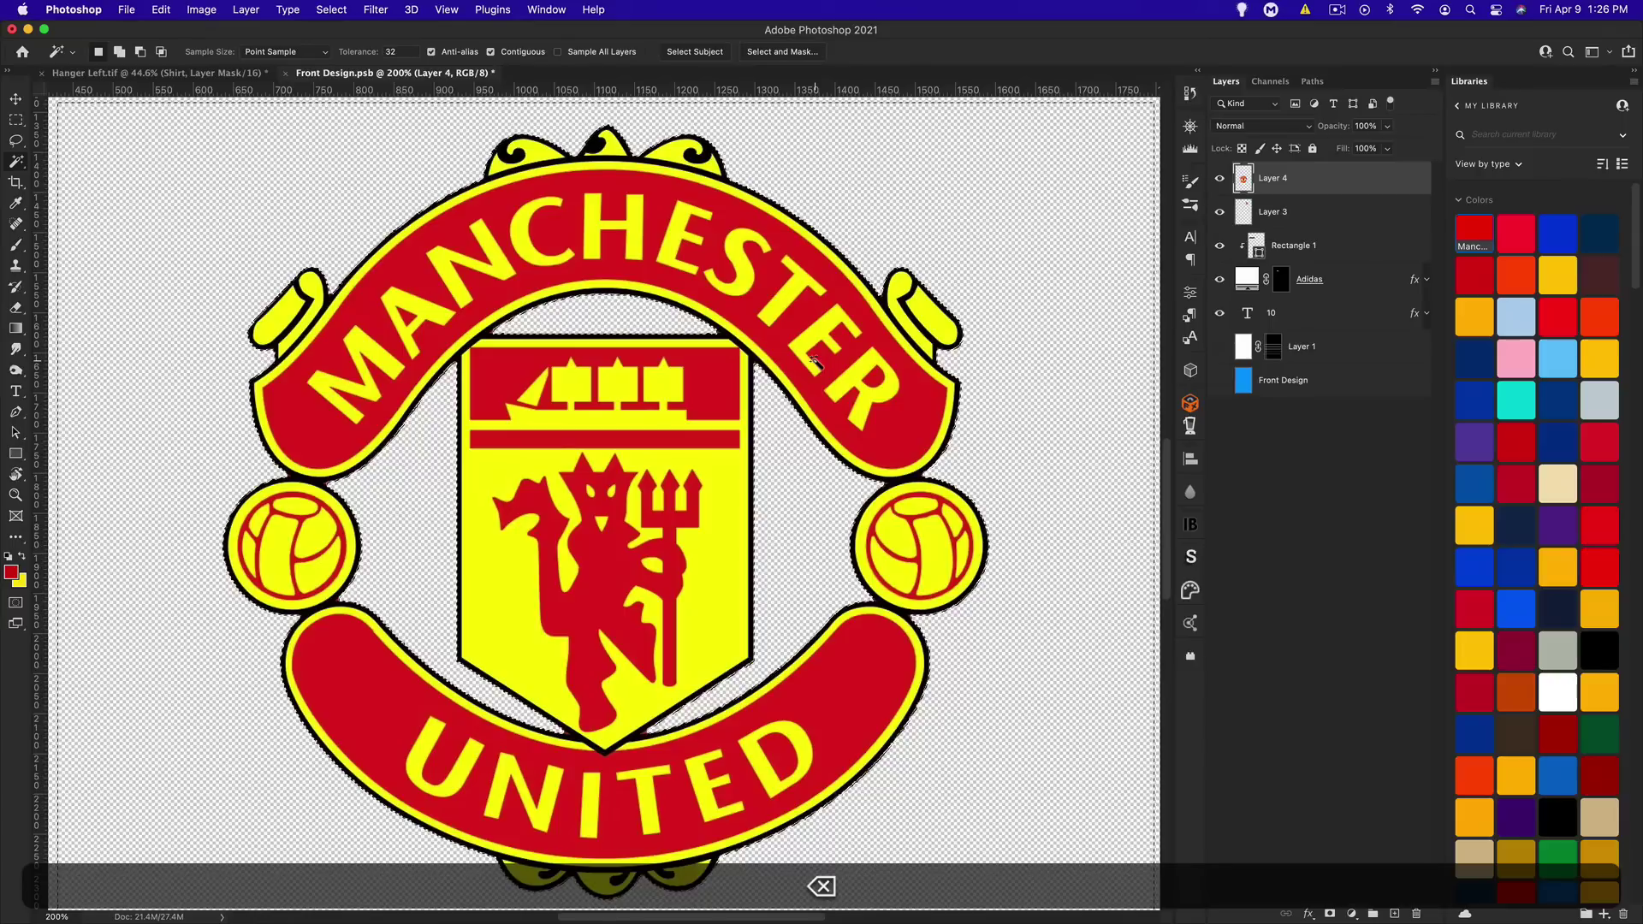
pyautogui.press('super+d')
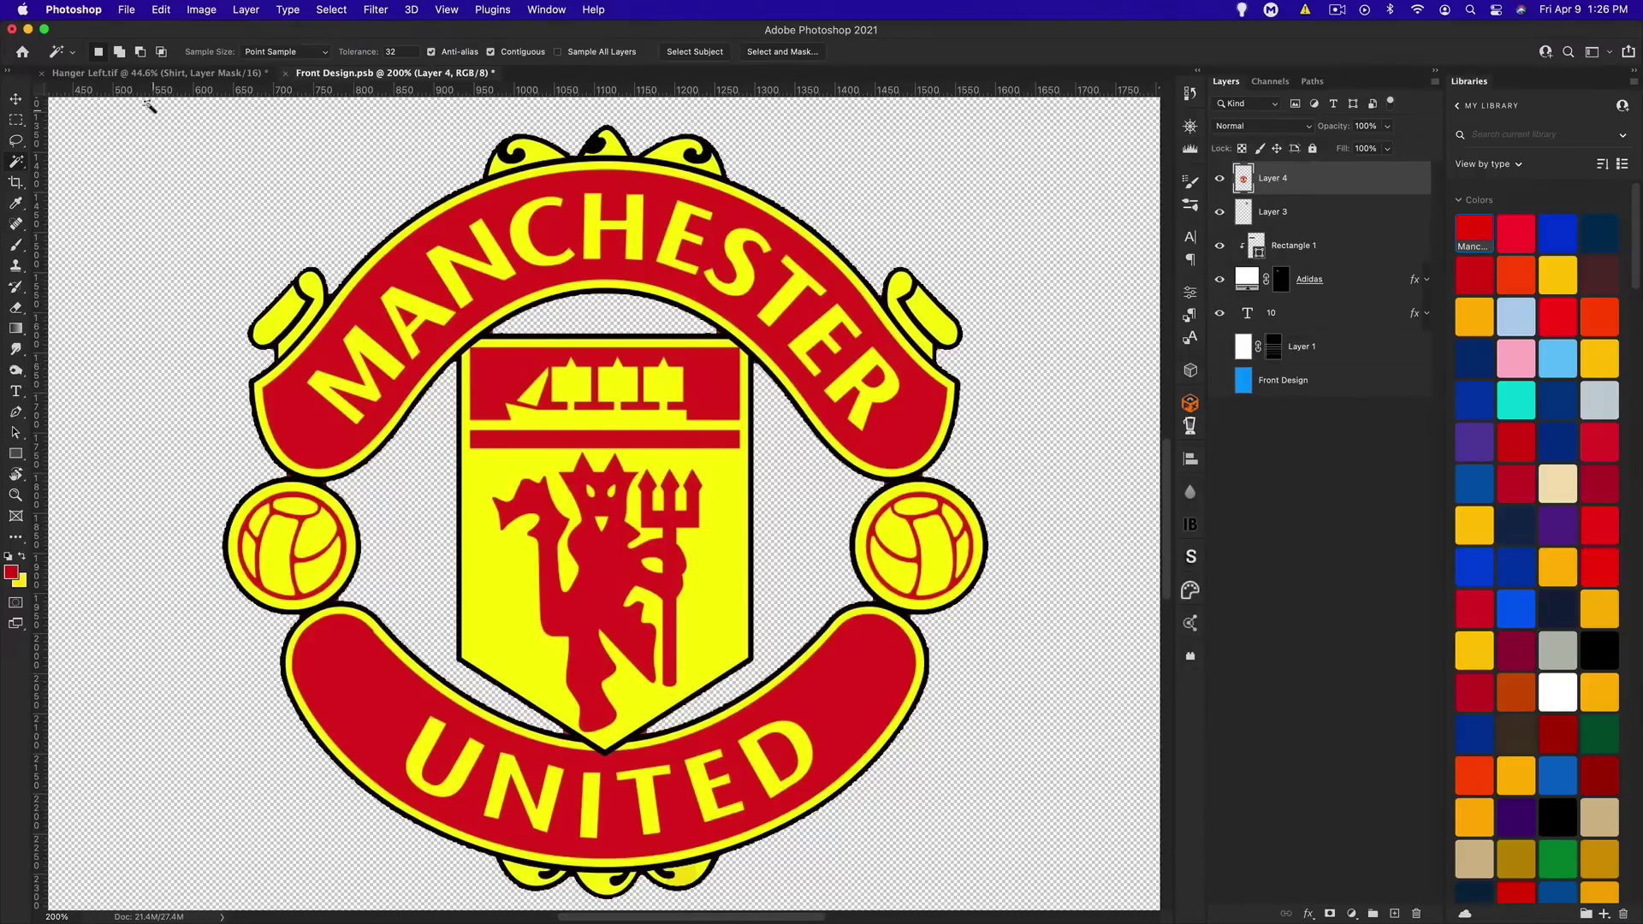
# Move the cut-out logo on Layer 4 up to the chest badge position and scale it down to the existing badge's size
pyautogui.click(16, 99)
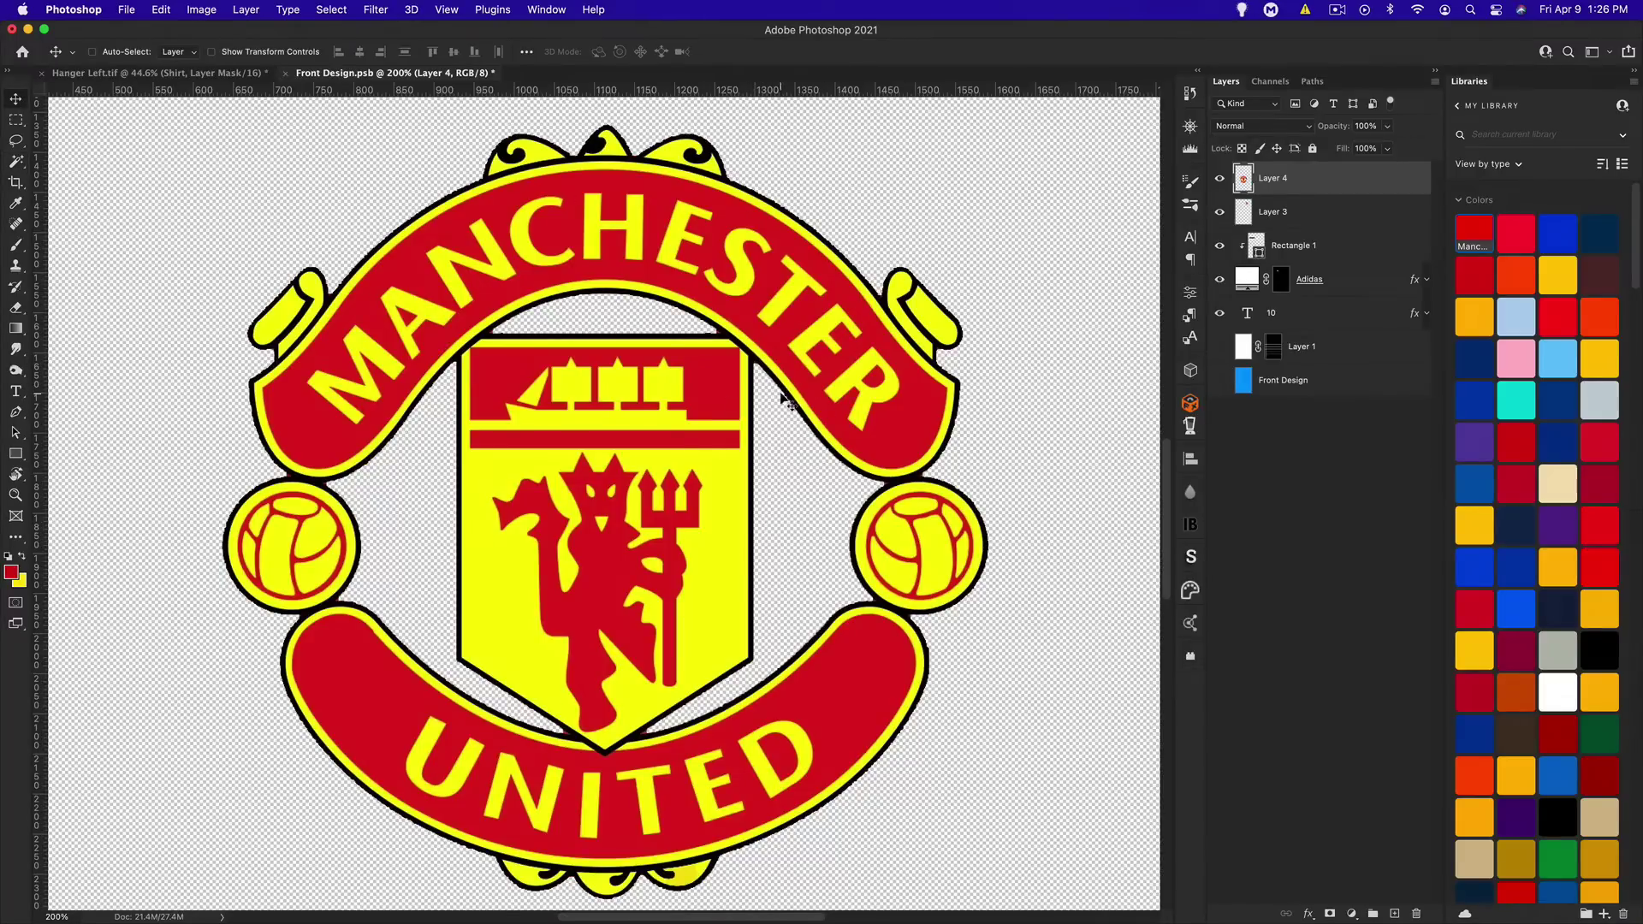
pyautogui.press('super+minus')
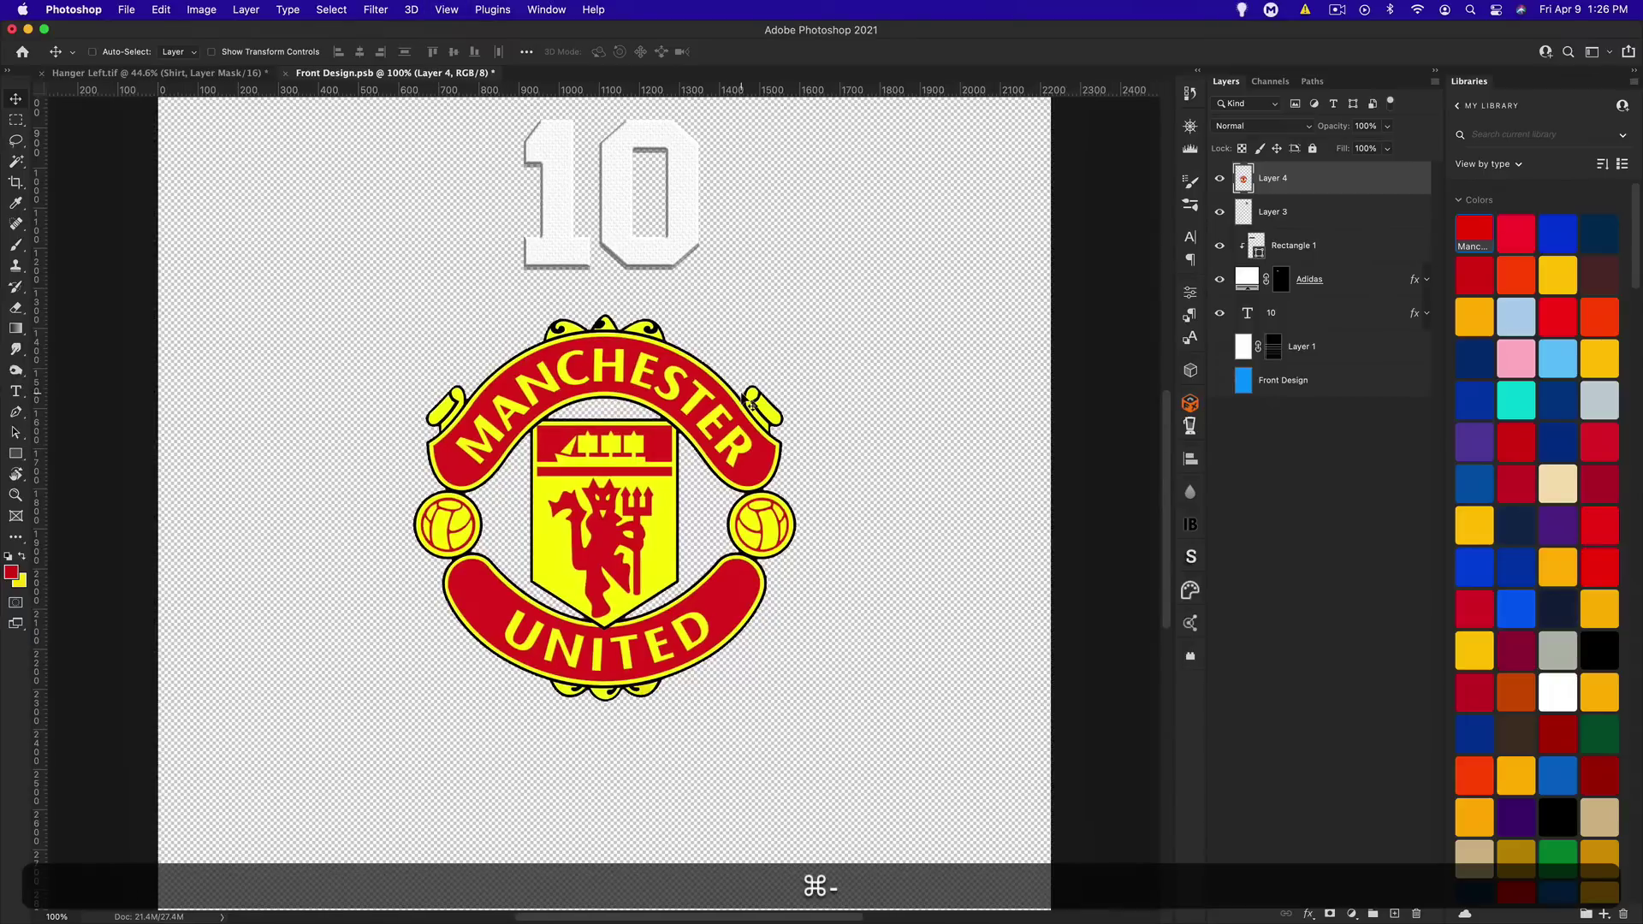
pyautogui.scroll(5, 625, 399)
pyautogui.moveTo(586, 549); pyautogui.dragTo(771, 291)
pyautogui.scroll(2, 798, 301)
pyautogui.moveTo(797, 417); pyautogui.dragTo(848, 329)
pyautogui.press('super+t')
pyautogui.moveTo(793, 532); pyautogui.dragTo(797, 275)
pyautogui.press('Return')
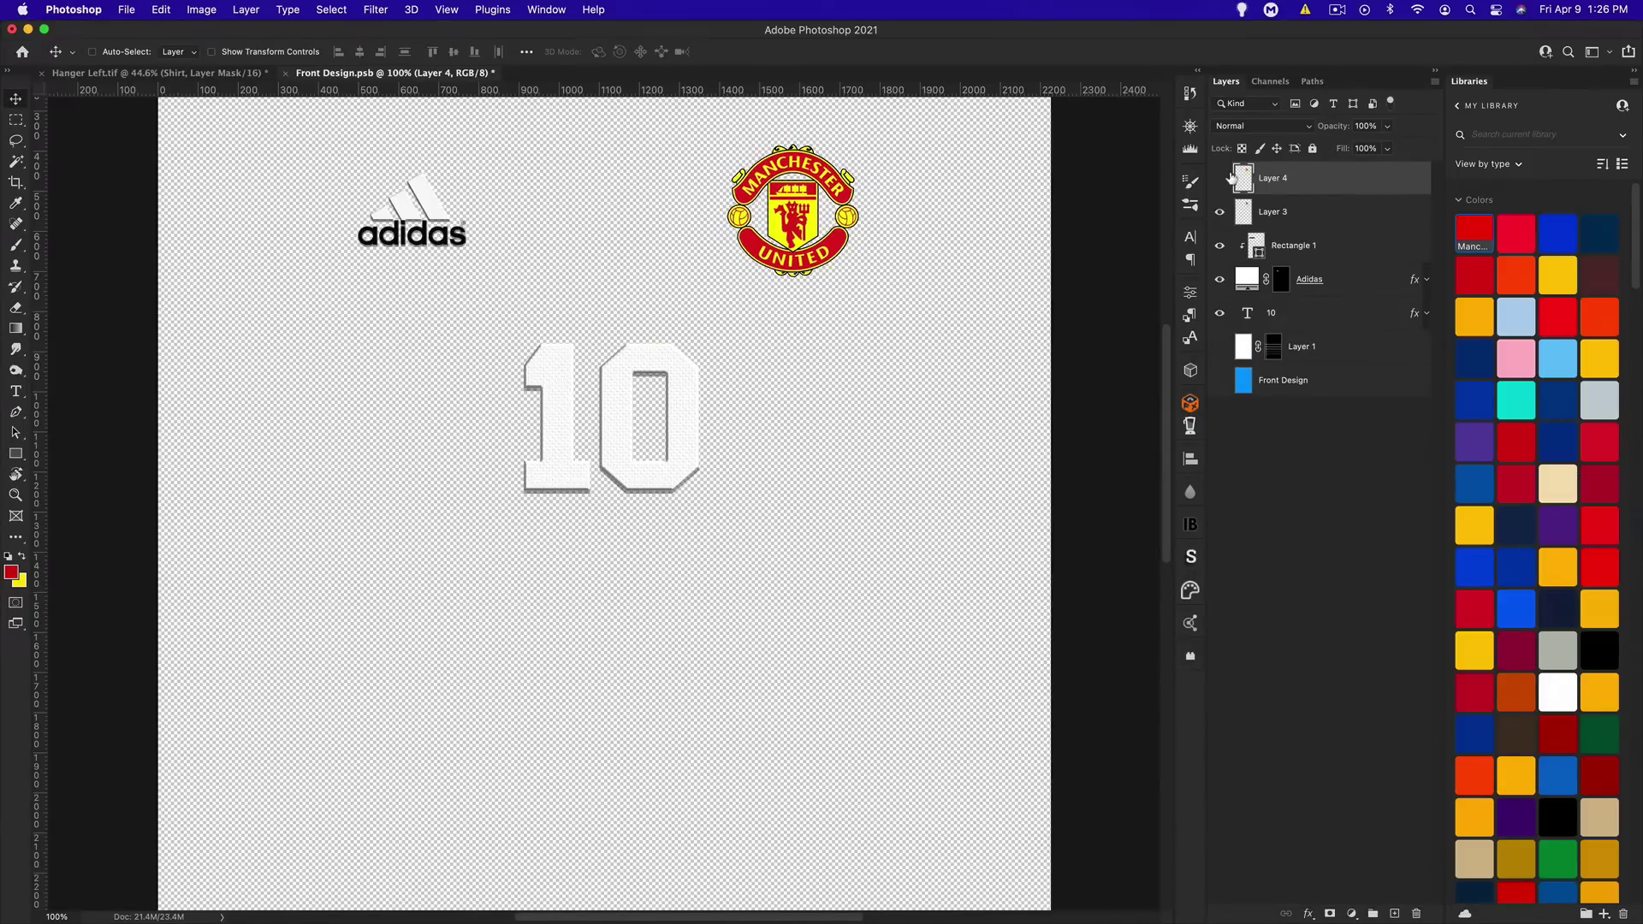
# Compare the two chest logos by toggling layer visibility, and delete Layer 3 with the earlier logo
pyautogui.click(1222, 178)
pyautogui.click(1224, 178)
pyautogui.click(1224, 178)
pyautogui.press('super+equal')
pyautogui.press('super+equal')
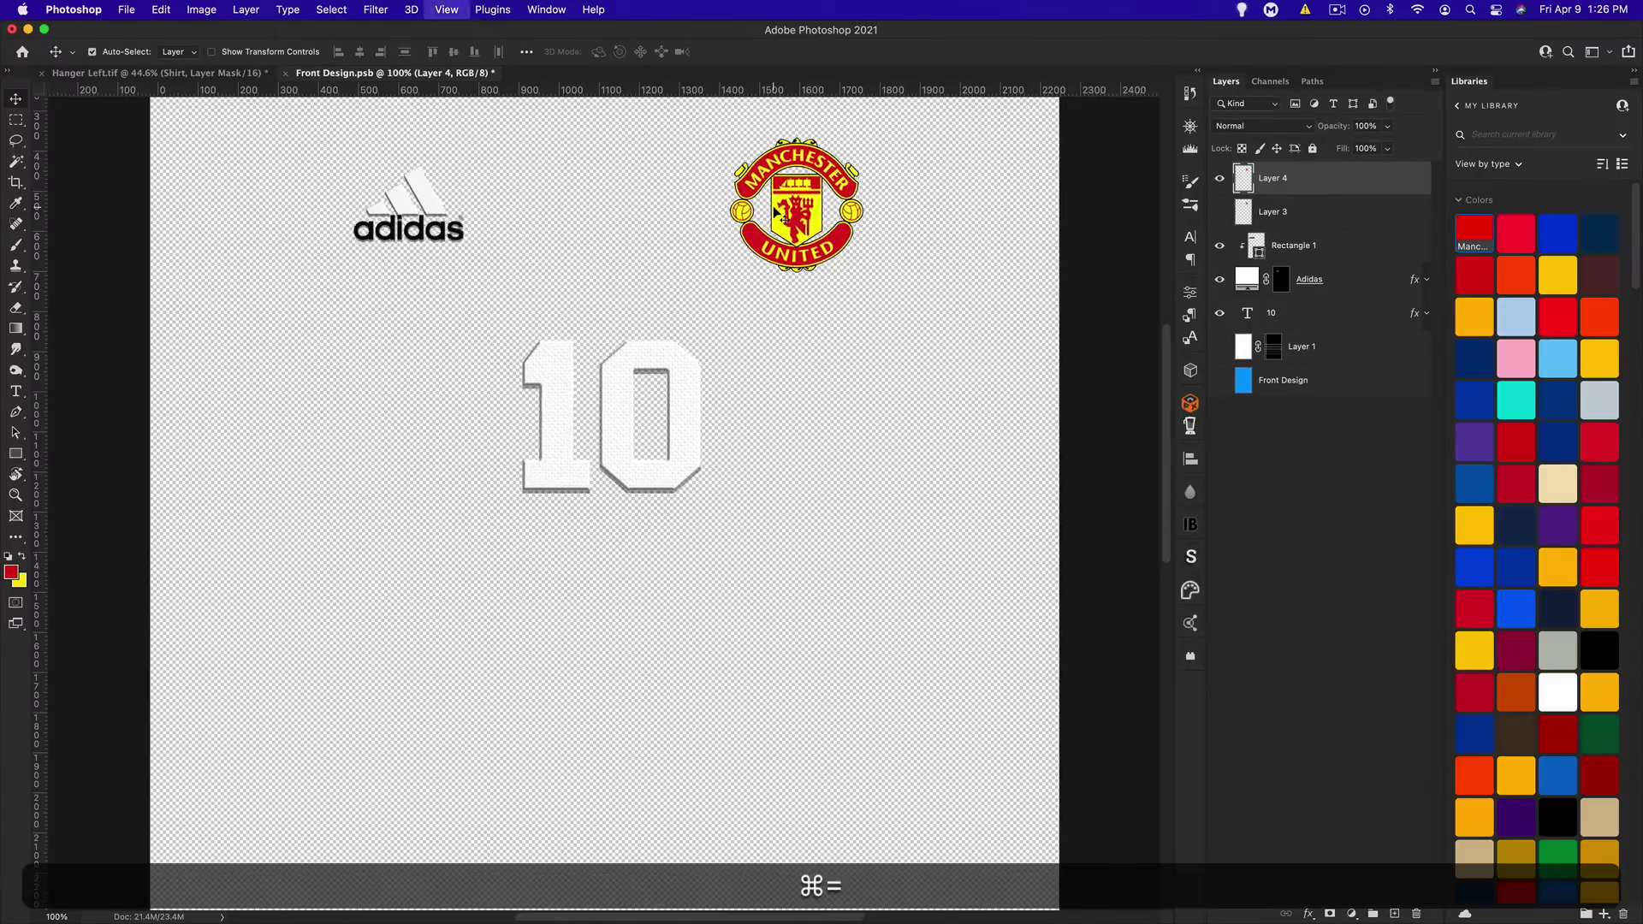
pyautogui.press('super+equal')
pyautogui.moveTo(788, 202); pyautogui.dragTo(542, 827)
pyautogui.moveTo(957, 171); pyautogui.dragTo(462, 674)
pyautogui.click(1306, 218)
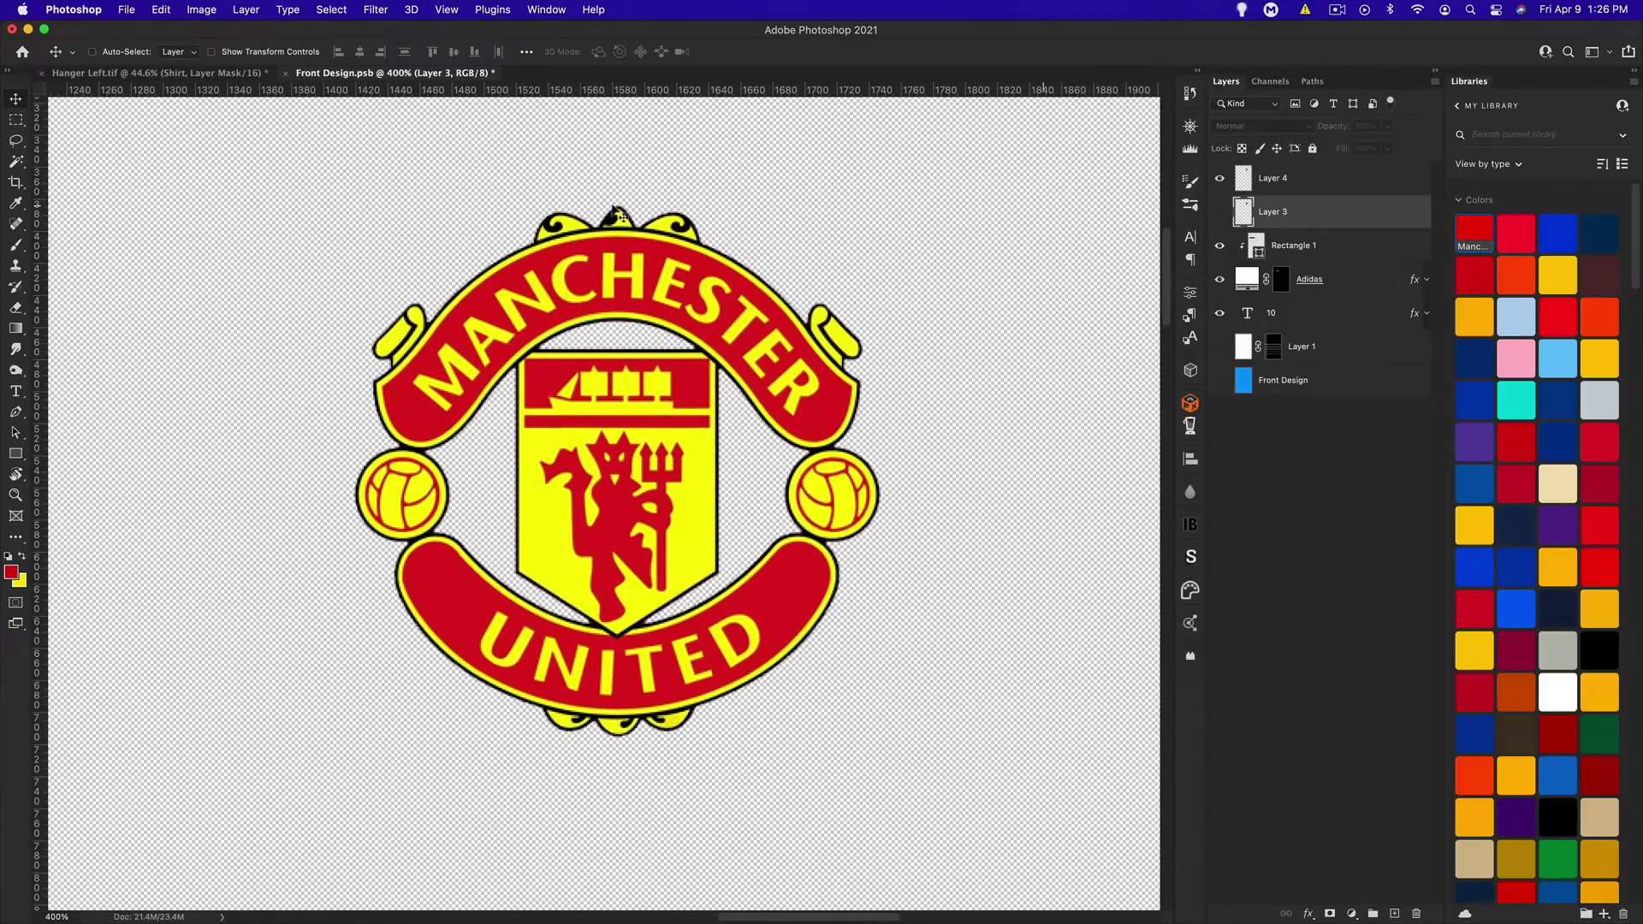
pyautogui.press('BackSpace')
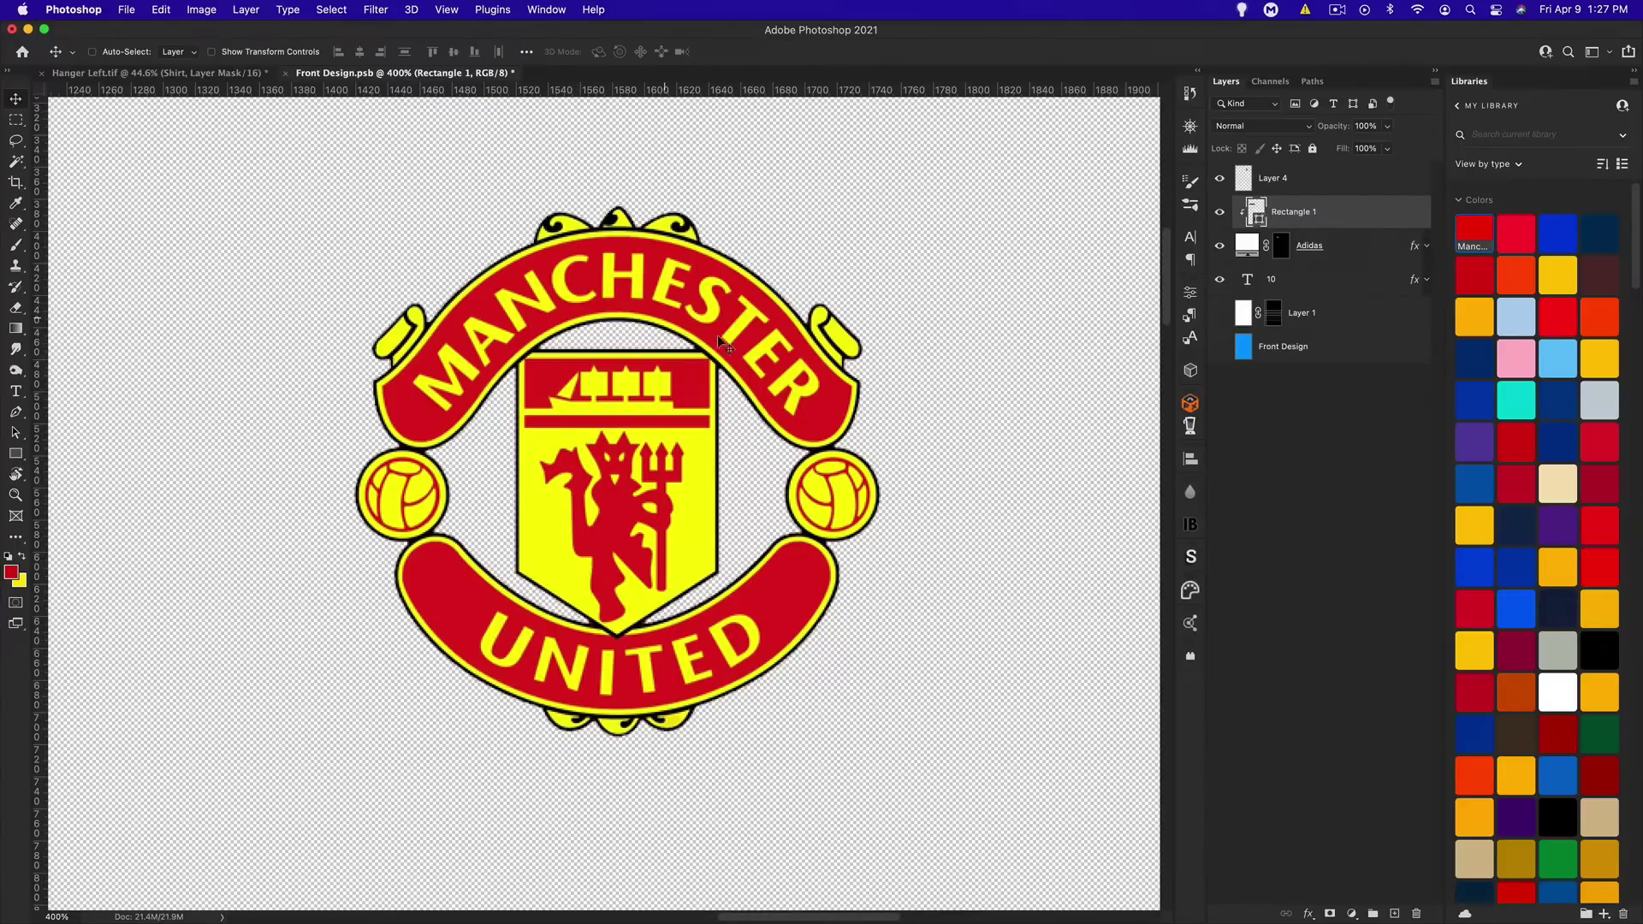
# Set the foreground color to the logo's red (df1b1f) and the background color to its yellow (faf600), sampling both from the crest
pyautogui.click(9, 558)
pyautogui.click(12, 573)
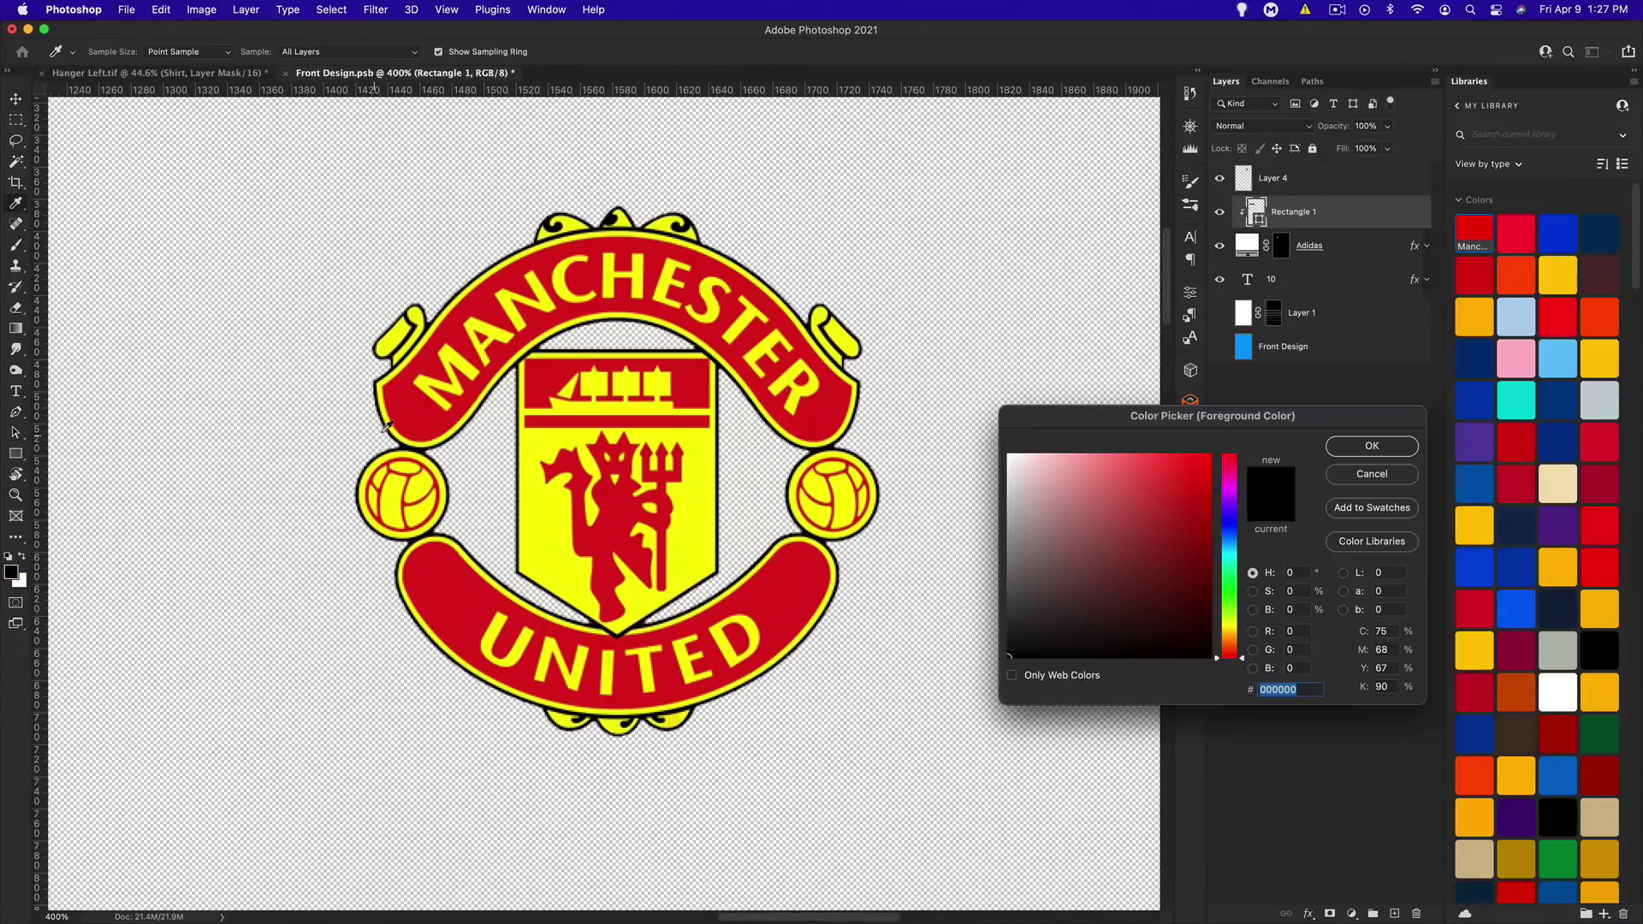
pyautogui.click(403, 412)
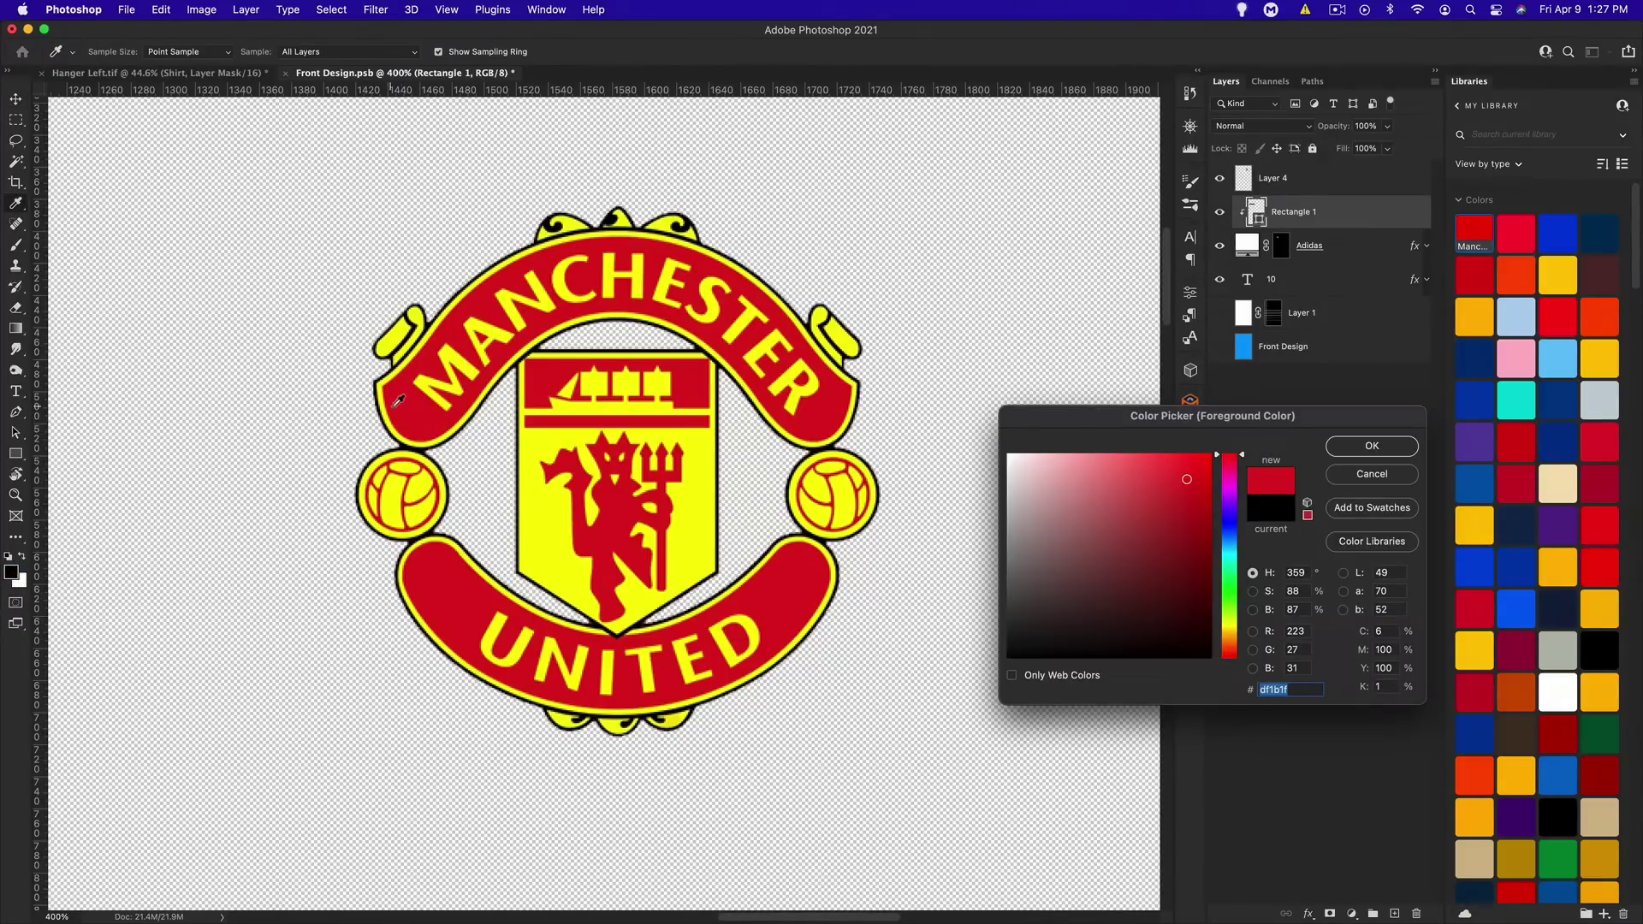
pyautogui.click(1348, 447)
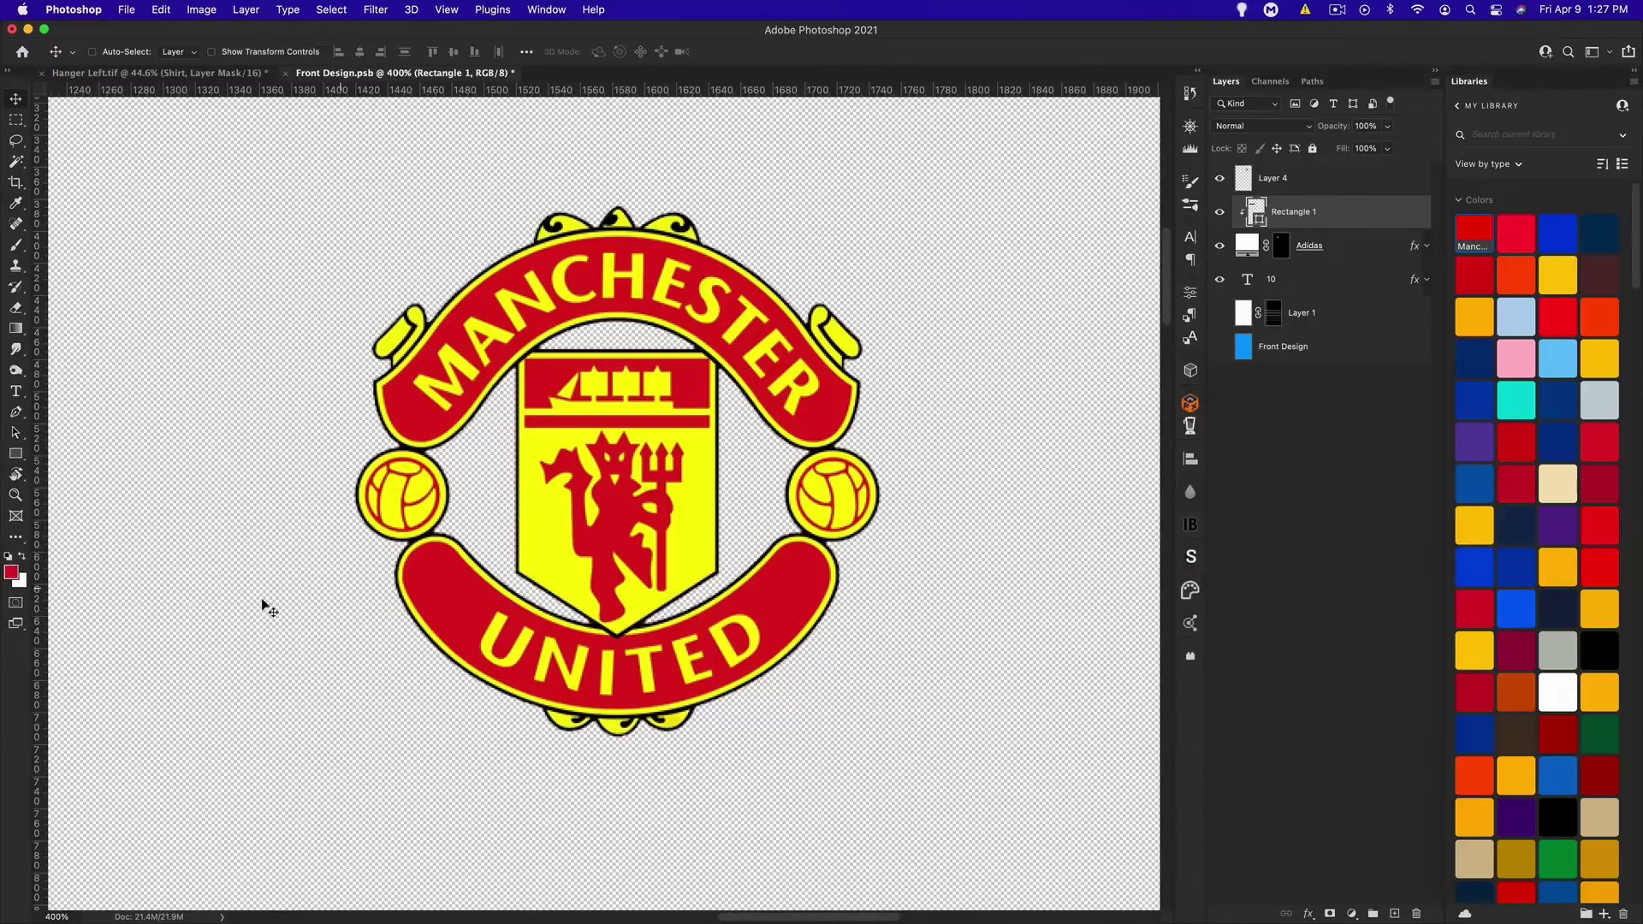
pyautogui.click(20, 582)
pyautogui.click(700, 494)
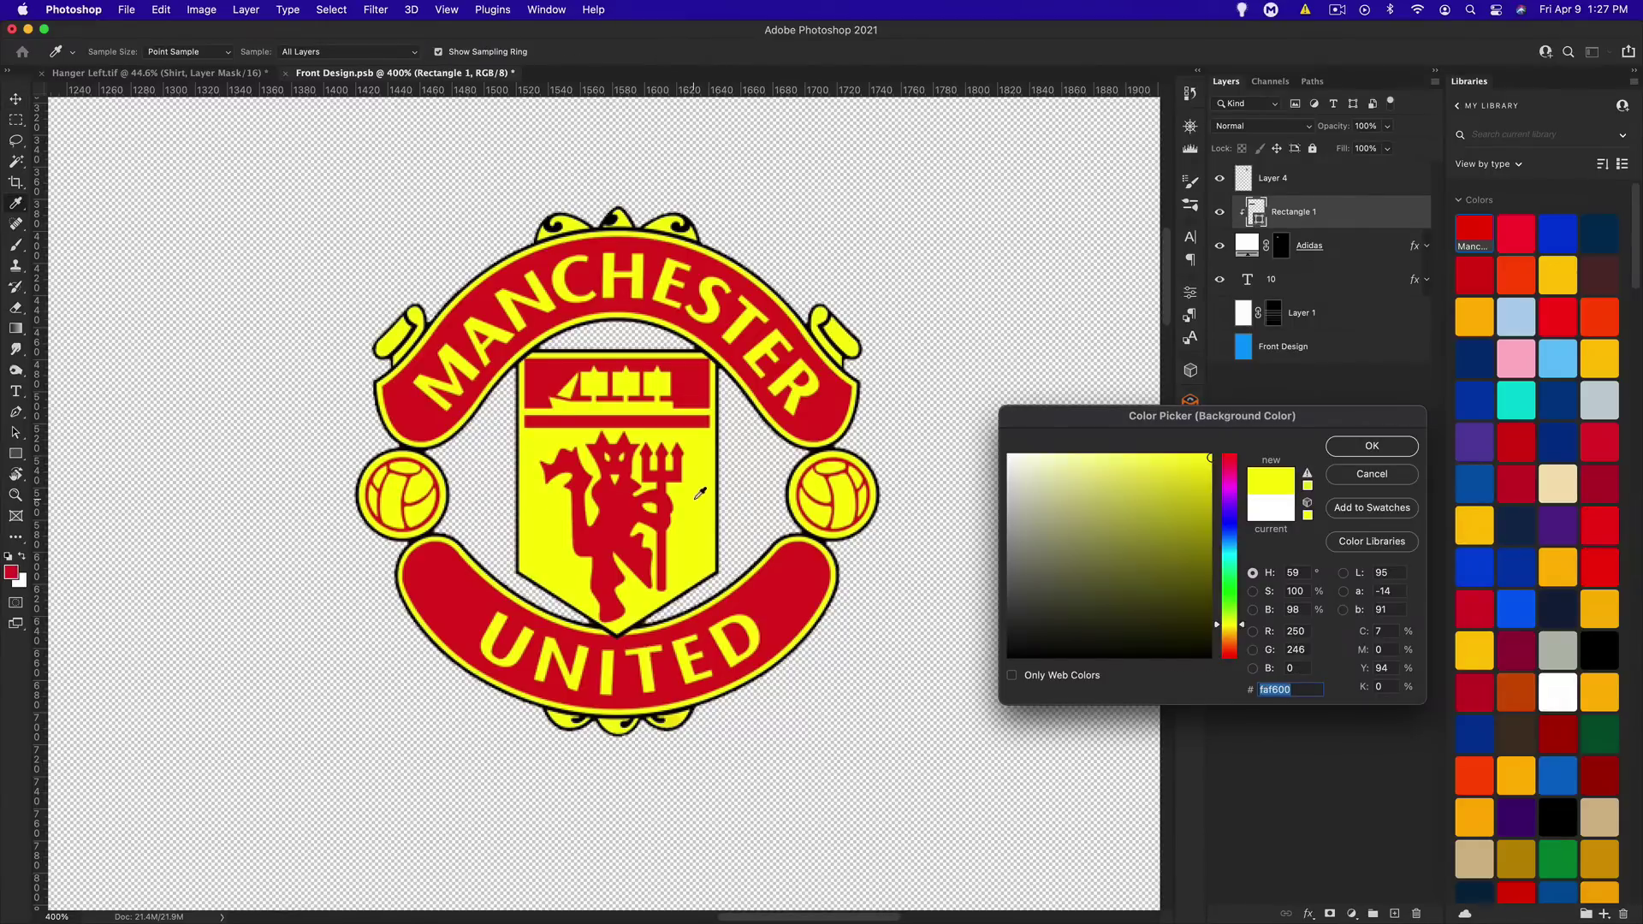
pyautogui.click(1363, 451)
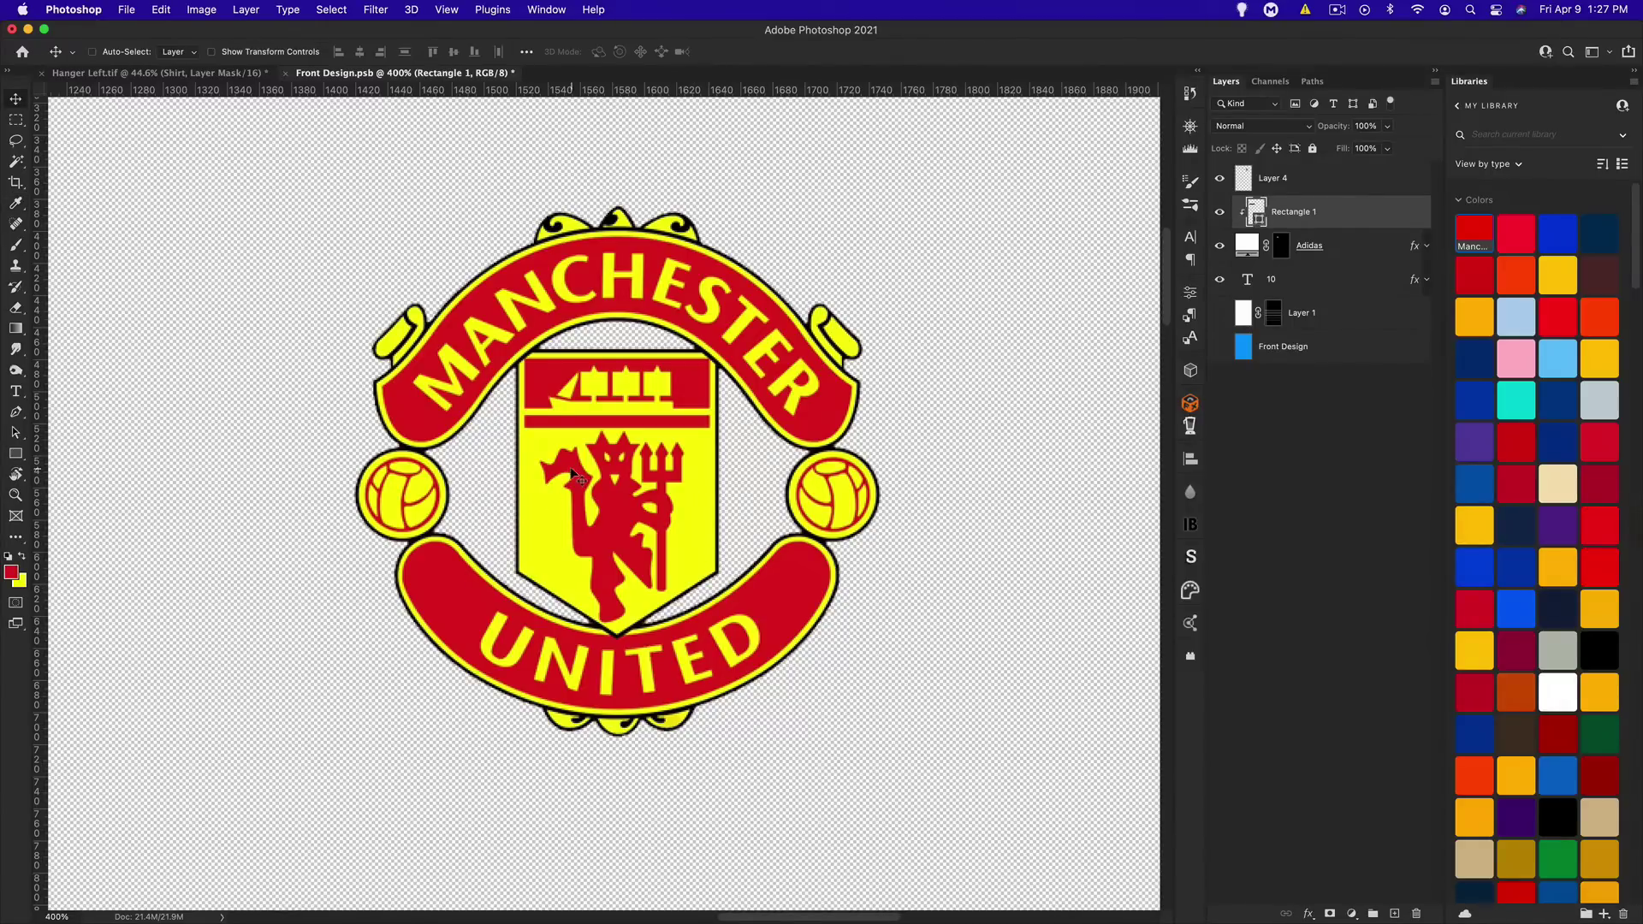
pyautogui.click(11, 574)
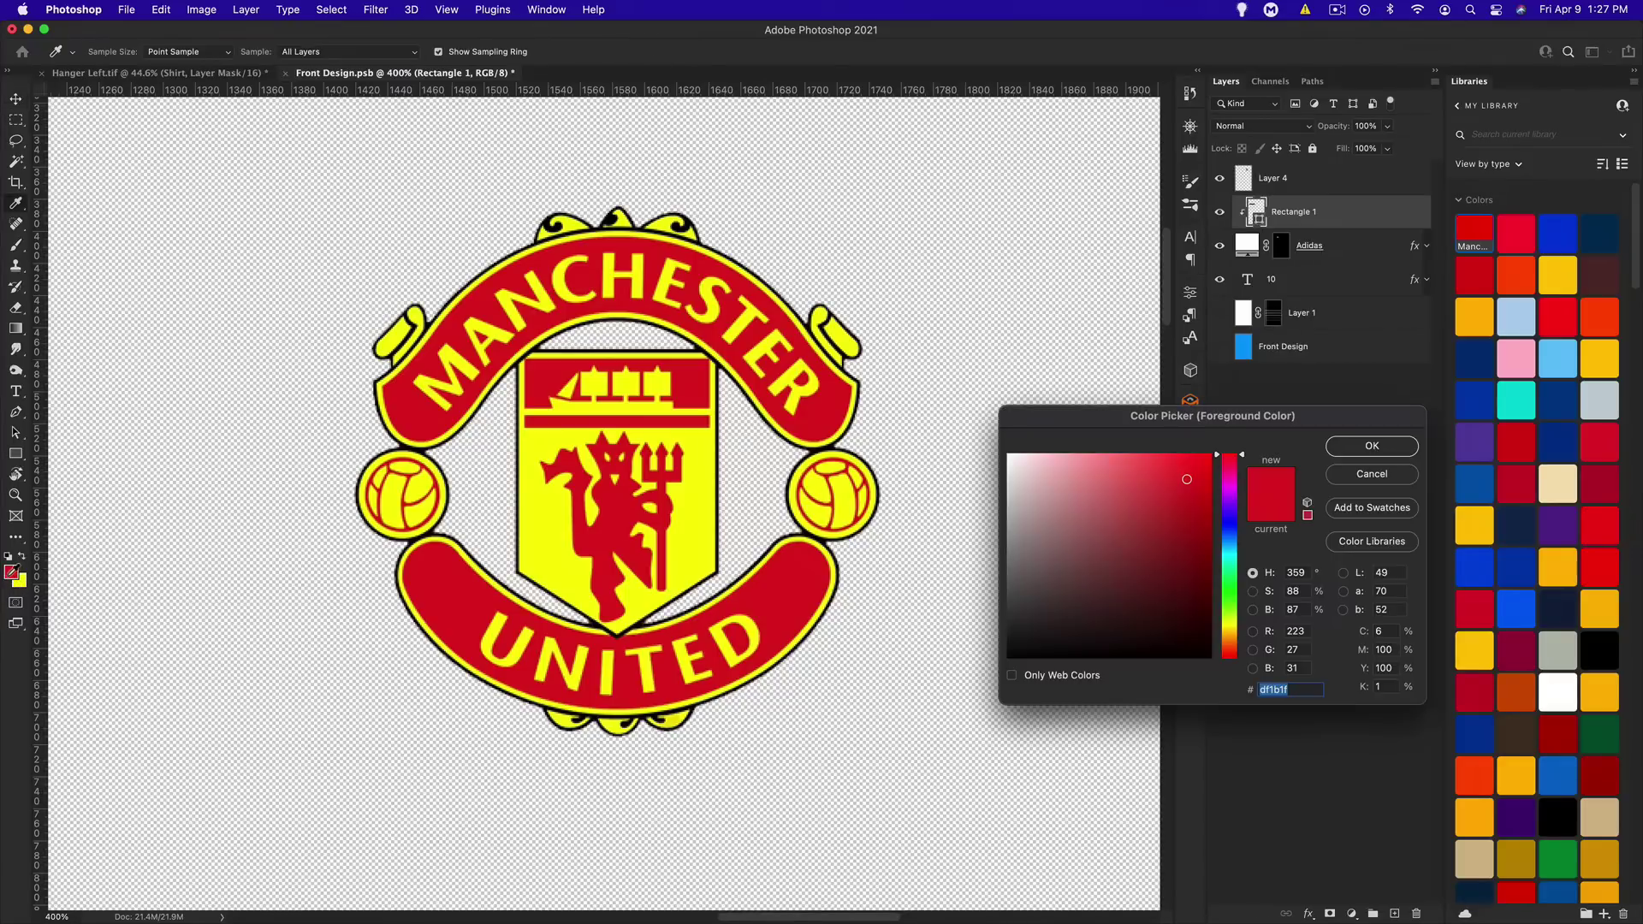
pyautogui.click(1370, 508)
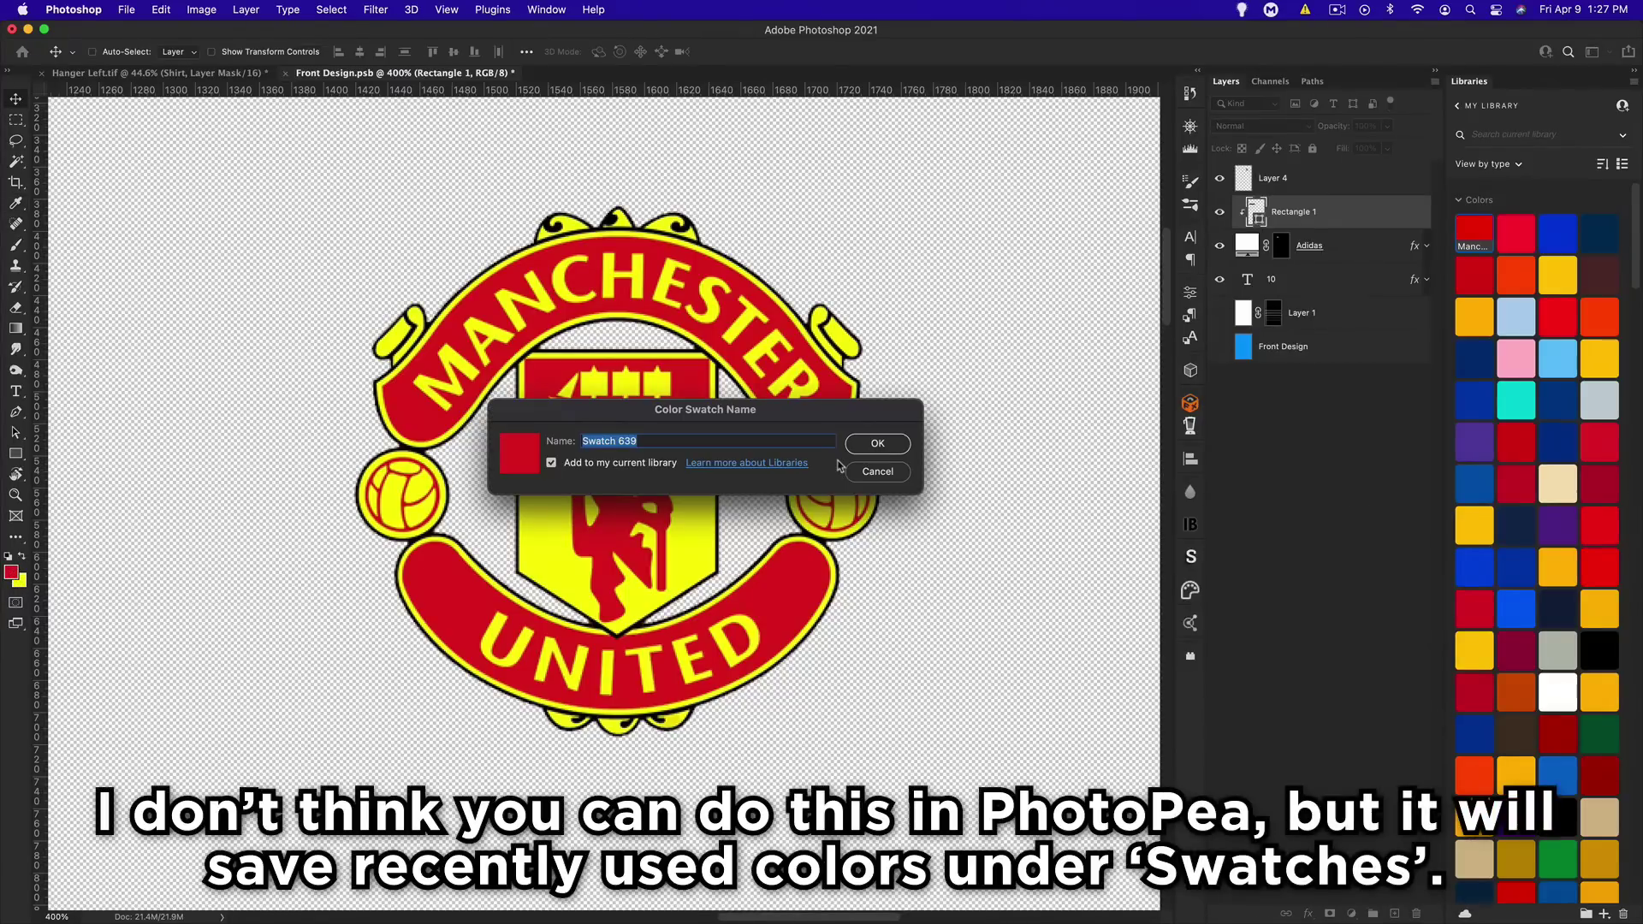
pyautogui.write('Manche')
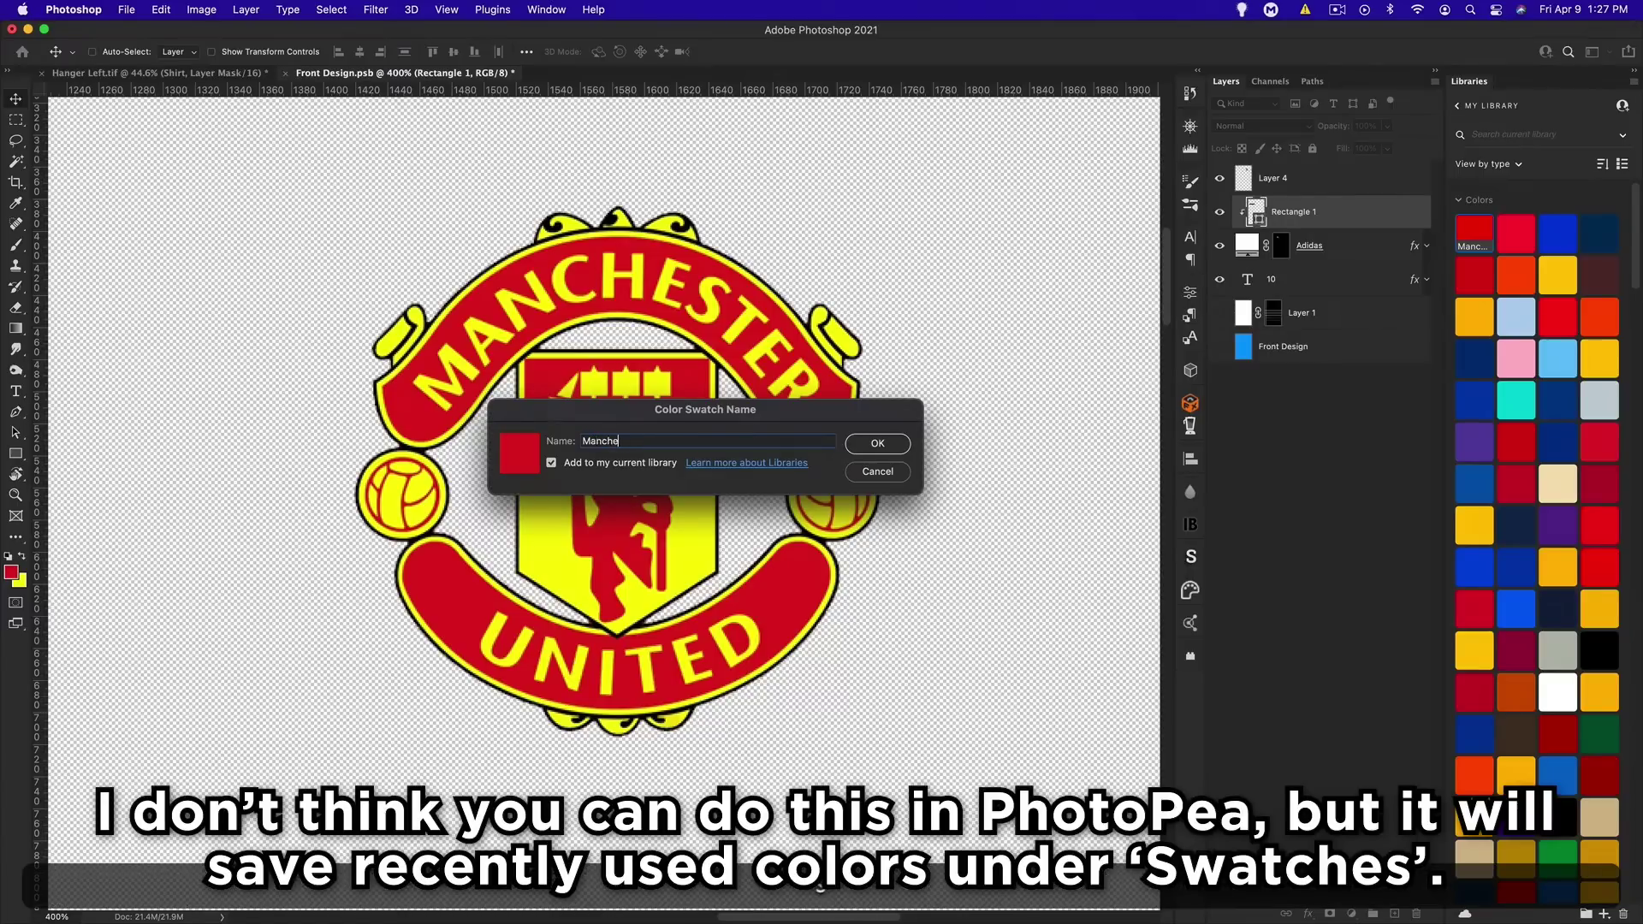
pyautogui.write('ster United Red')
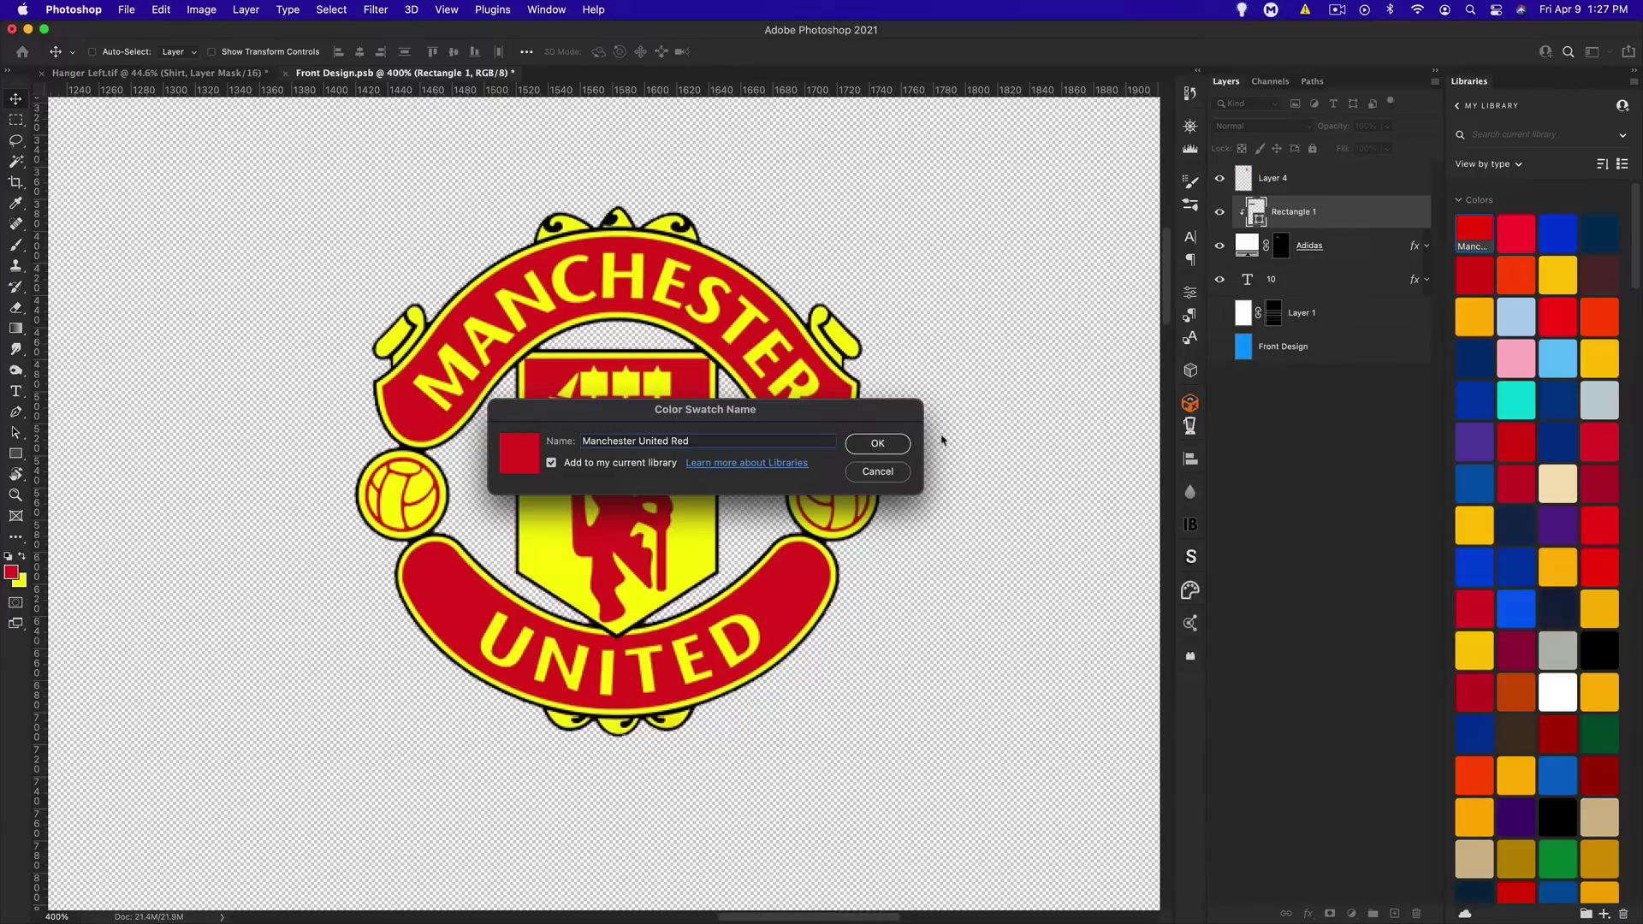
pyautogui.click(886, 476)
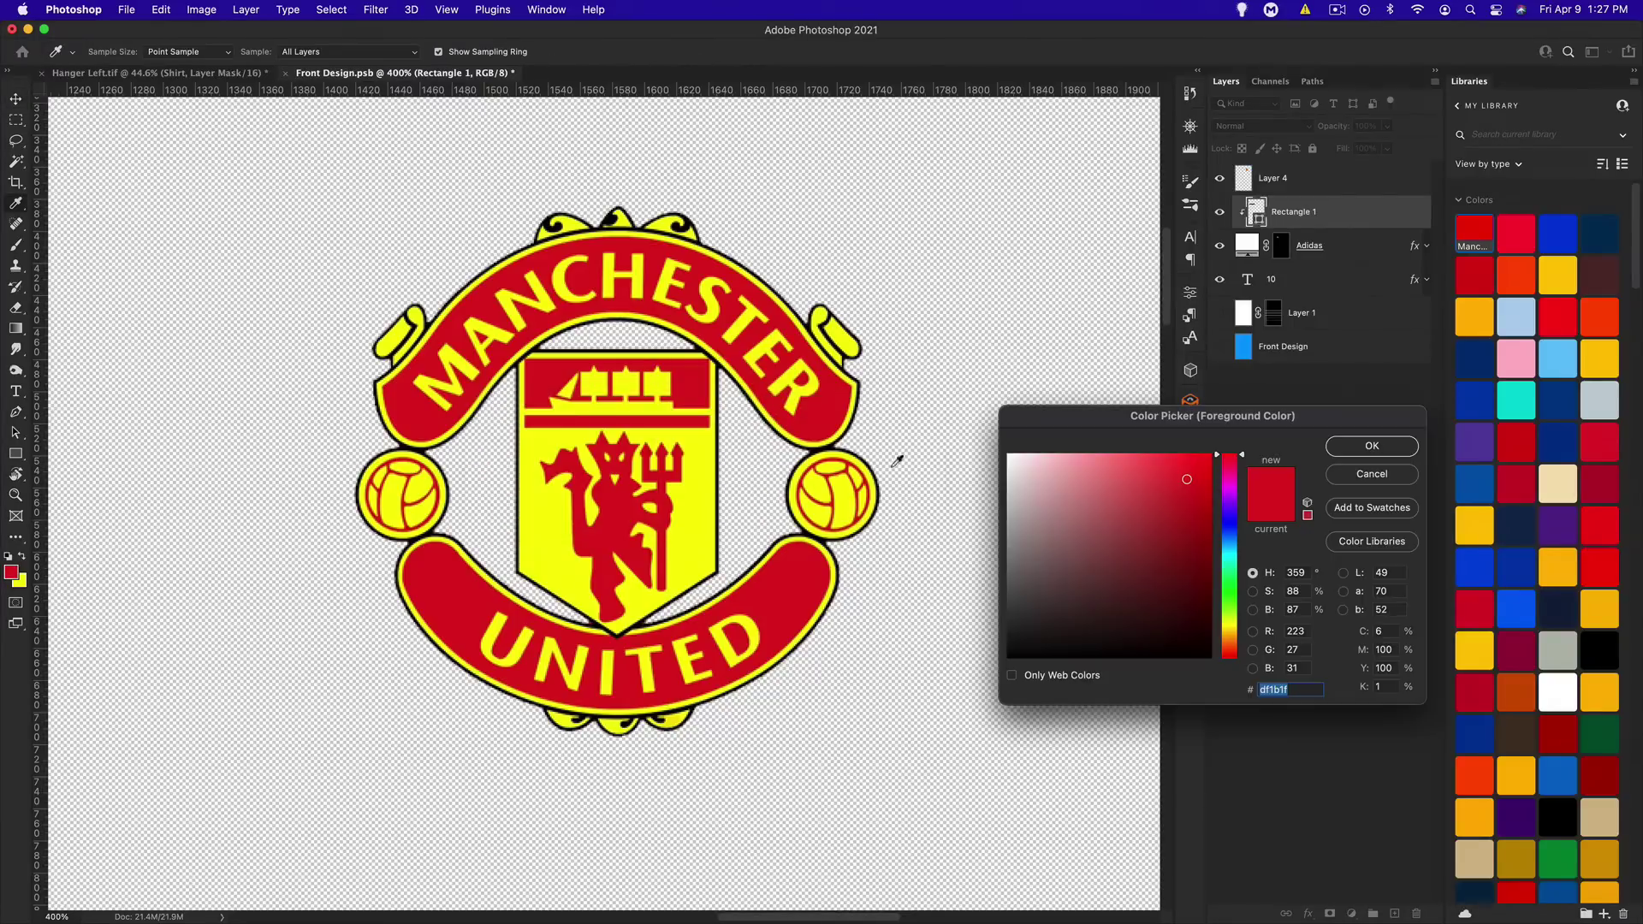
pyautogui.click(1361, 476)
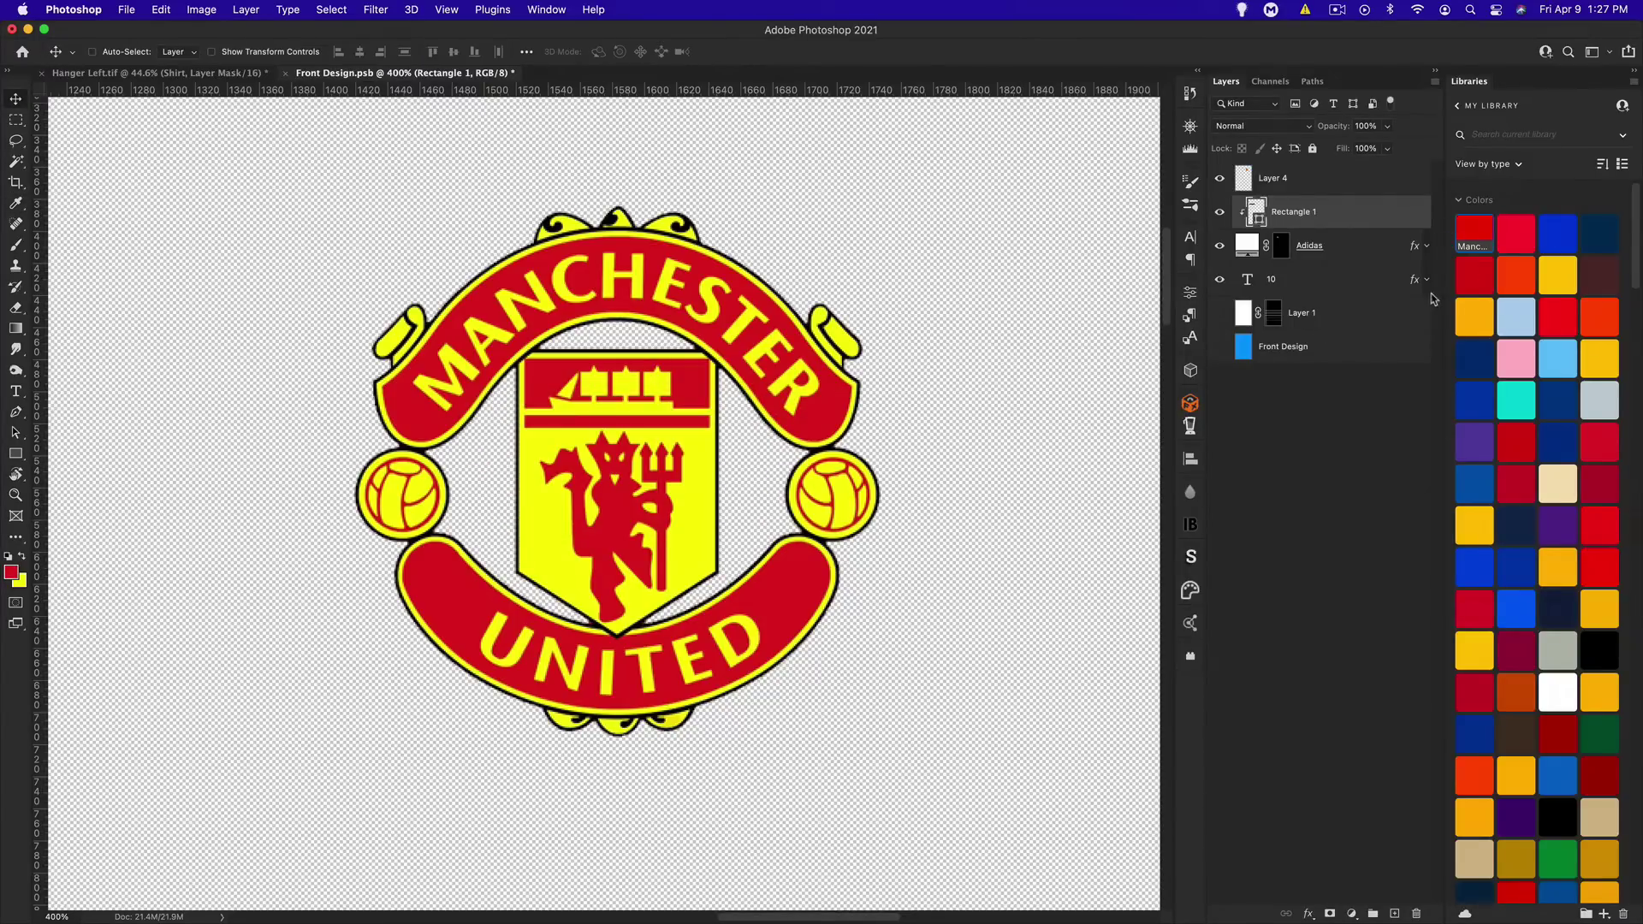
# Dock the Libraries panel beneath the Layers panel
pyautogui.click(557, 8)
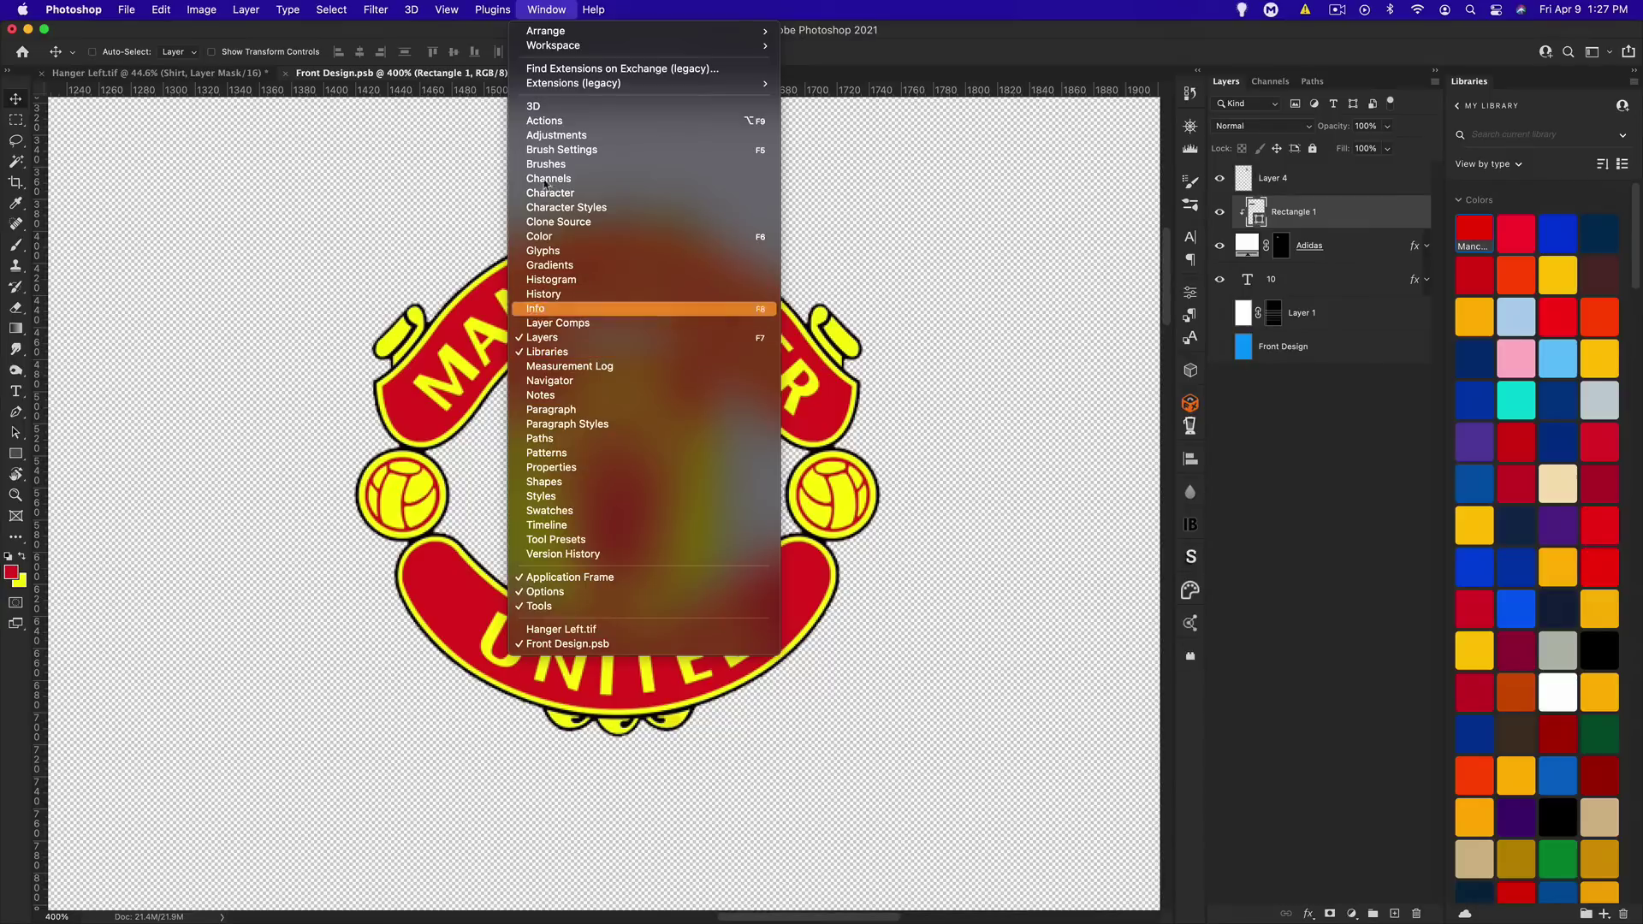
pyautogui.click(531, 9)
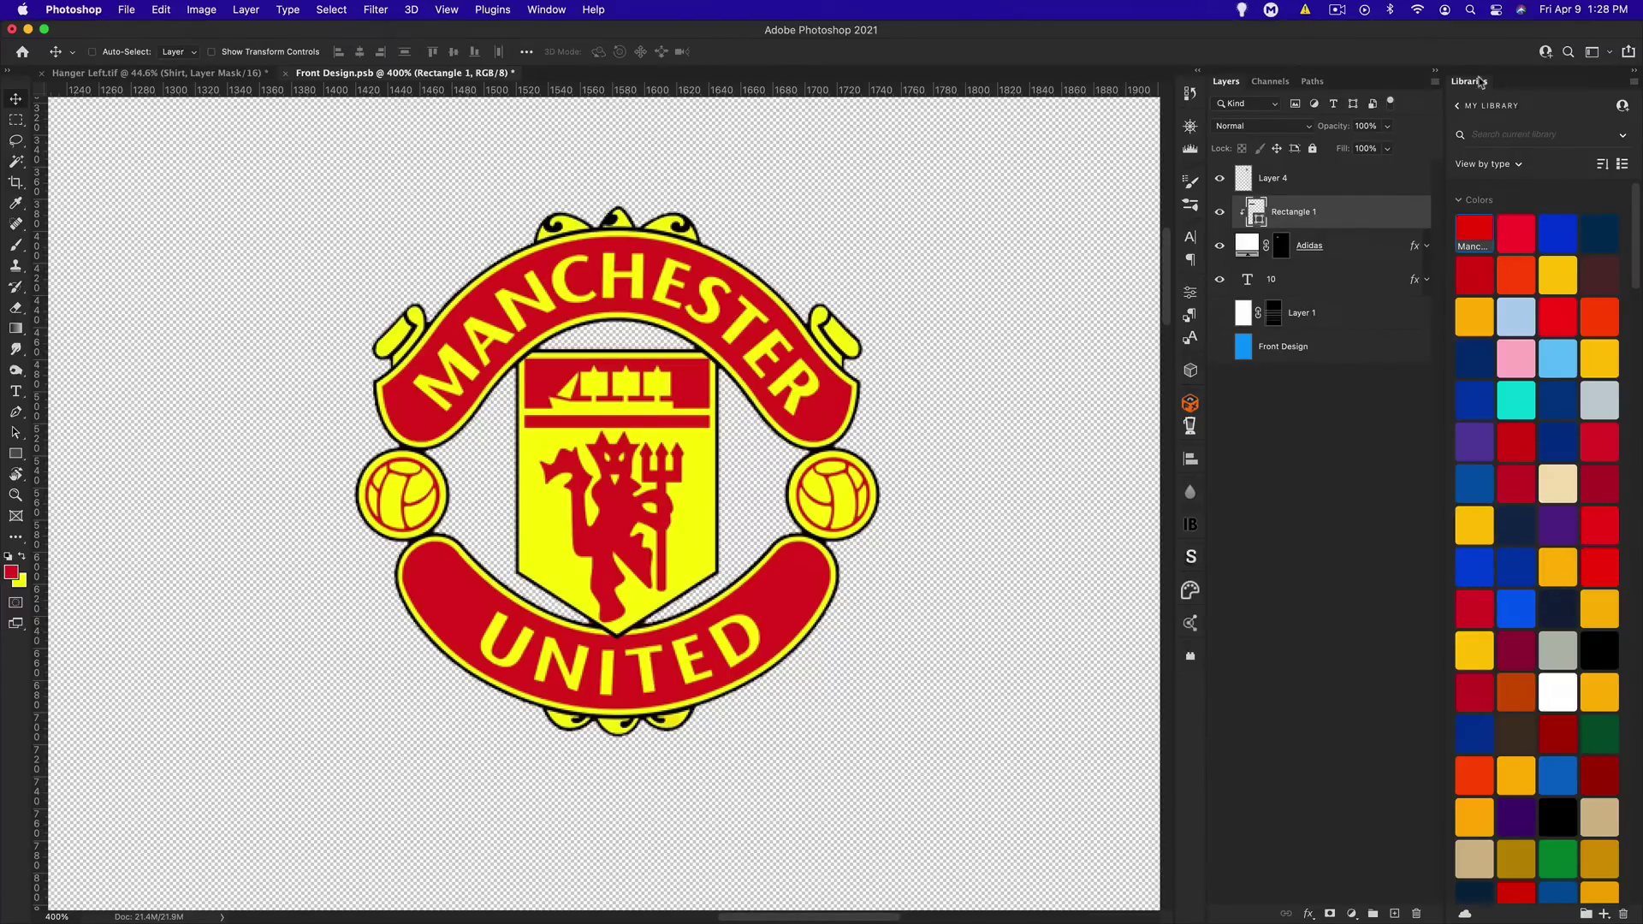
pyautogui.moveTo(1479, 82); pyautogui.dragTo(1265, 713)
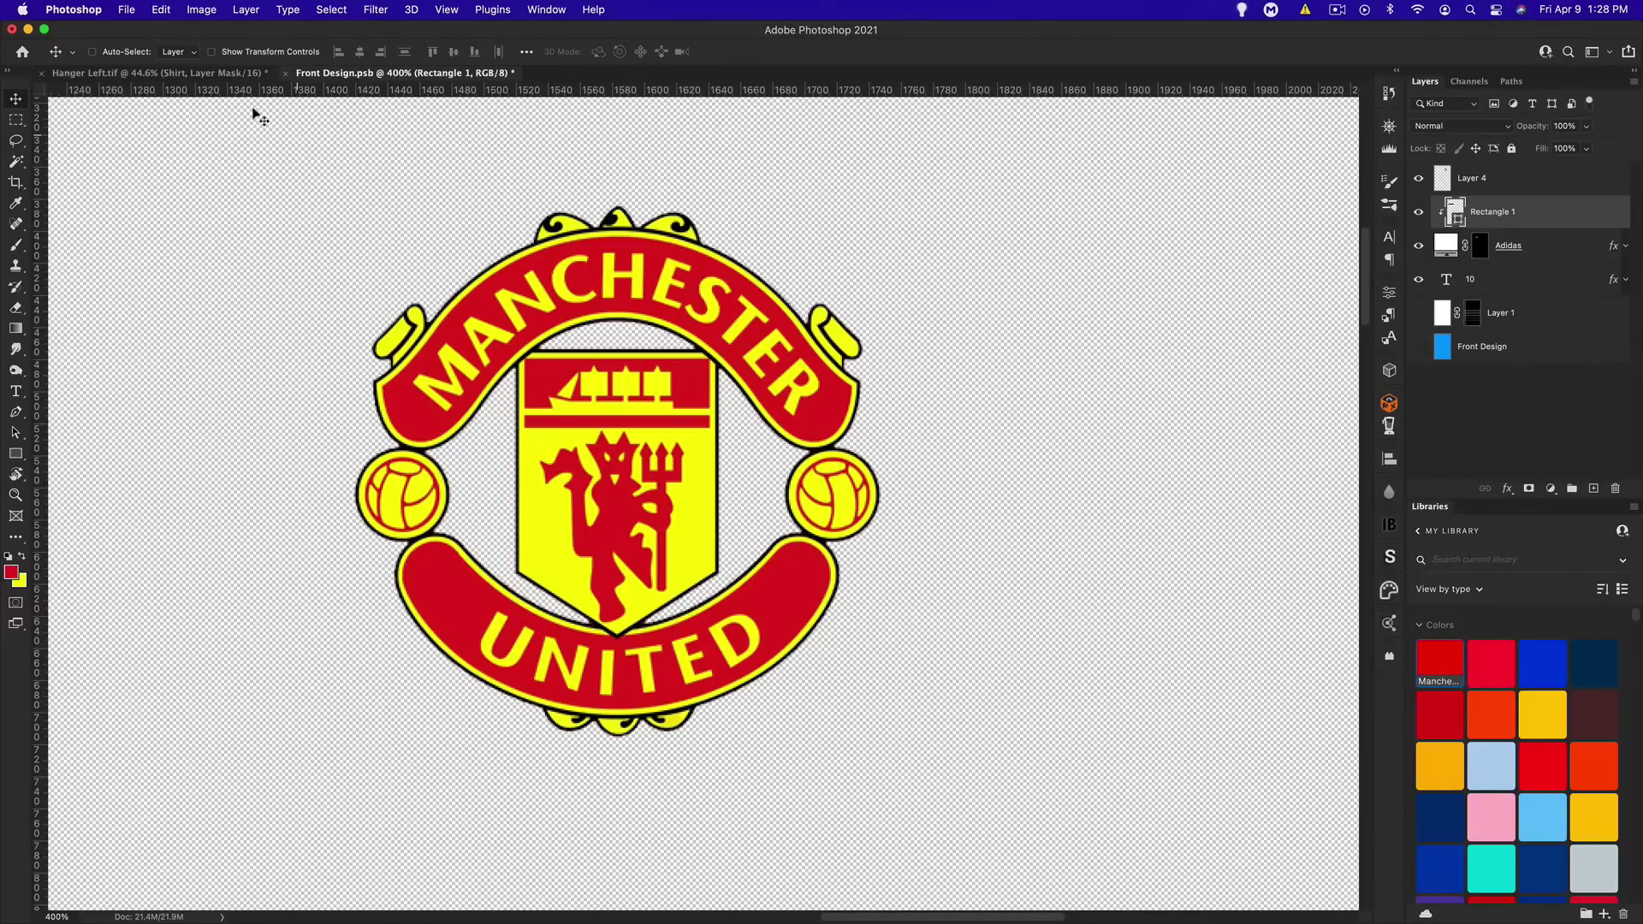
# Switch to the Hanger Left.tif document and expand the Colors group within the Shirt group
pyautogui.click(150, 75)
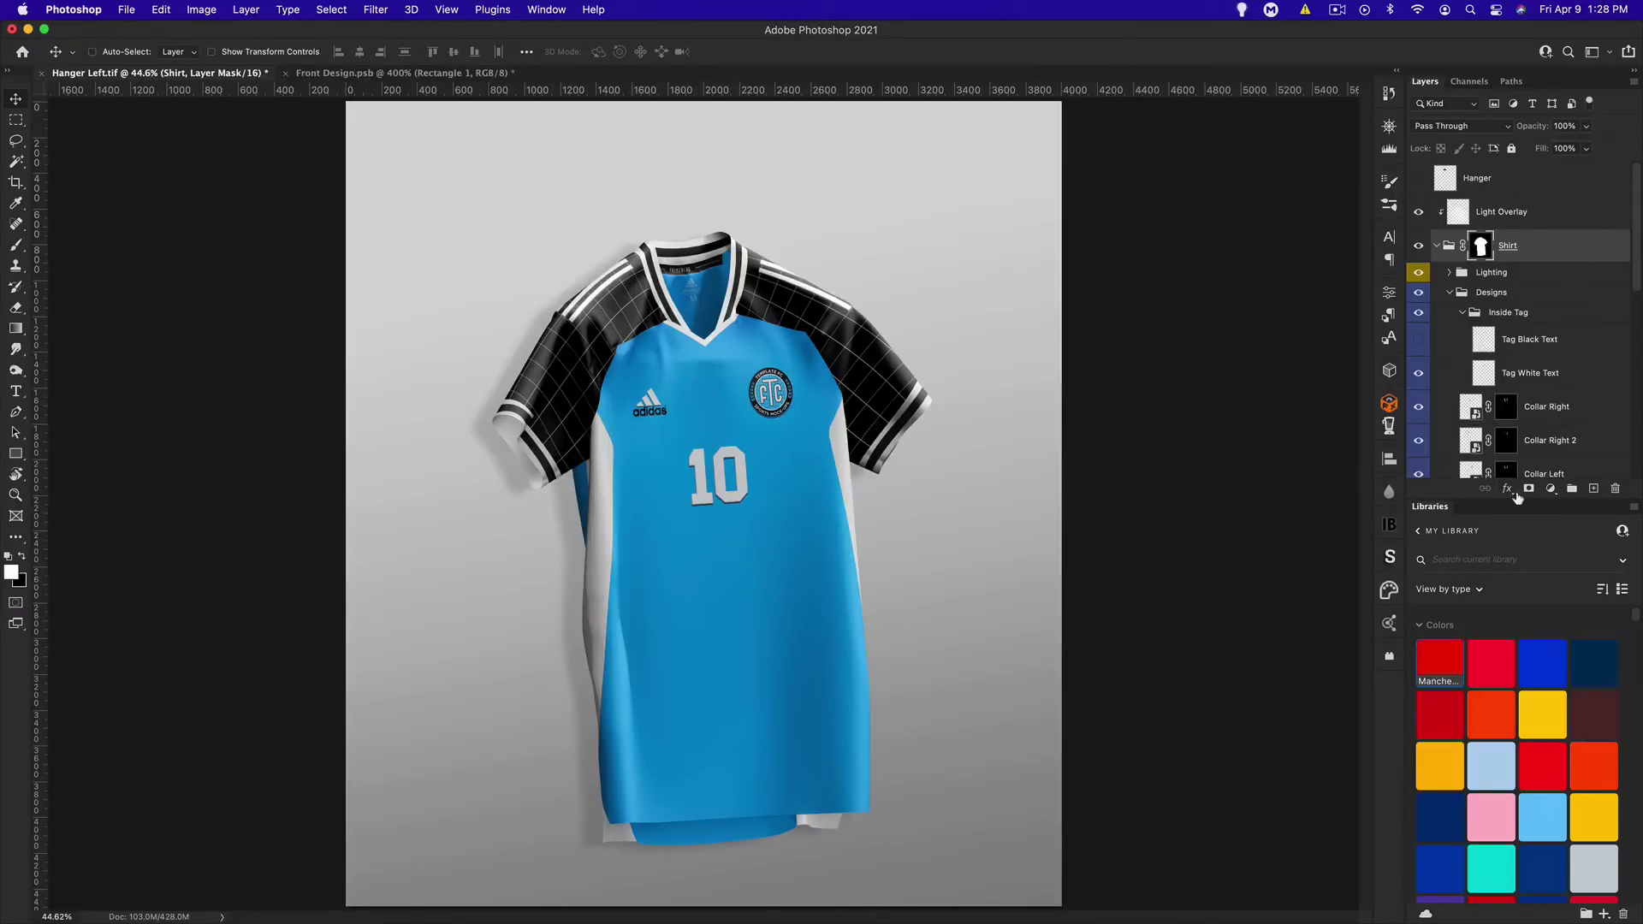
pyautogui.scroll(-8, 1560, 358)
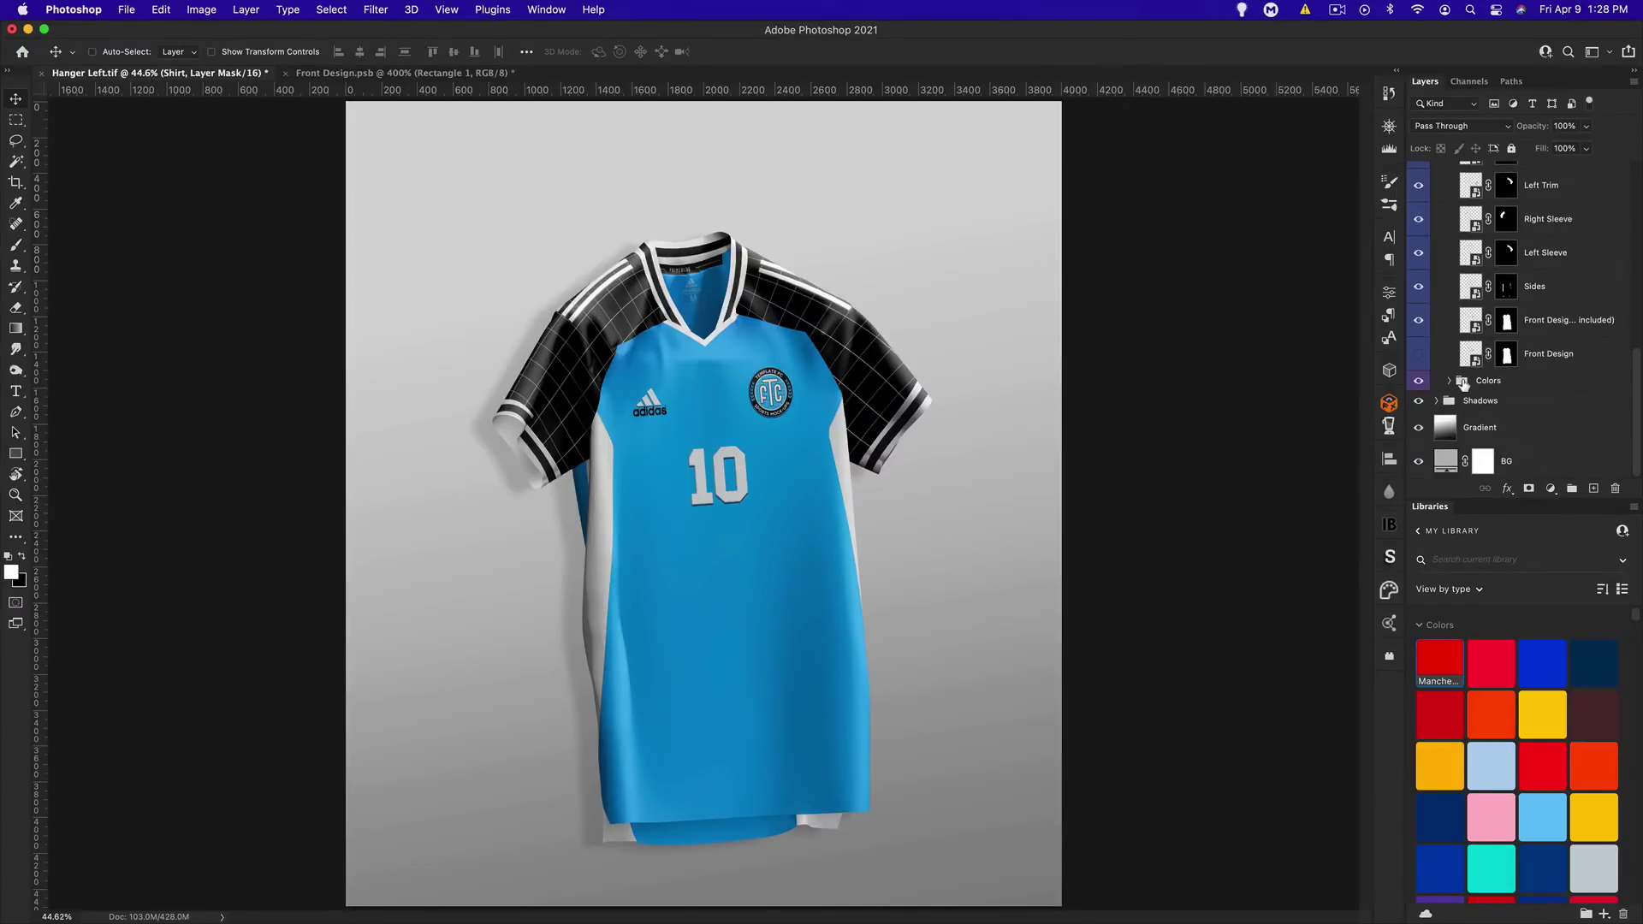
pyautogui.click(1447, 382)
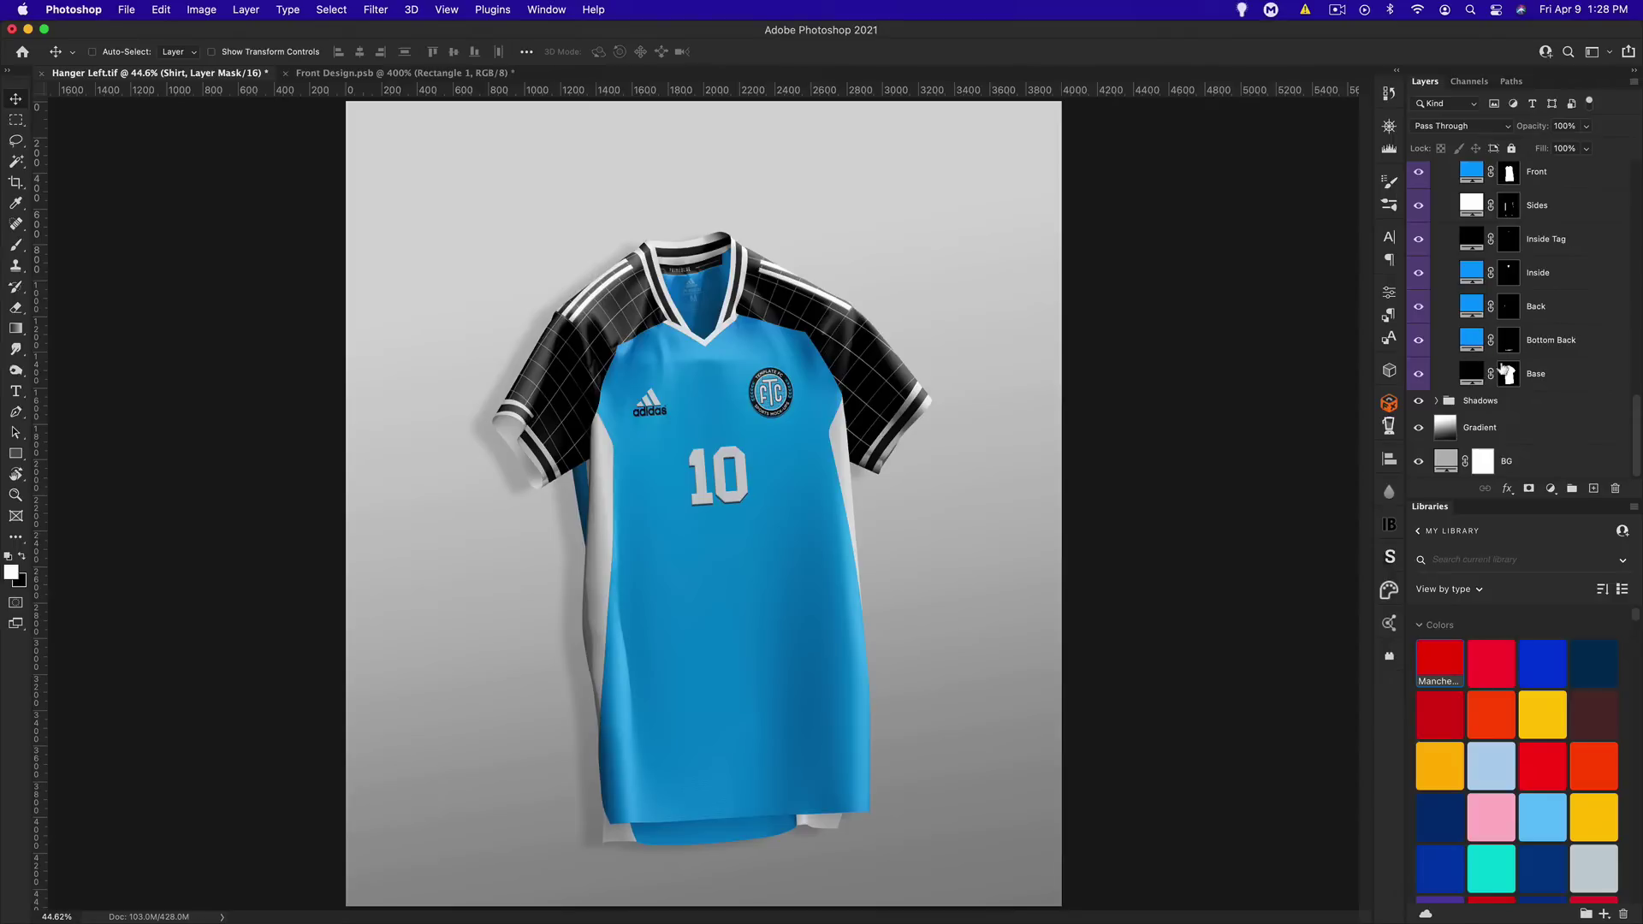
# Recolor every Colors layer from Base up to Neck, except Inside Tag, with the Manchester red library swatch
pyautogui.scroll(1, 1560, 369)
pyautogui.click(1558, 379)
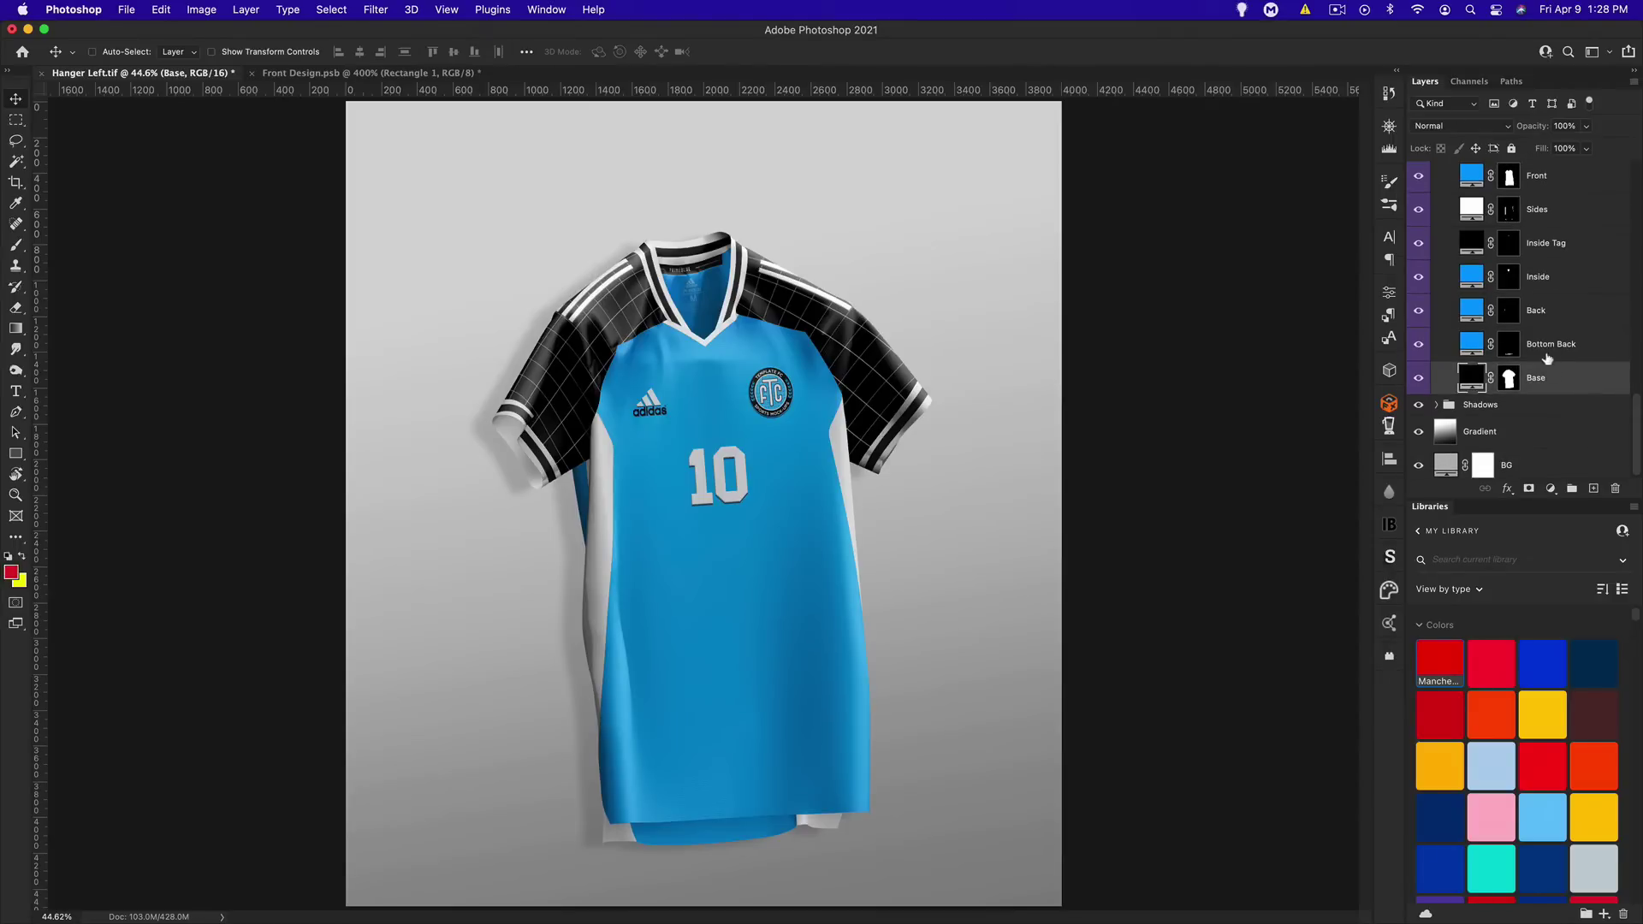
pyautogui.scroll(1, 1538, 340)
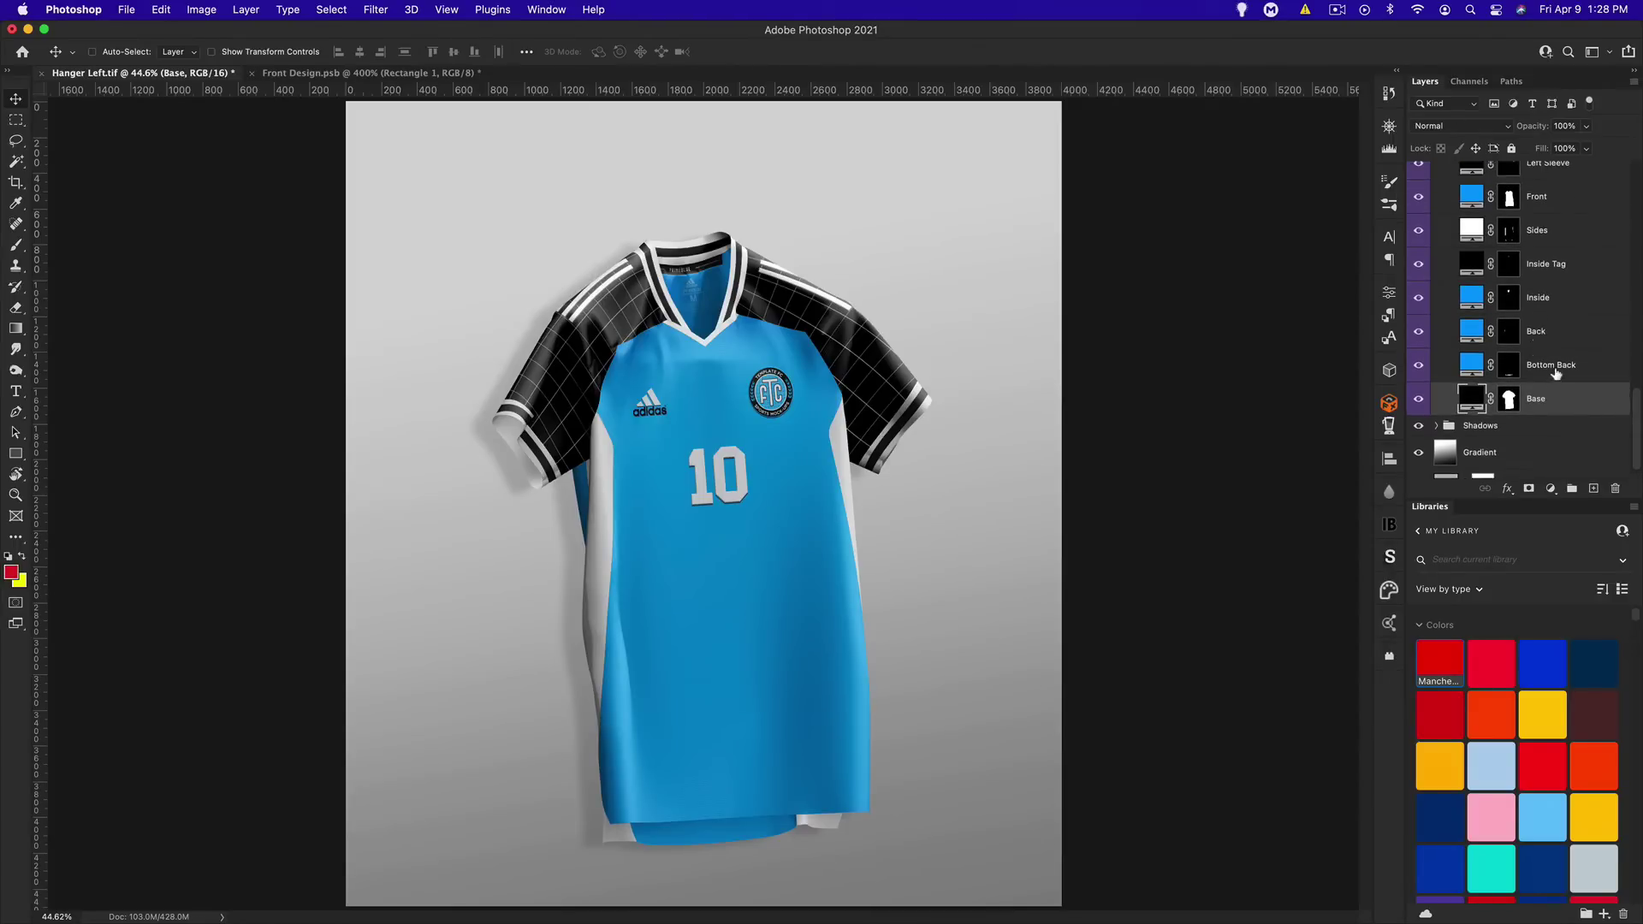
pyautogui.press('super')
pyautogui.keyDown('super'); pyautogui.click(1534, 366); pyautogui.keyUp('super')
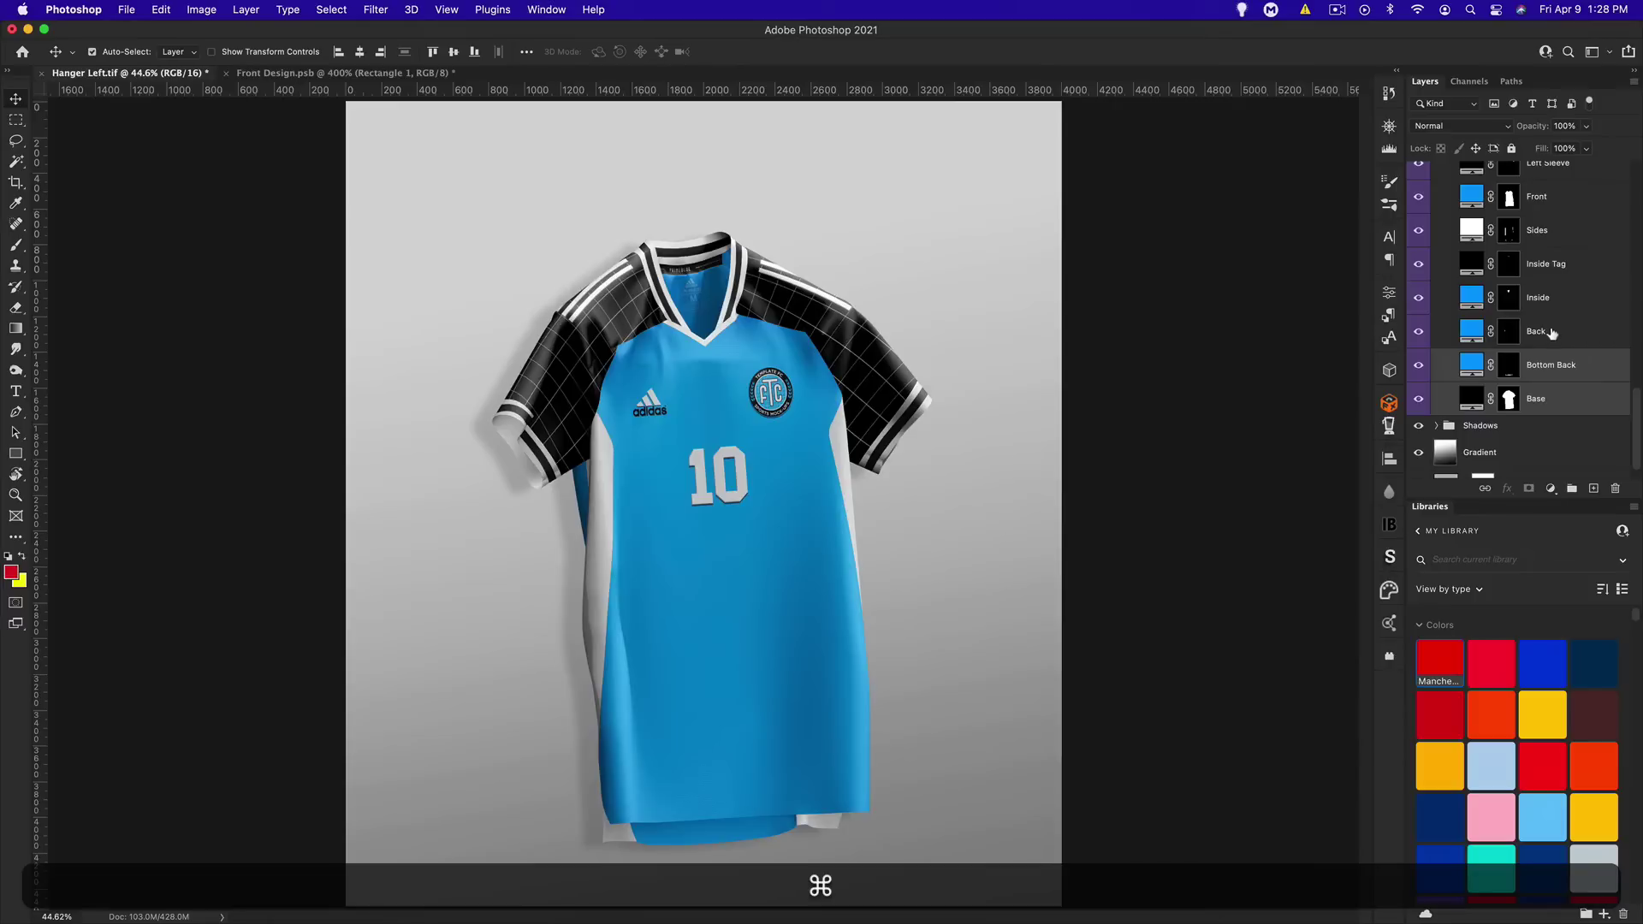
pyautogui.keyDown('super'); pyautogui.click(1542, 341); pyautogui.keyUp('super')
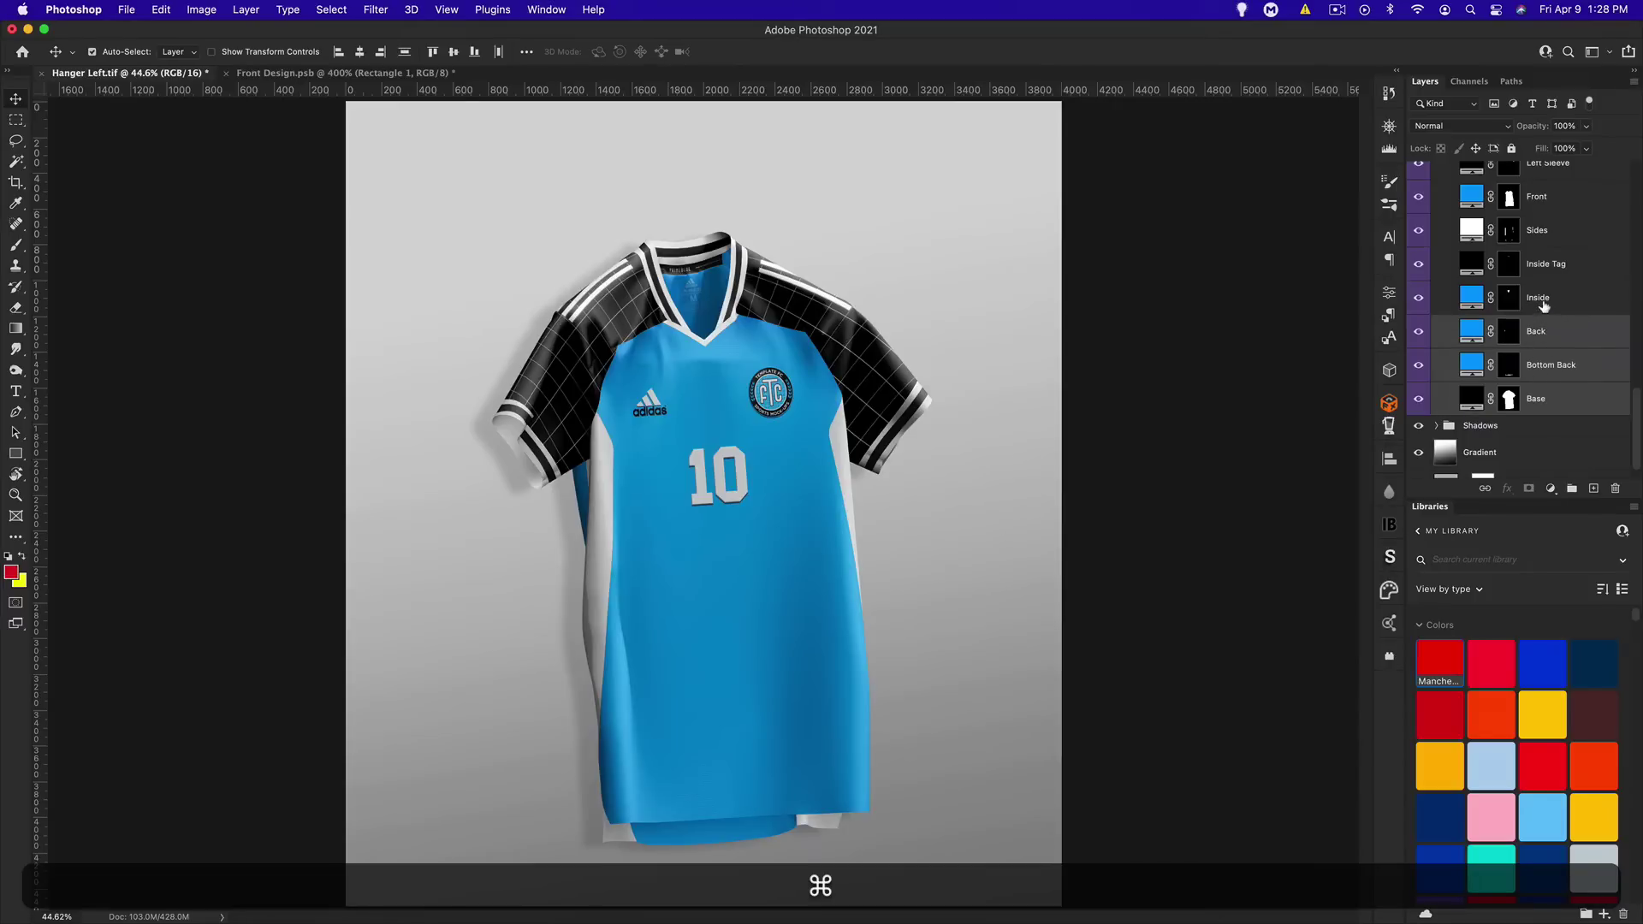
pyautogui.keyDown('super'); pyautogui.click(1545, 306); pyautogui.keyUp('super')
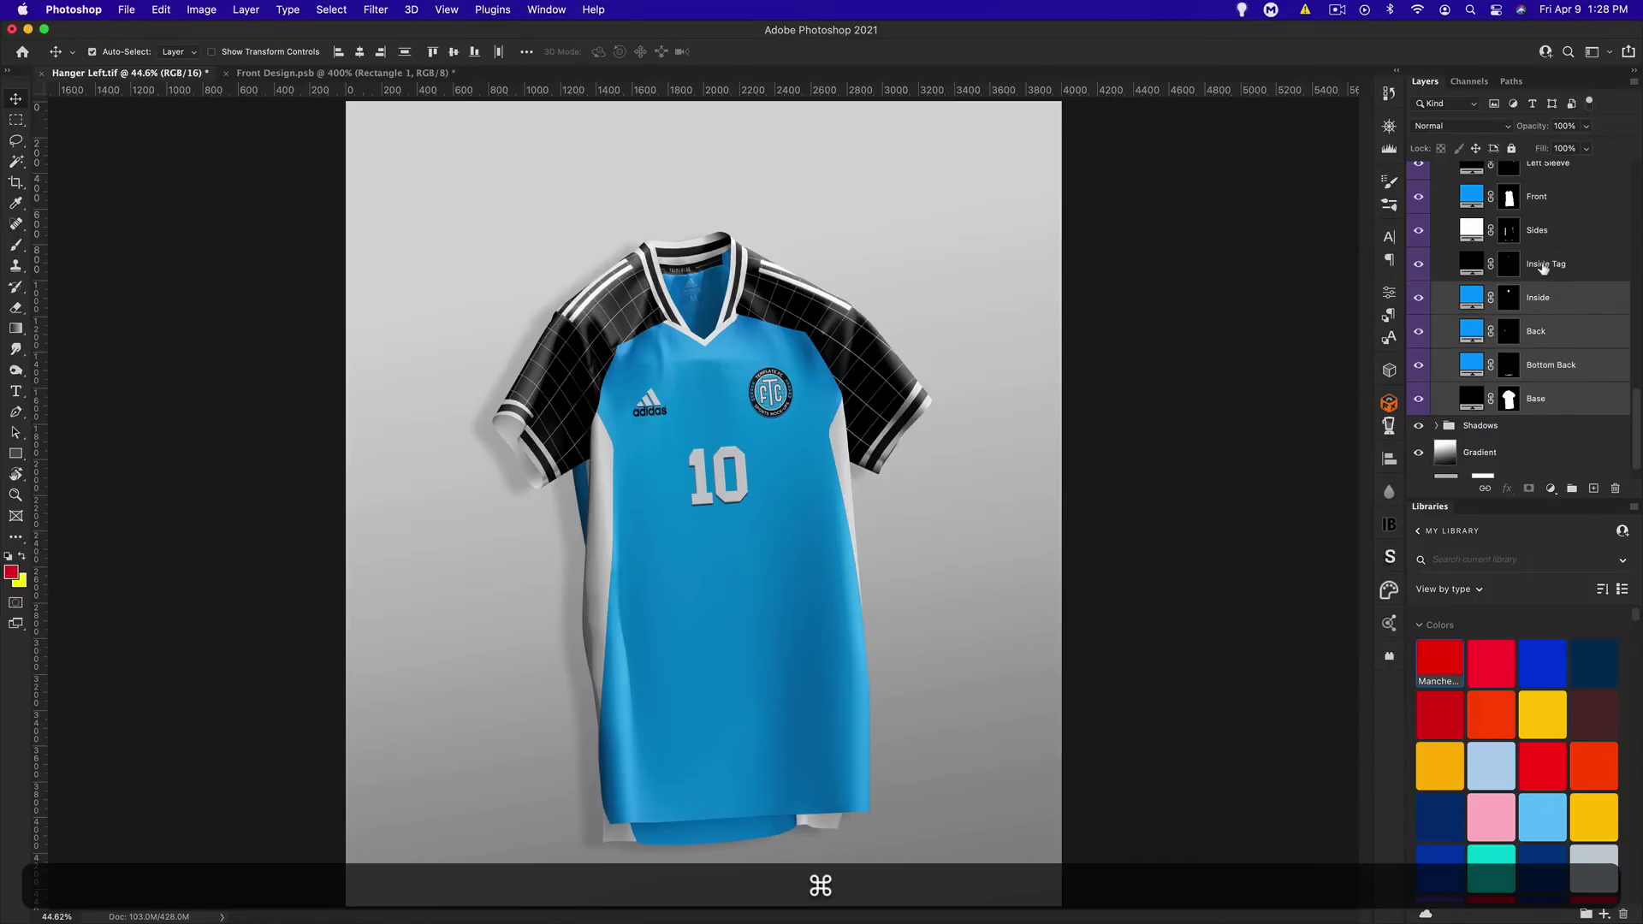
pyautogui.keyDown('super'); pyautogui.click(1543, 230); pyautogui.keyUp('super')
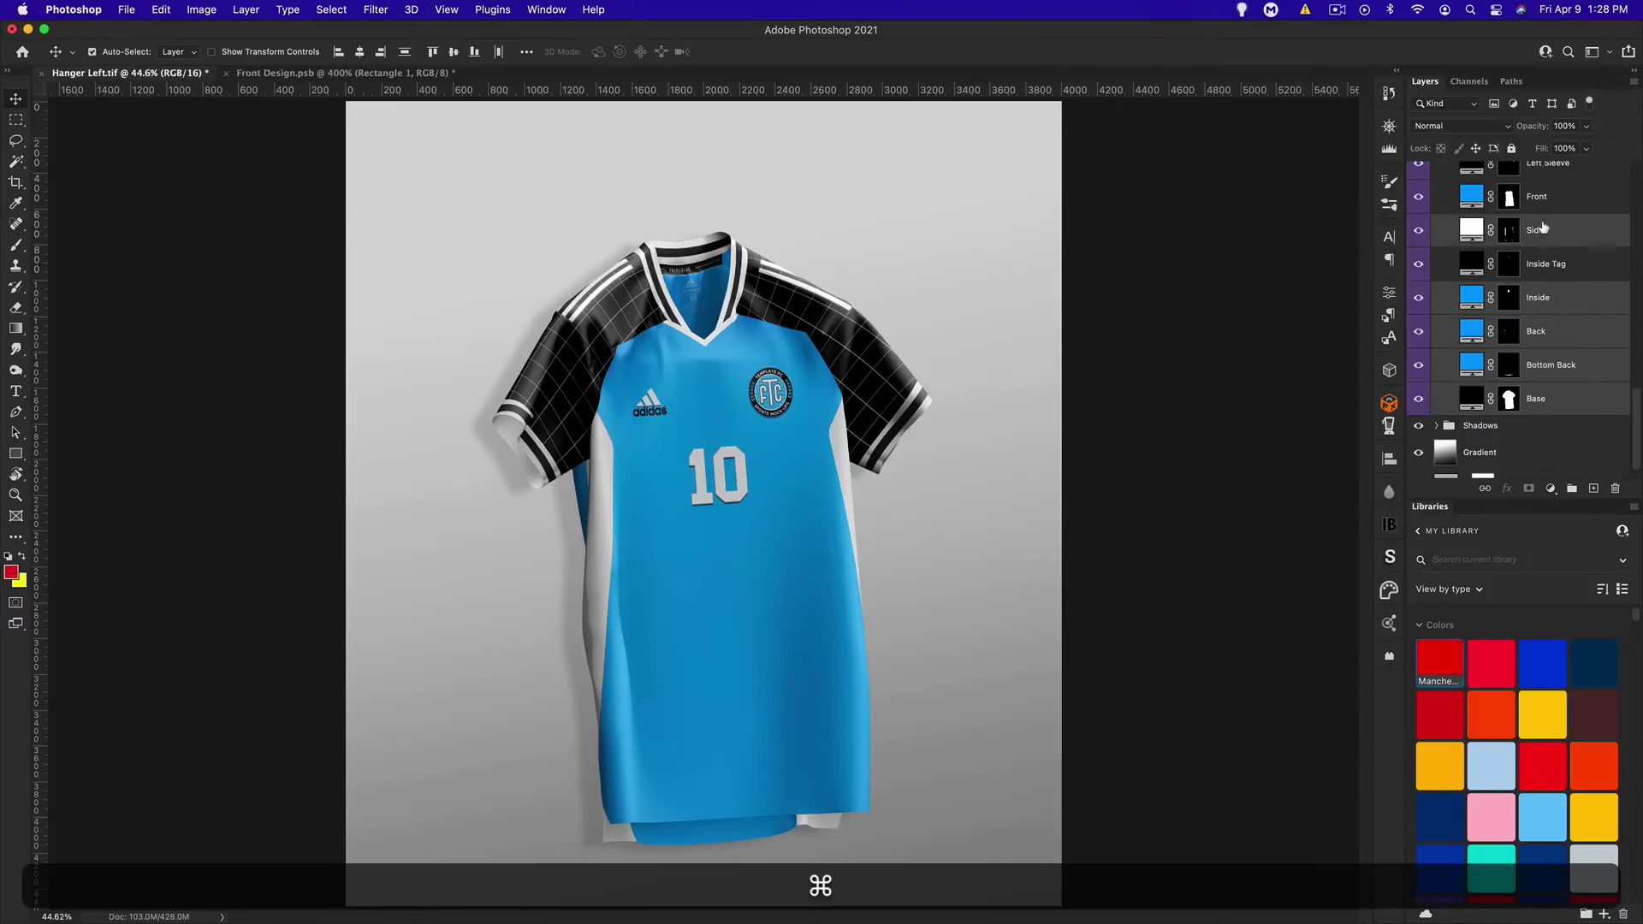
pyautogui.keyDown('super'); pyautogui.click(1545, 205); pyautogui.keyUp('super')
pyautogui.scroll(3, 1545, 209)
pyautogui.keyDown('super'); pyautogui.click(1548, 269); pyautogui.keyUp('super')
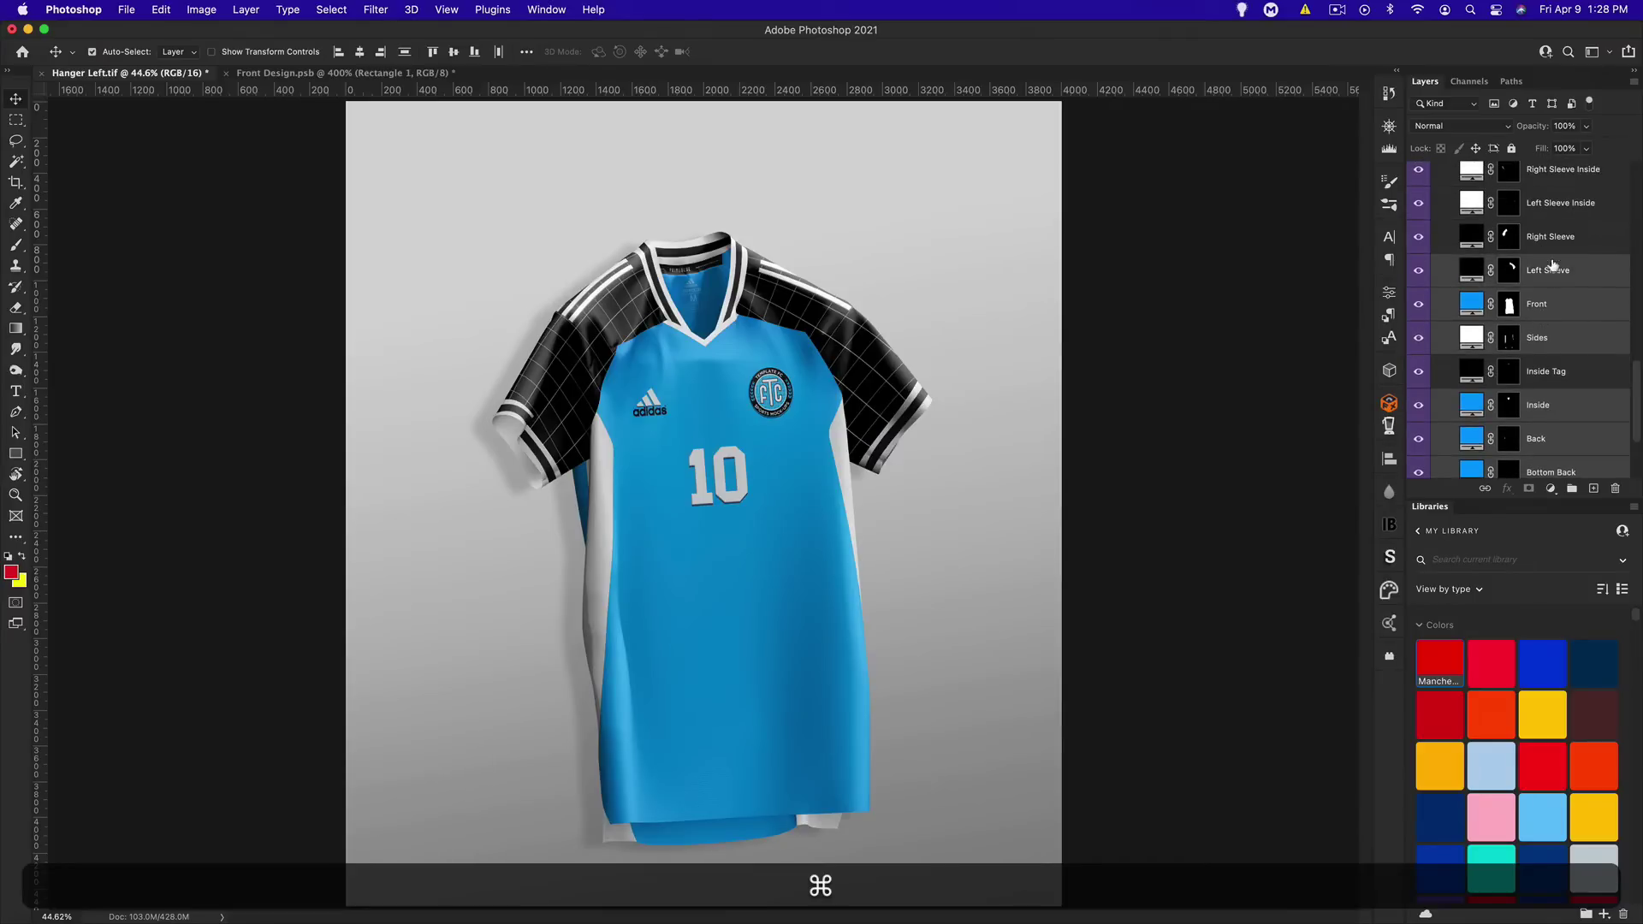
pyautogui.keyDown('super'); pyautogui.click(1545, 242); pyautogui.keyUp('super')
pyautogui.scroll(2, 1546, 257)
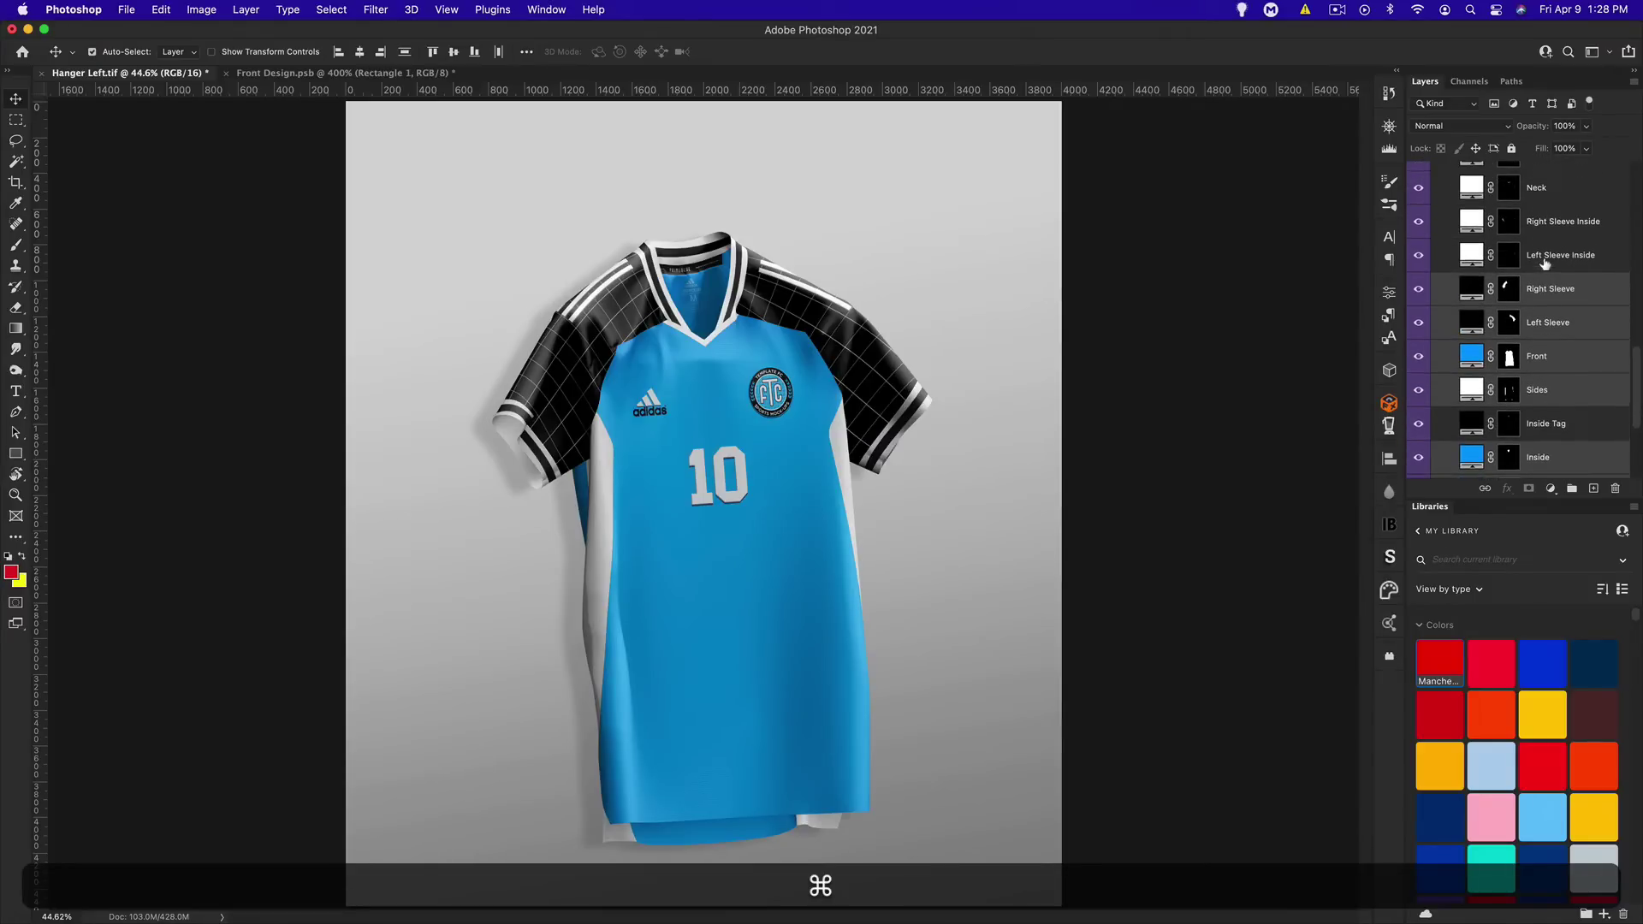
pyautogui.keyDown('super'); pyautogui.click(1545, 257); pyautogui.keyUp('super')
pyautogui.keyDown('super'); pyautogui.click(1543, 224); pyautogui.keyUp('super')
pyautogui.scroll(2, 1540, 227)
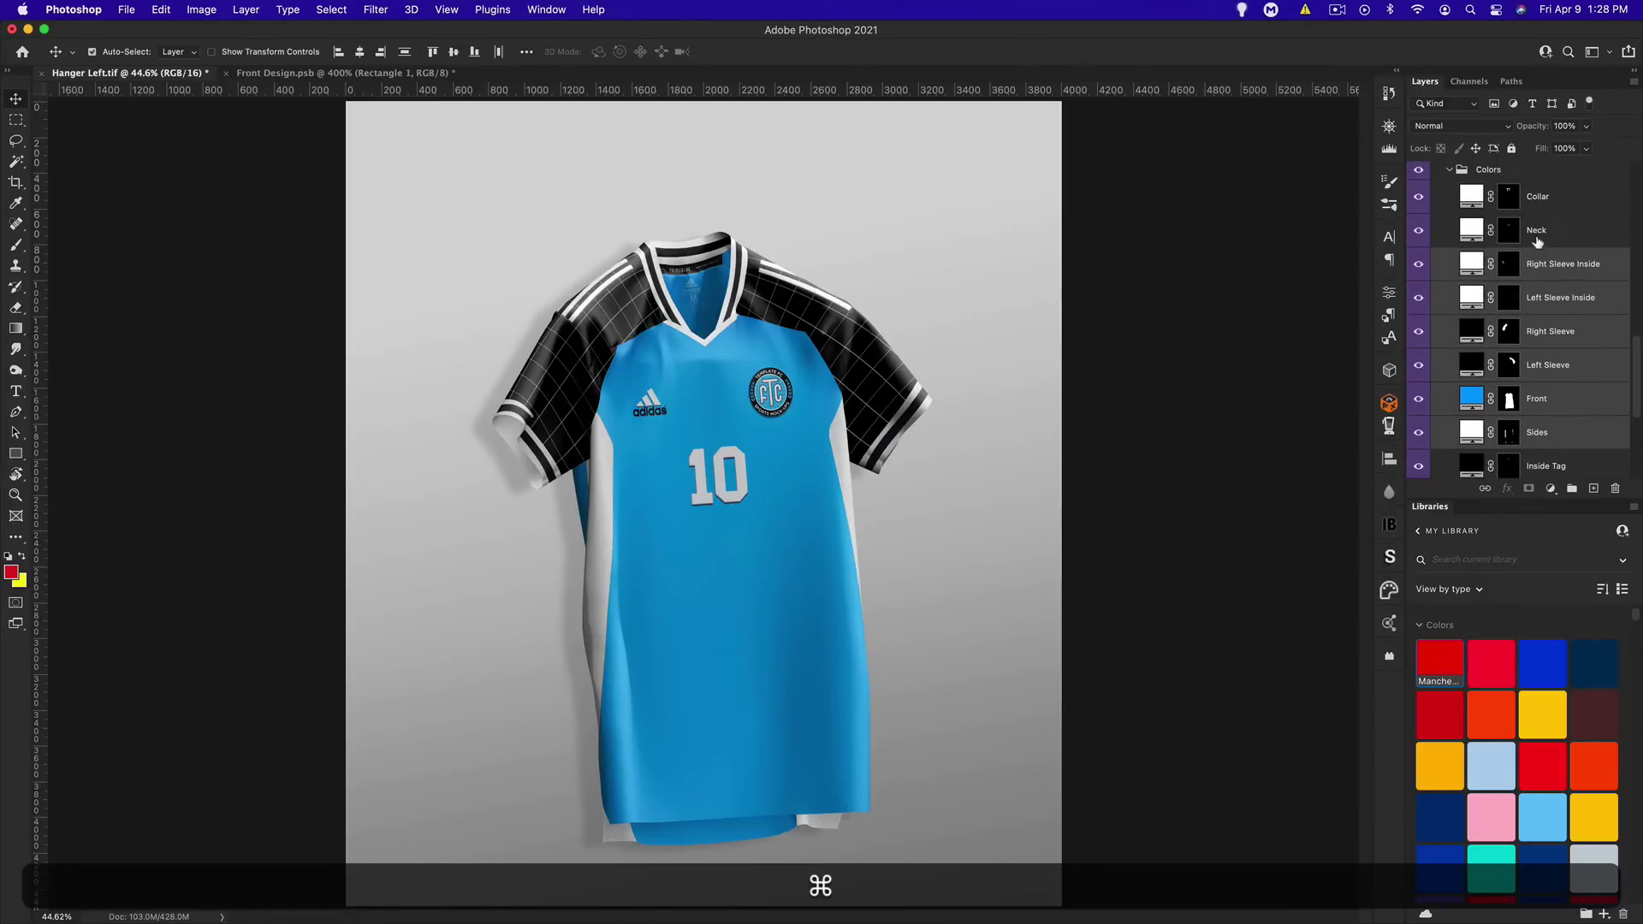
pyautogui.keyDown('super'); pyautogui.click(1539, 235); pyautogui.keyUp('super')
pyautogui.scroll(-2, 1525, 361)
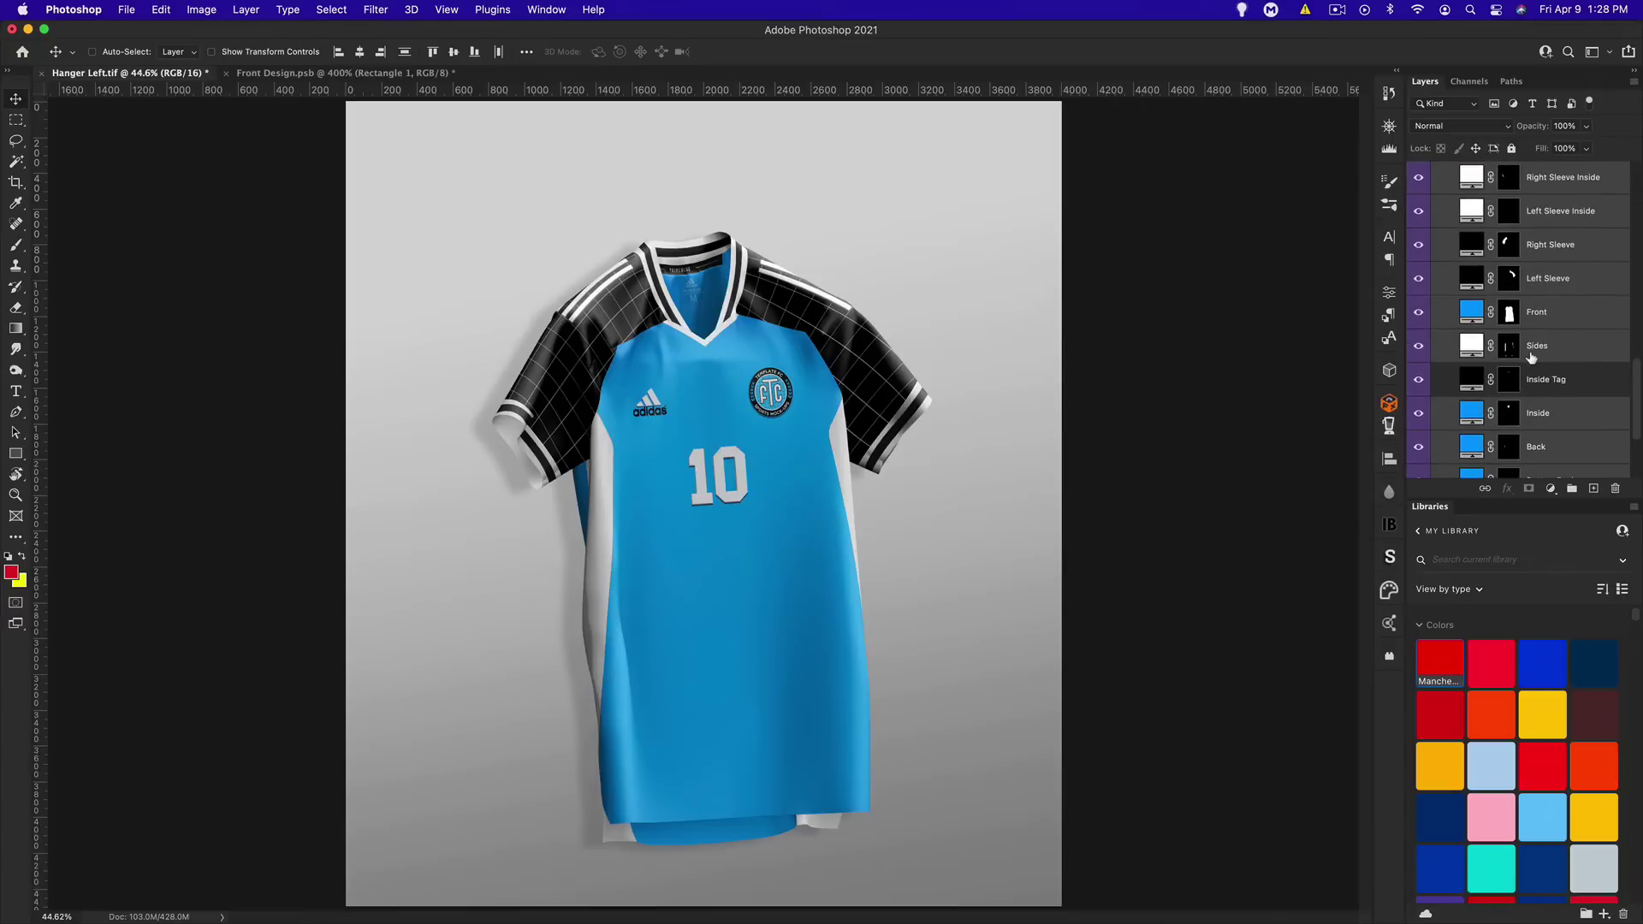
pyautogui.click(1441, 664)
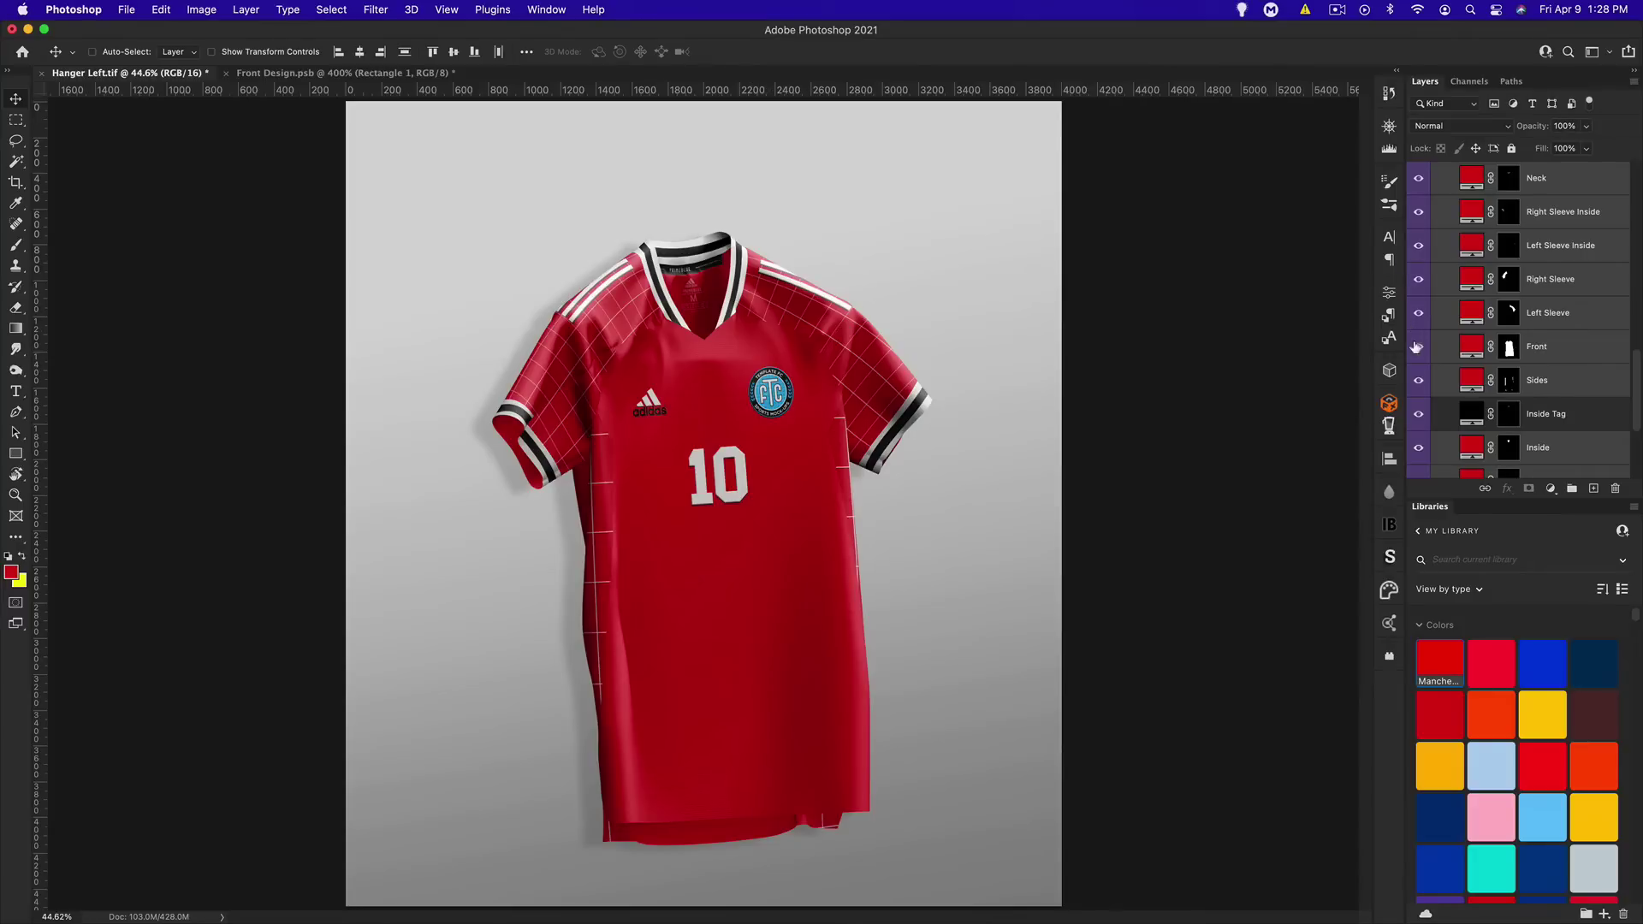
# Select the Sides color layer and dock the Libraries panel in its own column beside the Layers panel
pyautogui.doubleClick(1473, 380)
pyautogui.click(1362, 439)
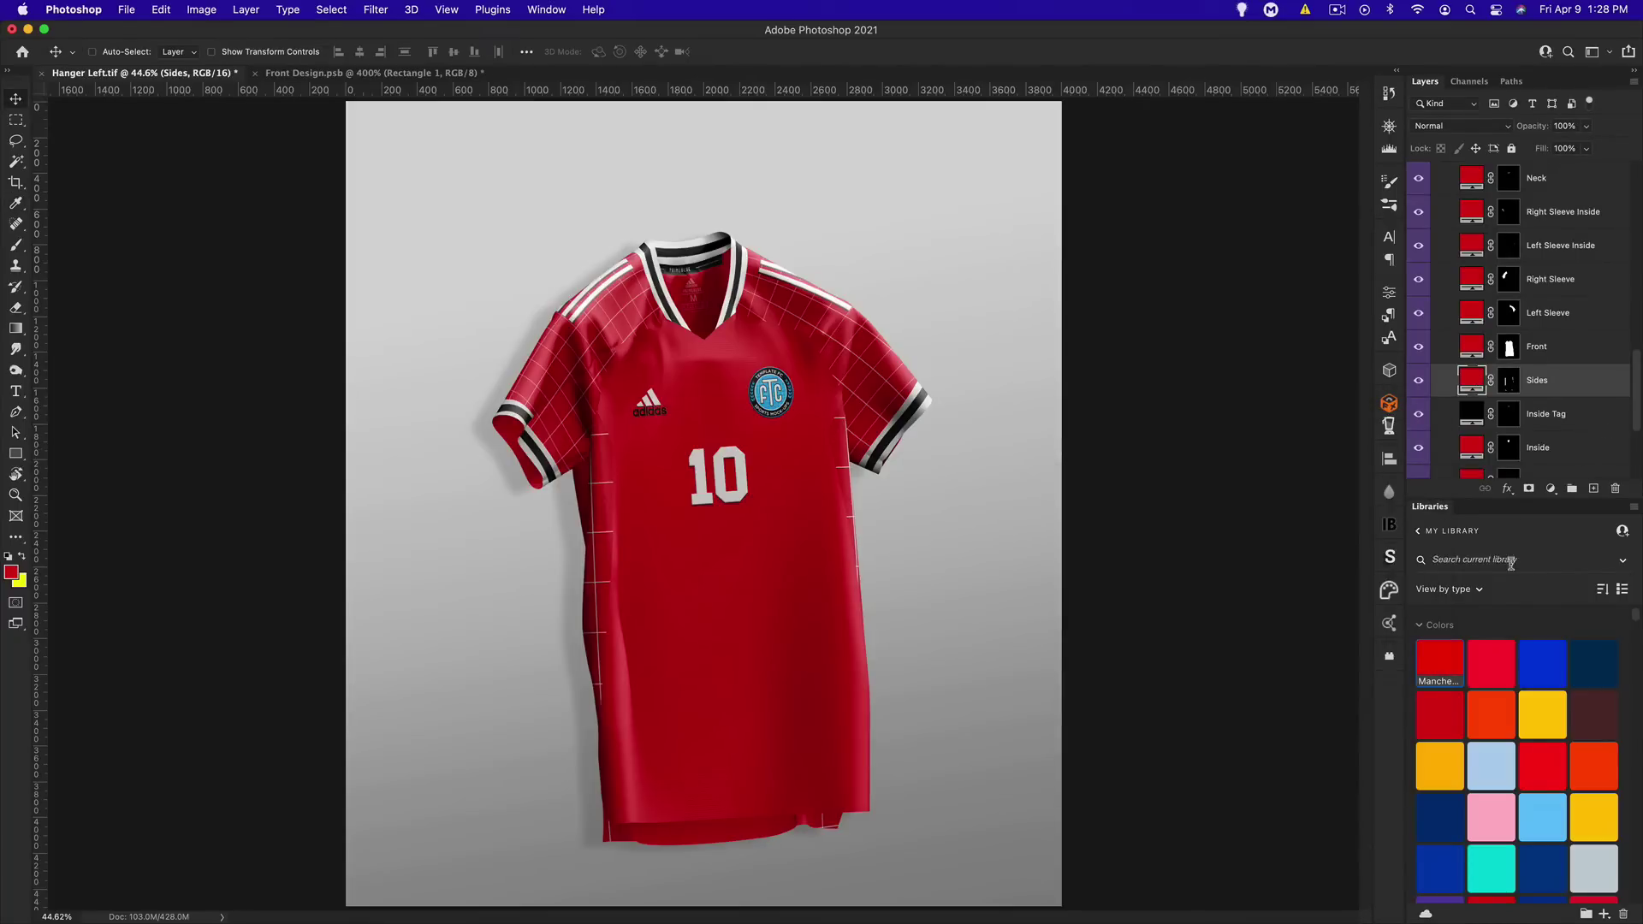
pyautogui.moveTo(1430, 507); pyautogui.dragTo(1641, 139)
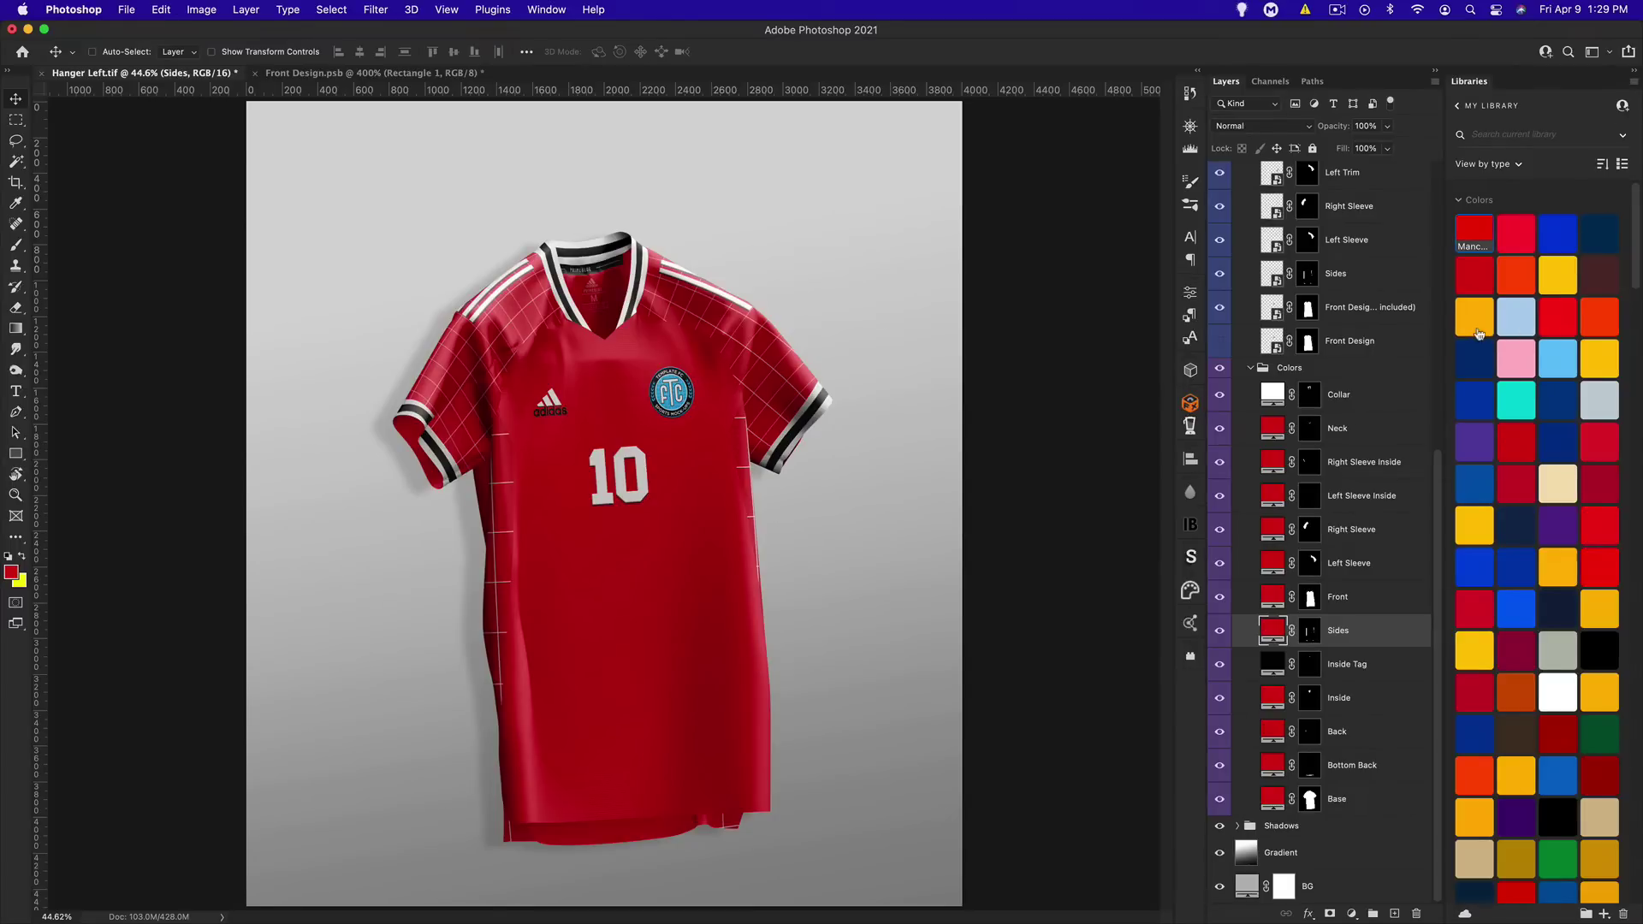
# Return to the Front Design.psb document and select Layer 4, which holds the club crest
pyautogui.click(349, 73)
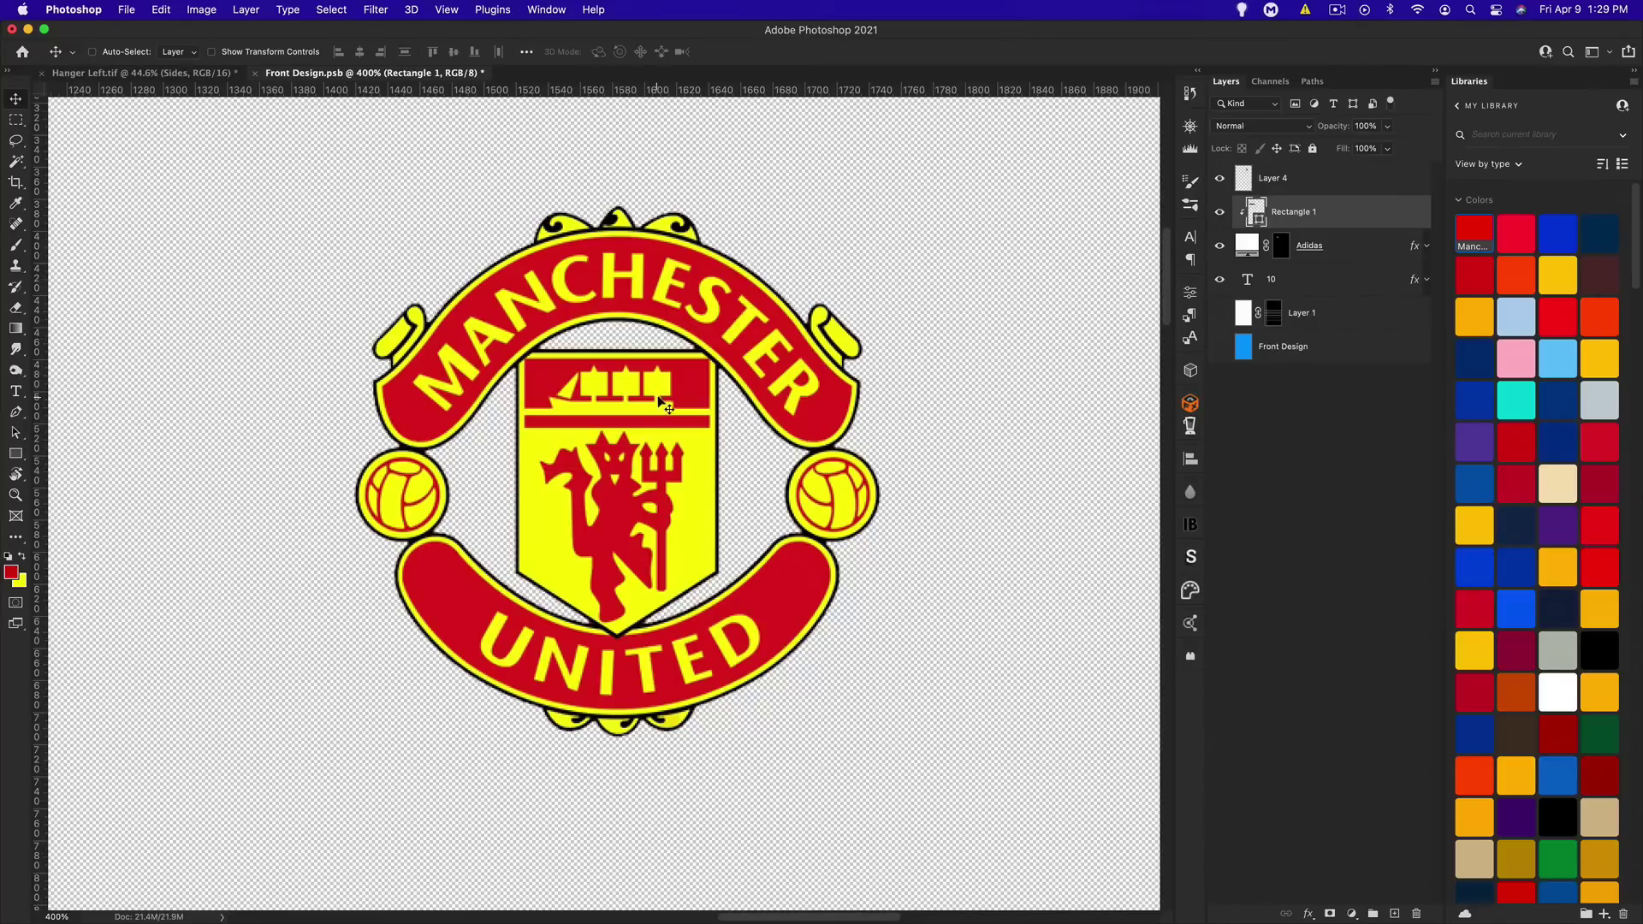
pyautogui.press('super')
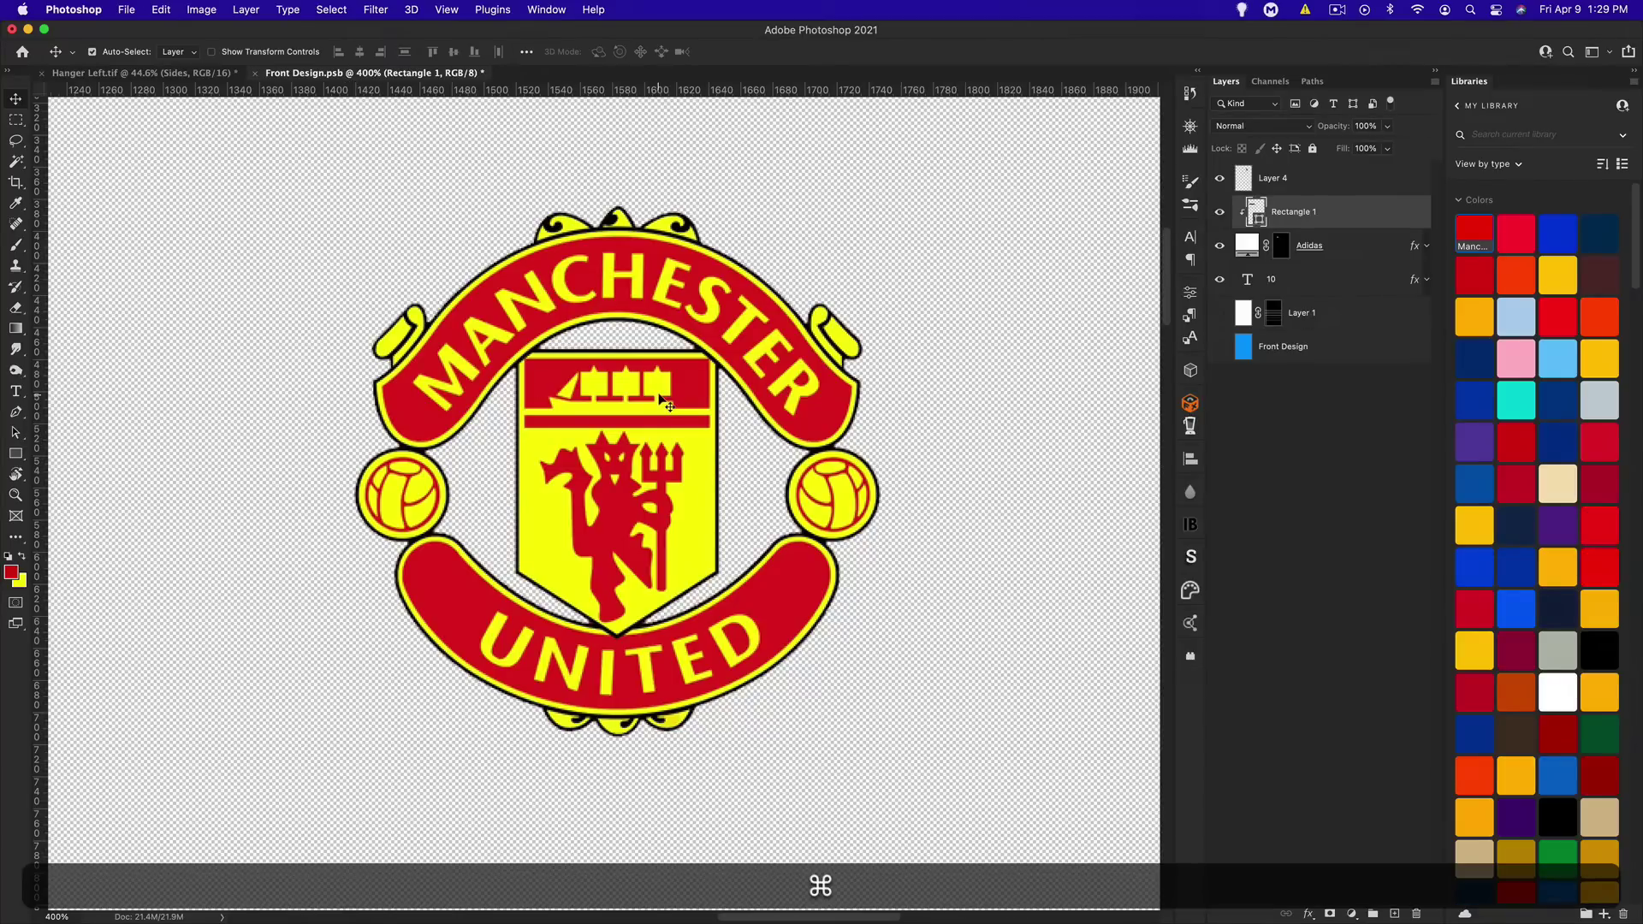
pyautogui.press('super+minus')
pyautogui.press('super+minus')
pyautogui.press('super+minus')
pyautogui.press('super+minus')
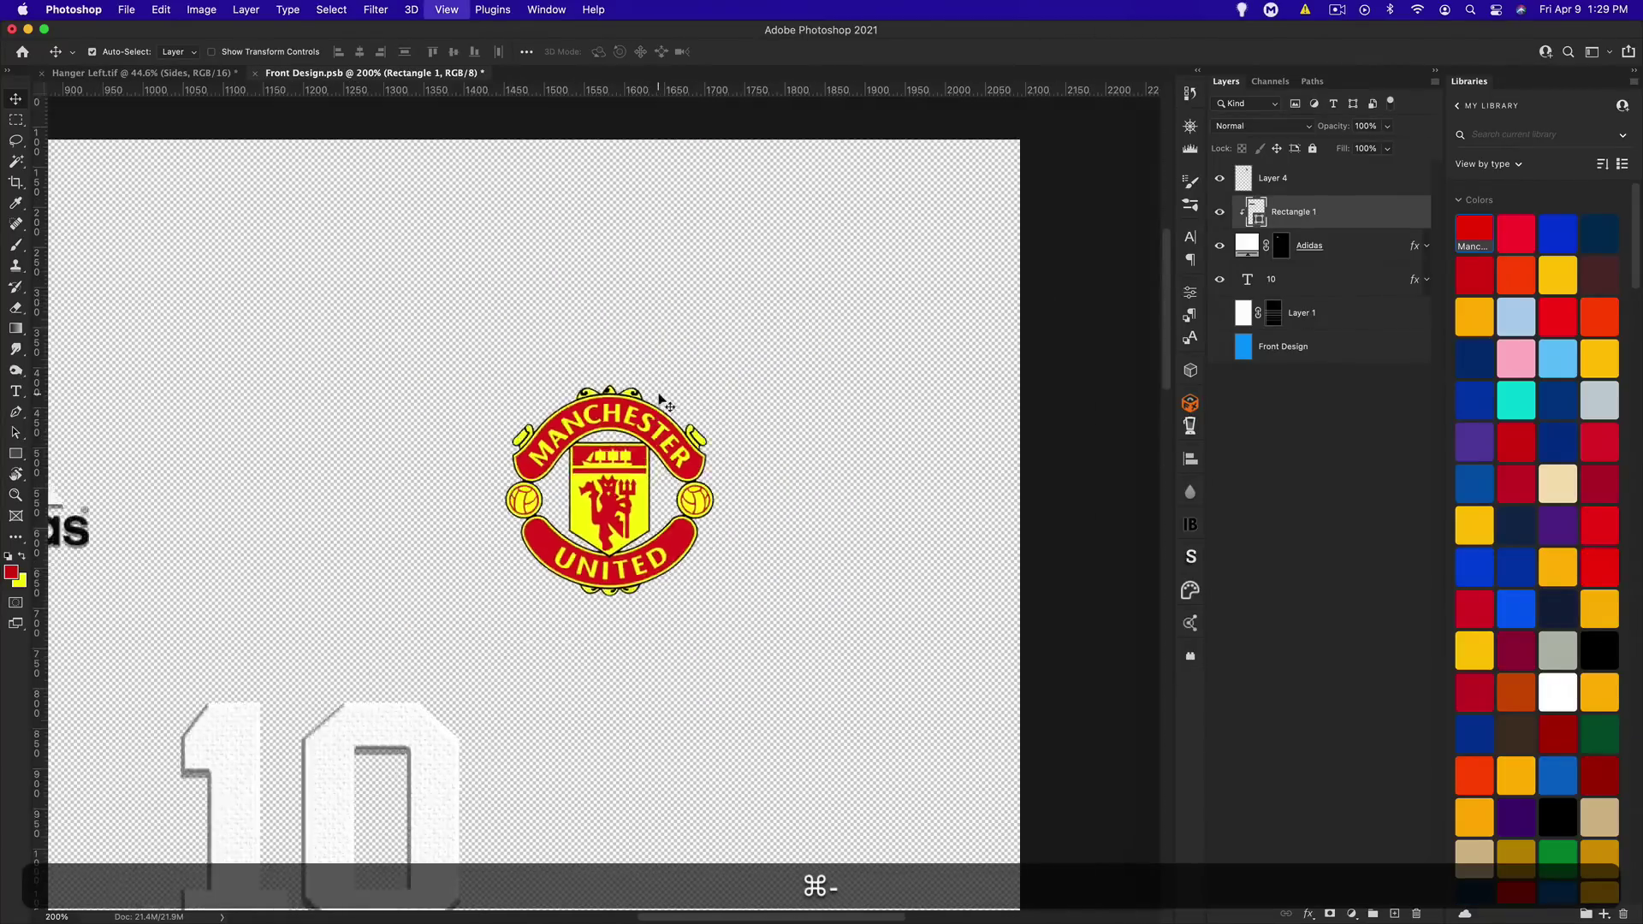
pyautogui.press('super+0')
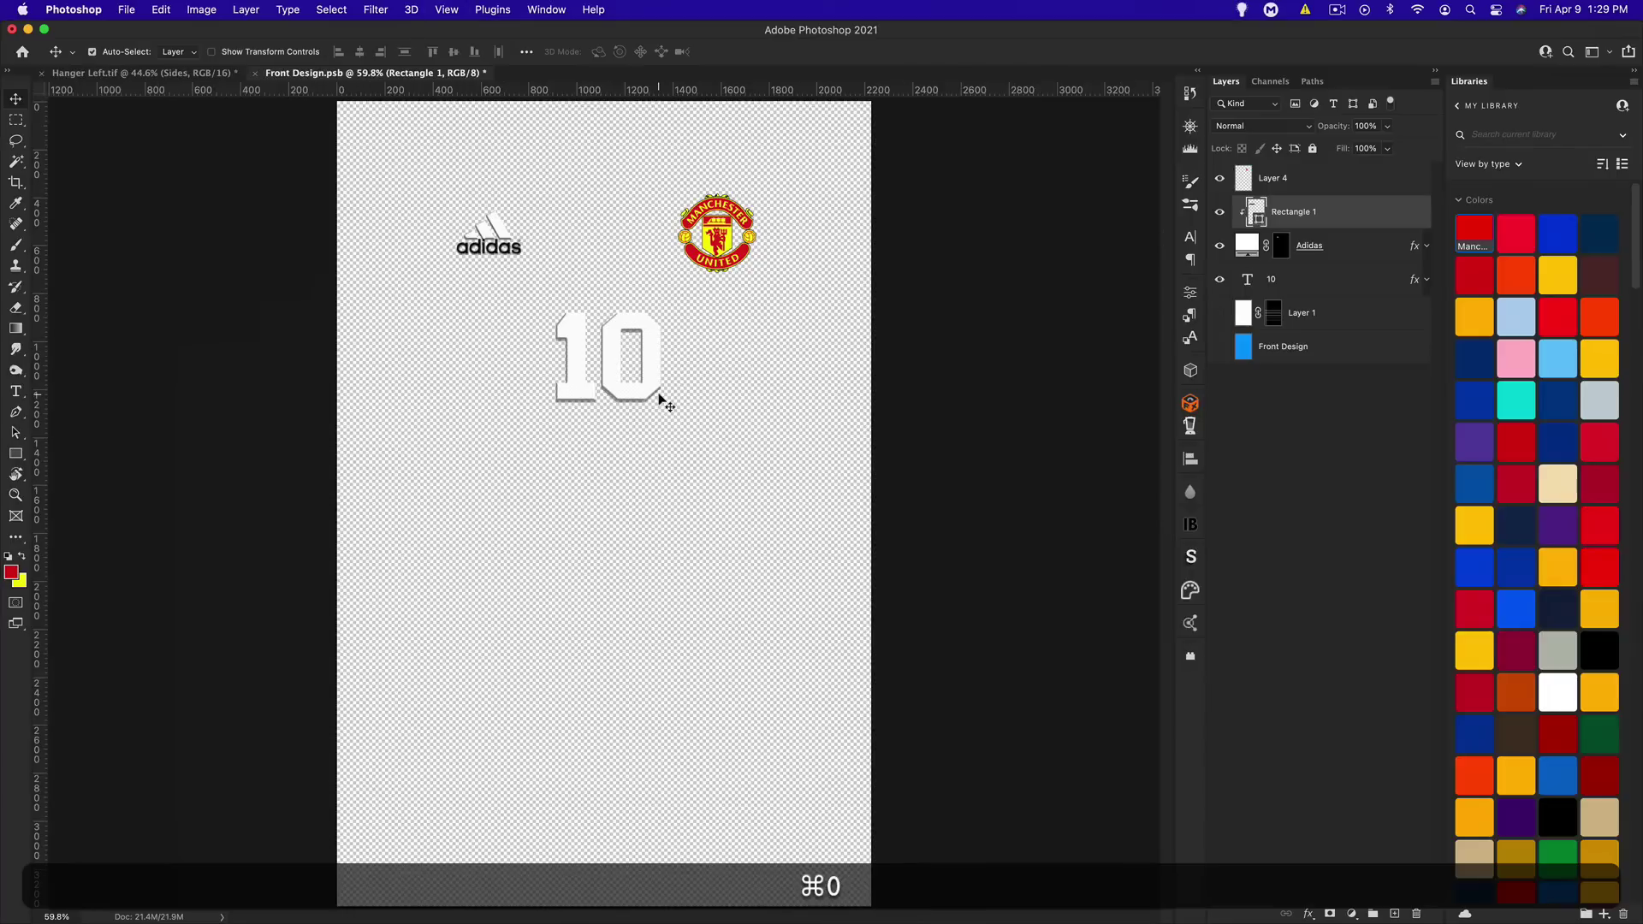
pyautogui.click(1332, 184)
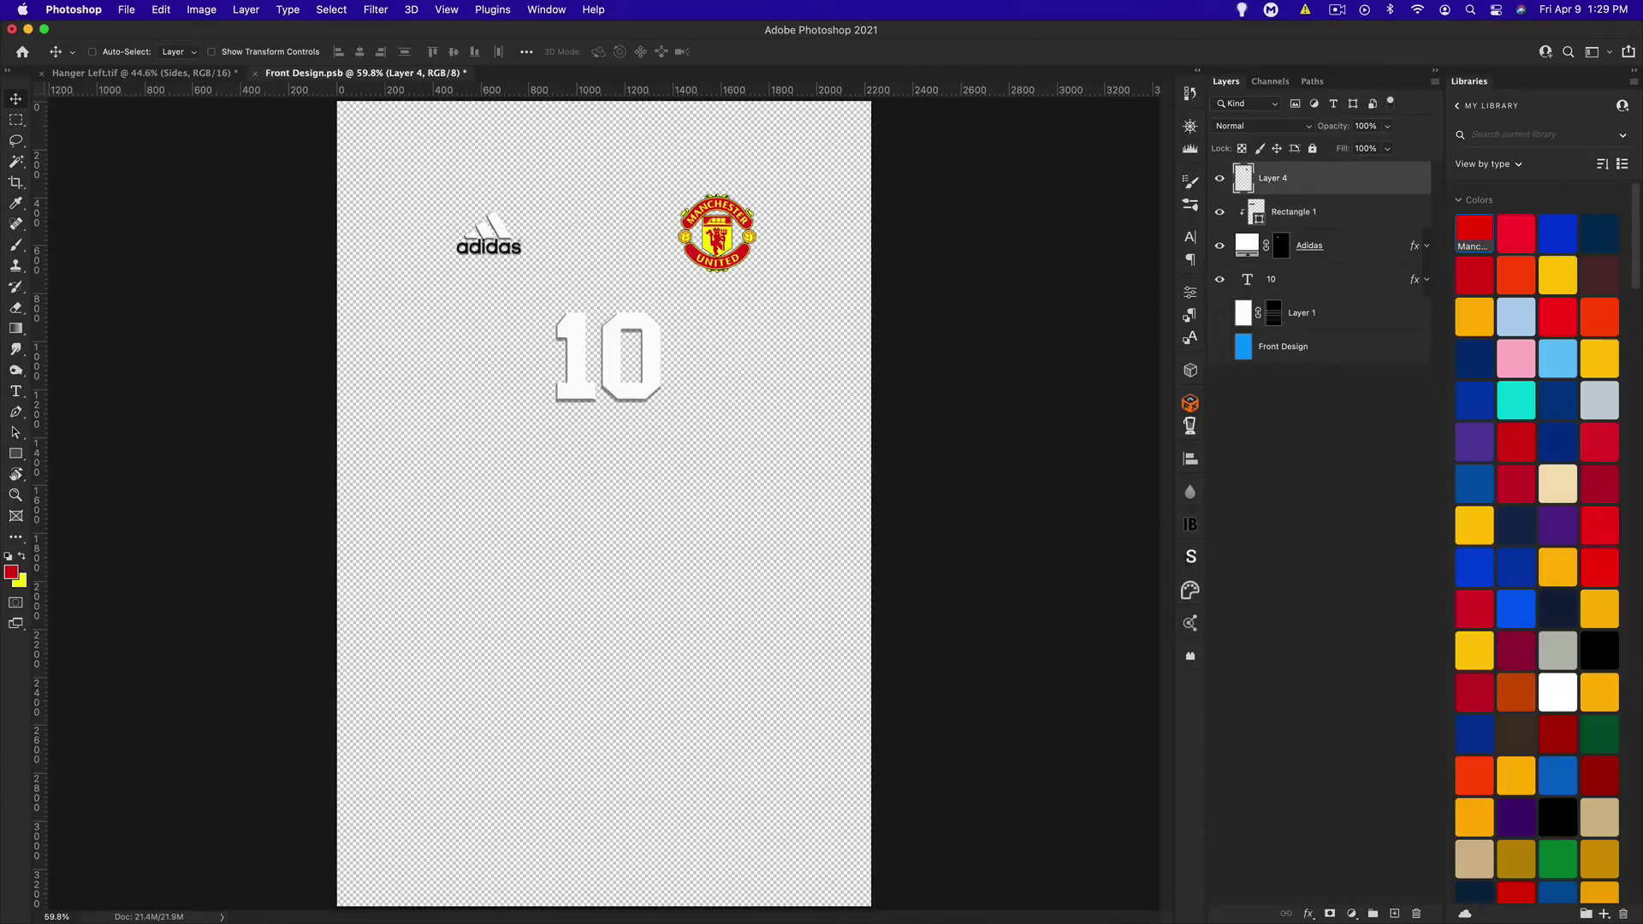
# Switch to Chrome and bring the stacked TeamViewer logo from the "team viewer logo" image results into the Front Design document
pyautogui.press('super+Tab')
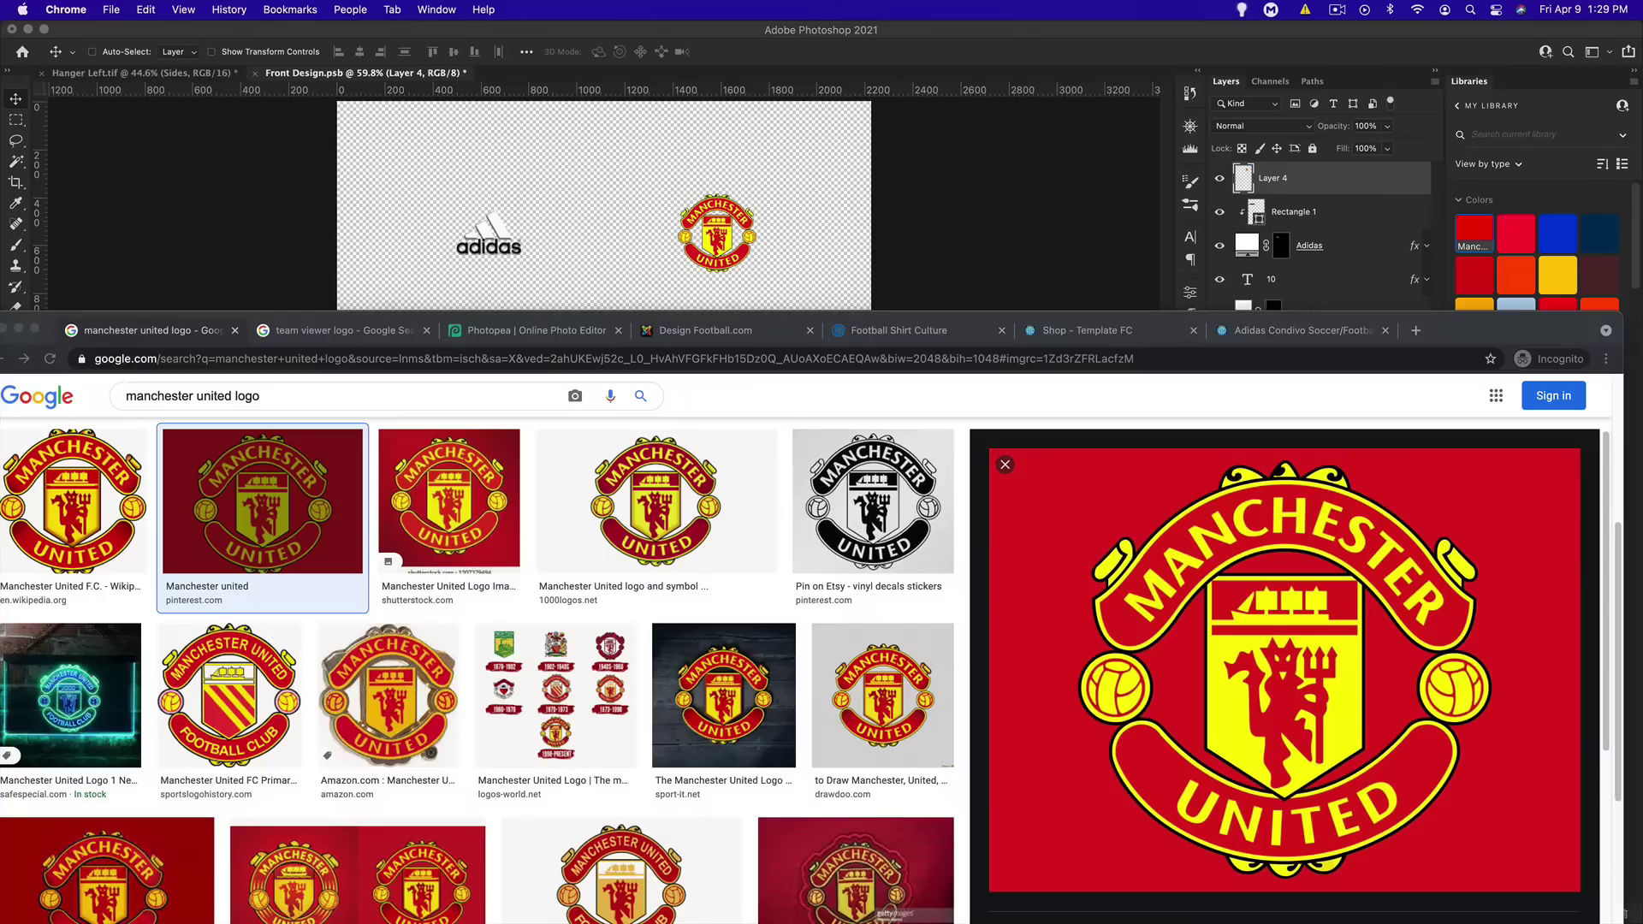
pyautogui.click(340, 329)
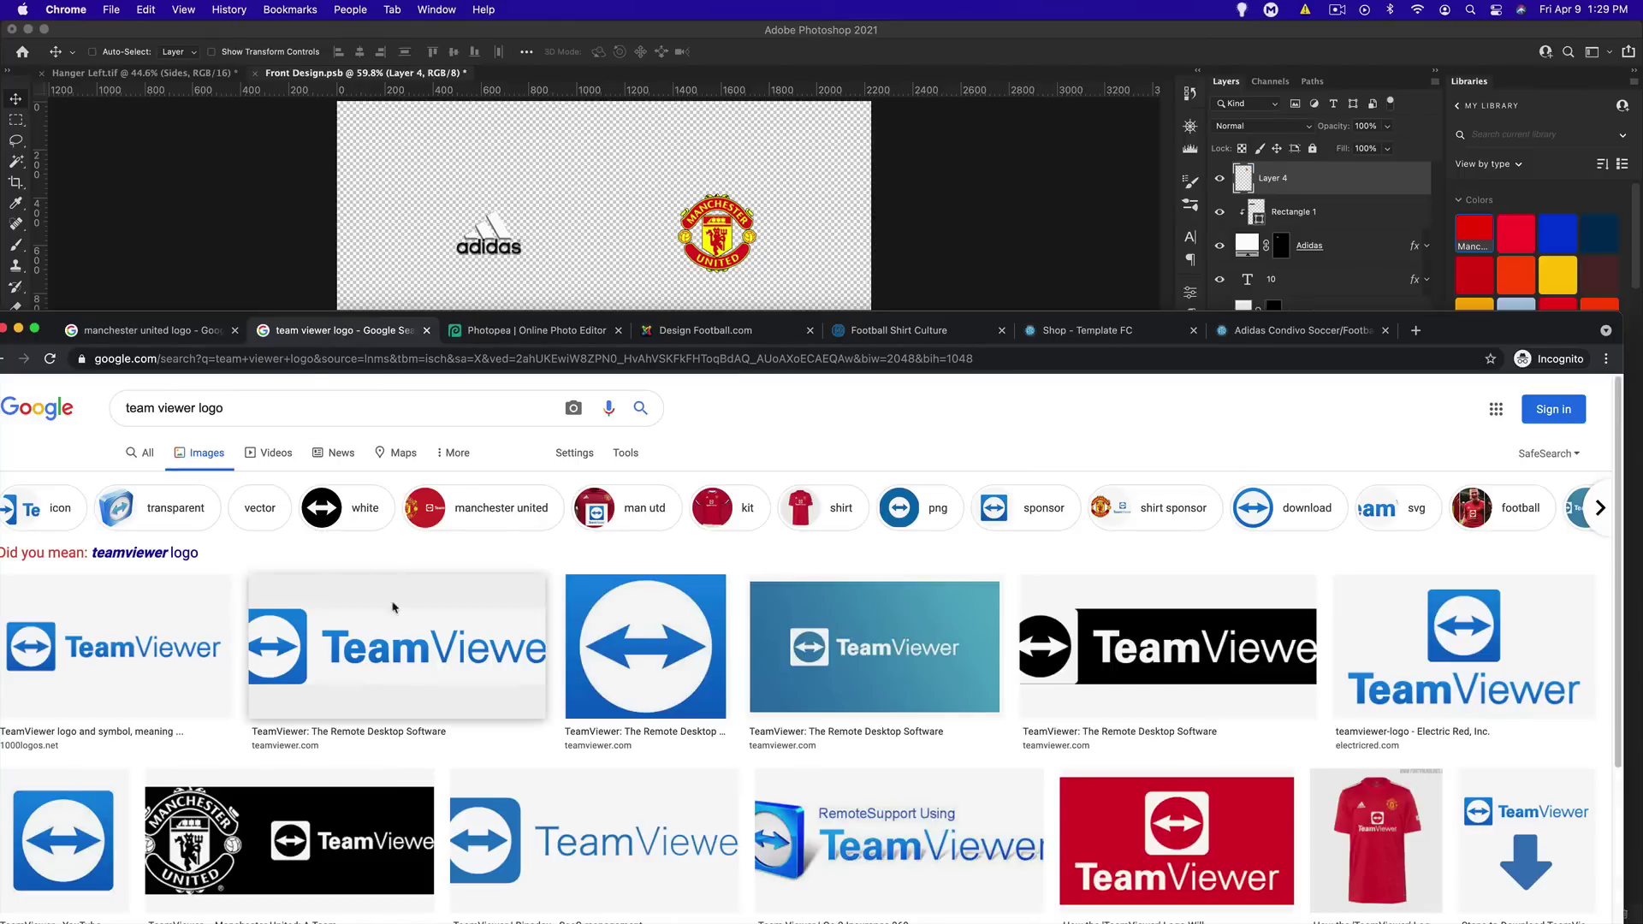
pyautogui.scroll(-5, 497, 614)
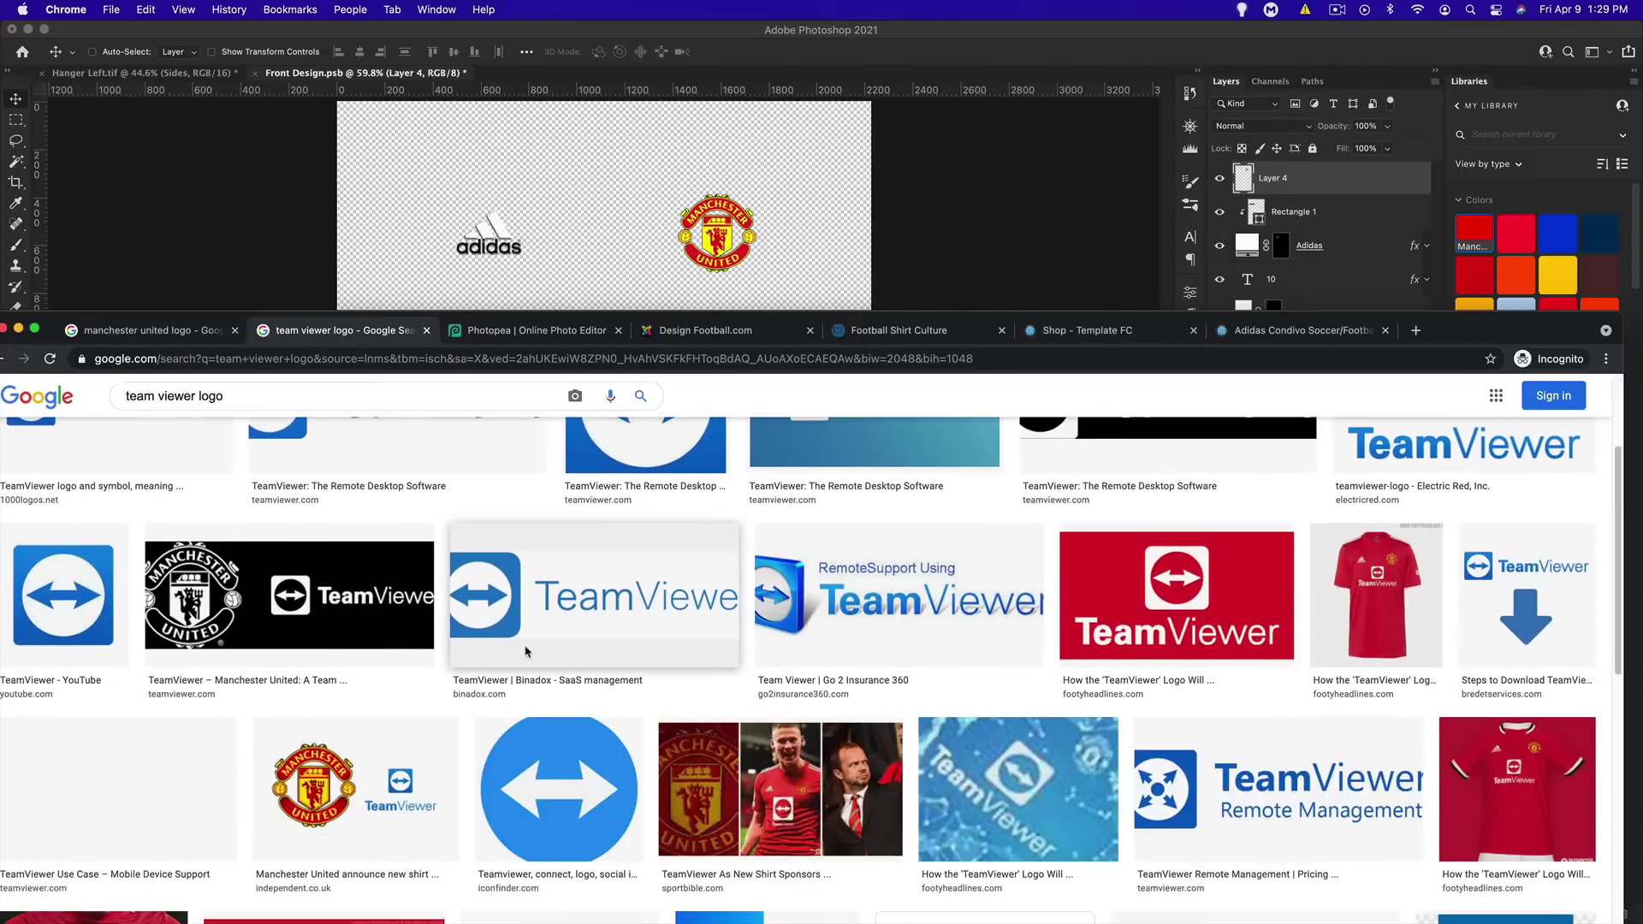
pyautogui.scroll(3, 524, 649)
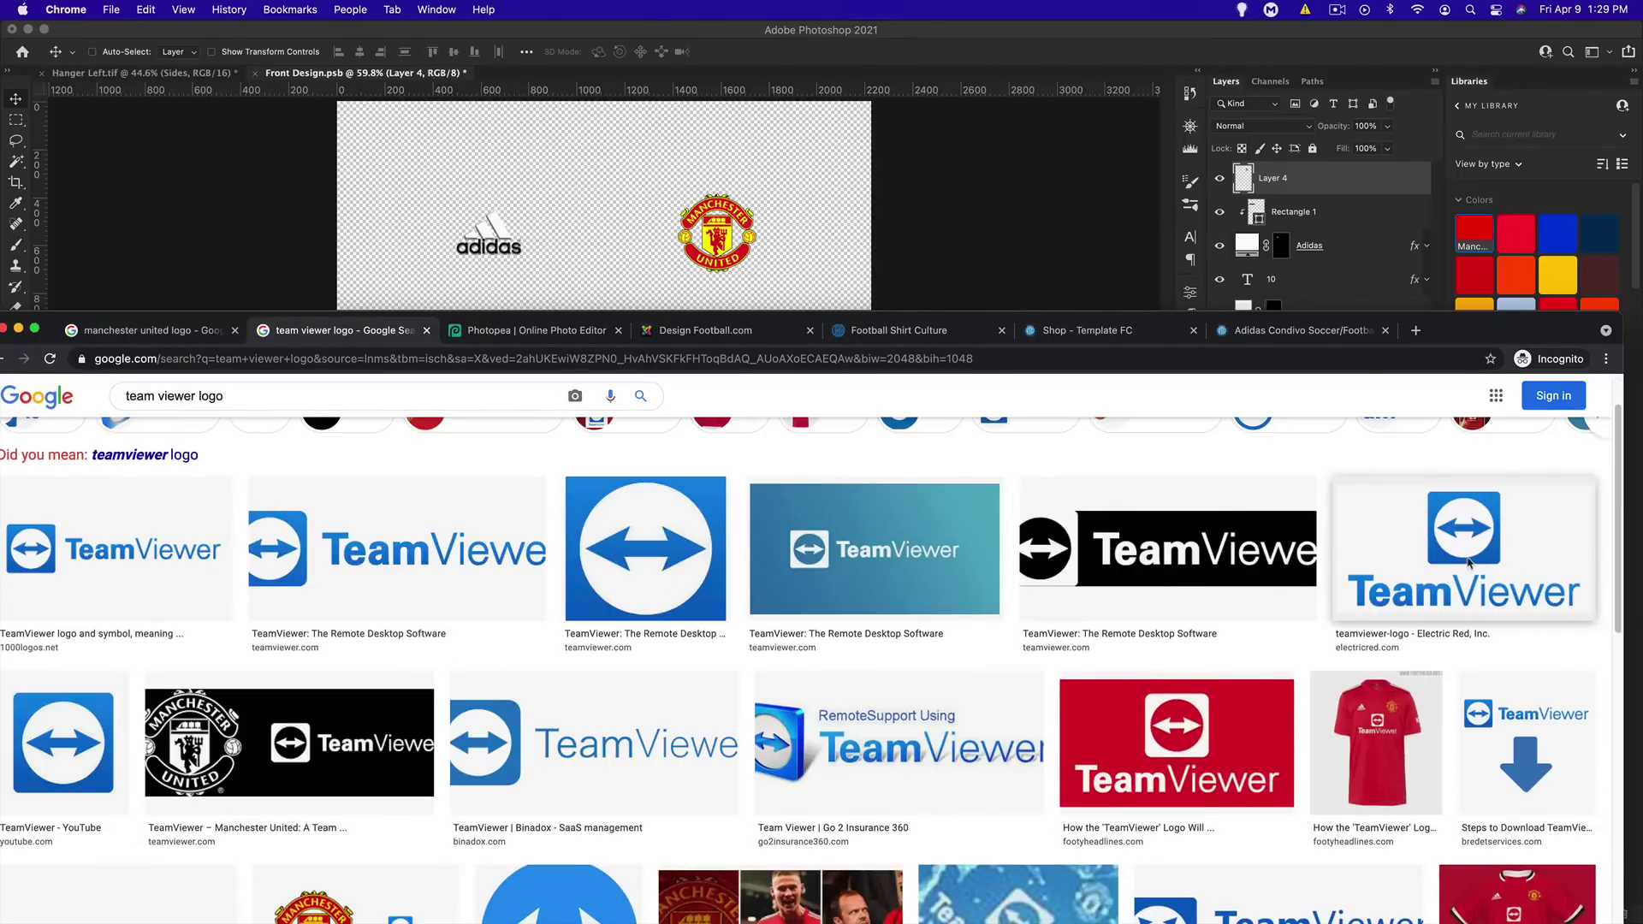
pyautogui.click(1469, 561)
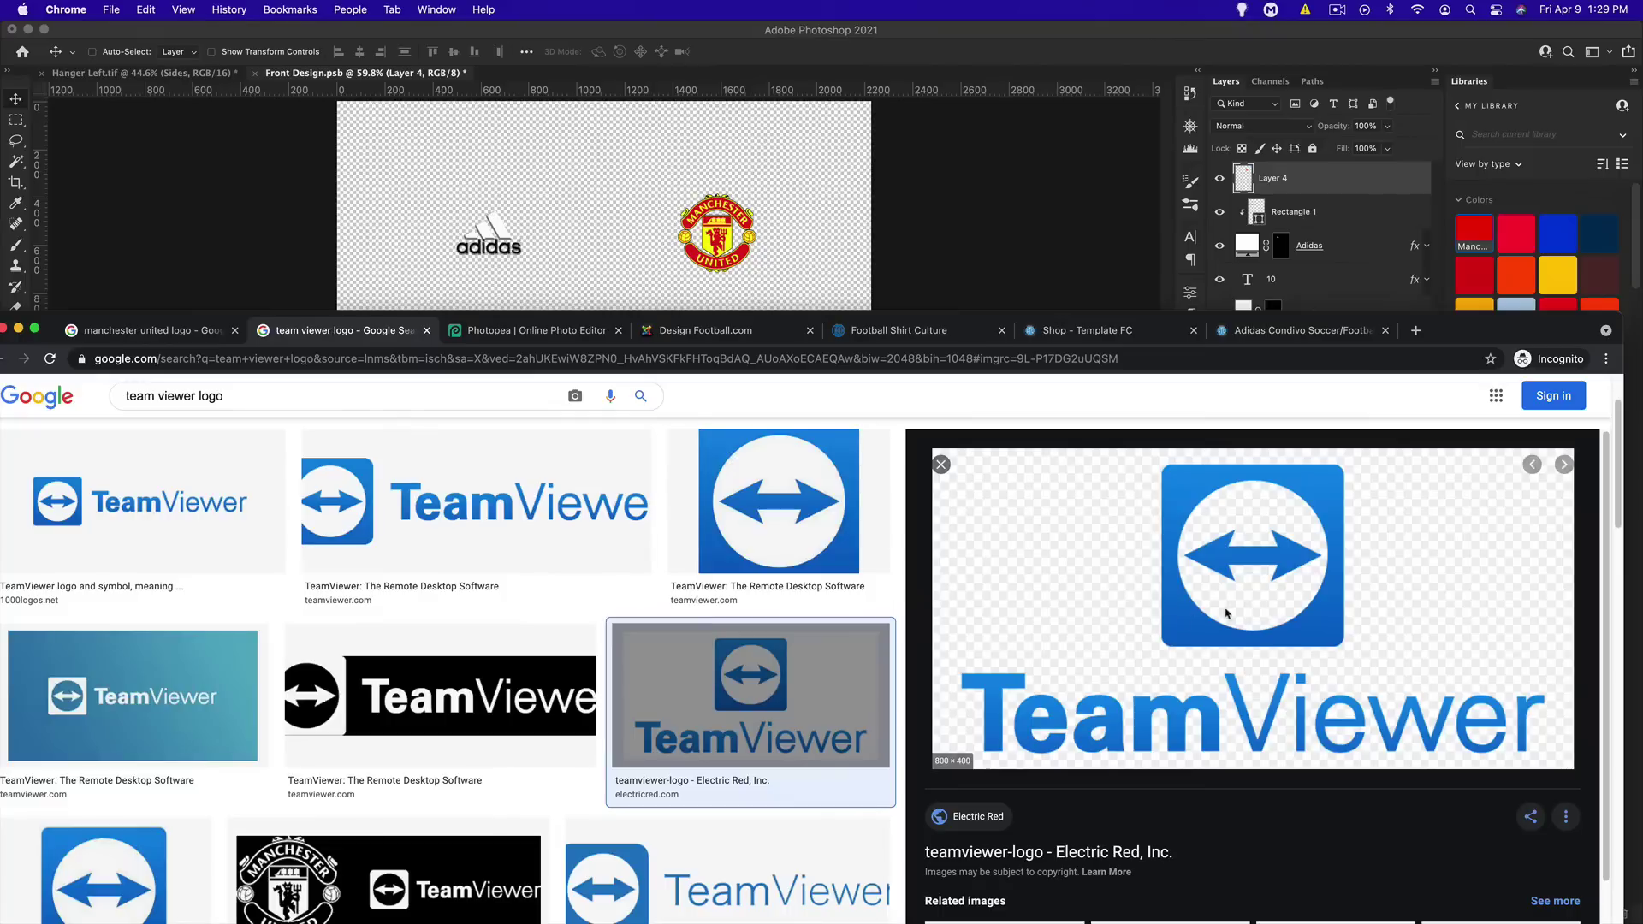
pyautogui.moveTo(1226, 614); pyautogui.dragTo(661, 335)
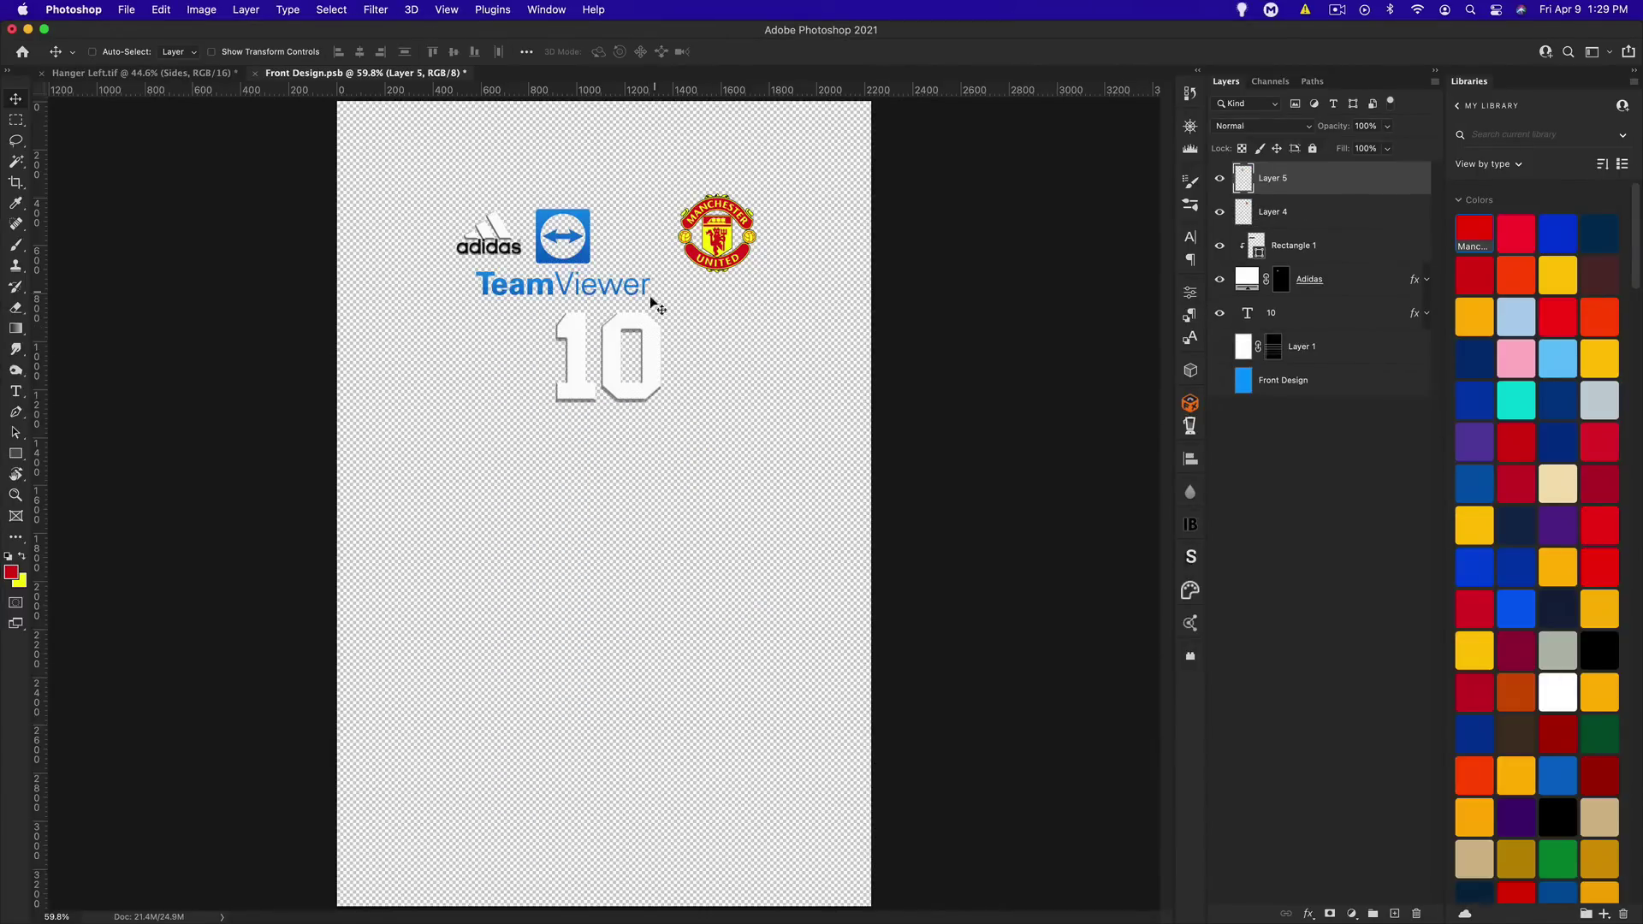
# Show the blue Front Design background layer and move the TeamViewer logo down onto the number 10
pyautogui.press('super')
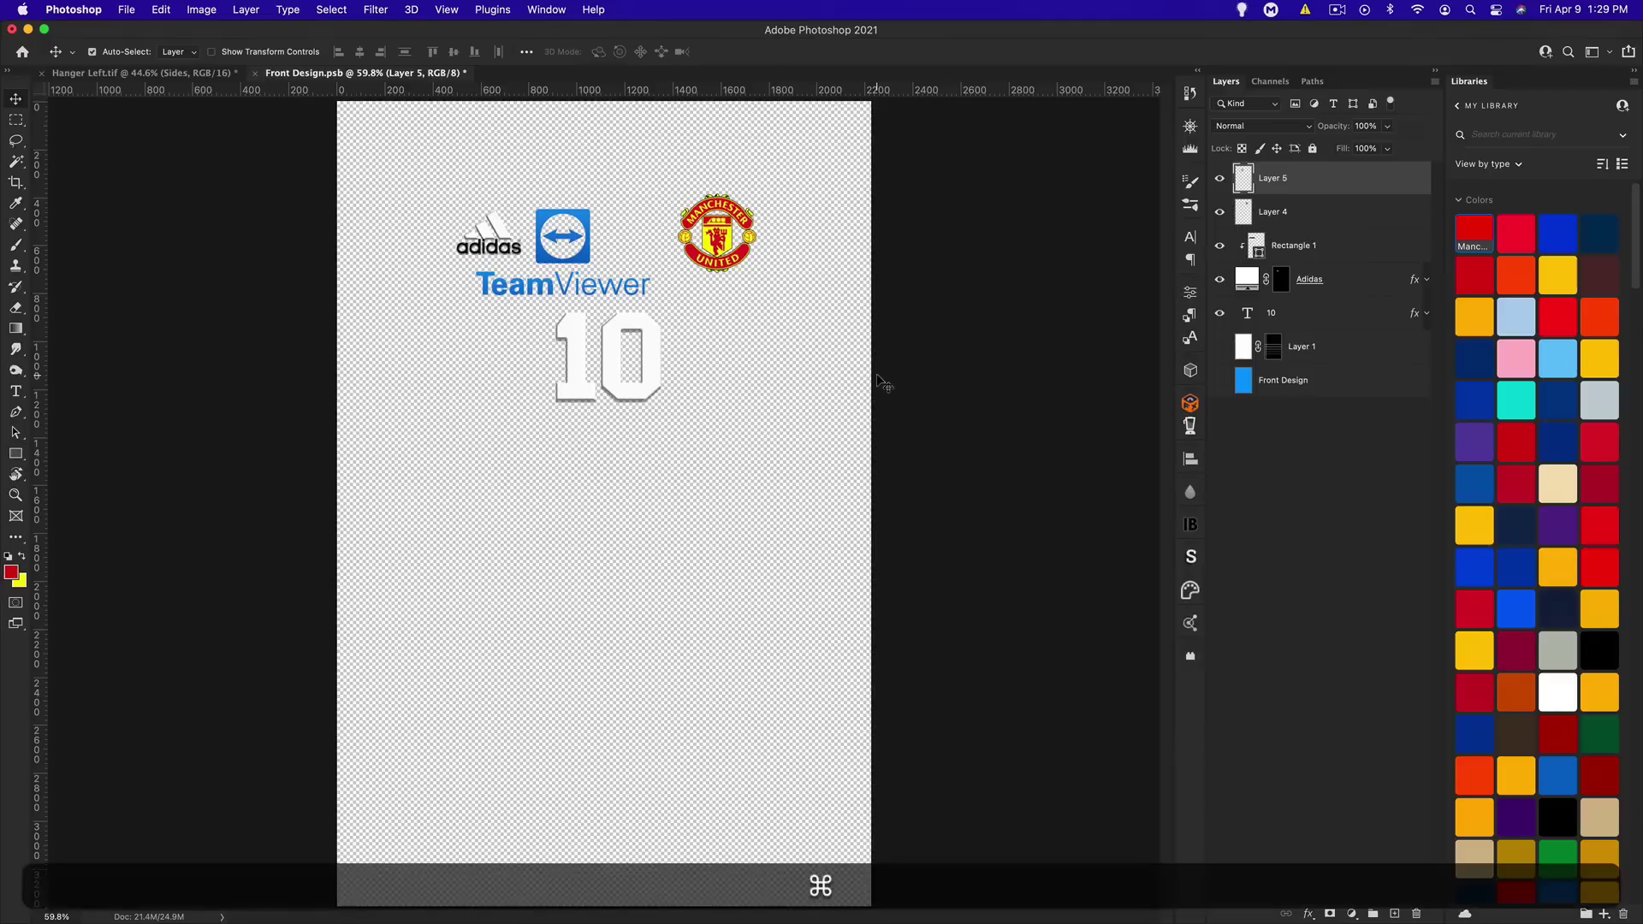
pyautogui.press('super+h')
pyautogui.click(1220, 380)
pyautogui.moveTo(609, 283); pyautogui.dragTo(609, 387)
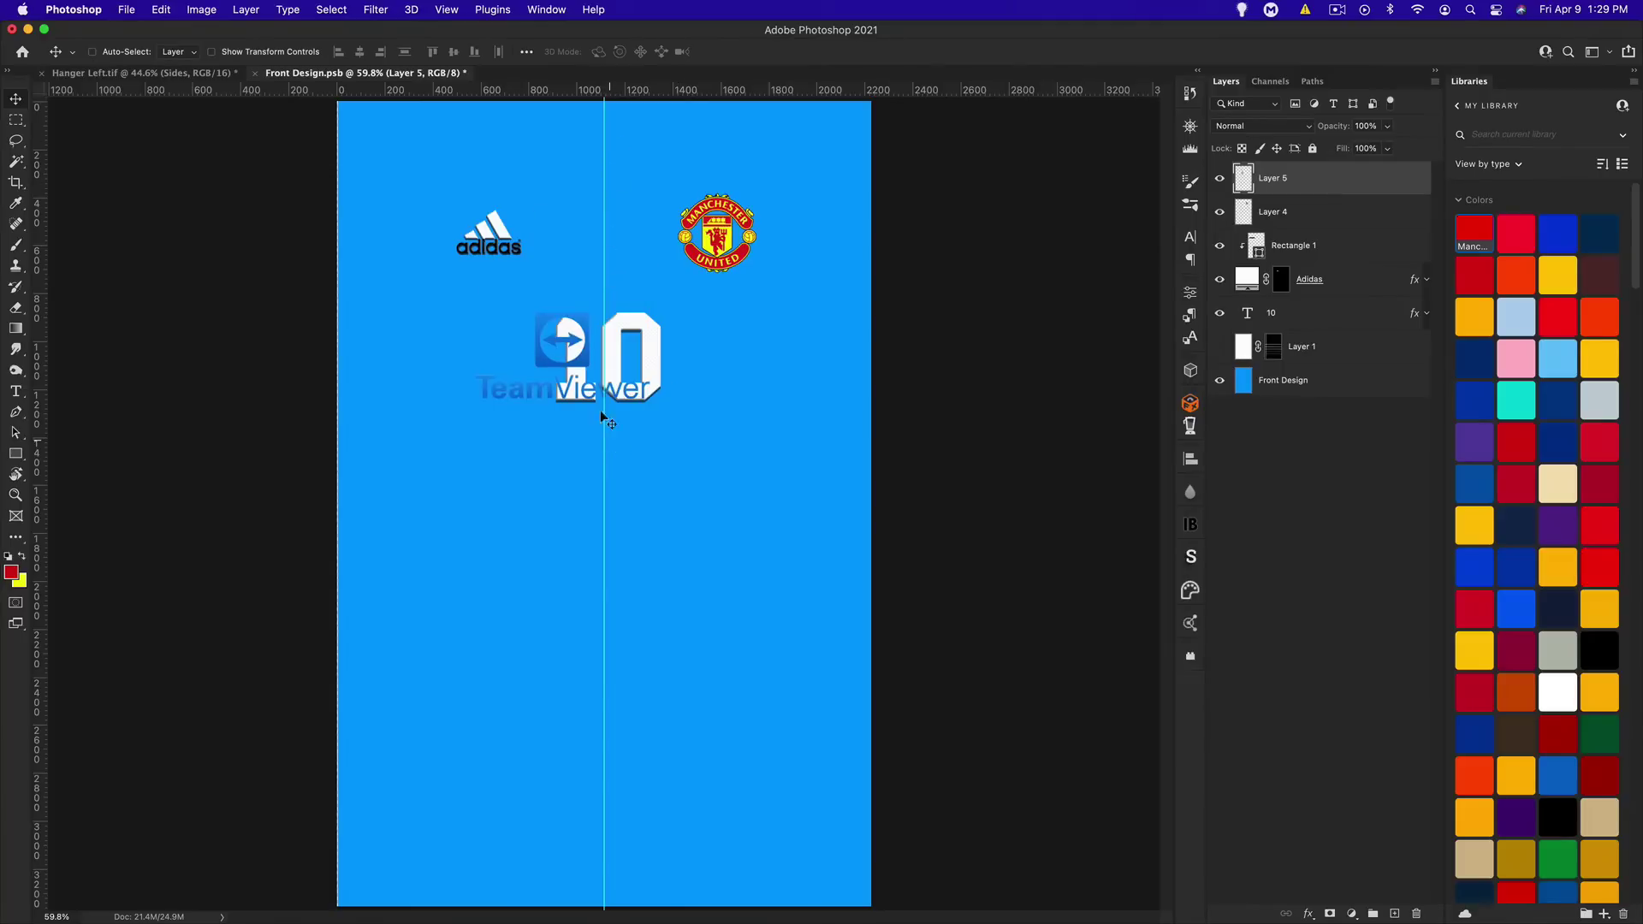
# Center the TeamViewer logo on the vertical guide and scale it up proportionally to nearly span the Adidas logo and the club crest
pyautogui.press('super')
pyautogui.press('super+t')
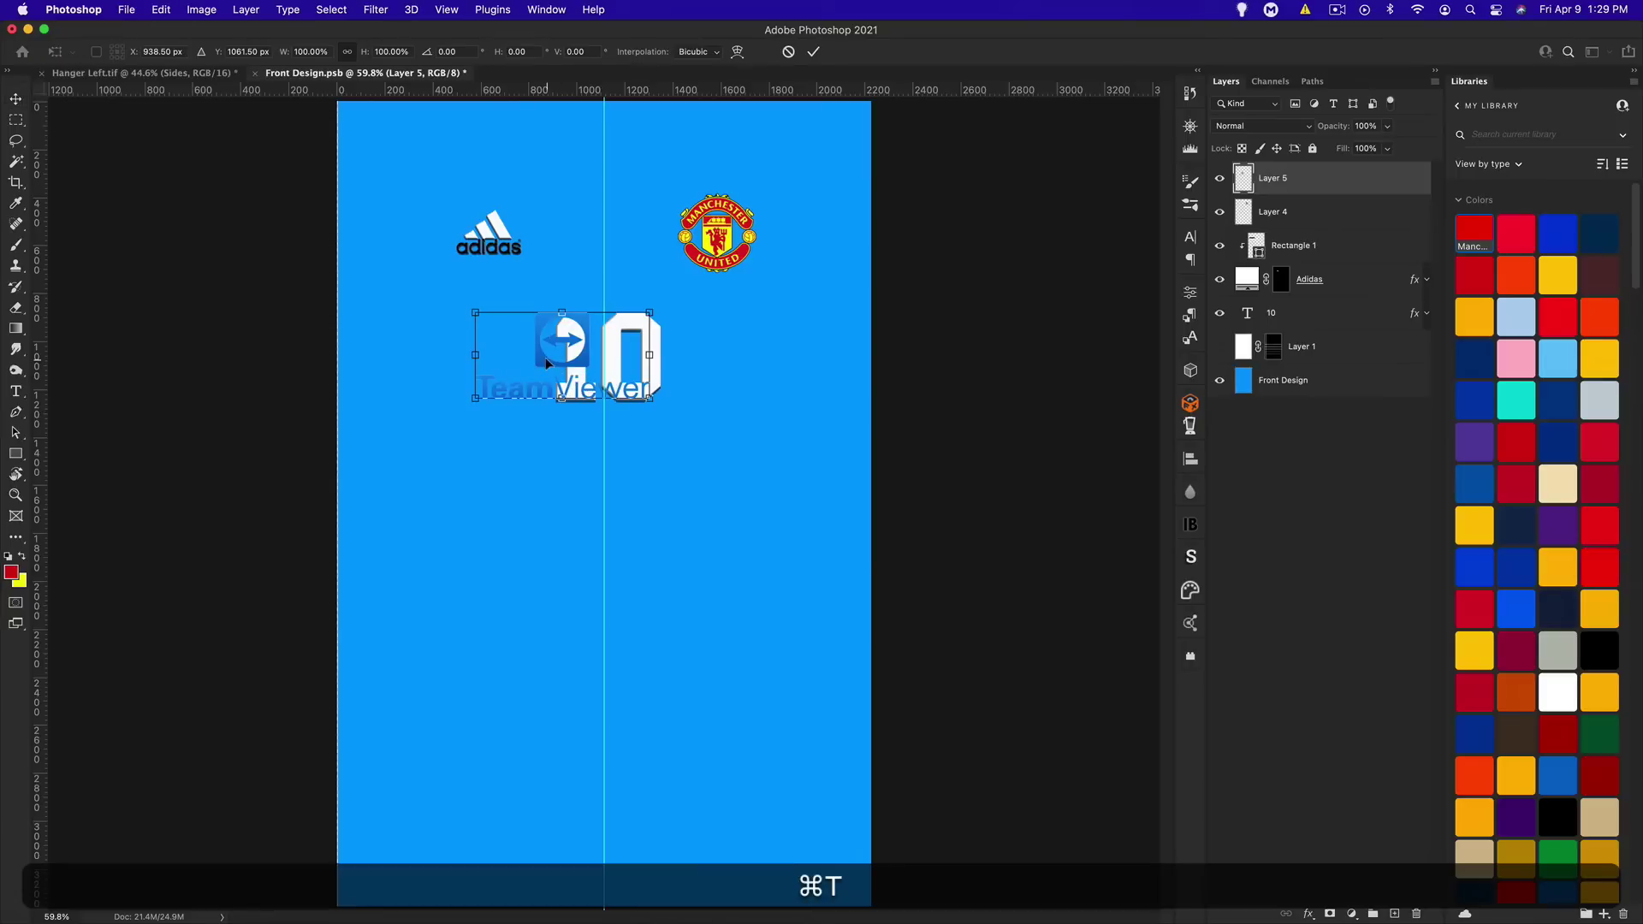
pyautogui.moveTo(550, 363); pyautogui.dragTo(592, 377)
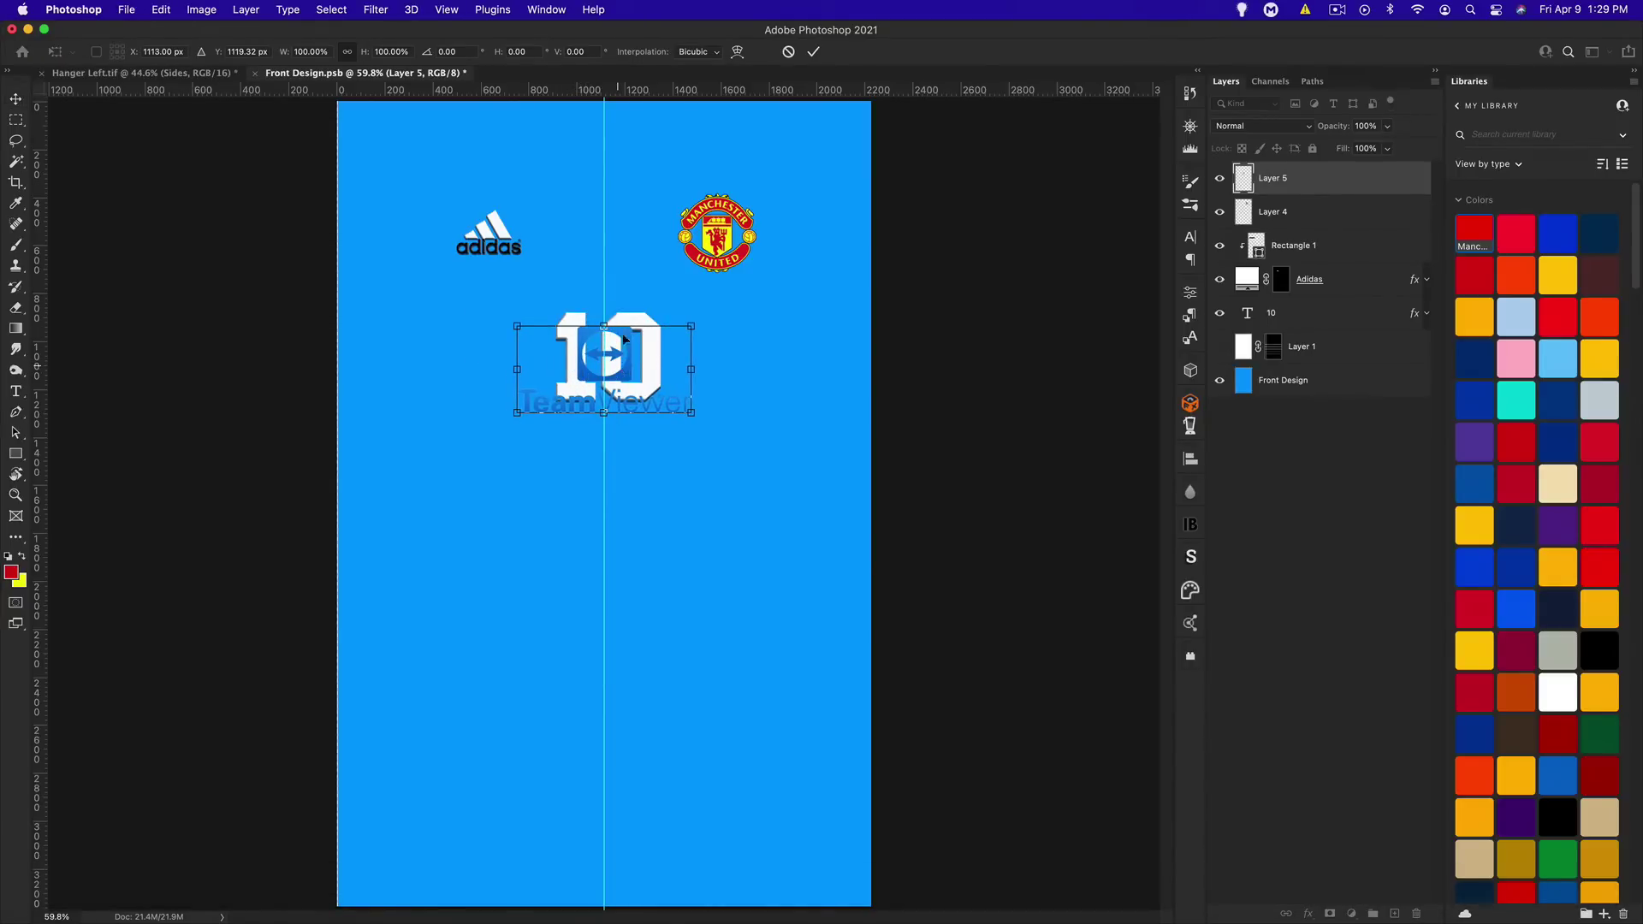
pyautogui.moveTo(624, 379); pyautogui.dragTo(623, 358)
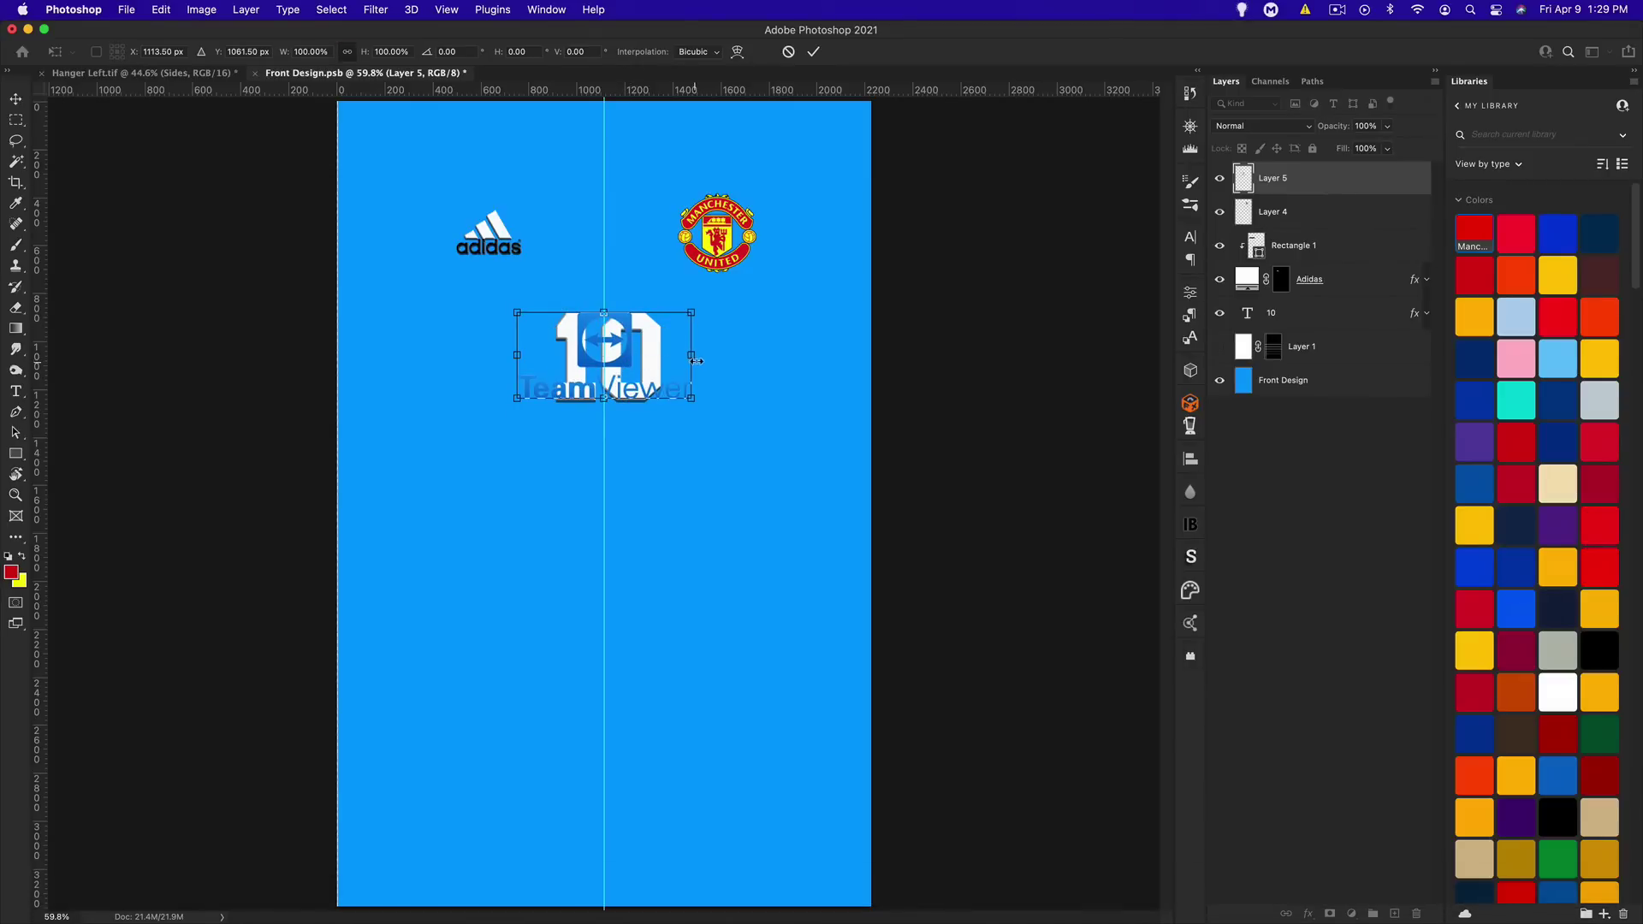
pyautogui.press('alt')
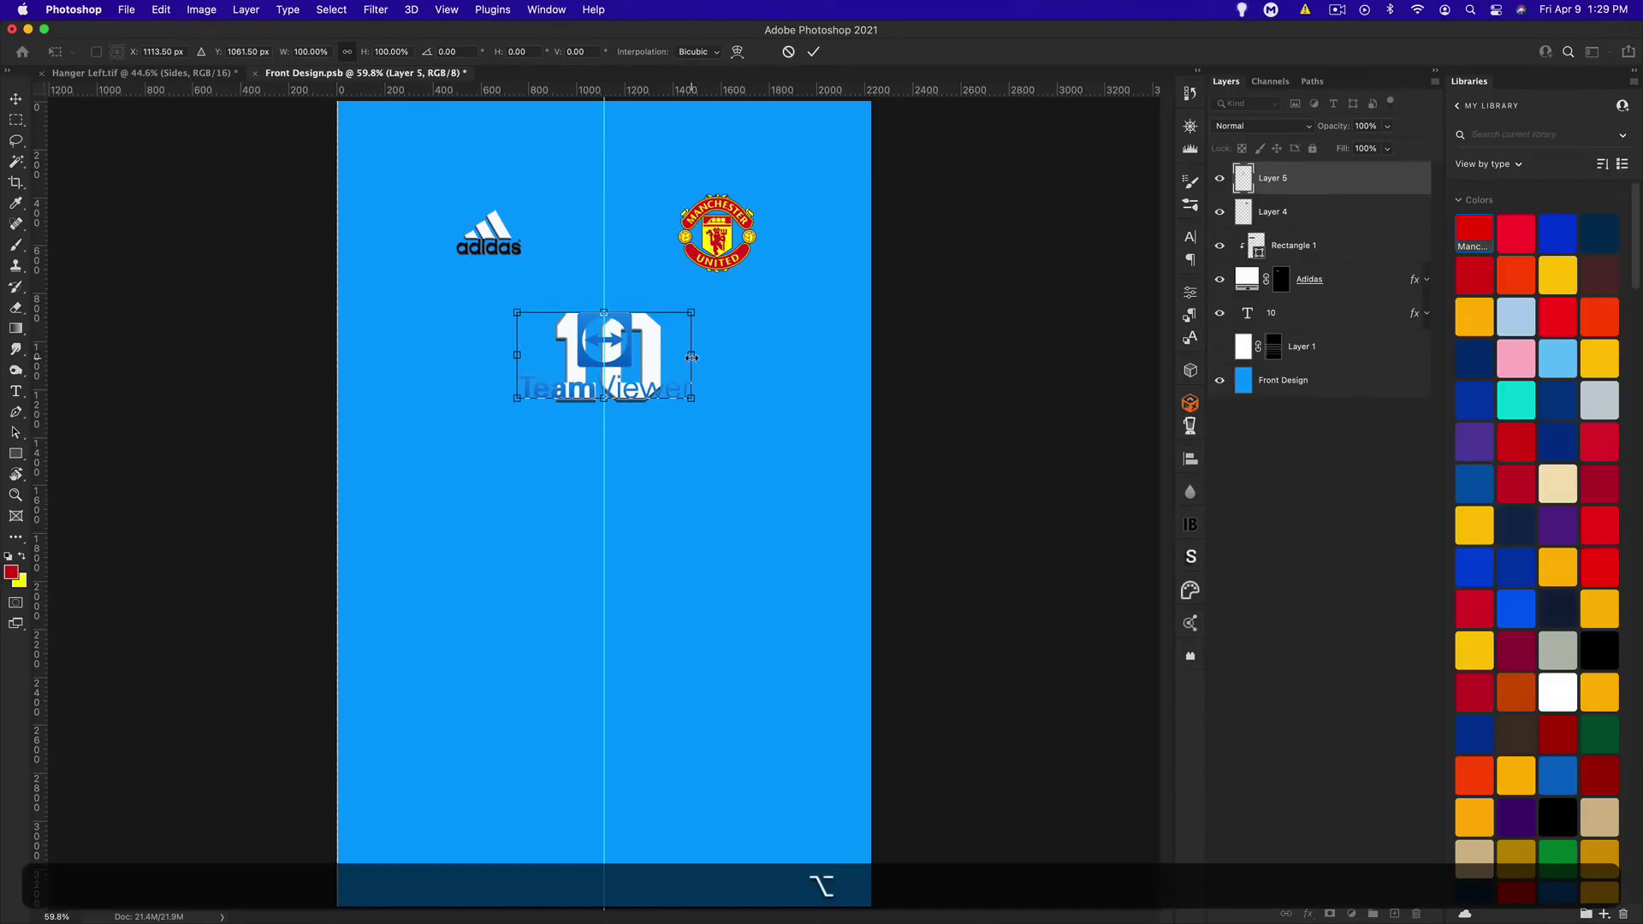
pyautogui.moveTo(692, 358); pyautogui.dragTo(730, 364)
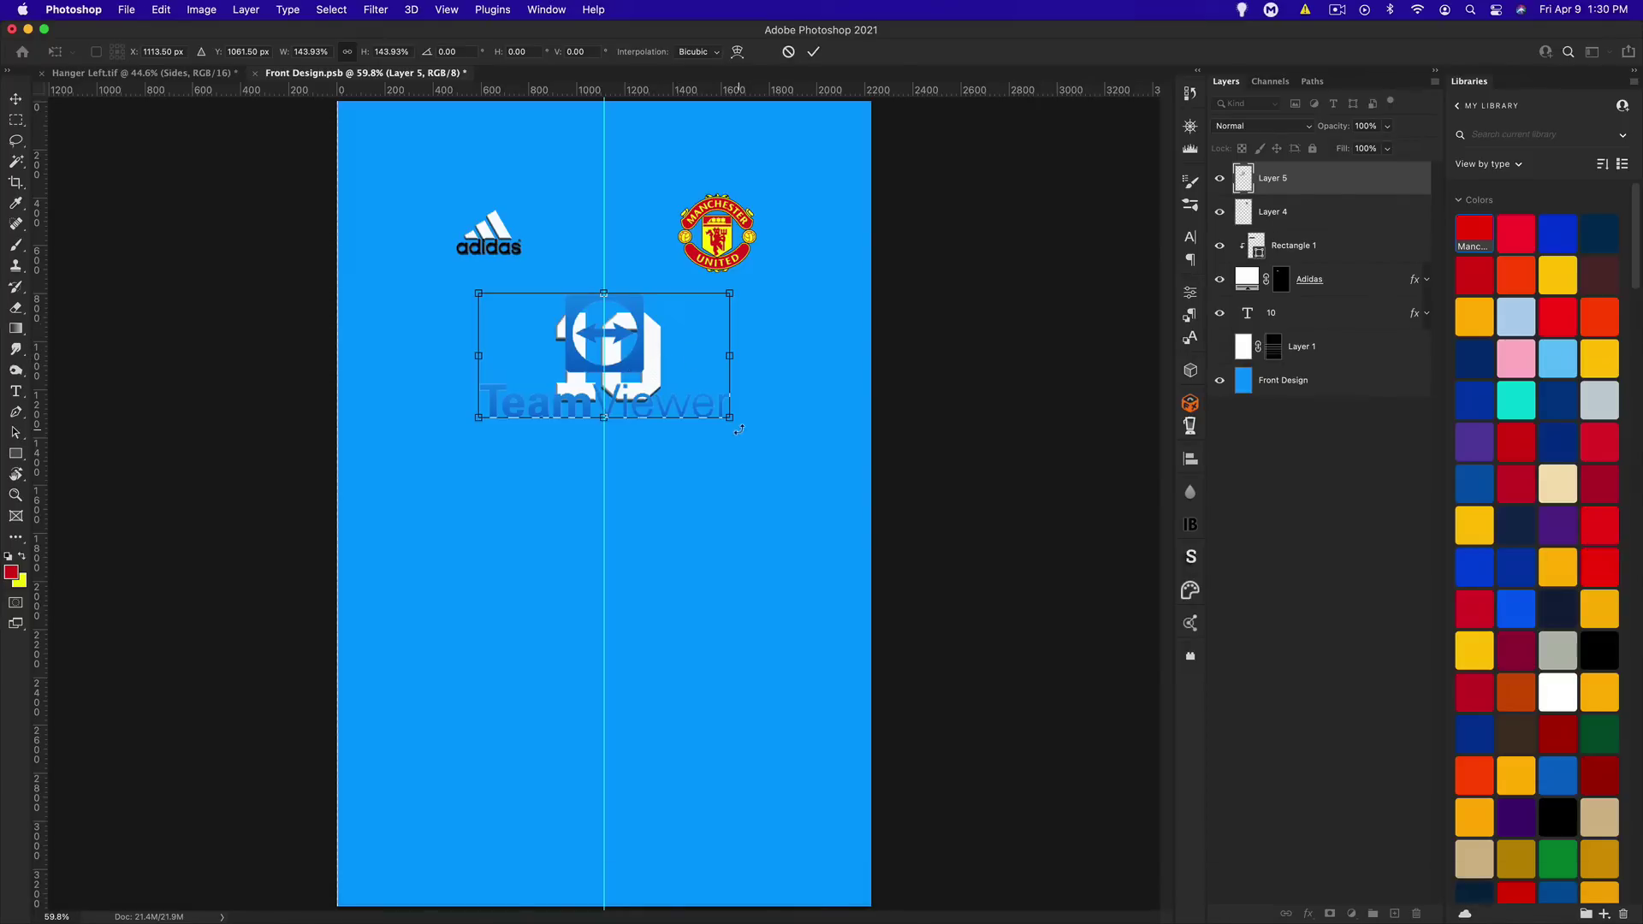
pyautogui.moveTo(729, 420); pyautogui.dragTo(794, 462)
pyautogui.moveTo(801, 459)
pyautogui.mouseDown()
pyautogui.moveTo(743, 428)
pyautogui.moveTo(798, 467)
pyautogui.mouseUp()
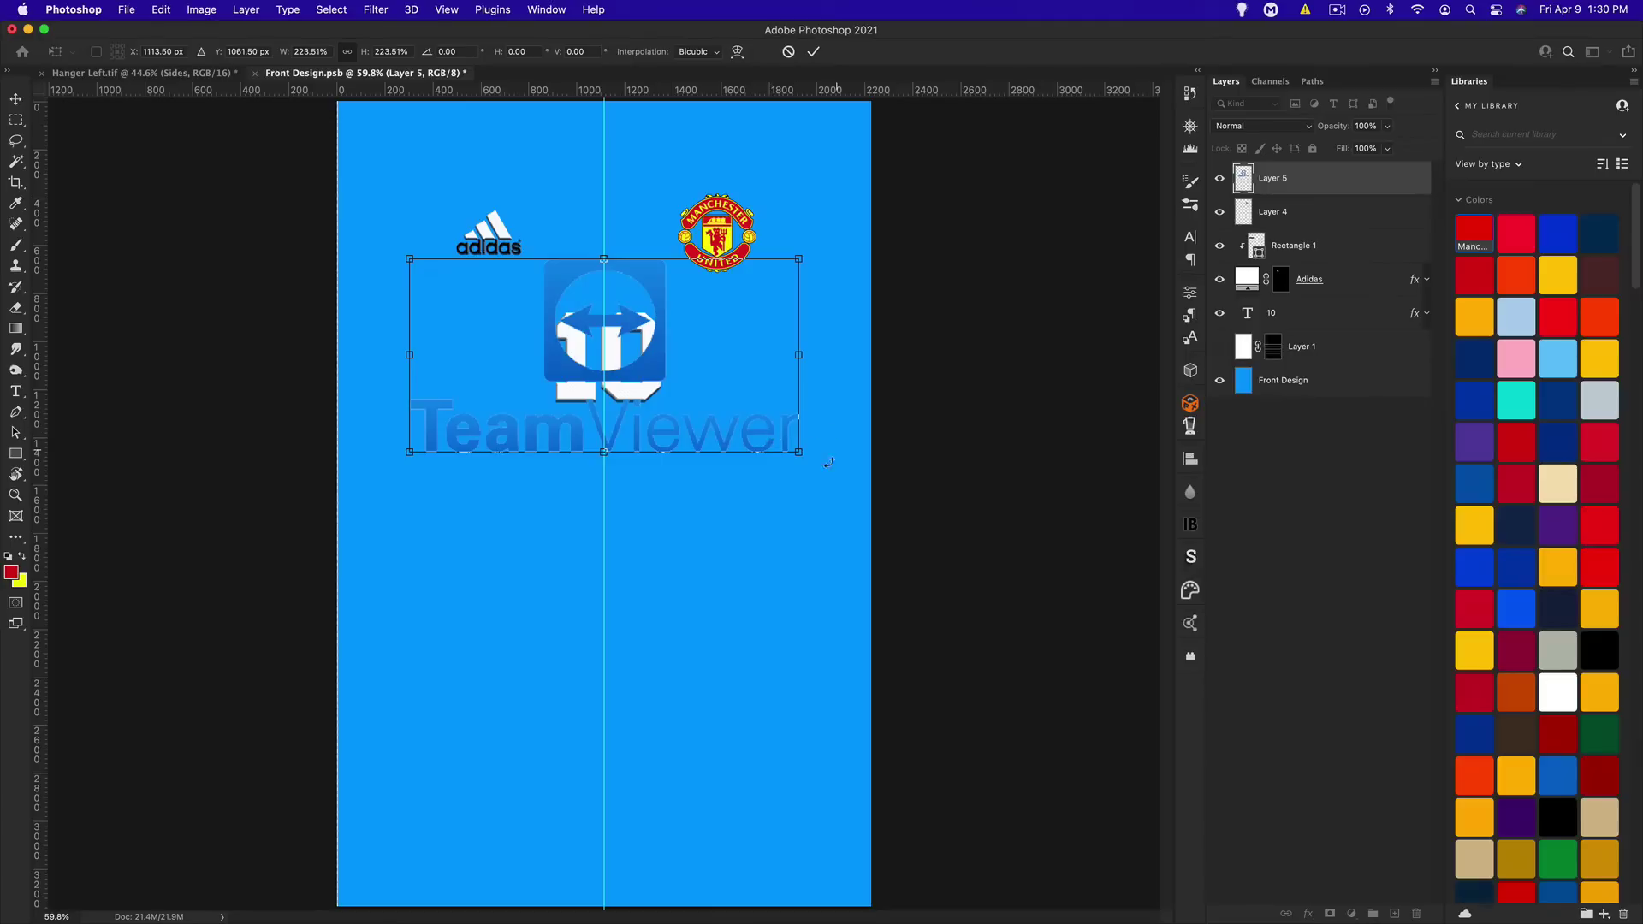
pyautogui.moveTo(801, 450); pyautogui.dragTo(744, 429)
pyautogui.press('super+Return')
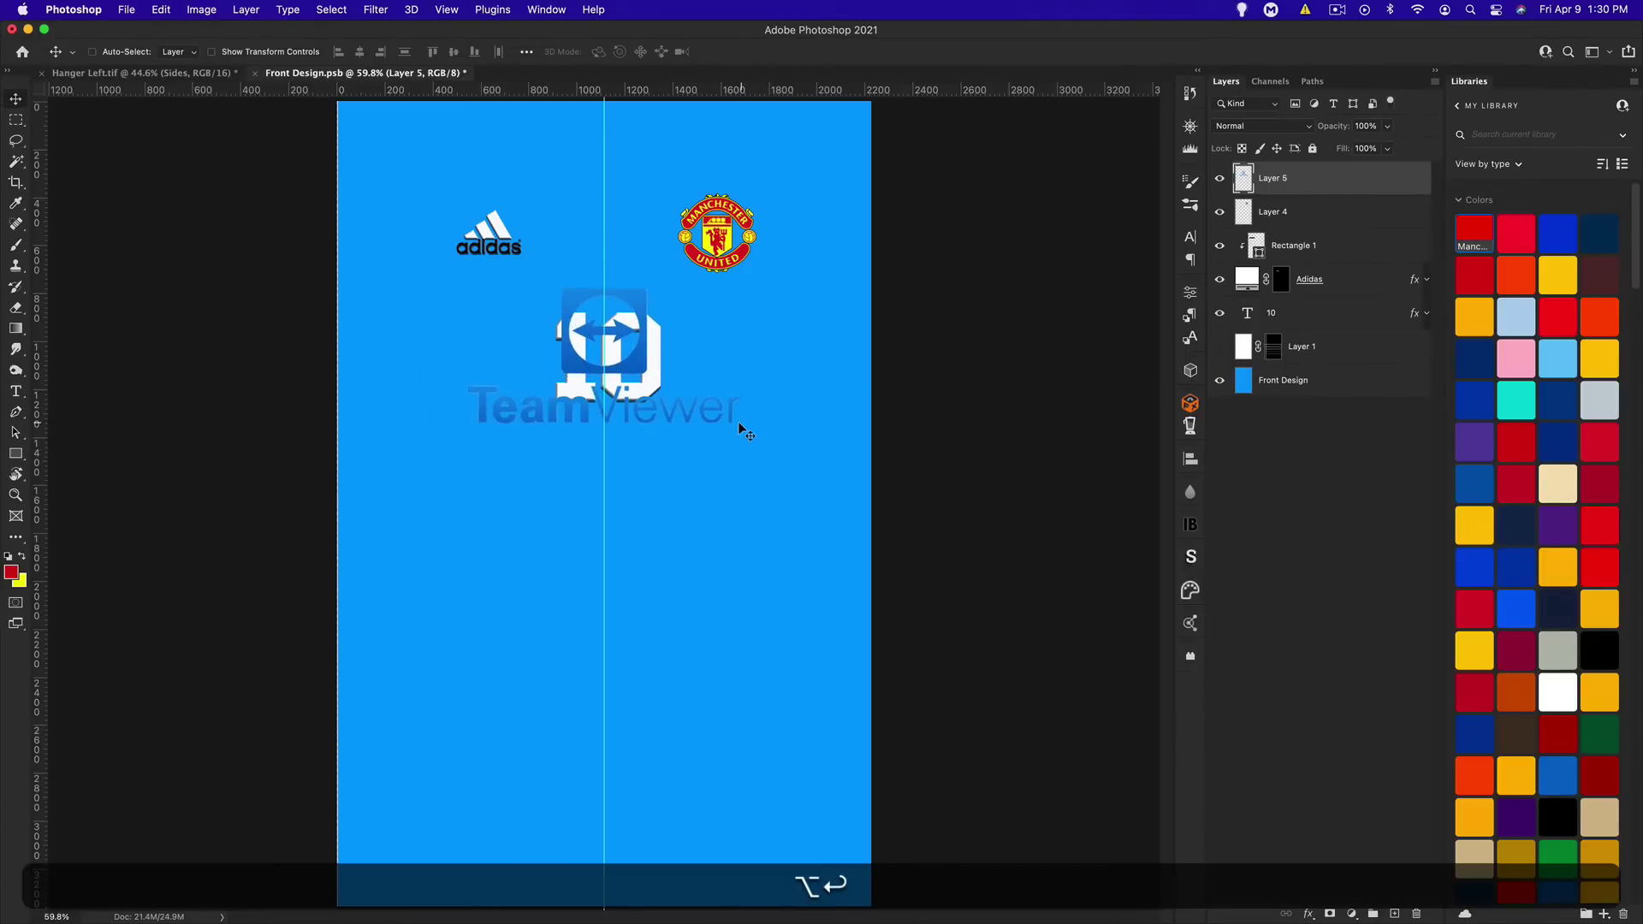
# Try enlarging the TeamViewer logo well beyond the canvas width, inspect its edges up close, and undo the transform
pyautogui.press('super+t')
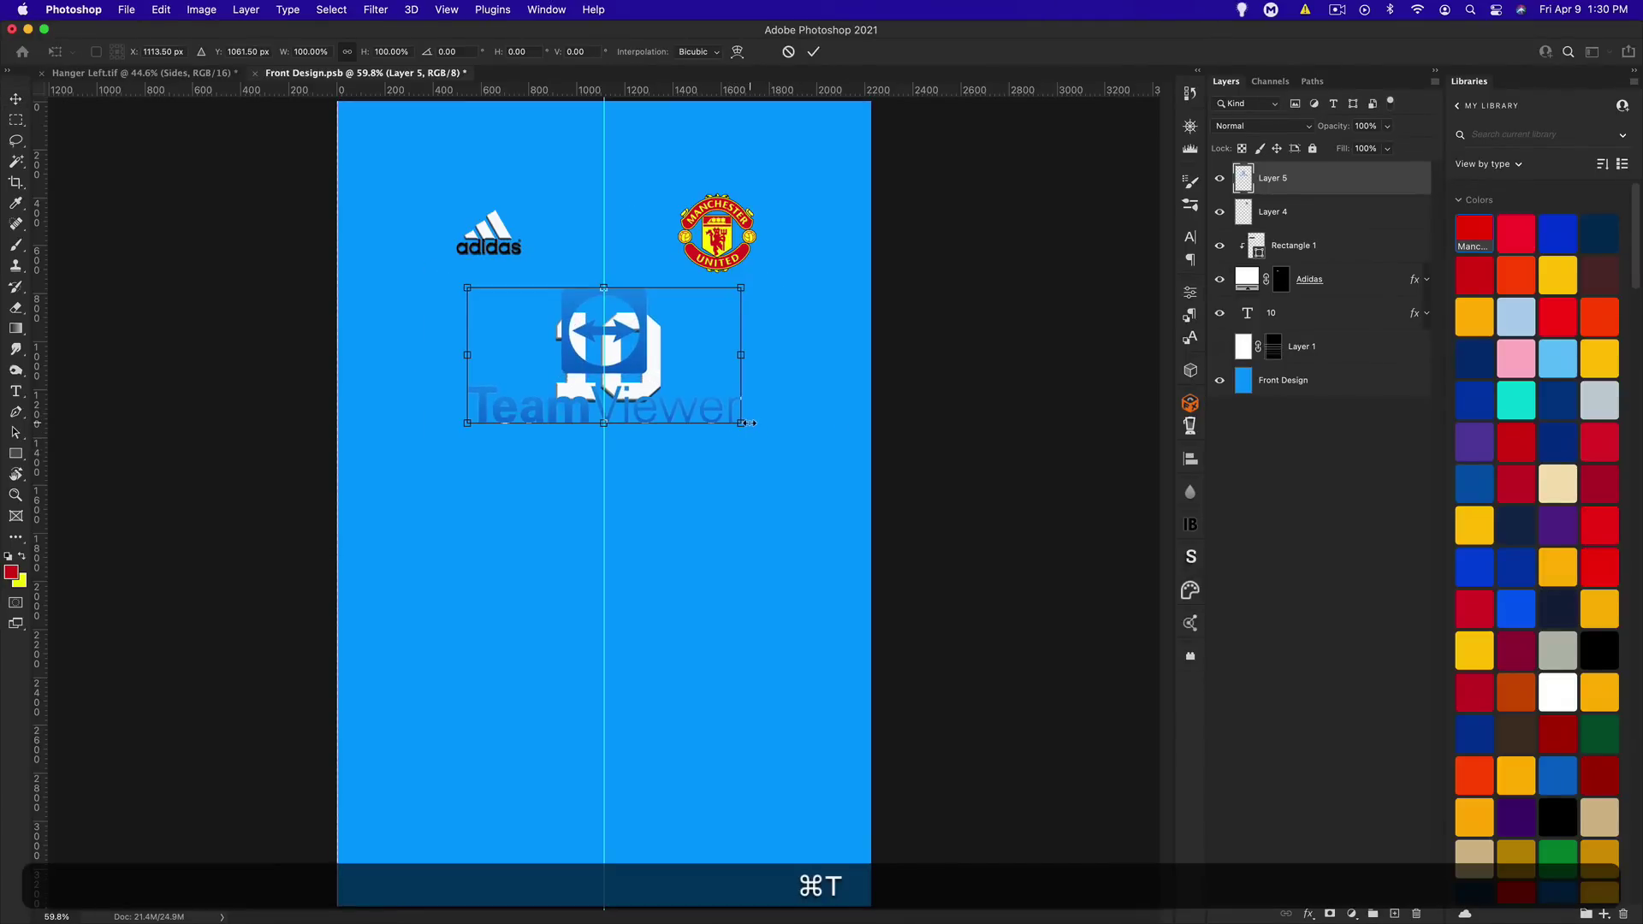
pyautogui.moveTo(749, 422); pyautogui.dragTo(1100, 577)
pyautogui.hotkey('alt', 'Return')
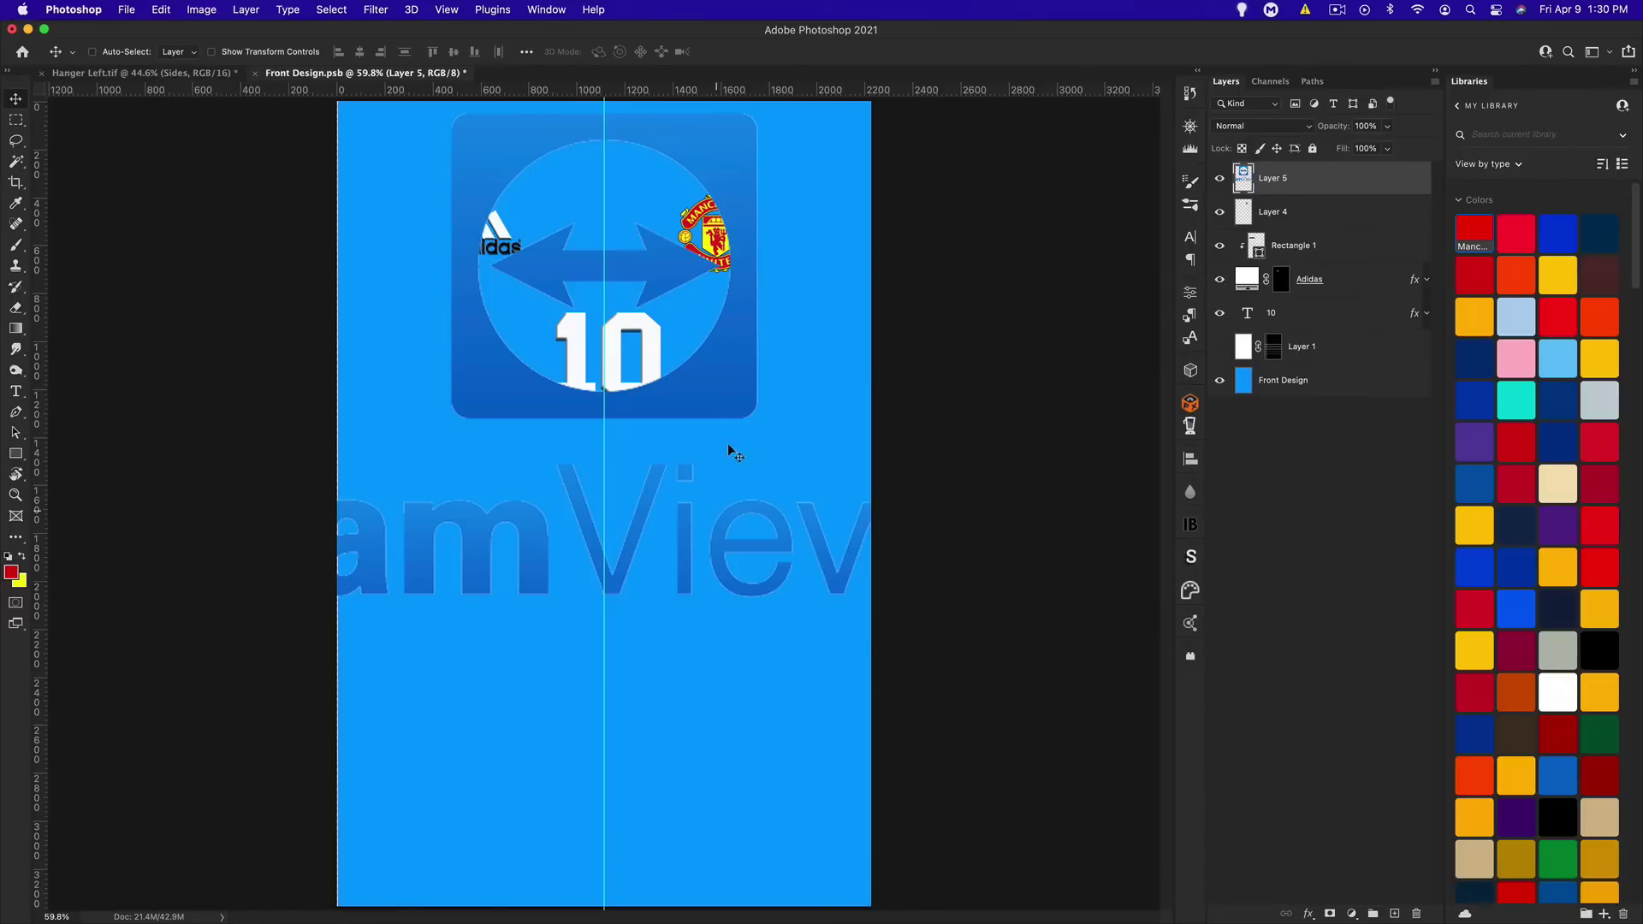
pyautogui.press('super+equal')
pyautogui.press('super+equal')
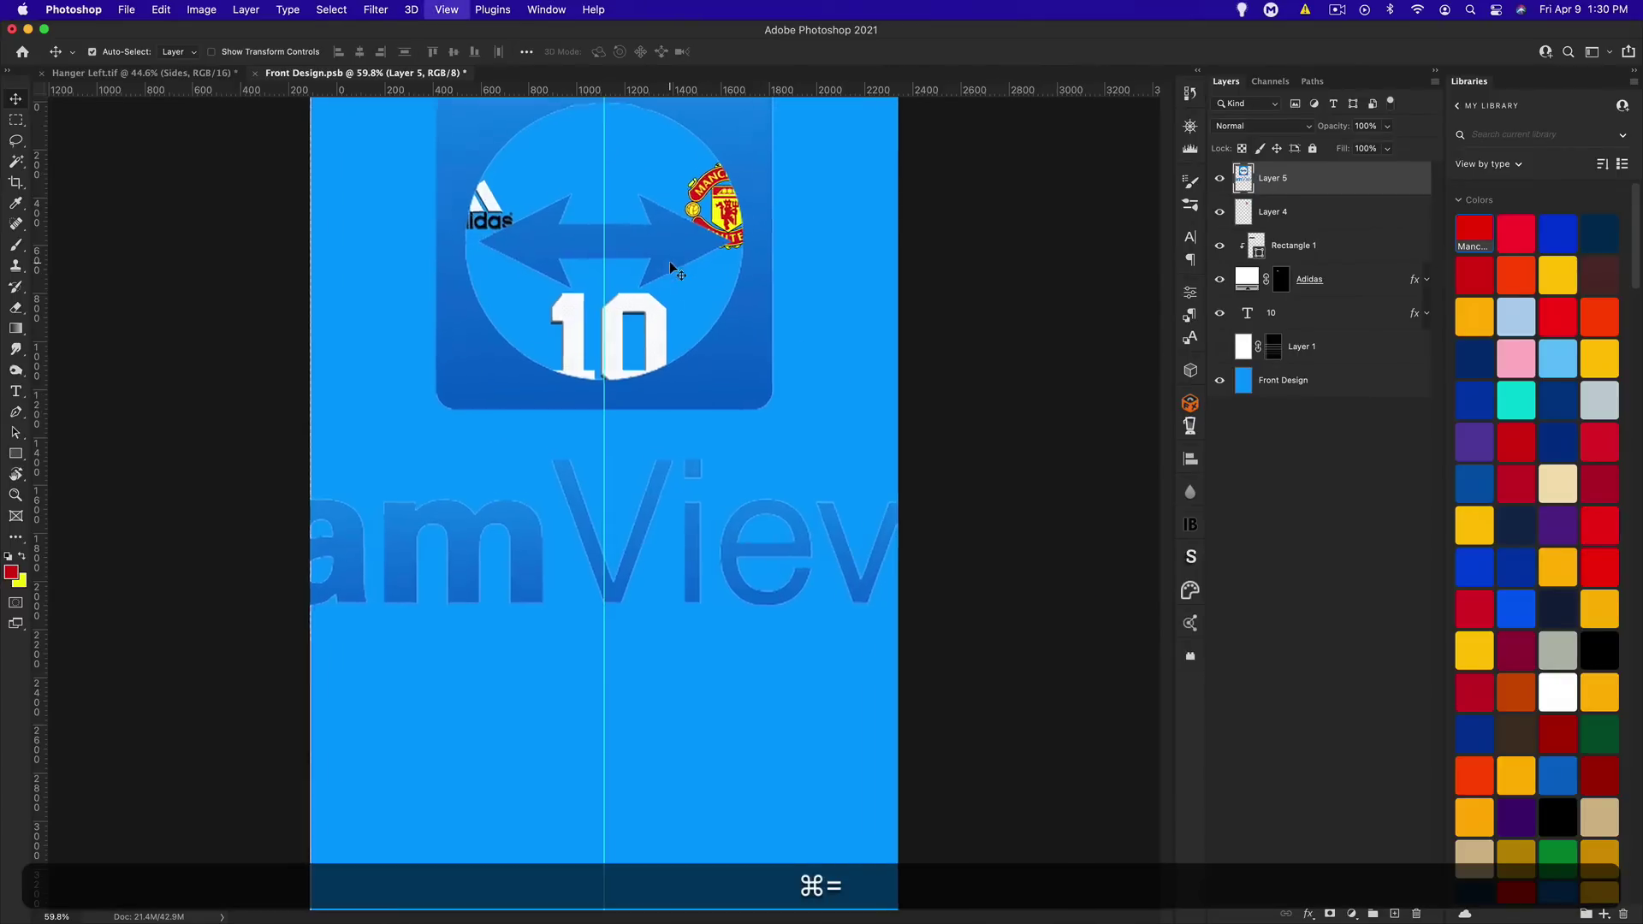
pyautogui.press('super+equal')
pyautogui.press('super+equal')
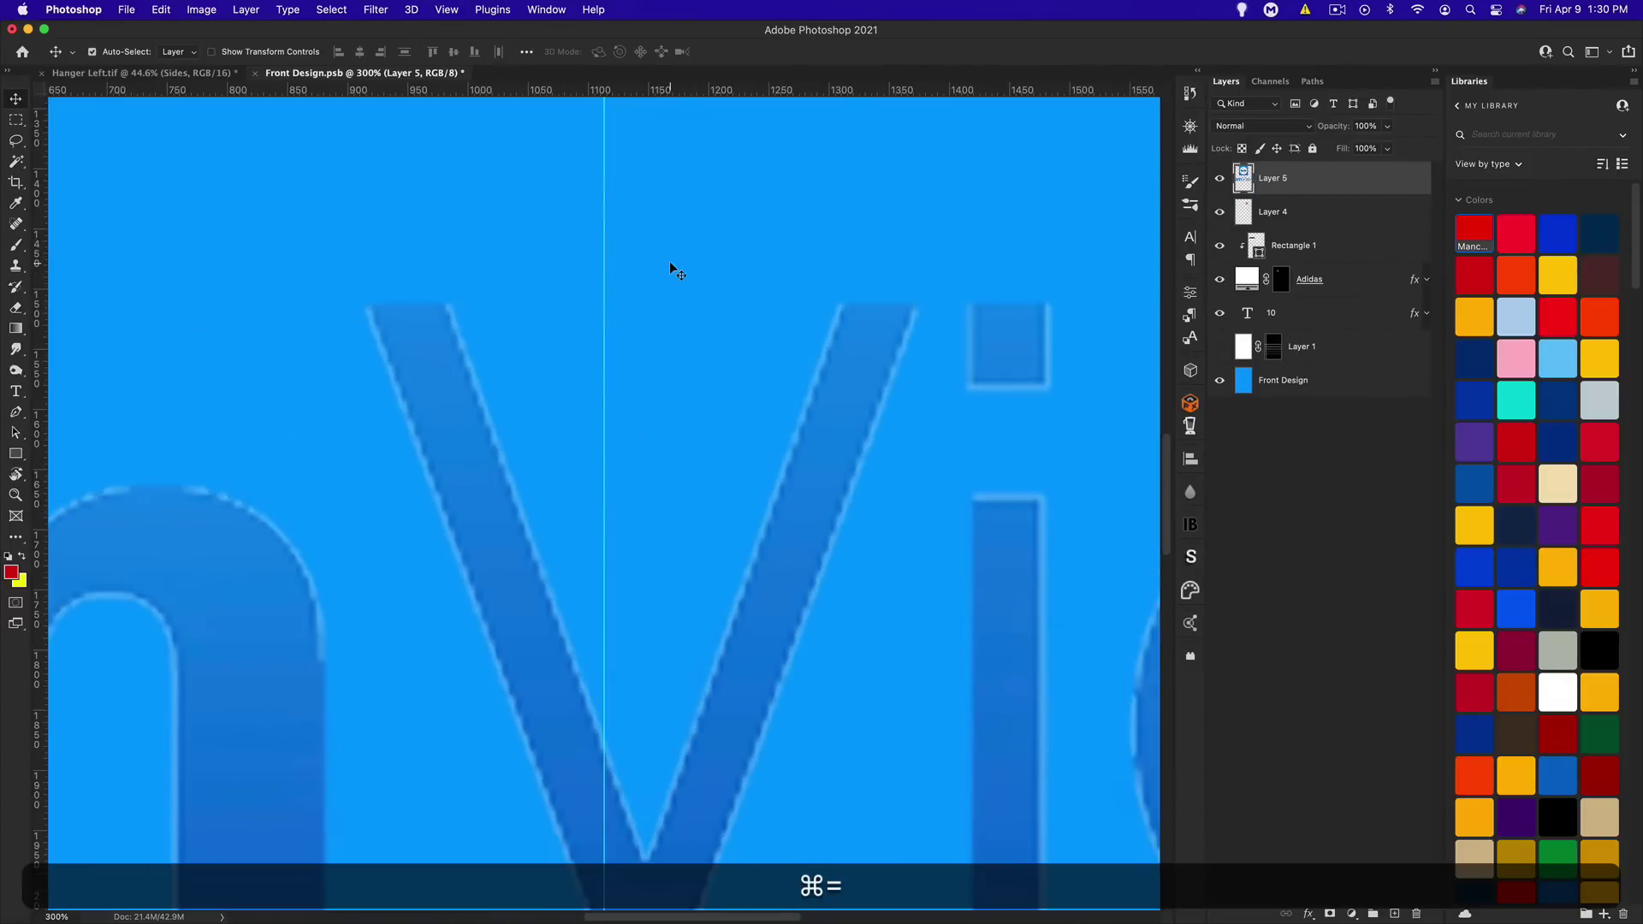
pyautogui.press('super+0')
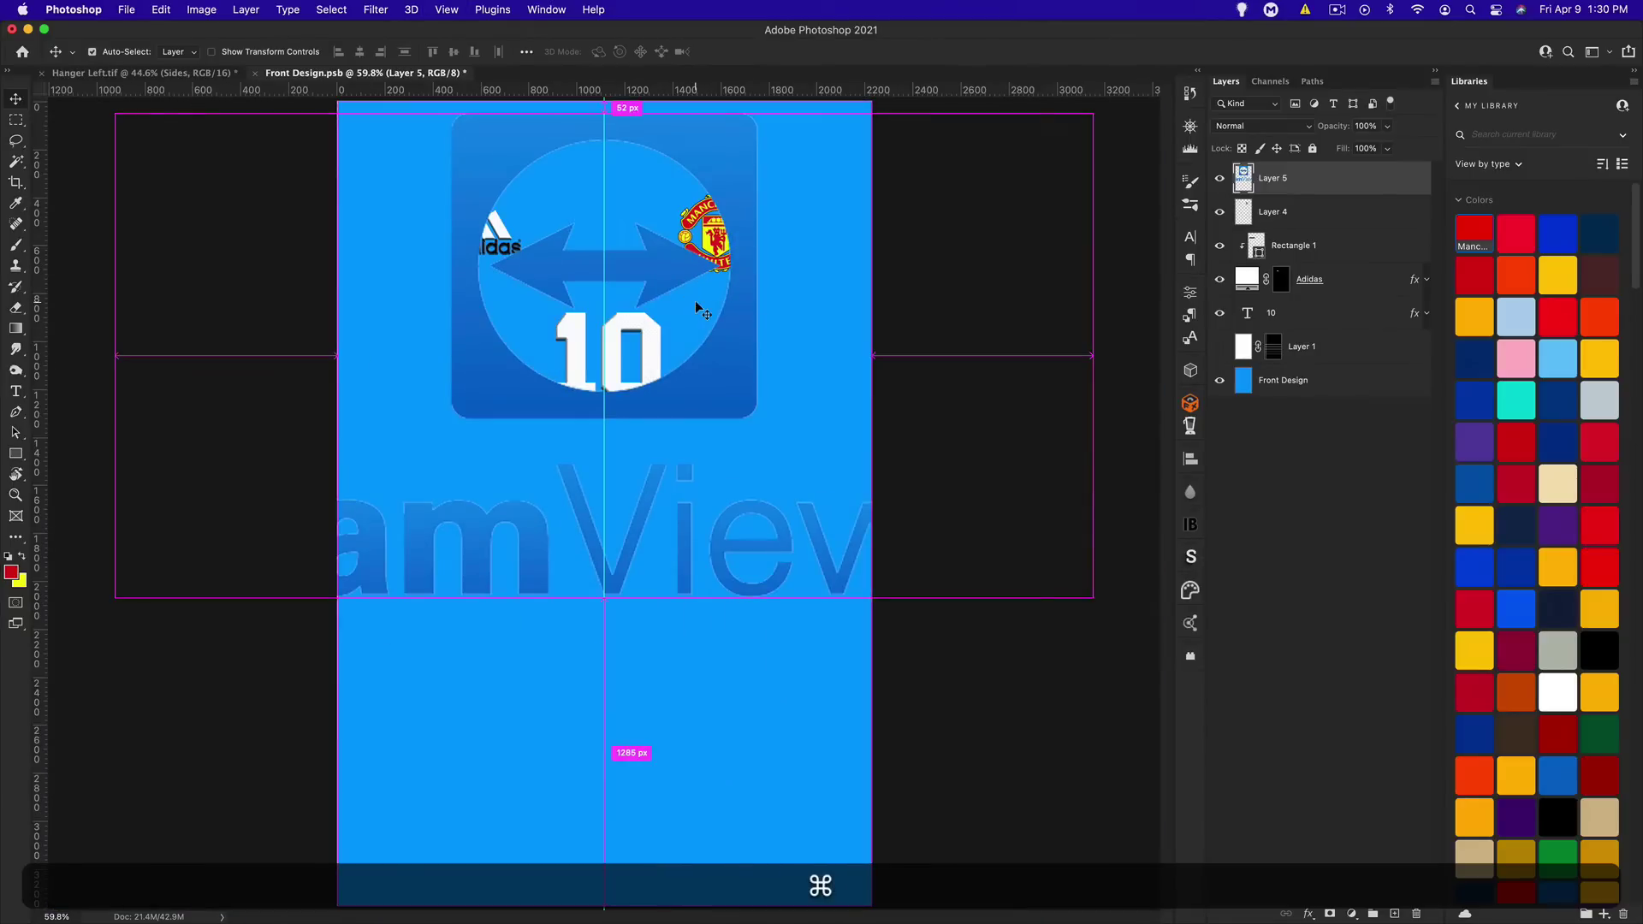
pyautogui.press('super+z')
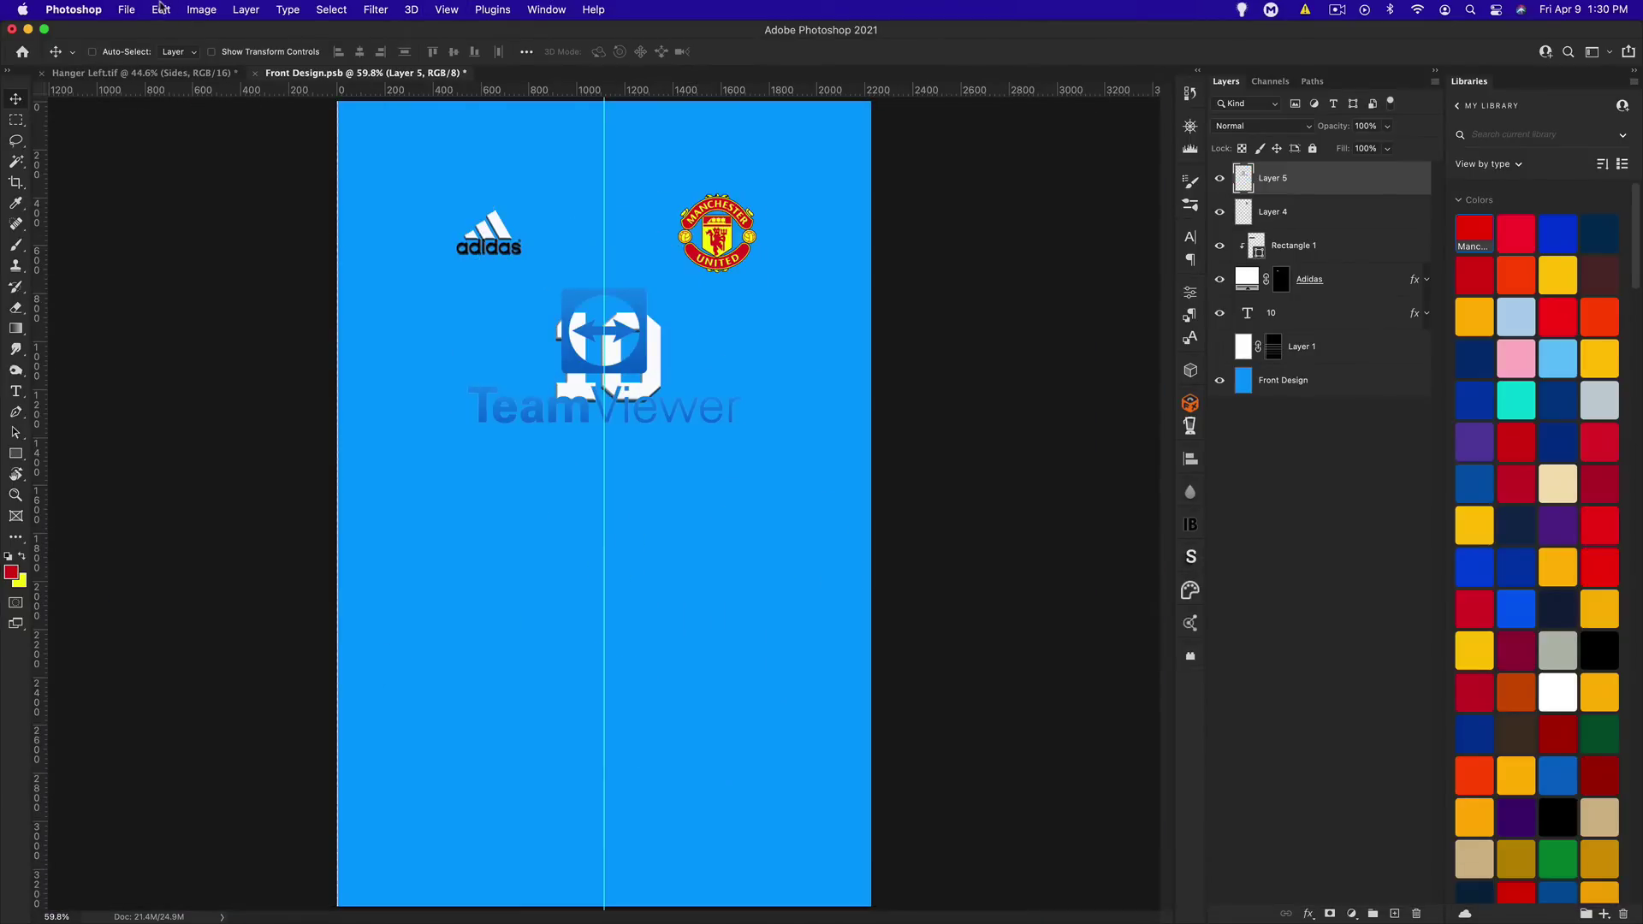
pyautogui.click(161, 10)
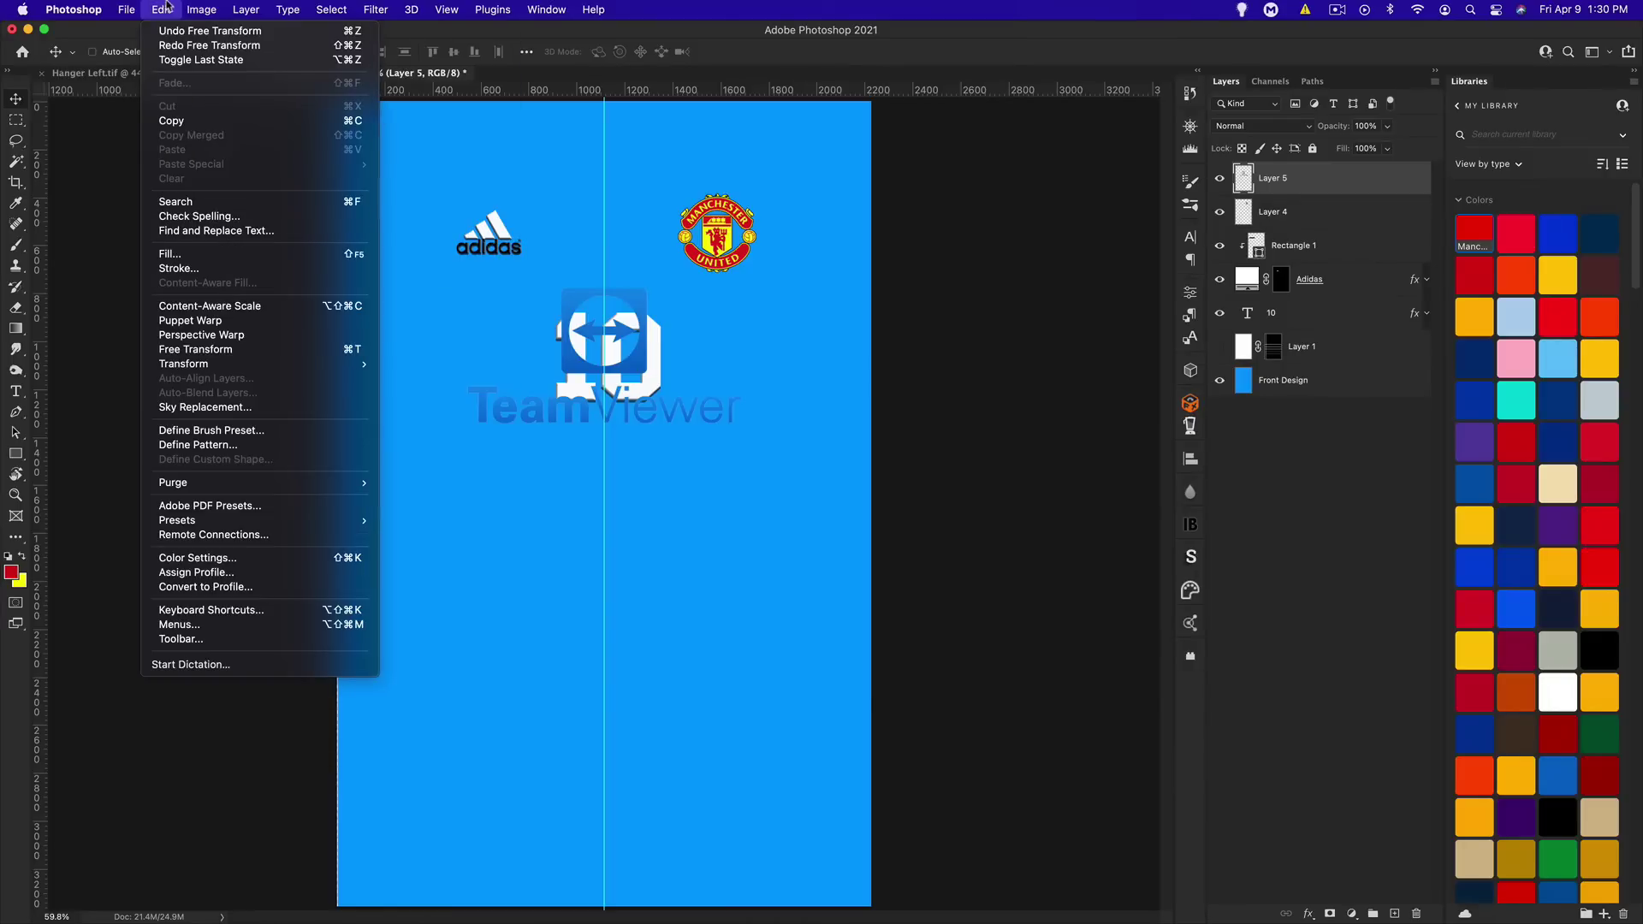
pyautogui.click(619, 220)
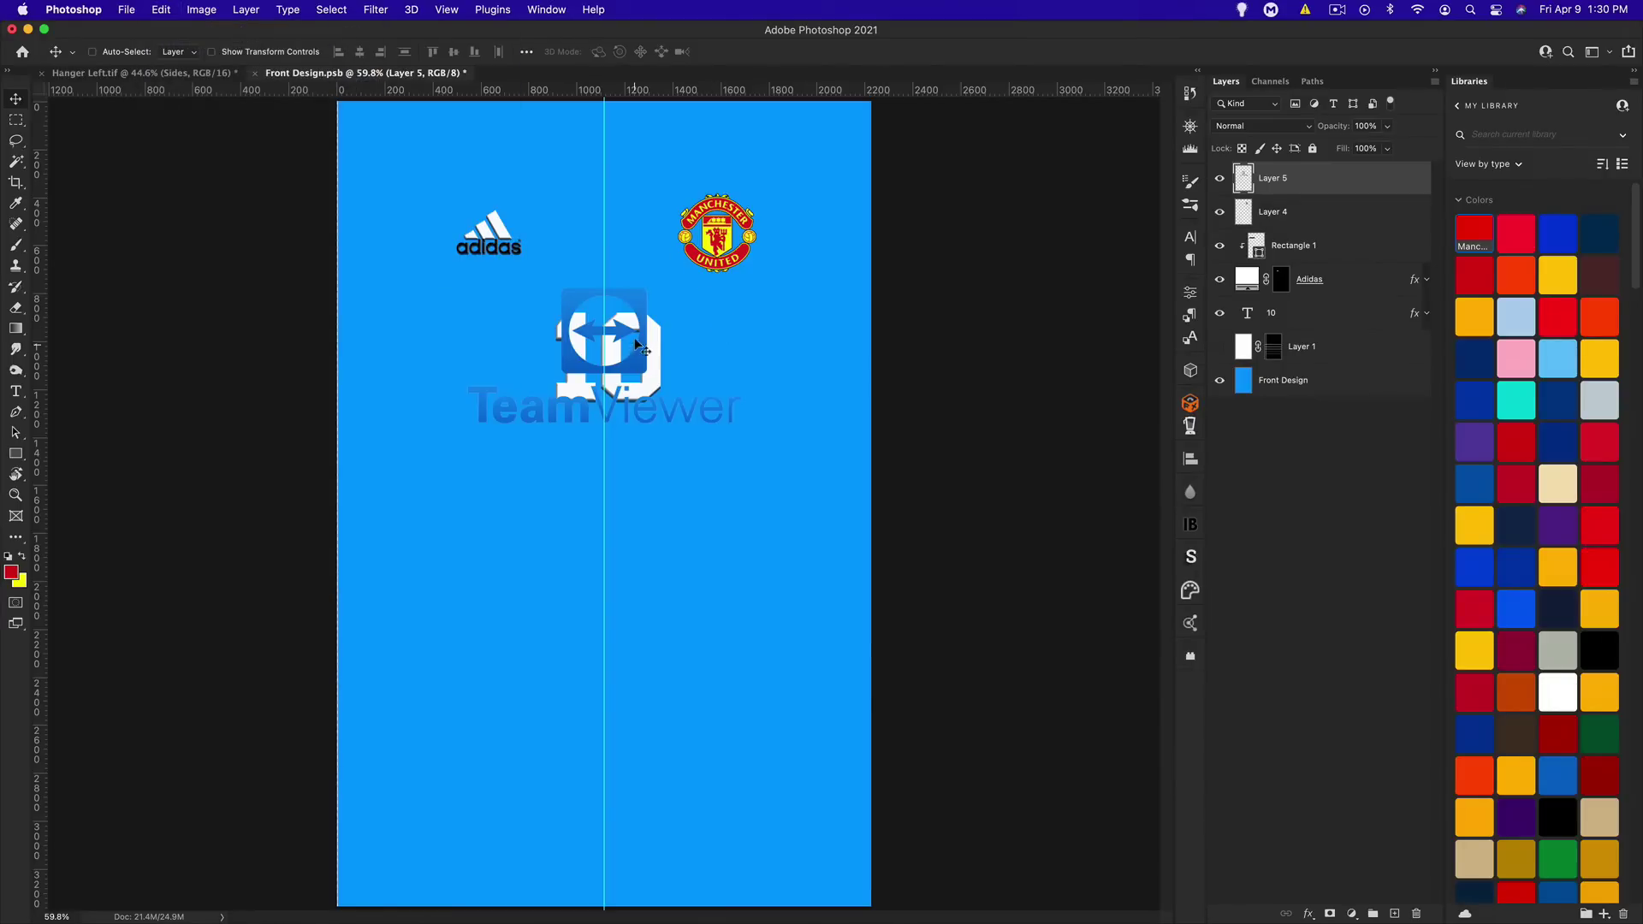
# Move the TeamViewer logo down along the center guide until its icon covers the number 10, and delete the 10 text layer
pyautogui.press('super+equal')
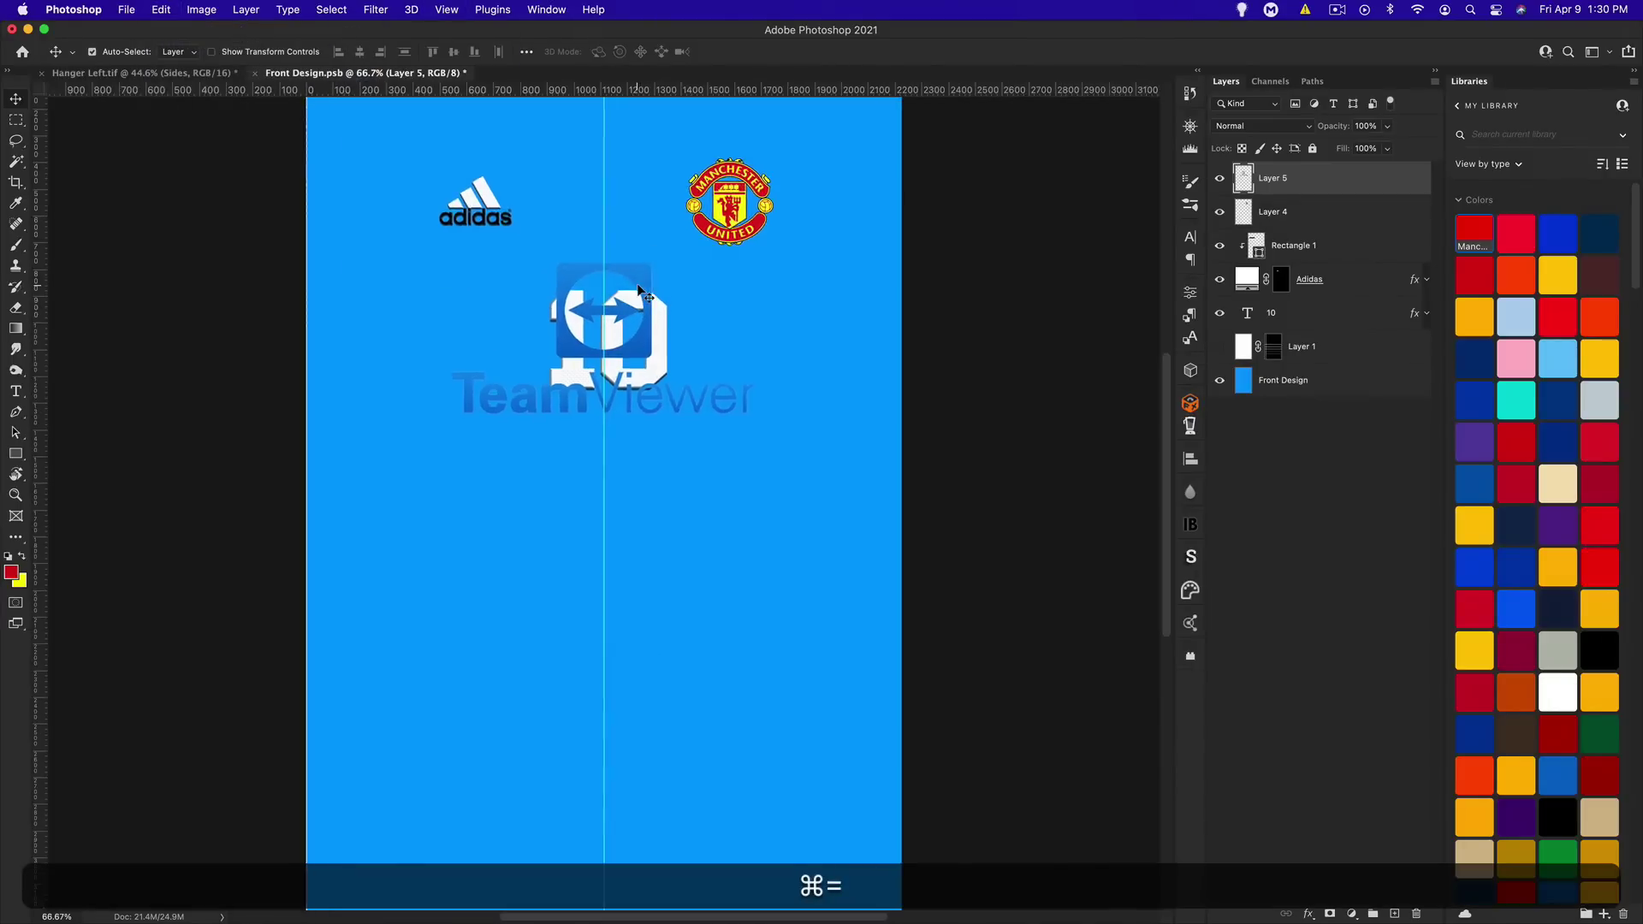
pyautogui.press('super+equal')
pyautogui.scroll(2, 659, 343)
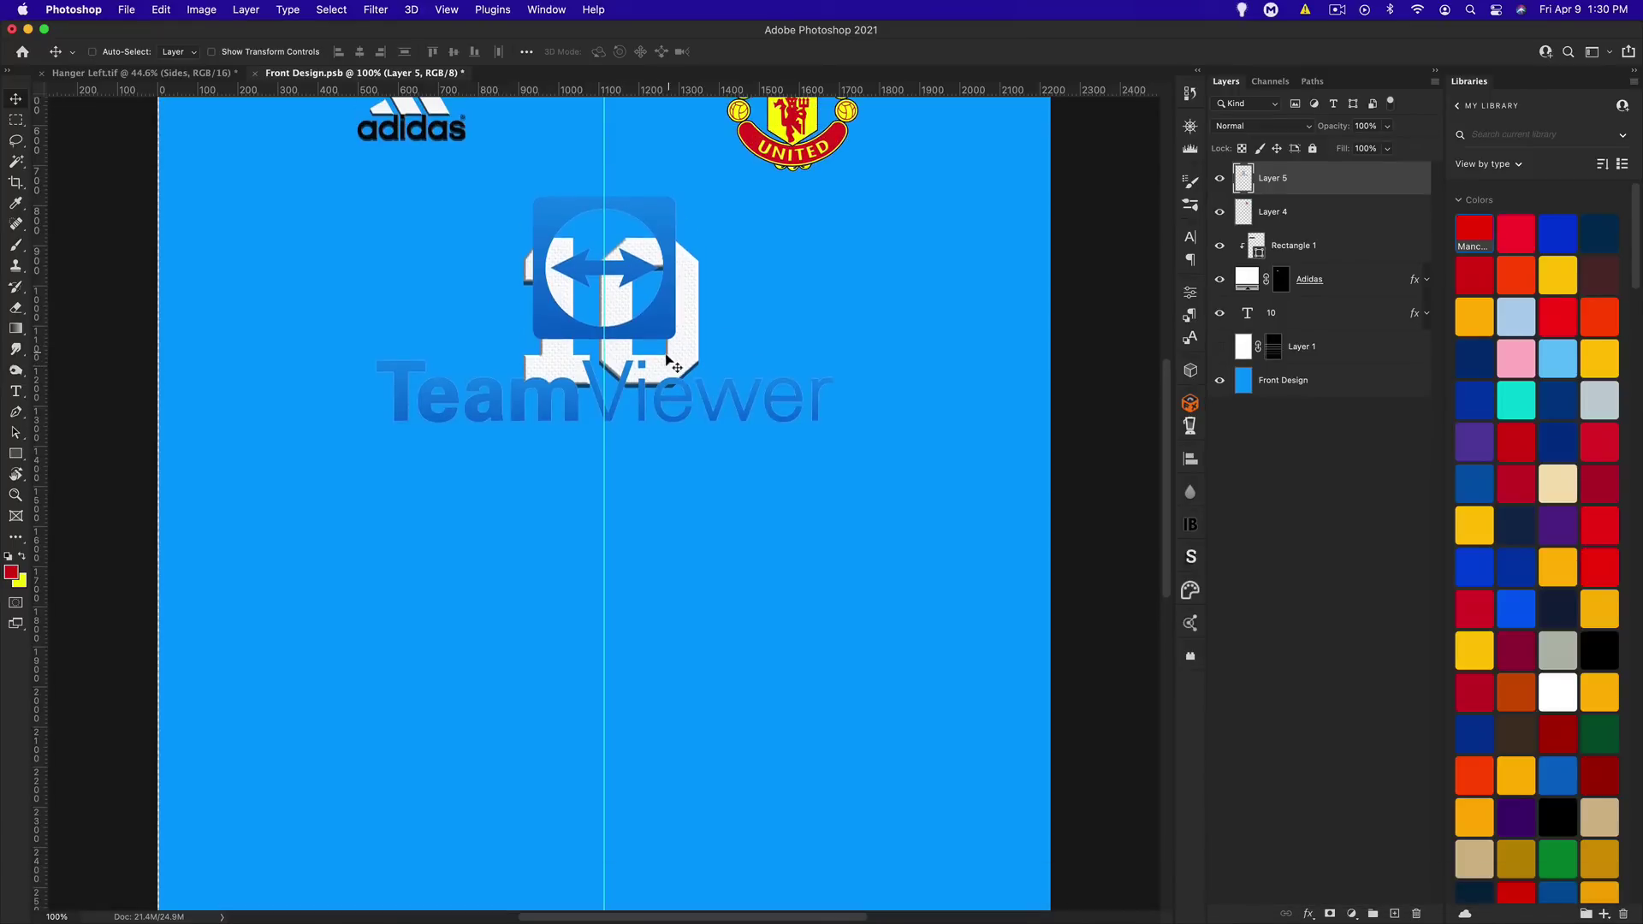
pyautogui.scroll(1, 672, 366)
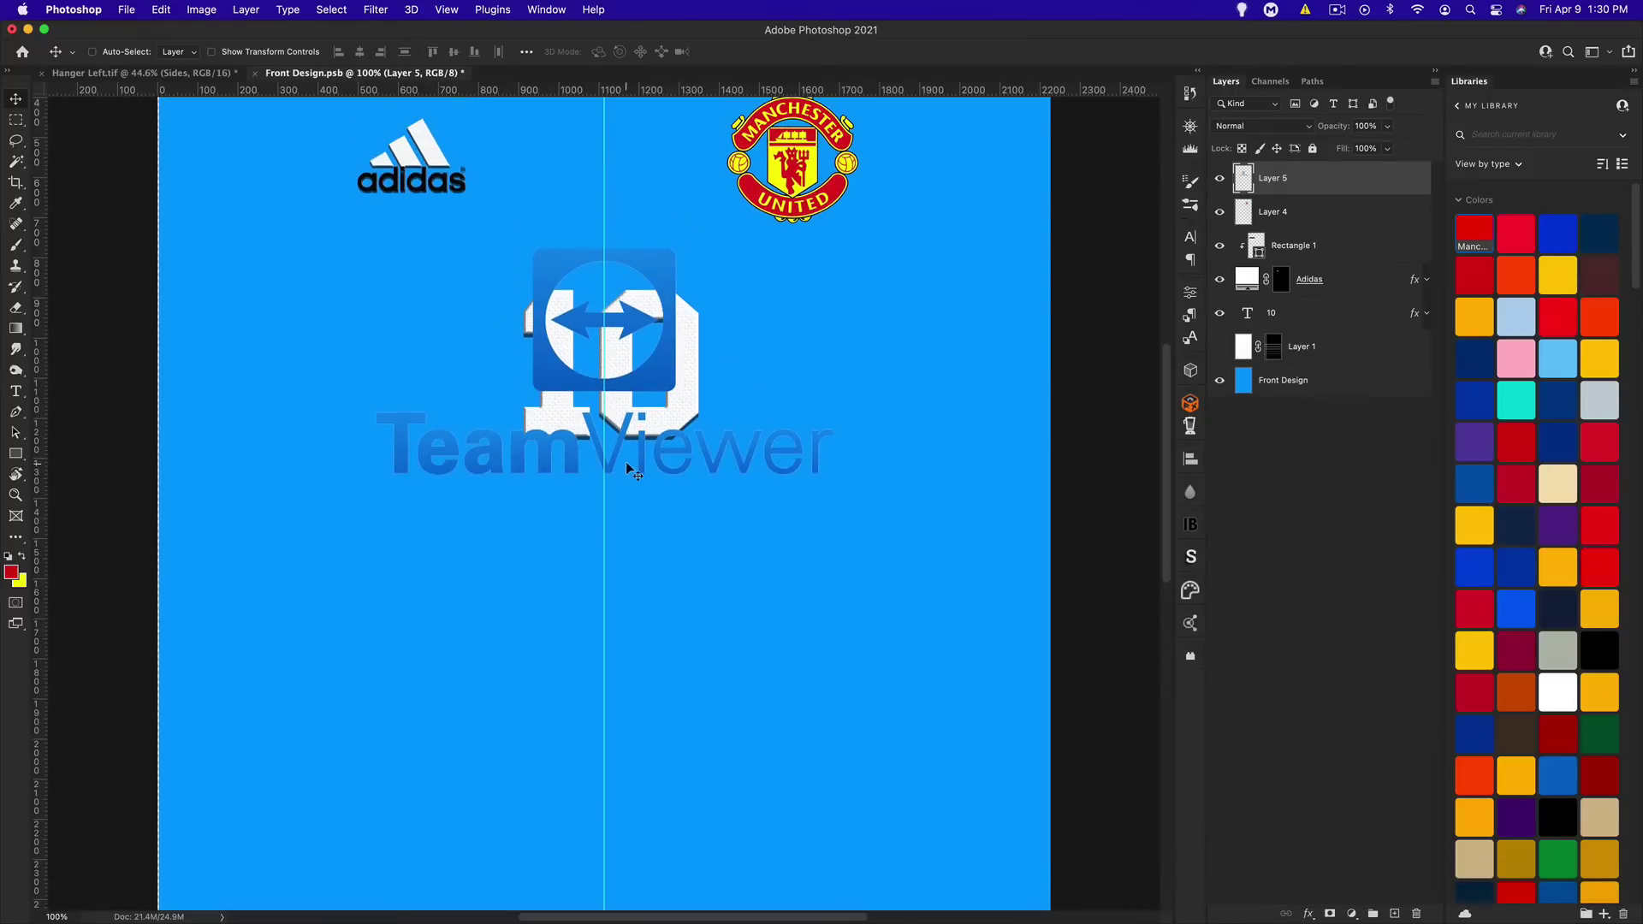
pyautogui.moveTo(640, 314); pyautogui.dragTo(636, 346)
pyautogui.press('super+shift+0')
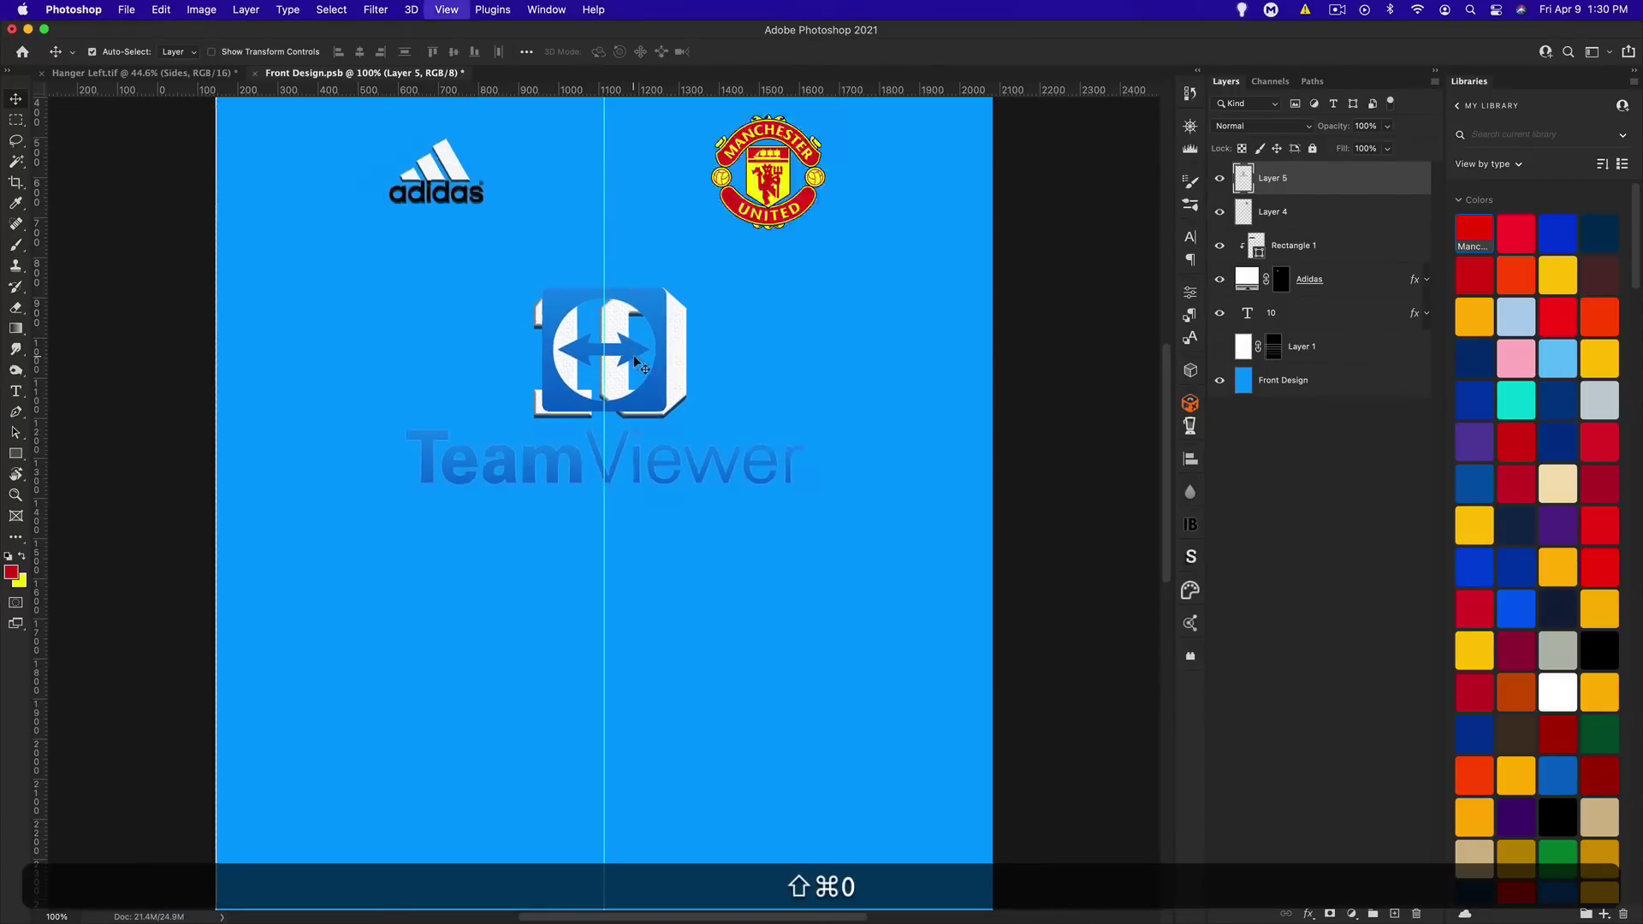
pyautogui.press('super+0')
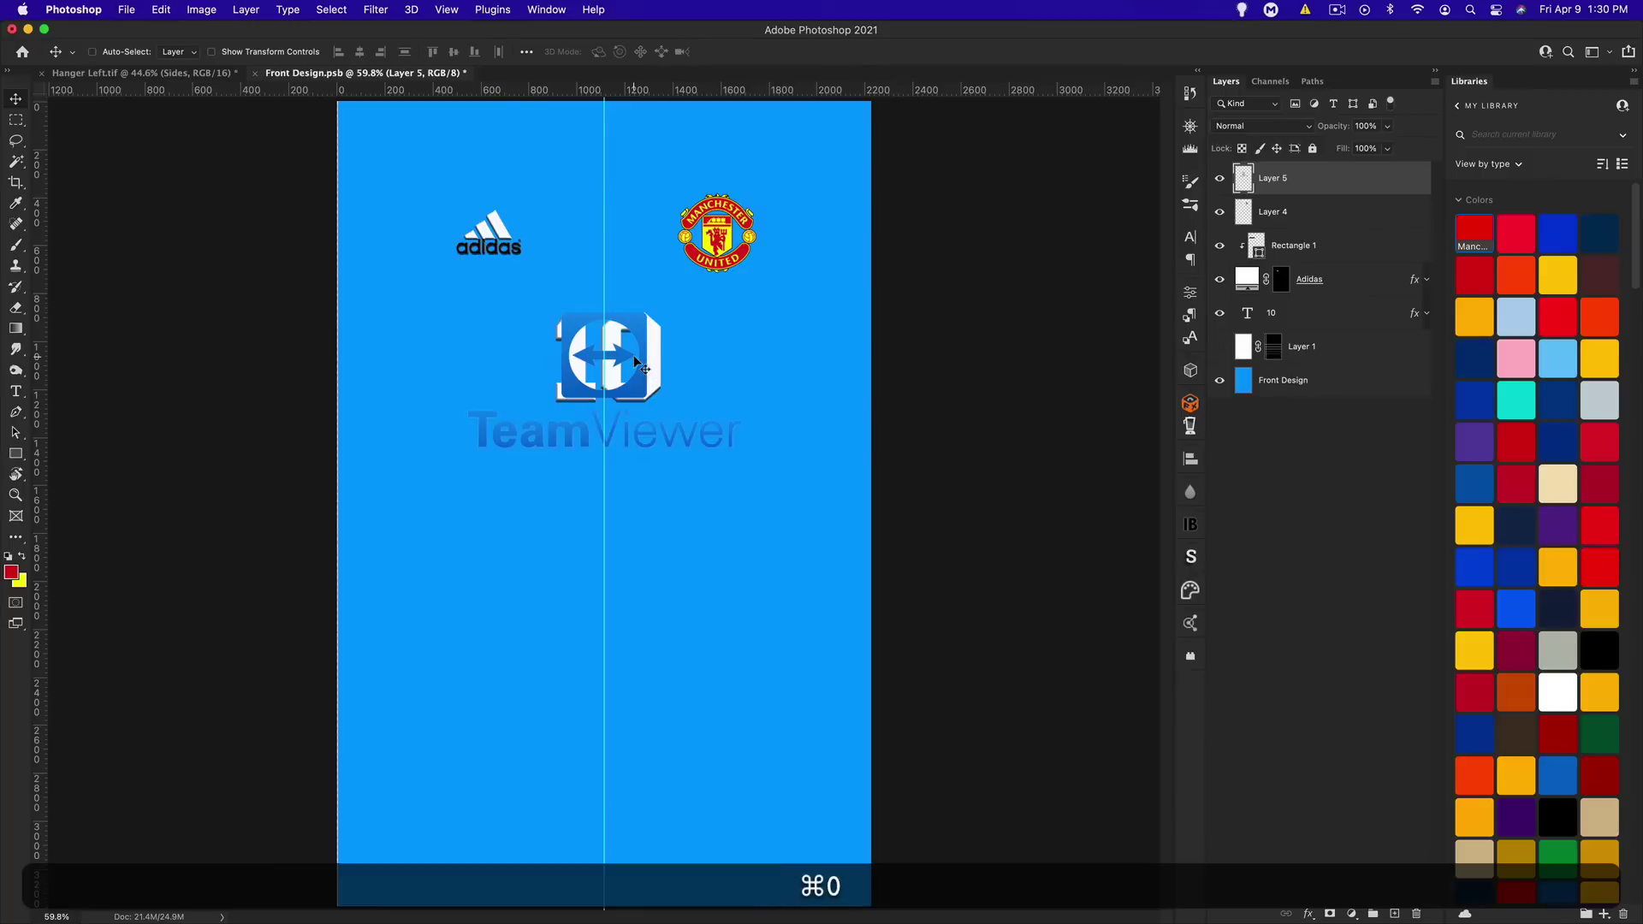
pyautogui.click(1333, 320)
pyautogui.press('BackSpace')
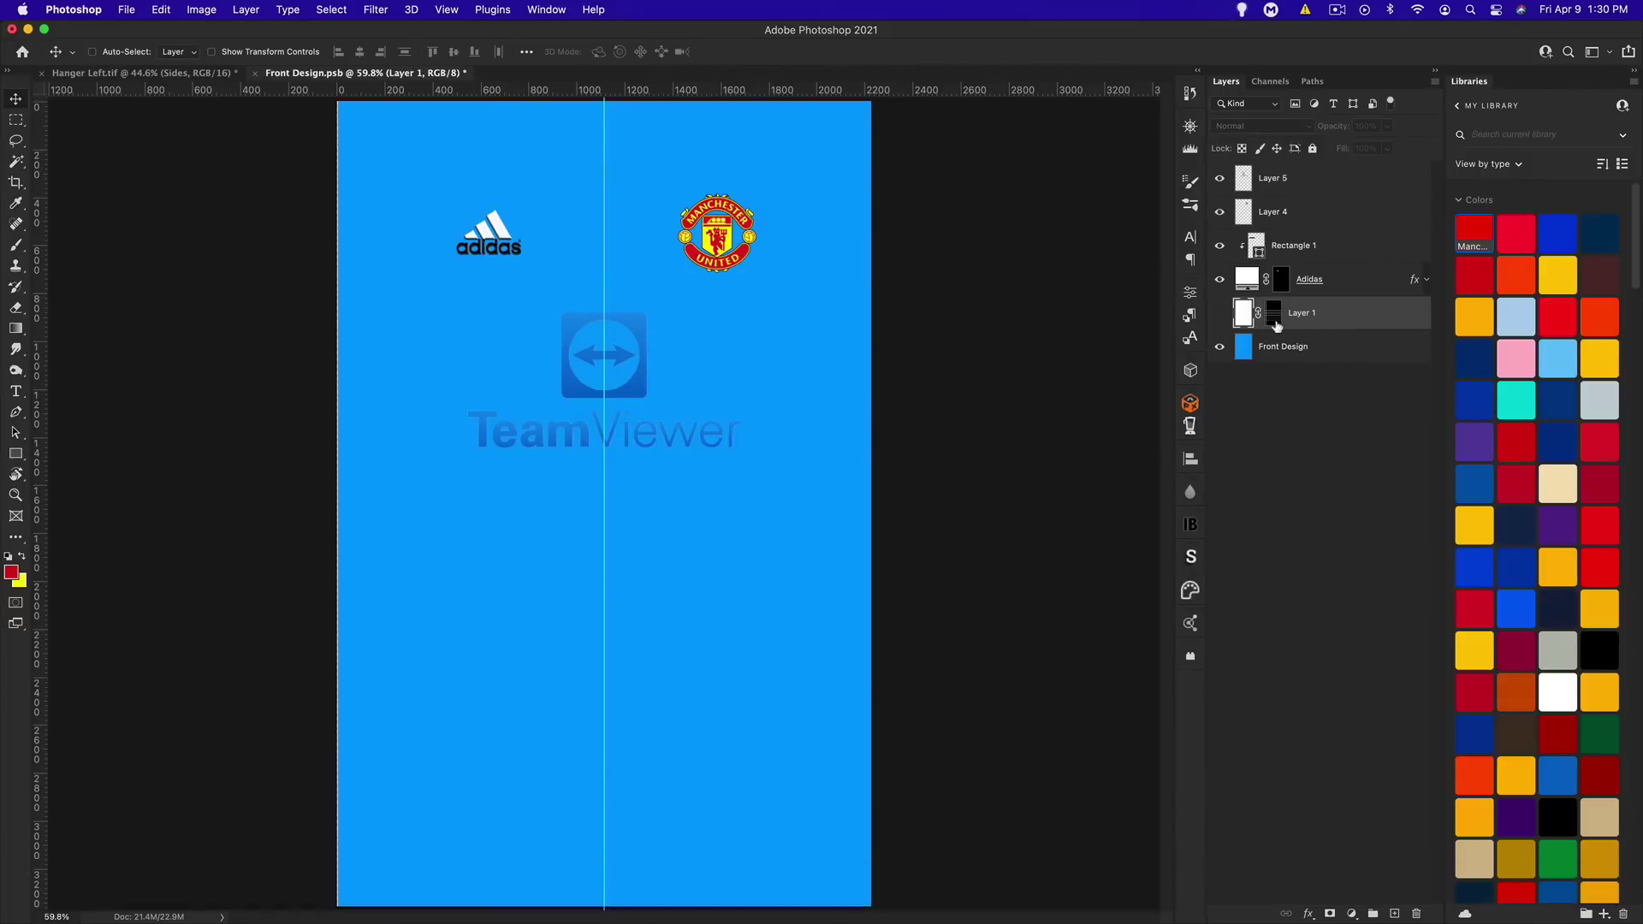
# Turn the TeamViewer logo on Layer 5 white with a Hue/Saturation adjustment, setting Lightness to +100
pyautogui.click(1301, 181)
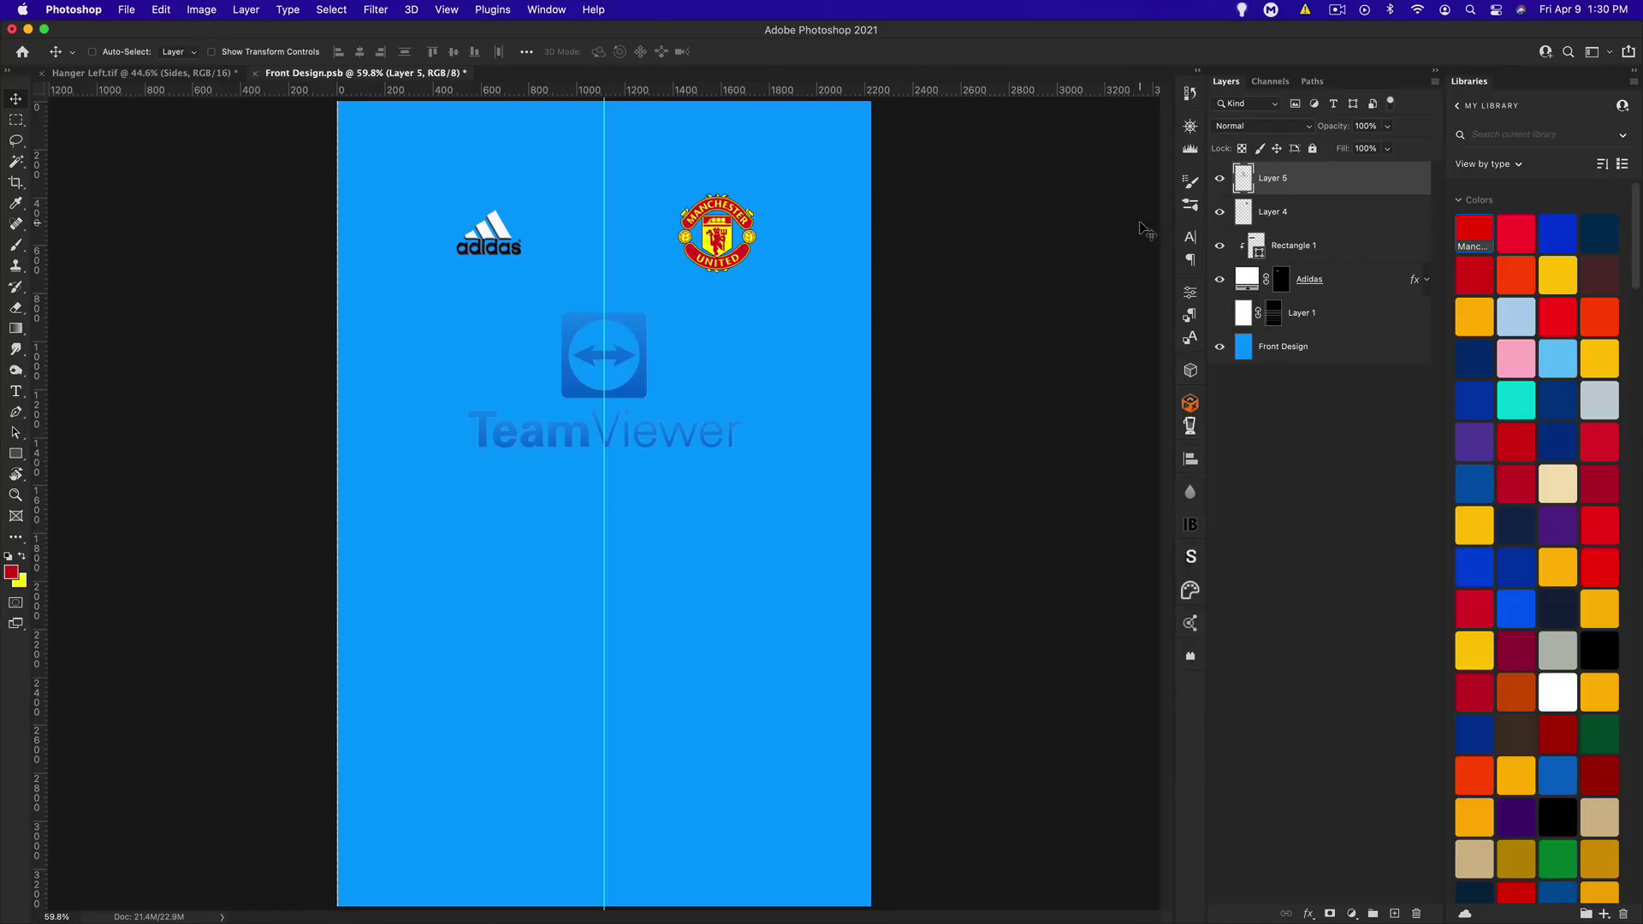
pyautogui.press('super+u')
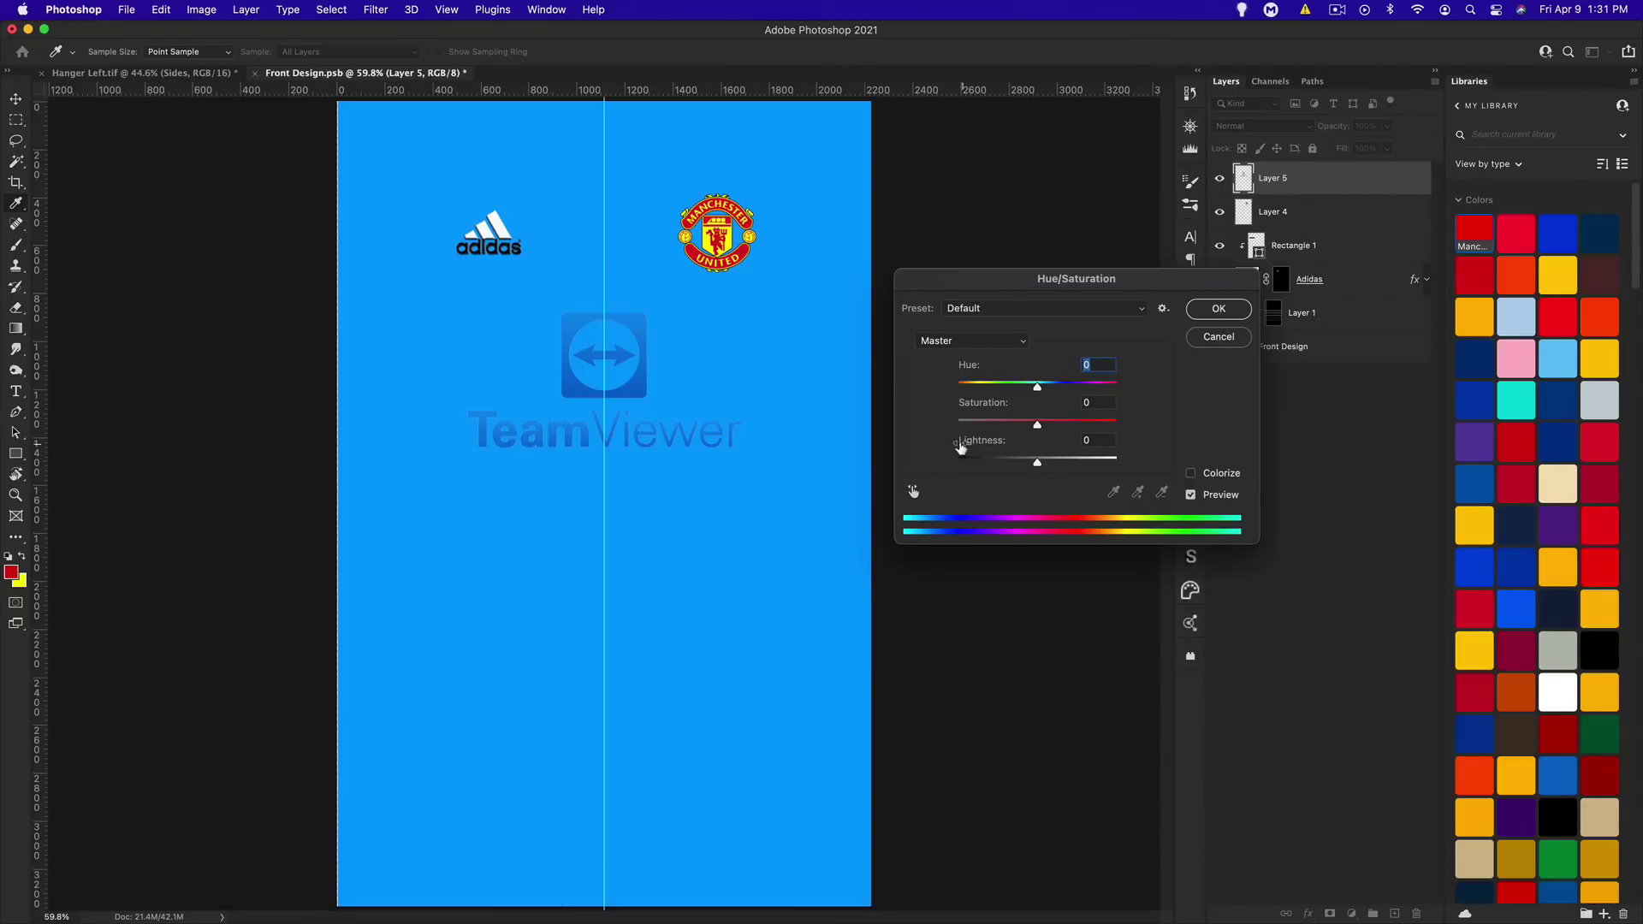
pyautogui.moveTo(1039, 464); pyautogui.dragTo(1284, 503)
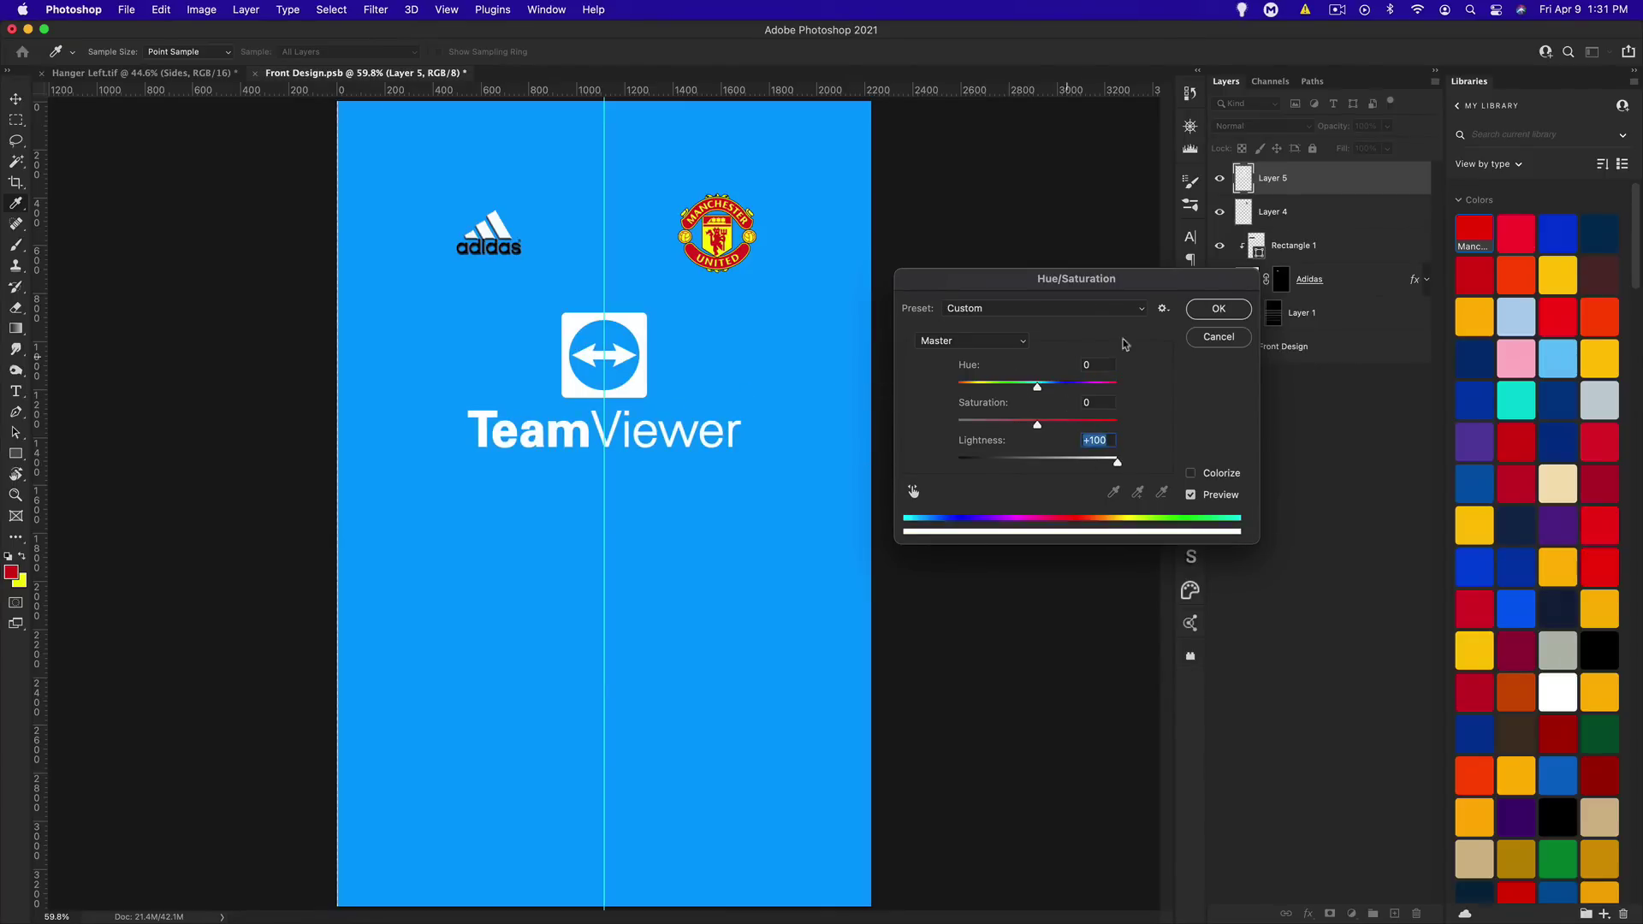
pyautogui.click(1217, 309)
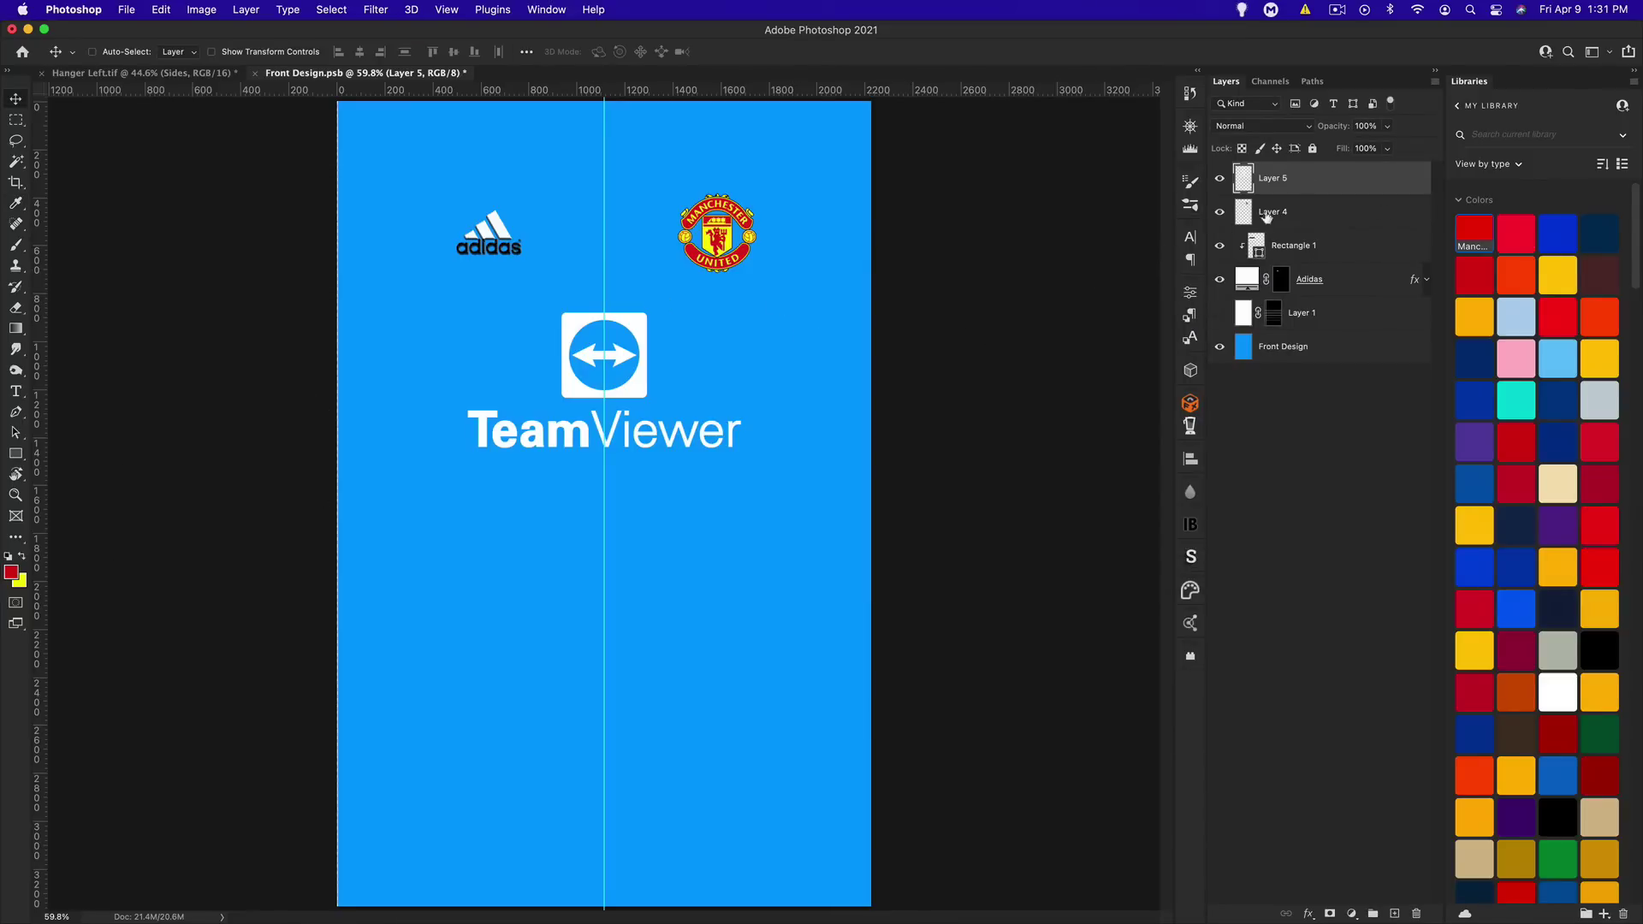
# Try a yellow faf600 Color Overlay on the TeamViewer logo layer, and clear the layer style
pyautogui.doubleClick(1327, 185)
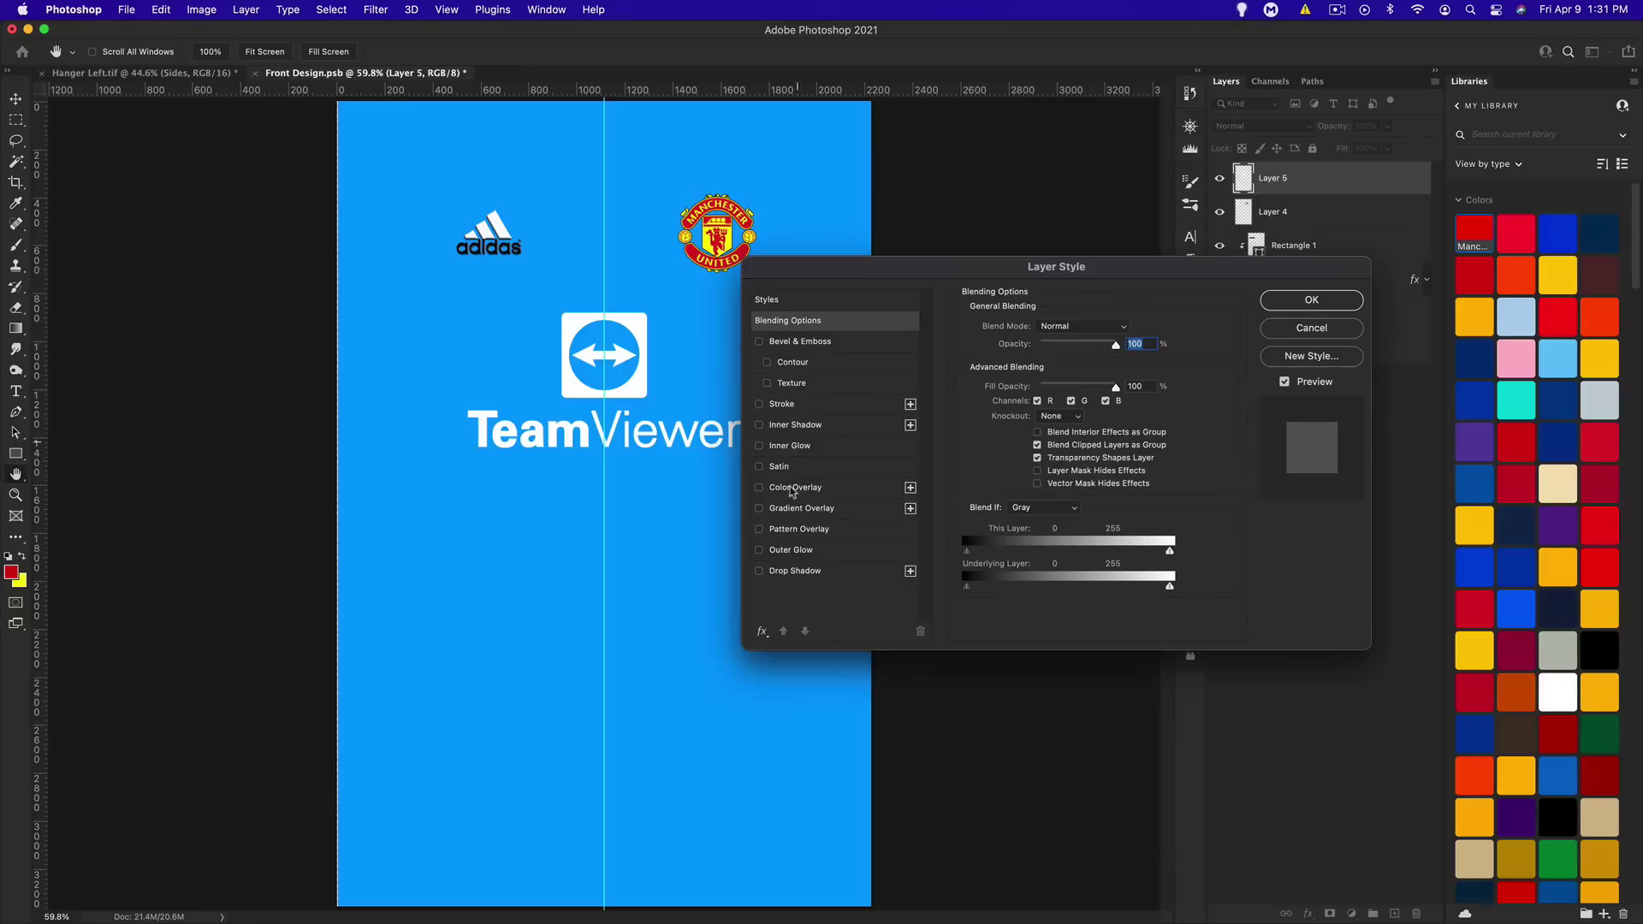
pyautogui.click(762, 633)
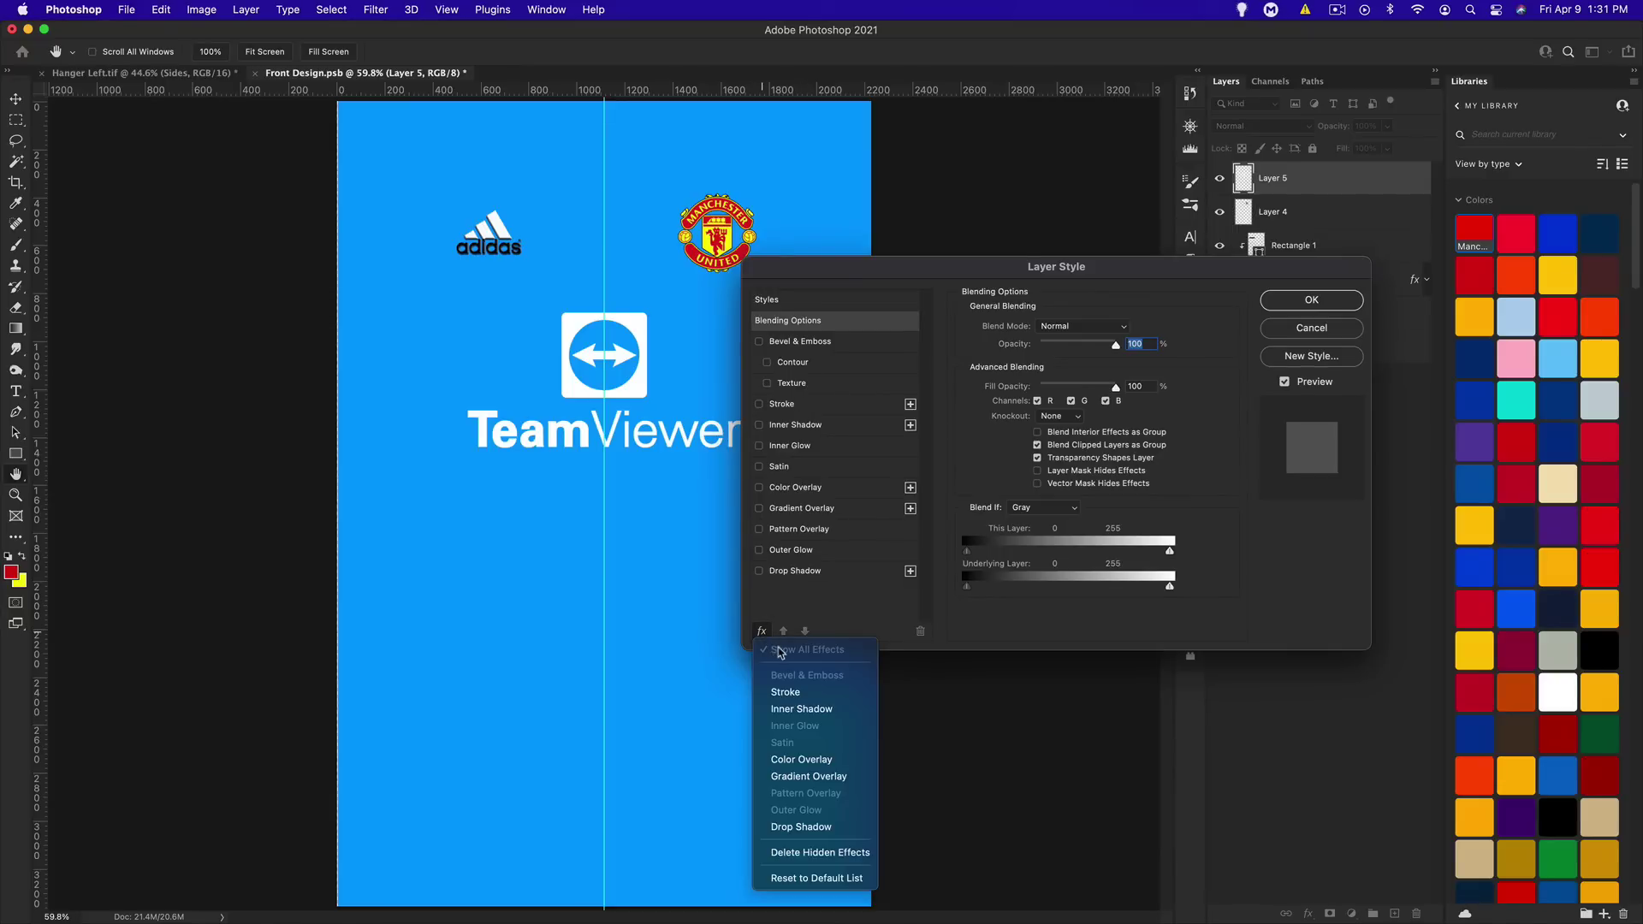
pyautogui.click(799, 484)
pyautogui.click(784, 493)
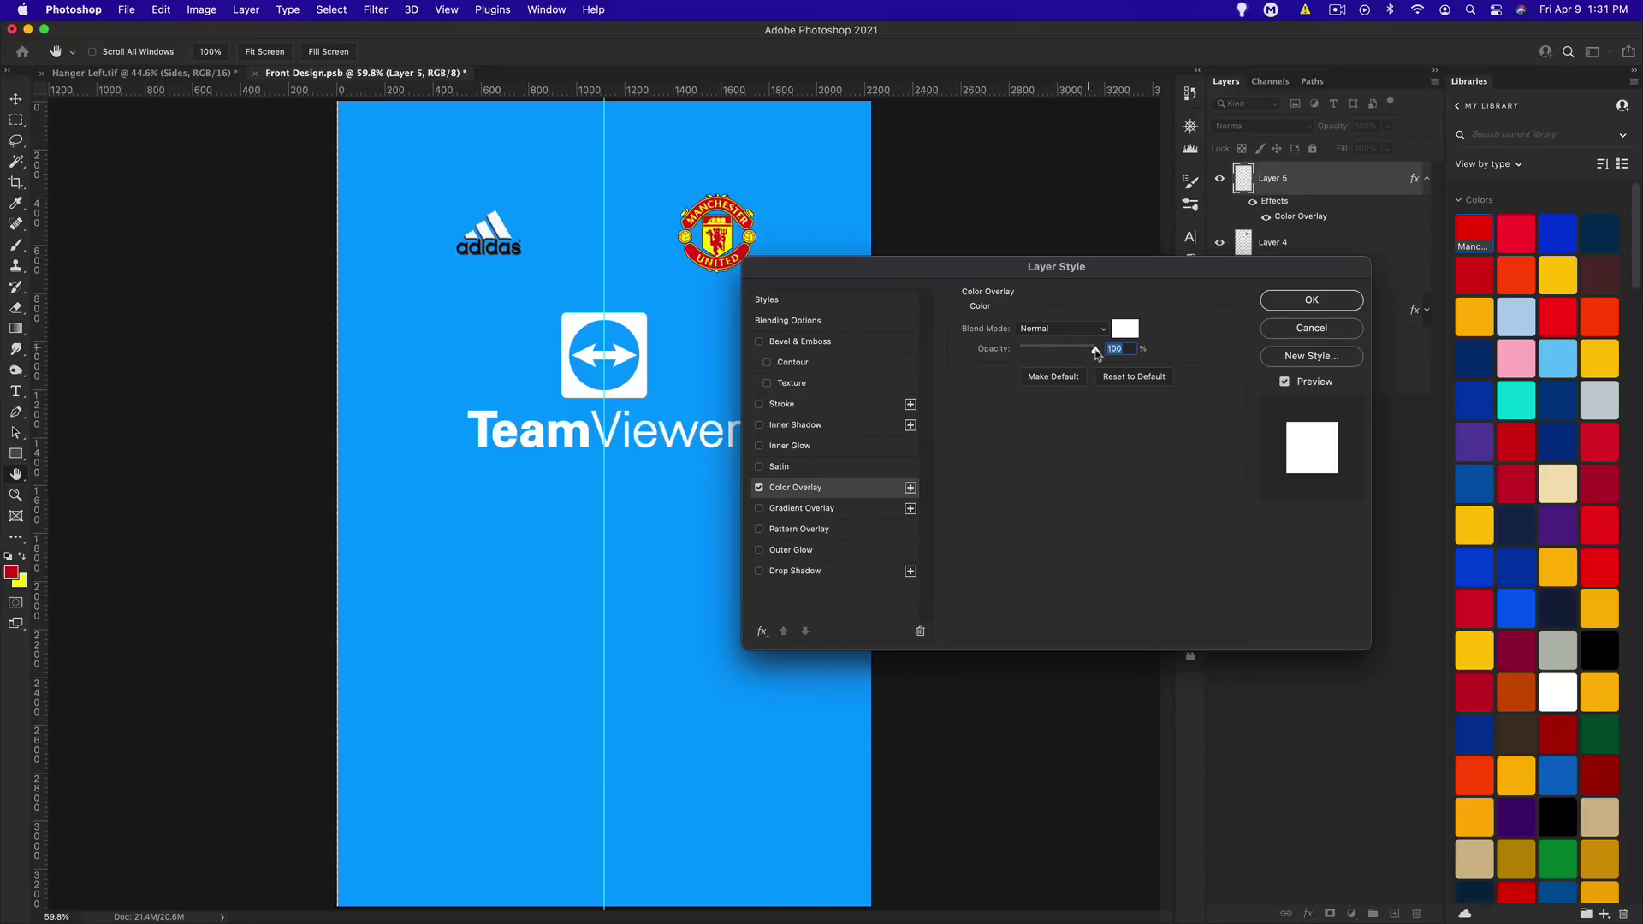
pyautogui.click(1126, 330)
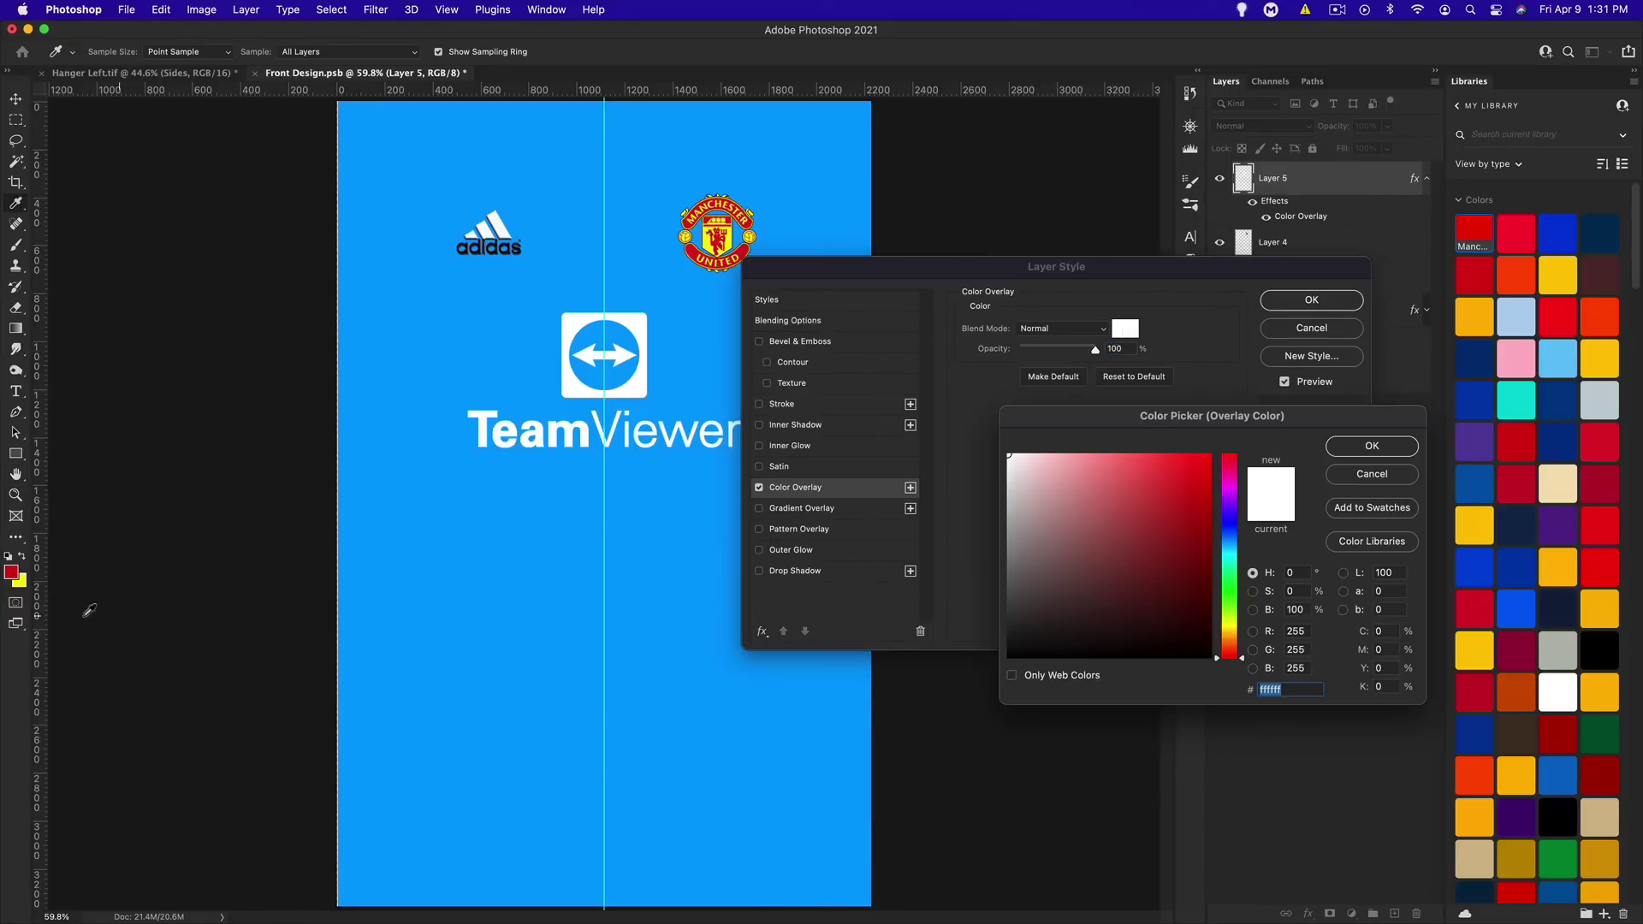
pyautogui.click(24, 586)
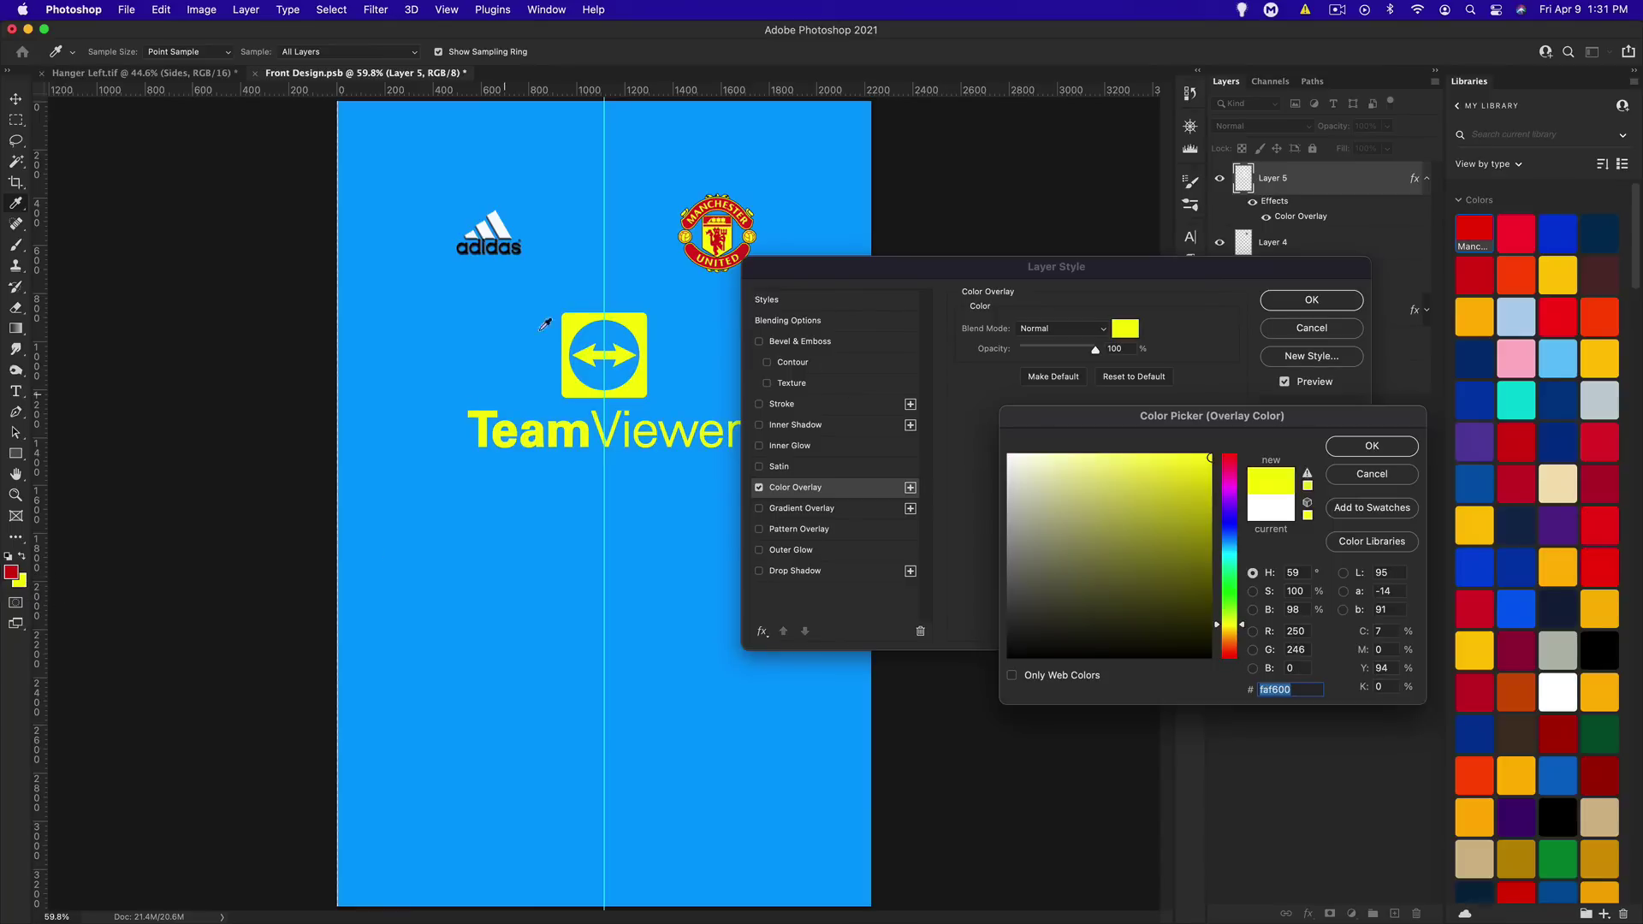
pyautogui.click(1348, 444)
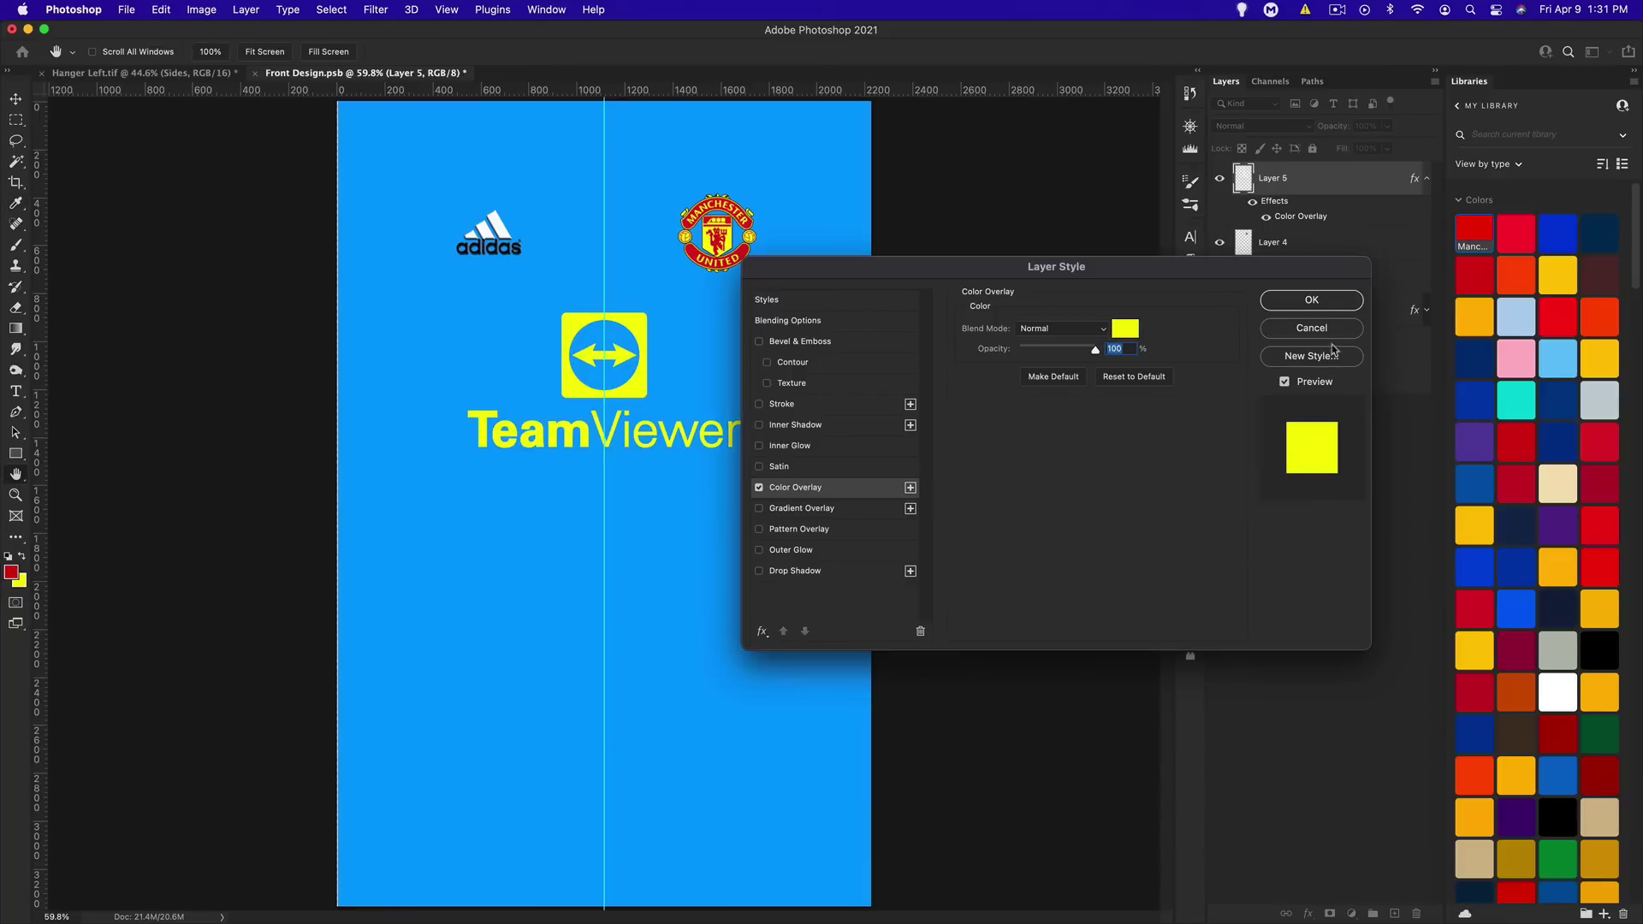
pyautogui.click(1310, 300)
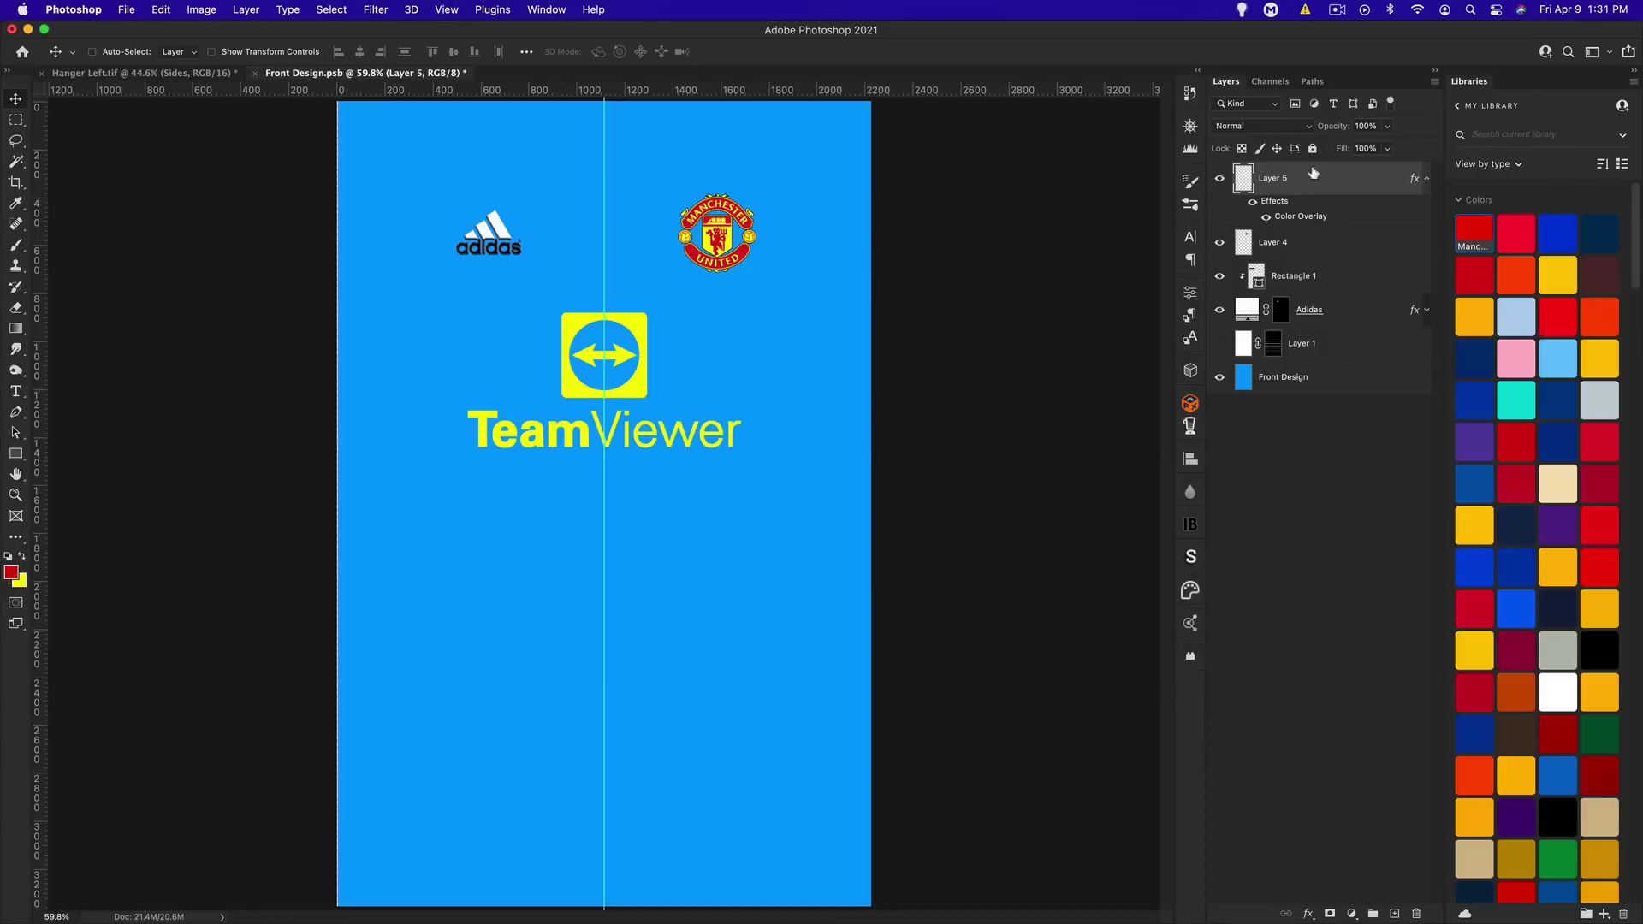
pyautogui.rightClick(1318, 184)
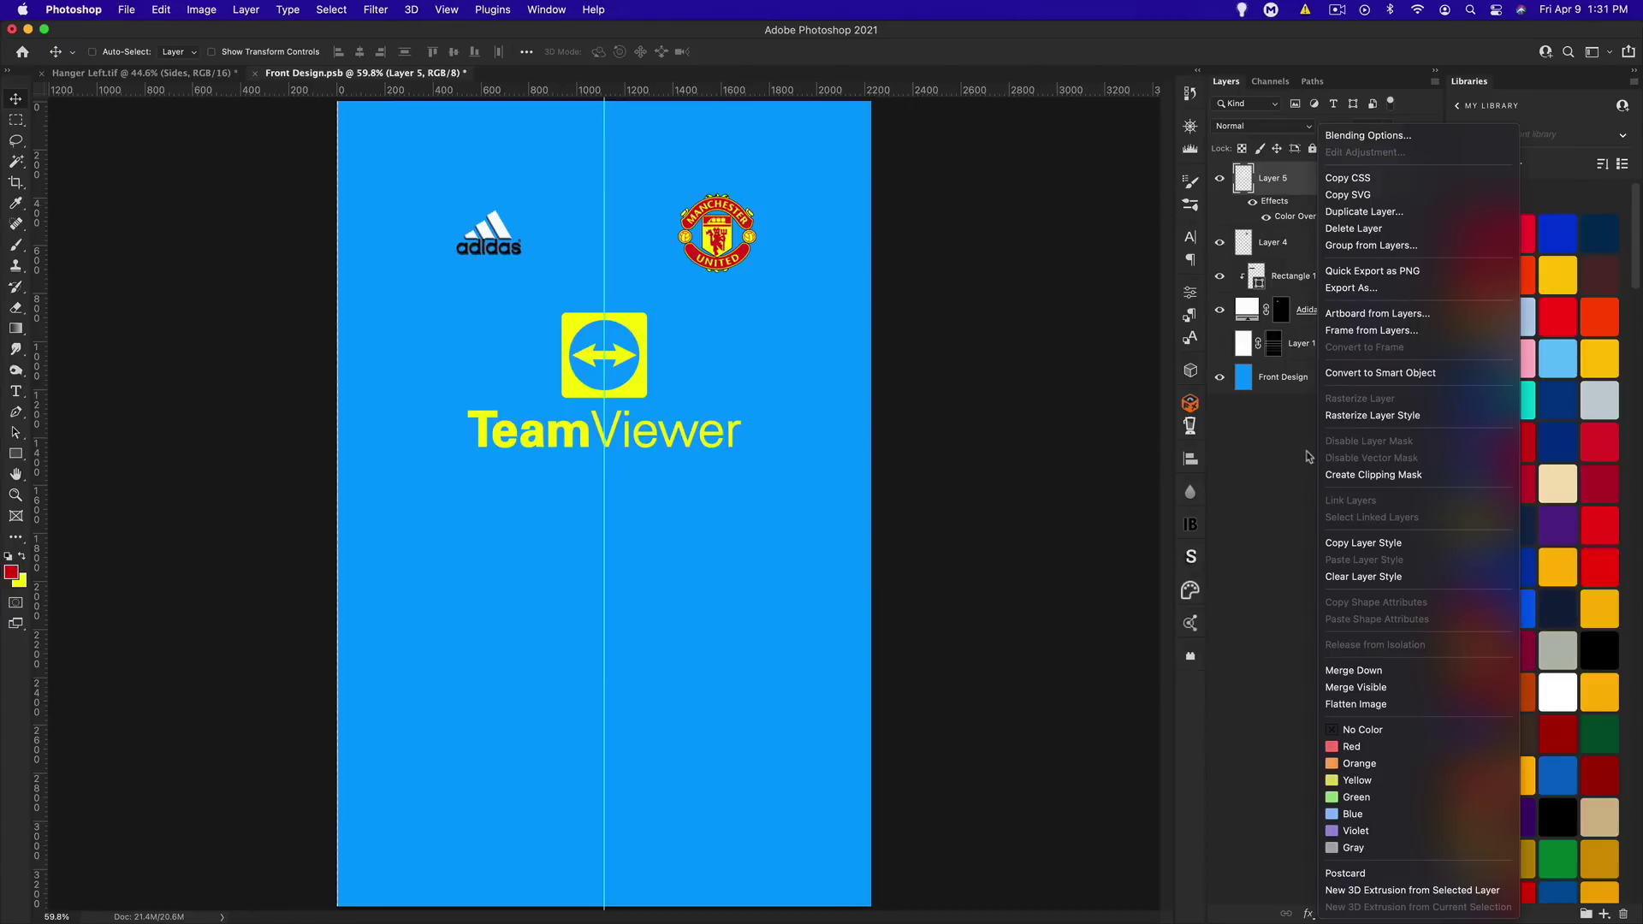
pyautogui.click(1365, 576)
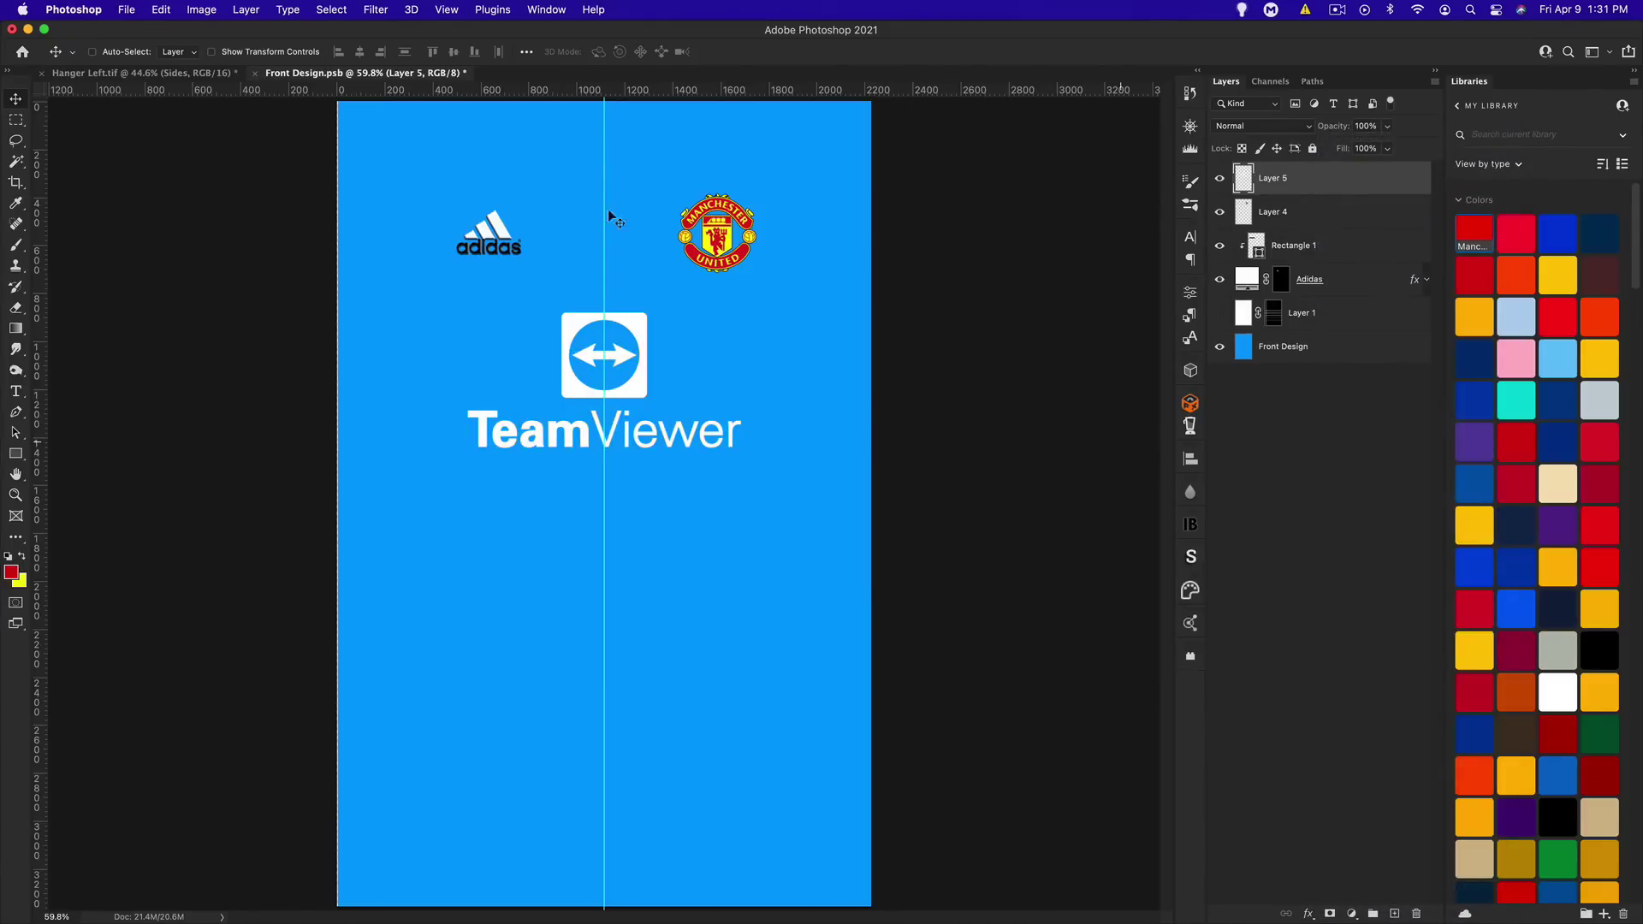
# Hide the blue Front Design background layer so the logos sit on transparency
pyautogui.click(1225, 351)
pyautogui.press('super+equal')
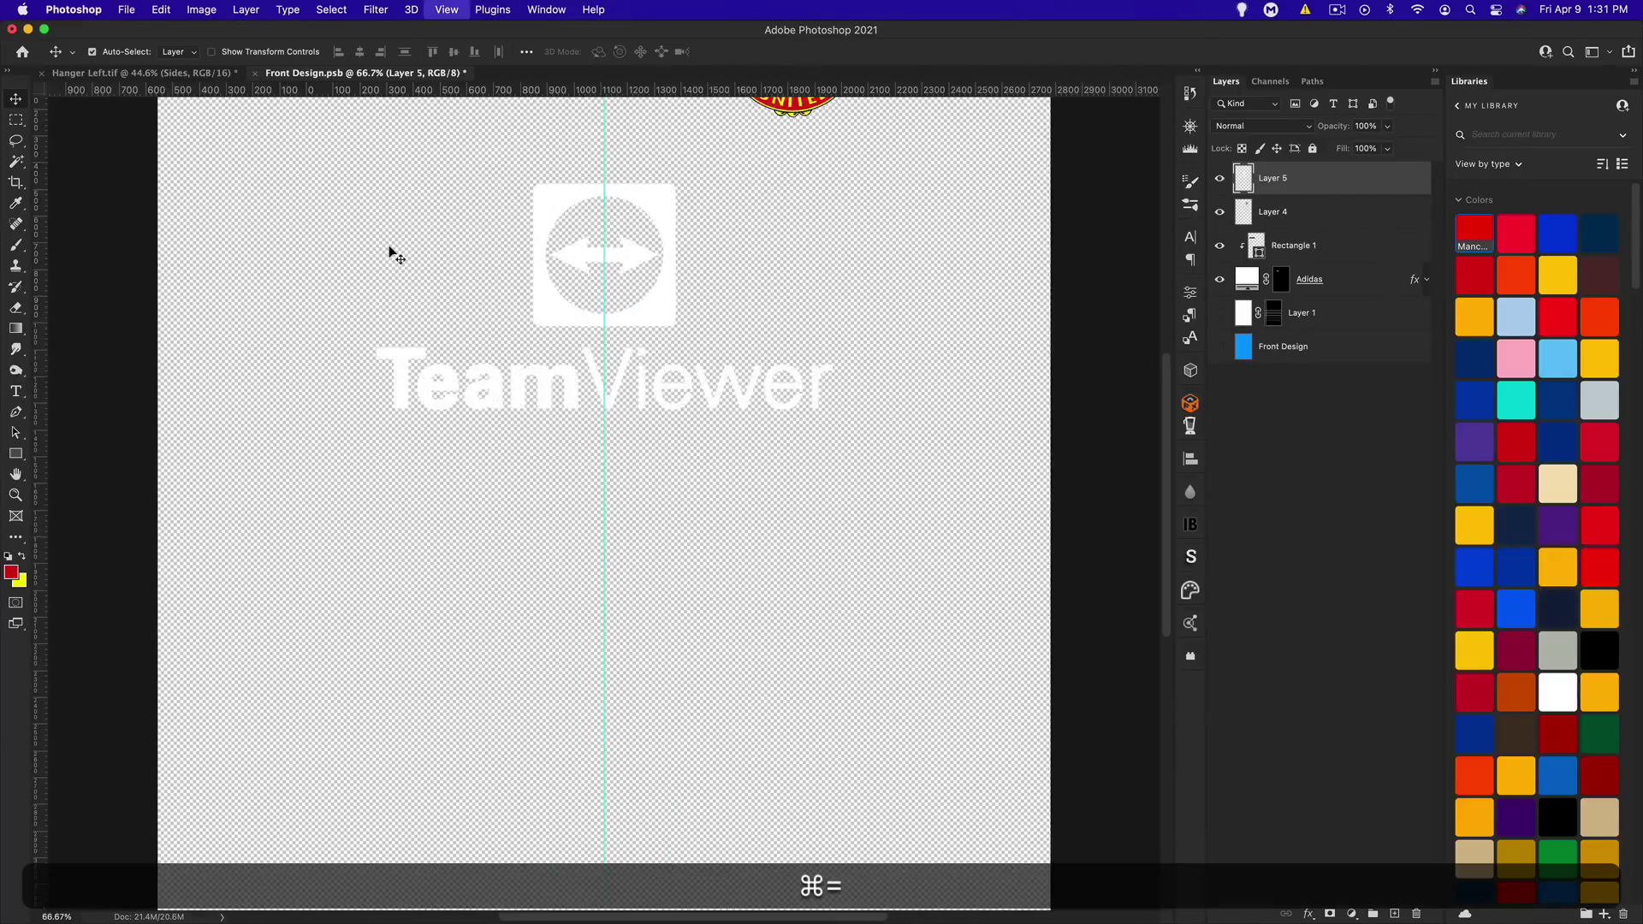
# Try a yellow faf600 fill on the adidas wordmark's Rectangle 1 shape layer, and cancel the color change
pyautogui.press('super+equal')
pyautogui.press('super+equal')
pyautogui.press('space')
pyautogui.moveTo(391, 246); pyautogui.dragTo(940, 879)
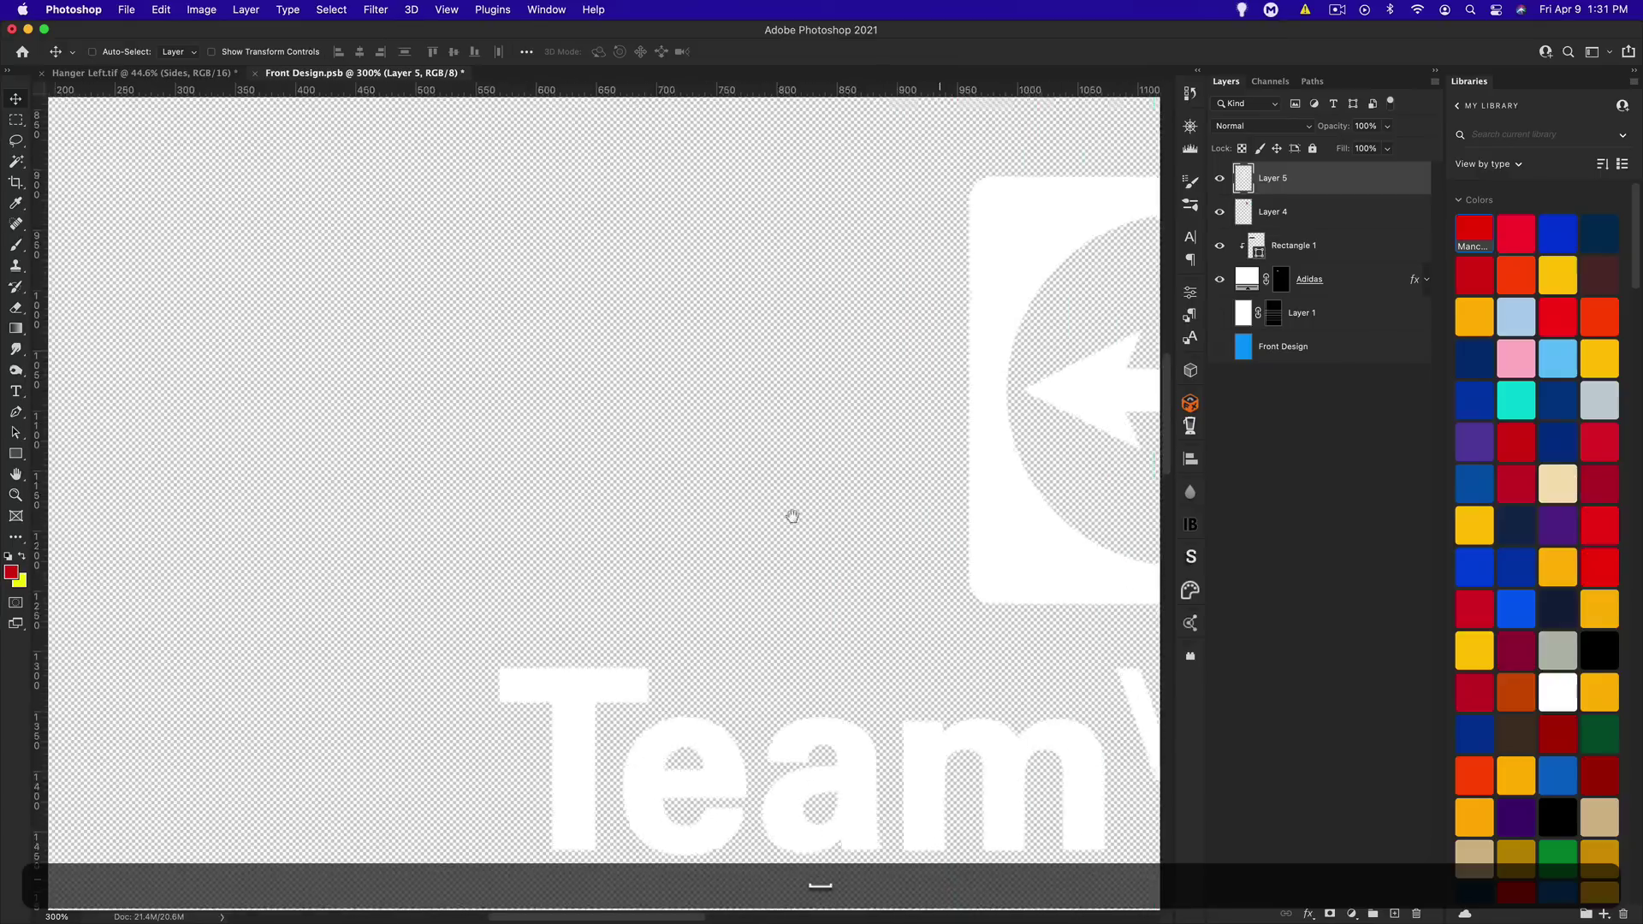
pyautogui.moveTo(792, 516); pyautogui.dragTo(631, 778)
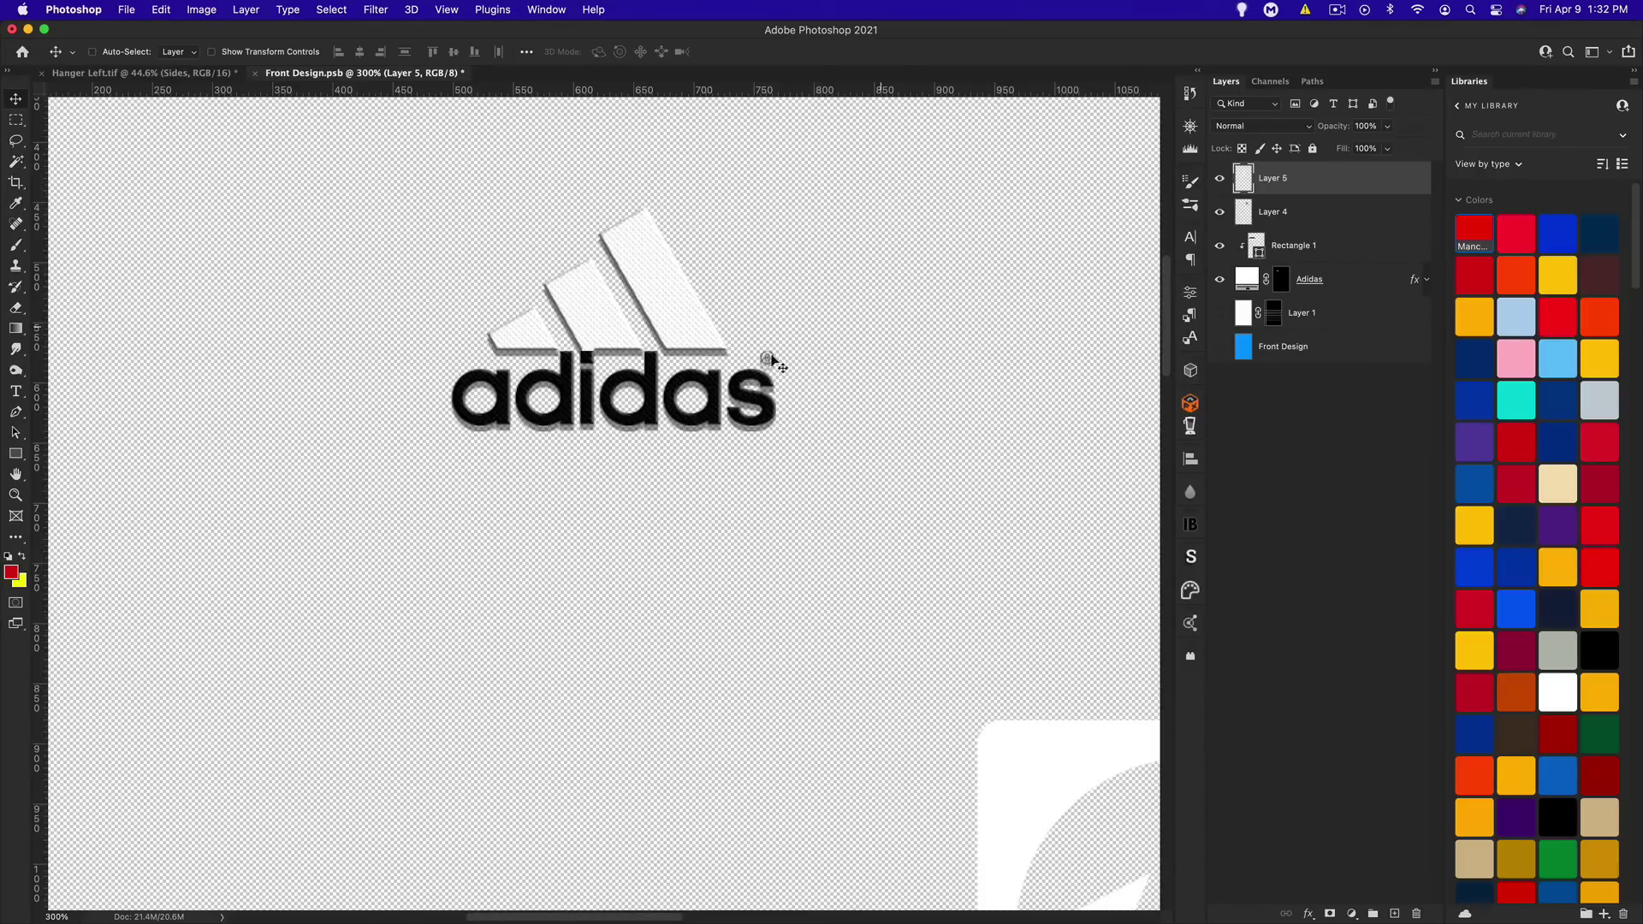
pyautogui.doubleClick(1258, 248)
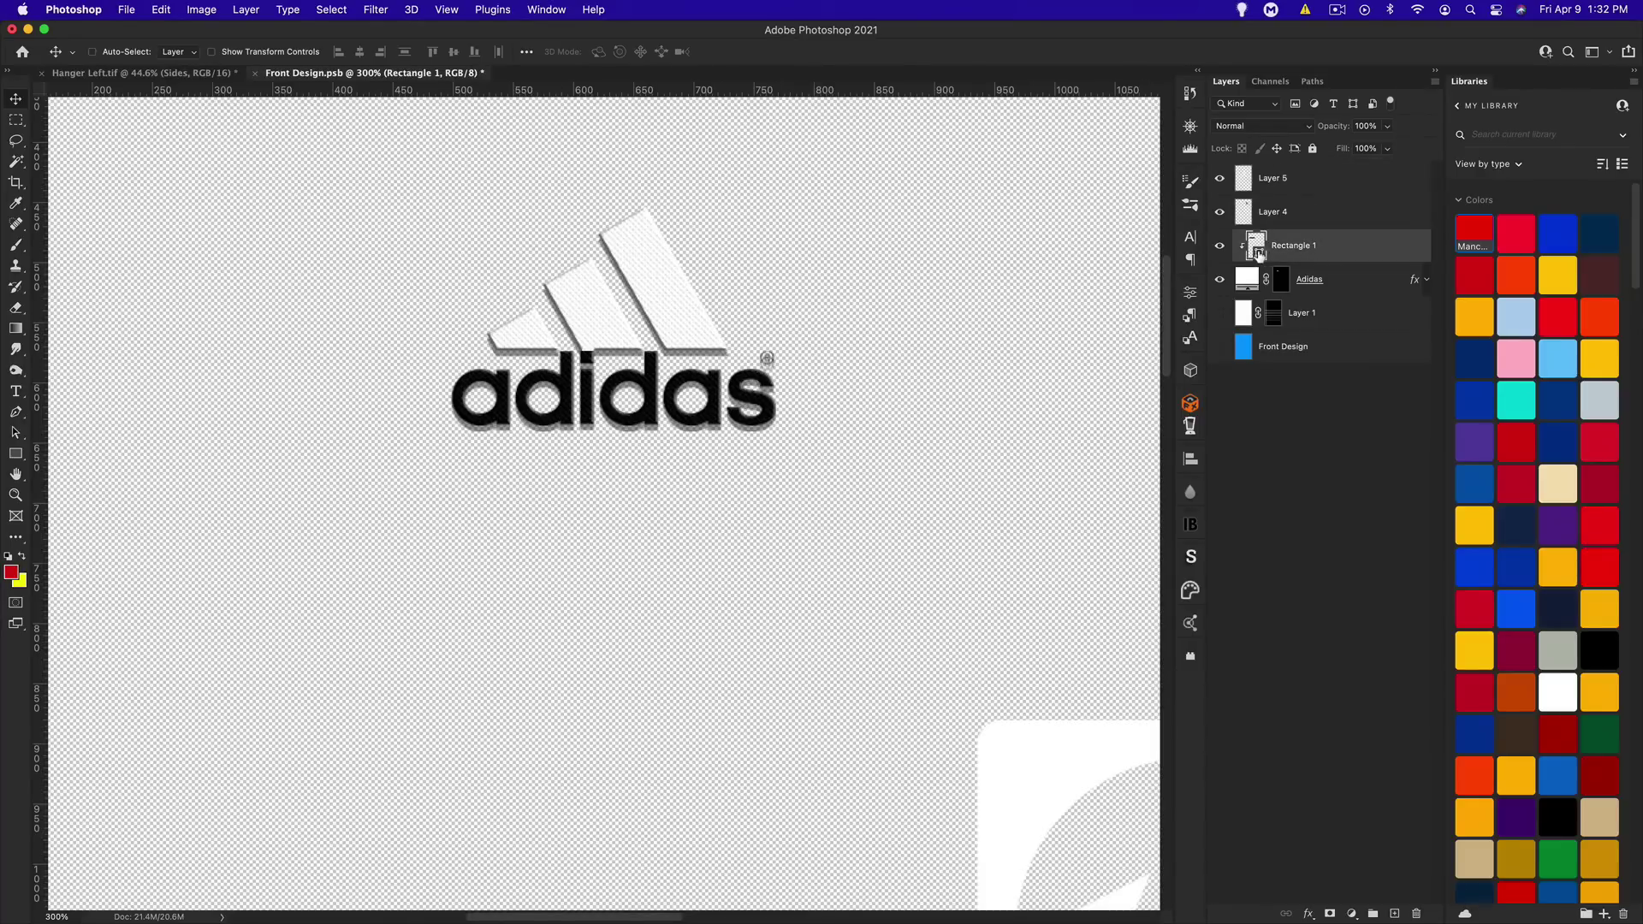
pyautogui.click(21, 579)
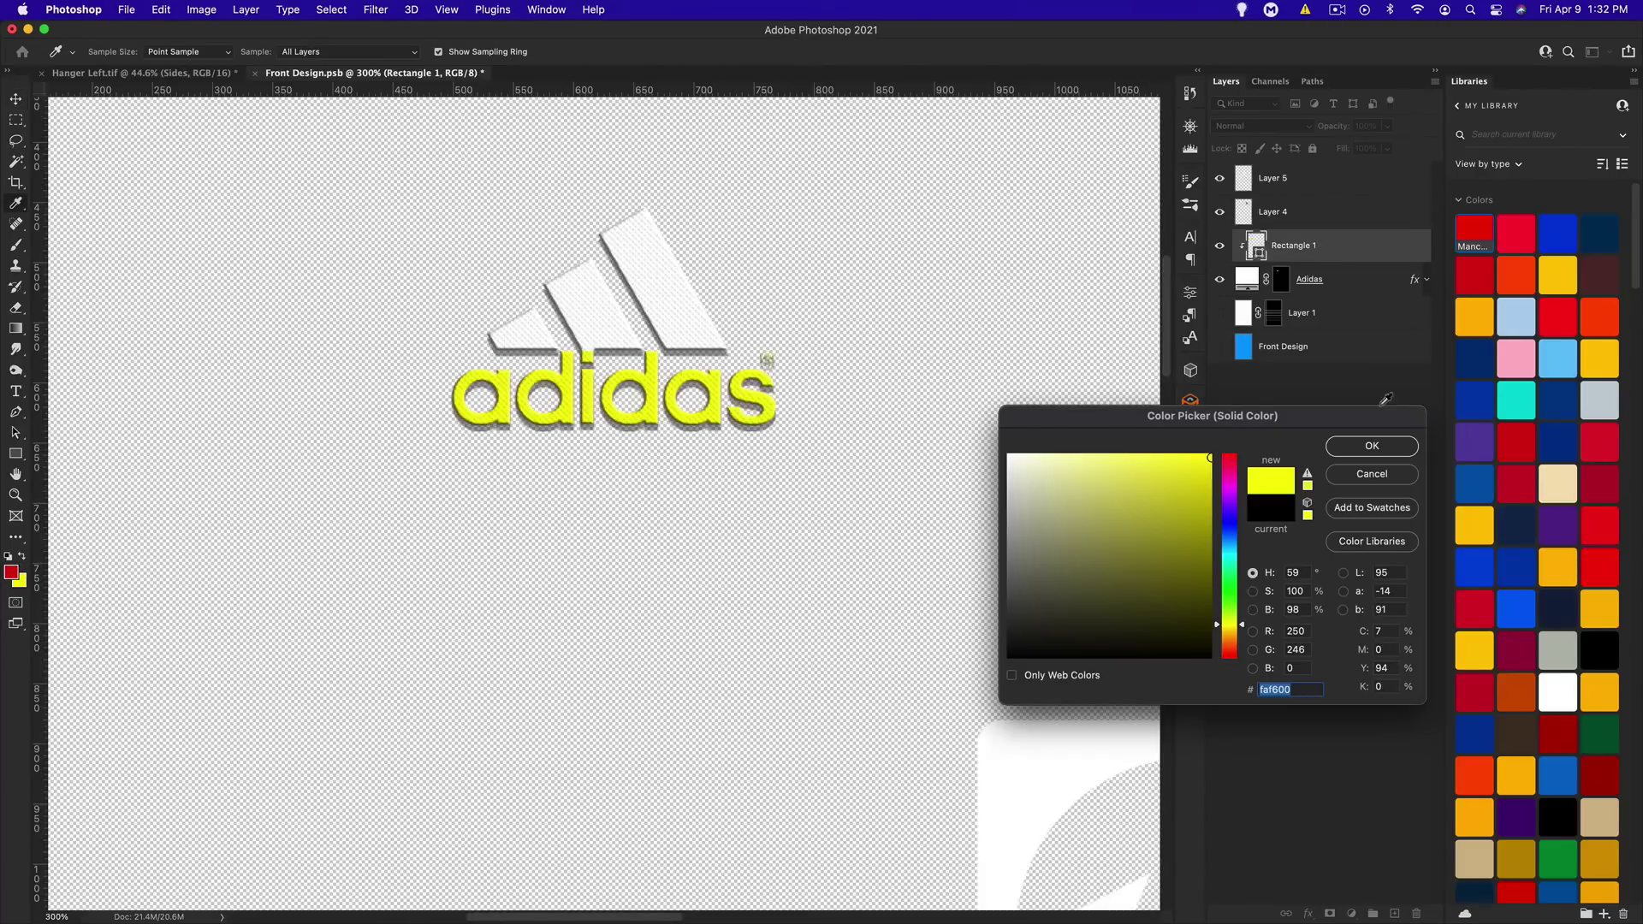
pyautogui.click(1371, 476)
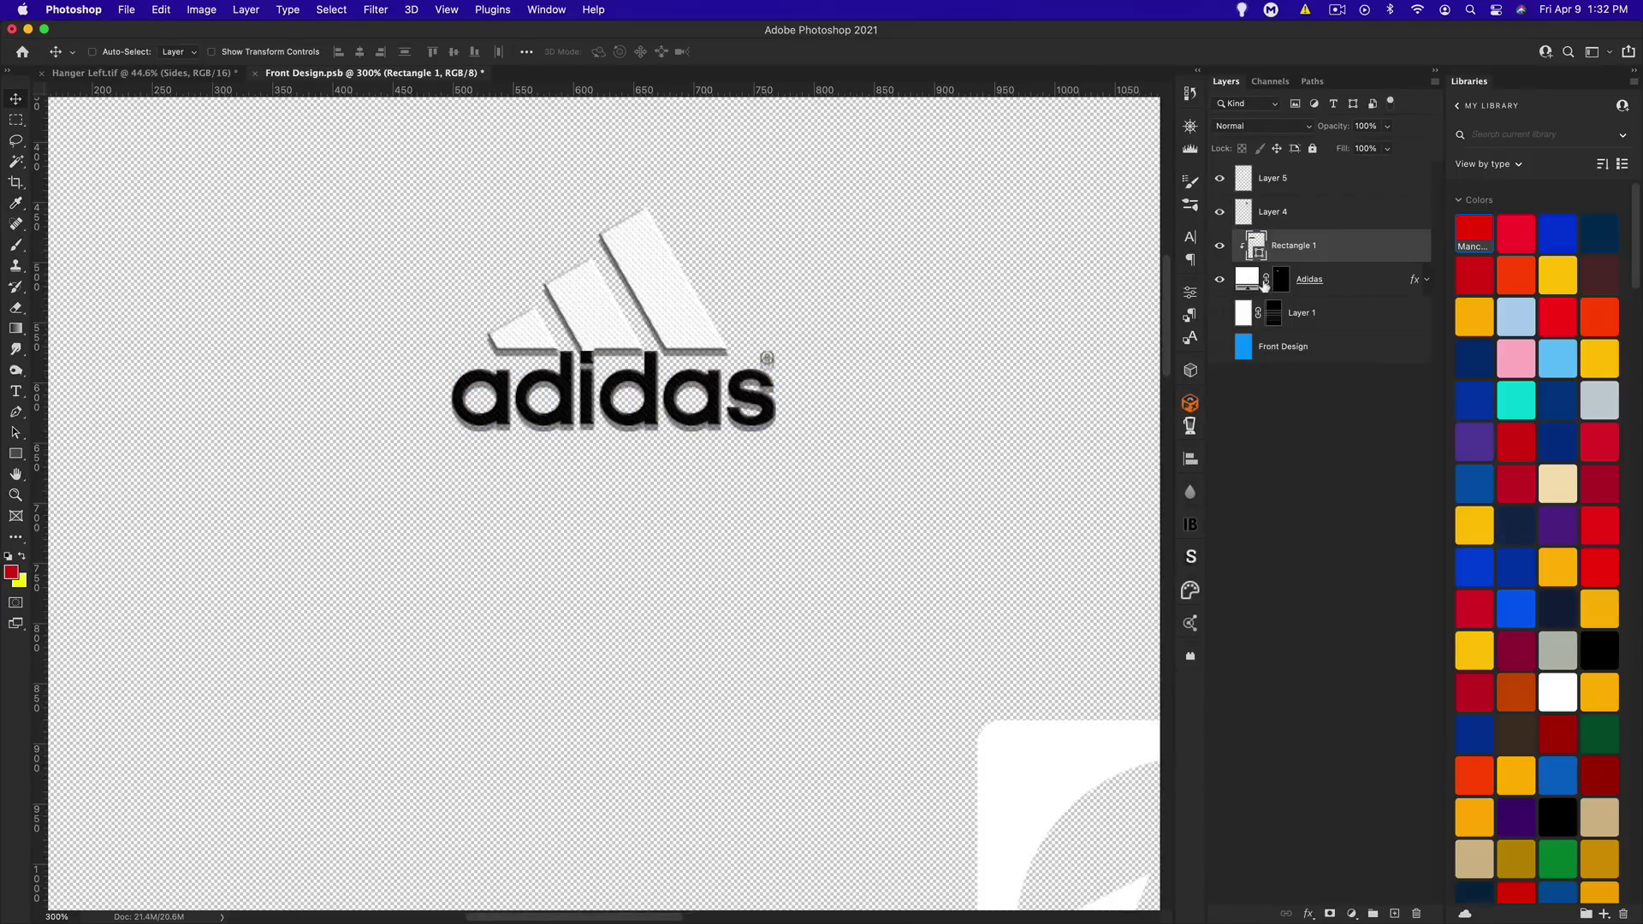
# Try a black 000000 fill on the Adidas layer, cancel the color change, and examine the layer's effects list
pyautogui.doubleClick(1242, 283)
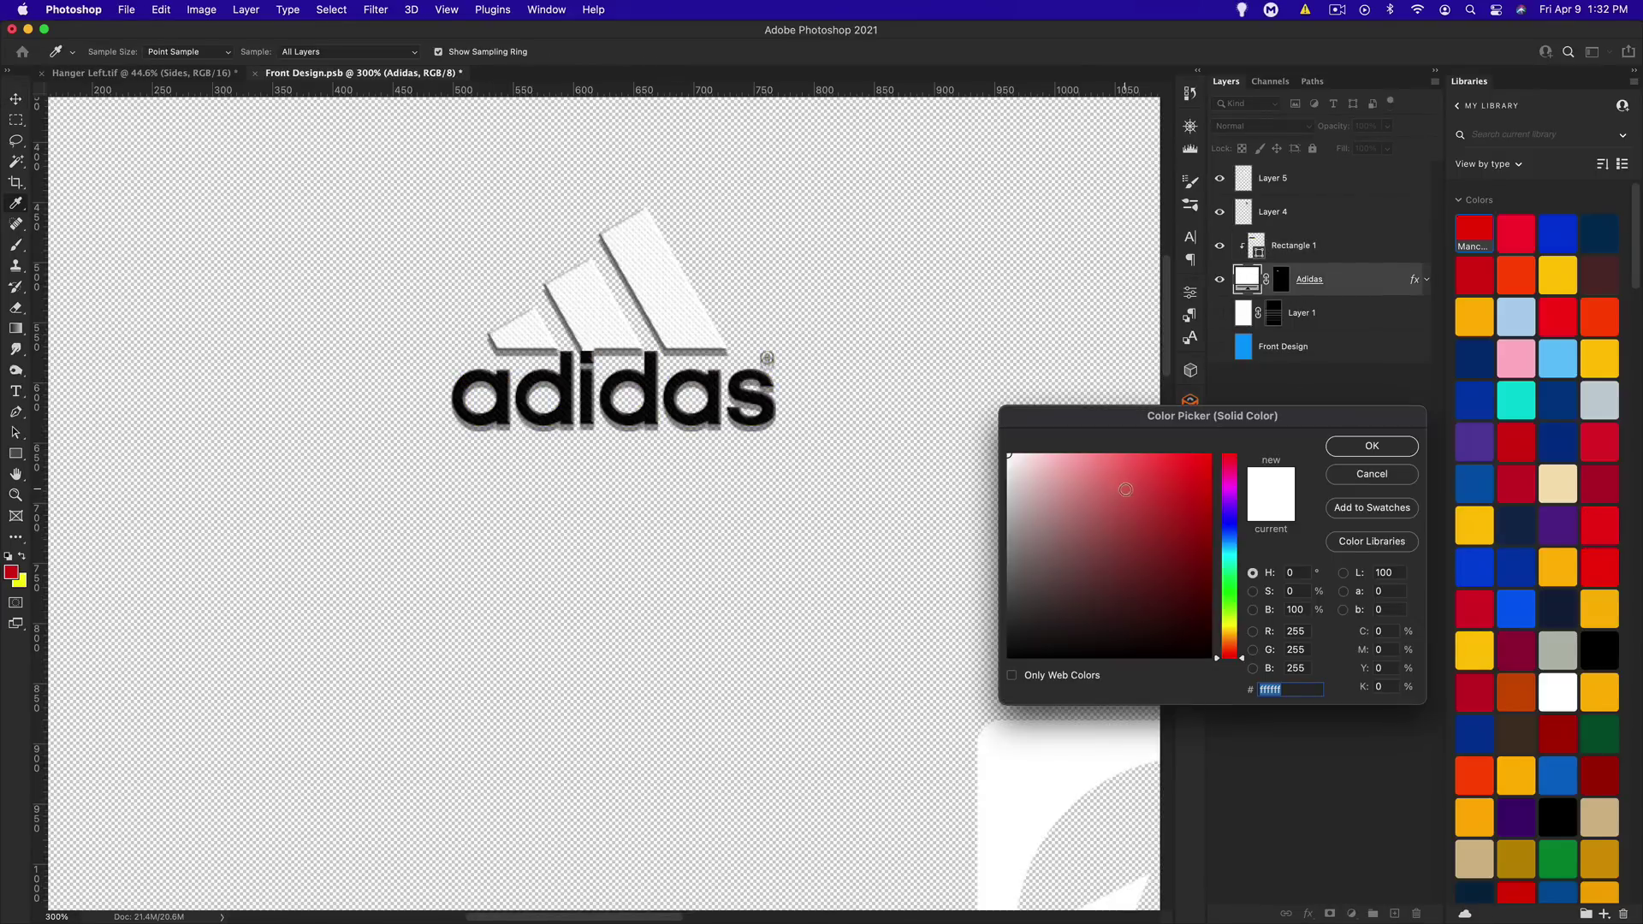
pyautogui.moveTo(1133, 511); pyautogui.dragTo(854, 738)
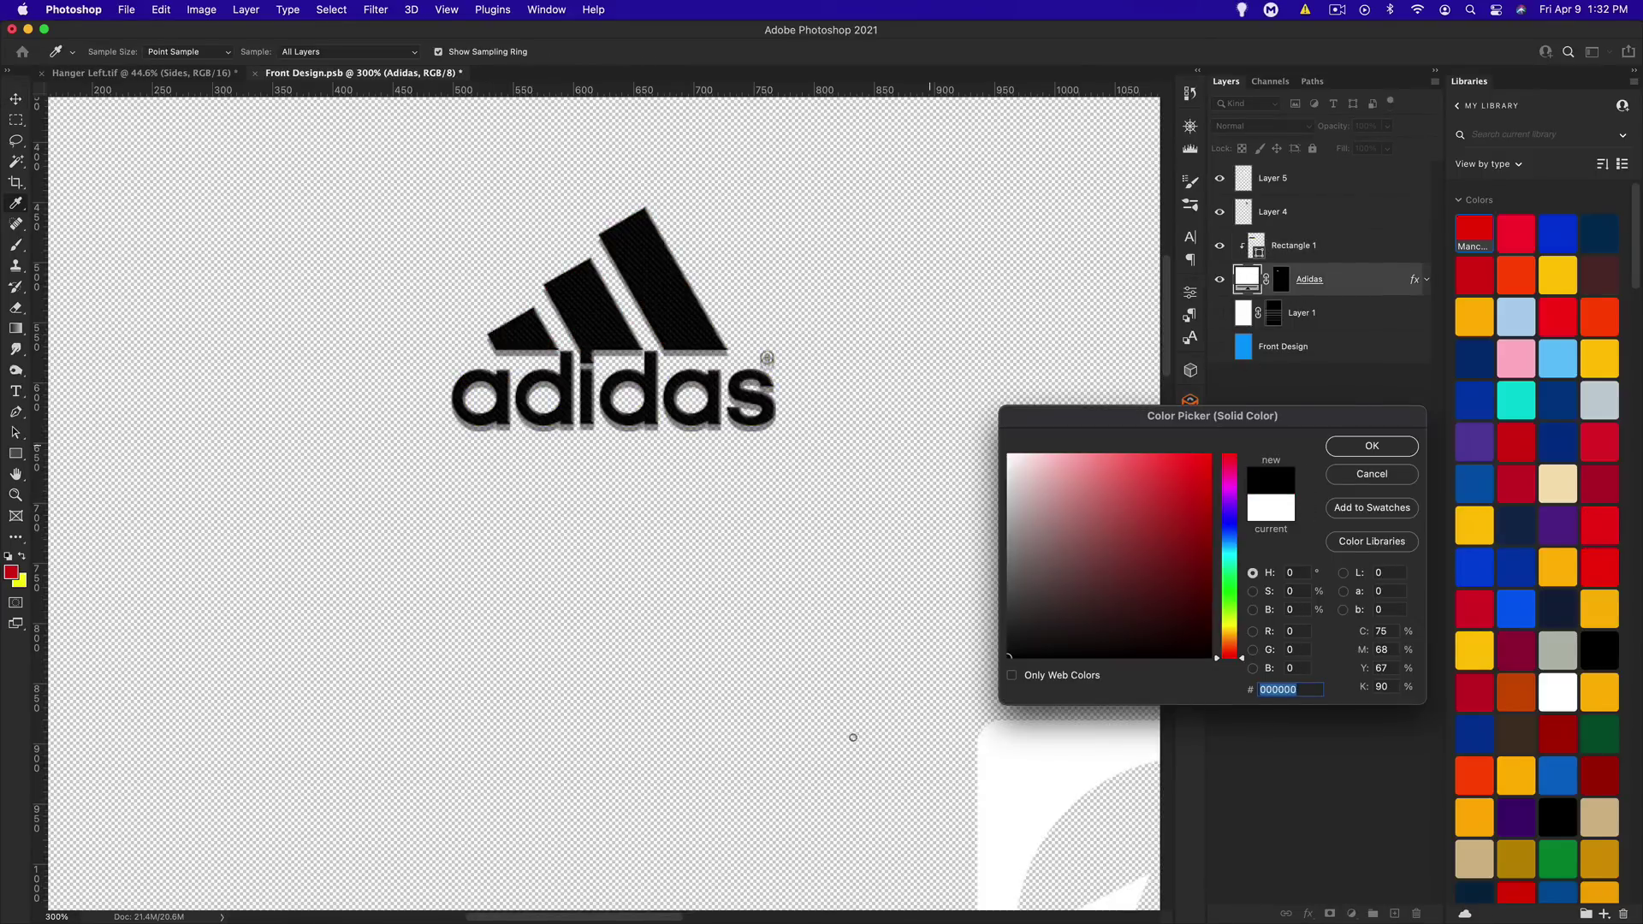
pyautogui.click(1370, 474)
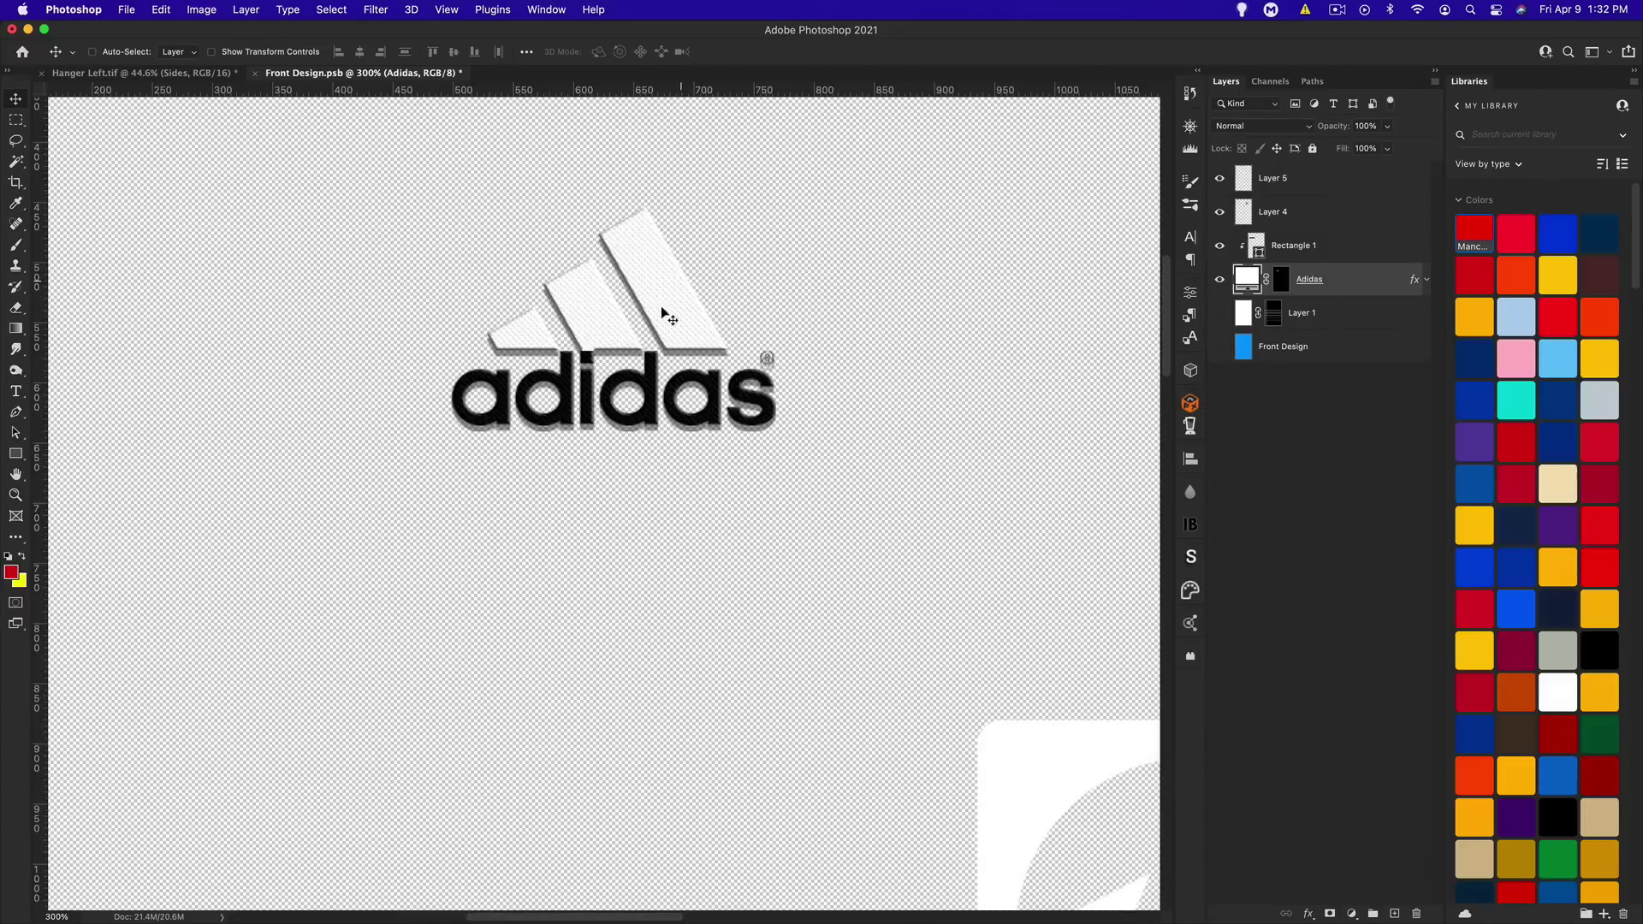
pyautogui.click(1427, 281)
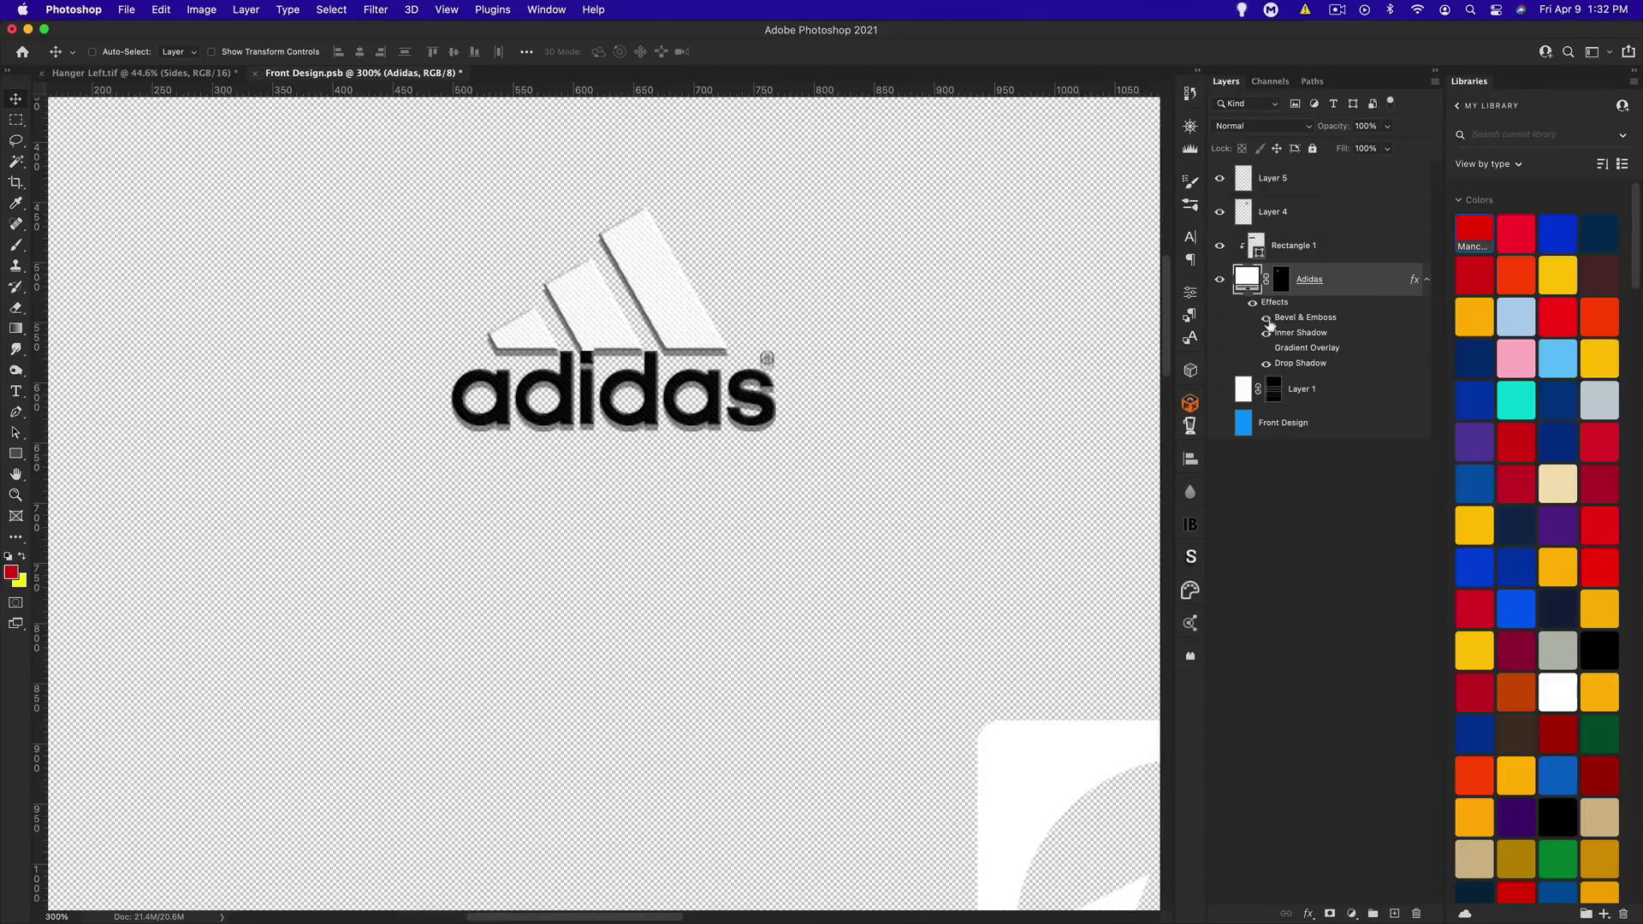
pyautogui.click(1427, 280)
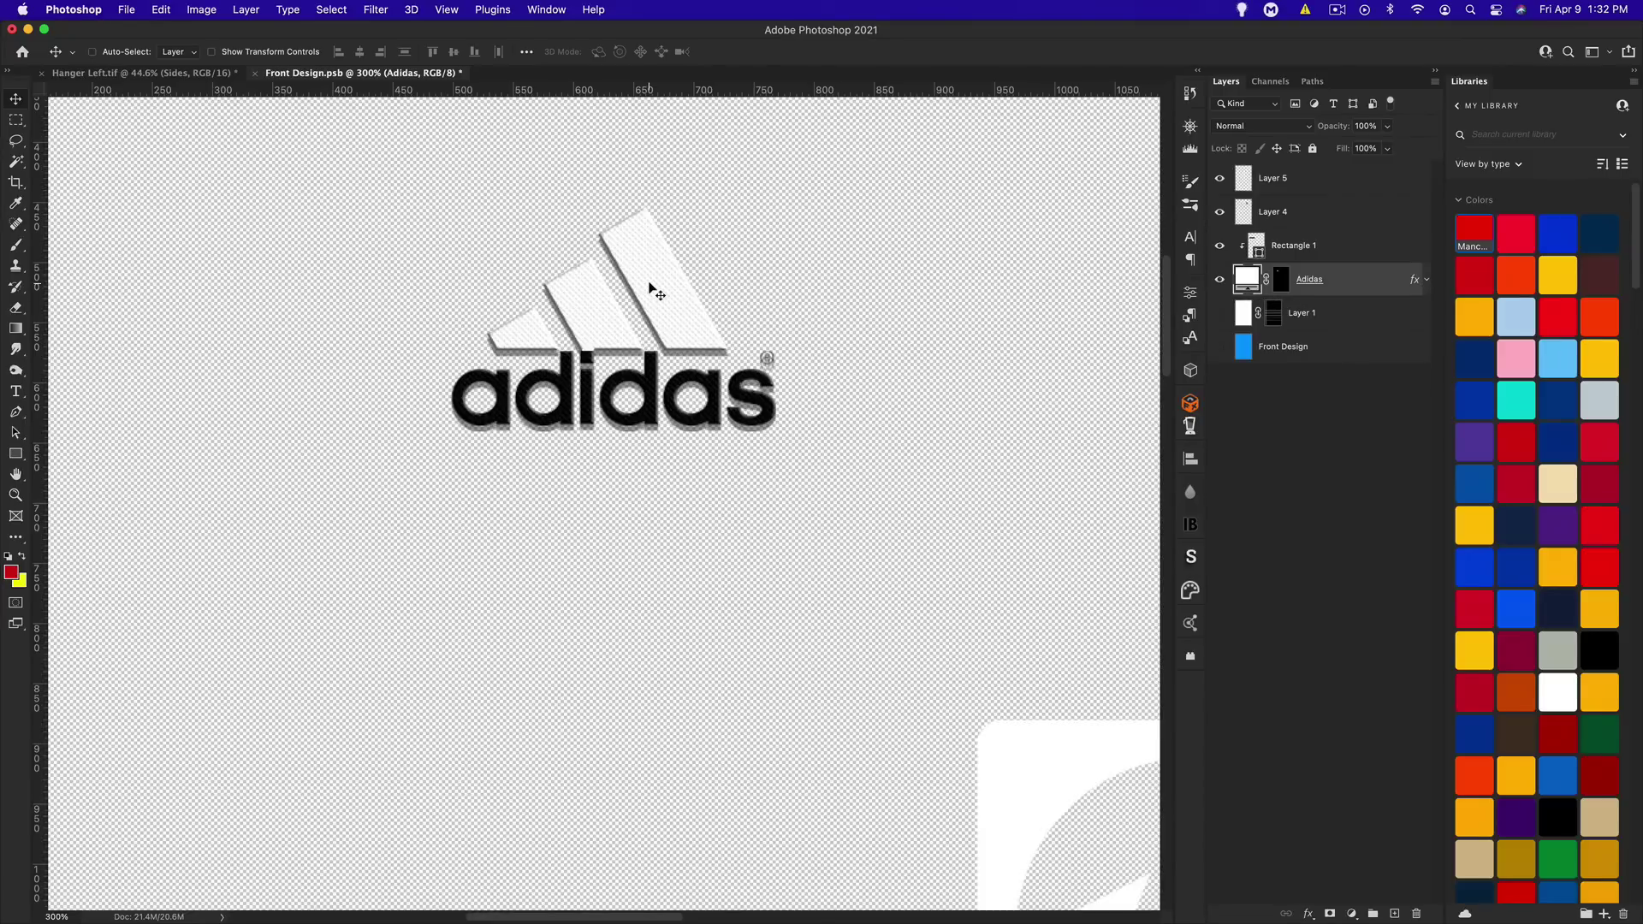
# Save the Front Design.psb smart object and return to the Hanger Left.tif shirt mockup
pyautogui.press('super')
pyautogui.press('super+0')
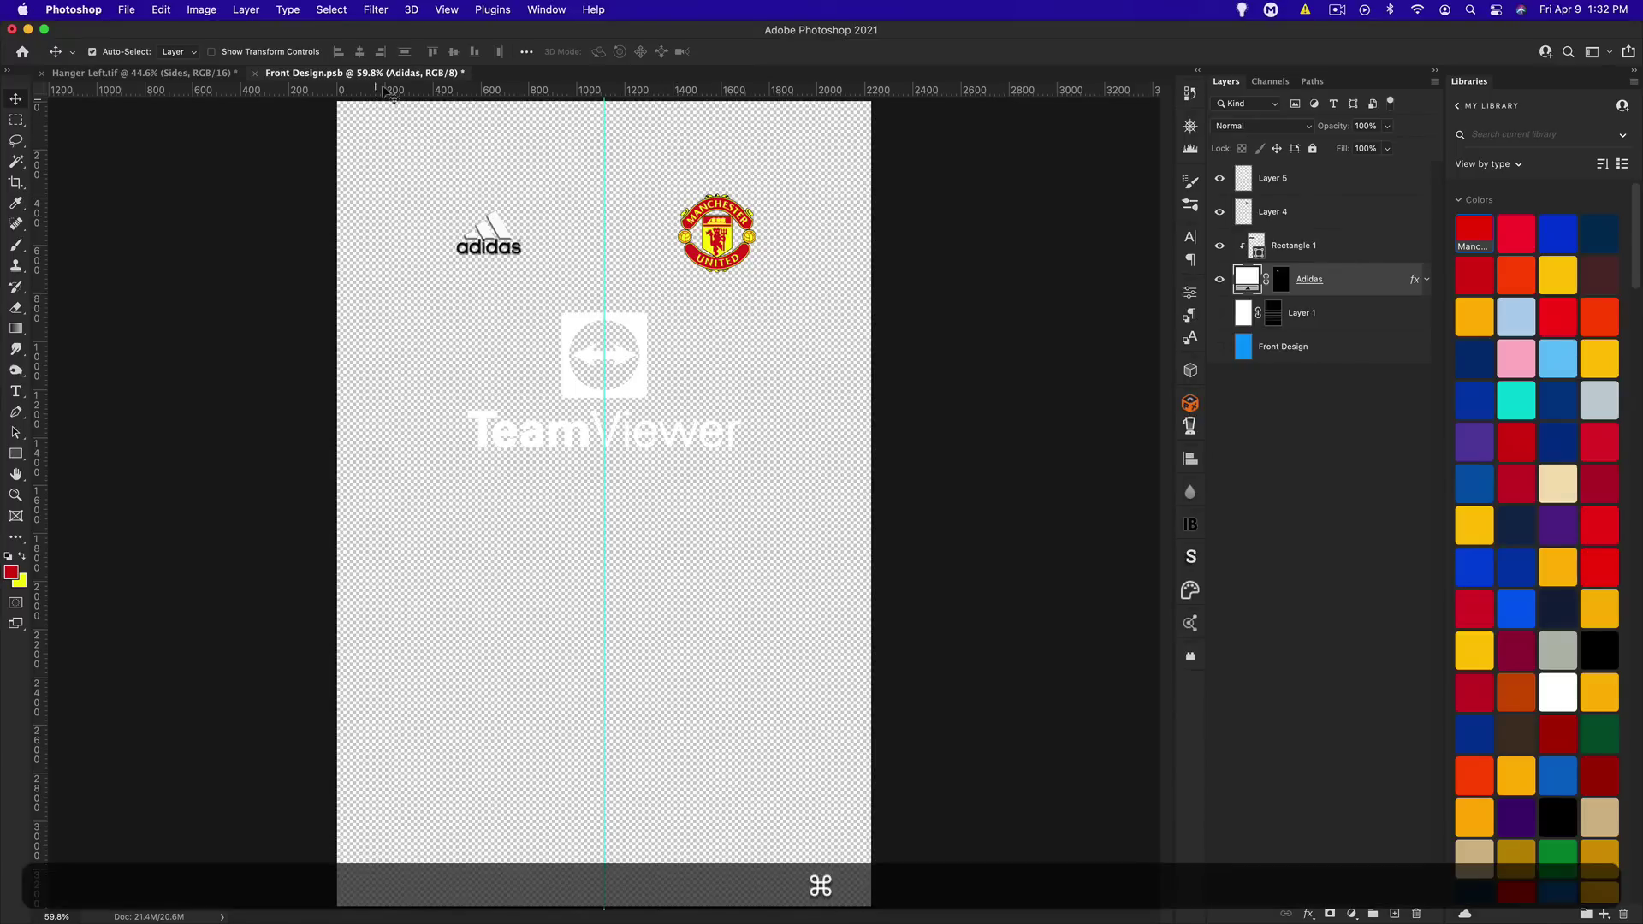
pyautogui.press('super+s')
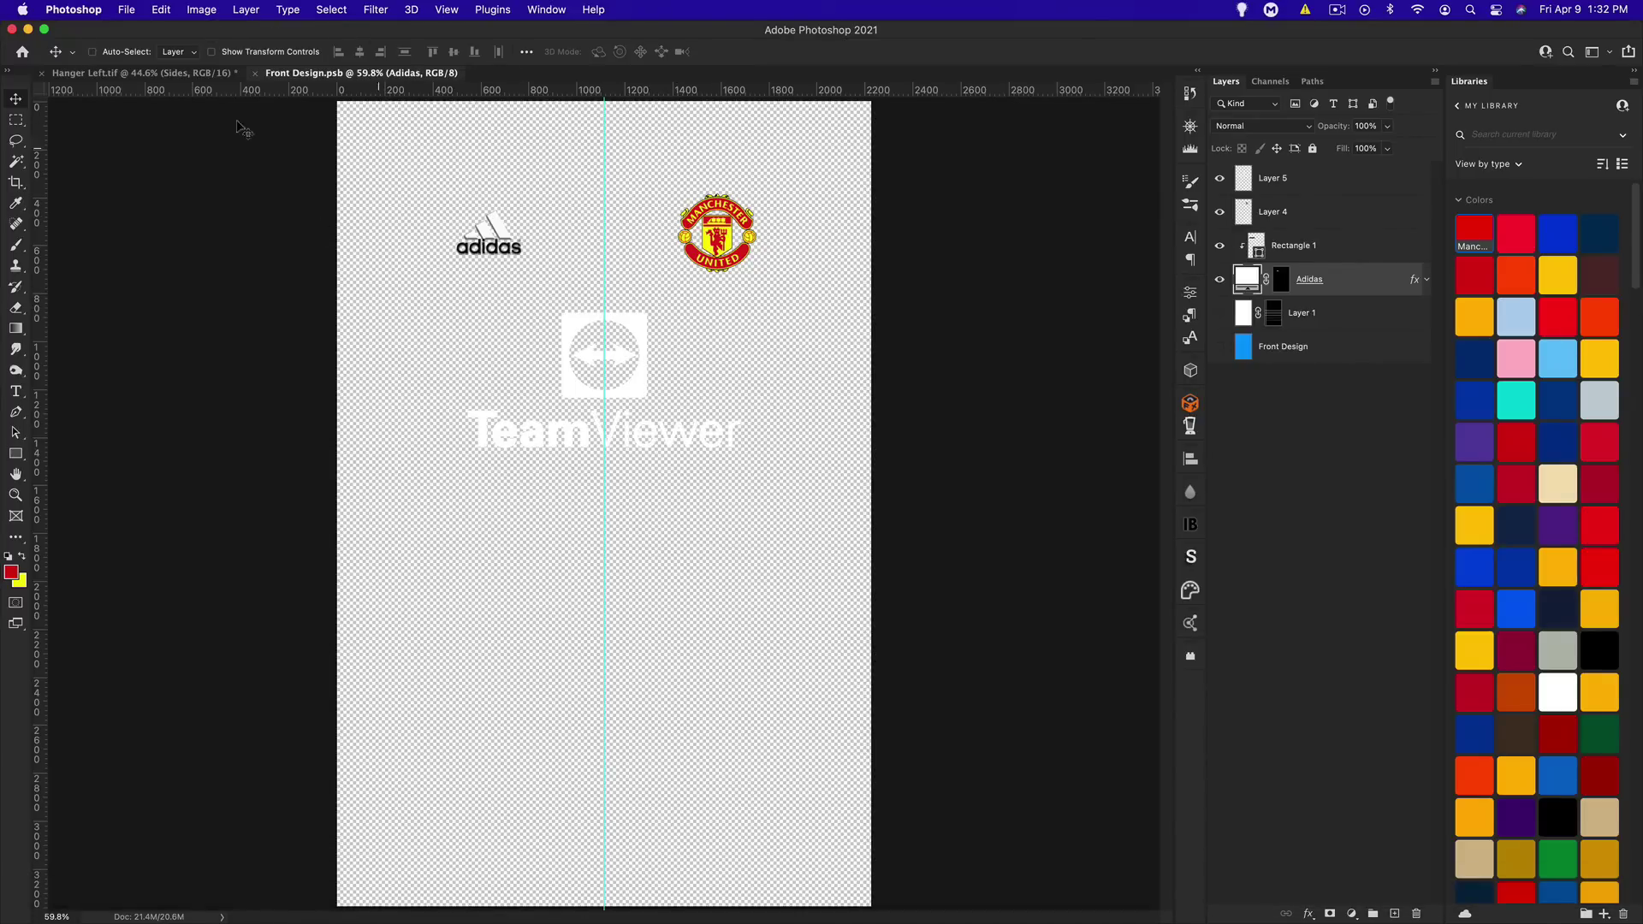
pyautogui.click(117, 74)
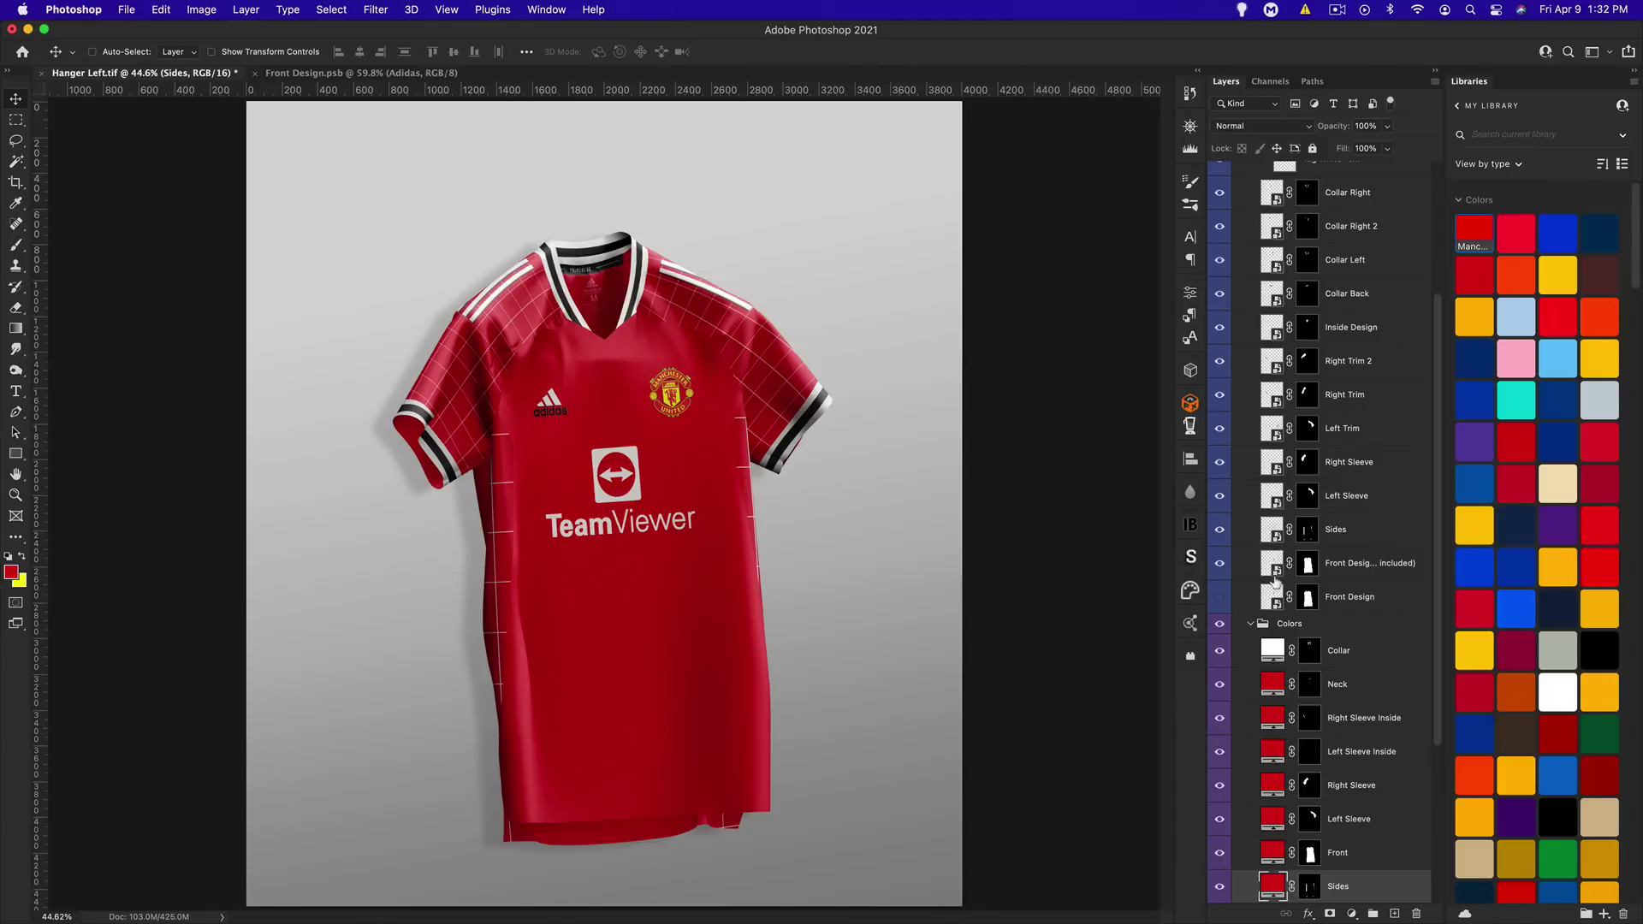
# Delete Layer 1 and Pattern Fill 1 from the Sides smart object, then save and close it
pyautogui.click(1254, 625)
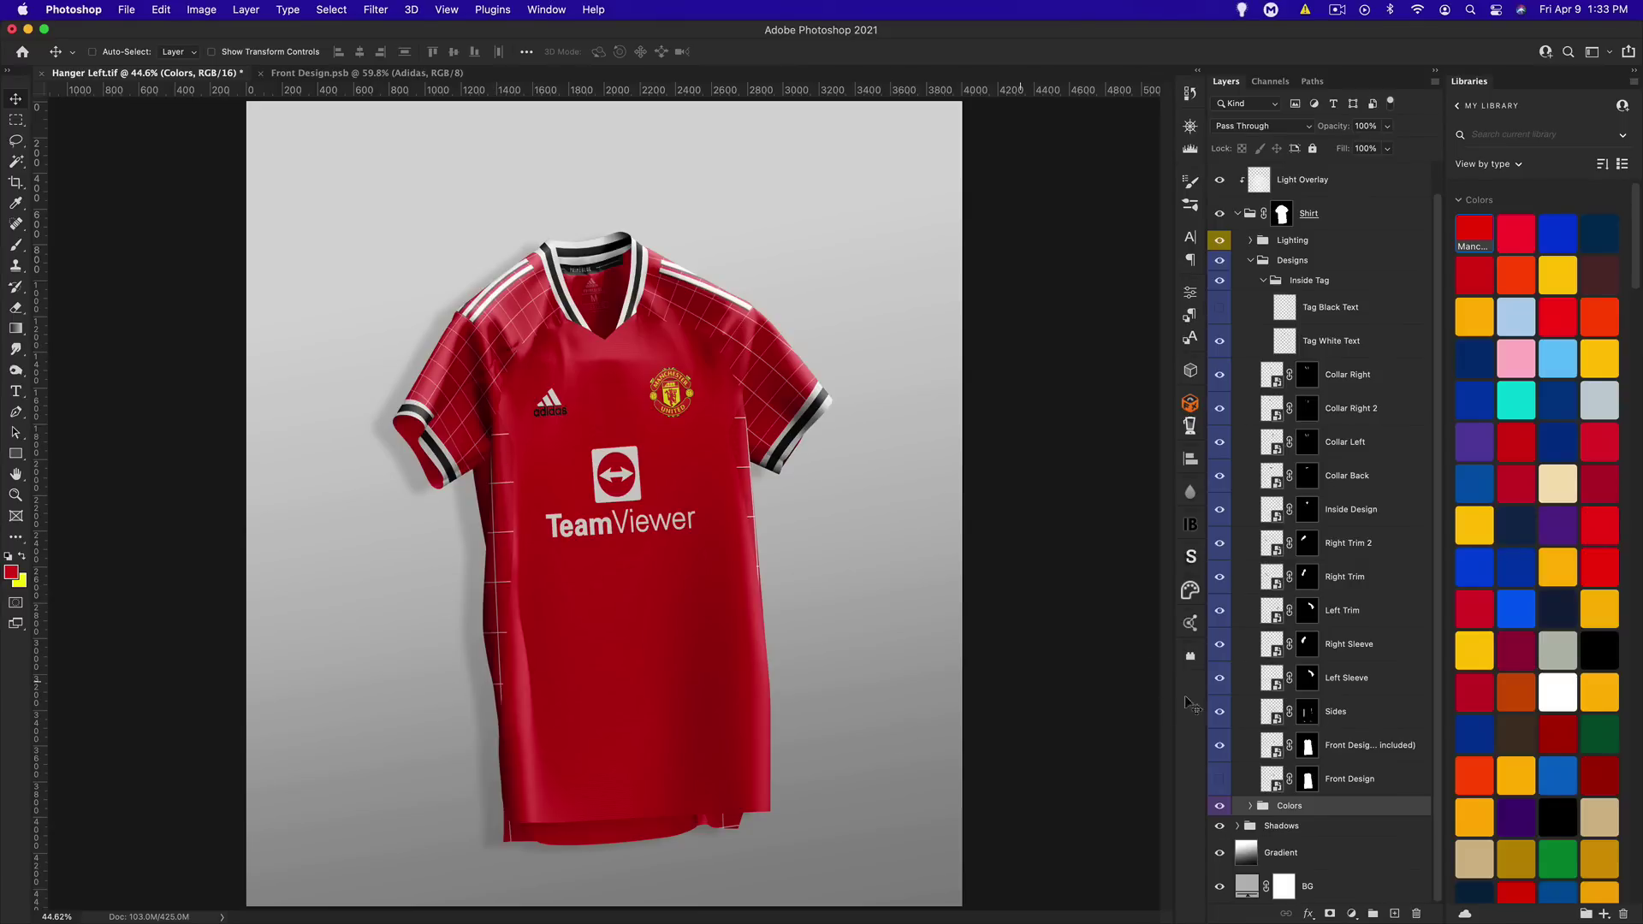
pyautogui.doubleClick(1273, 714)
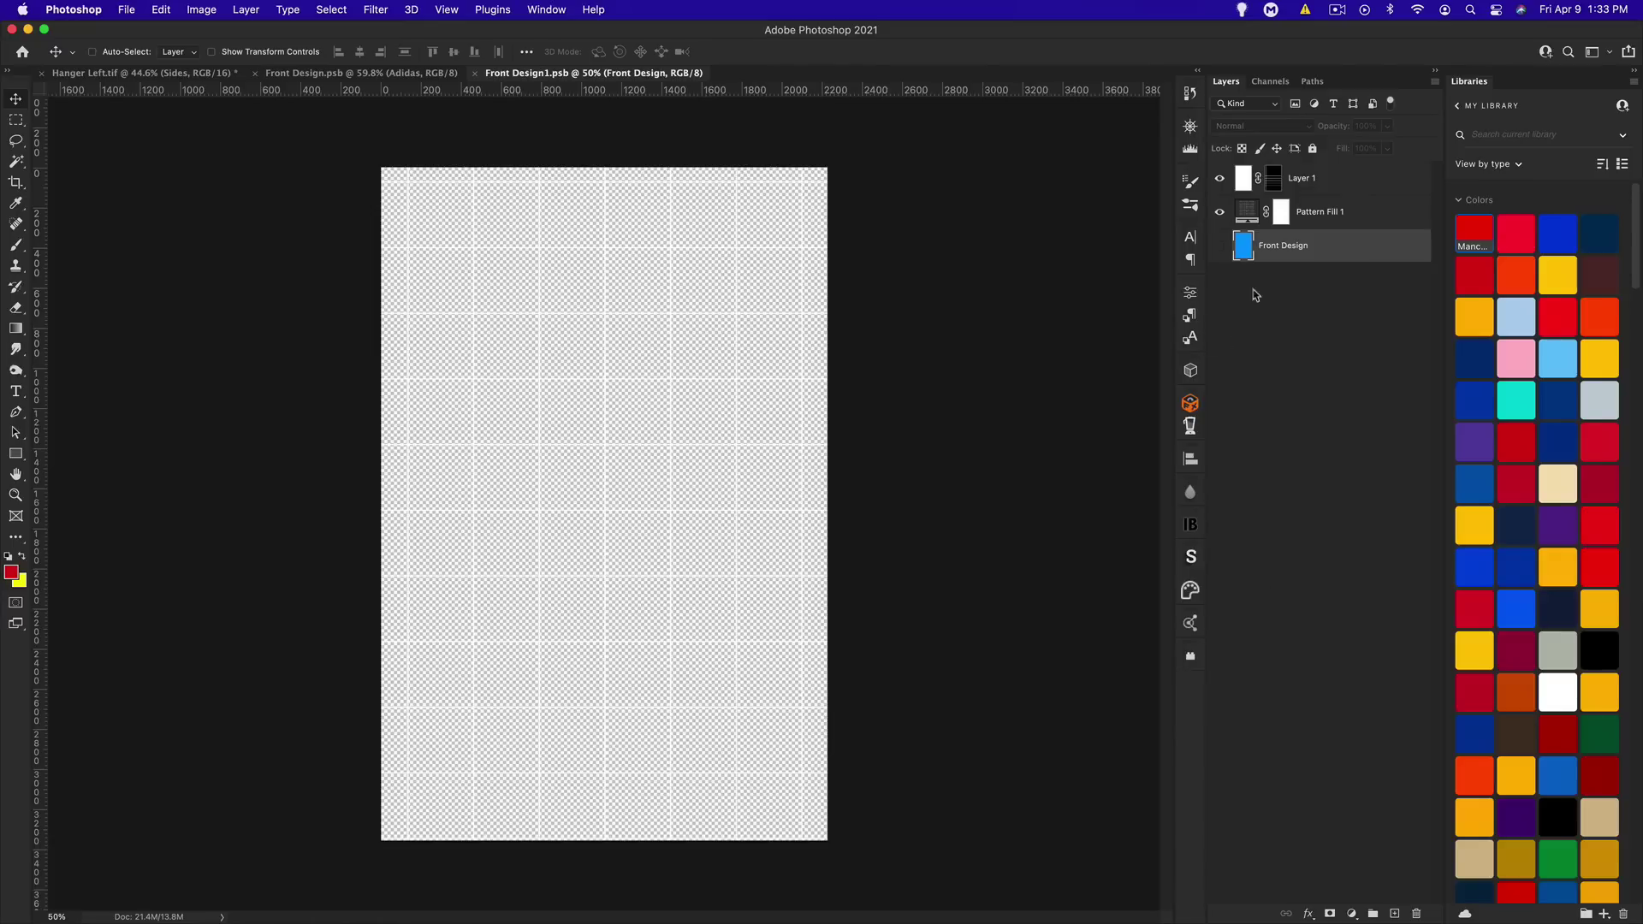
pyautogui.click(1323, 180)
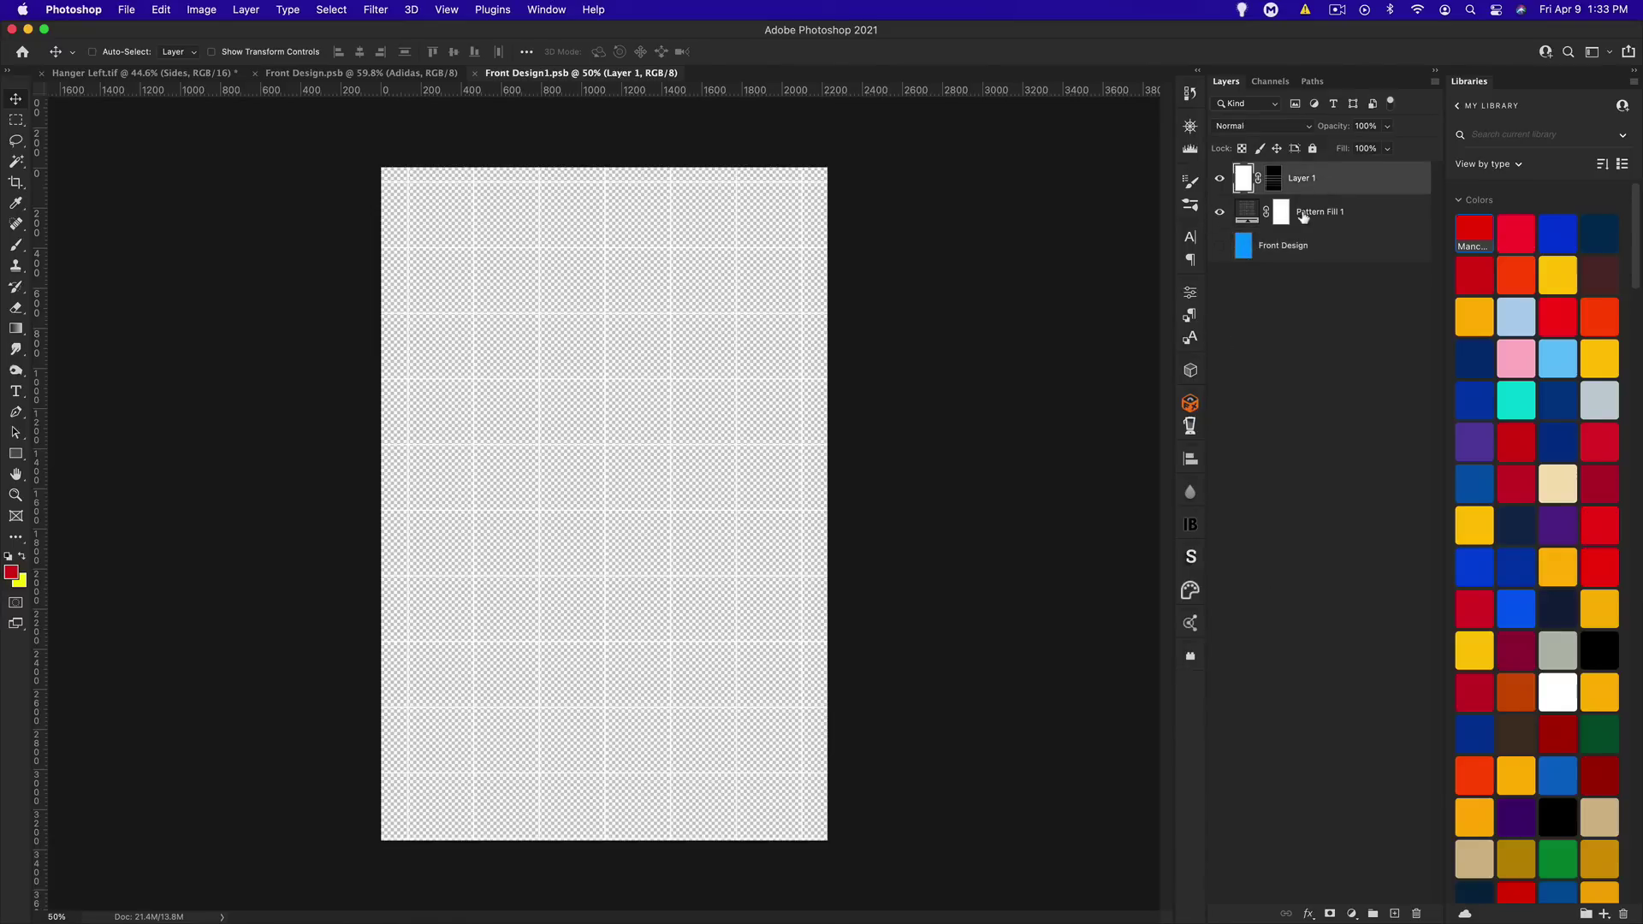
pyautogui.press('BackSpace')
pyautogui.press('BackSpace')
pyautogui.press('super+s')
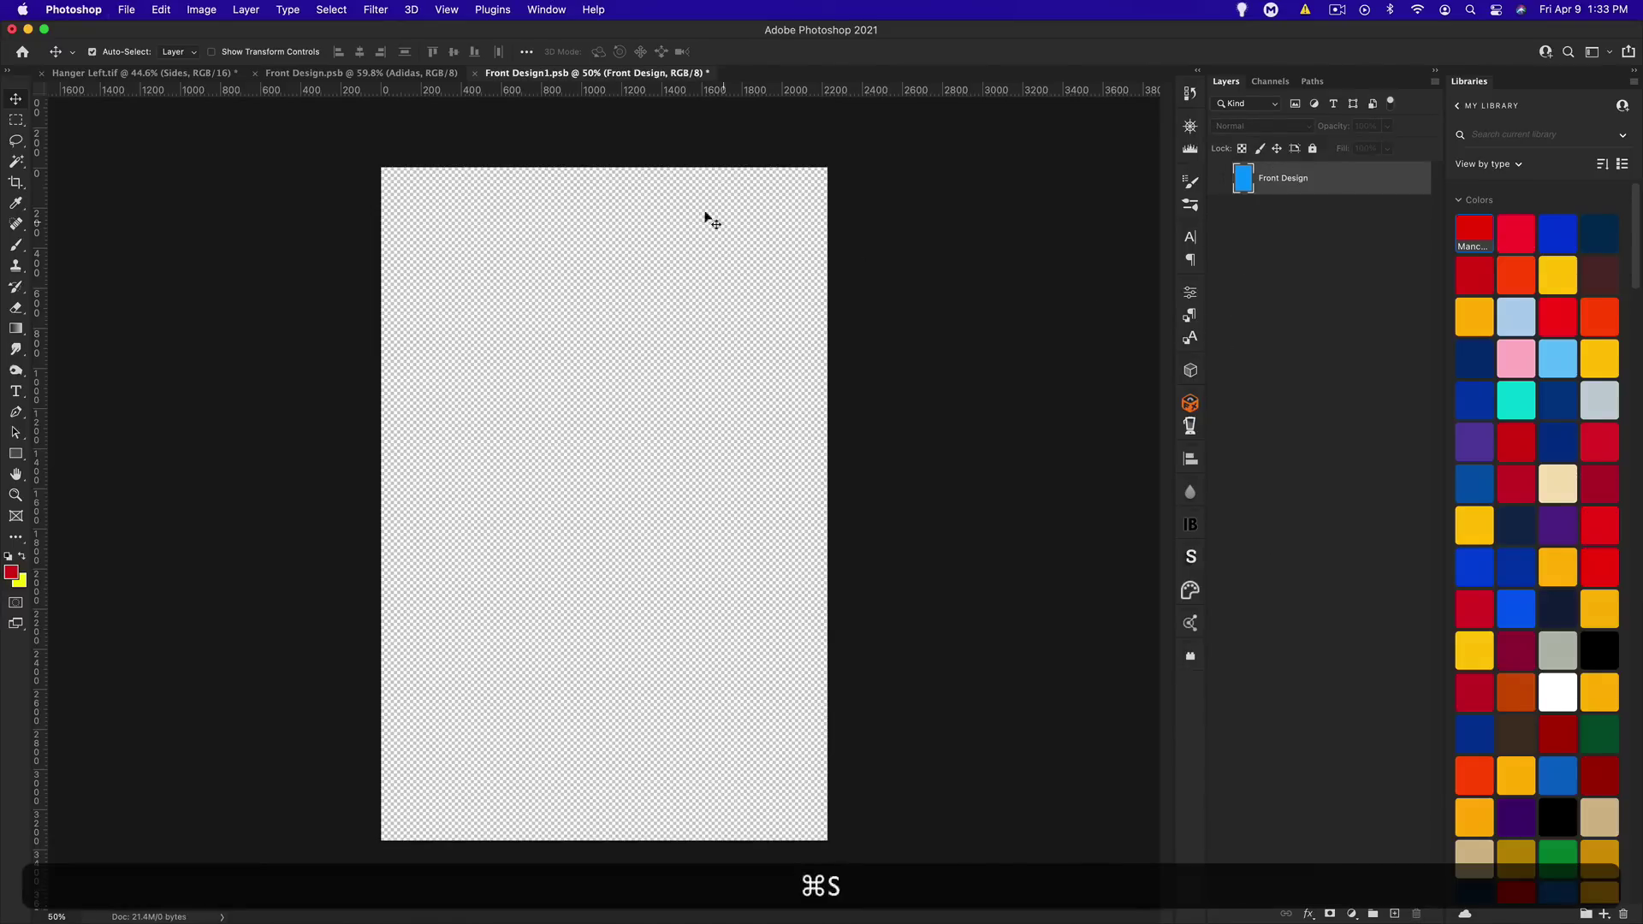
pyautogui.click(473, 74)
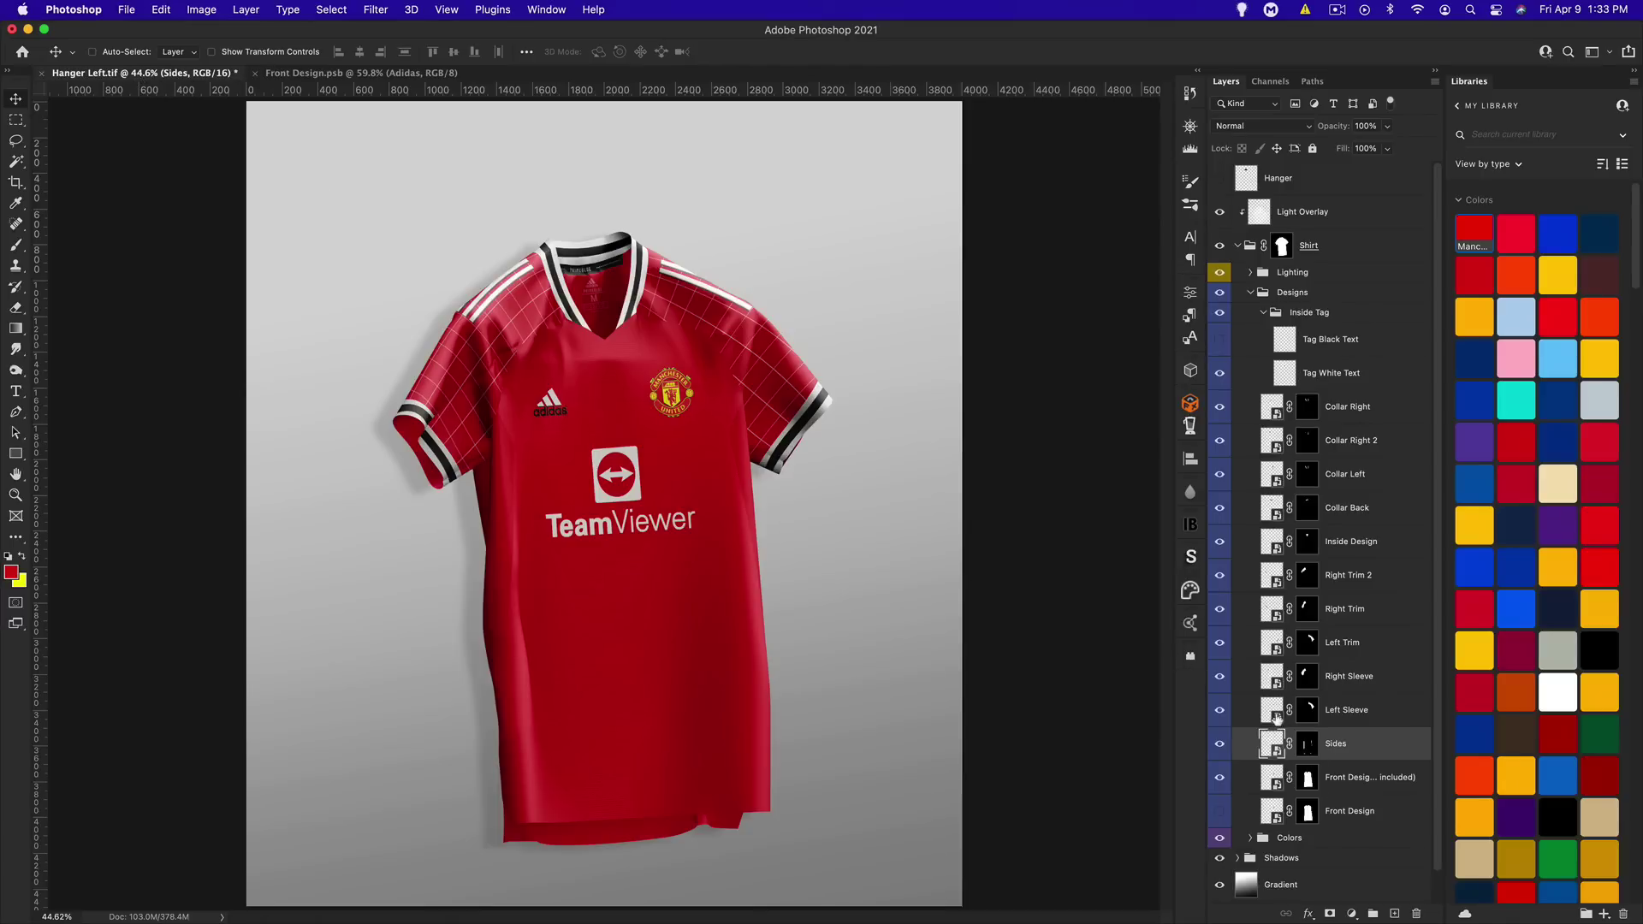
# Open the Left Sleeve and Right Sleeve smart objects, hide the Layer 1 grid in Right Sleeve.psb, and save it
pyautogui.doubleClick(1277, 718)
pyautogui.click(167, 74)
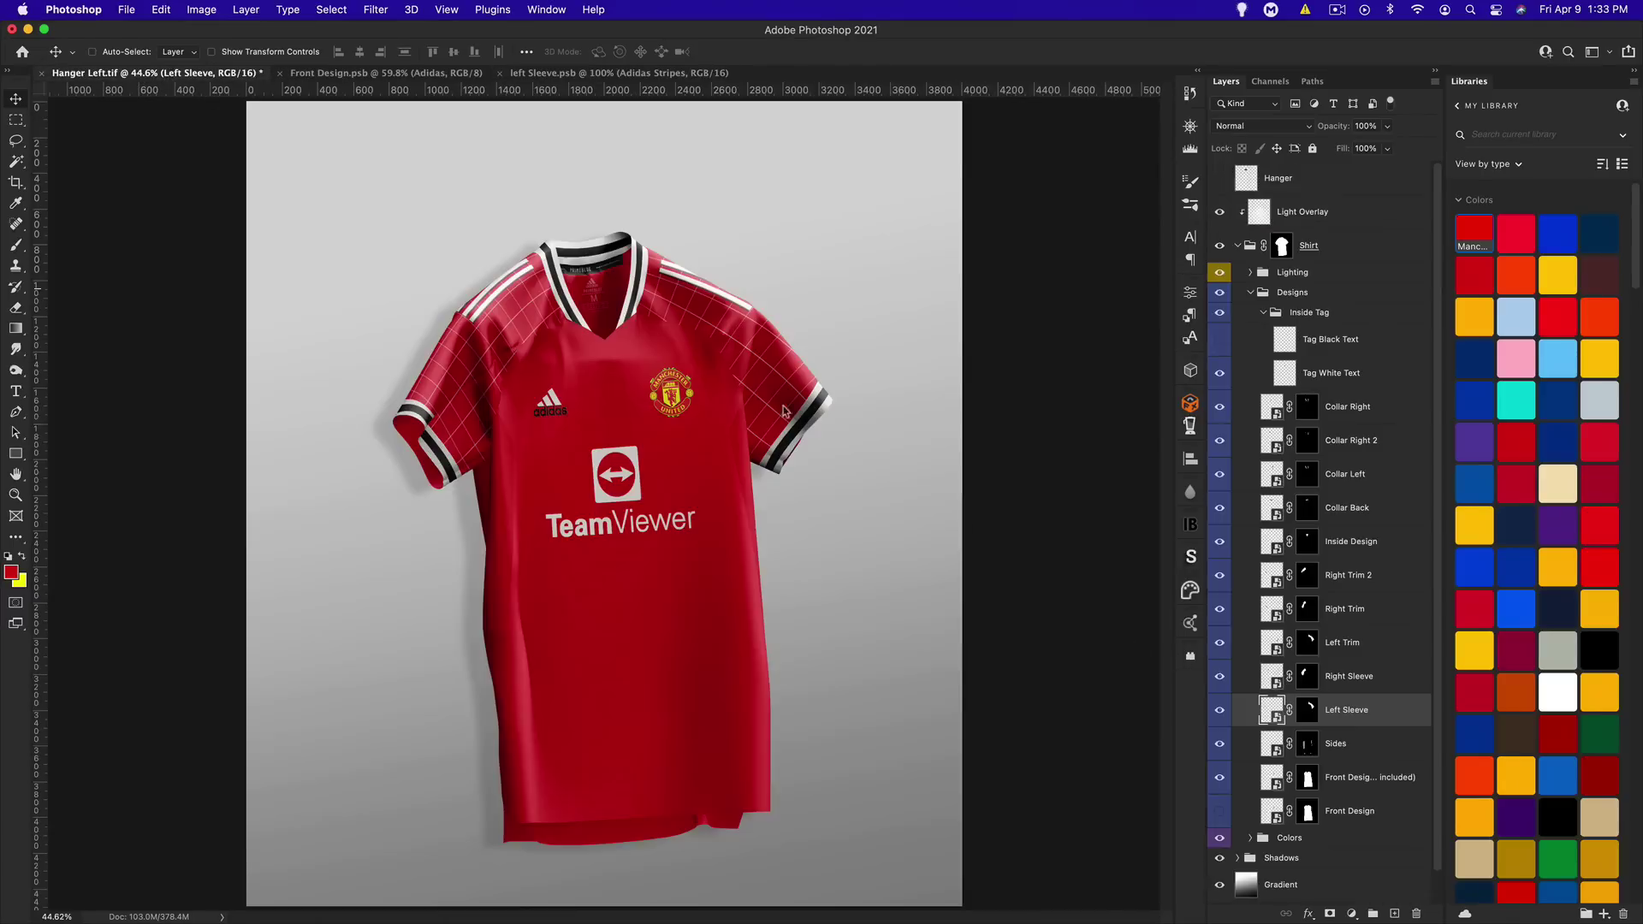
pyautogui.doubleClick(1275, 681)
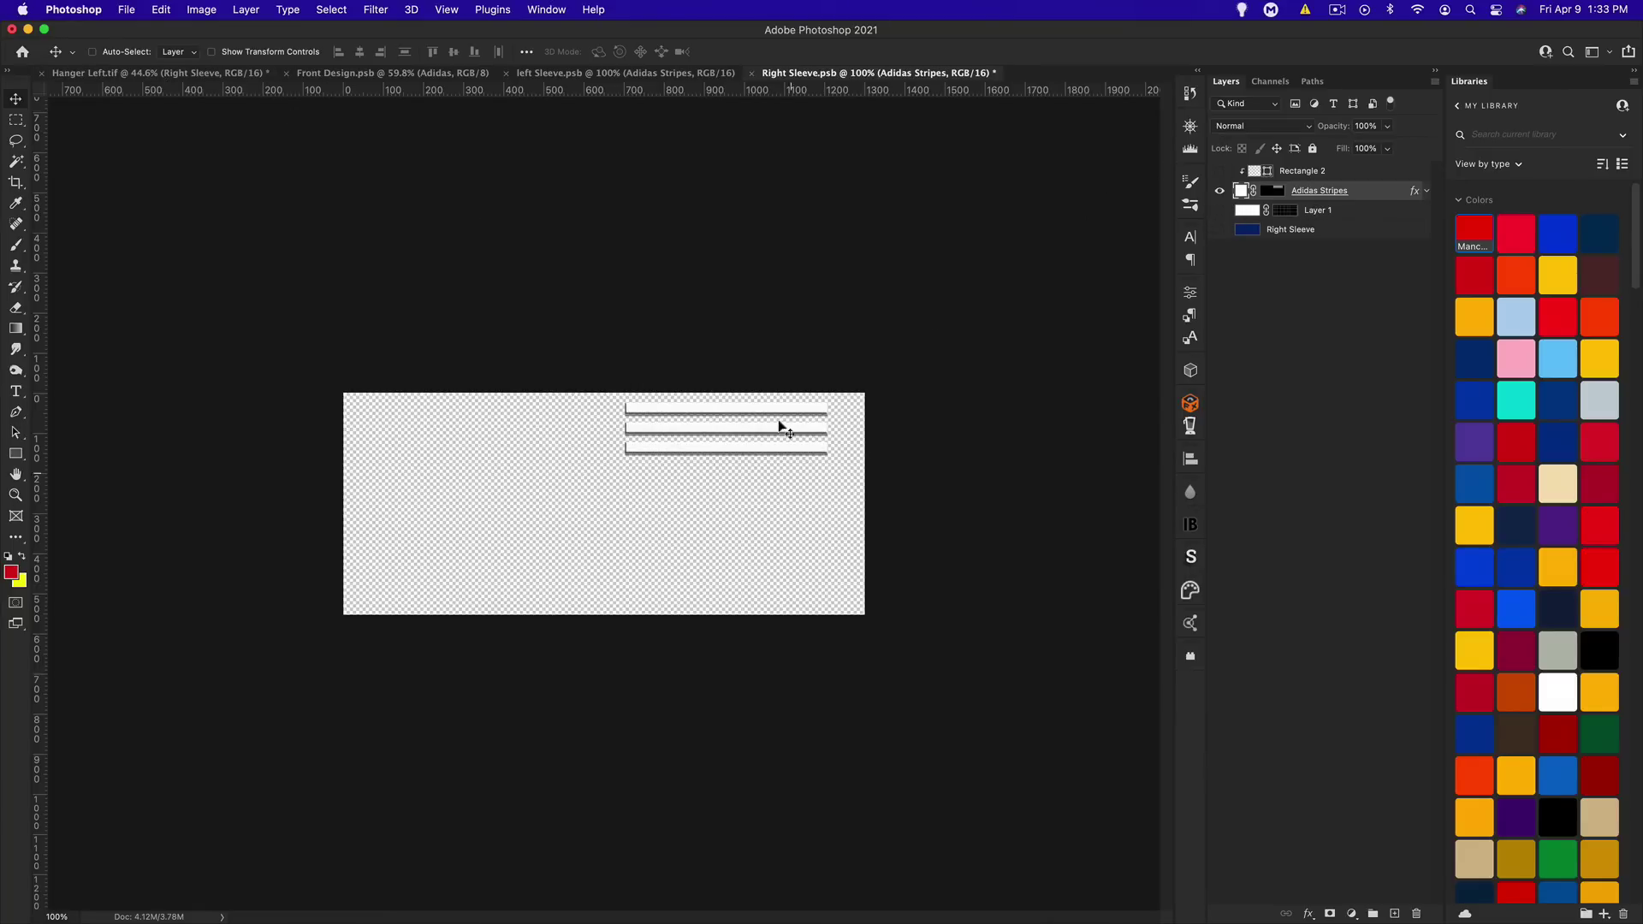
pyautogui.press('super+s')
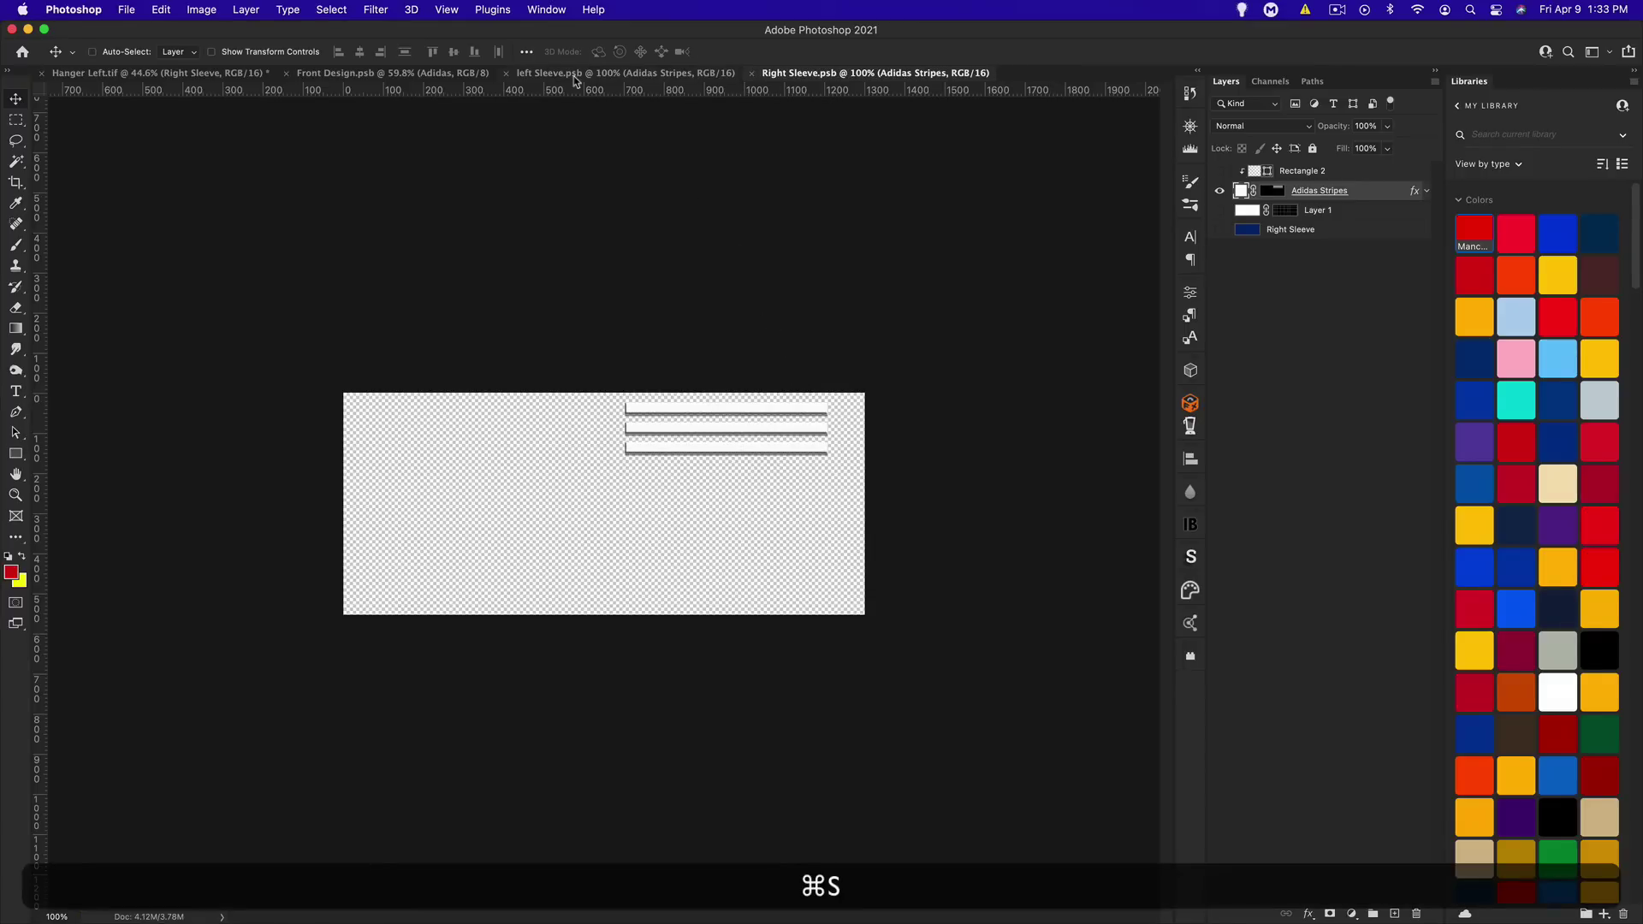
# Hide the Layer 1 grid in left Sleeve.psb, save it, and close the sleeve documents to return to Hanger Left.tif
pyautogui.click(575, 77)
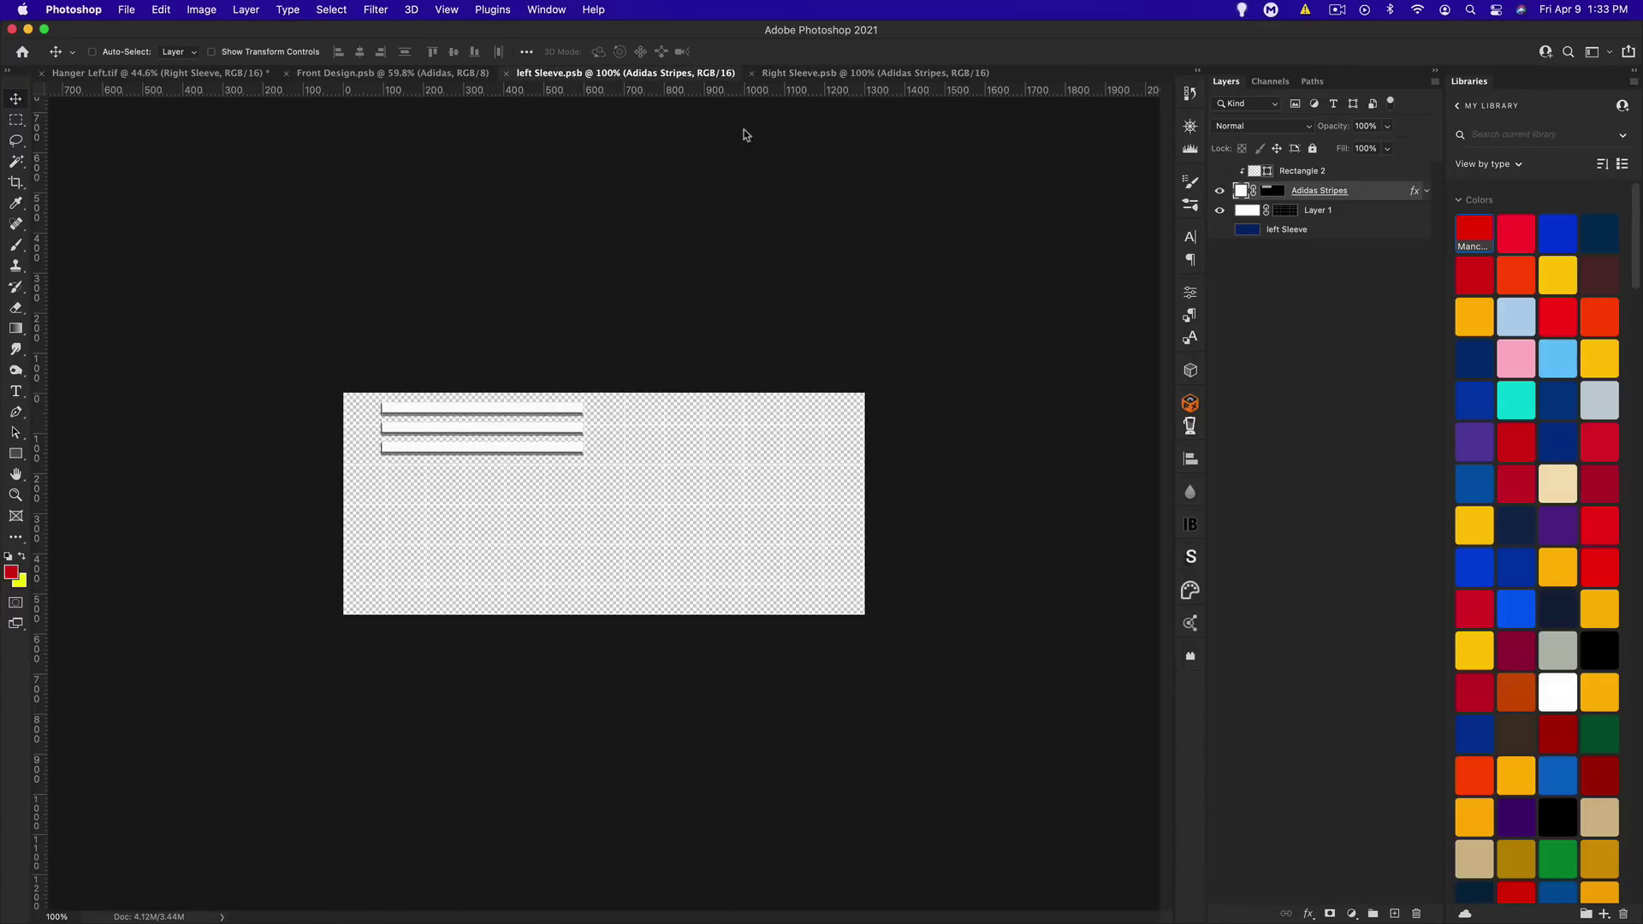
pyautogui.click(1219, 210)
pyautogui.press('super+s')
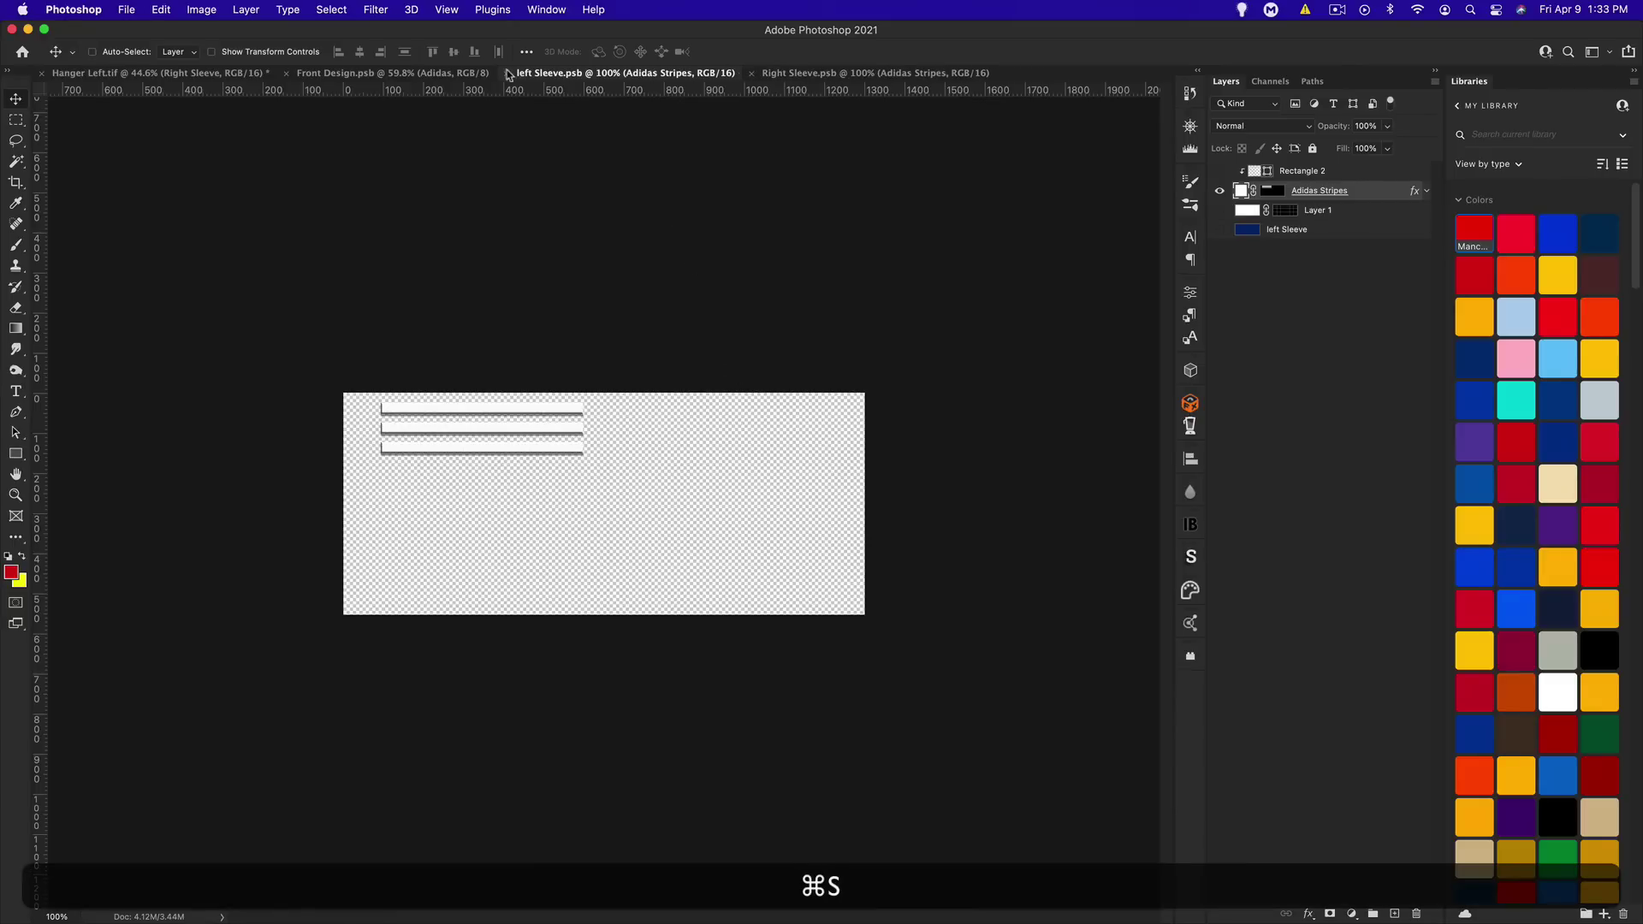
pyautogui.click(507, 74)
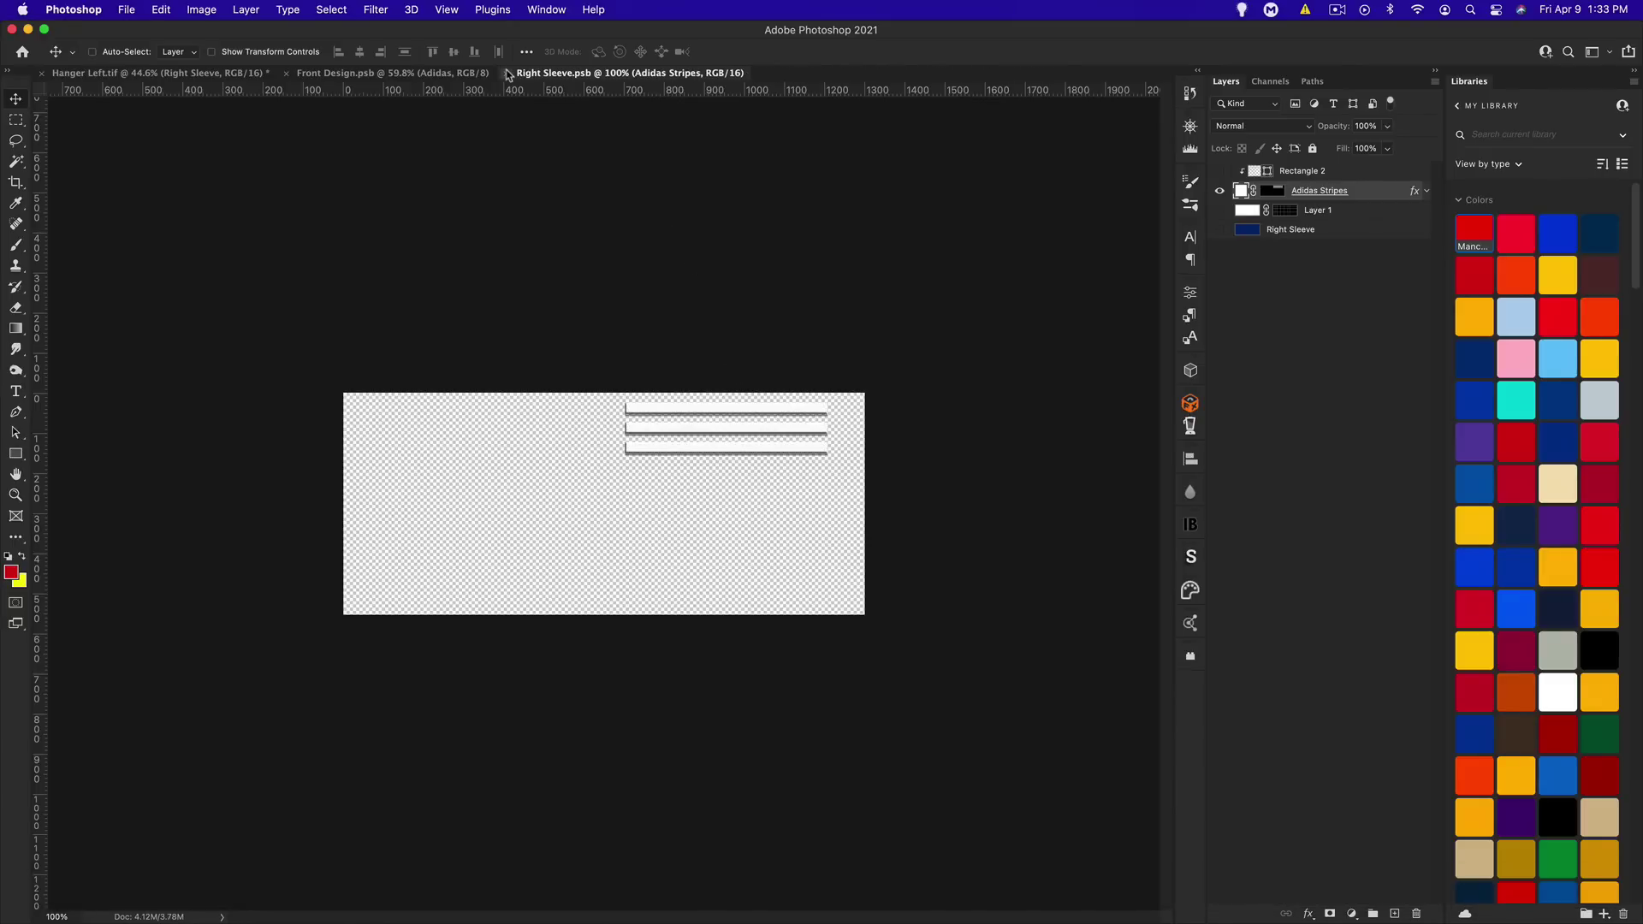
pyautogui.click(150, 75)
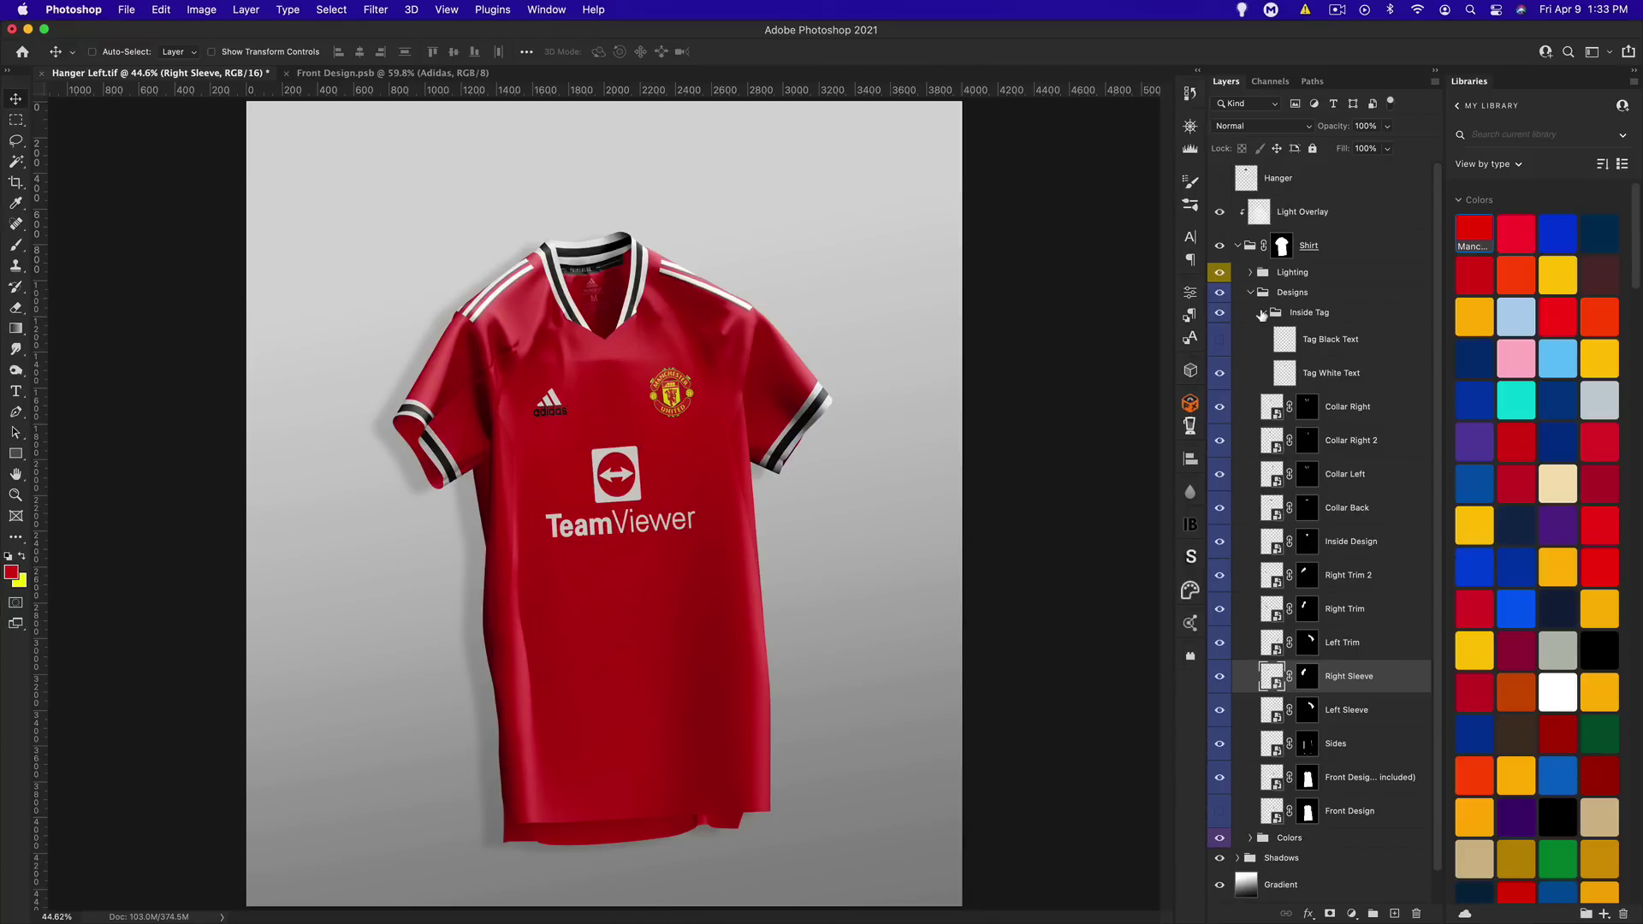
pyautogui.click(1262, 314)
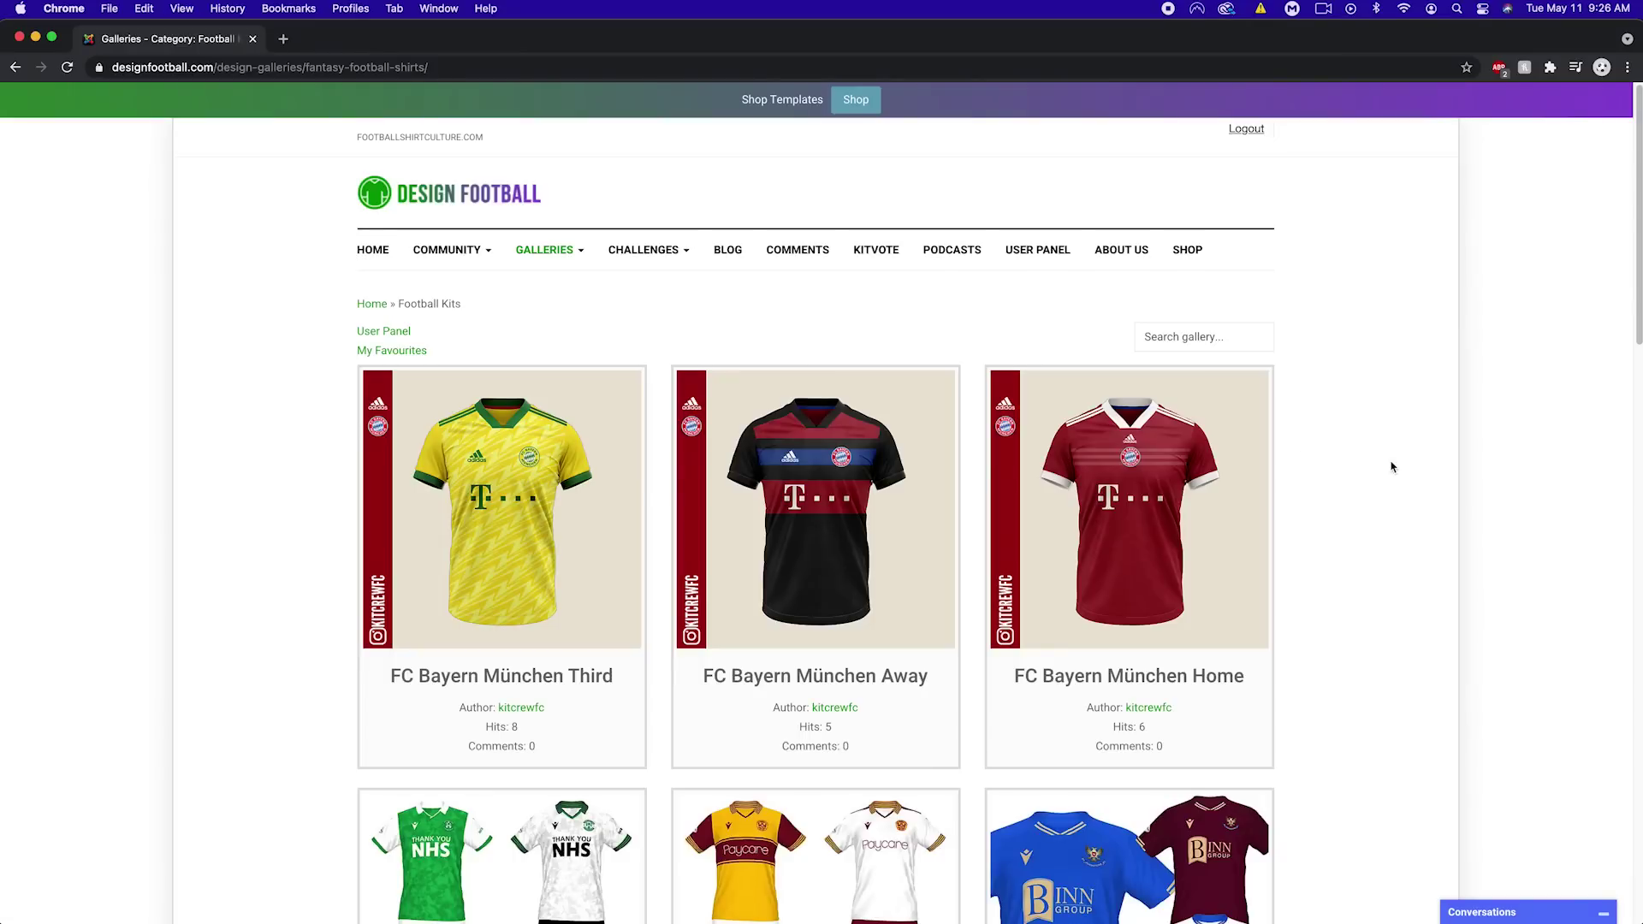
# Browse the Football Kits gallery of fantasy shirt designs on designfootball.com in Chrome
pyautogui.scroll(-5, 1380, 468)
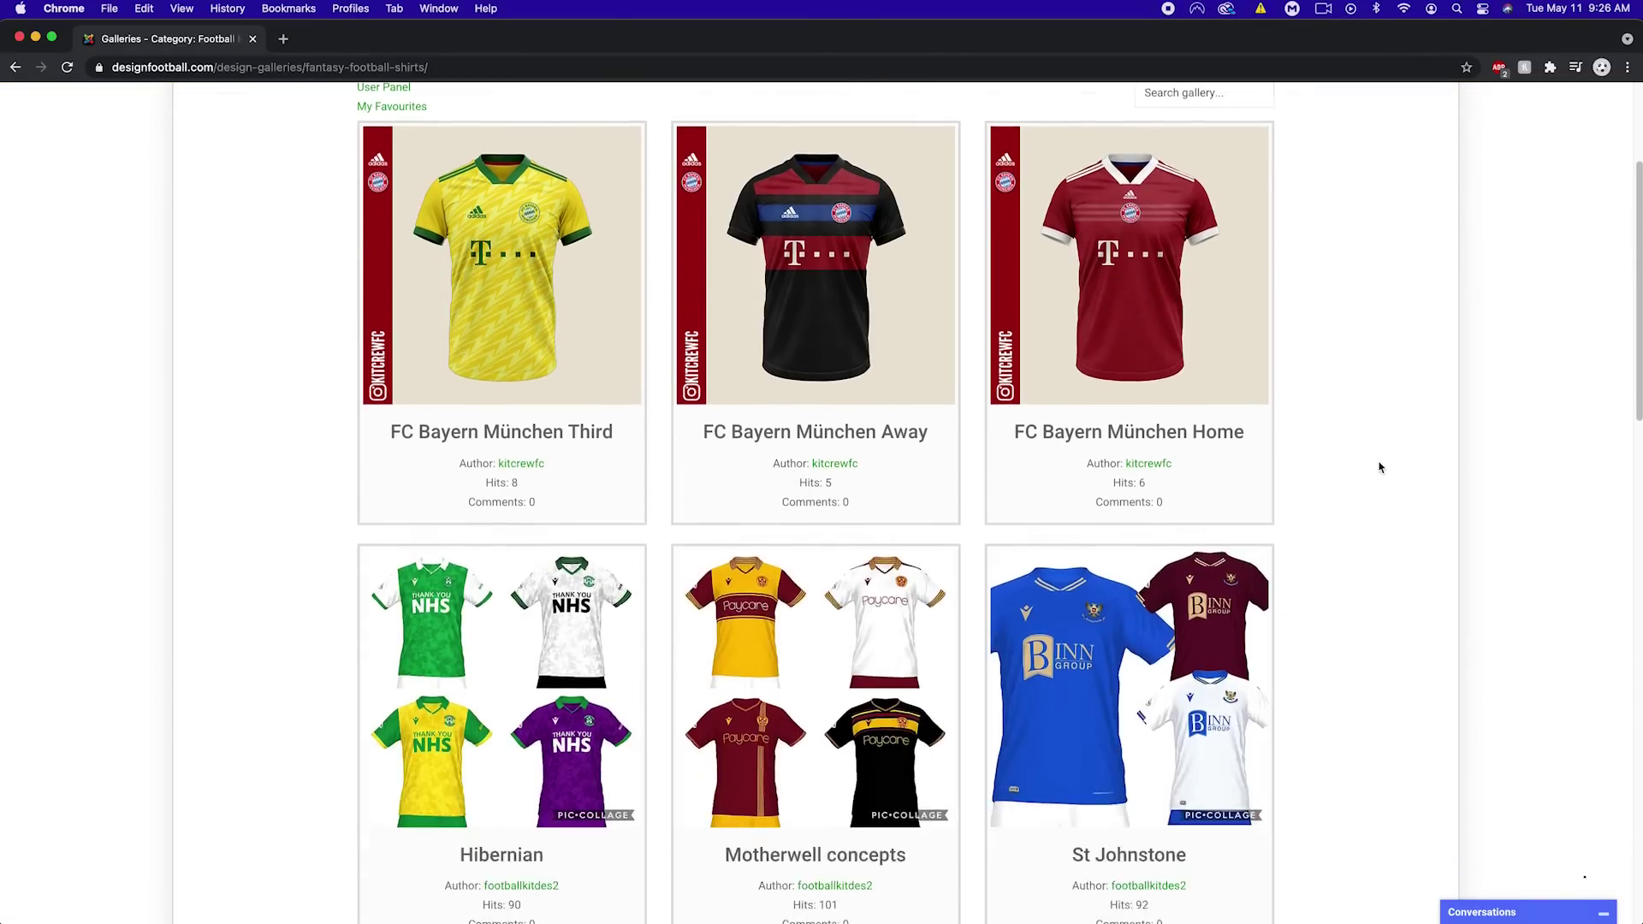
pyautogui.scroll(-10, 1379, 467)
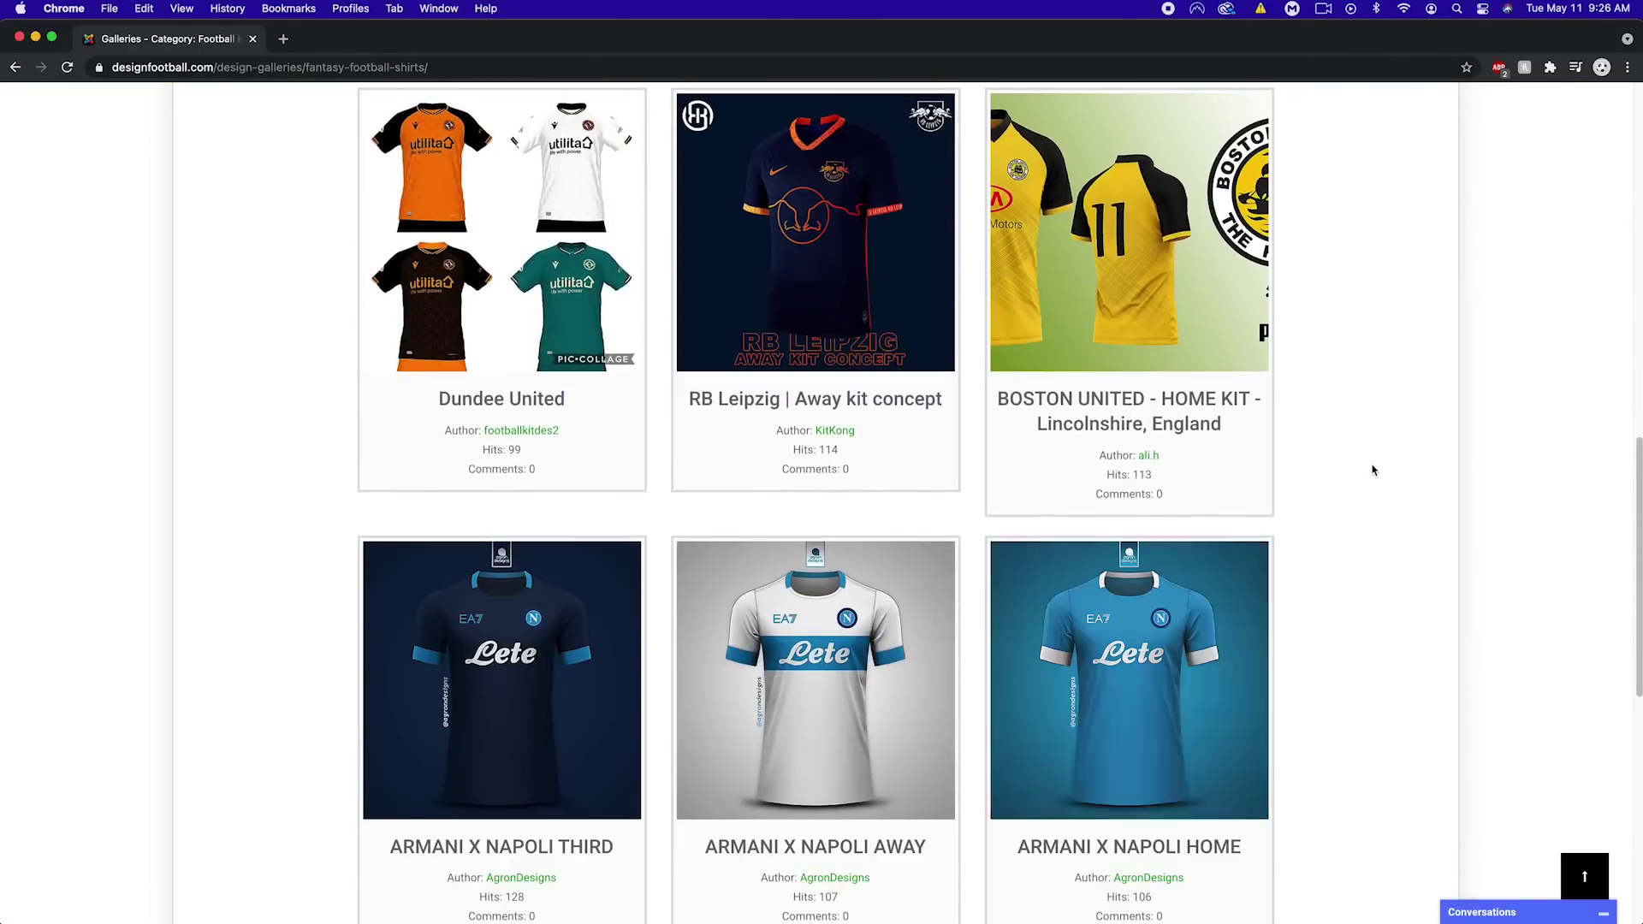
pyautogui.scroll(-5, 1372, 470)
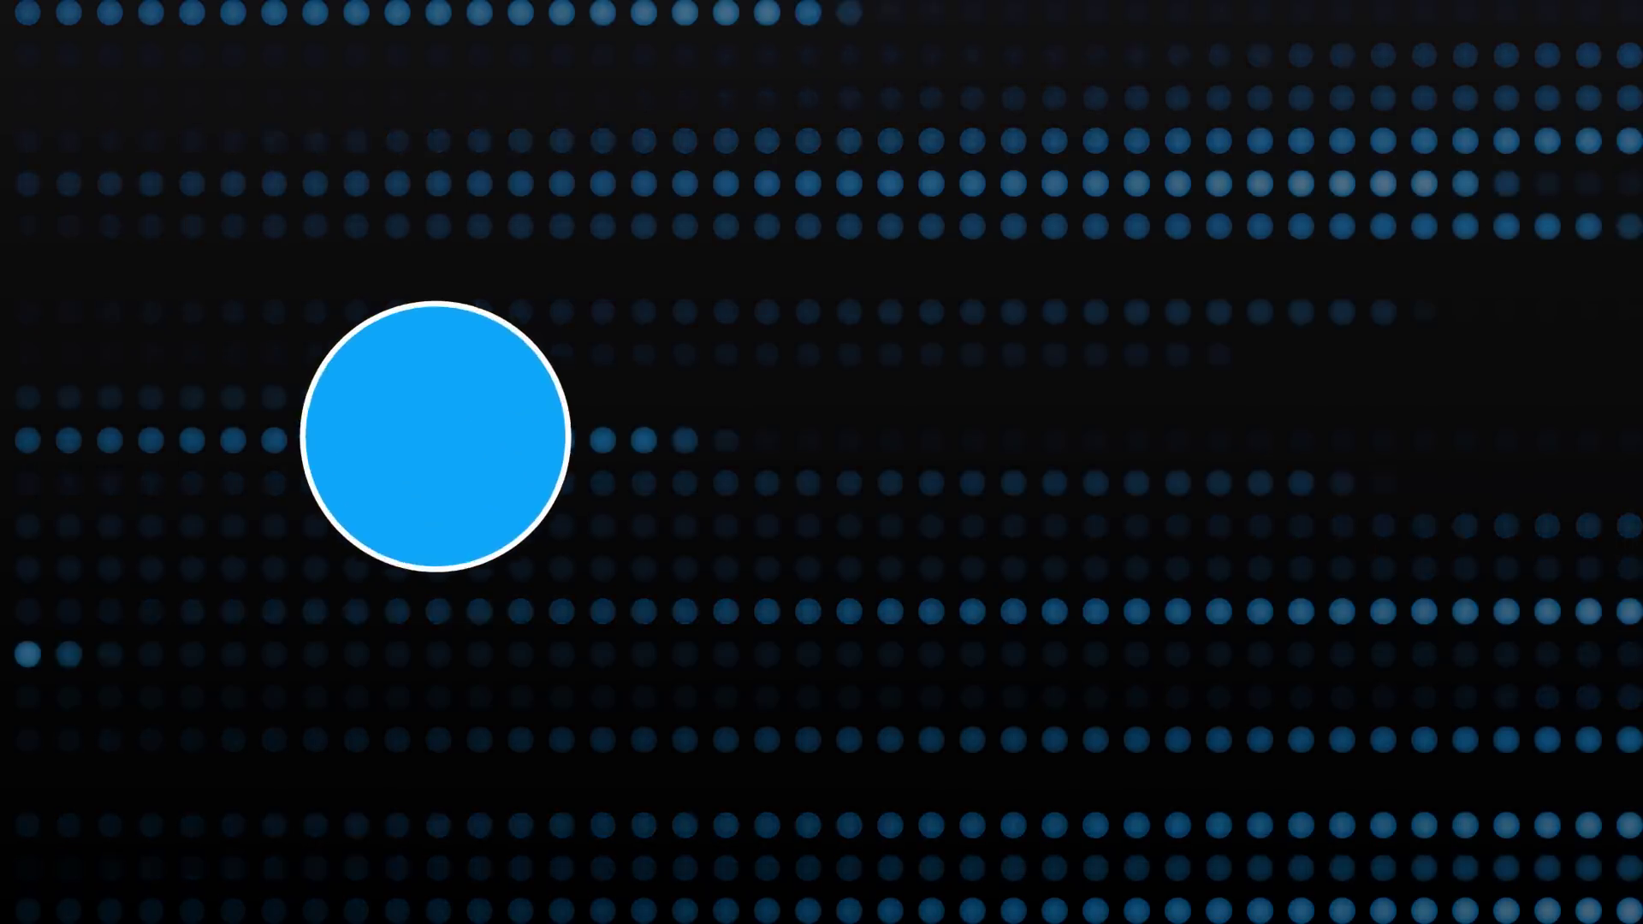